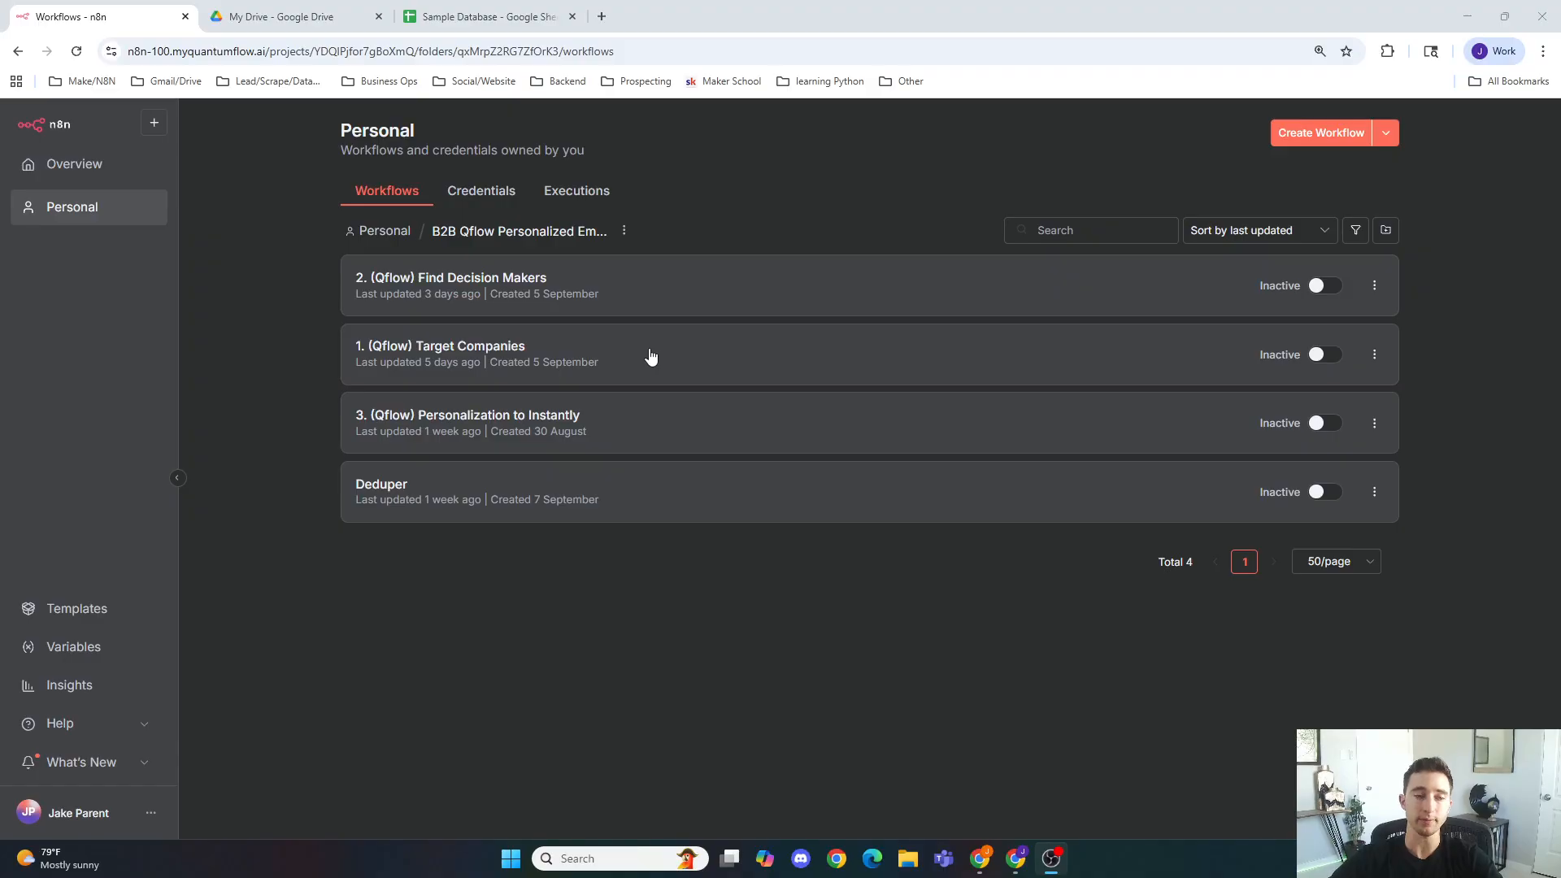
# Step: Open the Target Companies and Find Decision Makers workflows from the folder to review their node chains
pyautogui.click(640, 358)
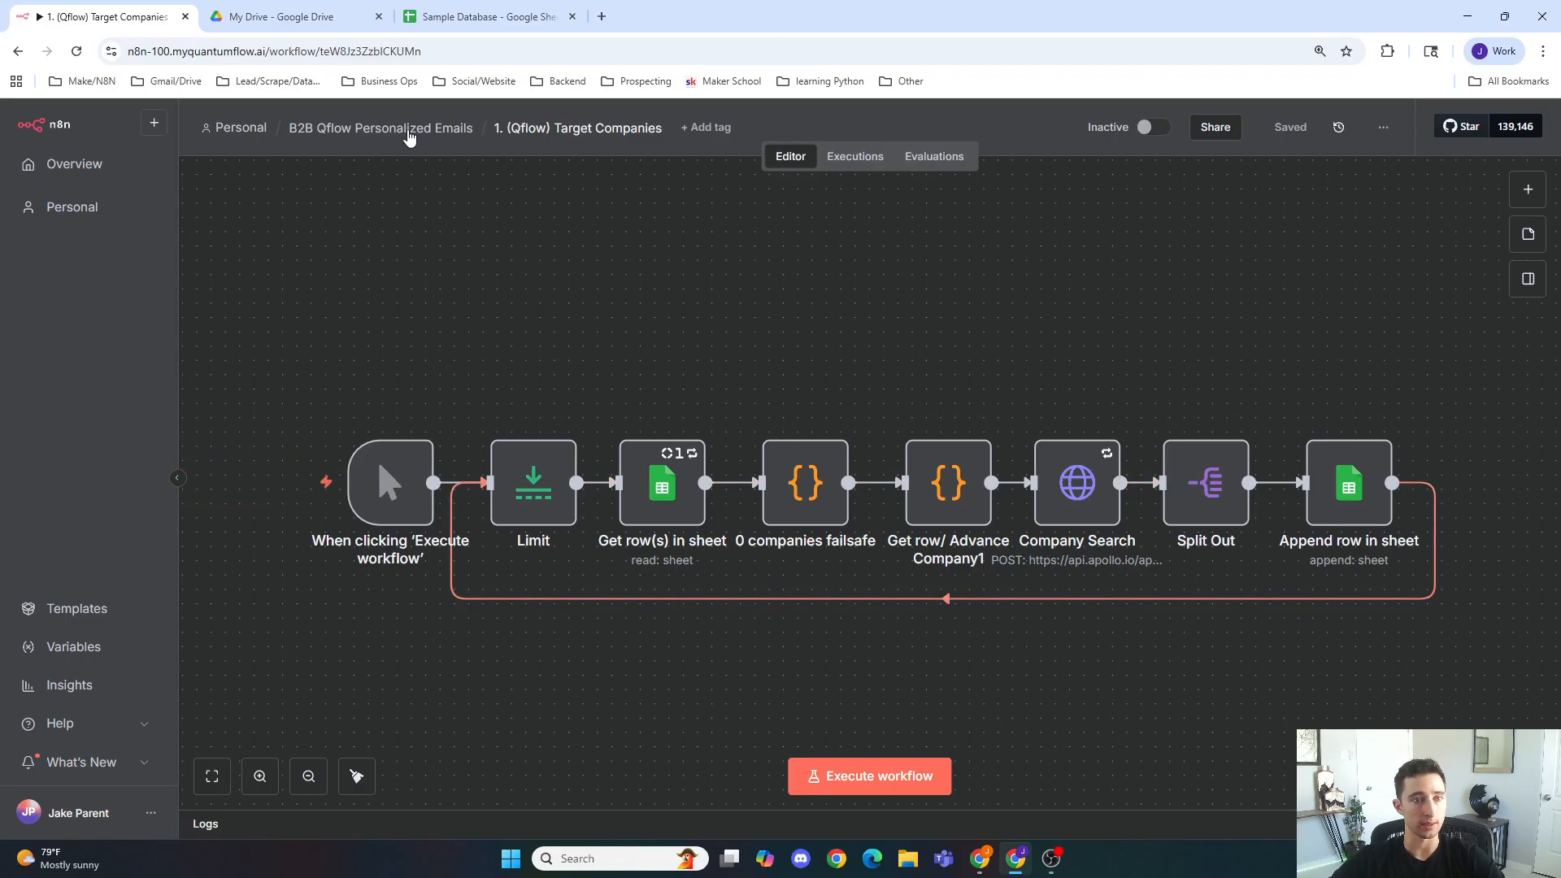
pyautogui.click(407, 130)
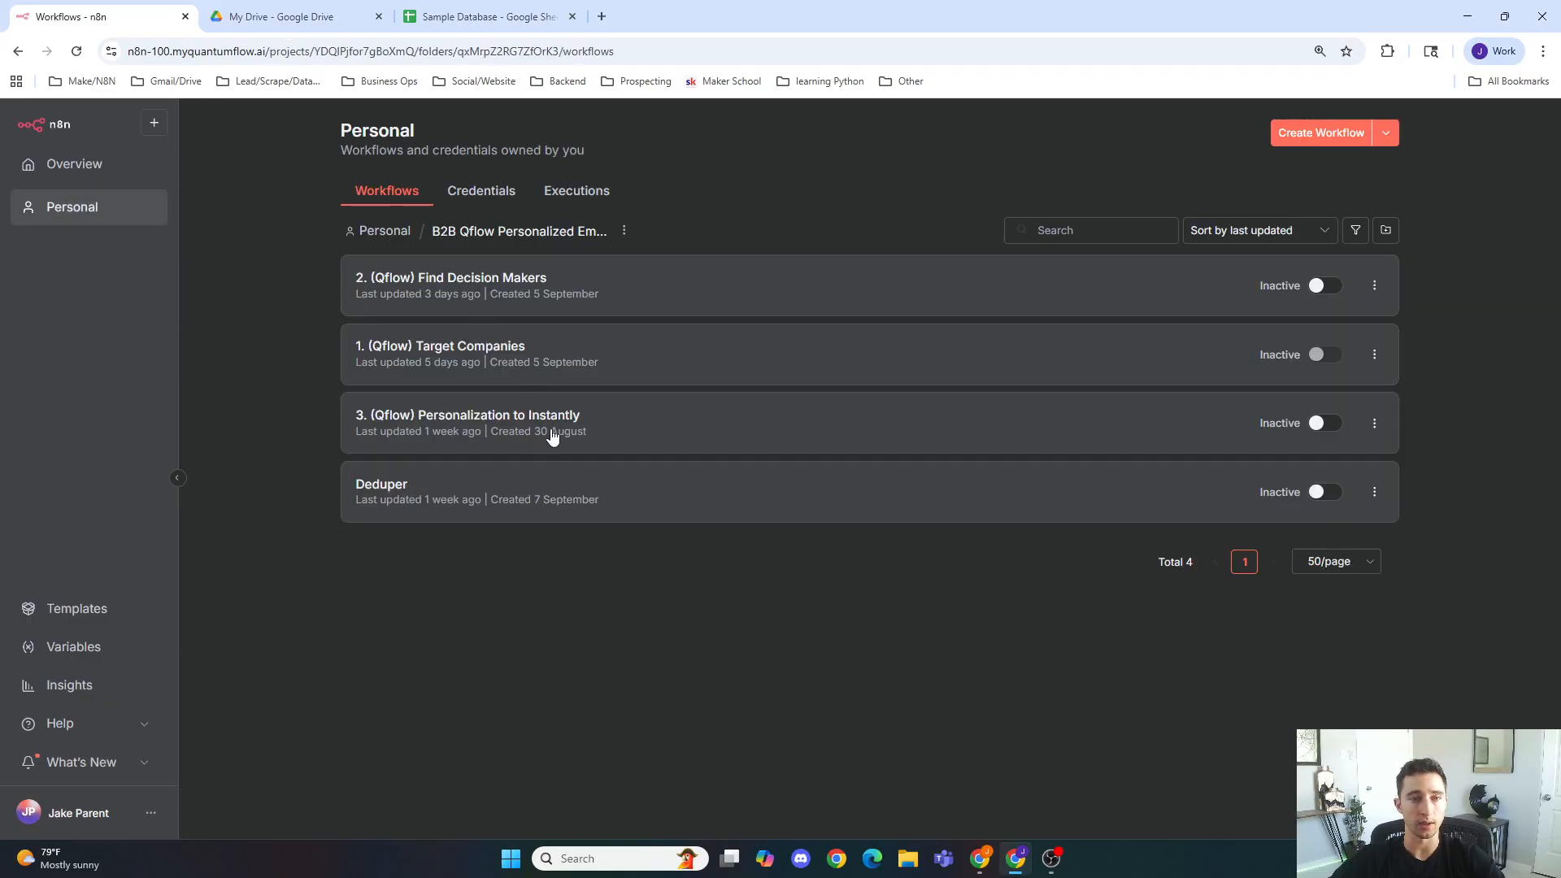
pyautogui.click(579, 300)
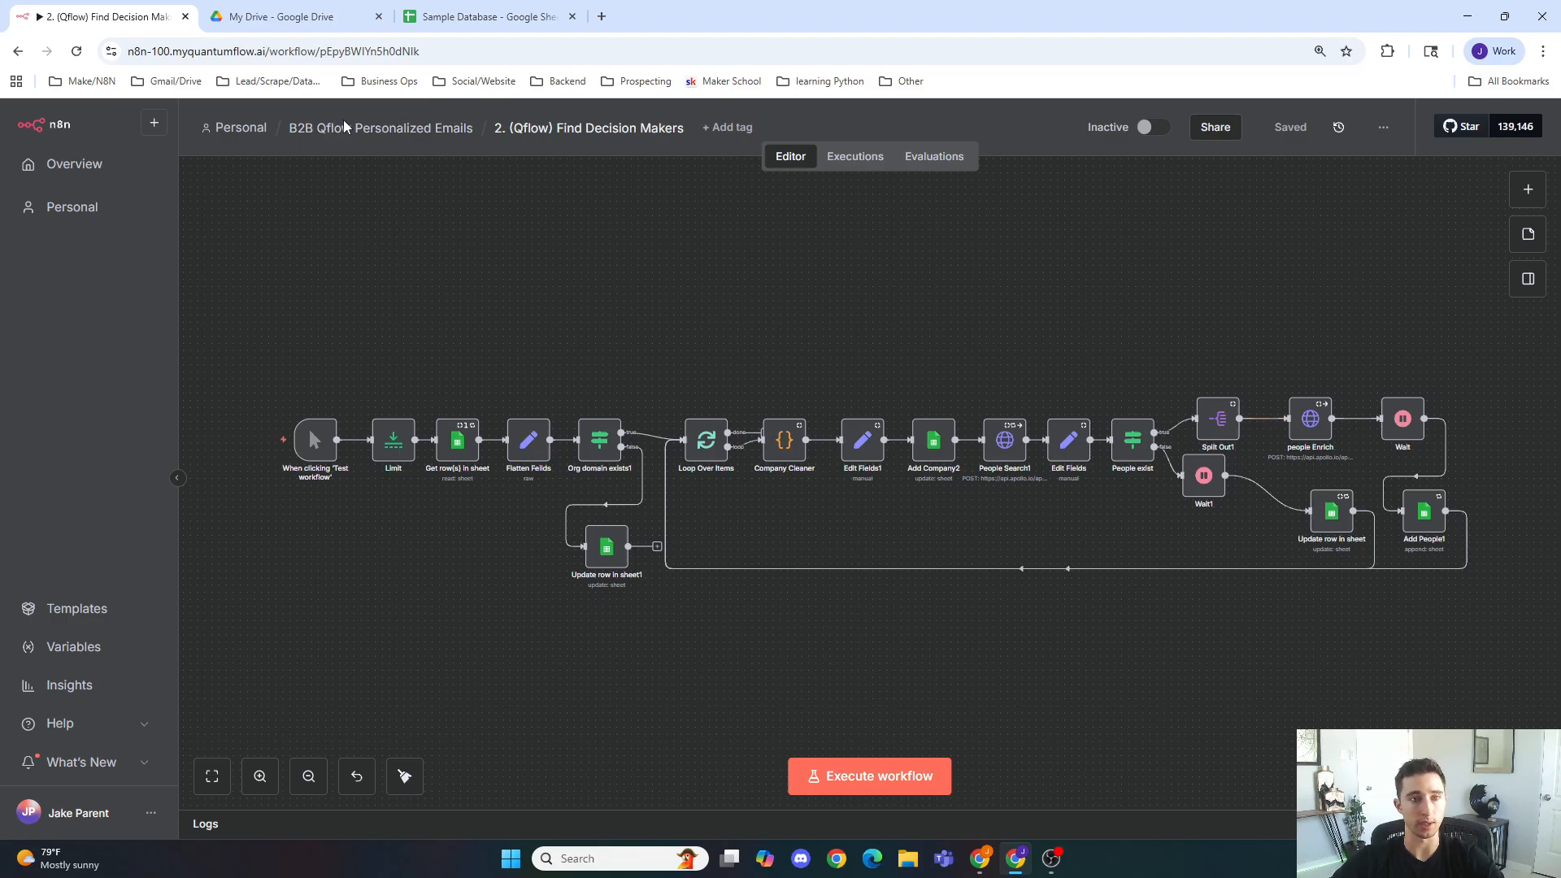
pyautogui.click(382, 128)
# Step: Review the Personalization to Instantly workflow and reopen the Target Companies workflow
pyautogui.click(506, 410)
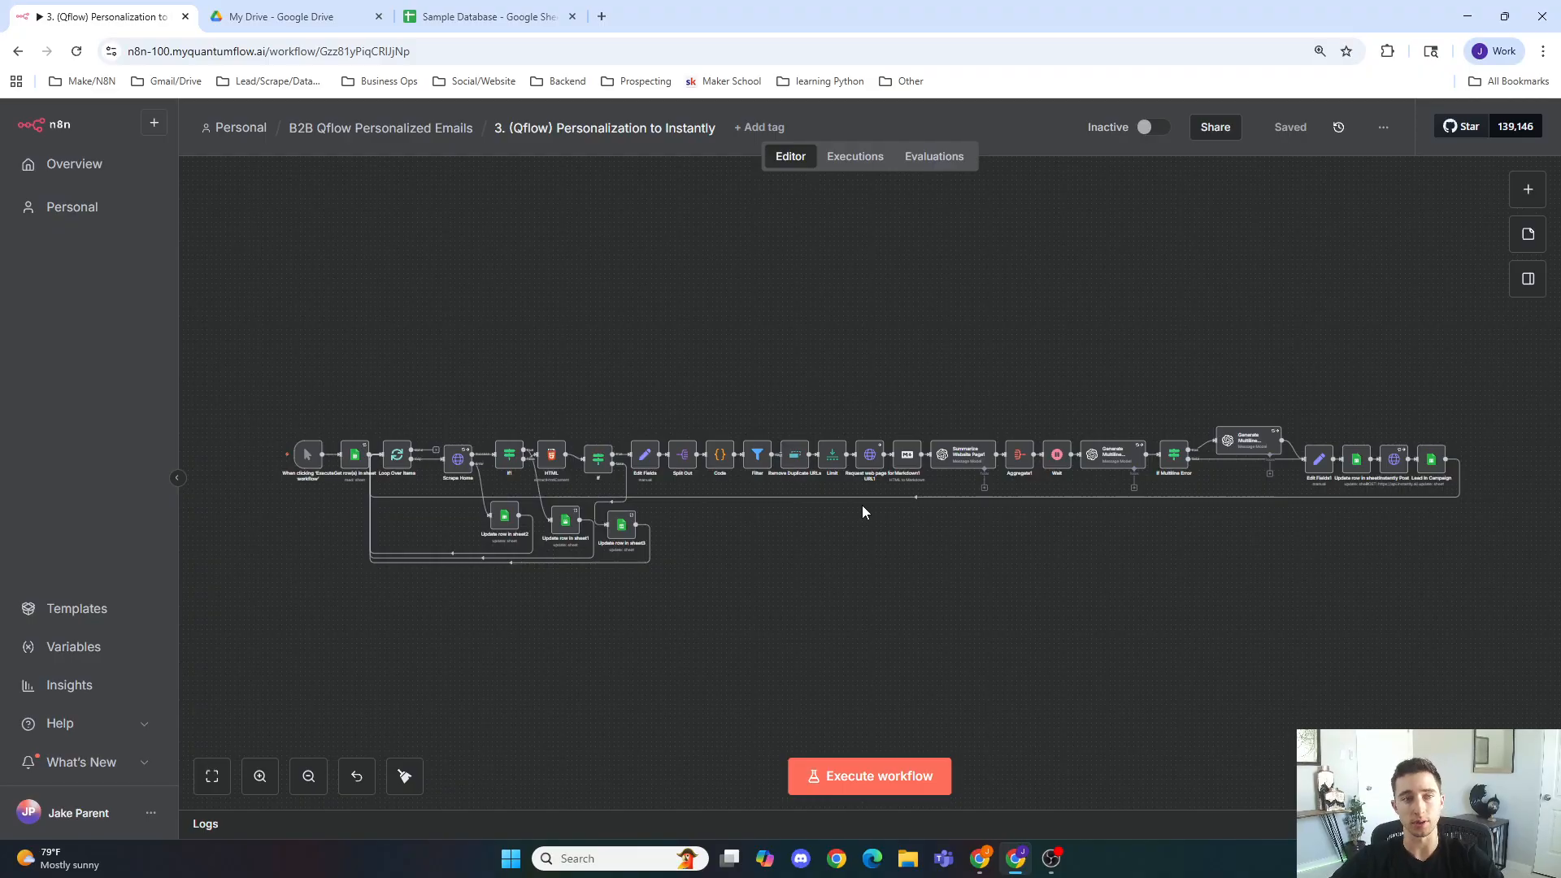
pyautogui.click(388, 132)
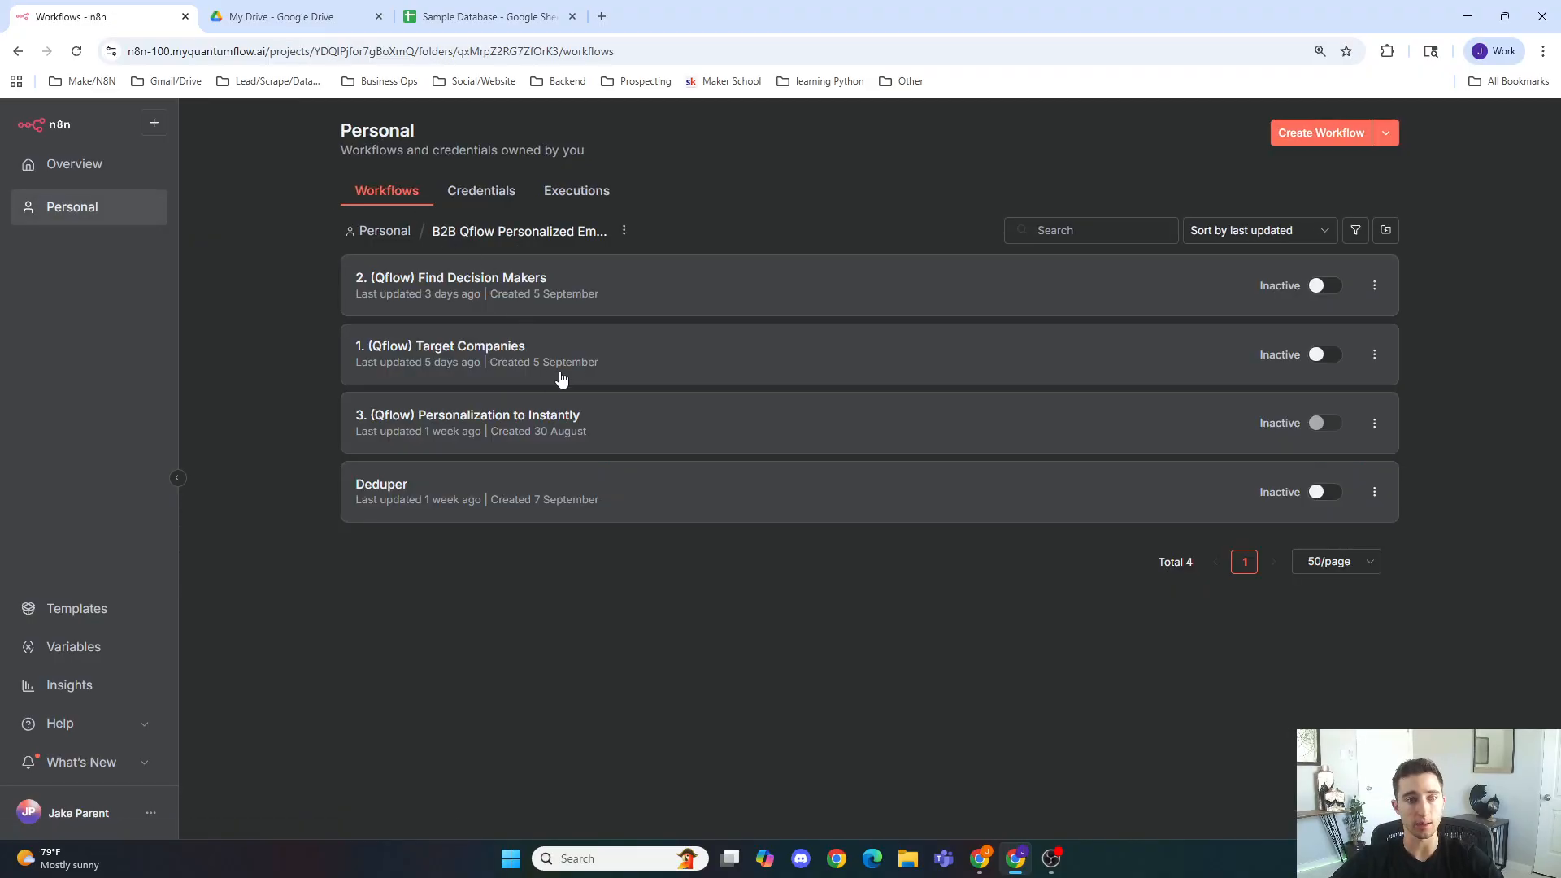
pyautogui.click(577, 368)
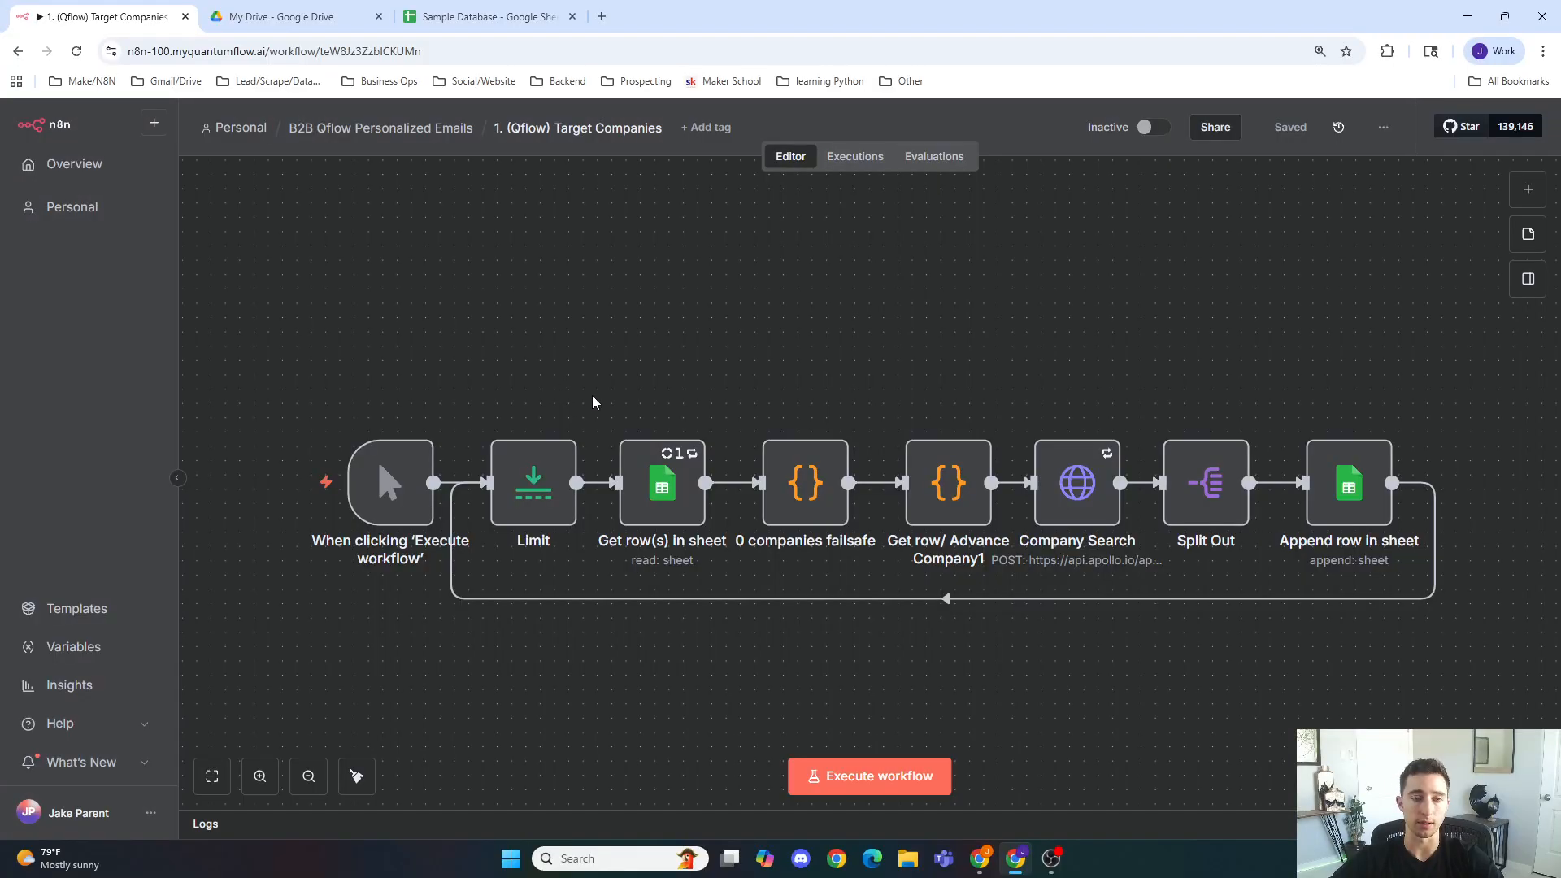
# Step: Inspect the Get row(s) in sheet node's document and sheet settings, returning to the canvas
pyautogui.scroll(-1, 673, 376)
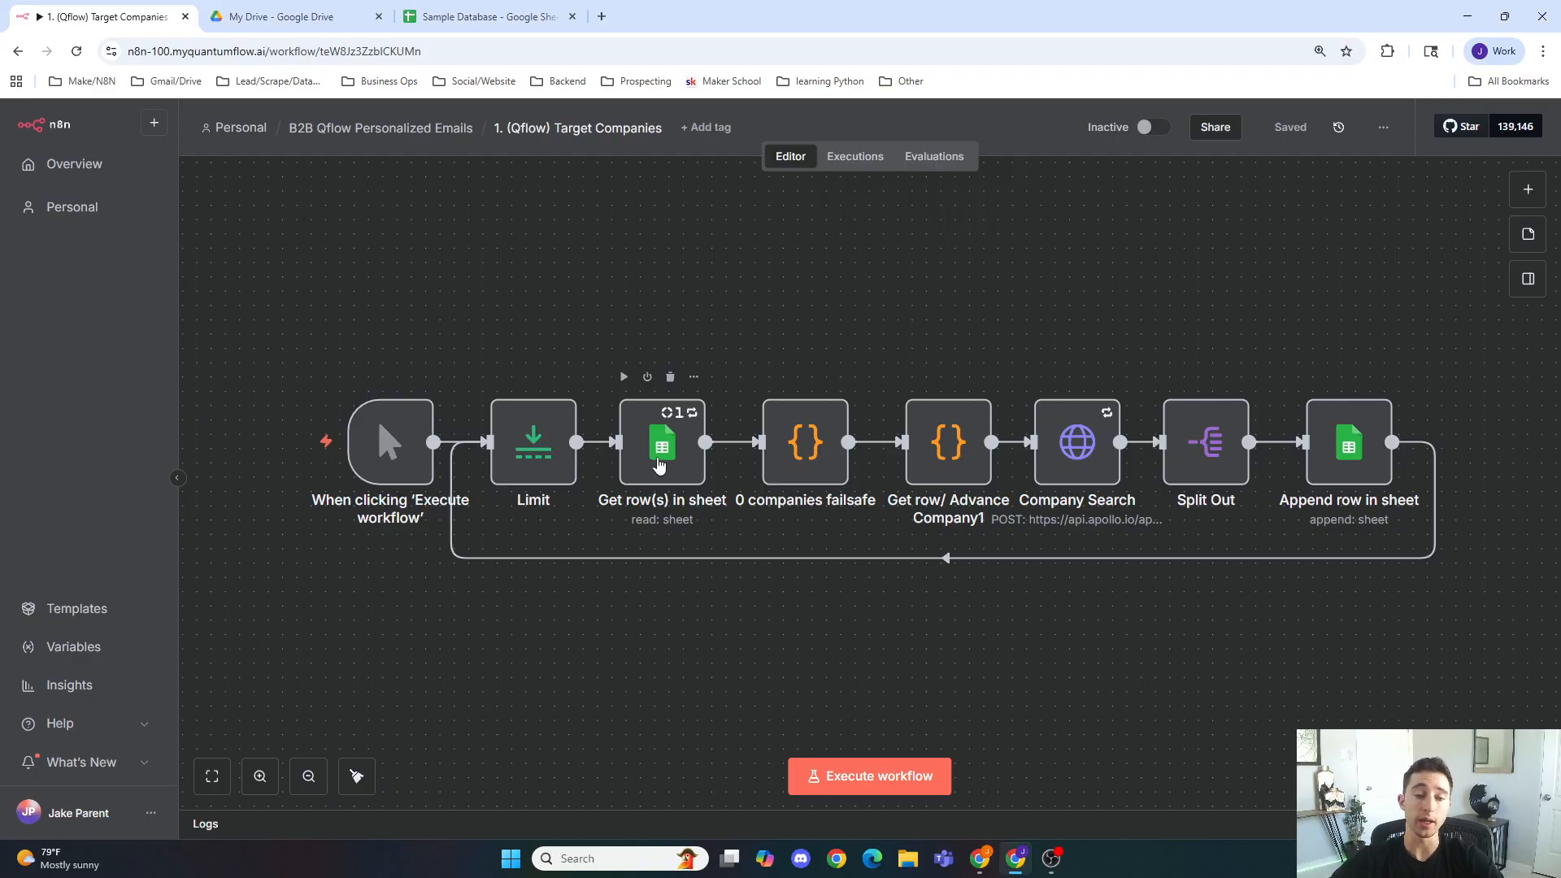
pyautogui.doubleClick(658, 463)
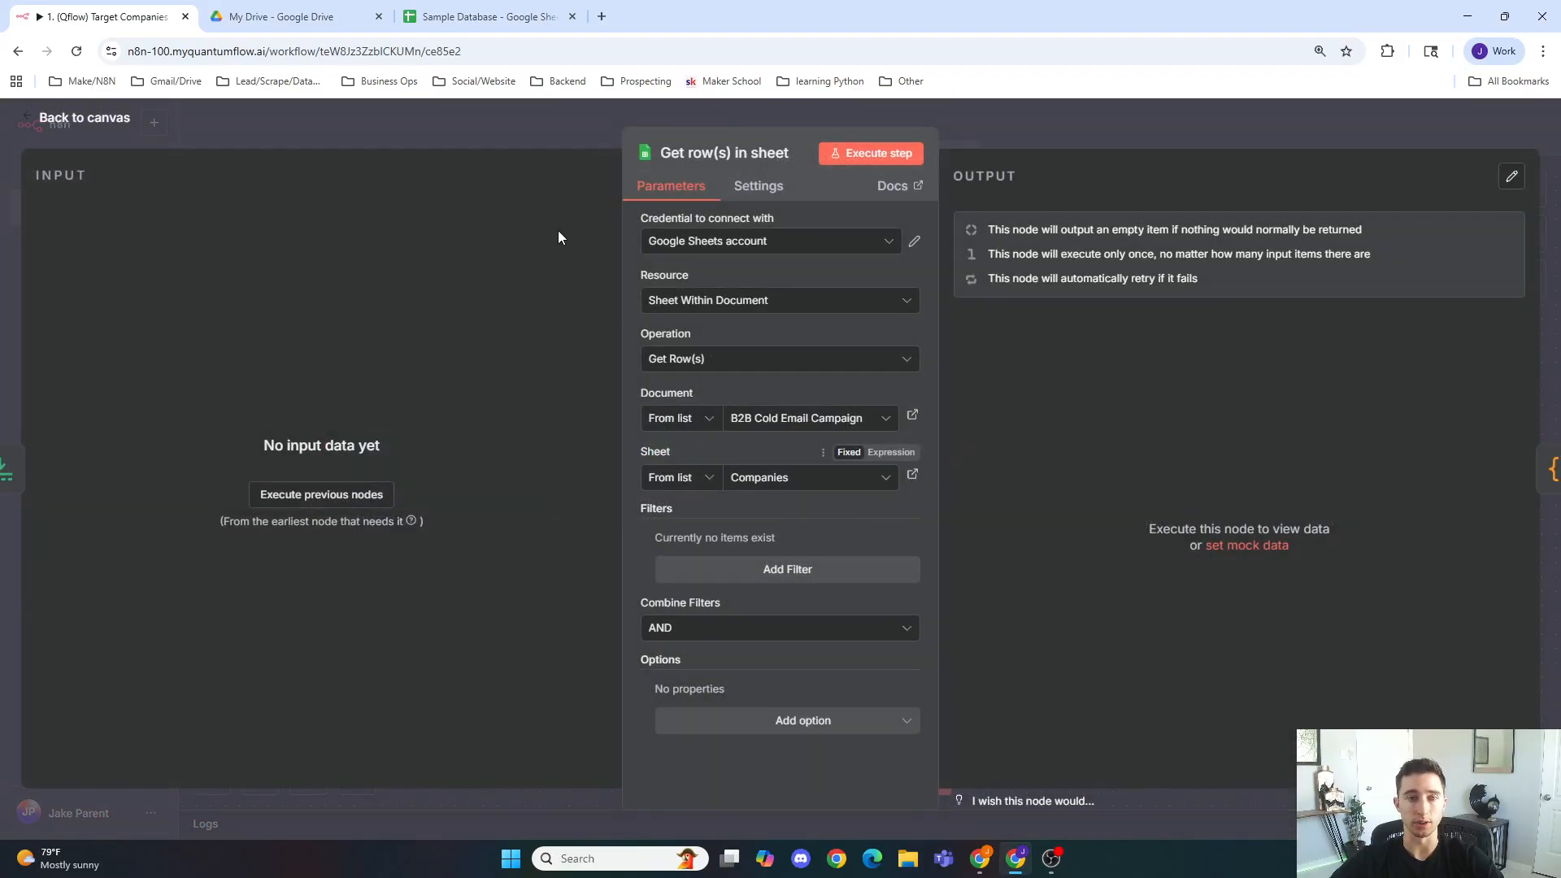
pyautogui.click(556, 143)
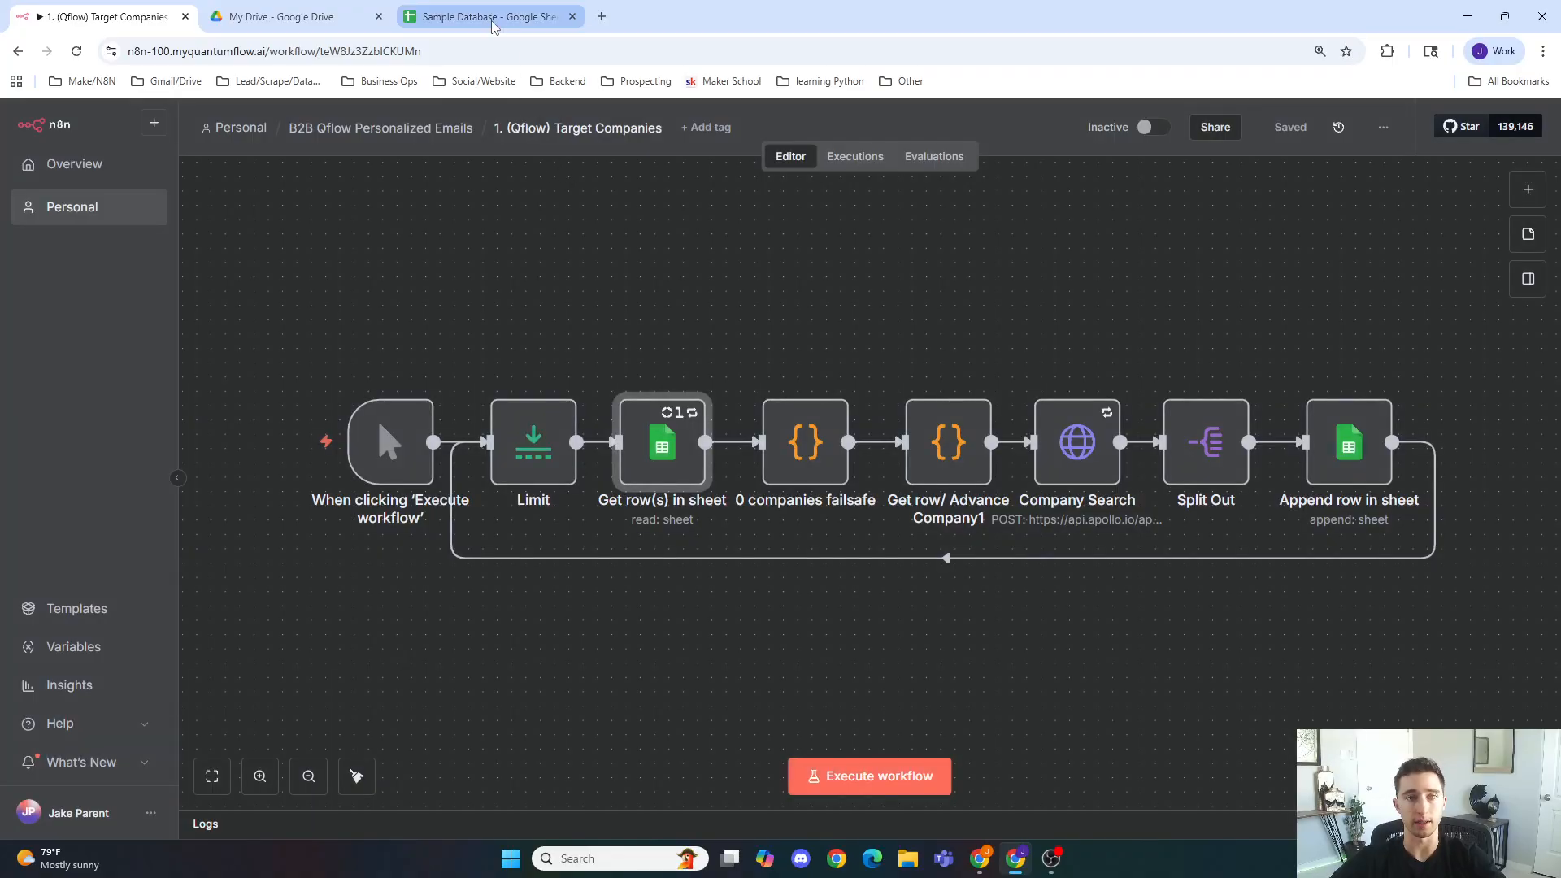
# Step: Open the B2B Cold Email Campaign spreadsheet from the QuantumFlow Ai shared drive's Email Outreach folder
pyautogui.click(496, 17)
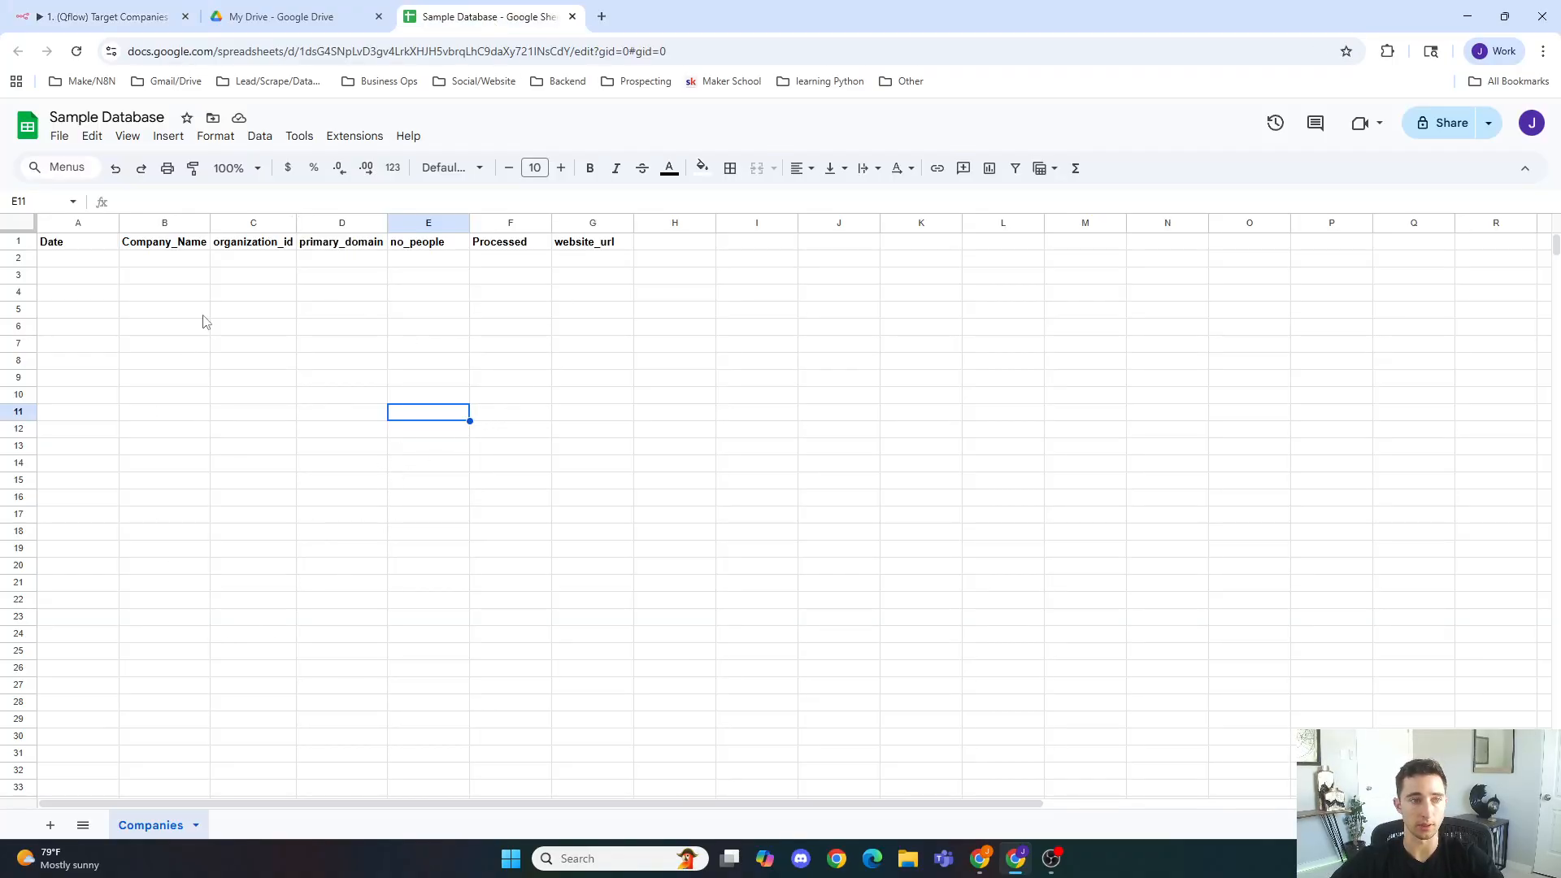
pyautogui.click(286, 15)
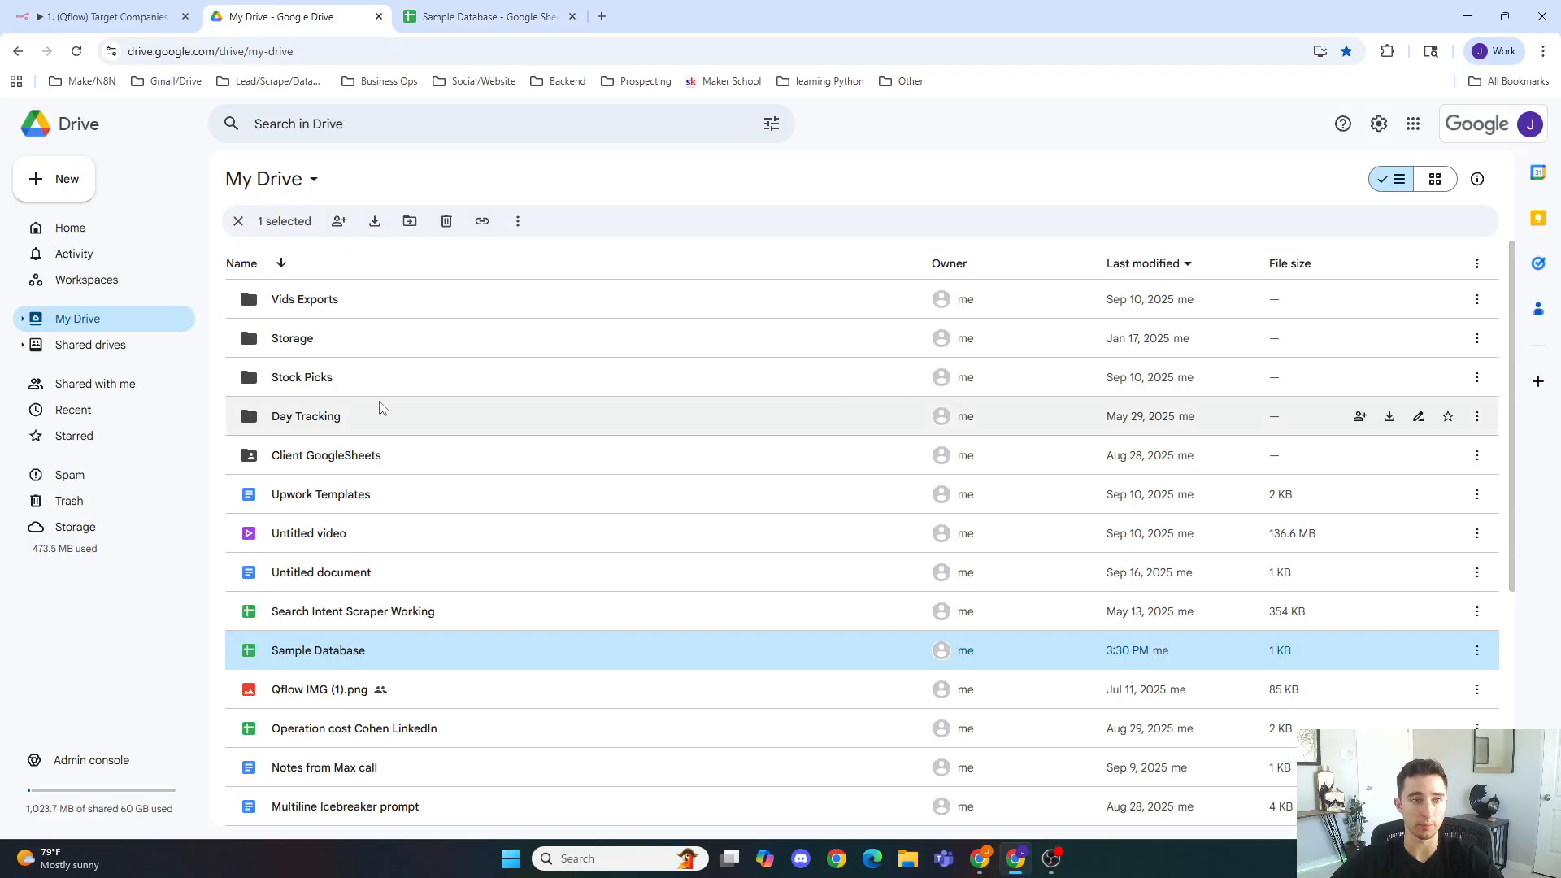
pyautogui.click(89, 344)
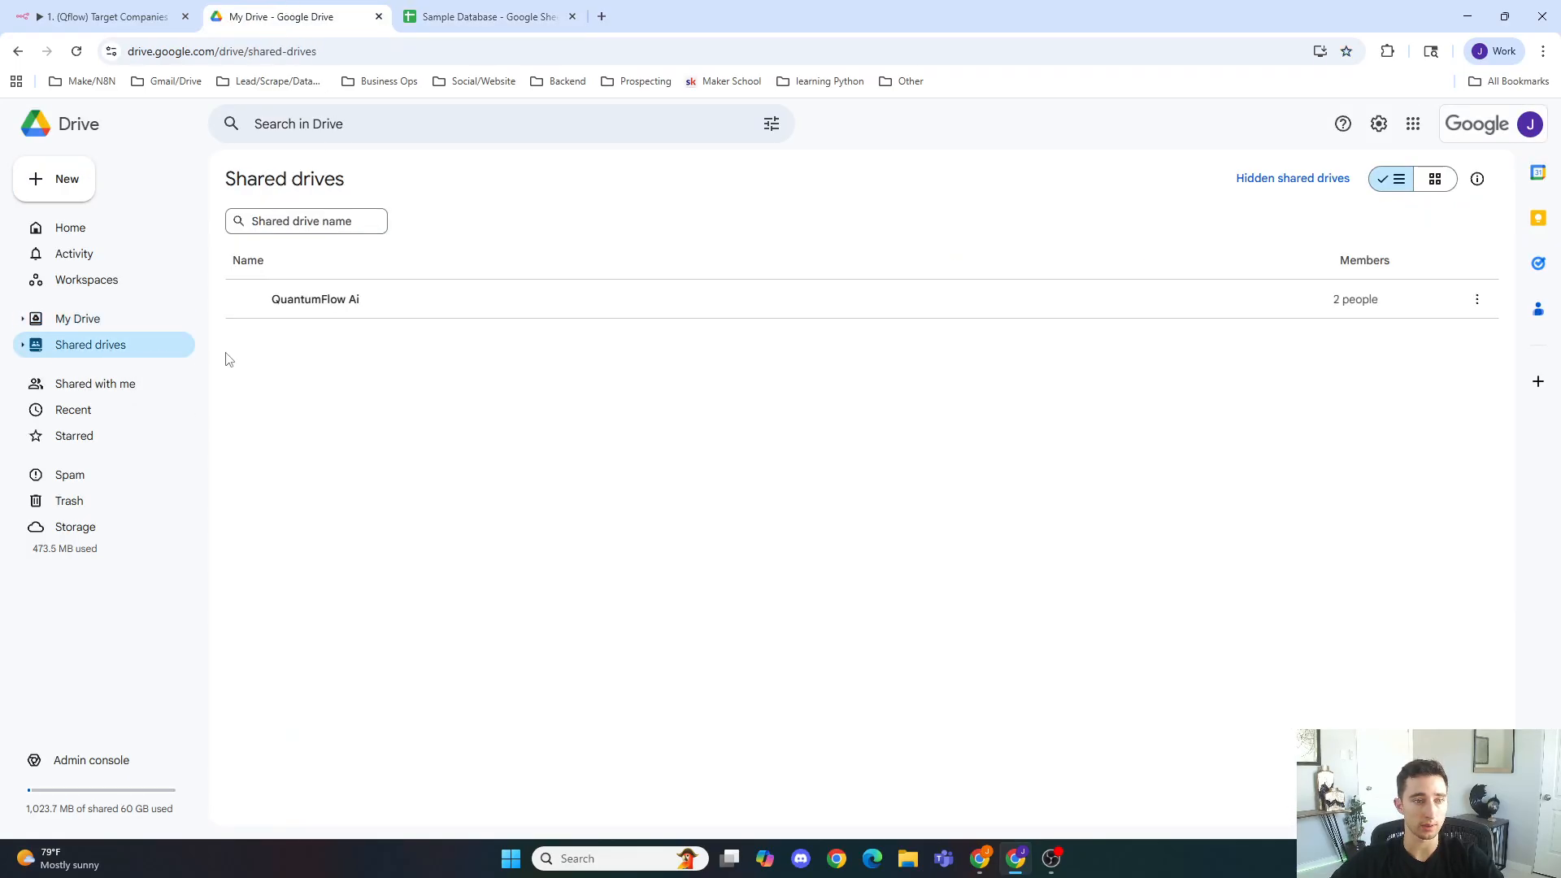
pyautogui.click(358, 314)
pyautogui.doubleClick(357, 313)
pyautogui.doubleClick(342, 447)
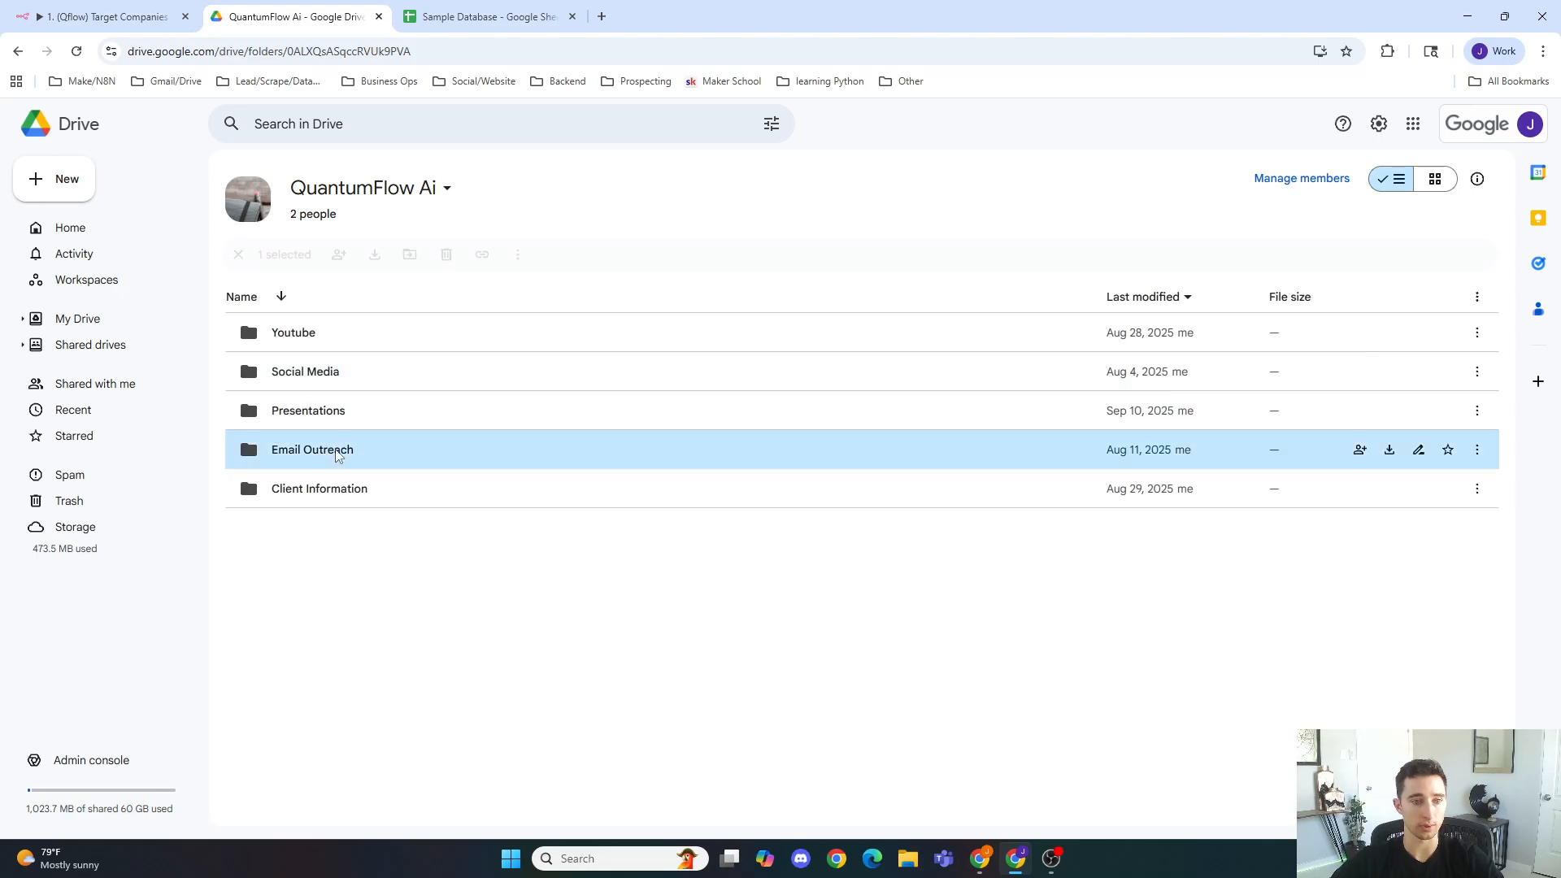
pyautogui.doubleClick(411, 341)
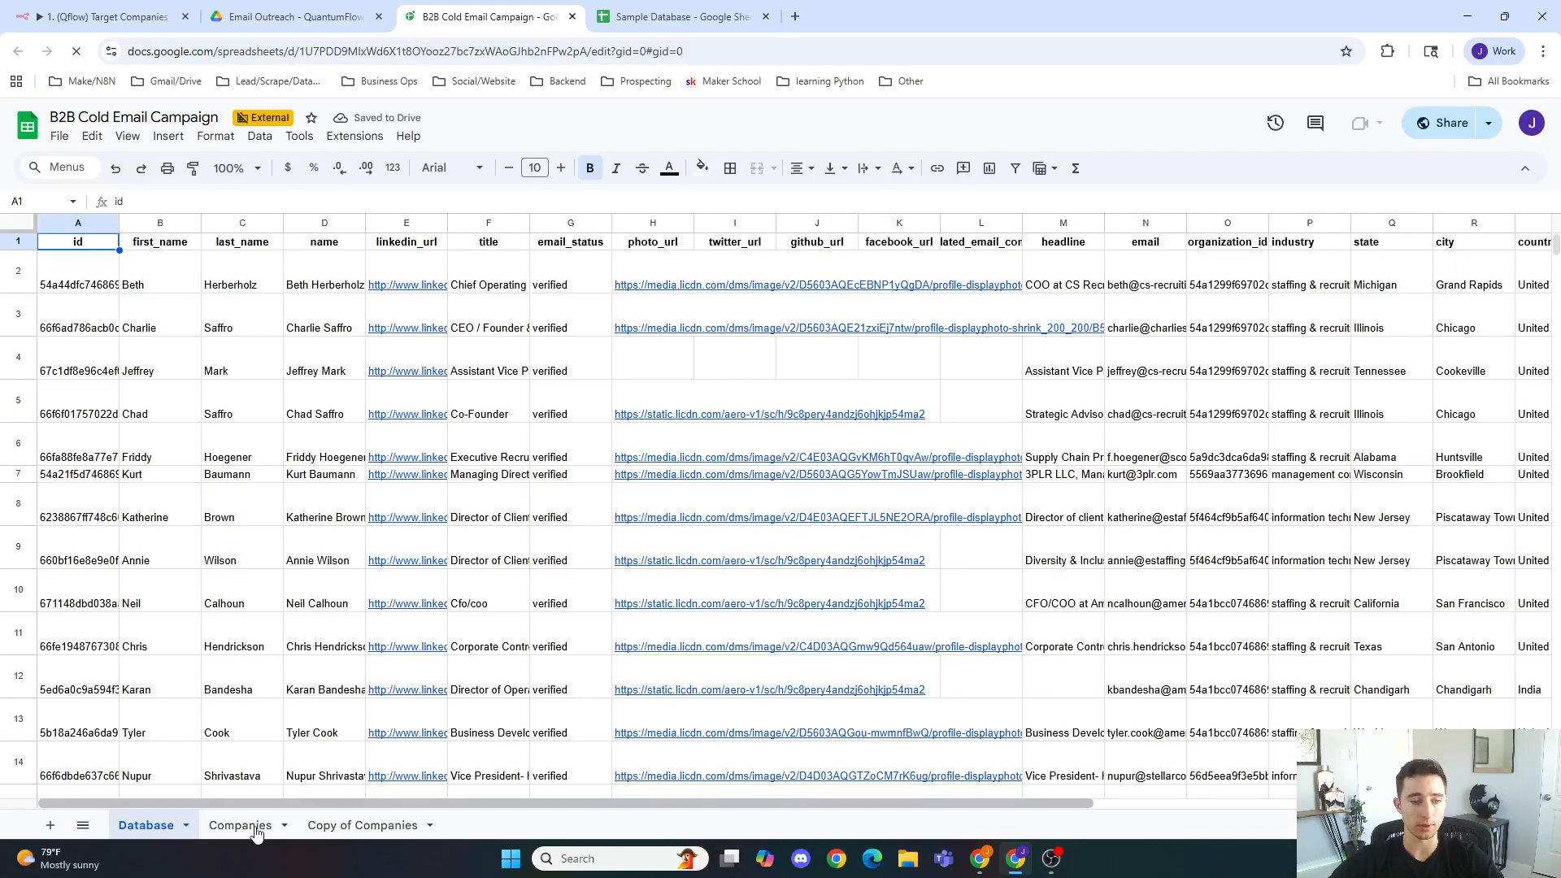
# Step: Browse through the rows of the spreadsheet's Companies sheet
pyautogui.click(257, 813)
pyautogui.scroll(-20, 378, 432)
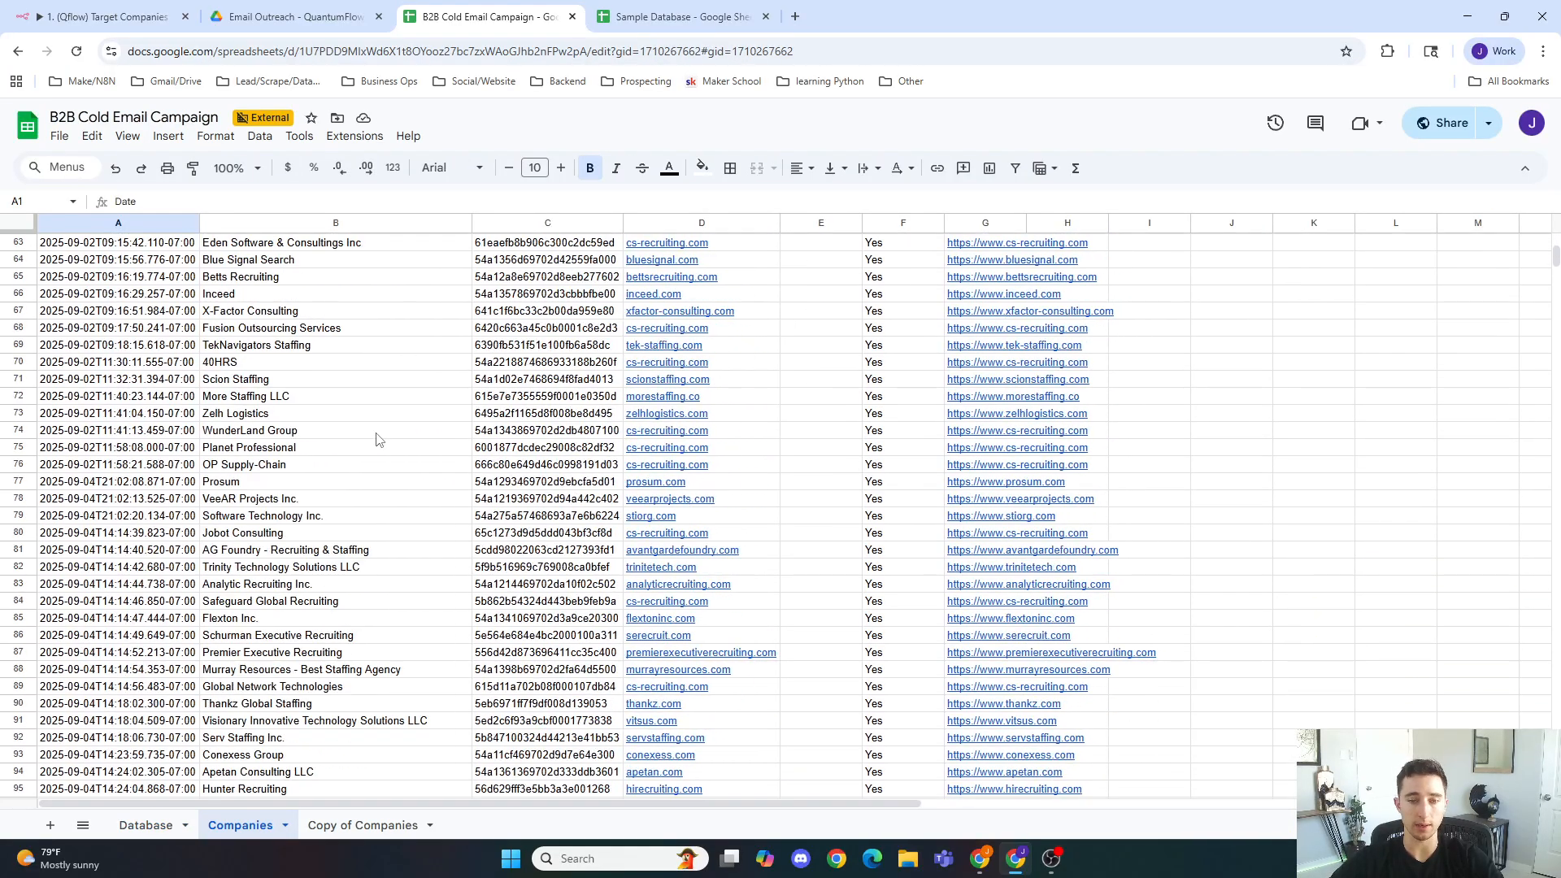
pyautogui.scroll(-20, 378, 431)
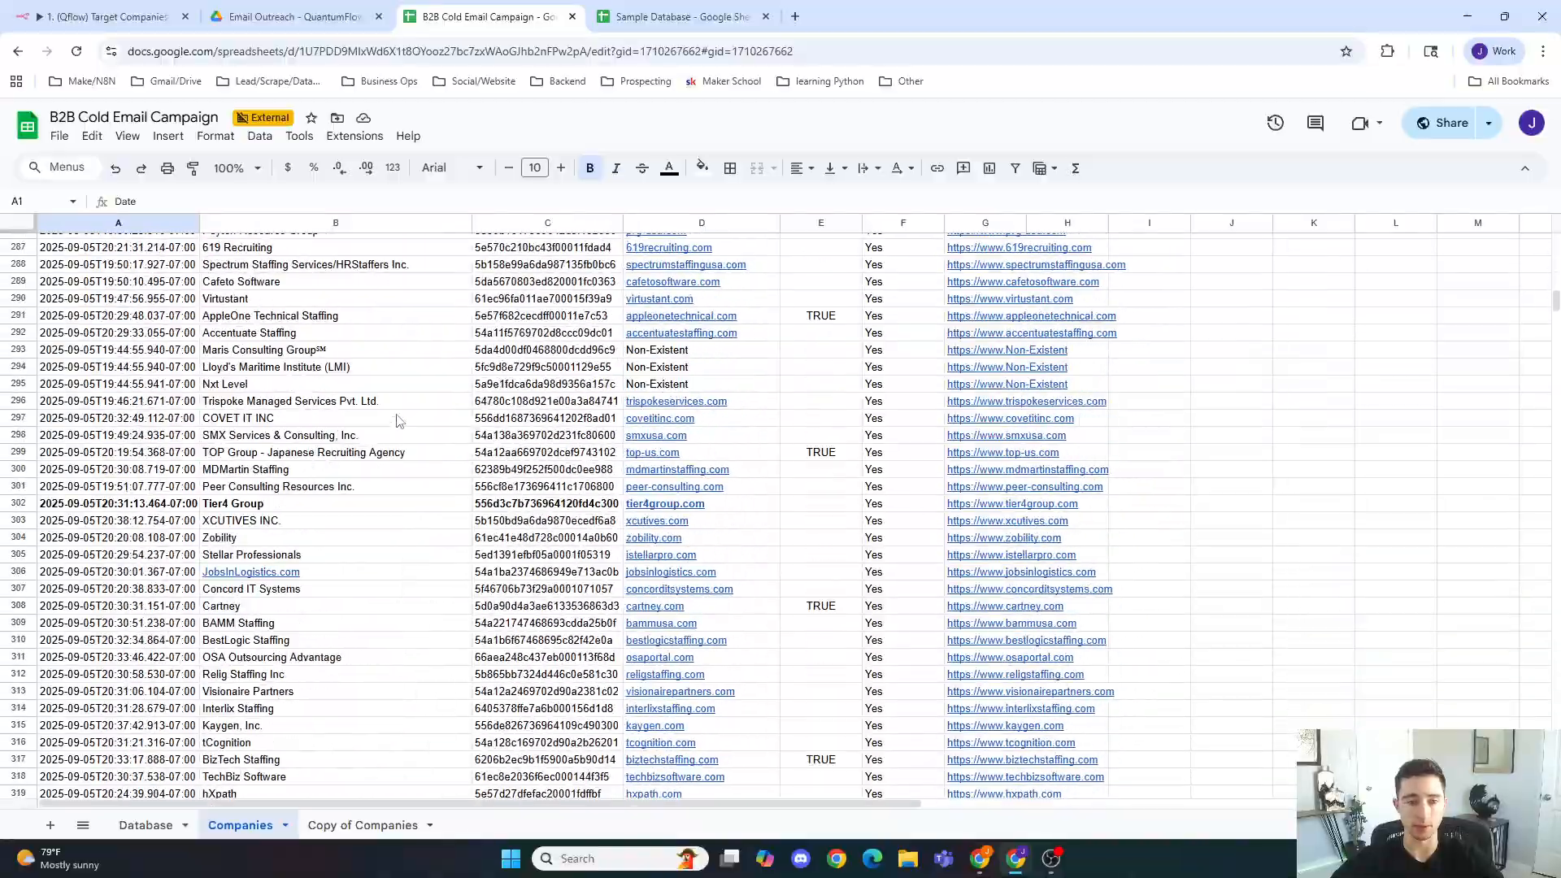
pyautogui.scroll(-20, 387, 429)
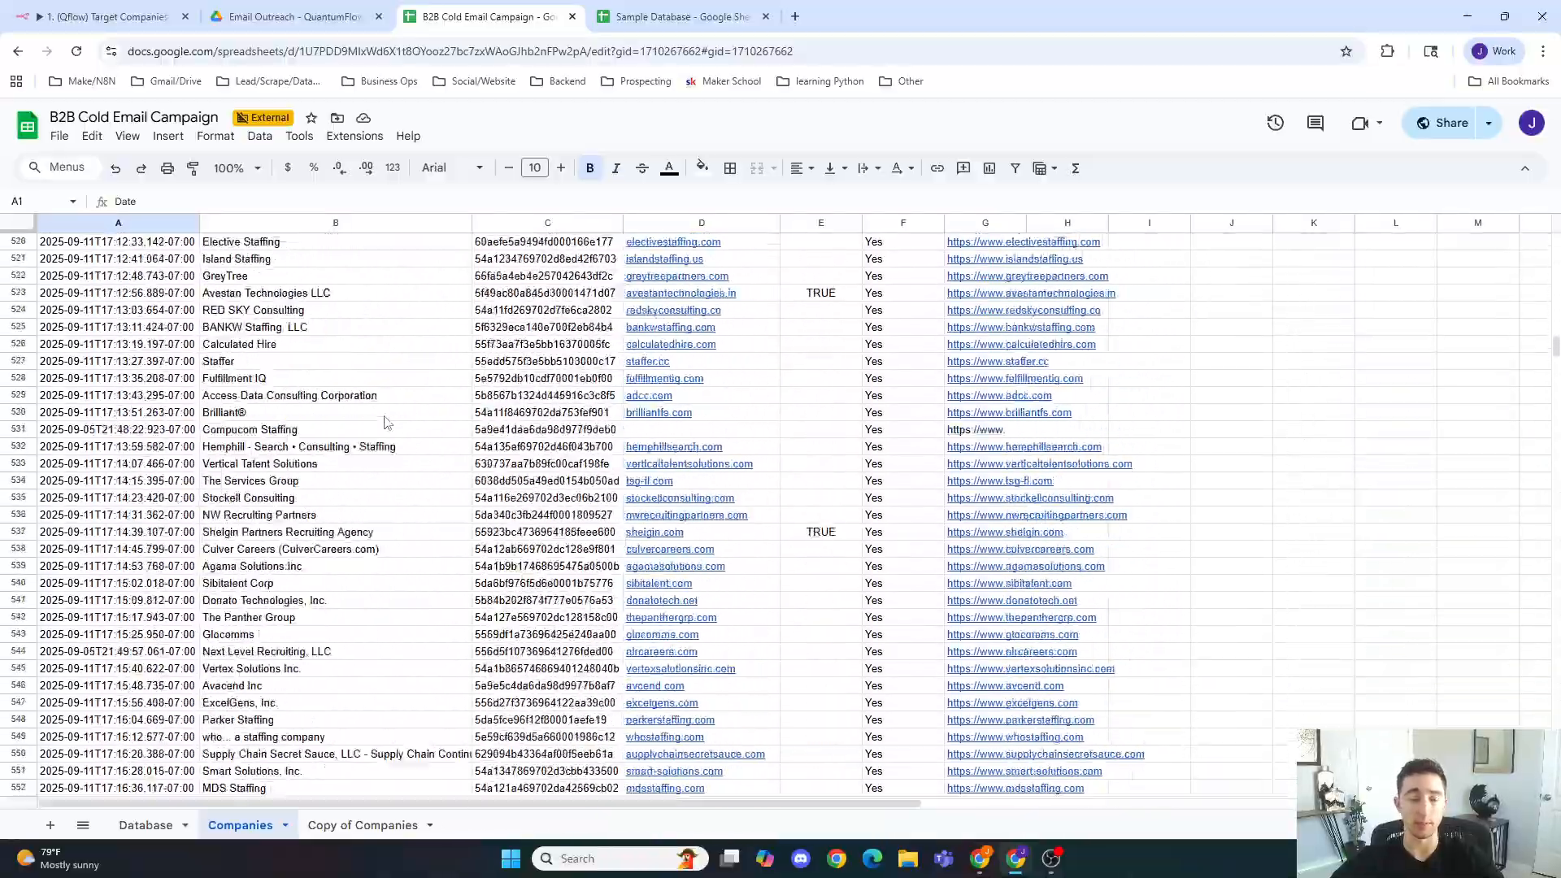
pyautogui.scroll(-12, 386, 426)
pyautogui.scroll(-20, 375, 416)
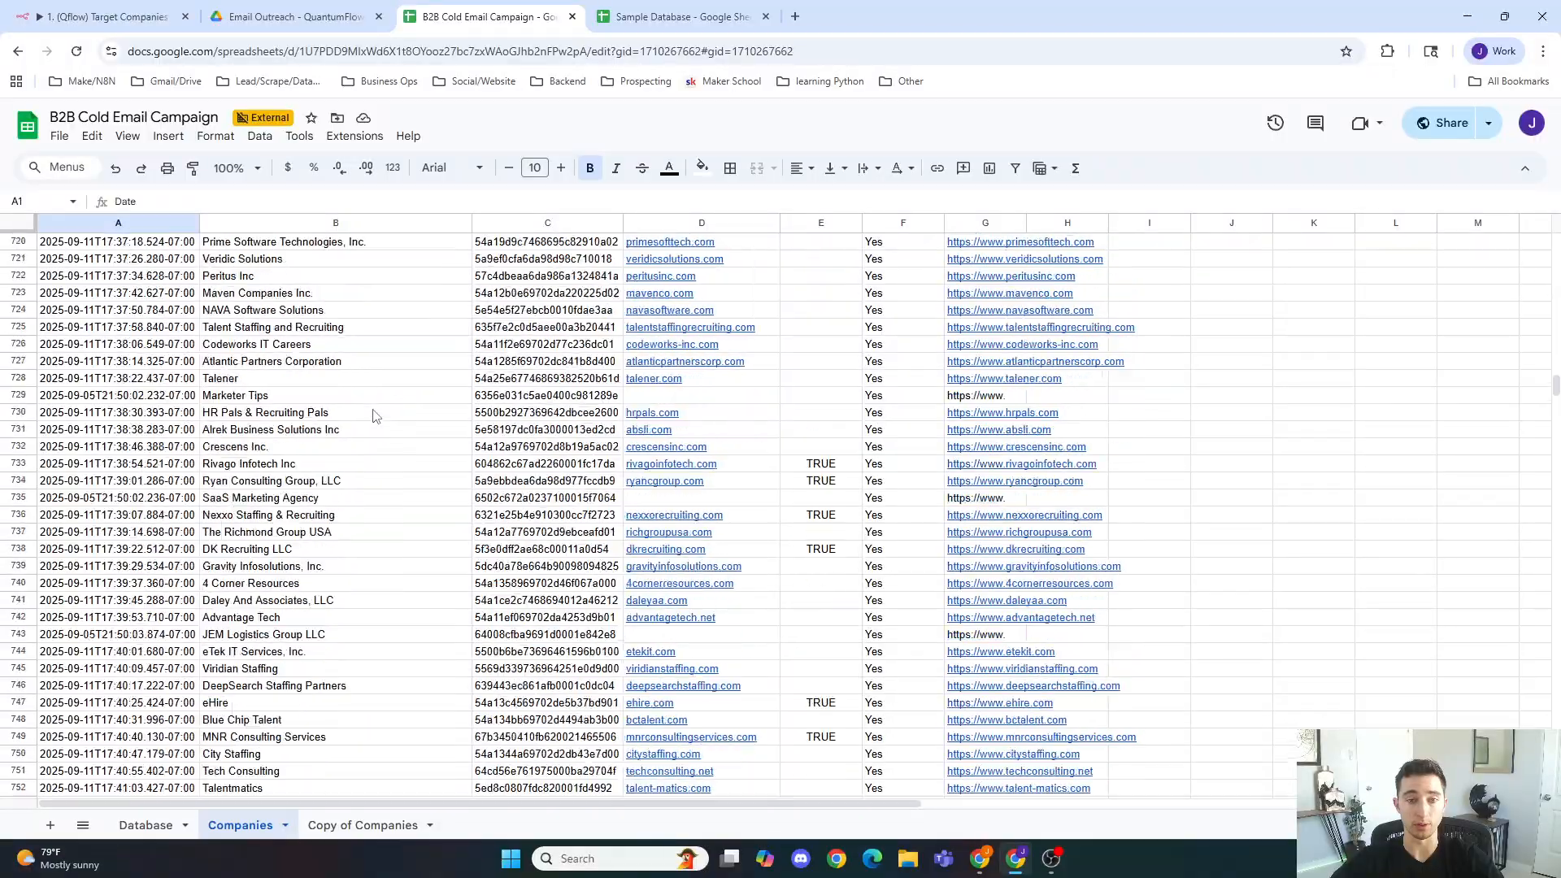
pyautogui.scroll(-2, 375, 416)
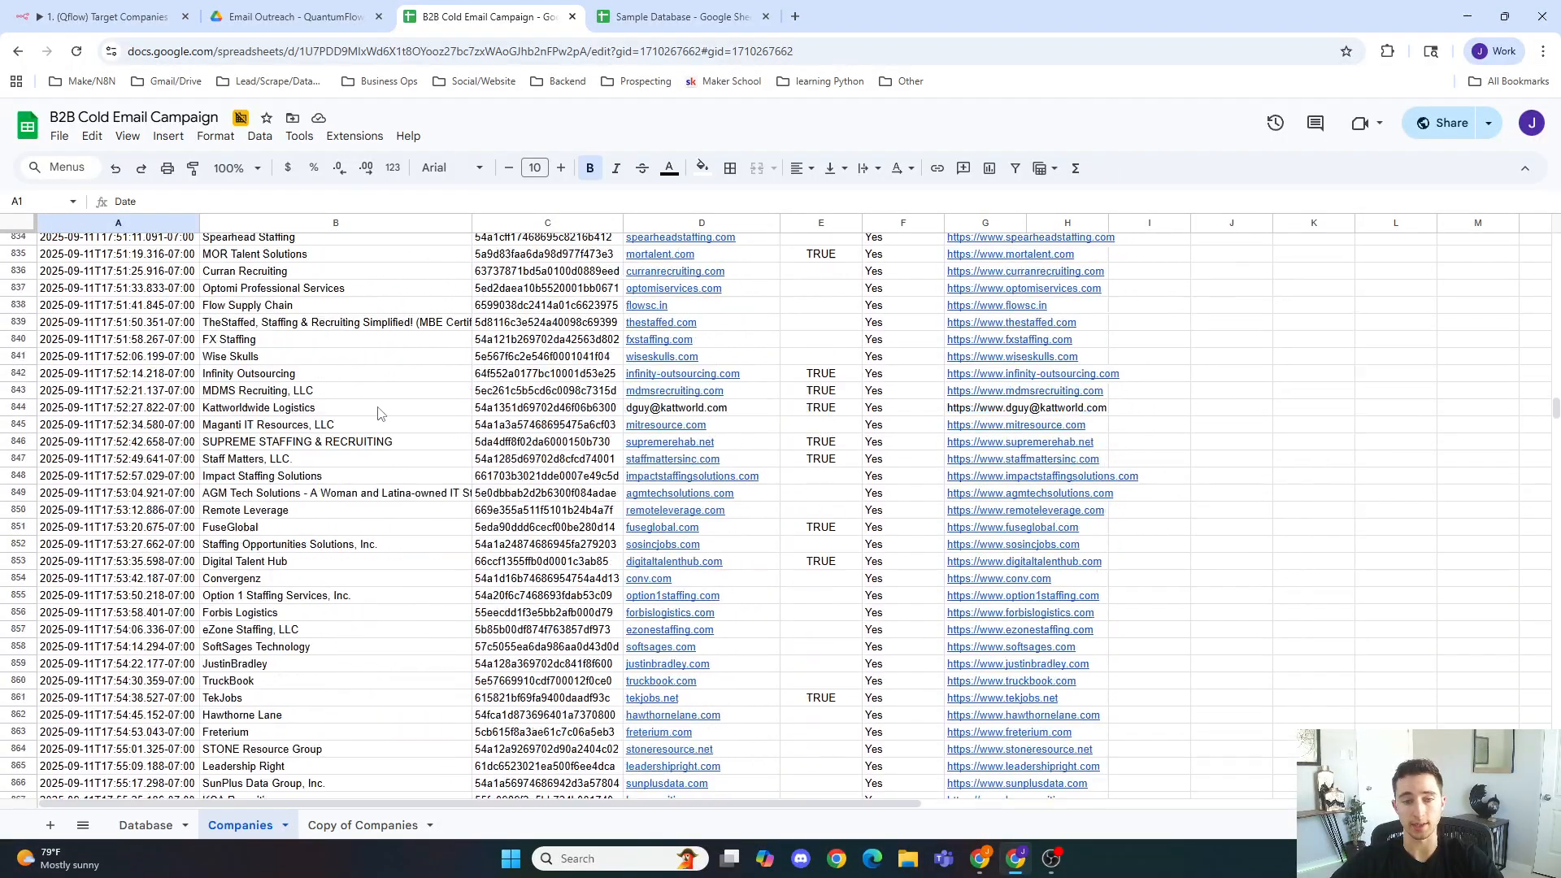
# Step: Return to the workflow and inspect the Get row(s) in sheet node again
pyautogui.click(131, 16)
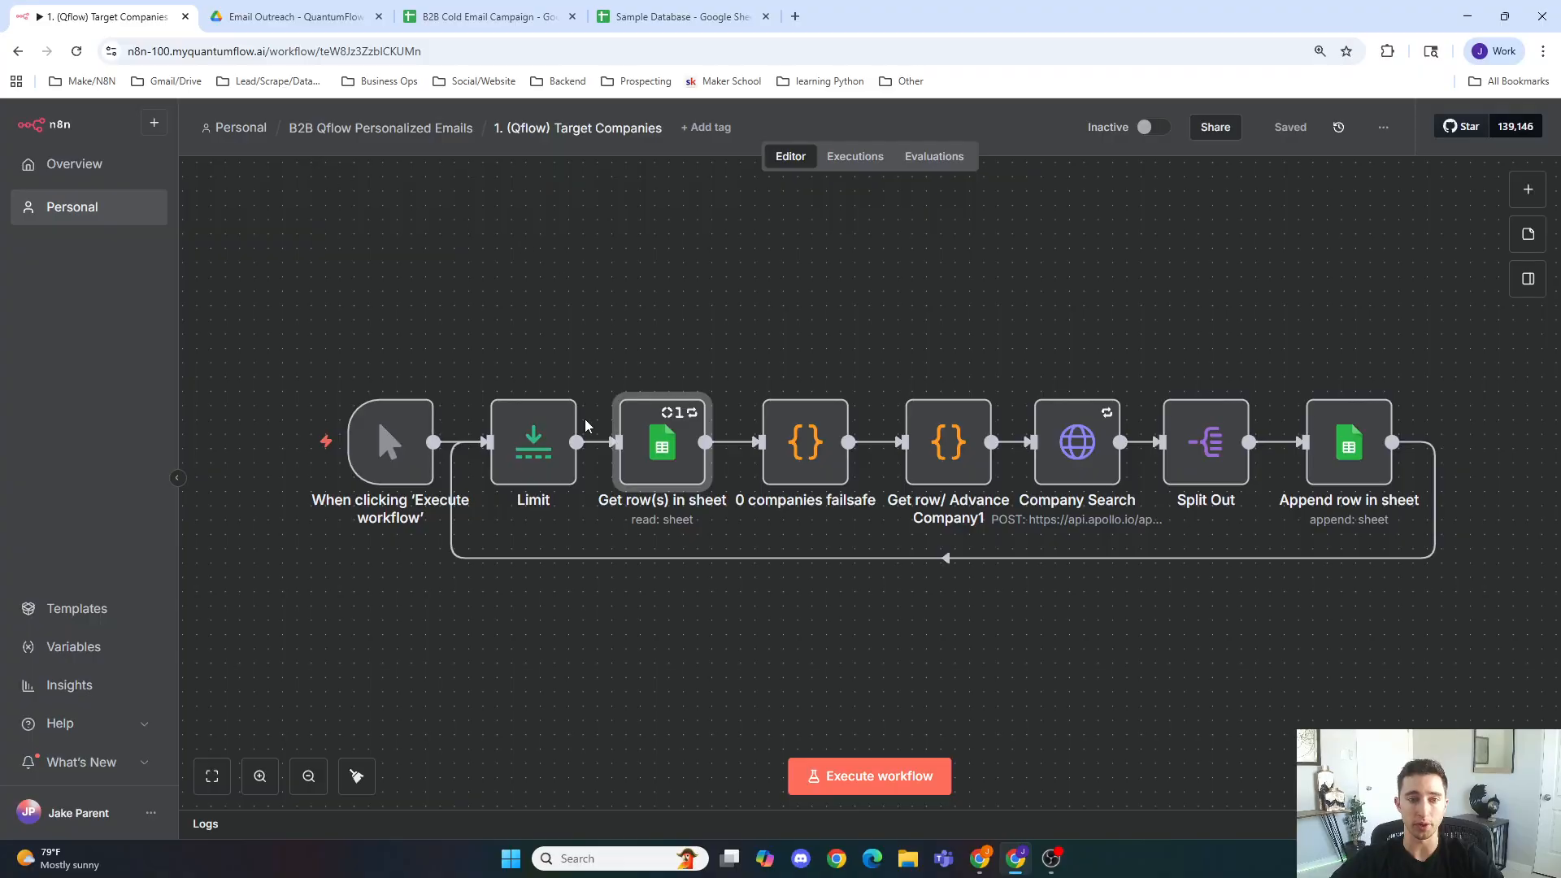
pyautogui.doubleClick(643, 429)
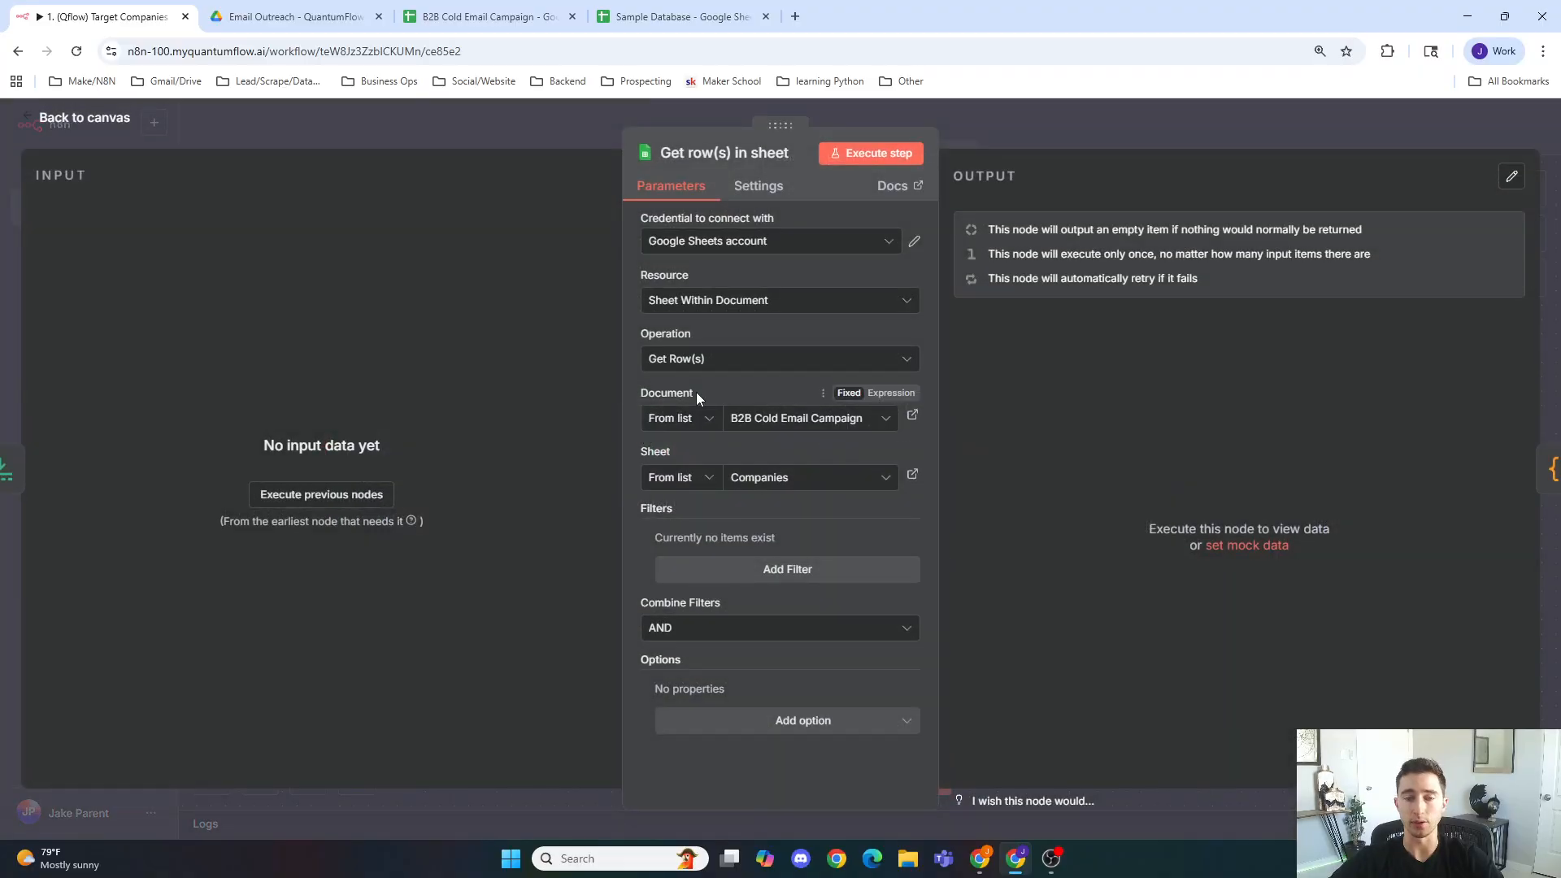
pyautogui.click(515, 135)
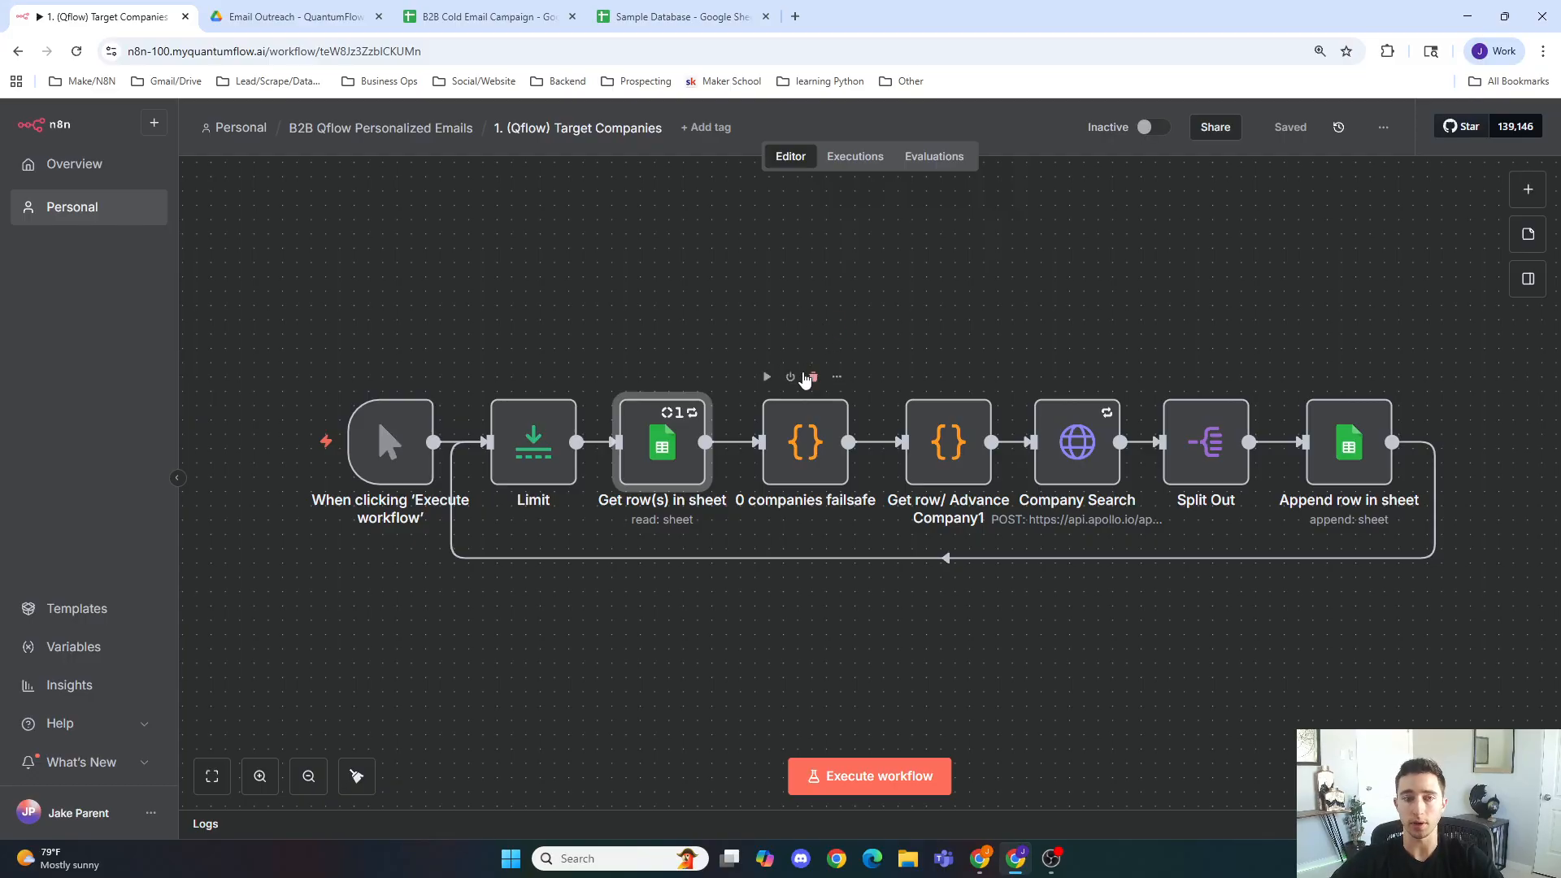
# Step: Open the 0 companies failsafe code node and examine its seeded default values
pyautogui.rightClick(1080, 435)
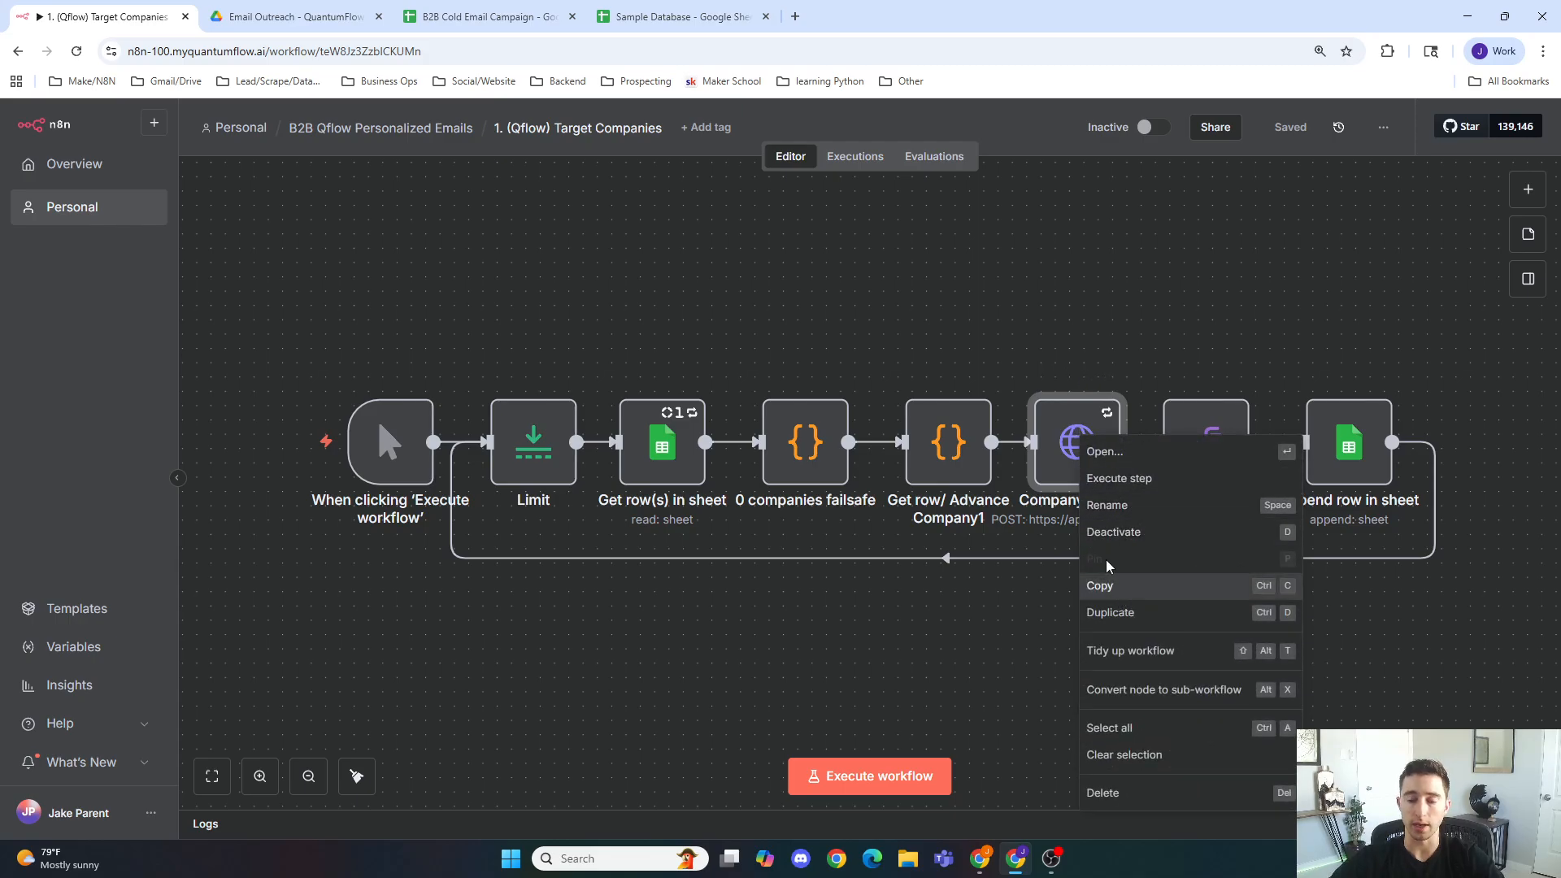
pyautogui.click(949, 359)
pyautogui.moveTo(1049, 428)
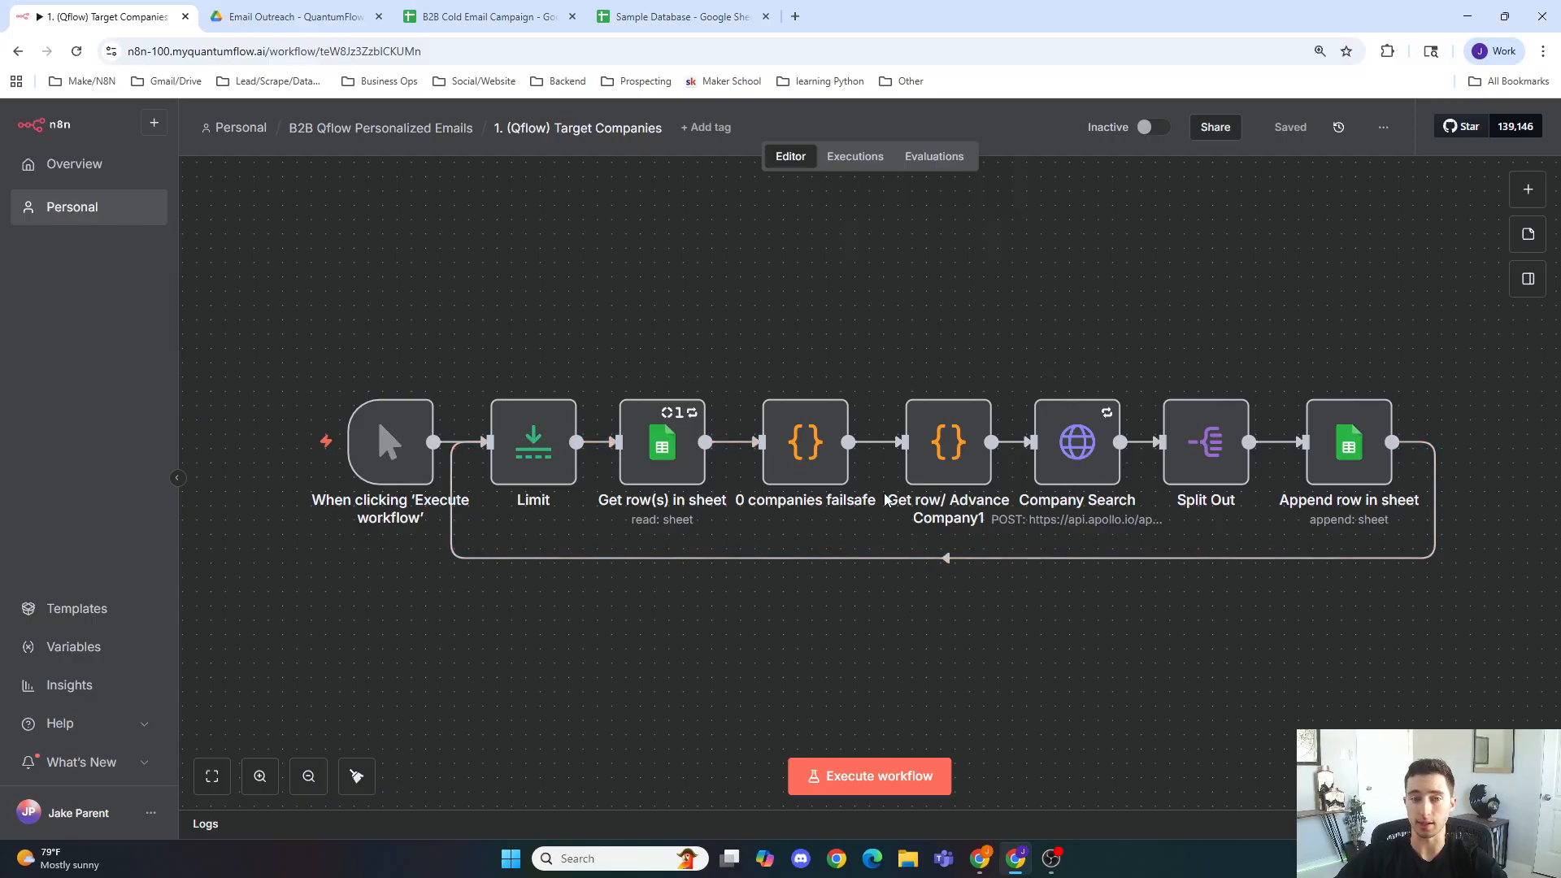
pyautogui.doubleClick(798, 446)
pyautogui.click(665, 460)
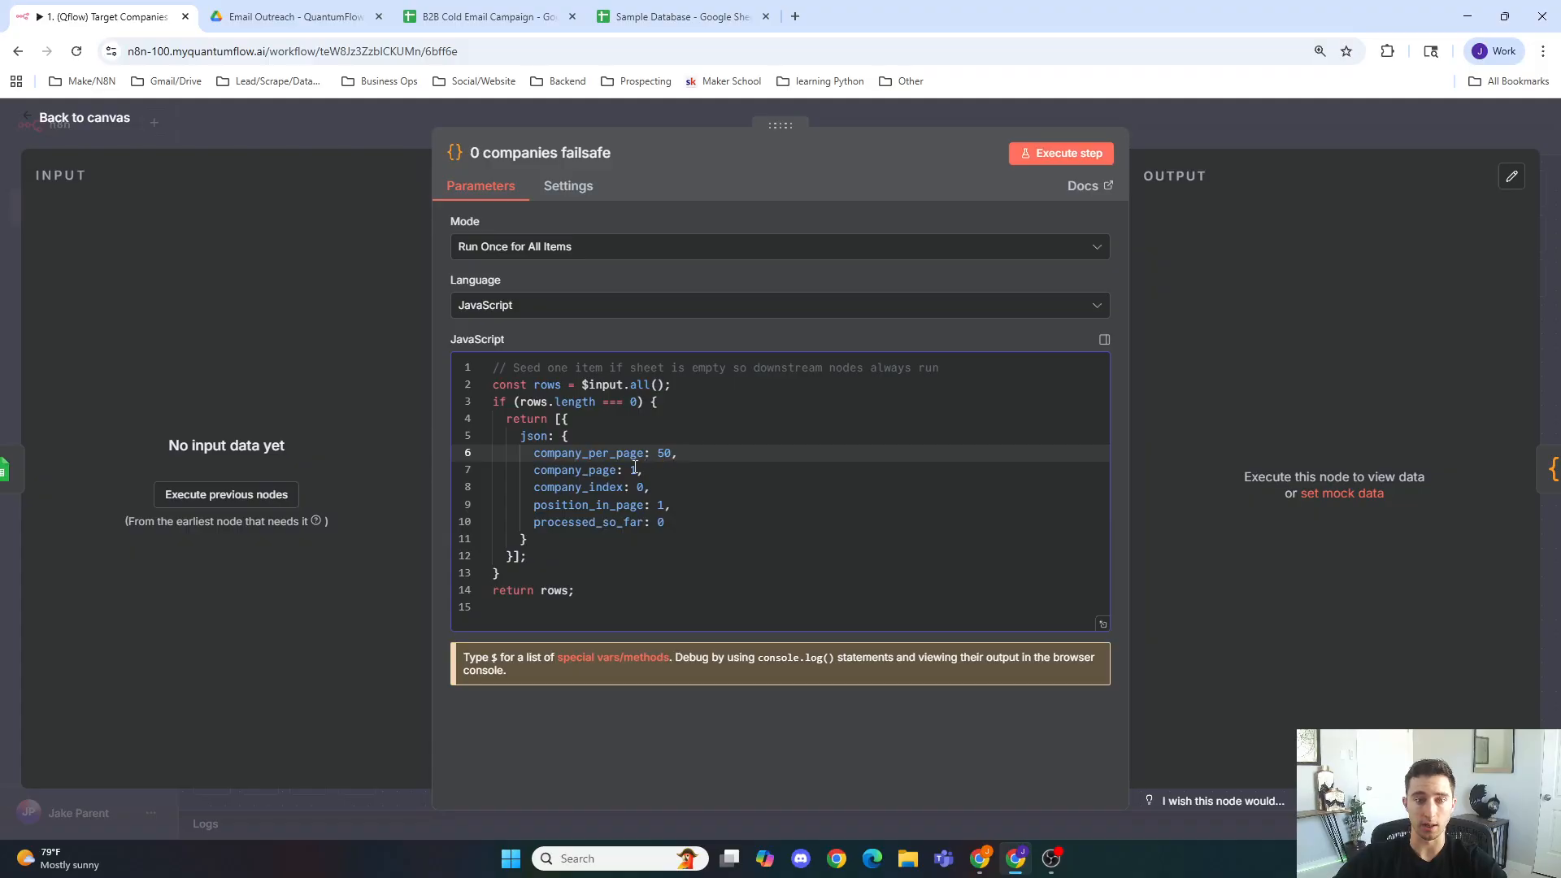
pyautogui.click(635, 469)
pyautogui.click(672, 453)
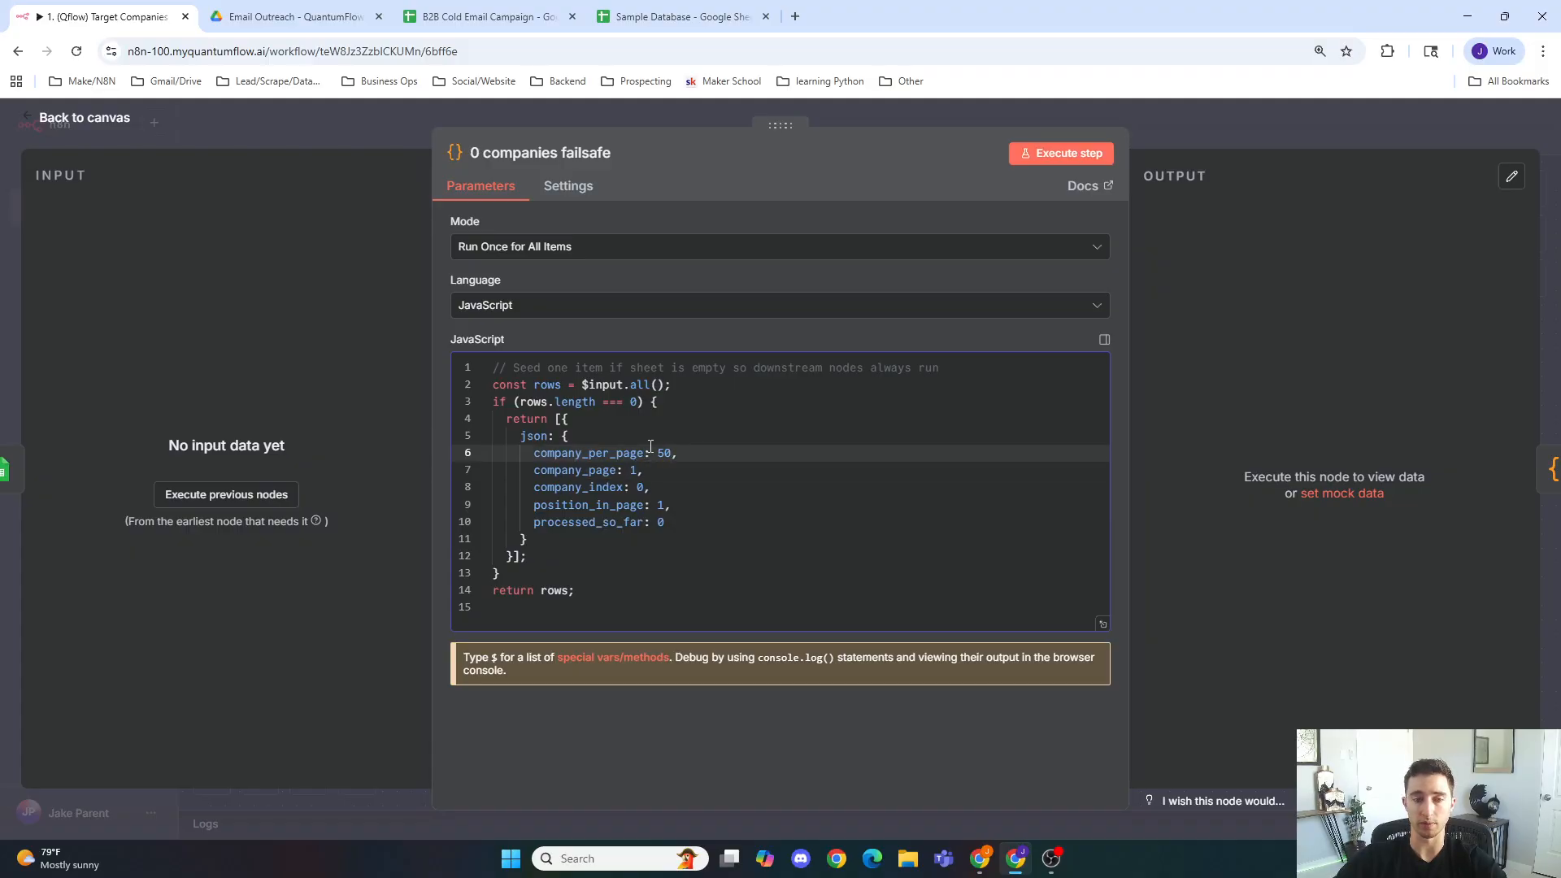
pyautogui.click(401, 144)
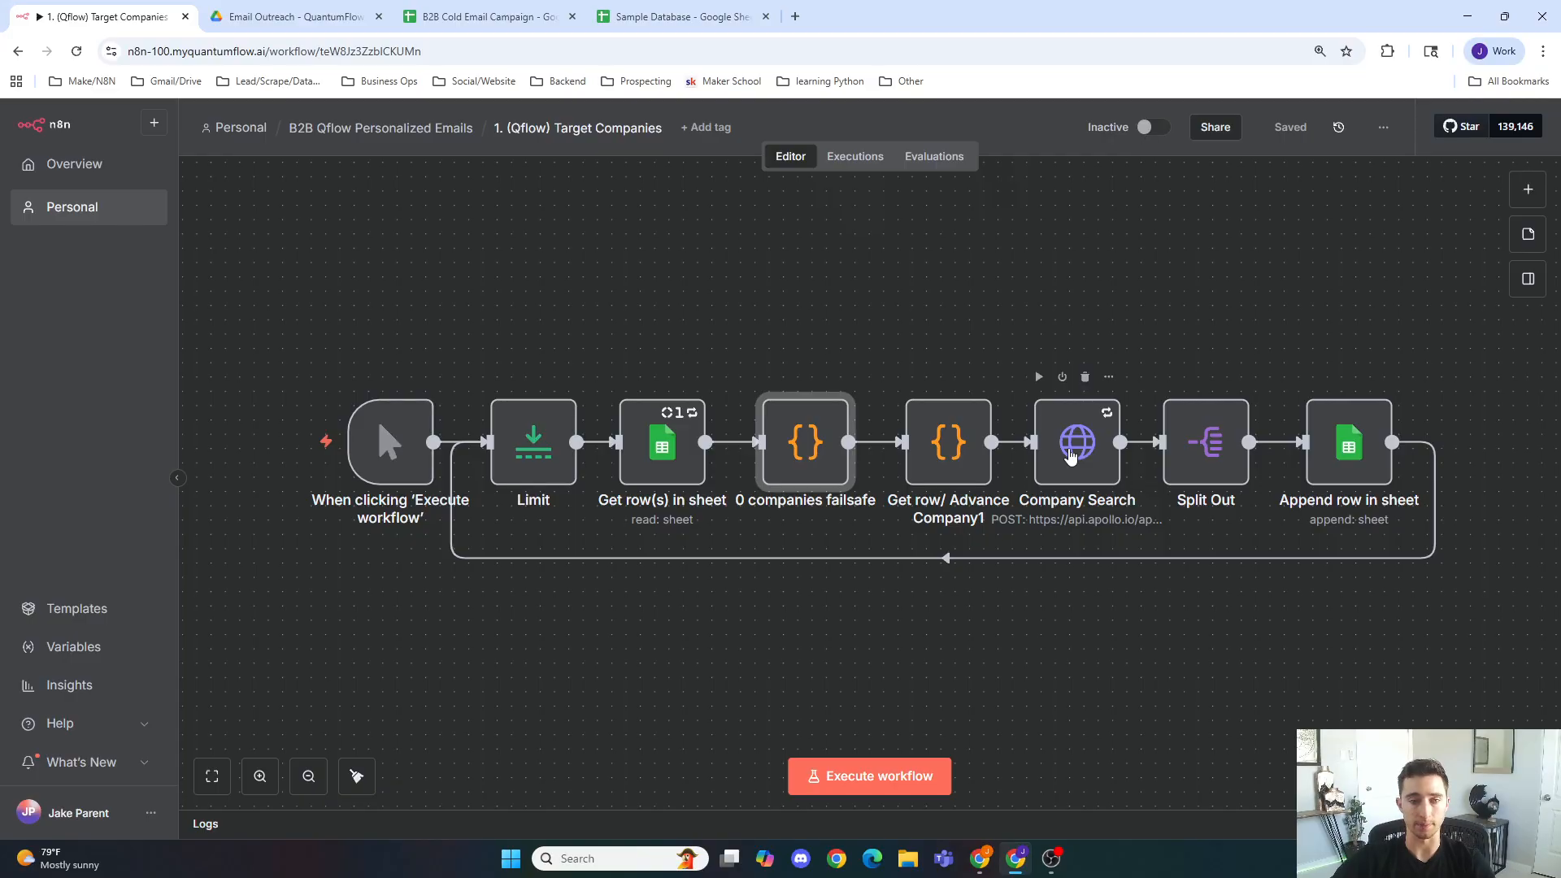
# Step: Reopen the 0 companies failsafe node's JavaScript code for review
pyautogui.moveTo(812, 353)
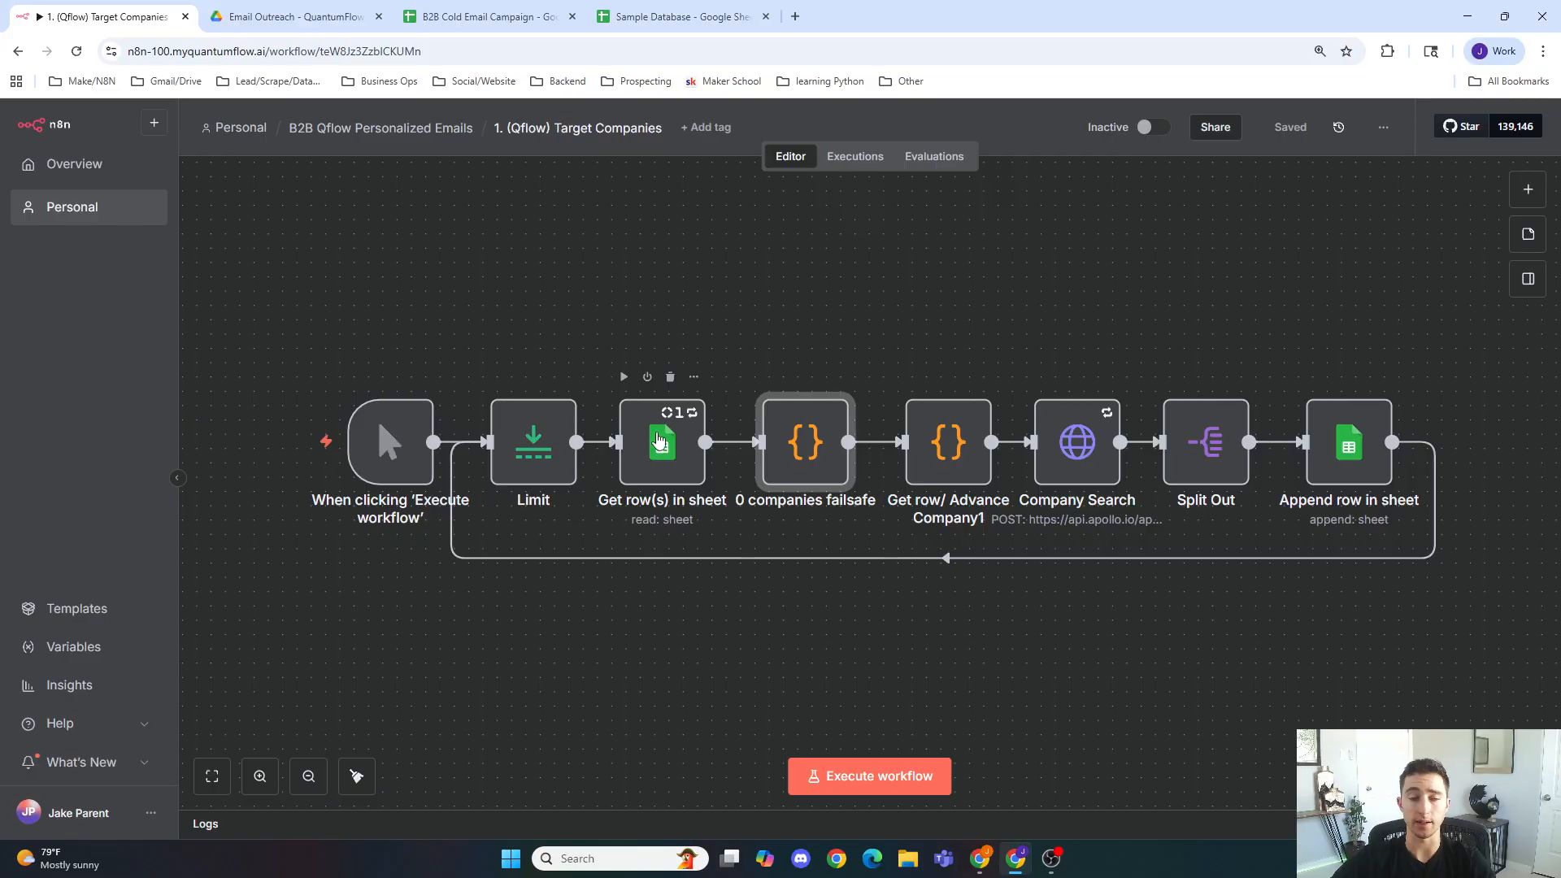
pyautogui.click(752, 355)
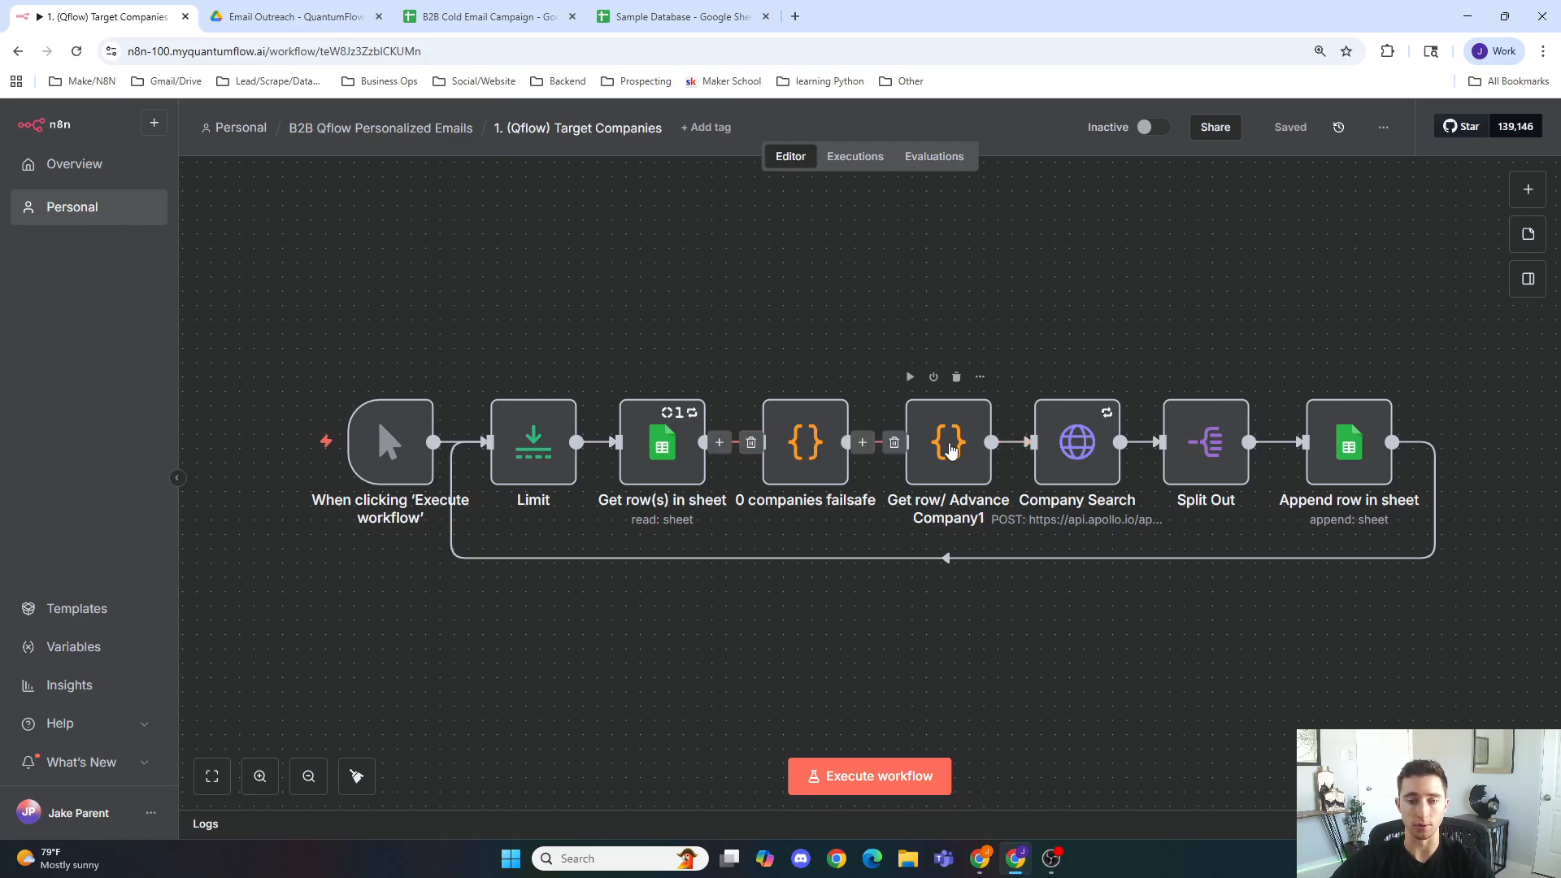
pyautogui.doubleClick(828, 465)
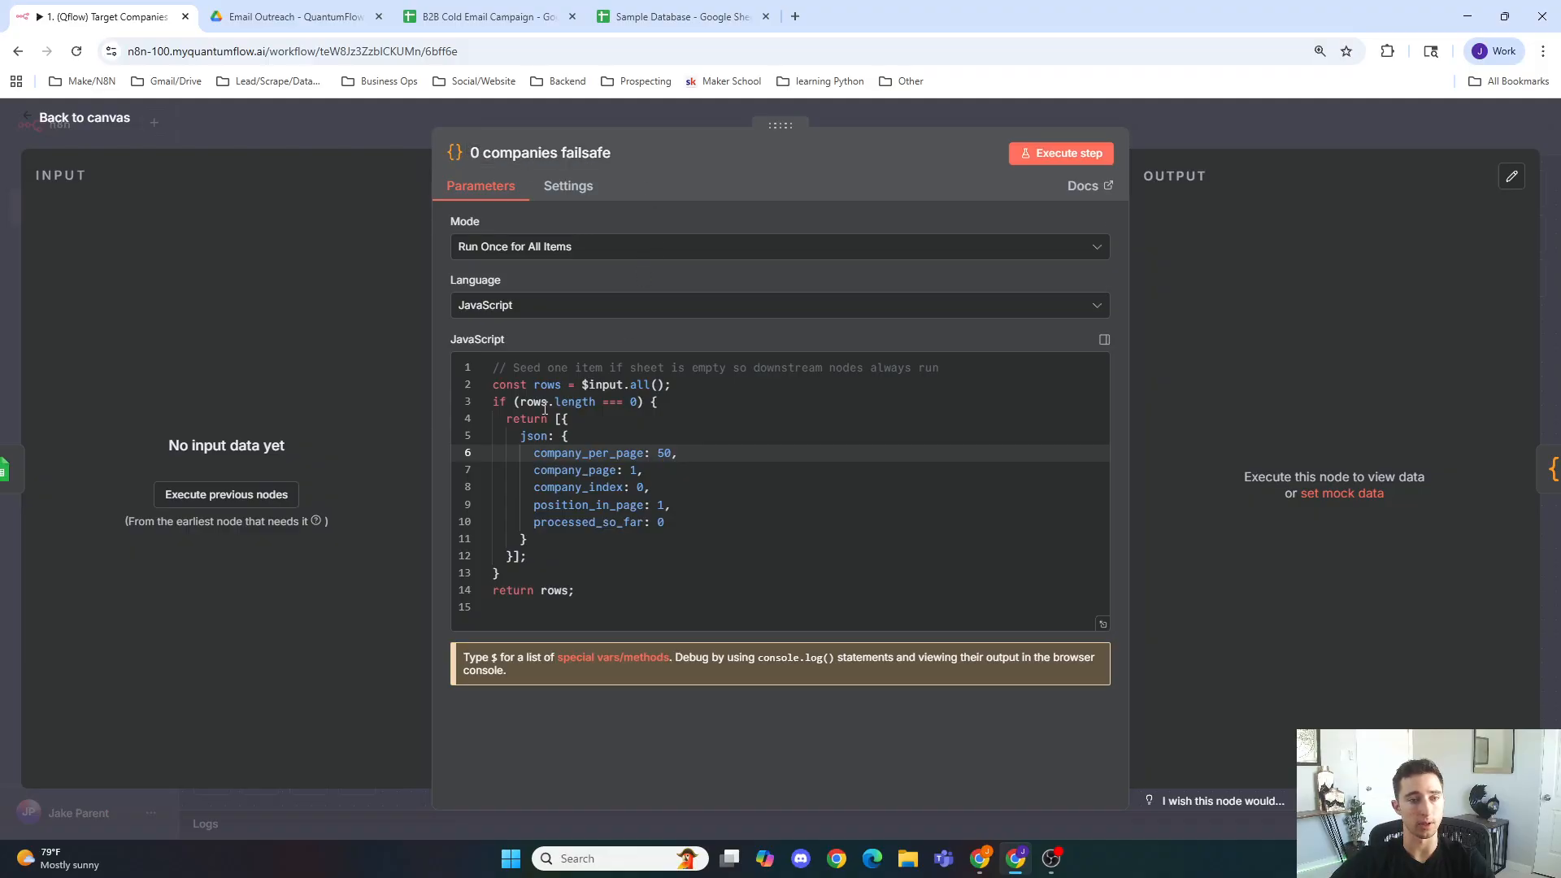
pyautogui.click(493, 10)
# Step: Inspect the empty Companies tab of the Sample Database spreadsheet and return to the workflow
pyautogui.click(618, 13)
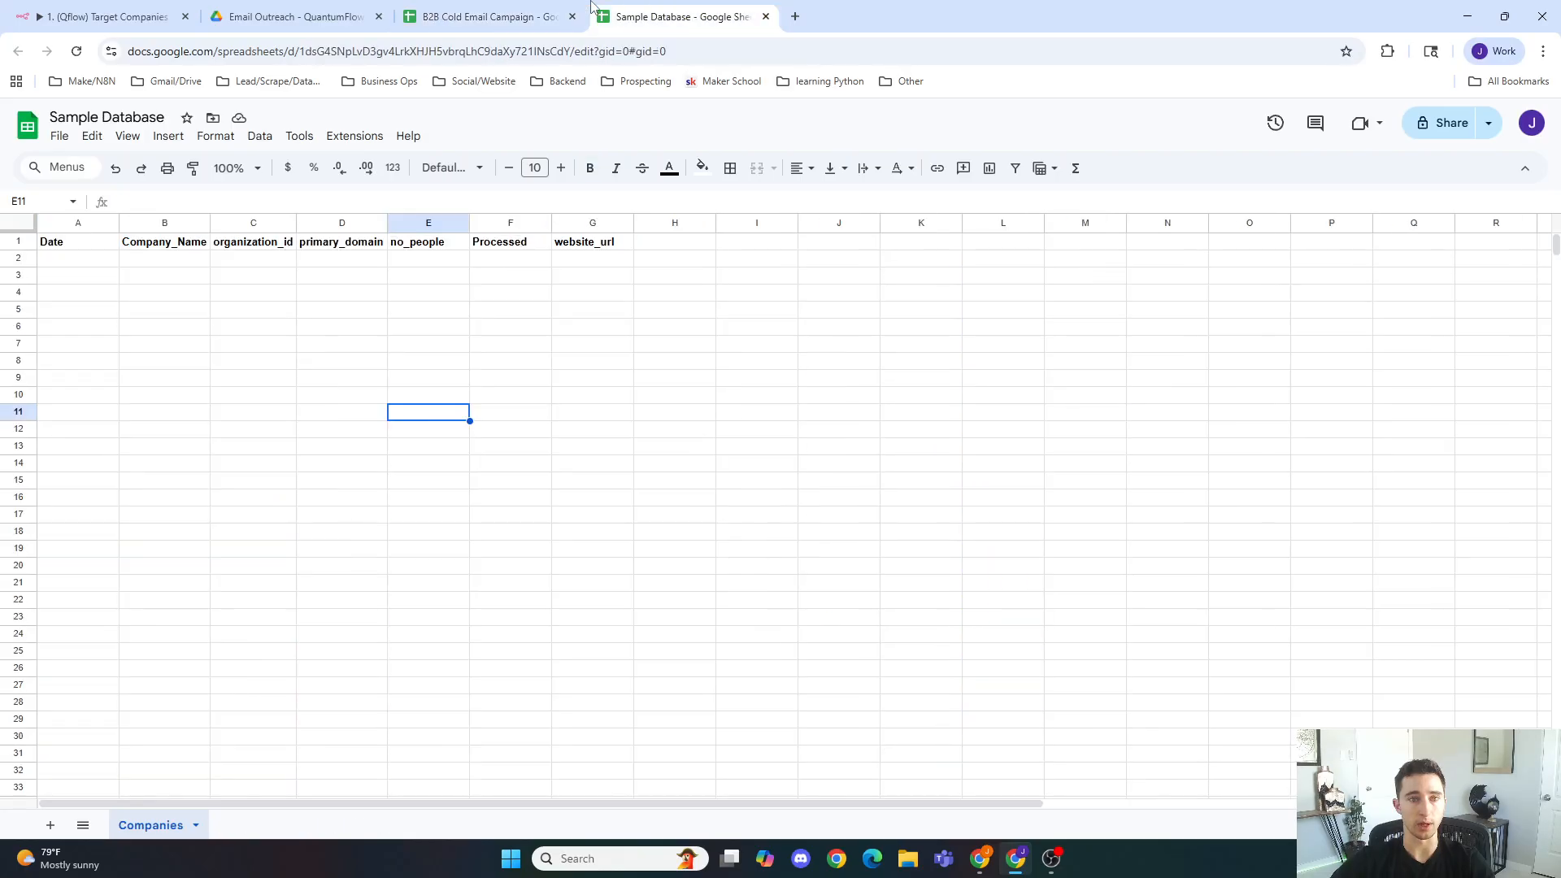
pyautogui.click(98, 262)
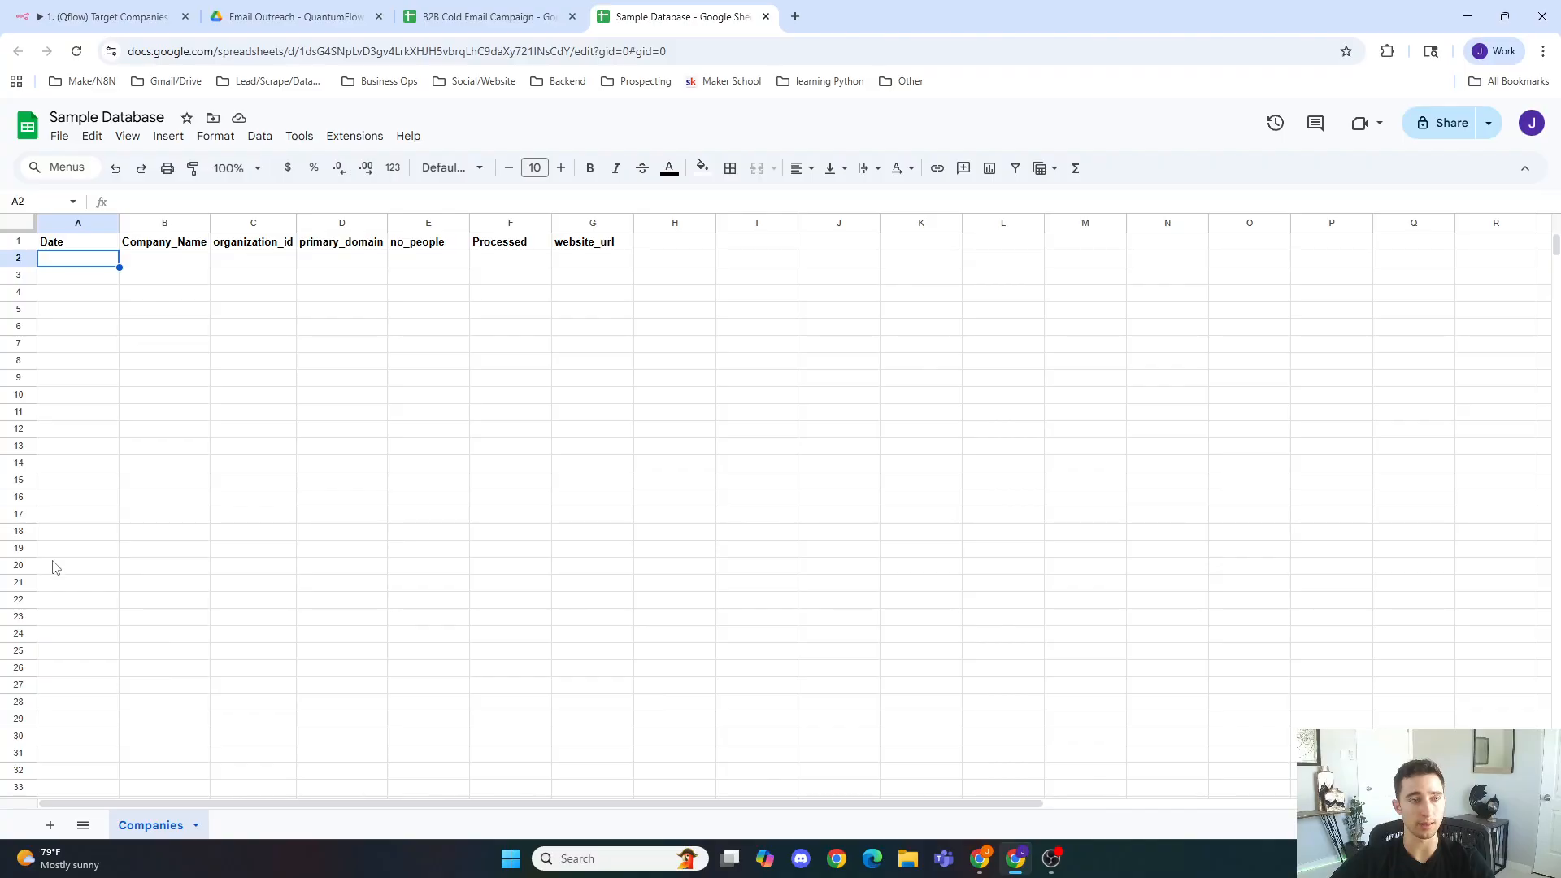
pyautogui.click(106, 16)
# Step: Open the Get row/ Advance Company1 code node to examine its paging logic
pyautogui.click(395, 128)
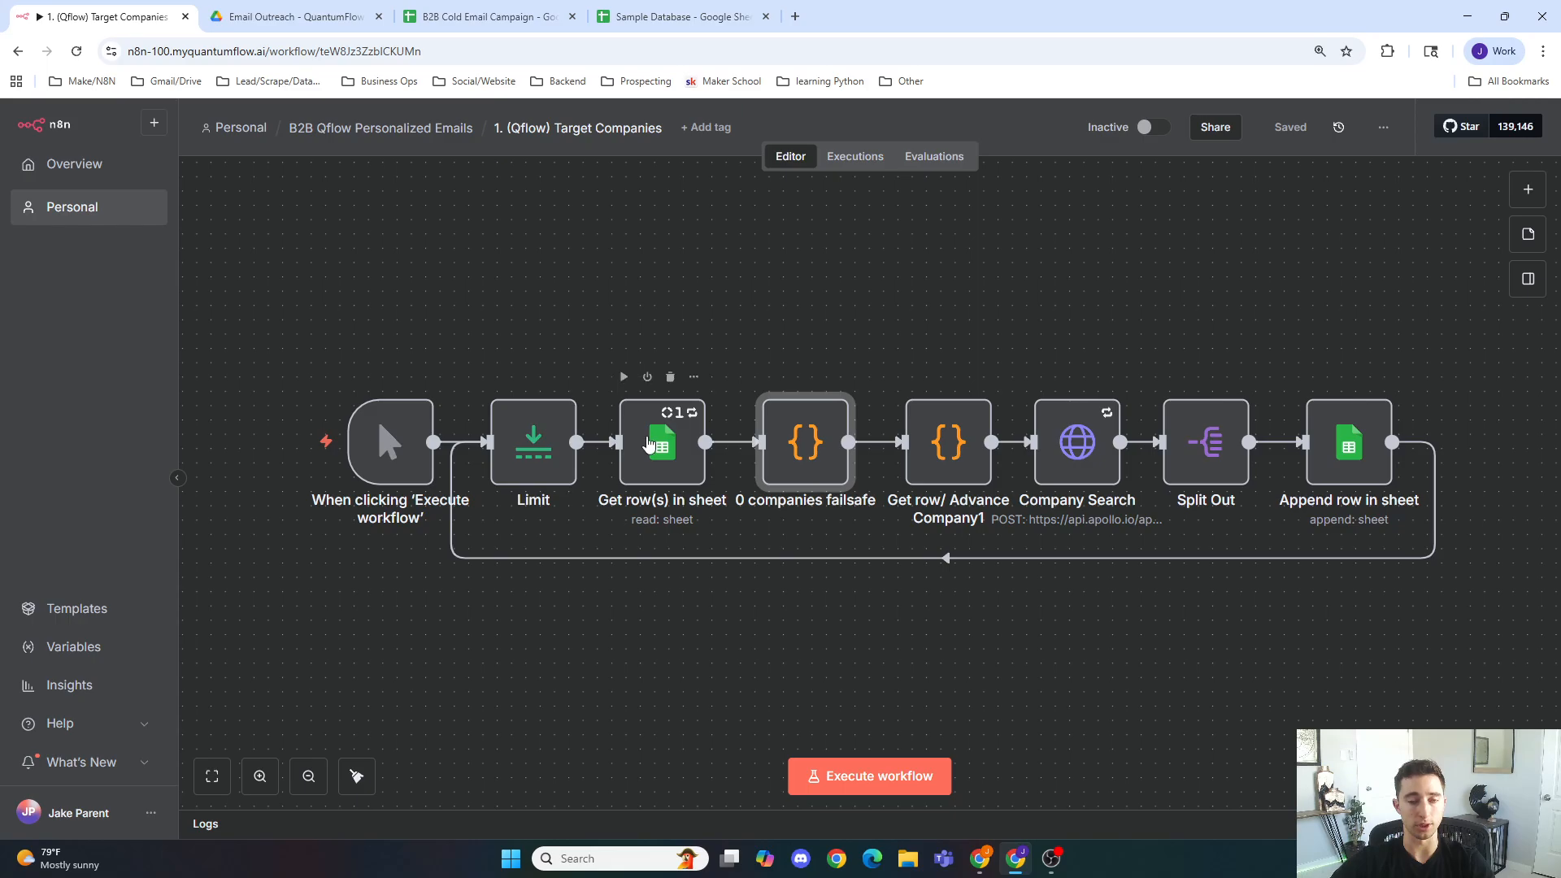
pyautogui.moveTo(808, 443)
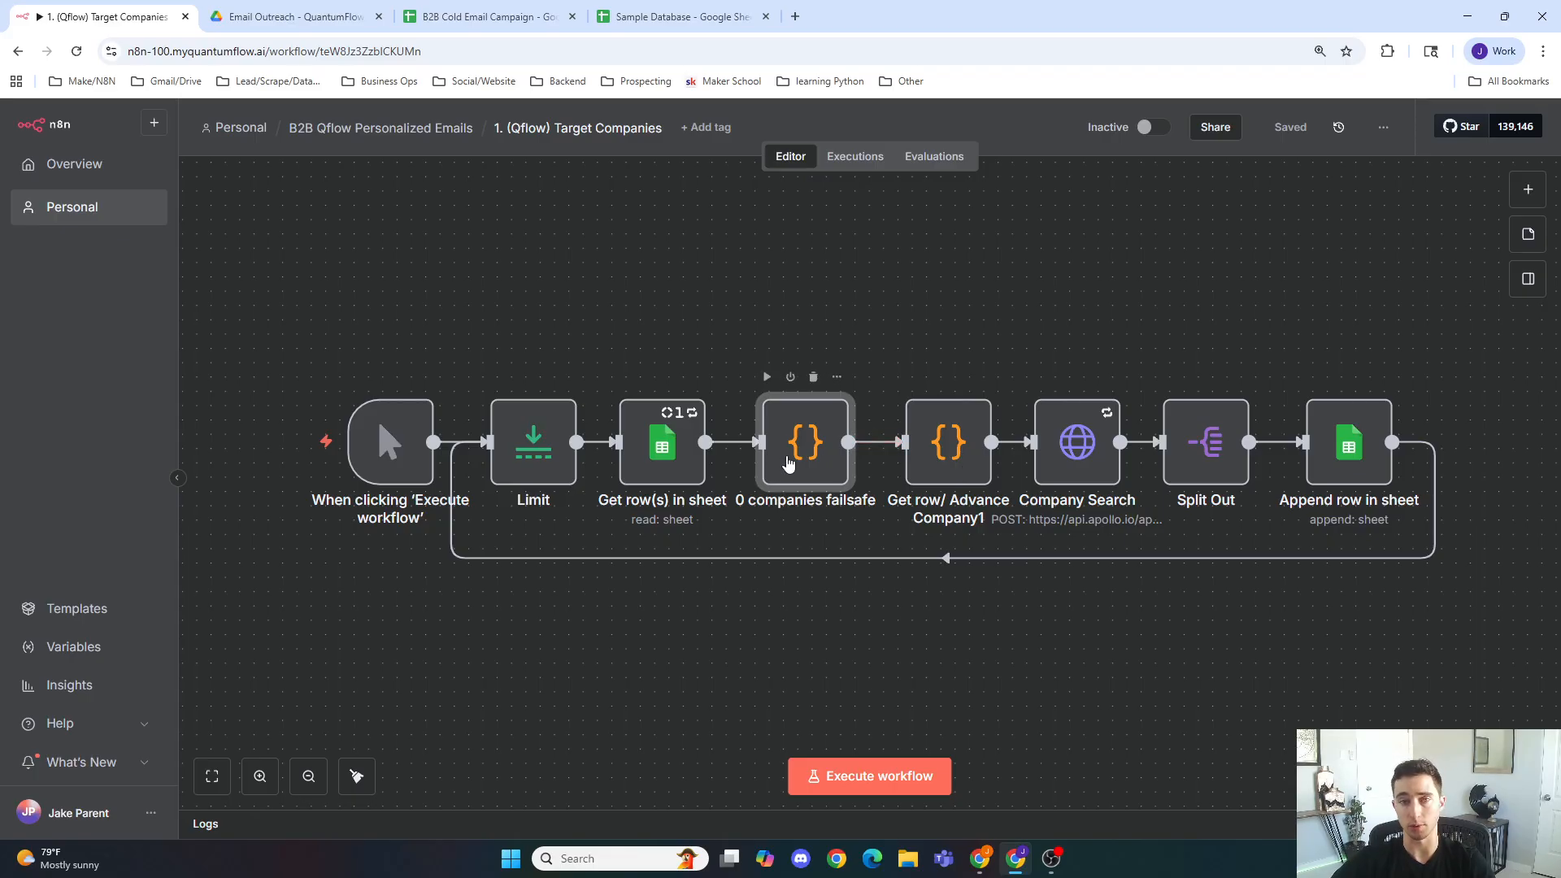
pyautogui.doubleClick(973, 462)
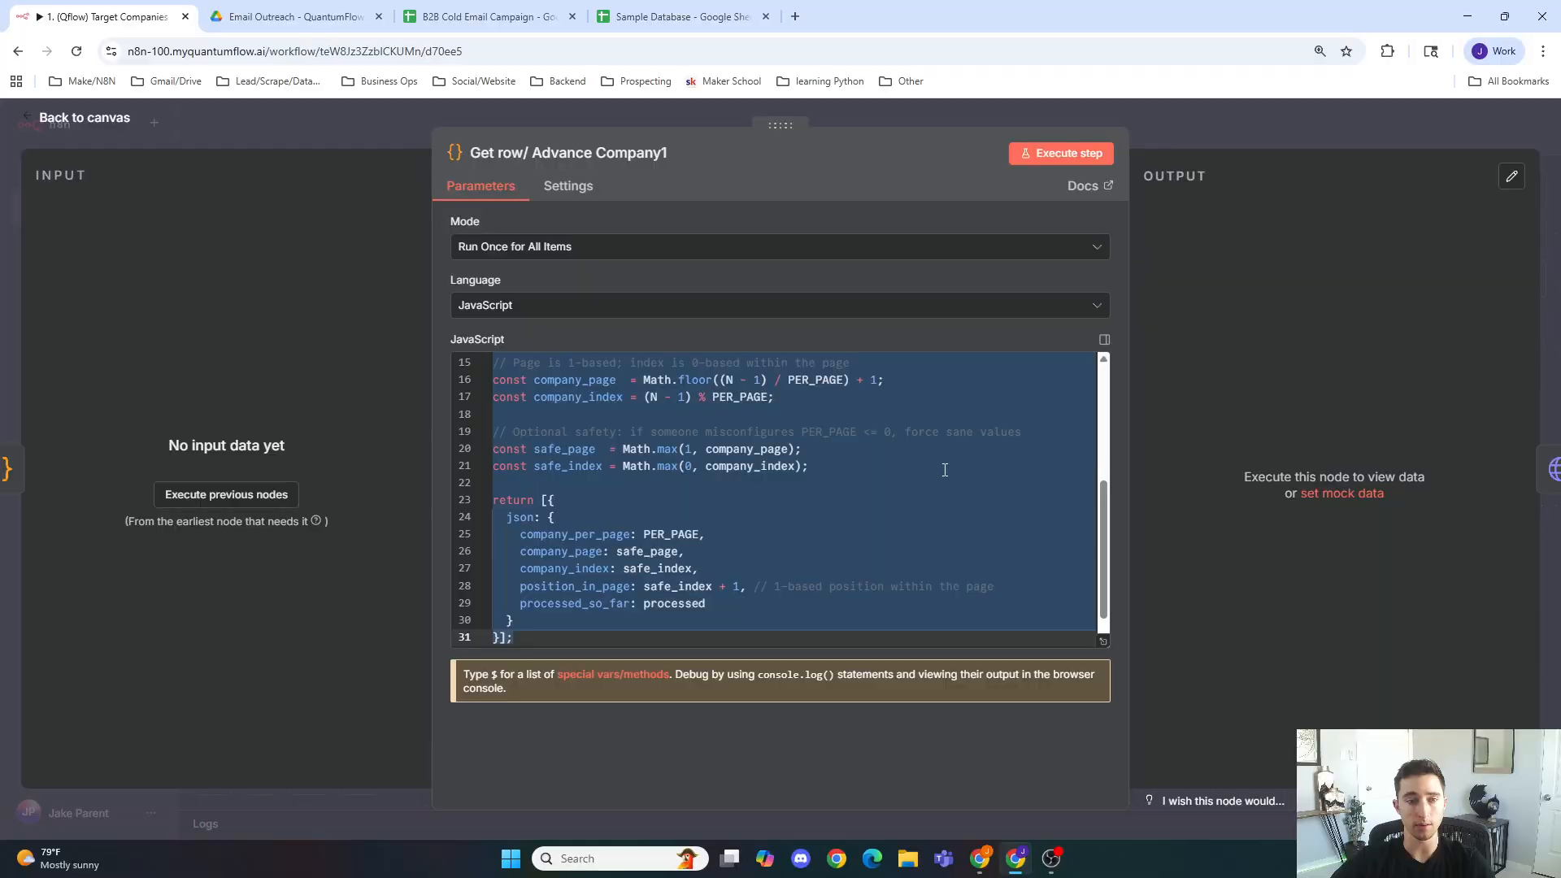
# Step: Review the paging code against the Sample Database and B2B Cold Email Campaign sheets, then return to the canvas
pyautogui.click(787, 498)
pyautogui.scroll(3, 787, 494)
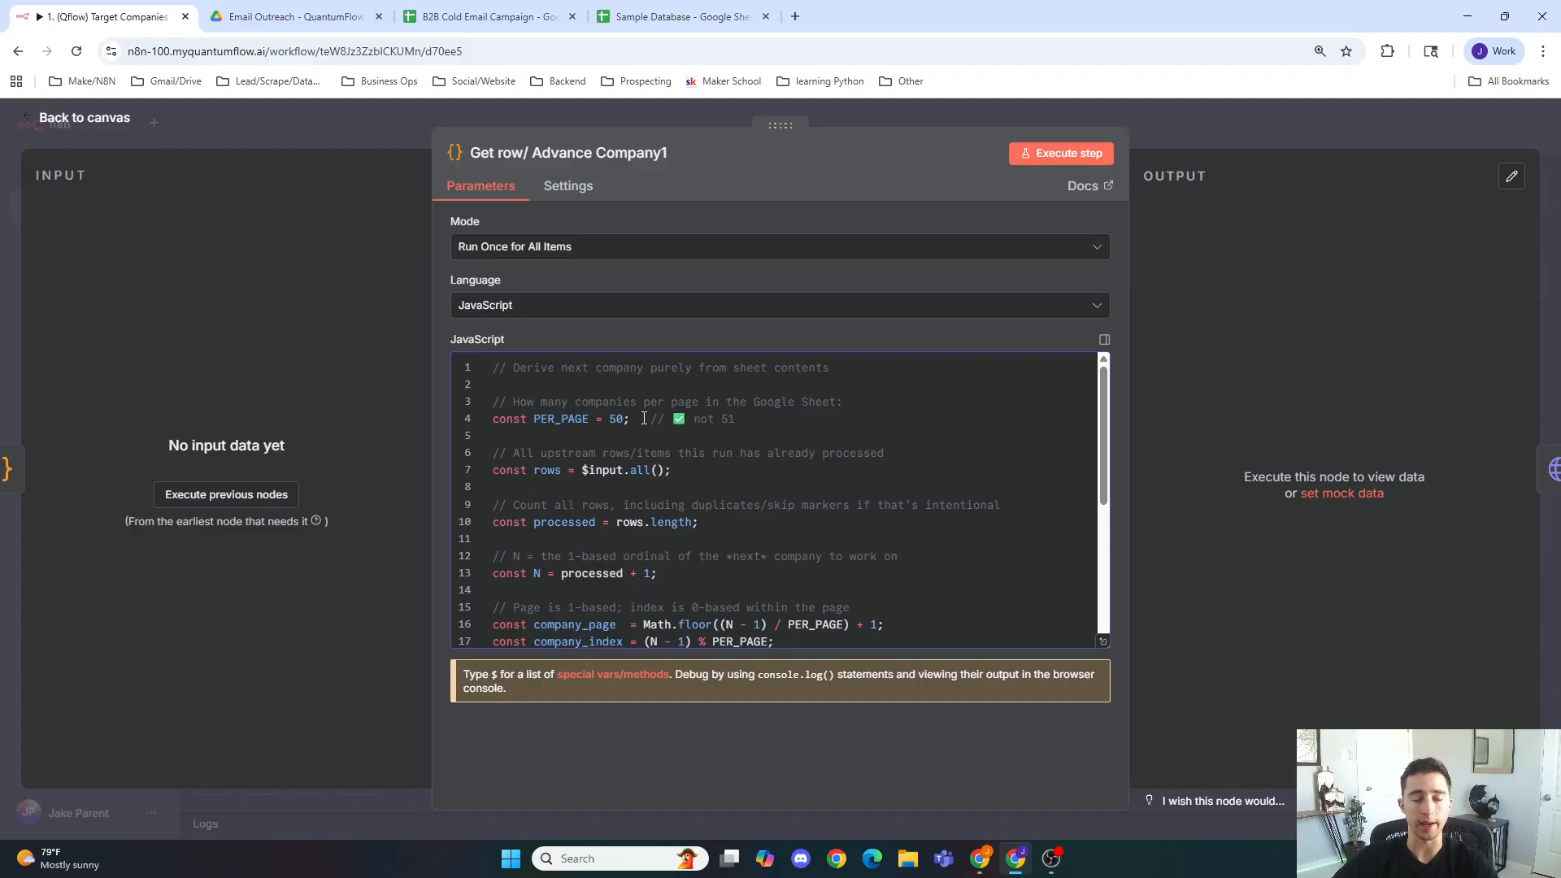
pyautogui.scroll(-2, 651, 419)
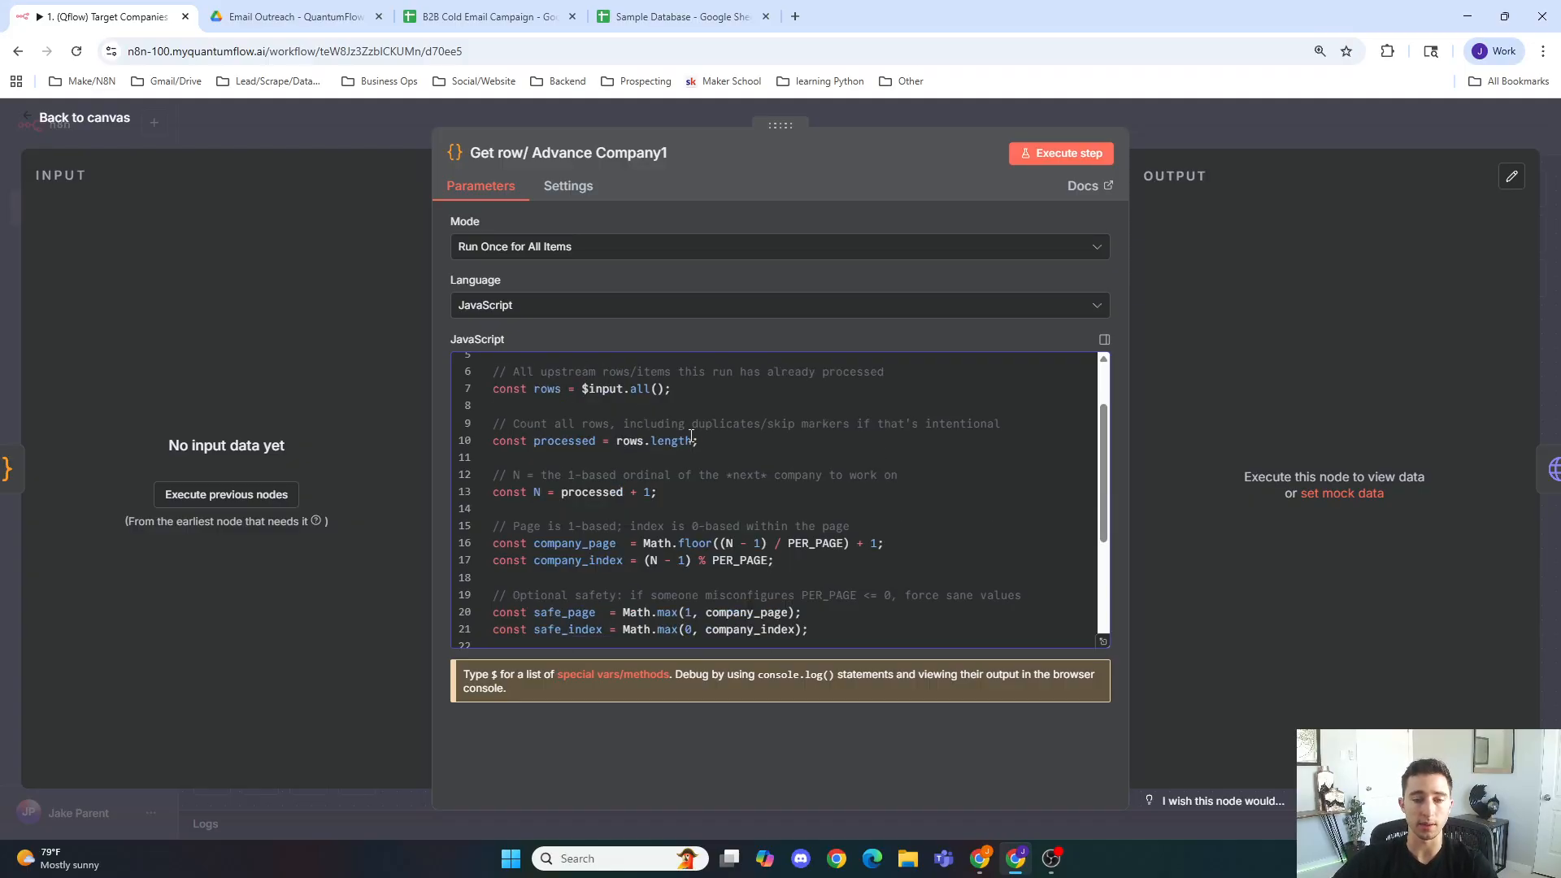
pyautogui.click(667, 11)
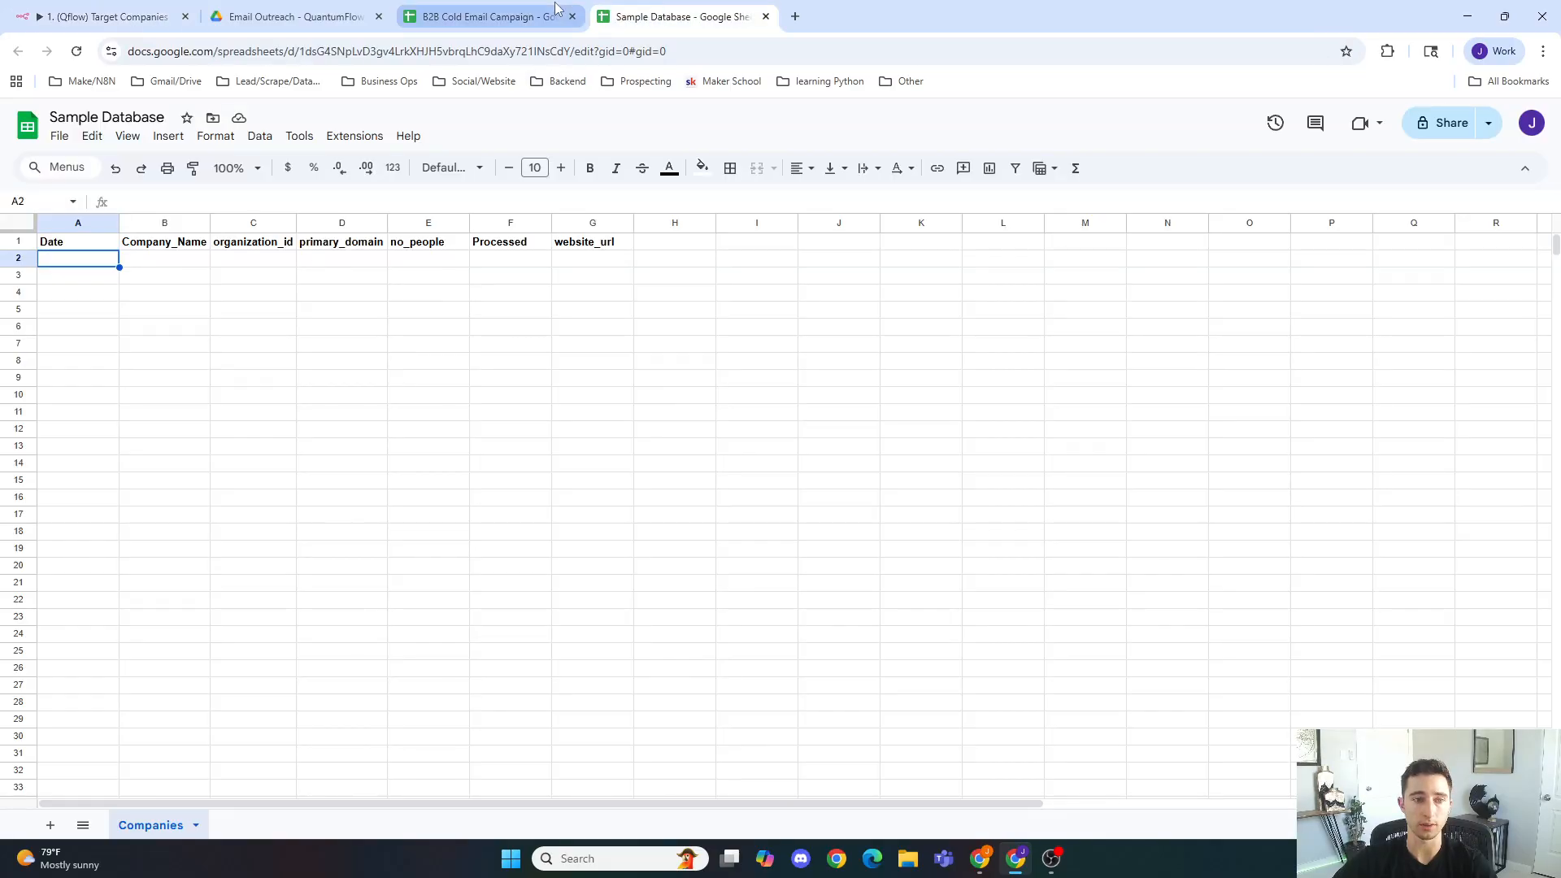
pyautogui.click(483, 16)
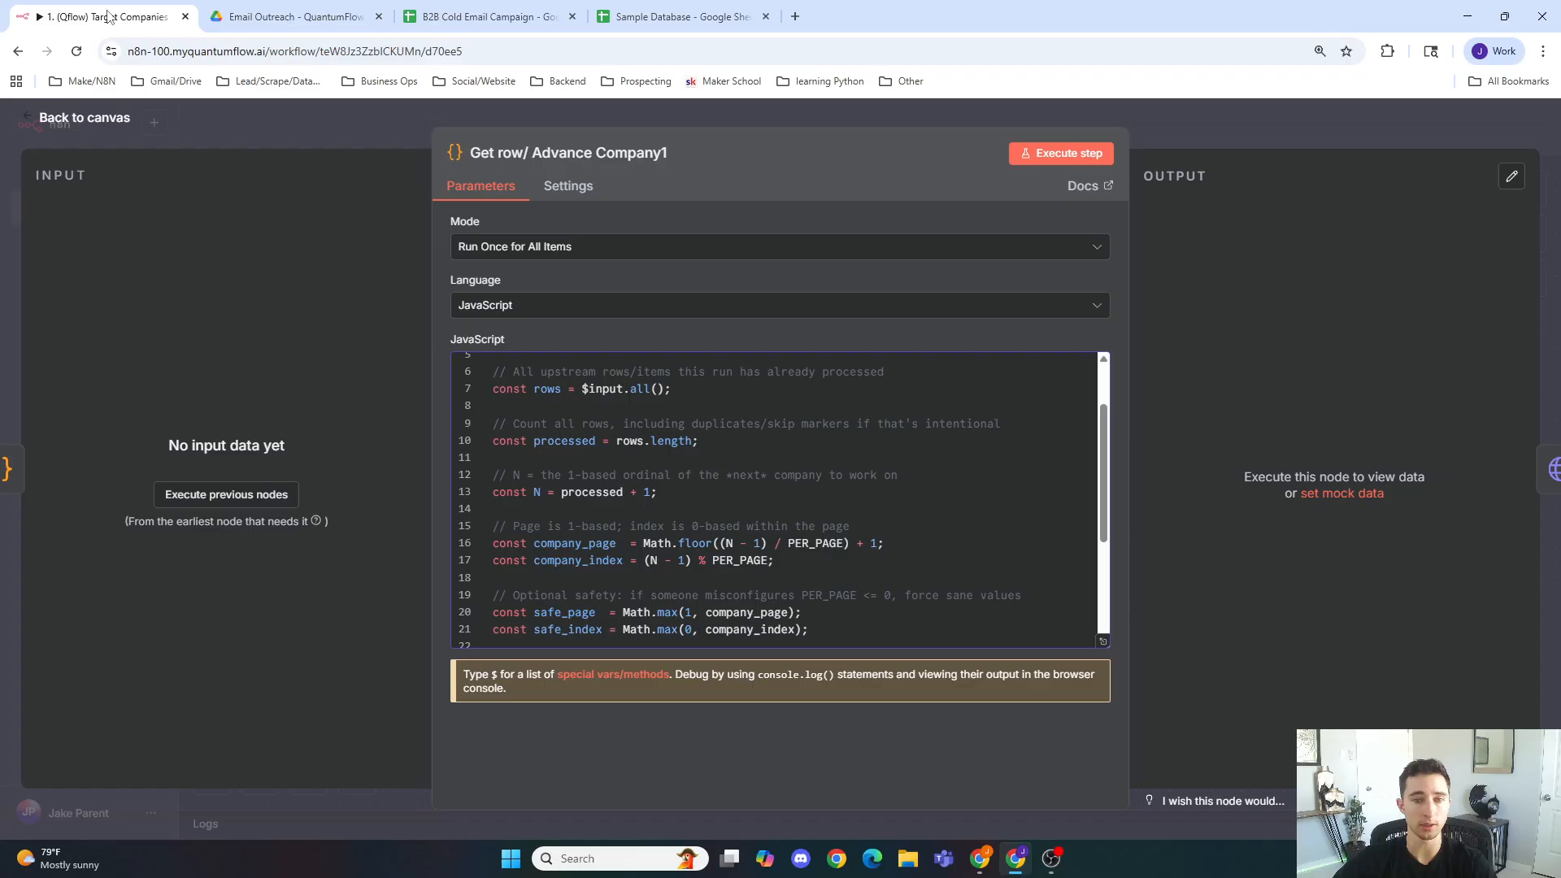
pyautogui.click(105, 16)
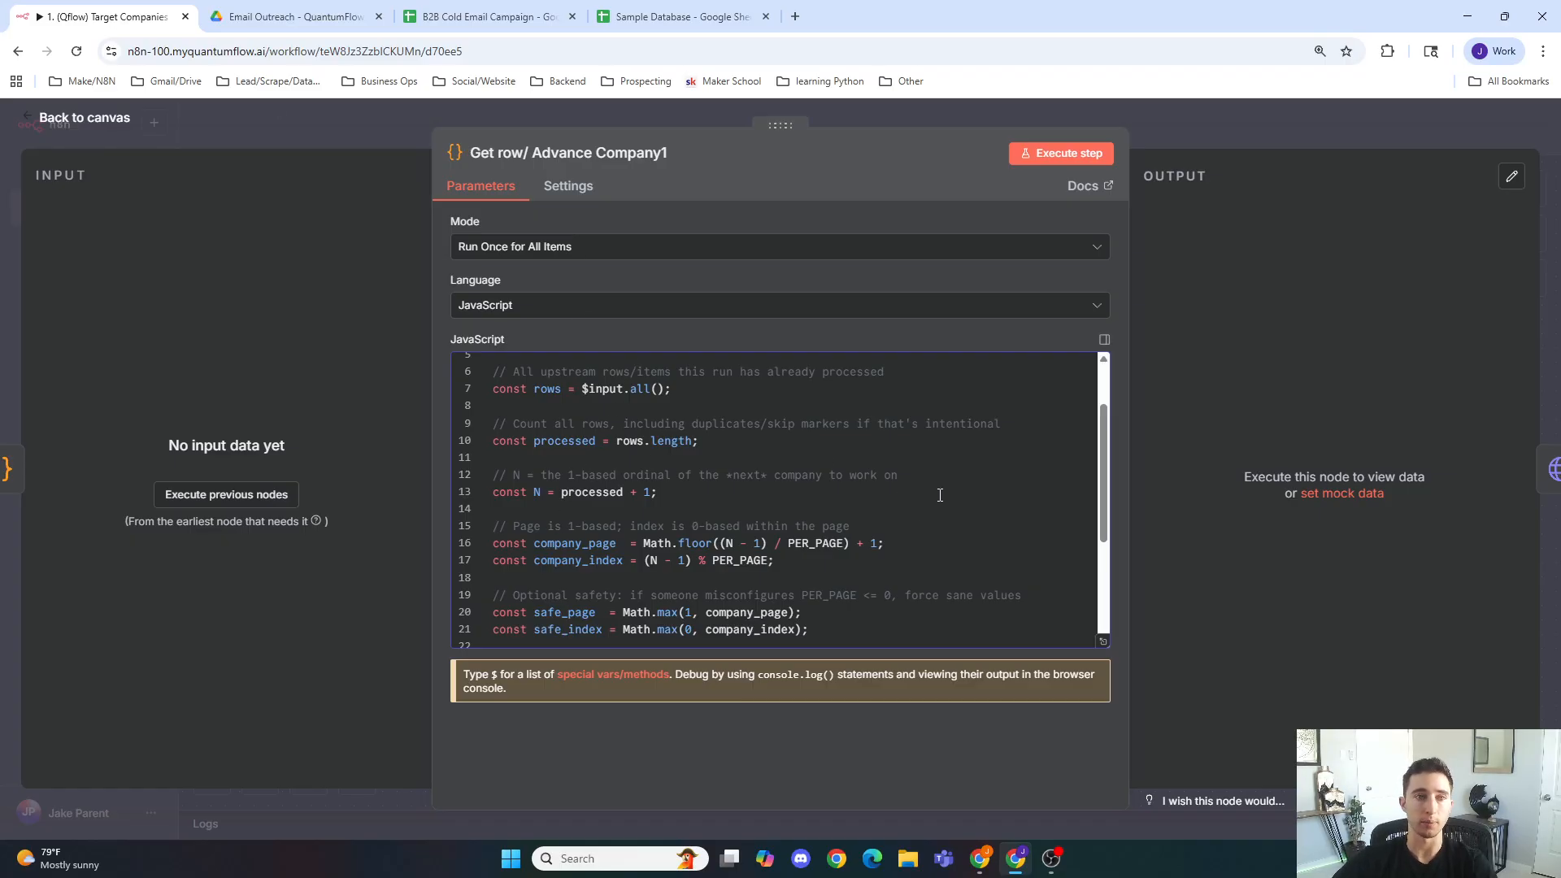
pyautogui.click(488, 16)
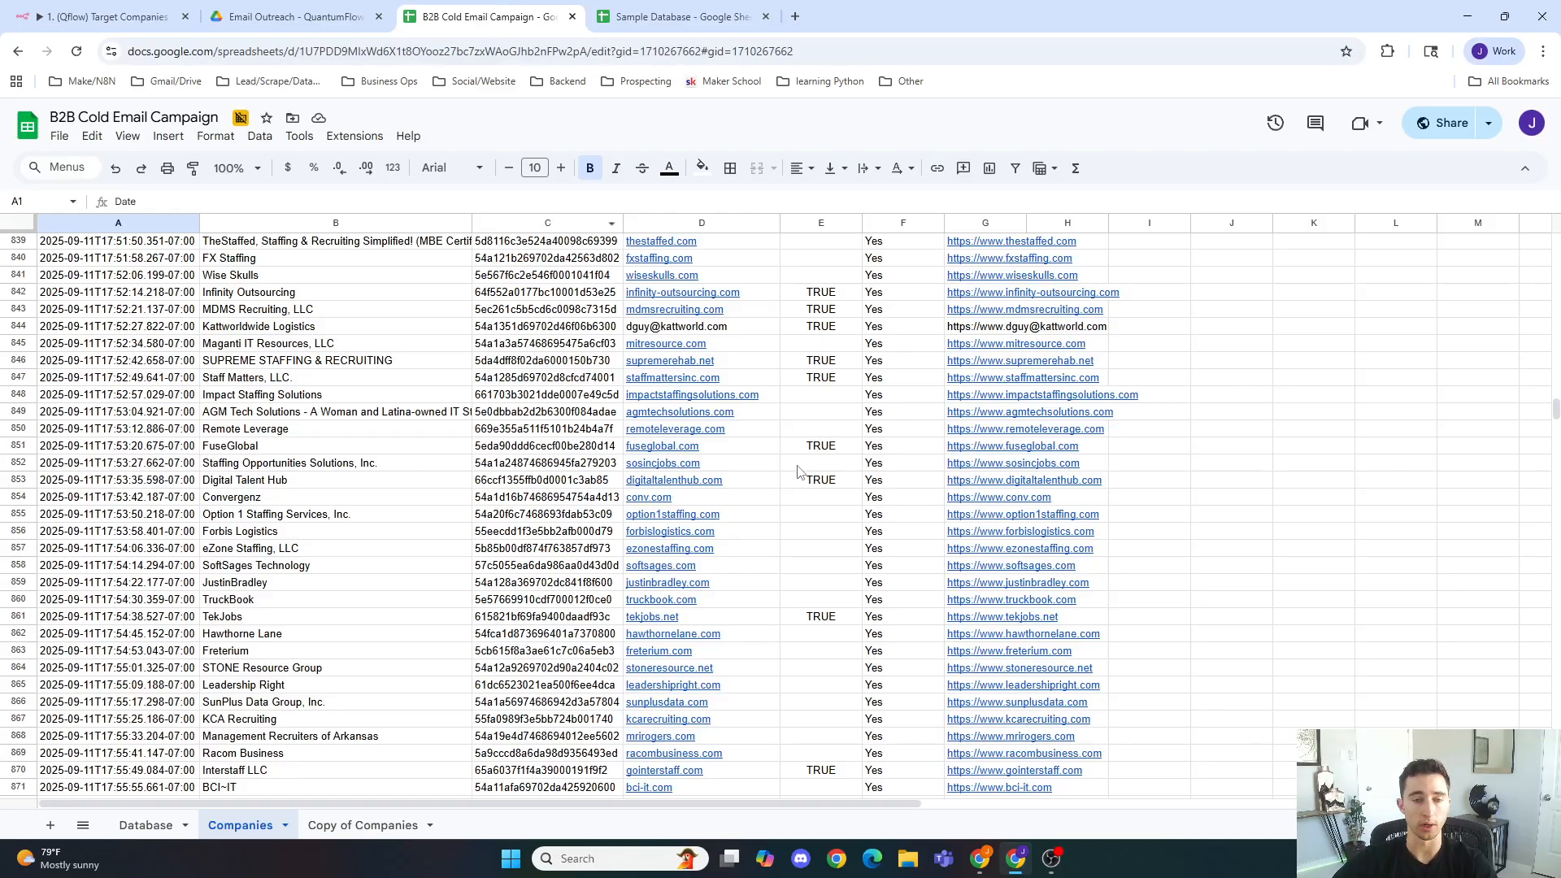
pyautogui.click(156, 22)
pyautogui.click(353, 105)
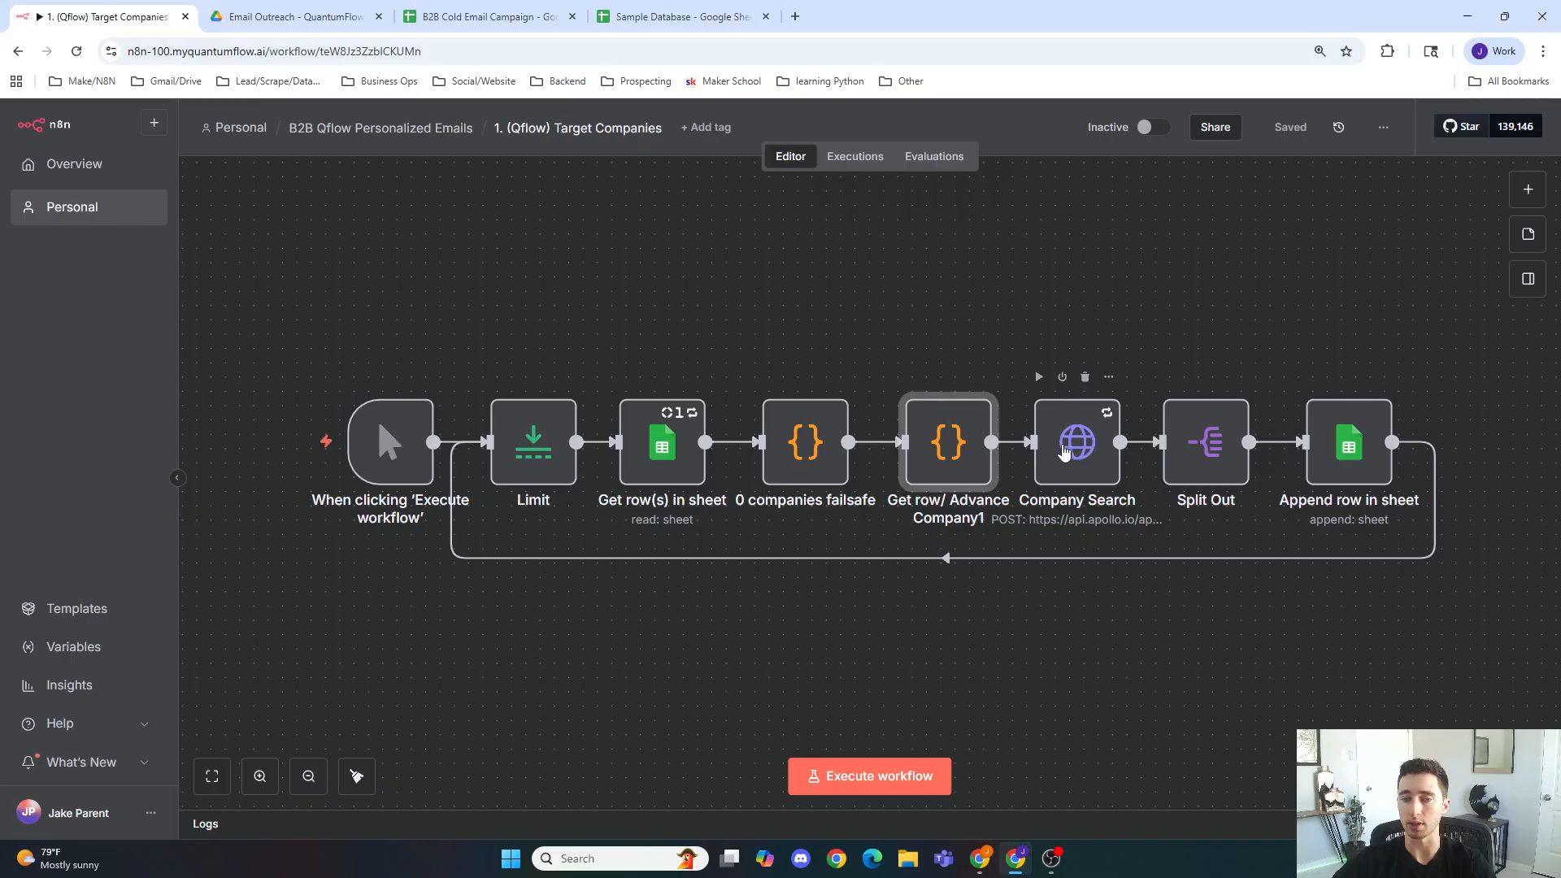
# Step: Open the Personal workflows list in a separate browser tab
pyautogui.click(1071, 617)
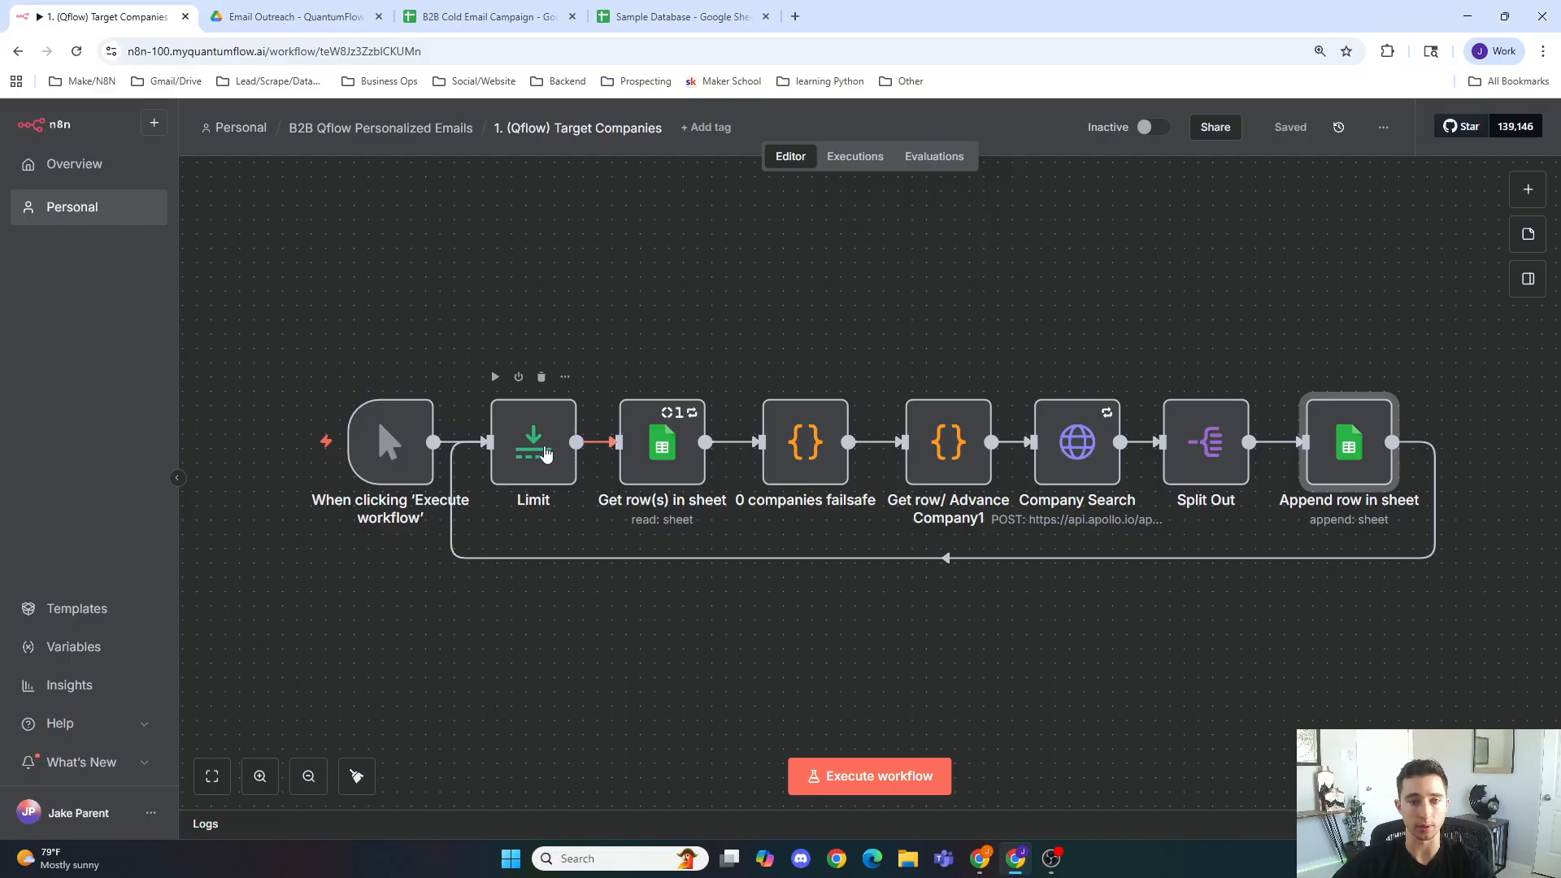
pyautogui.click(543, 328)
pyautogui.rightClick(47, 198)
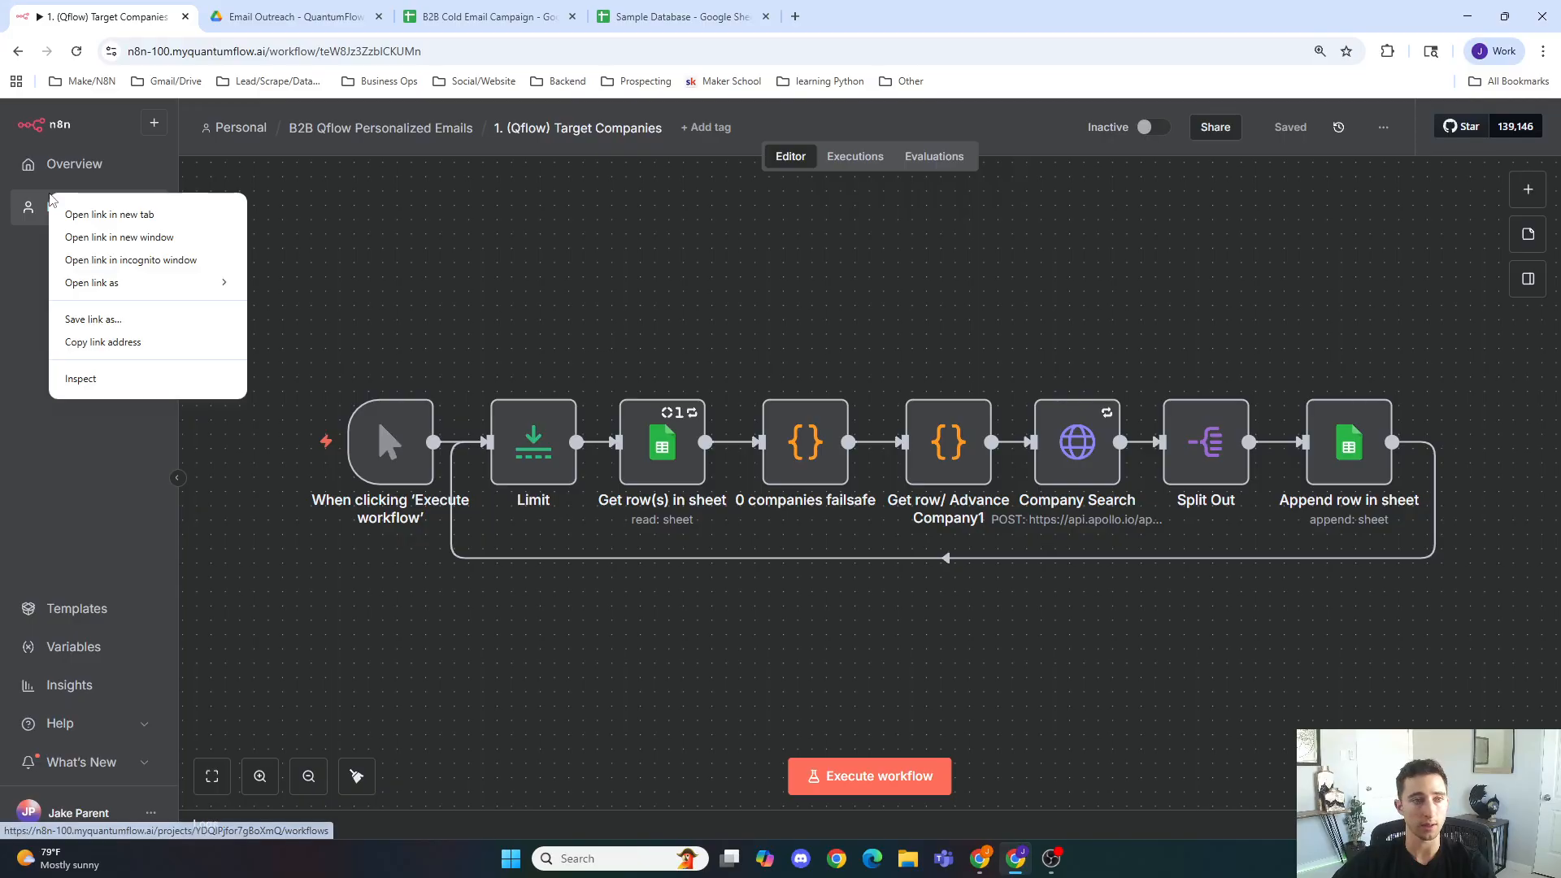
pyautogui.click(117, 210)
pyautogui.moveTo(146, 22); pyautogui.dragTo(1560, 179)
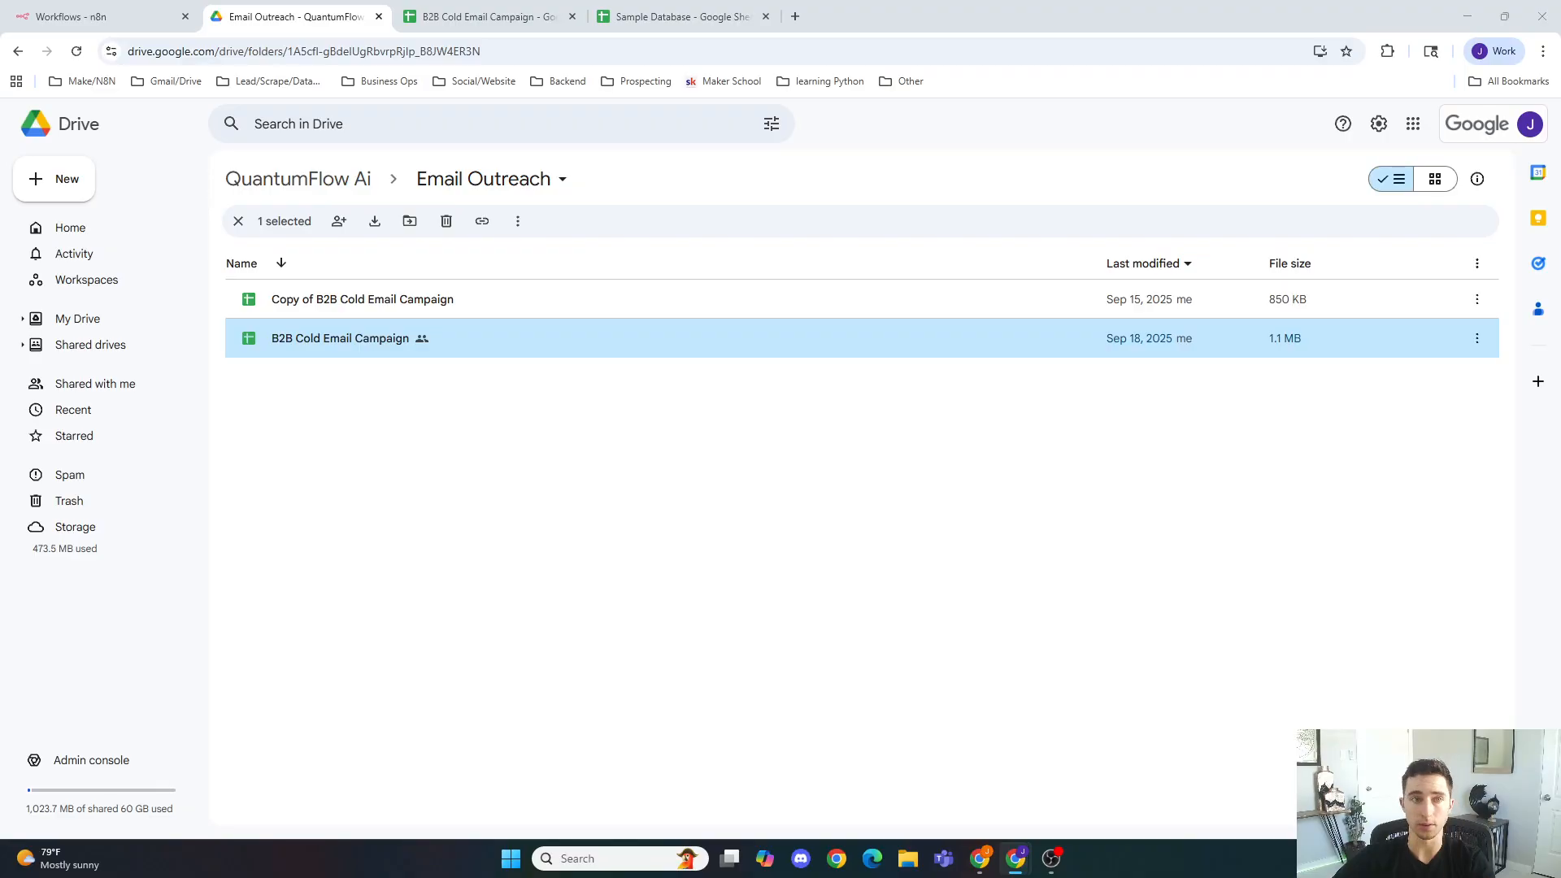
pyautogui.click(98, 16)
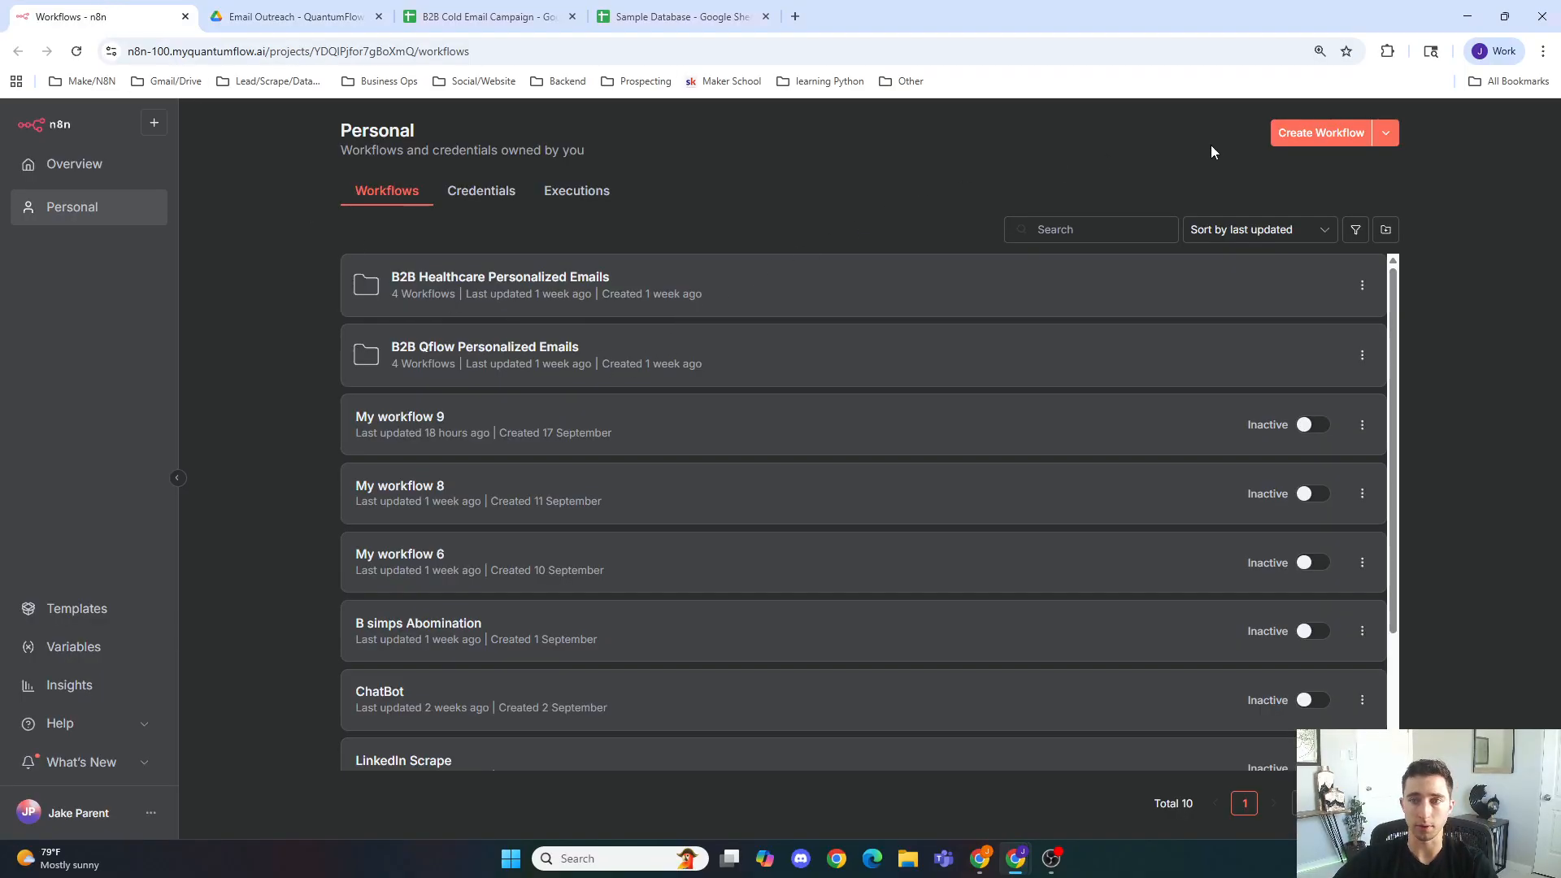
# Step: Create a new workflow starting with a Trigger manually node
pyautogui.click(1336, 132)
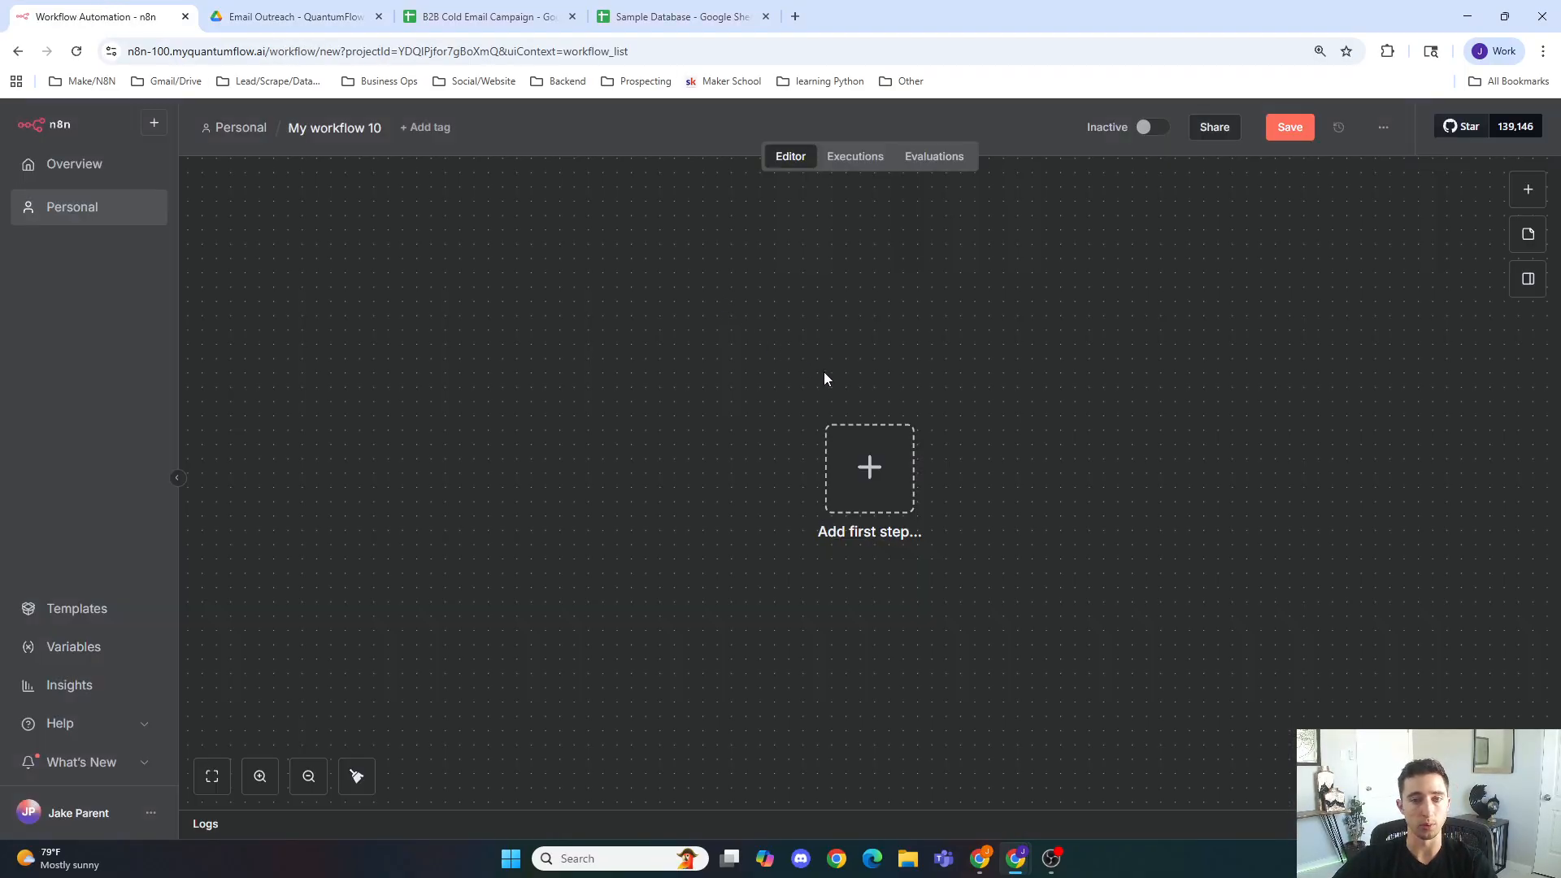
pyautogui.click(885, 497)
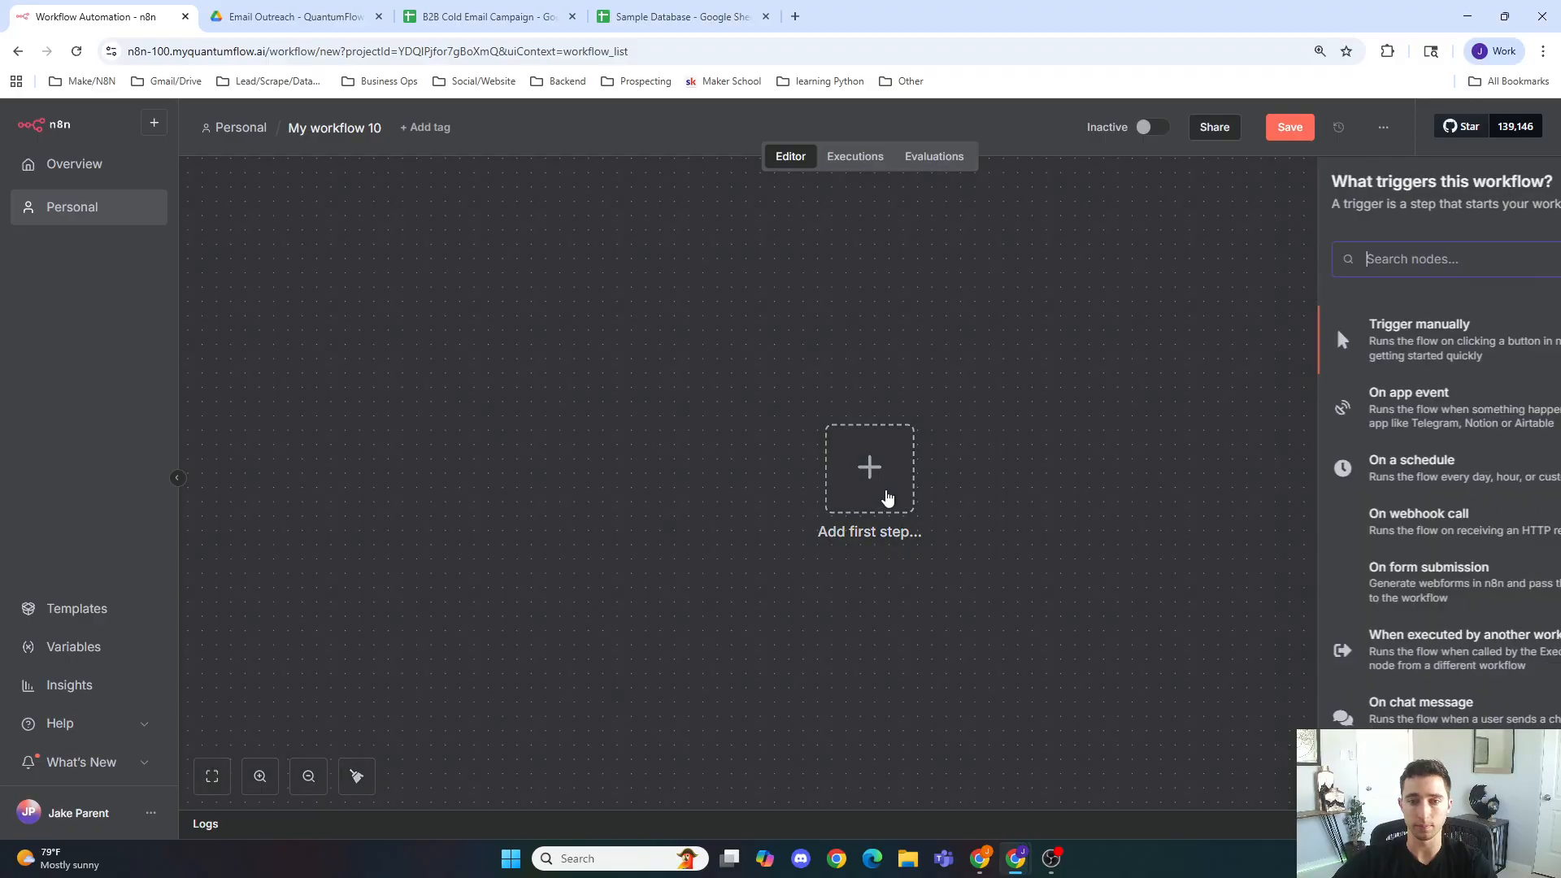
pyautogui.click(1218, 348)
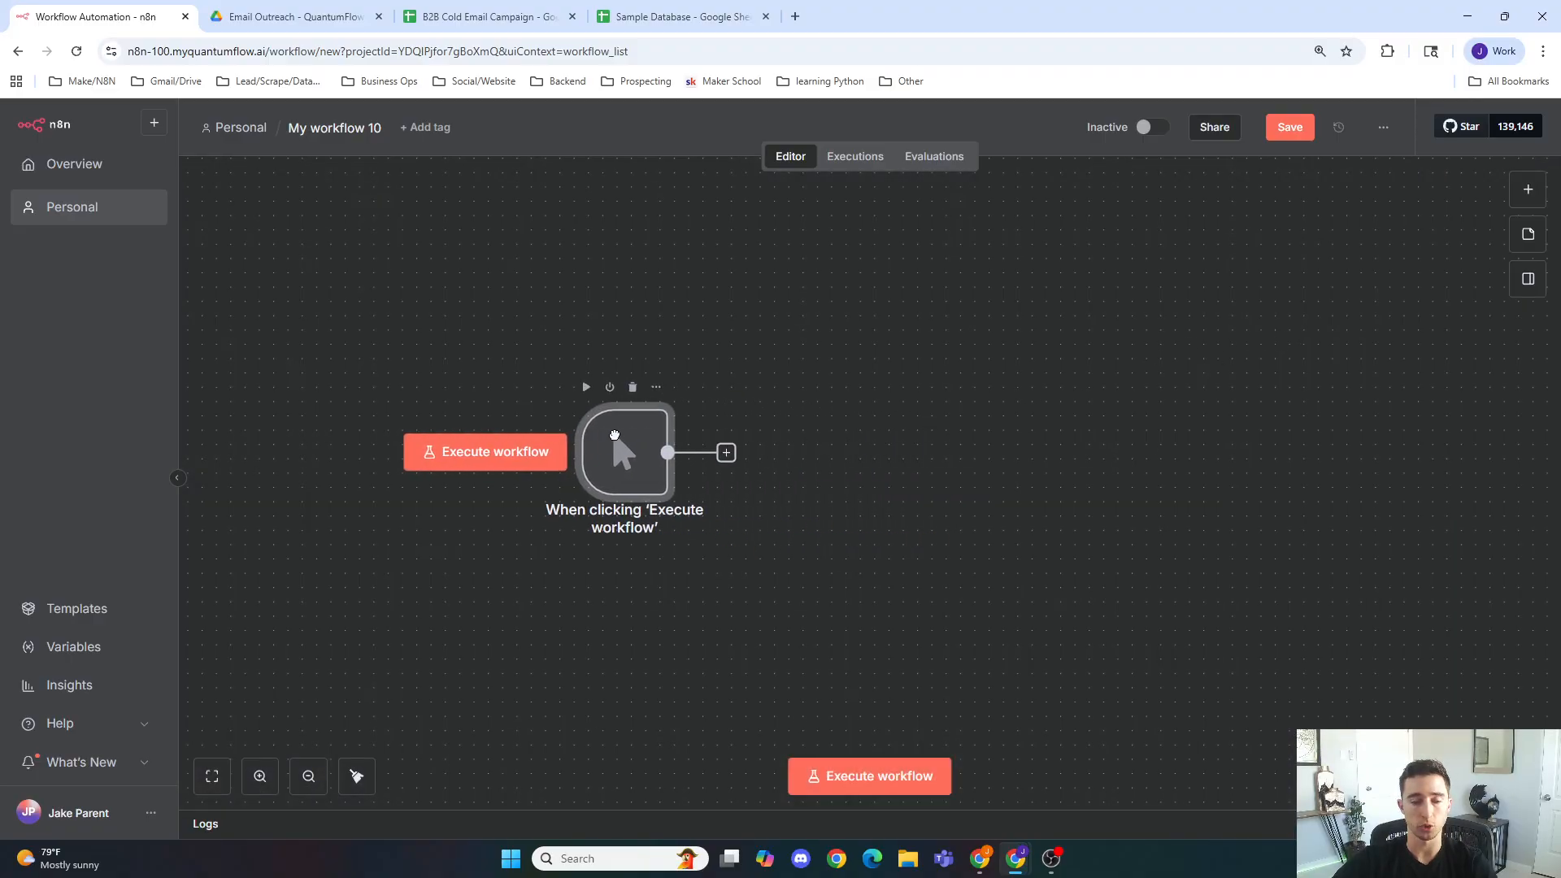
# Step: Add a Limit node after the manual trigger
pyautogui.click(711, 452)
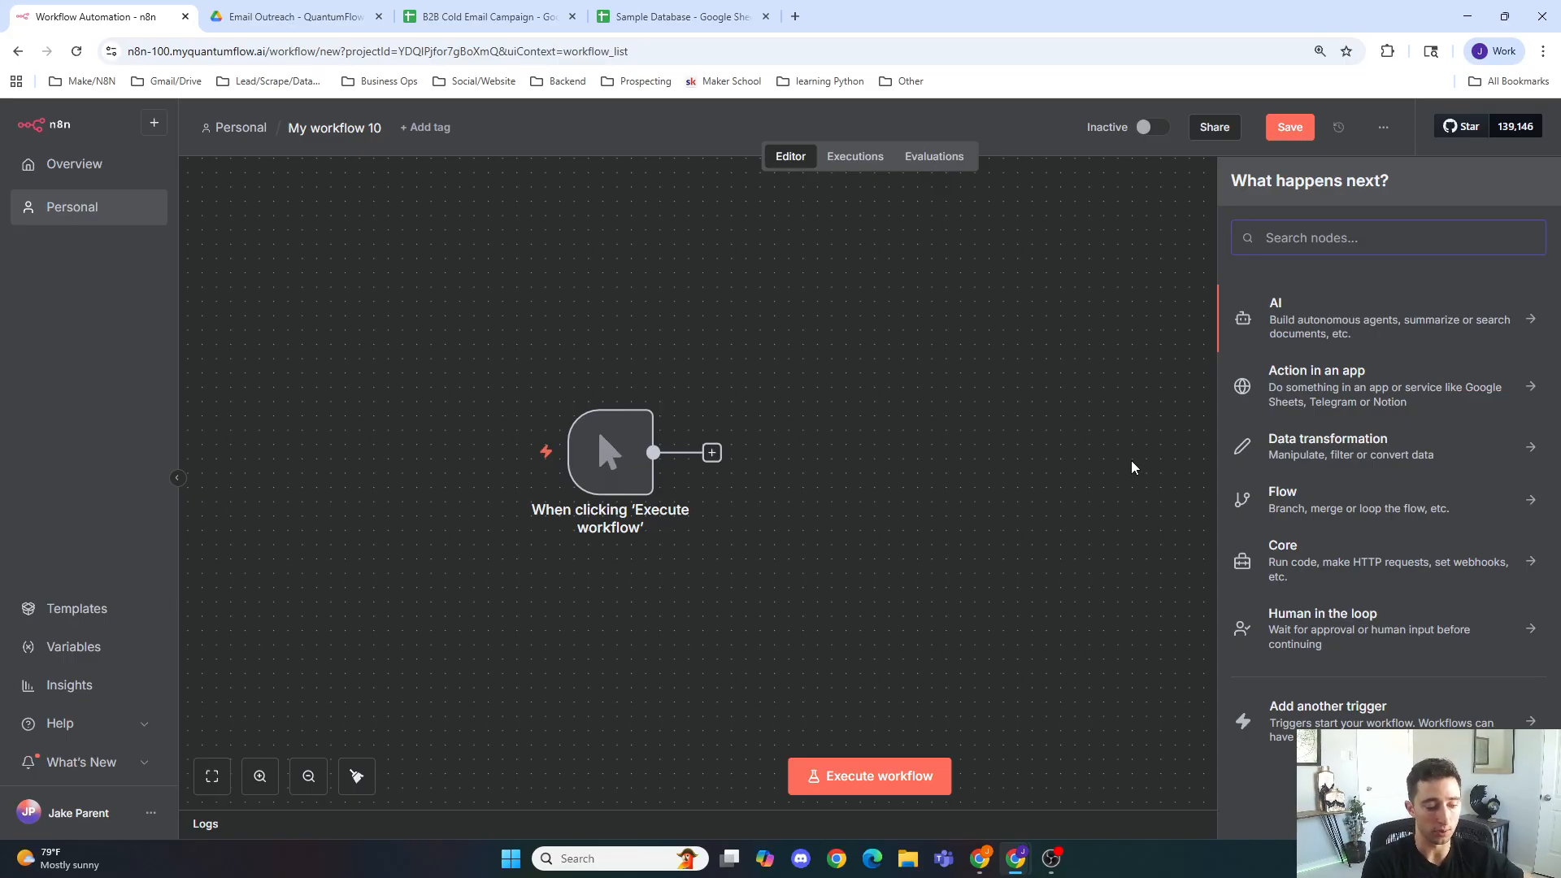
pyautogui.write('limit')
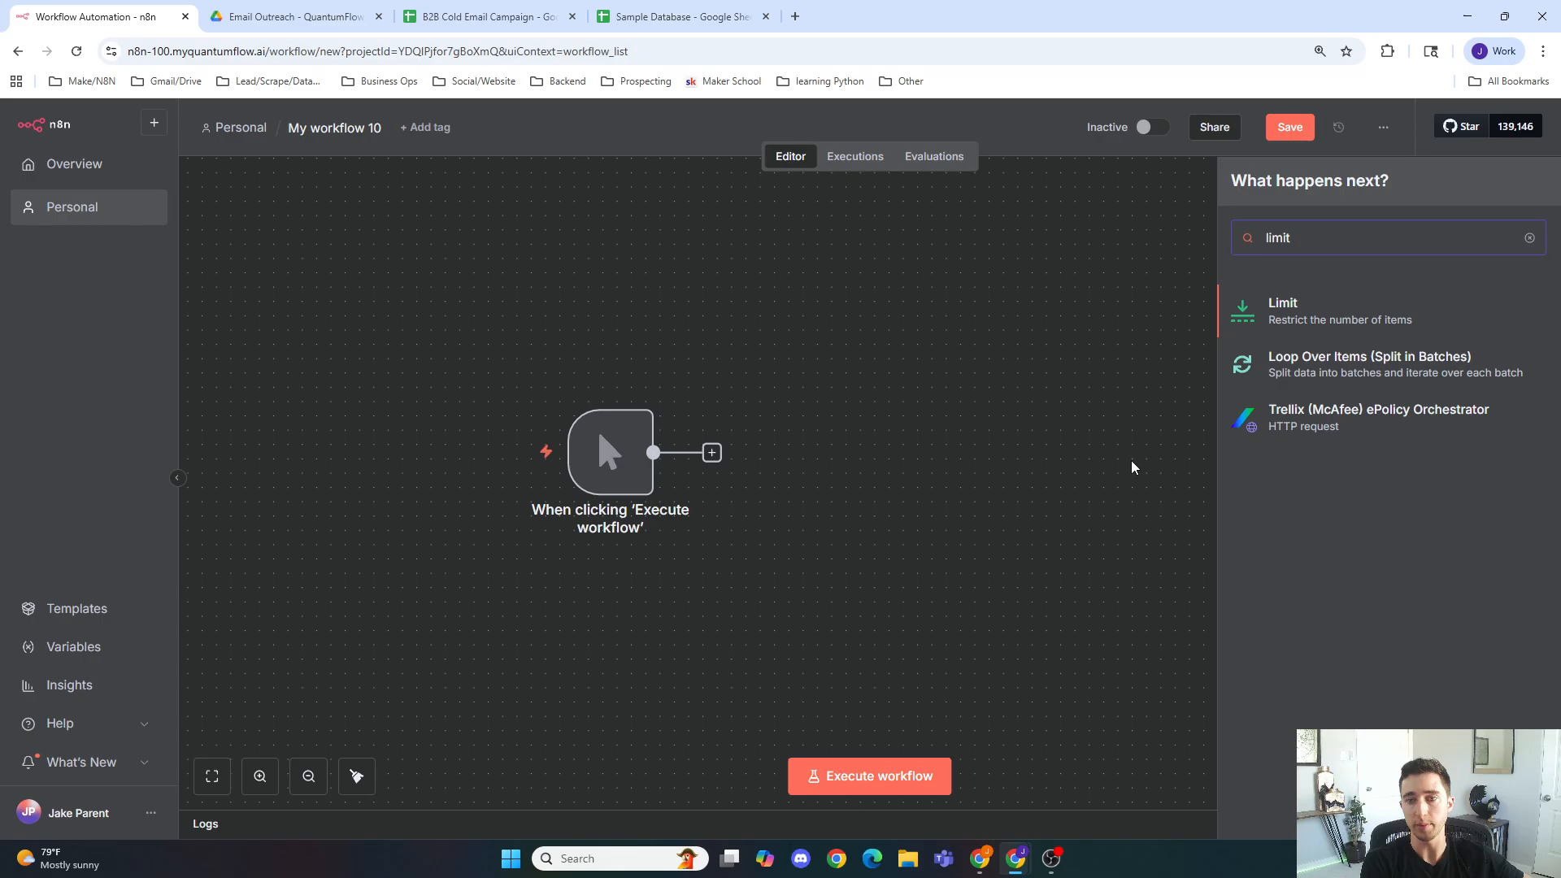
pyautogui.press('Return')
pyautogui.click(1026, 128)
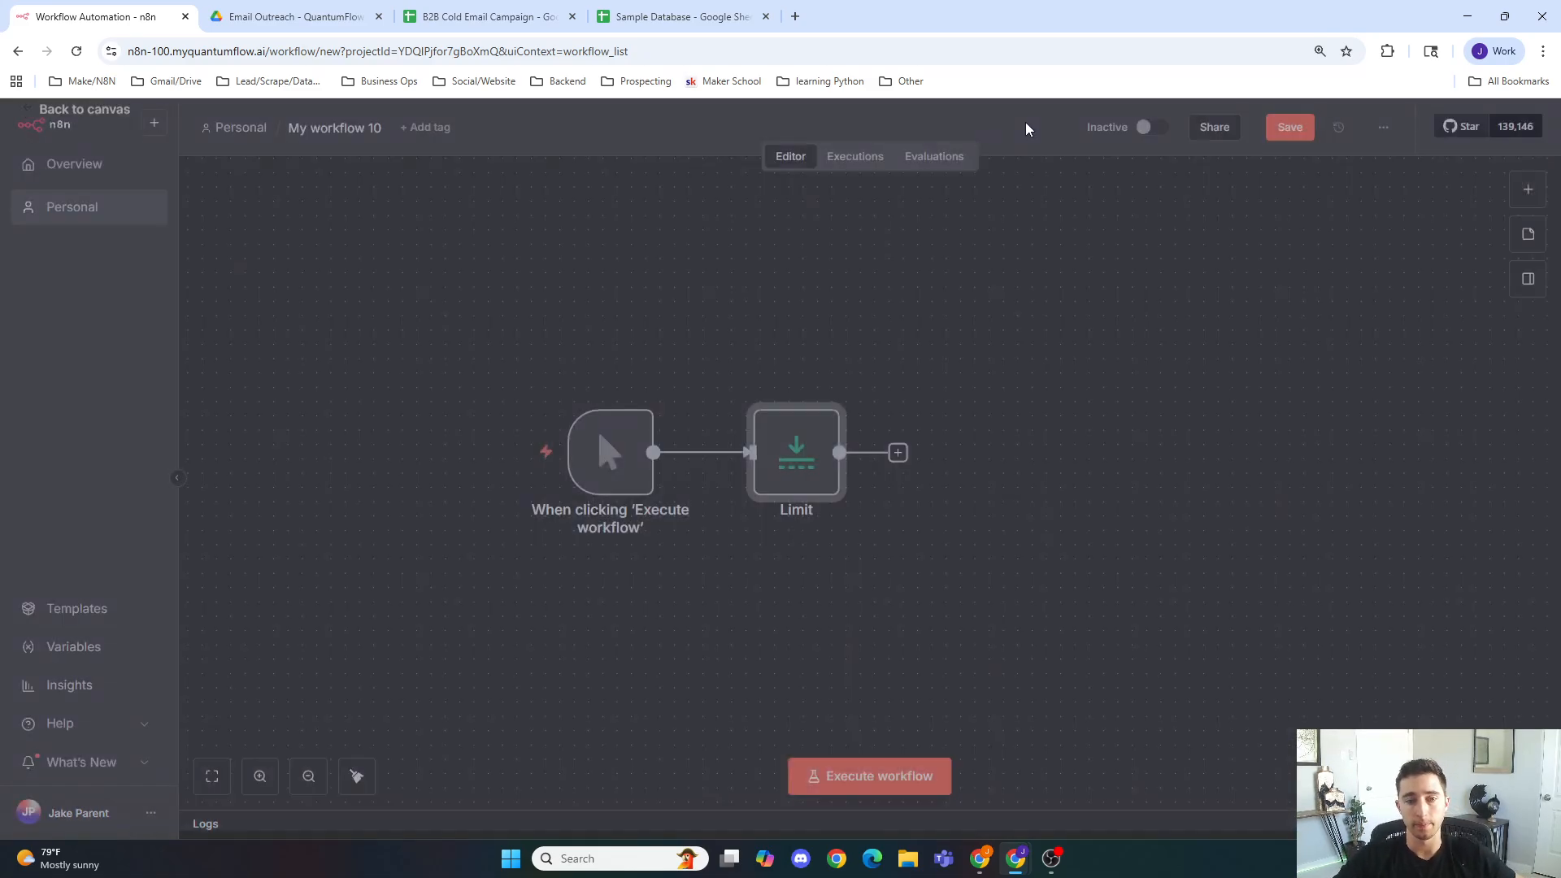
# Step: Add a Google Sheets Get row(s) in sheet node after the Limit node
pyautogui.click(898, 452)
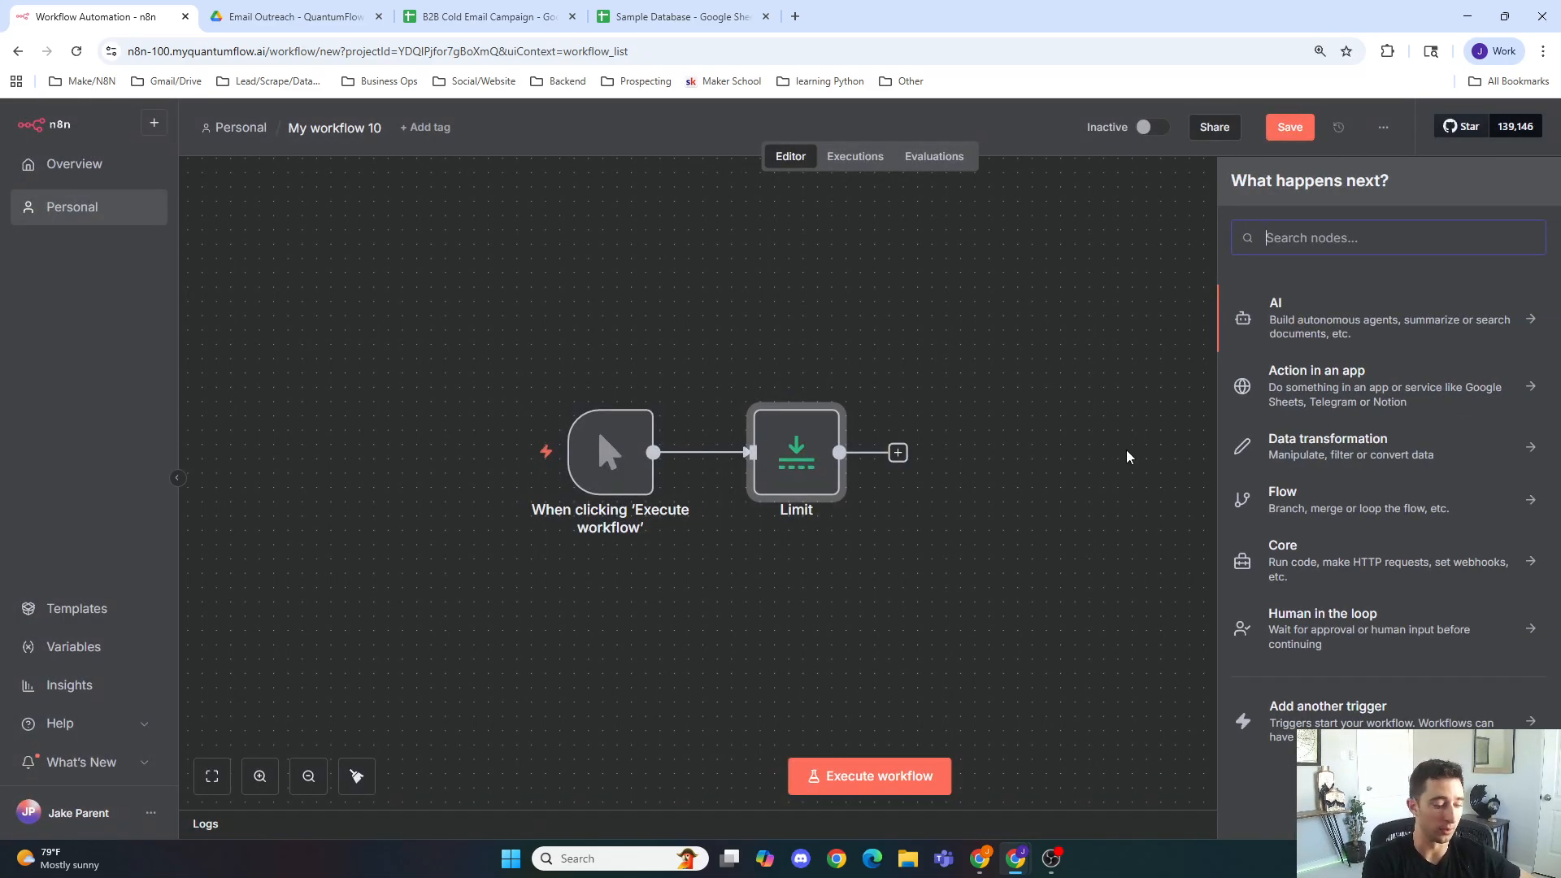
pyautogui.write('googl')
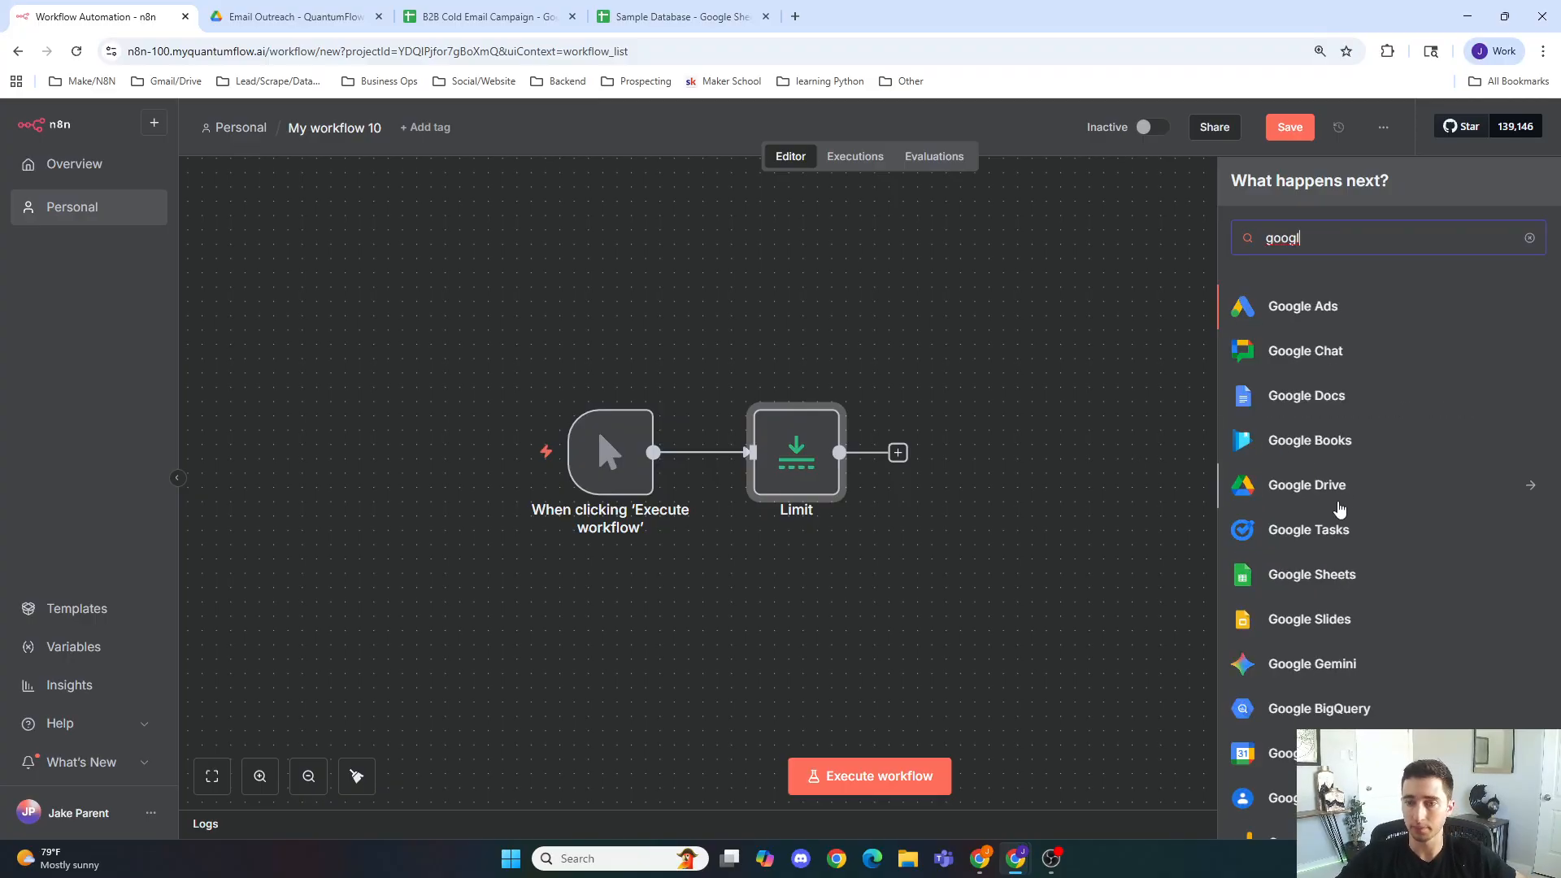
pyautogui.click(1314, 571)
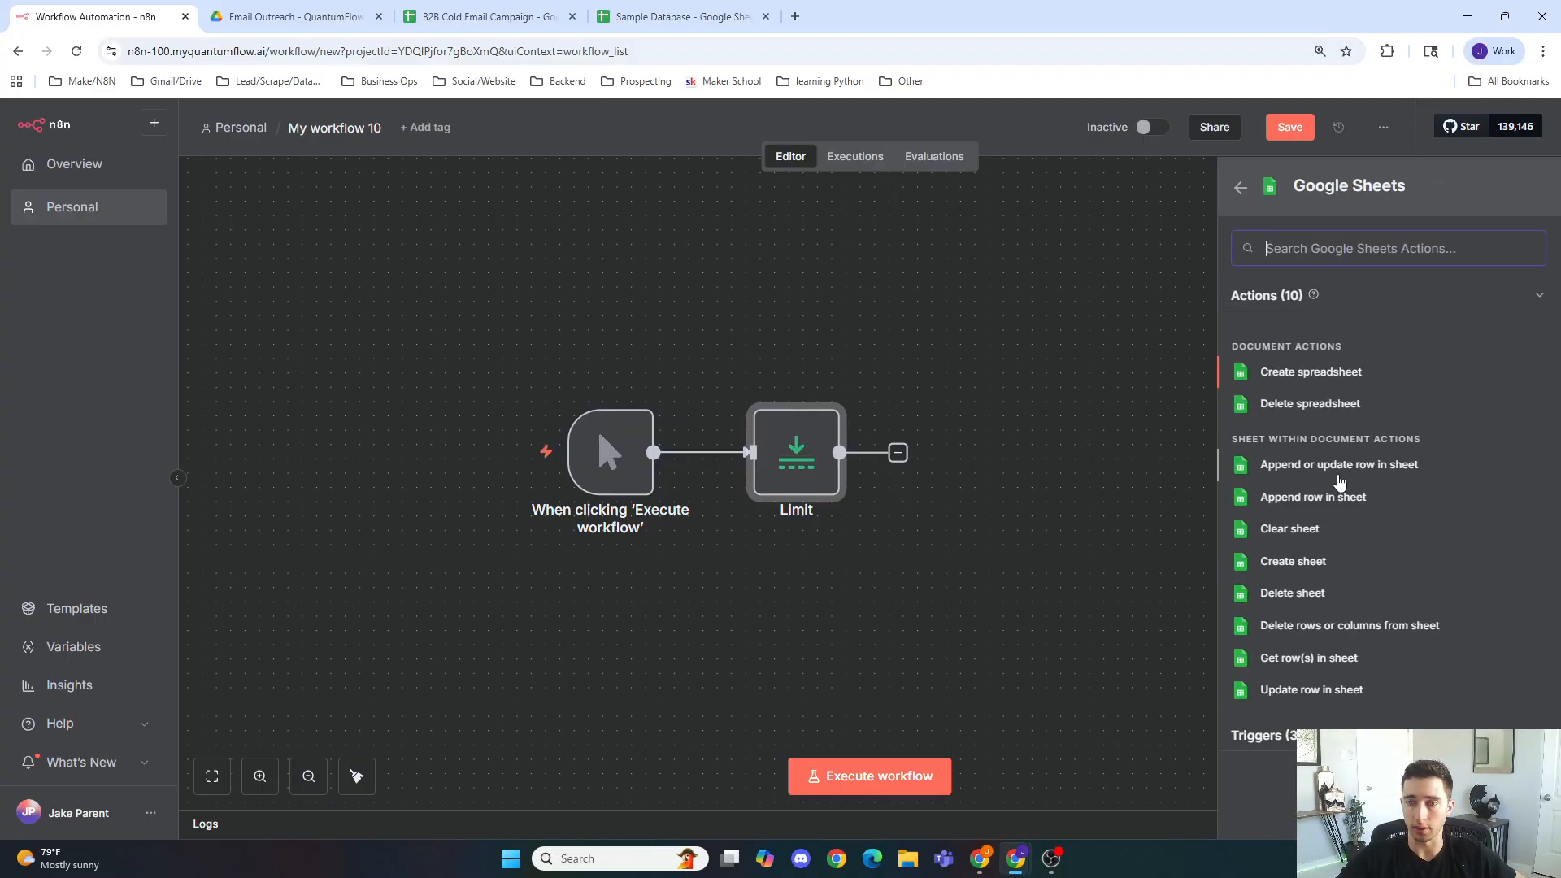
pyautogui.click(1309, 663)
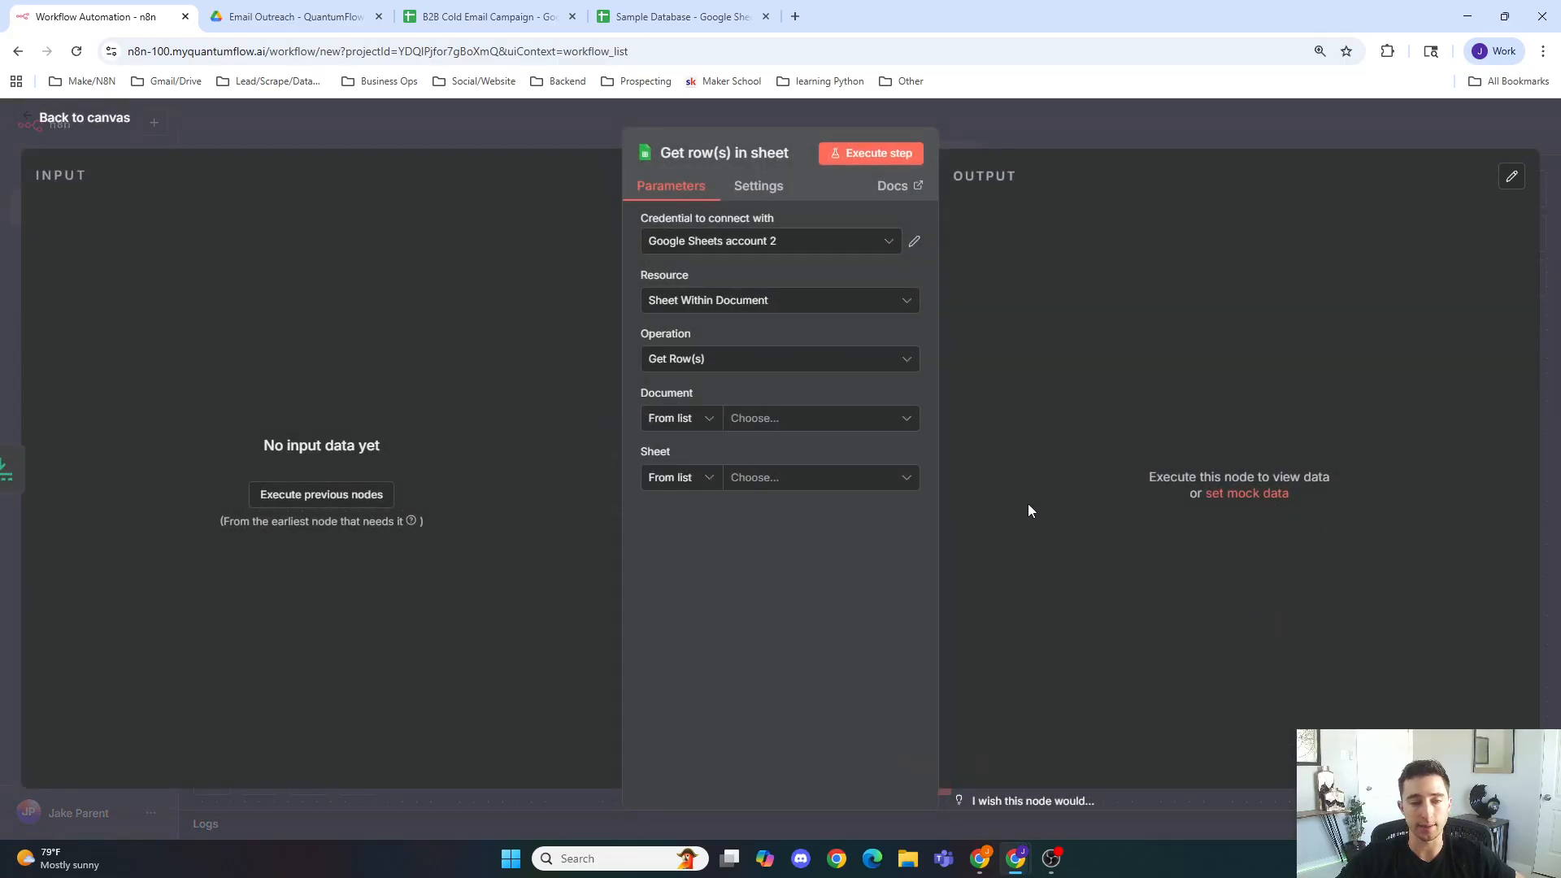
# Step: Set the node's document to Sample Database and its sheet to Companies
pyautogui.click(835, 418)
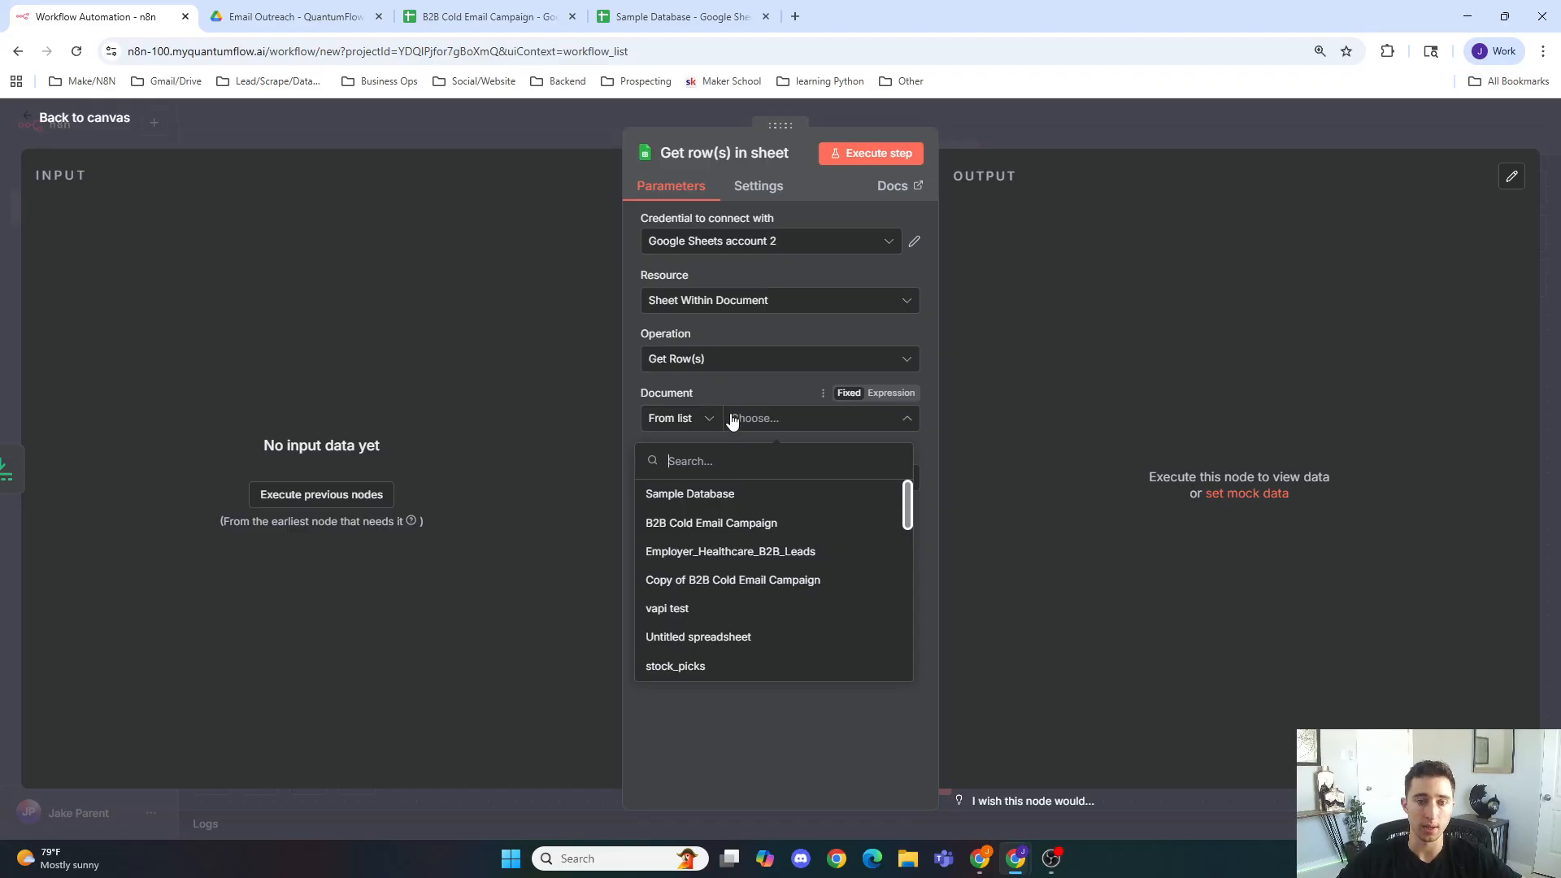
pyautogui.click(726, 496)
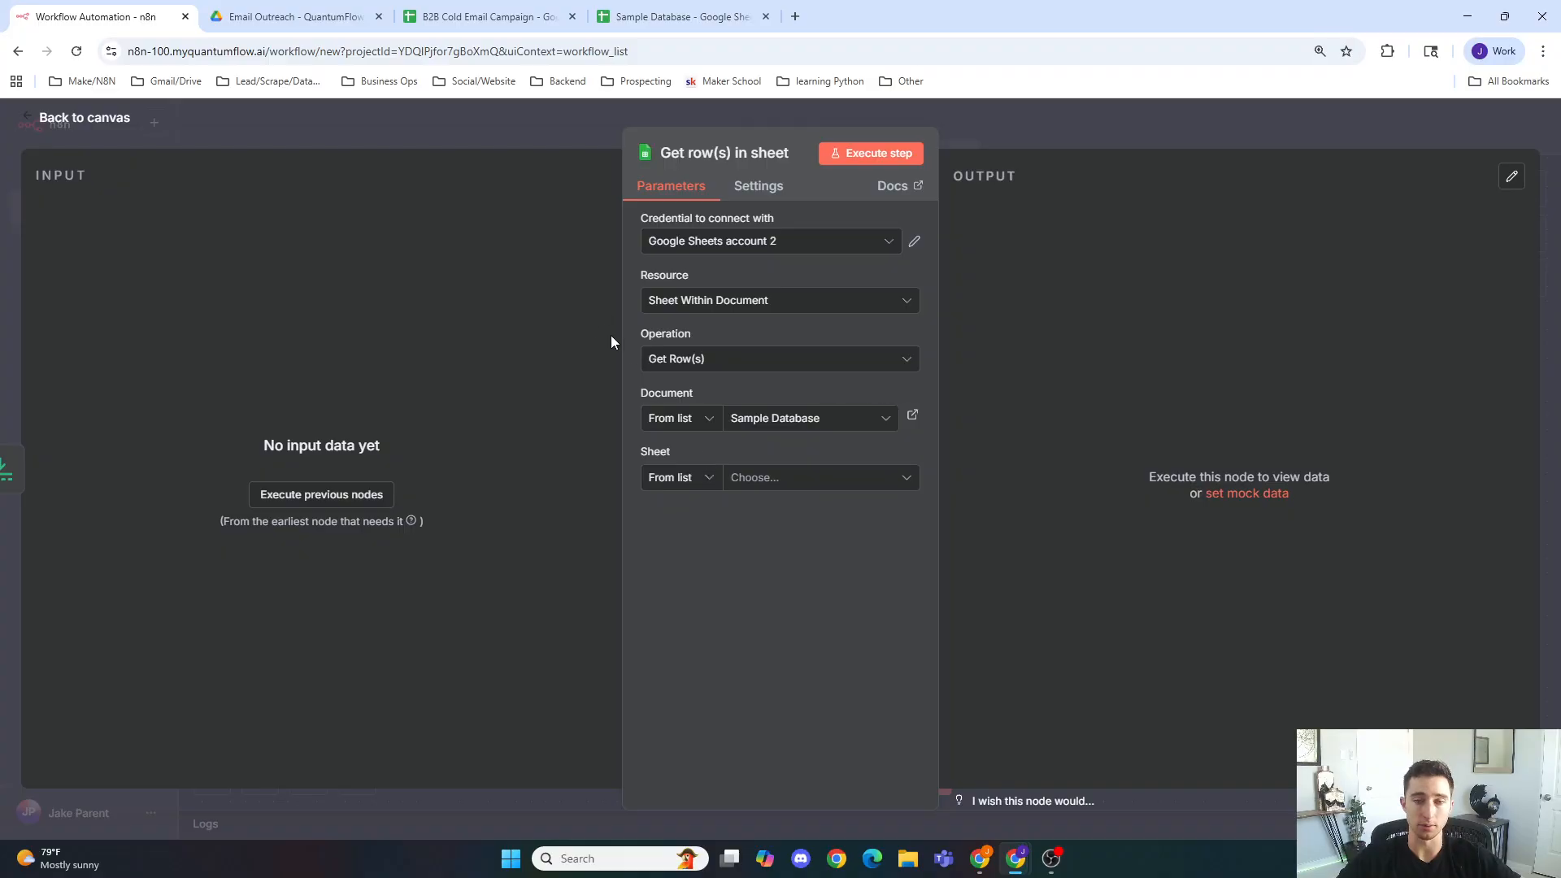
pyautogui.click(787, 479)
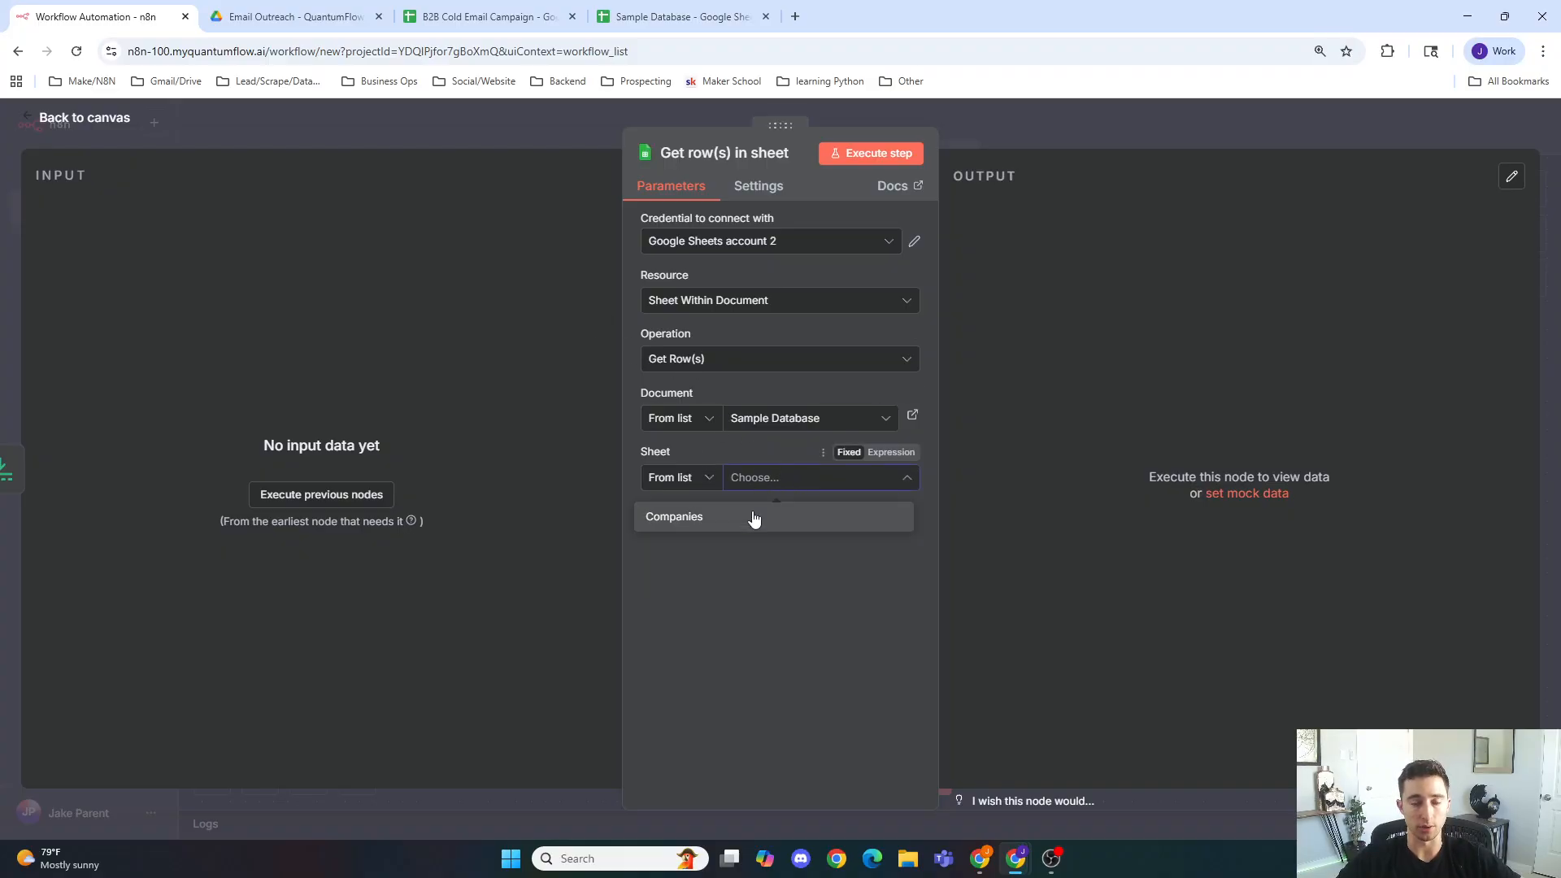
pyautogui.click(754, 518)
# Step: Close the B2B Cold Email Campaign tab and return to the workflow tab
pyautogui.click(536, 17)
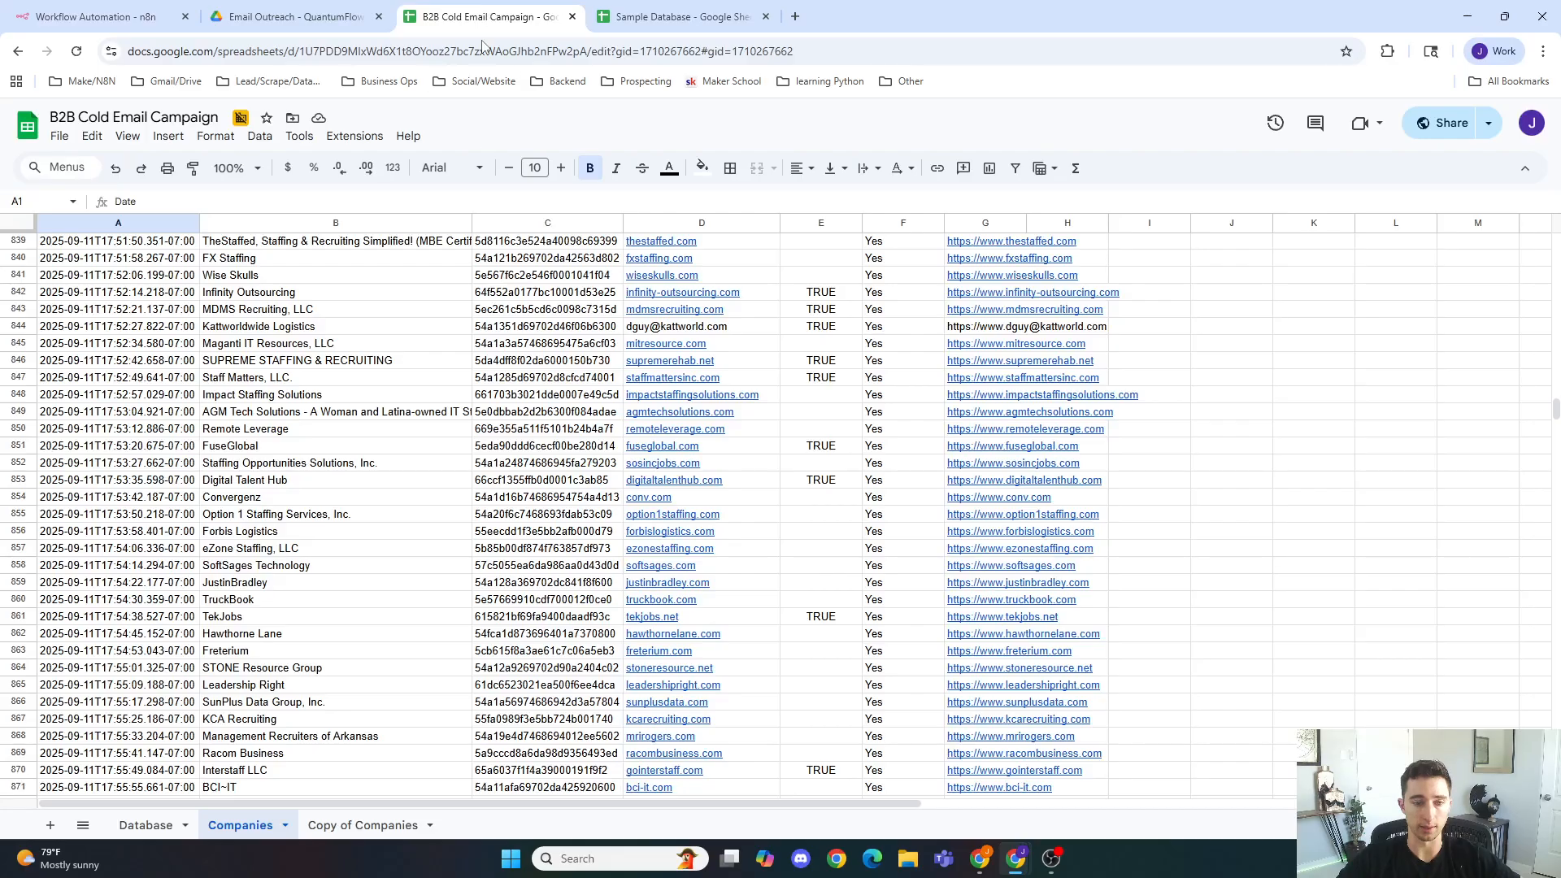
pyautogui.click(658, 17)
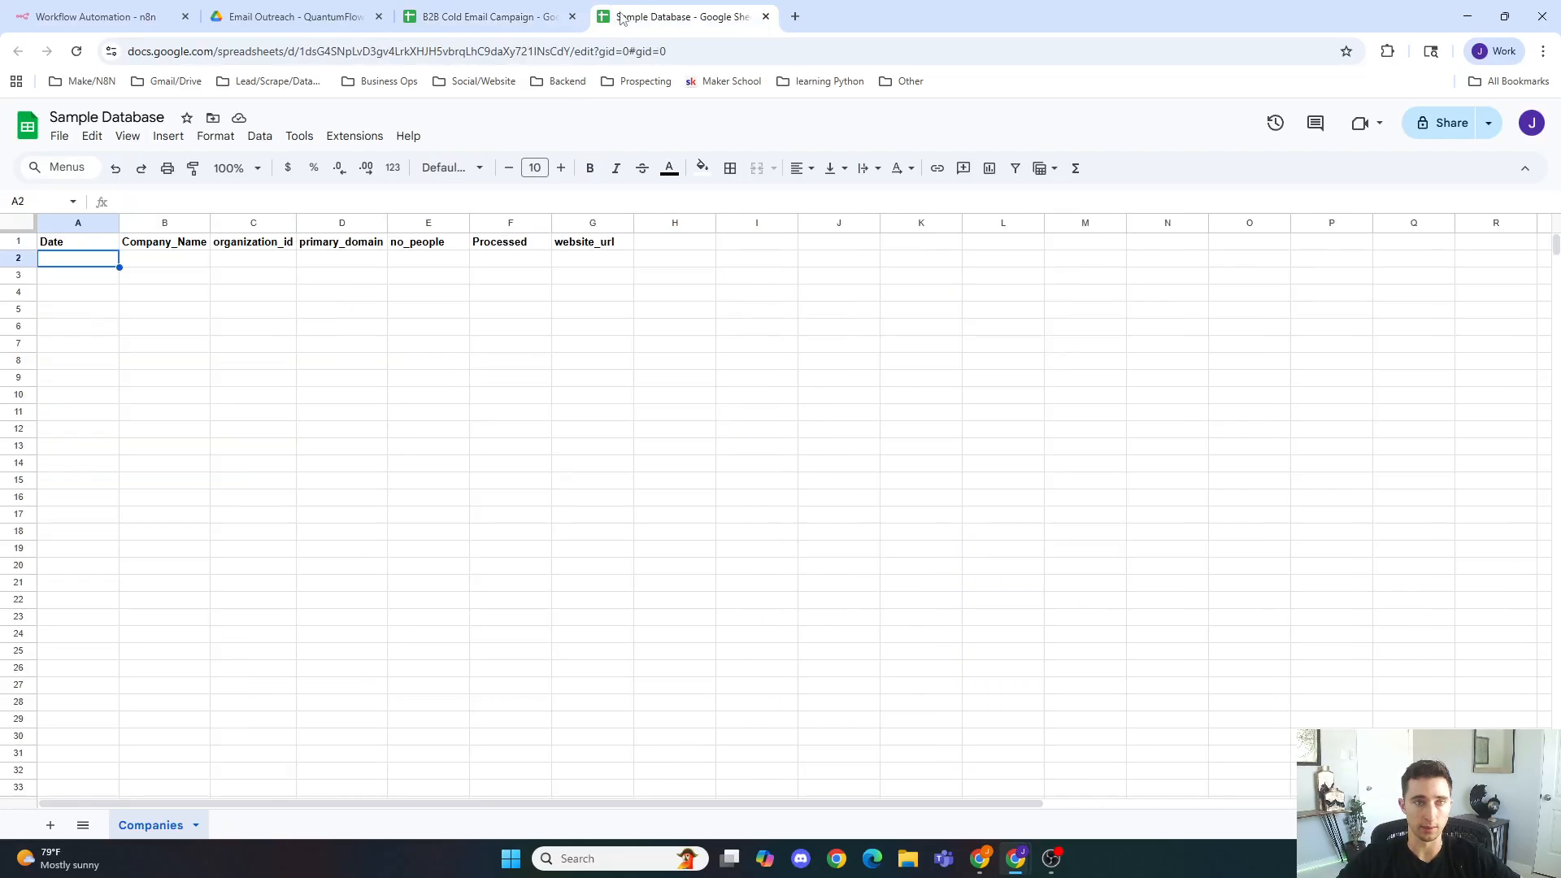
pyautogui.click(572, 16)
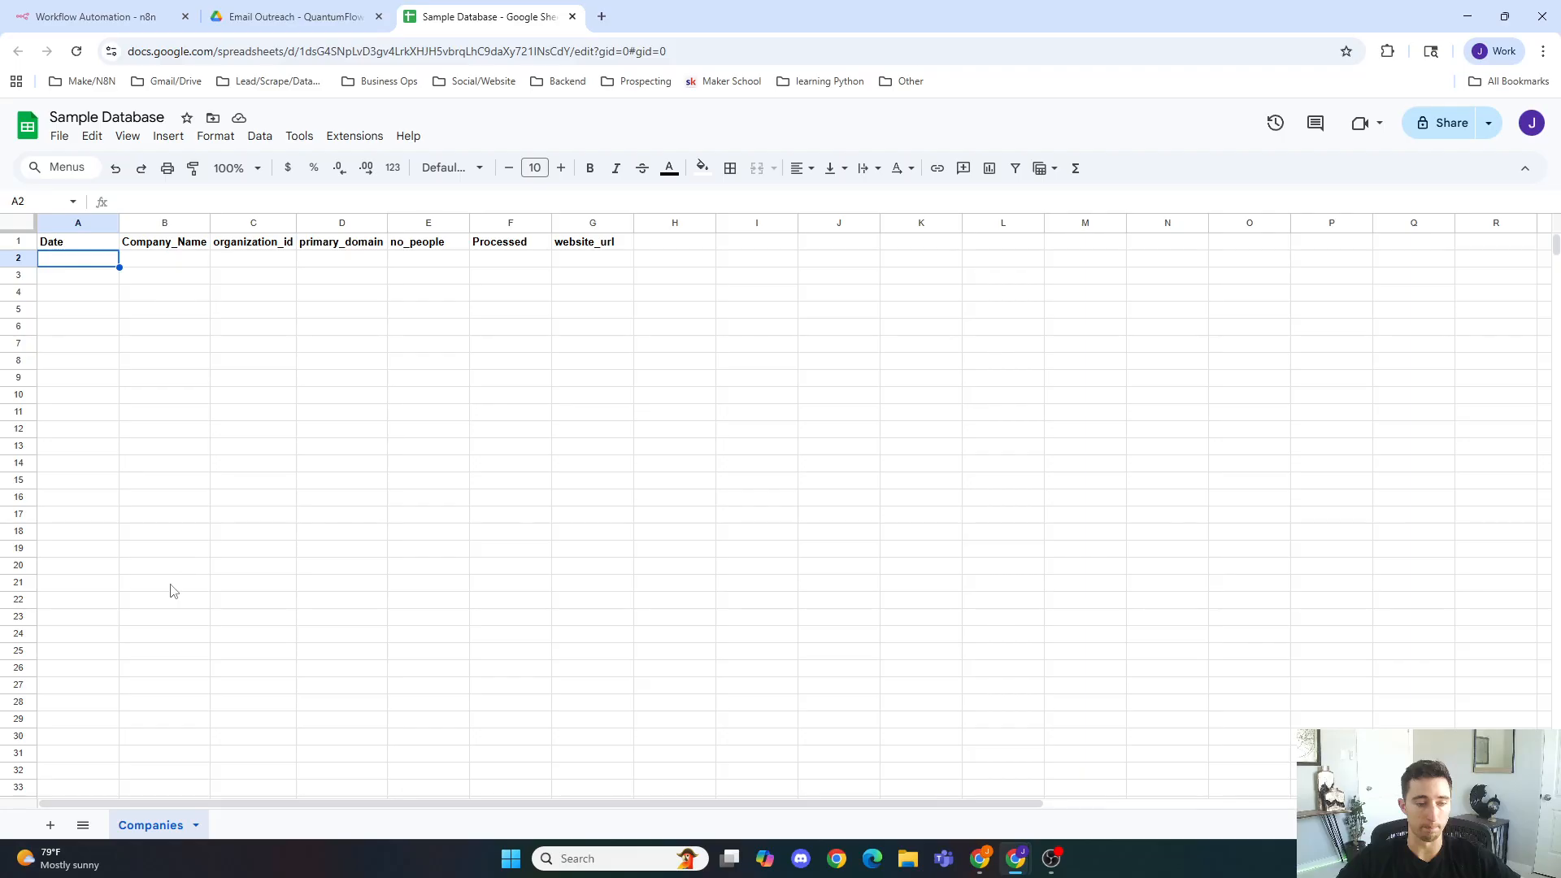
pyautogui.click(96, 16)
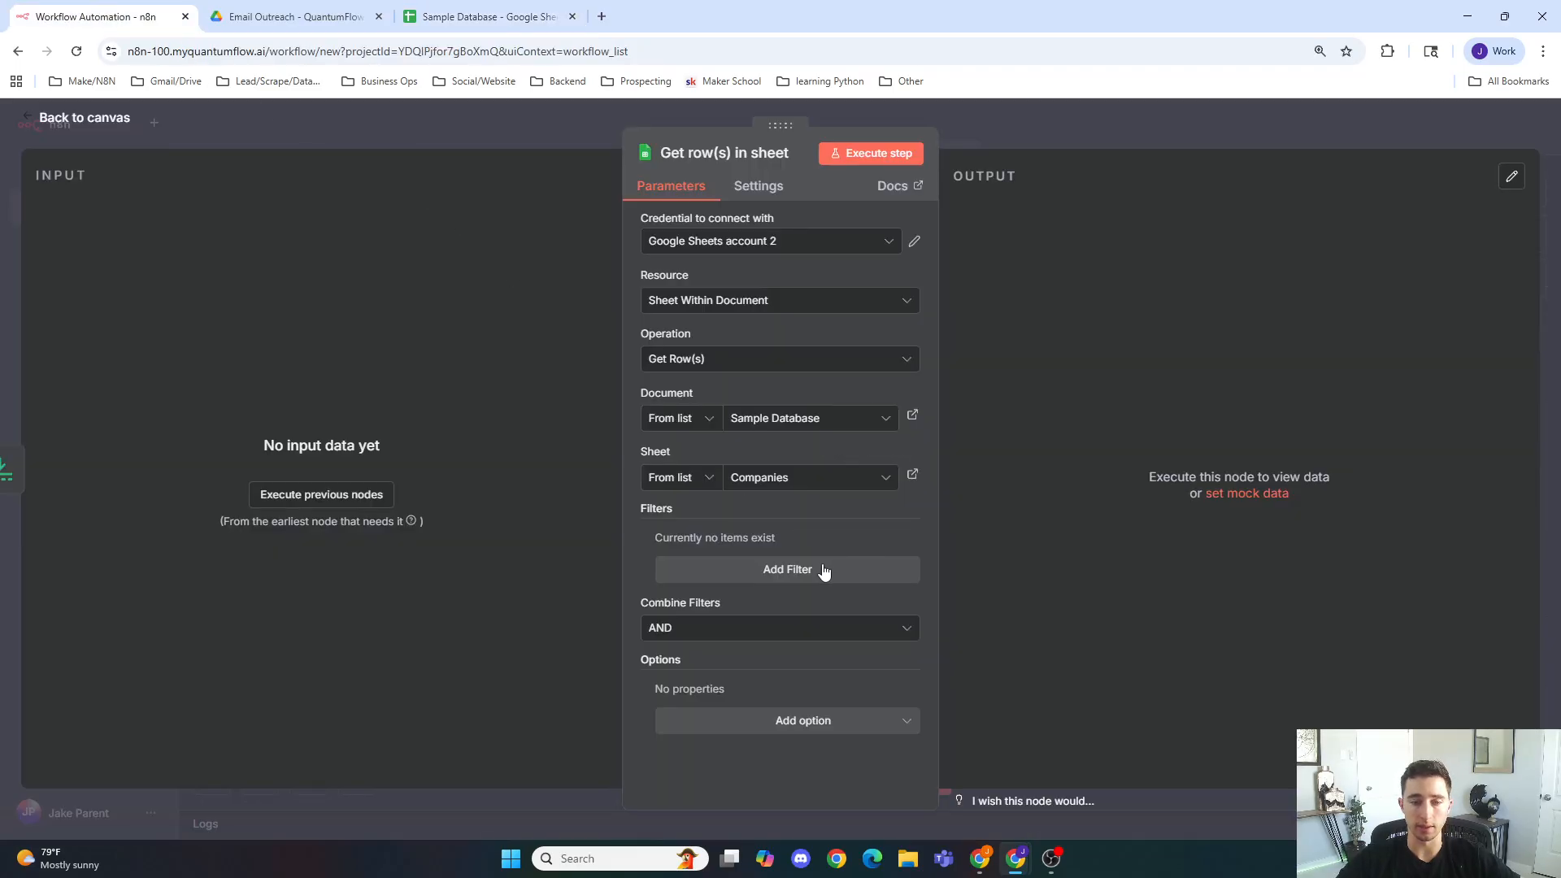
# Step: Reopen the Get row(s) in sheet node and inspect the Google Sheets account 2 credential's connection settings
pyautogui.click(533, 143)
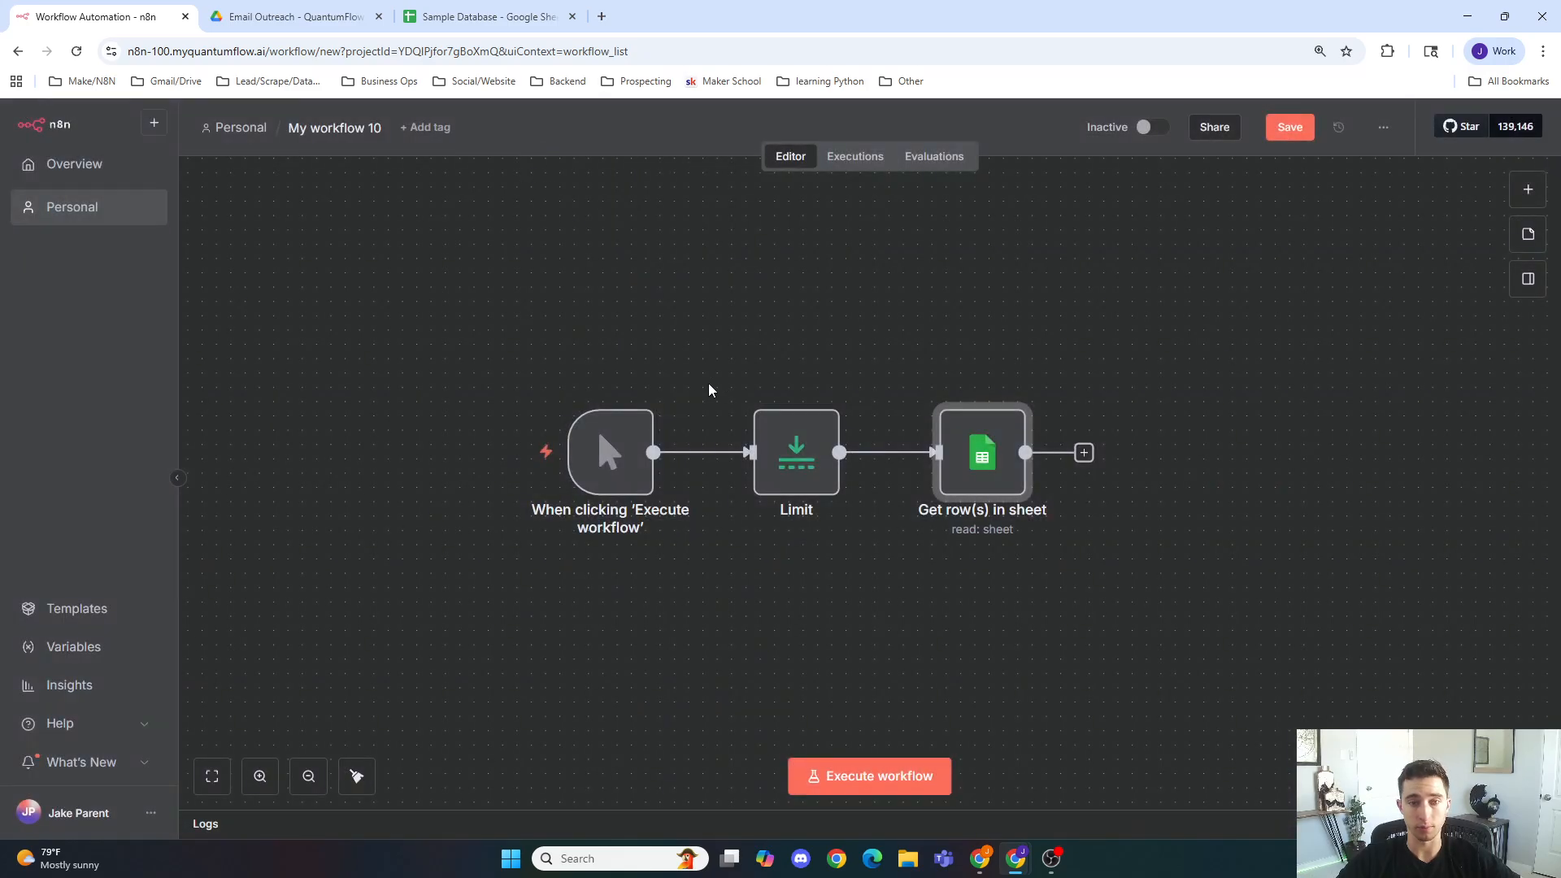
pyautogui.doubleClick(966, 478)
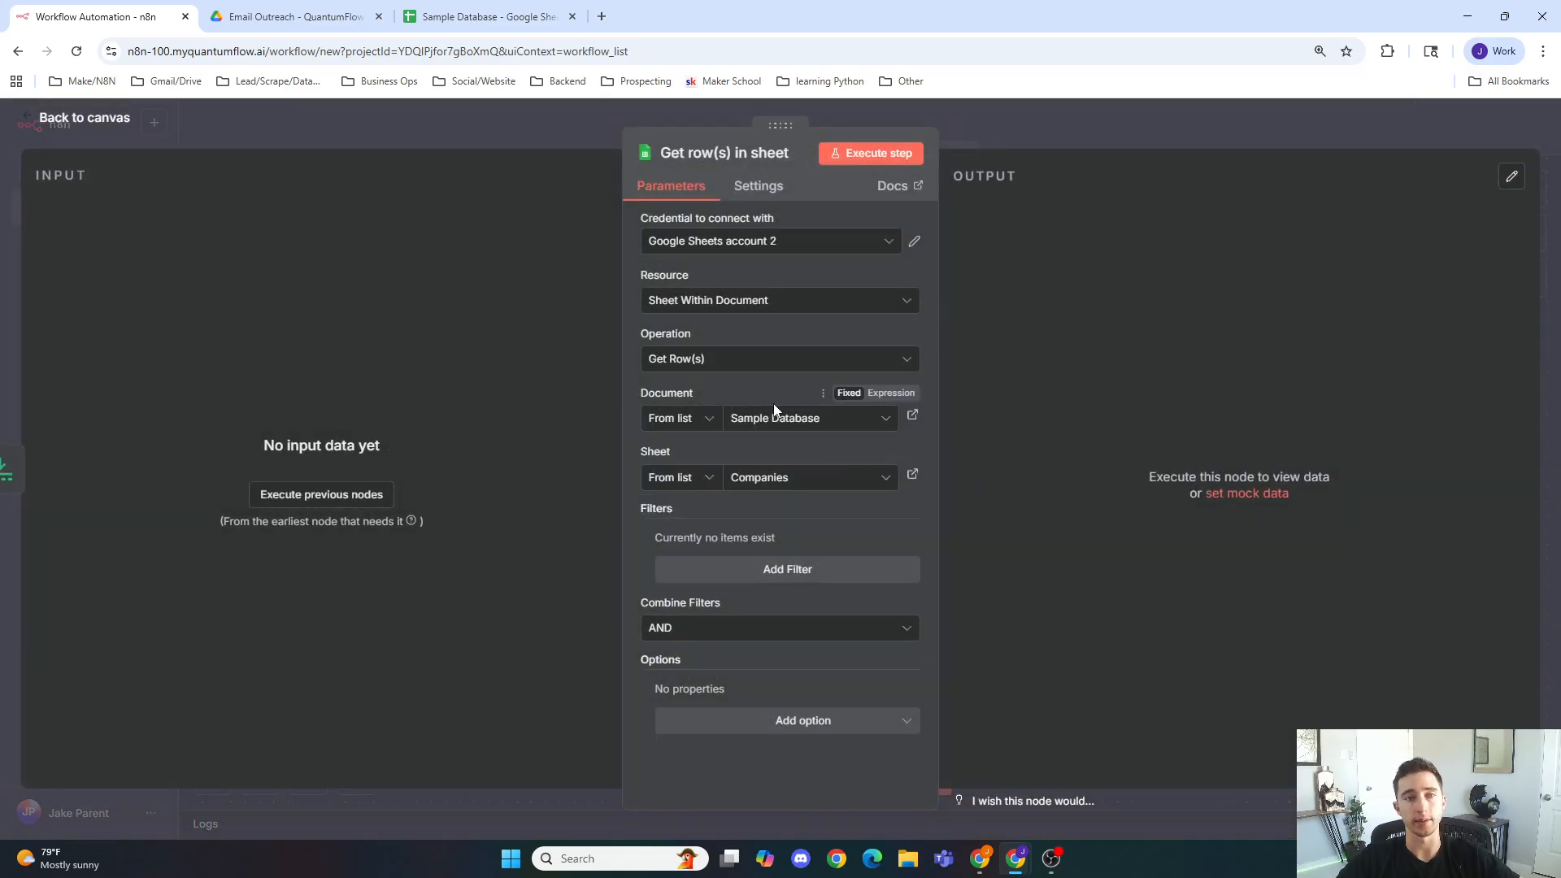
pyautogui.click(760, 247)
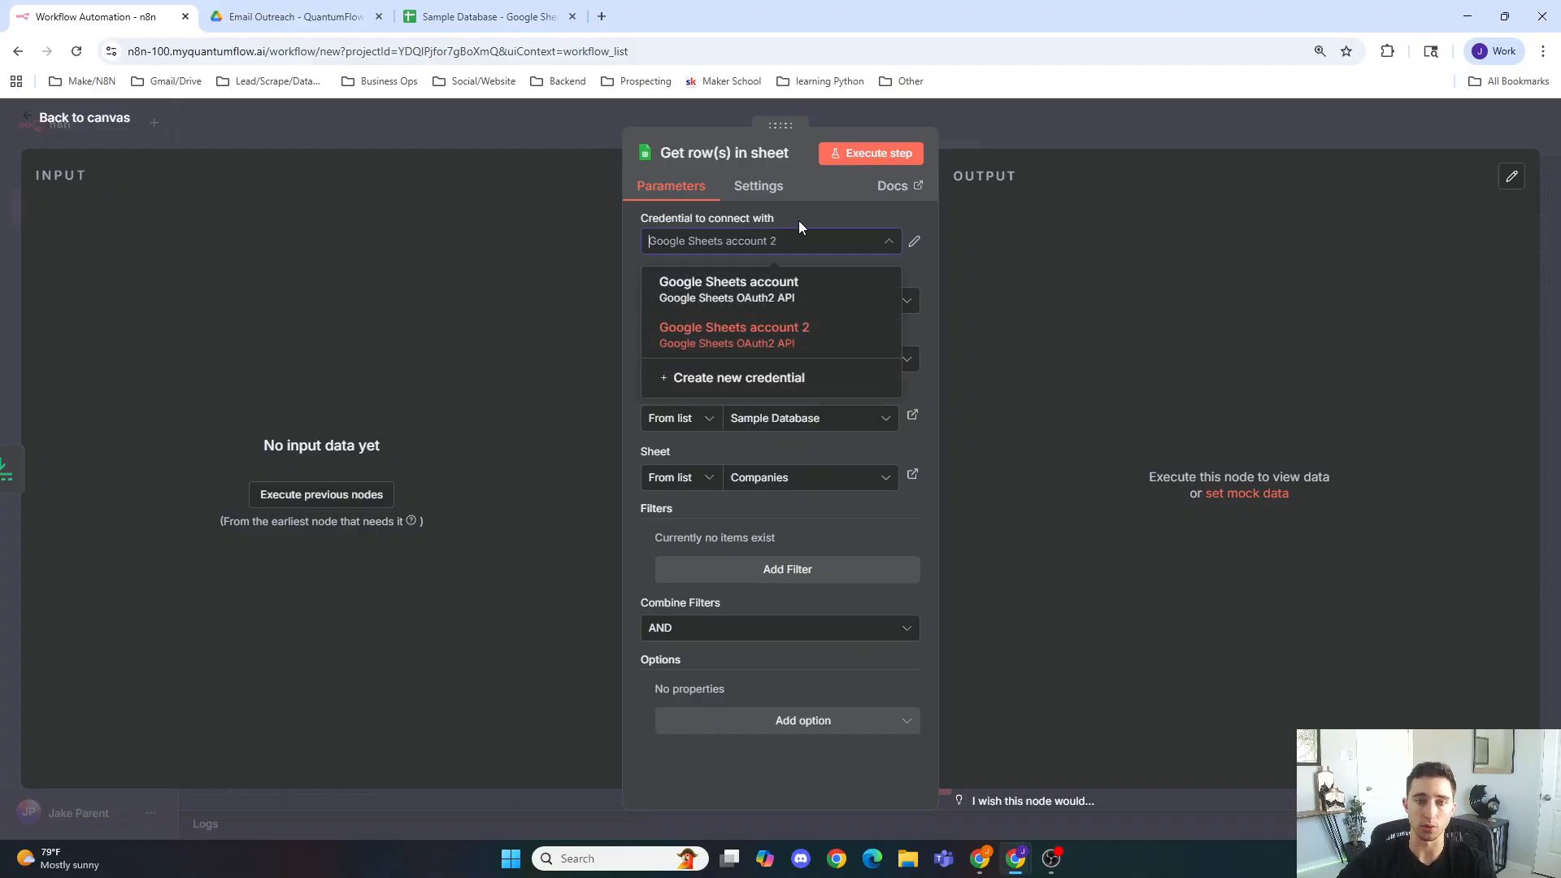
pyautogui.click(802, 216)
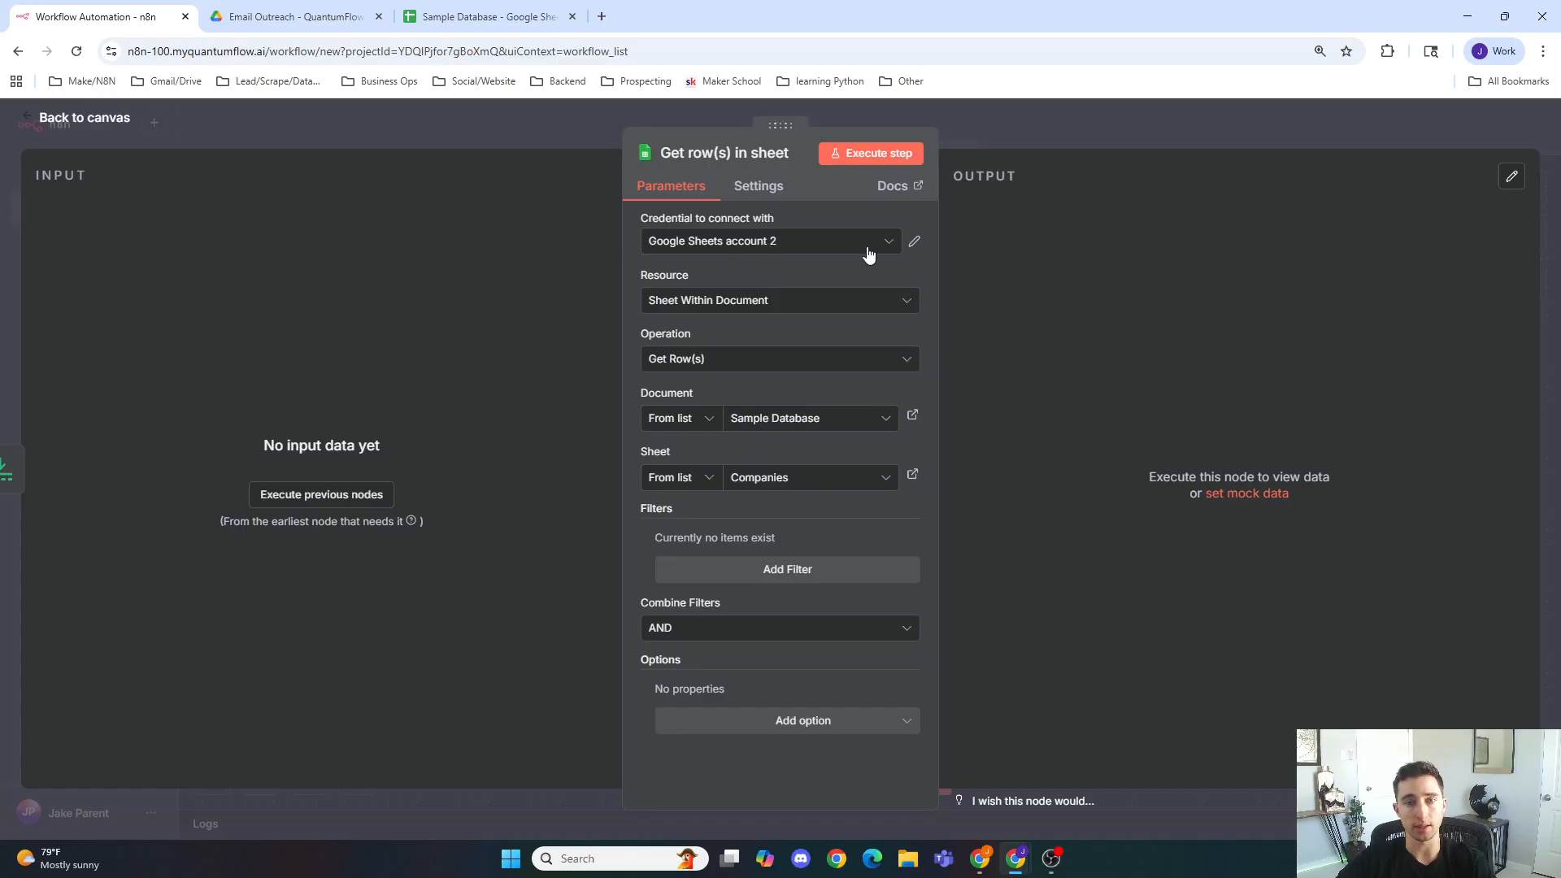
pyautogui.click(915, 243)
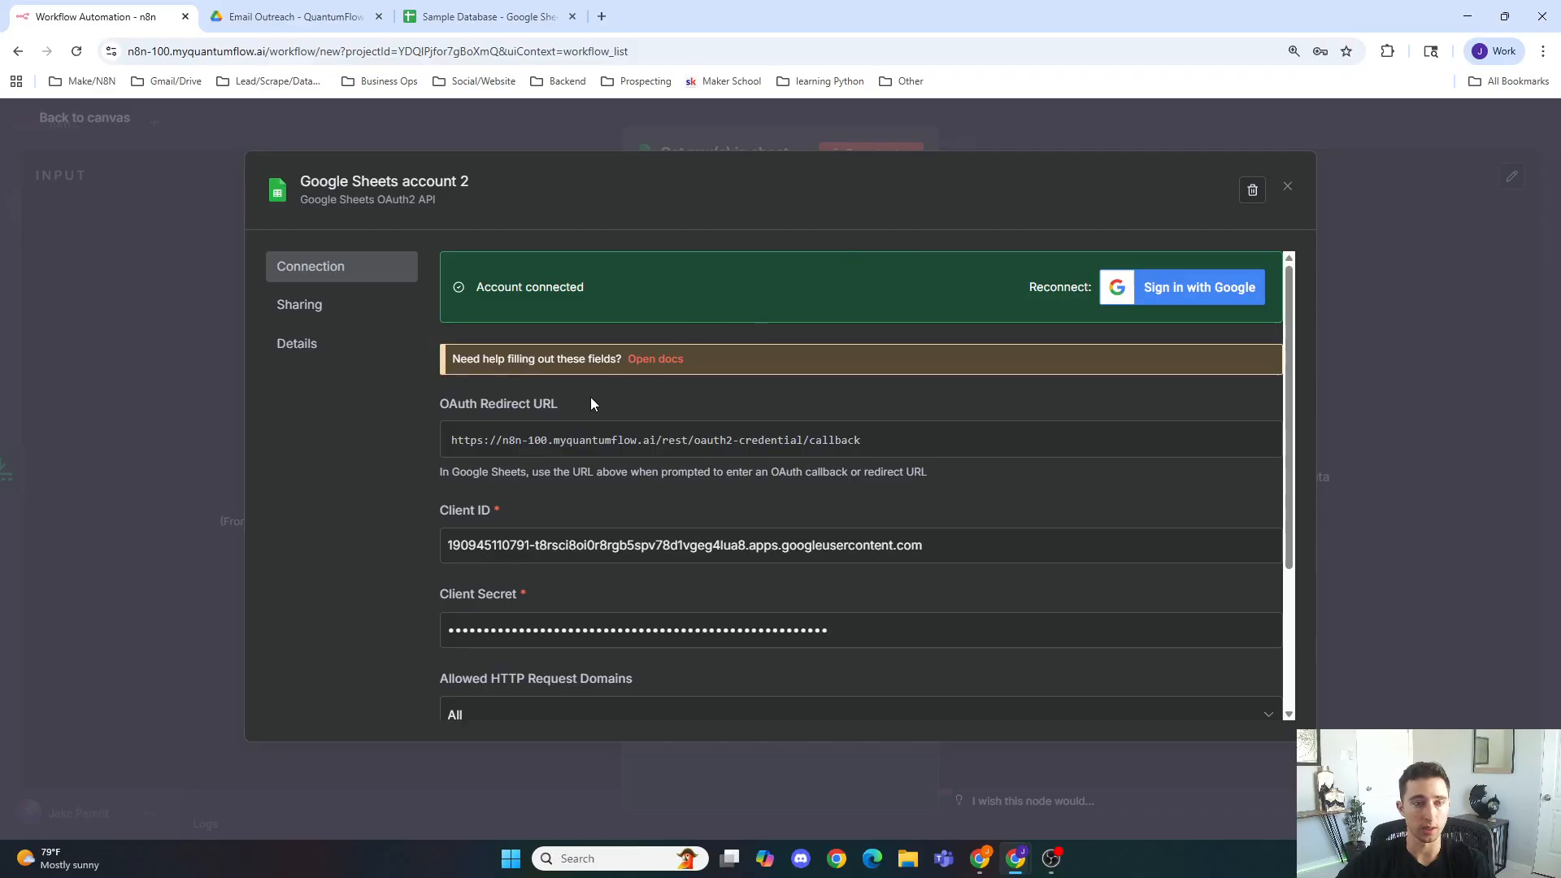
pyautogui.scroll(-3, 561, 402)
pyautogui.scroll(3, 612, 411)
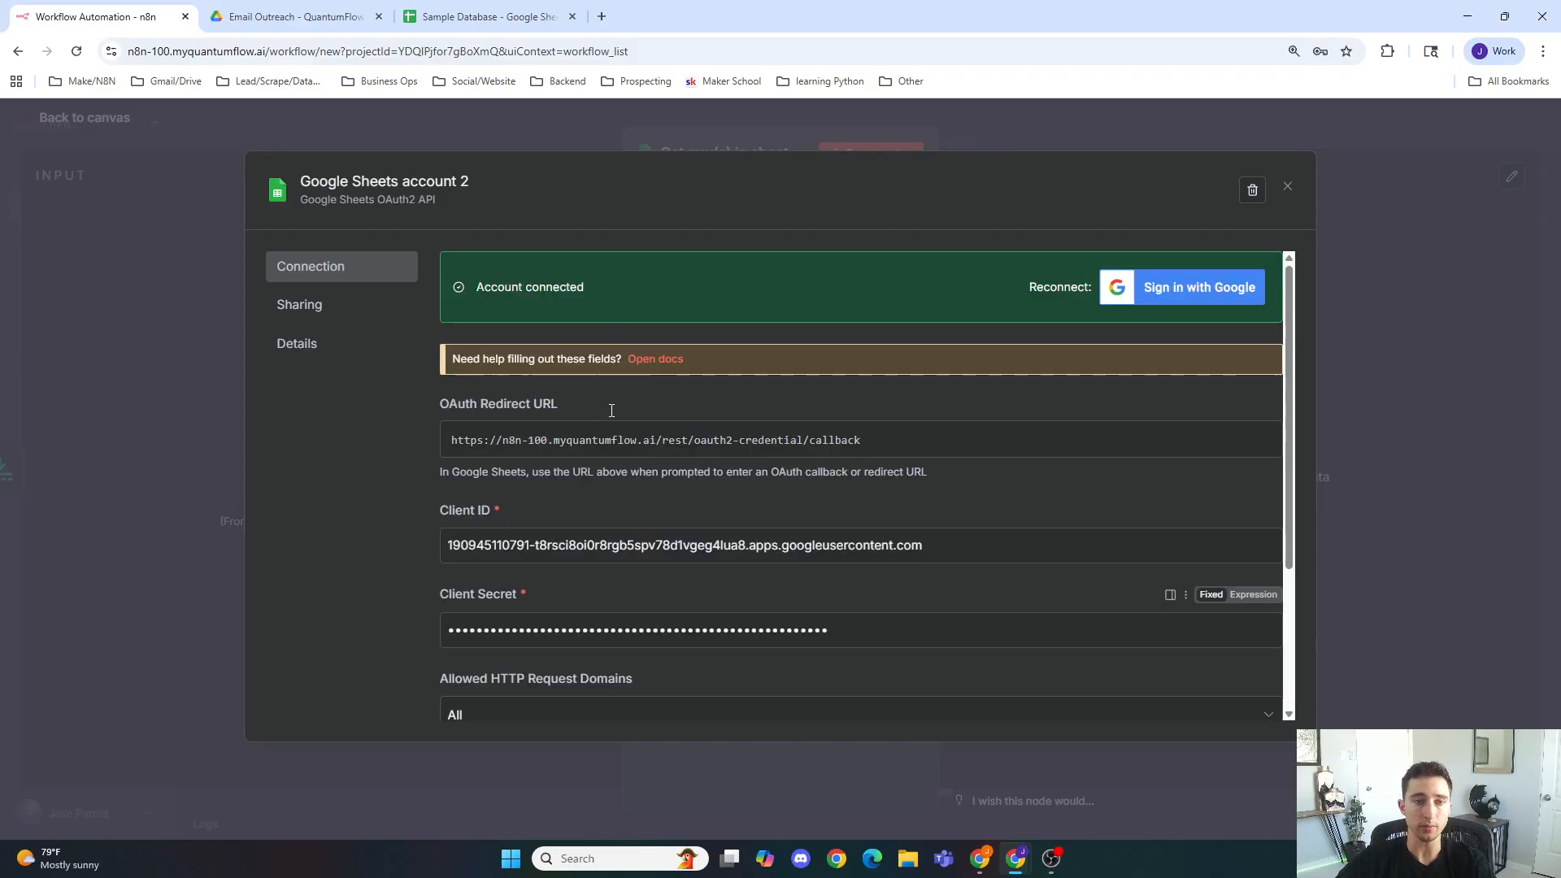
pyautogui.scroll(-2, 650, 476)
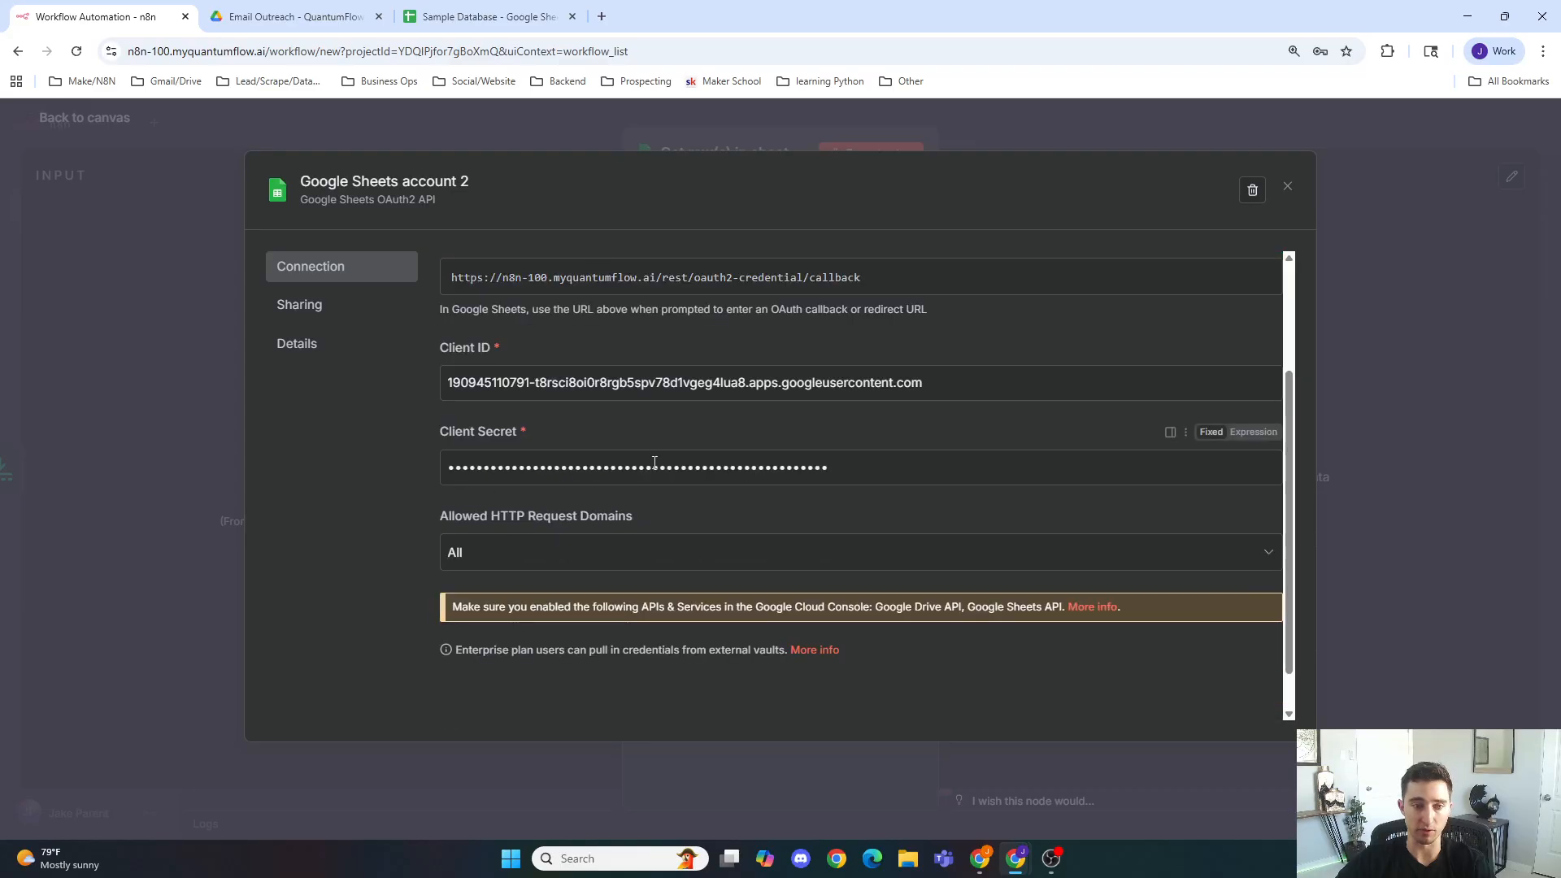
pyautogui.scroll(2, 618, 452)
# Step: Open the Google Cloud Console in a new browser tab
pyautogui.click(602, 16)
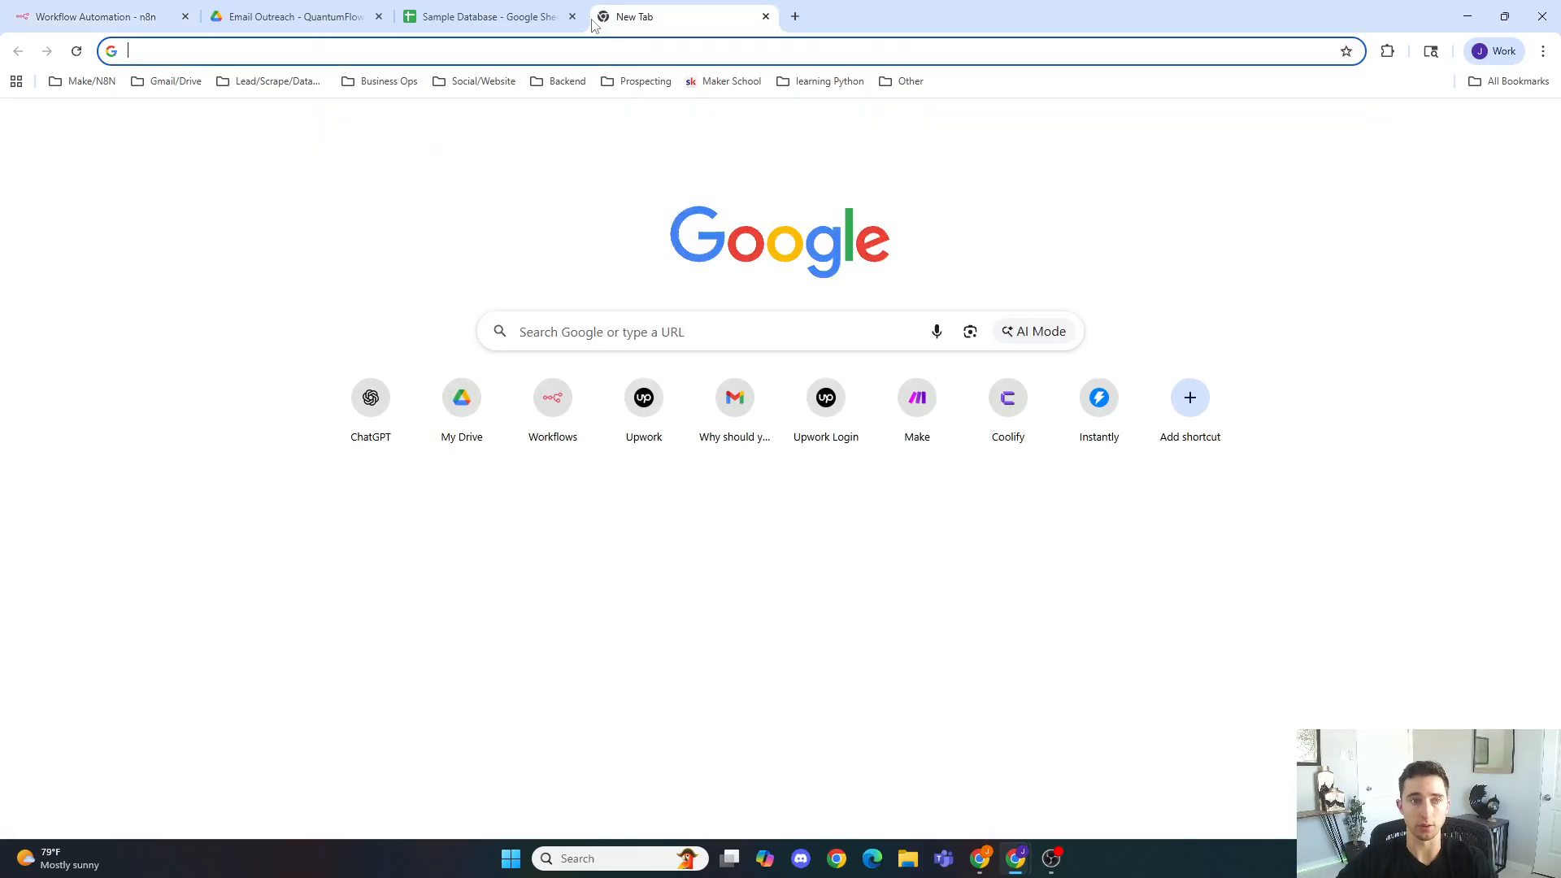
pyautogui.write('google')
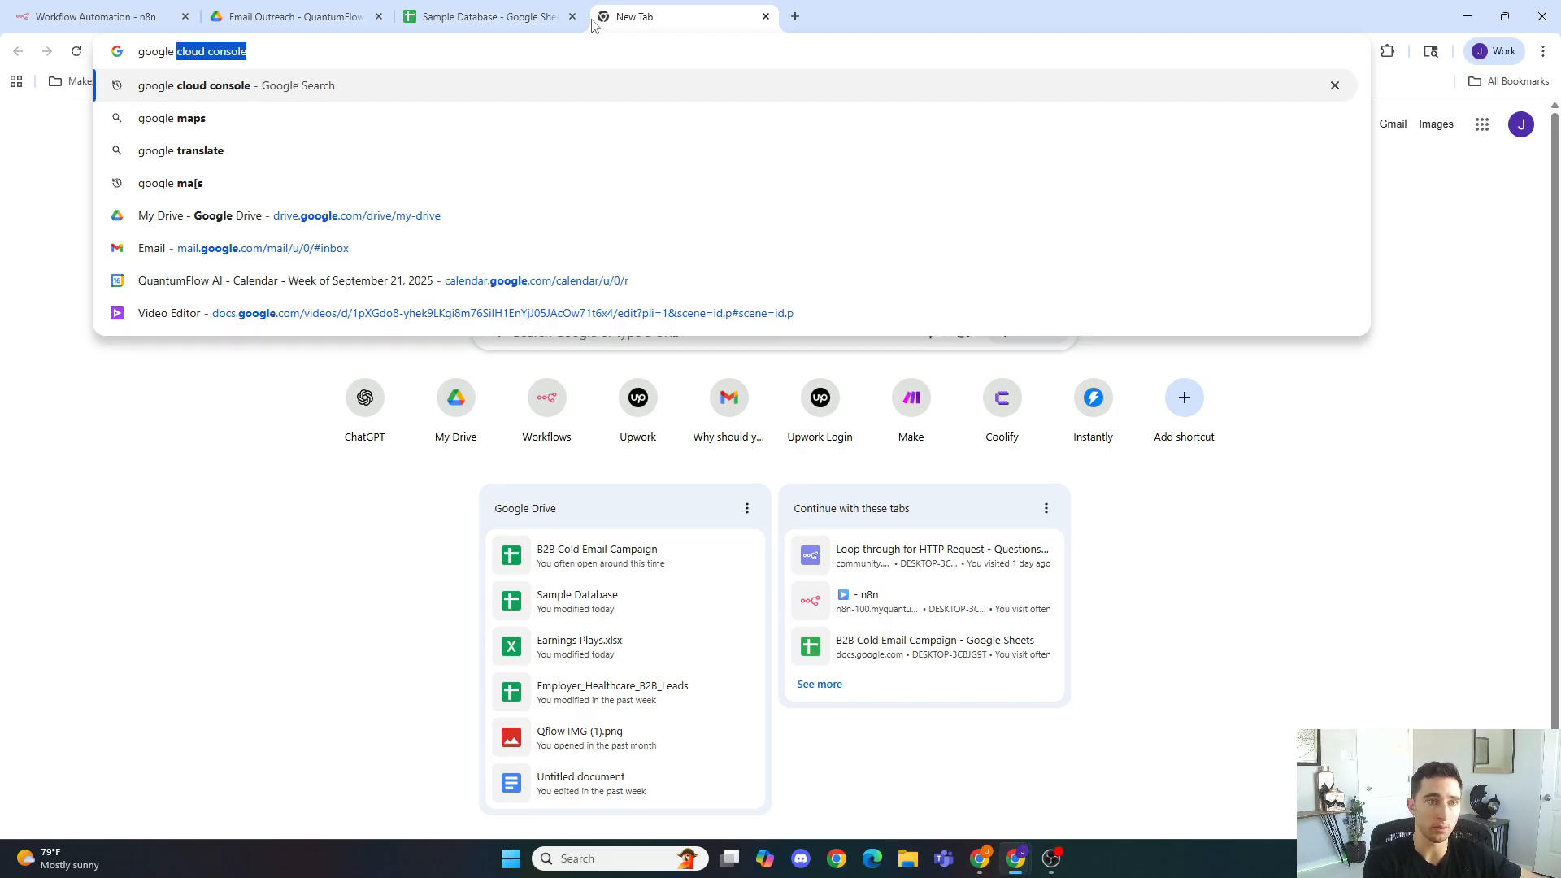
pyautogui.press('Return')
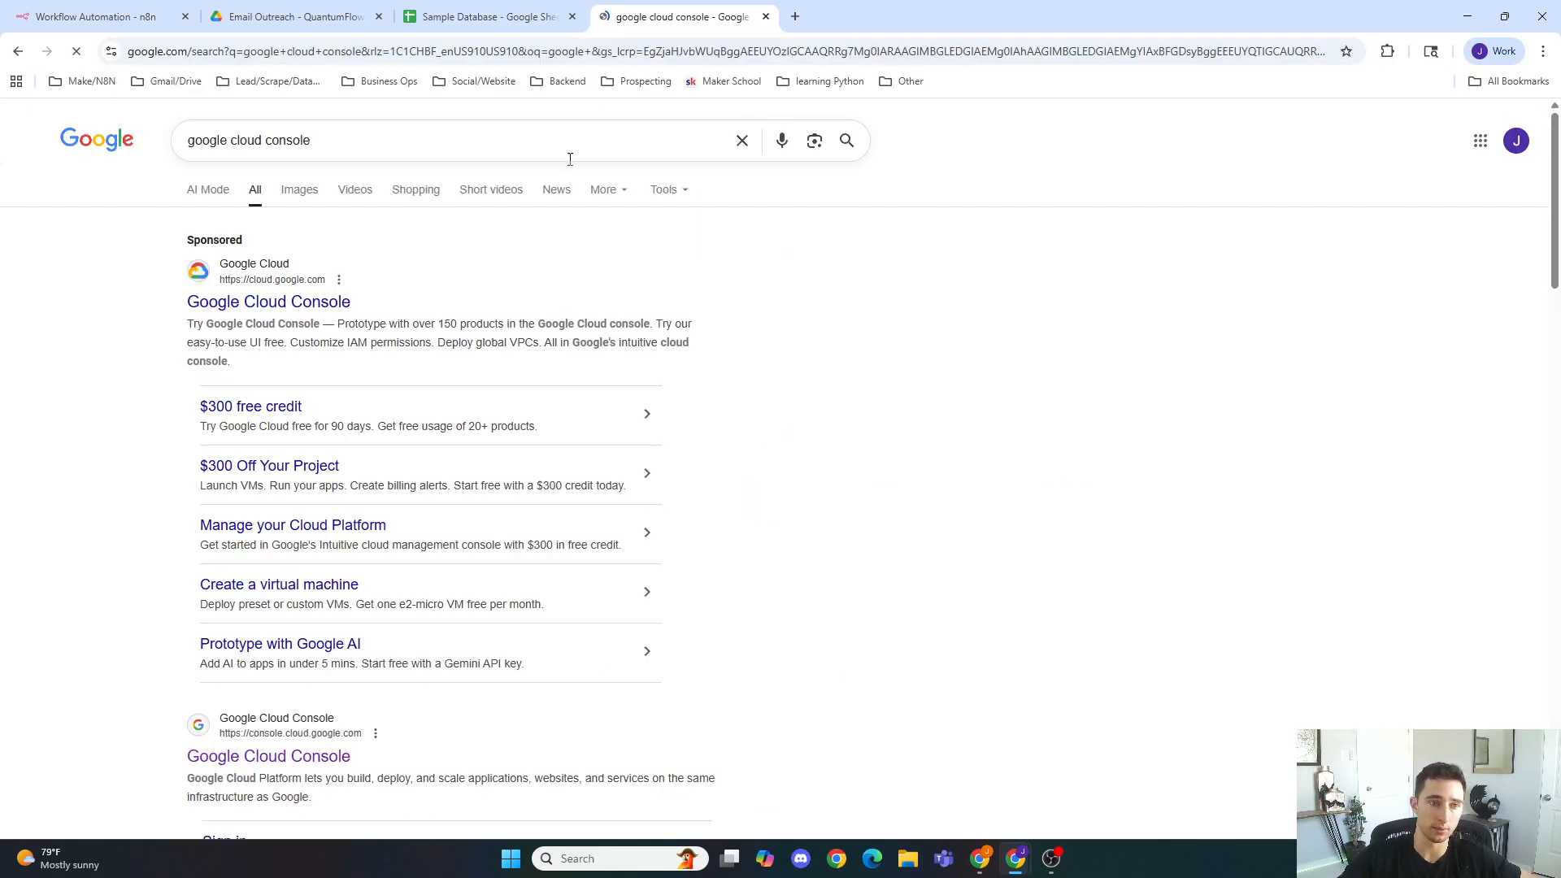
pyautogui.click(302, 758)
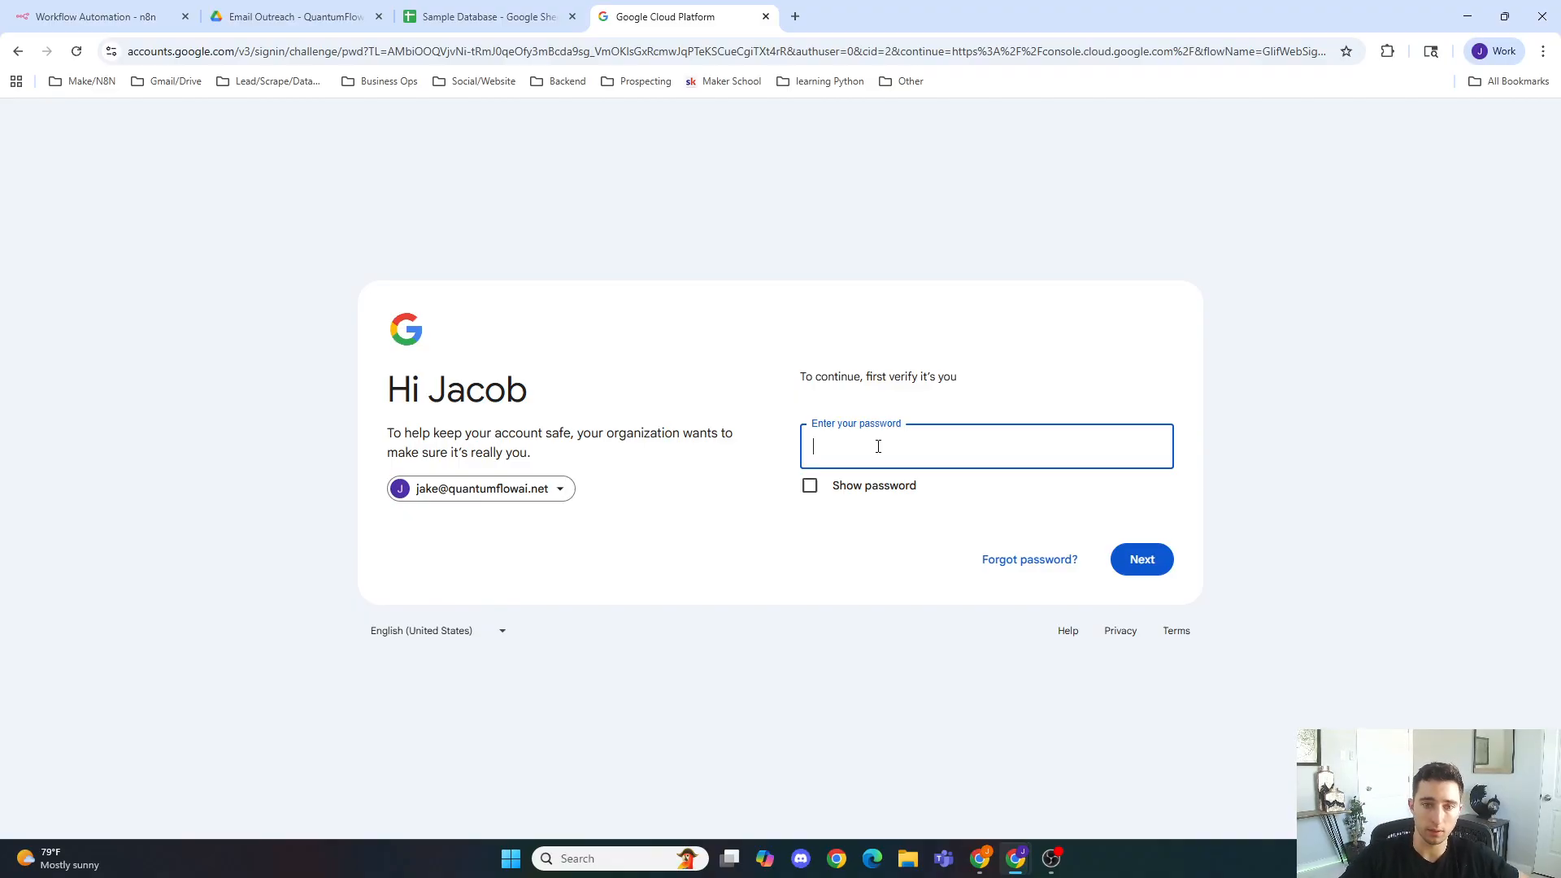
pyautogui.click(765, 17)
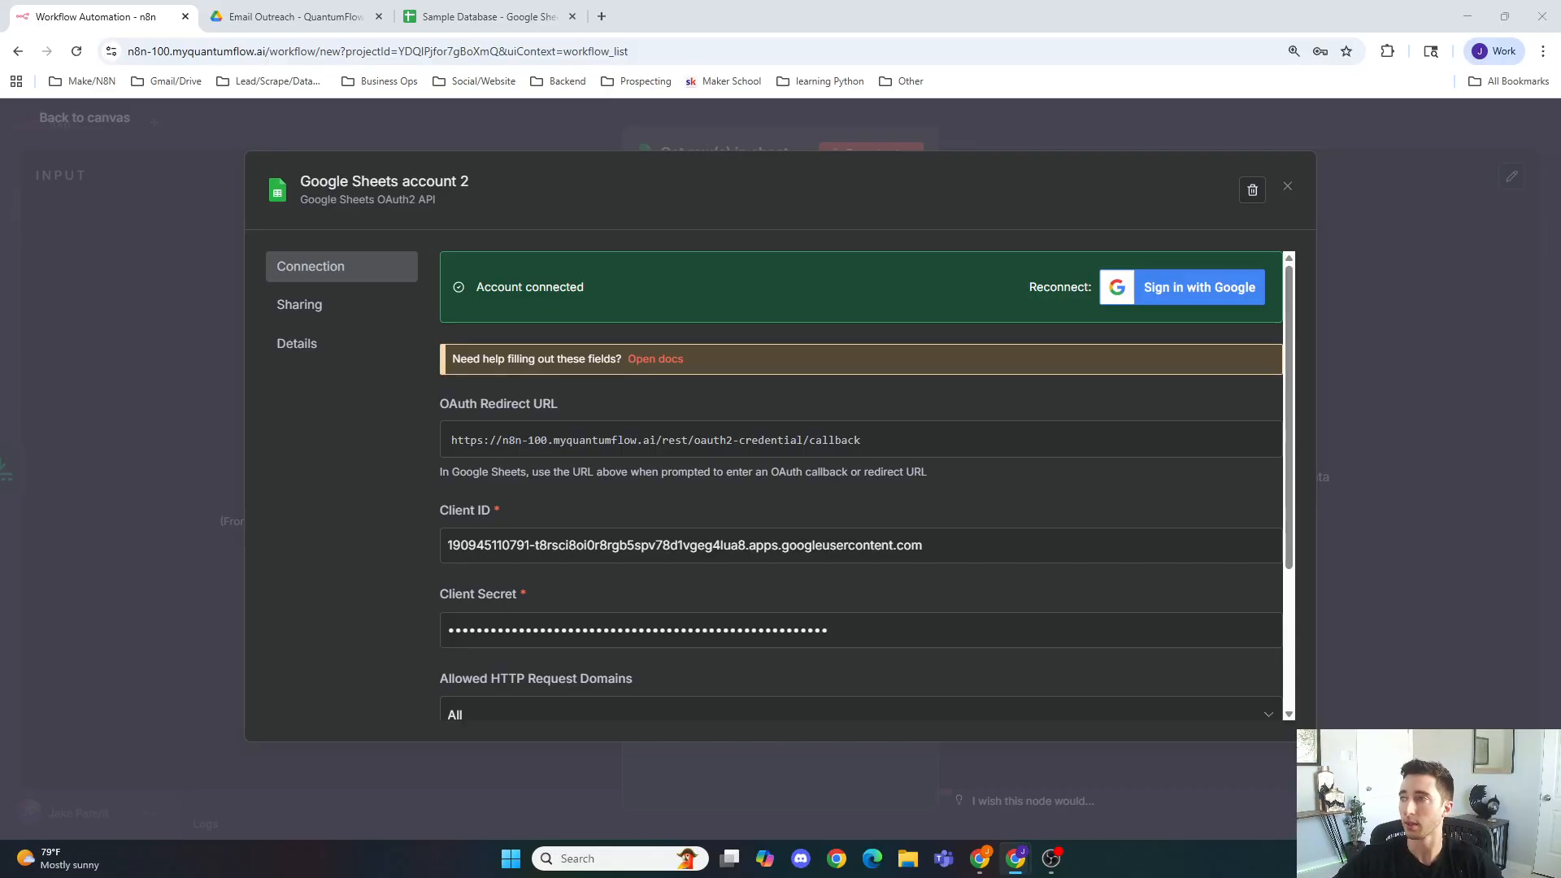
pyautogui.hotkey('ctrl', 'shift', 't')
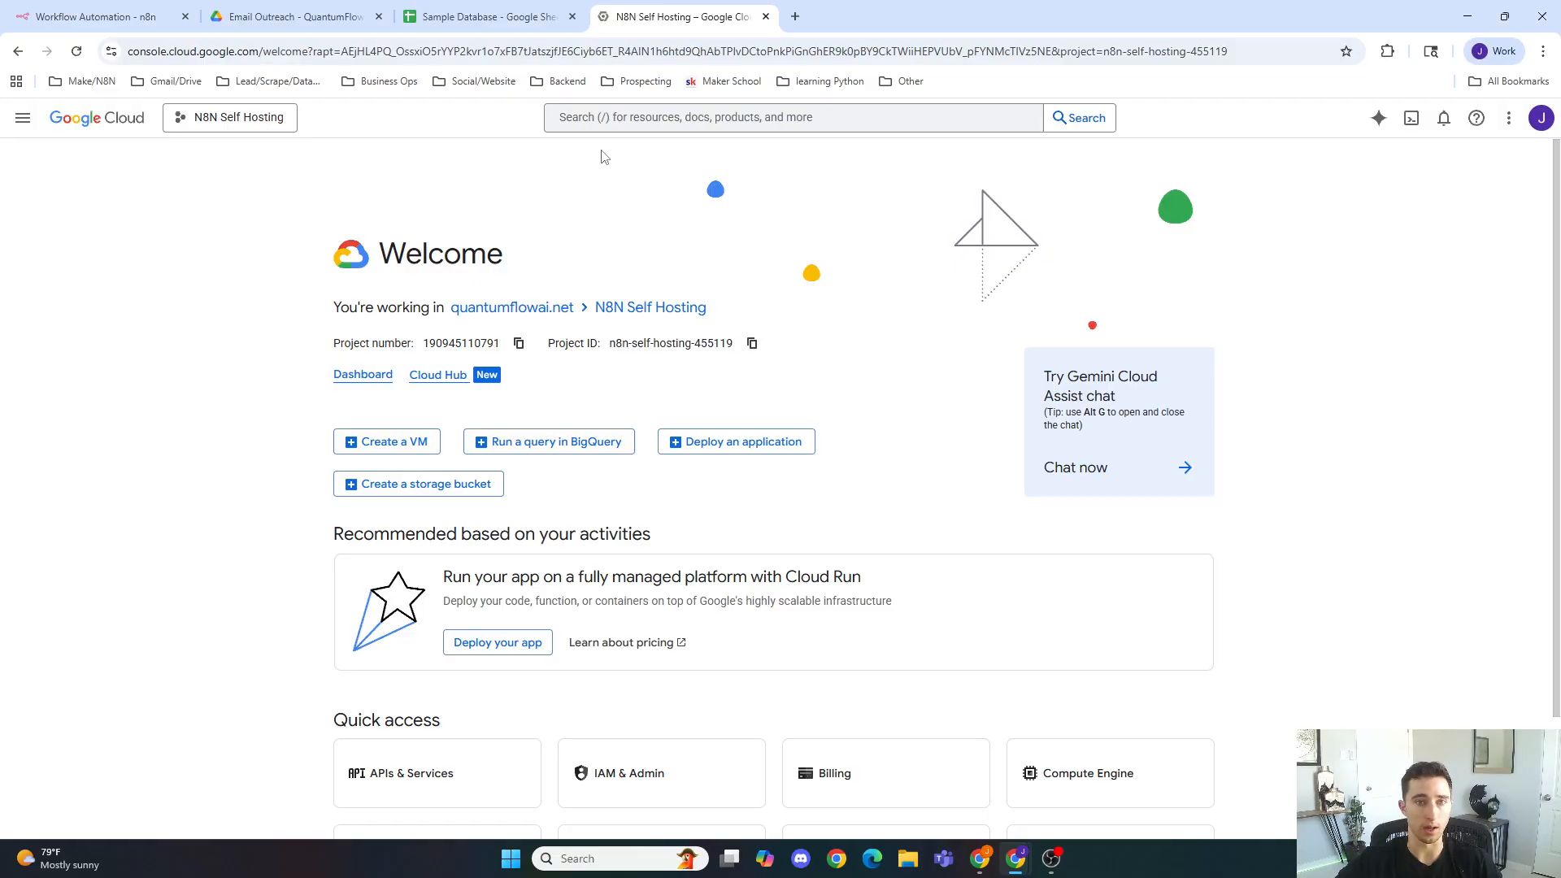
# Step: Search the Cloud Console for api and open APIs & Services
pyautogui.click(647, 123)
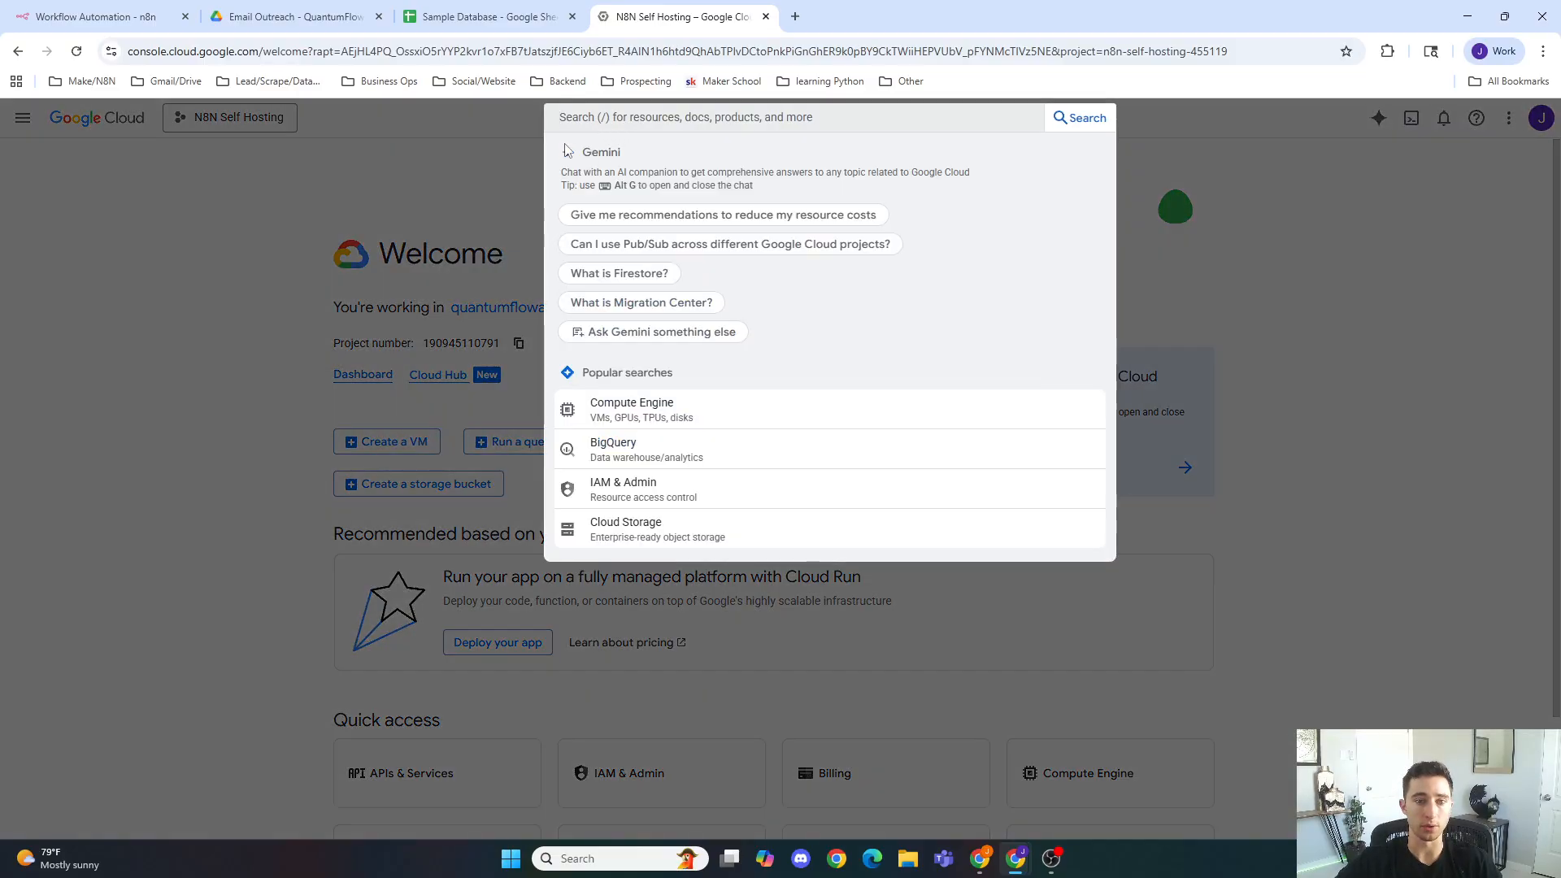
pyautogui.click(447, 170)
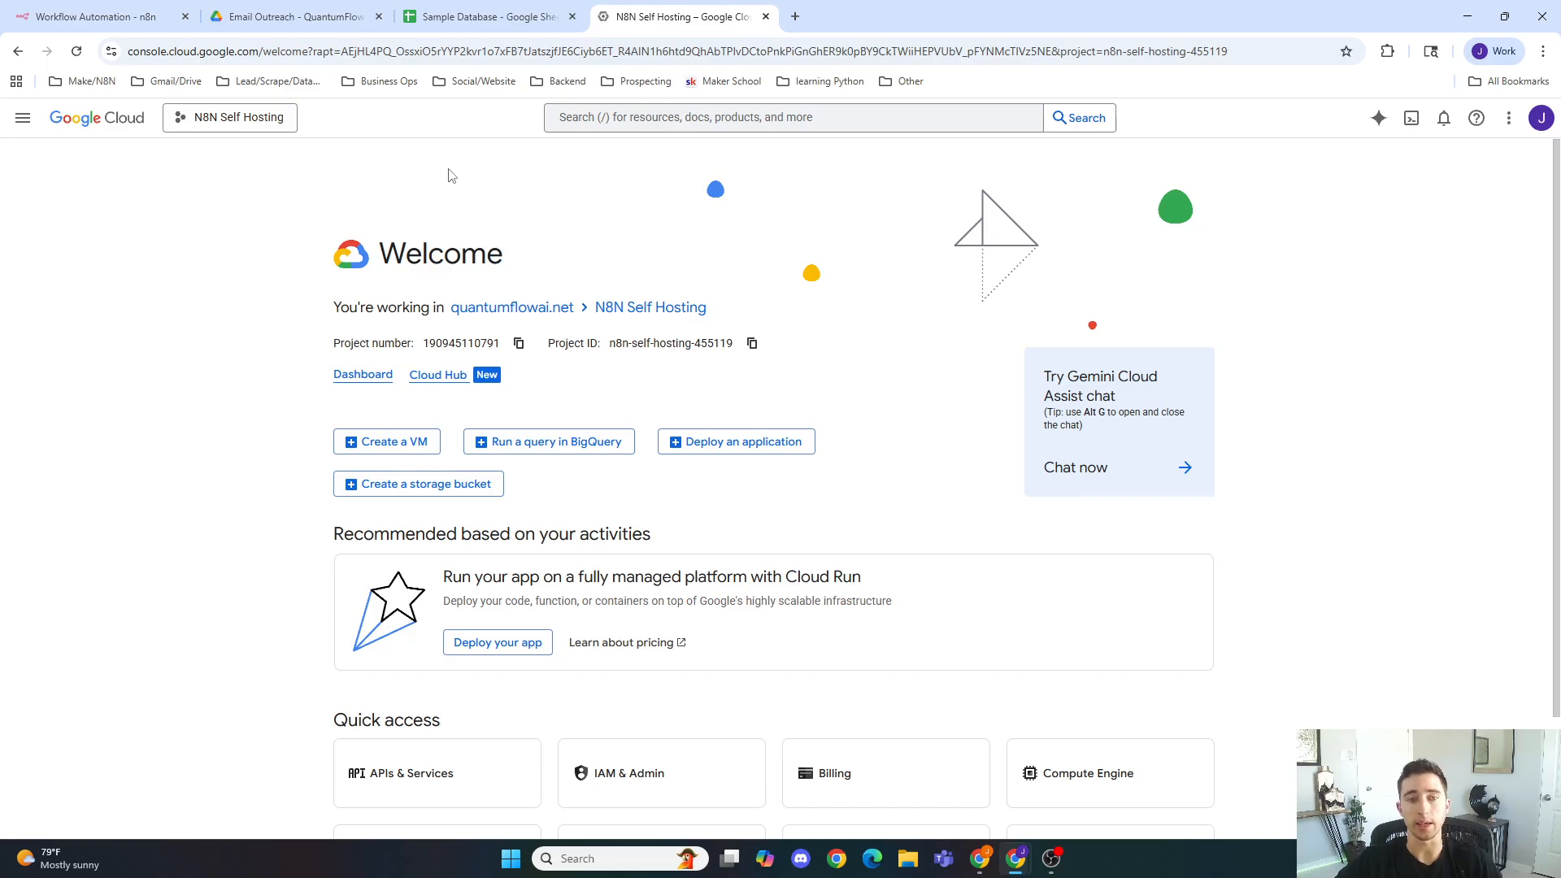
pyautogui.click(23, 118)
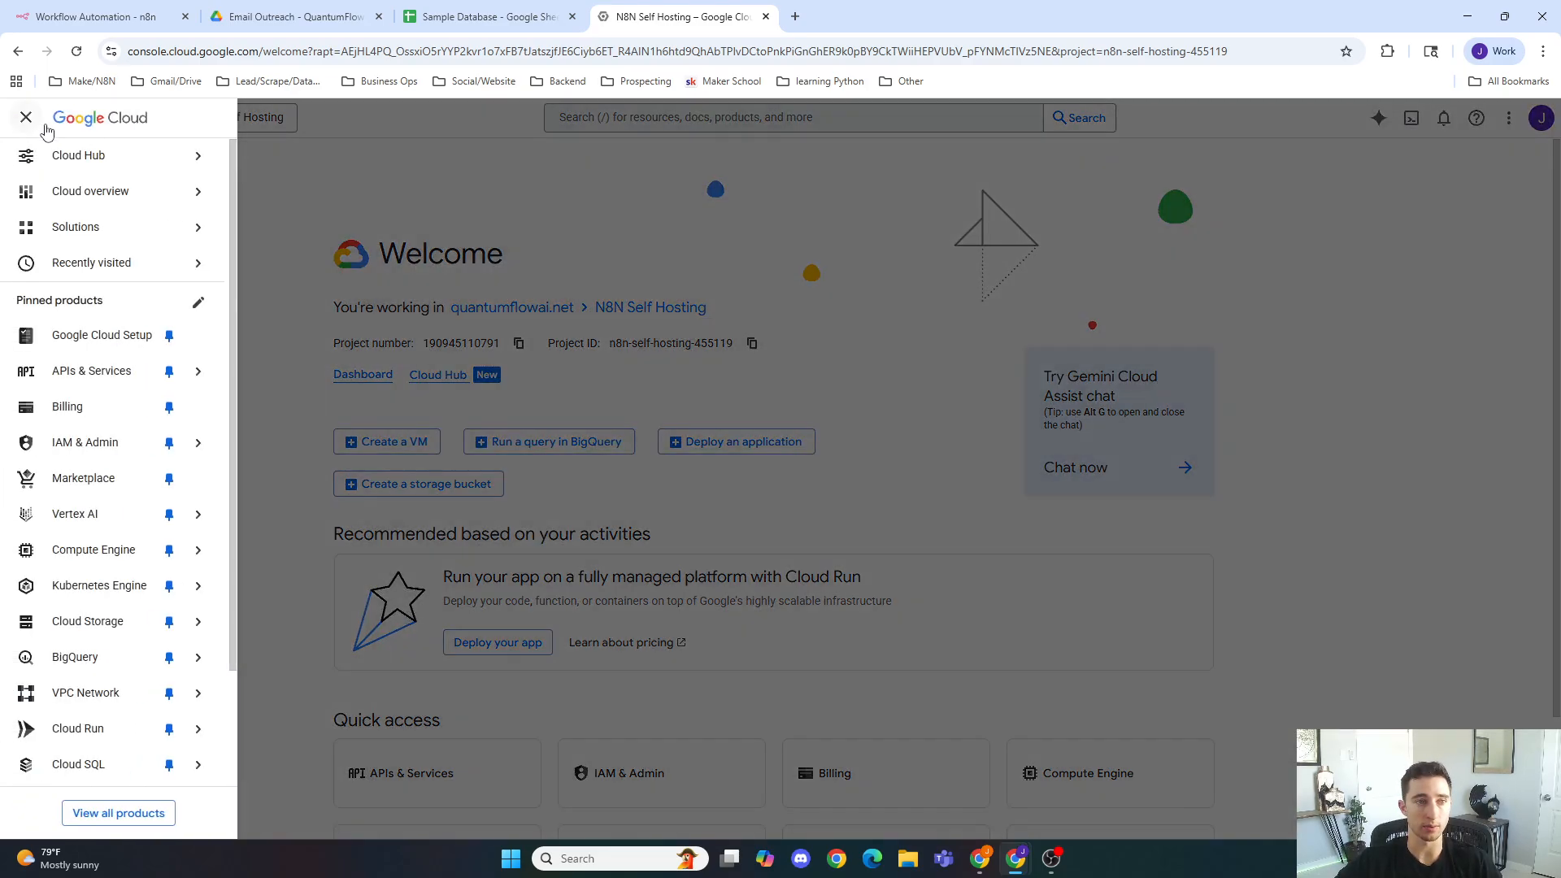
pyautogui.click(534, 158)
pyautogui.click(689, 117)
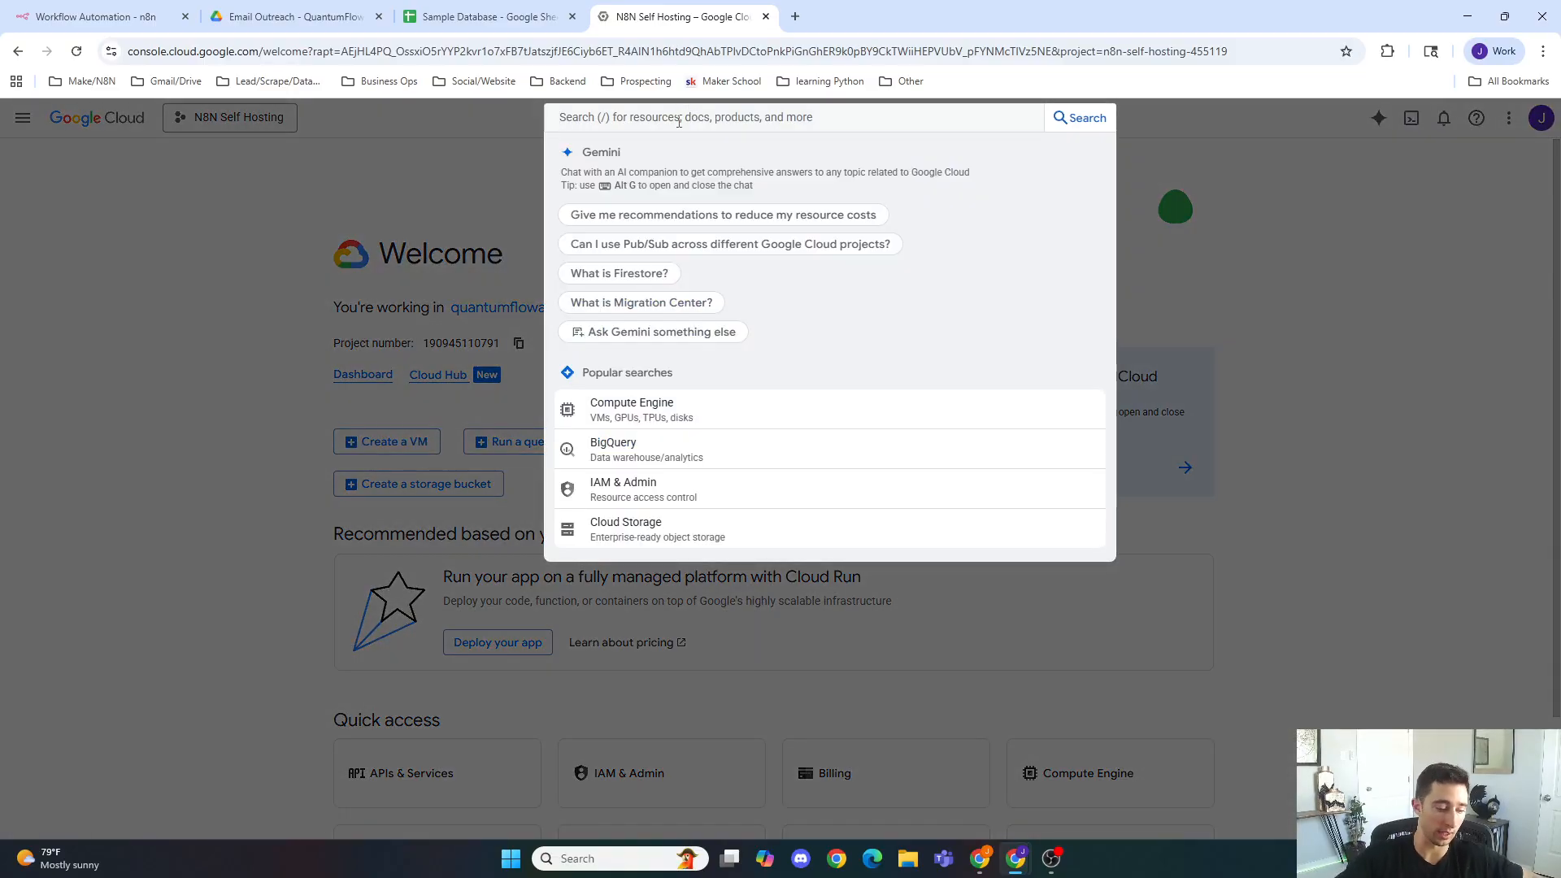
pyautogui.write('api')
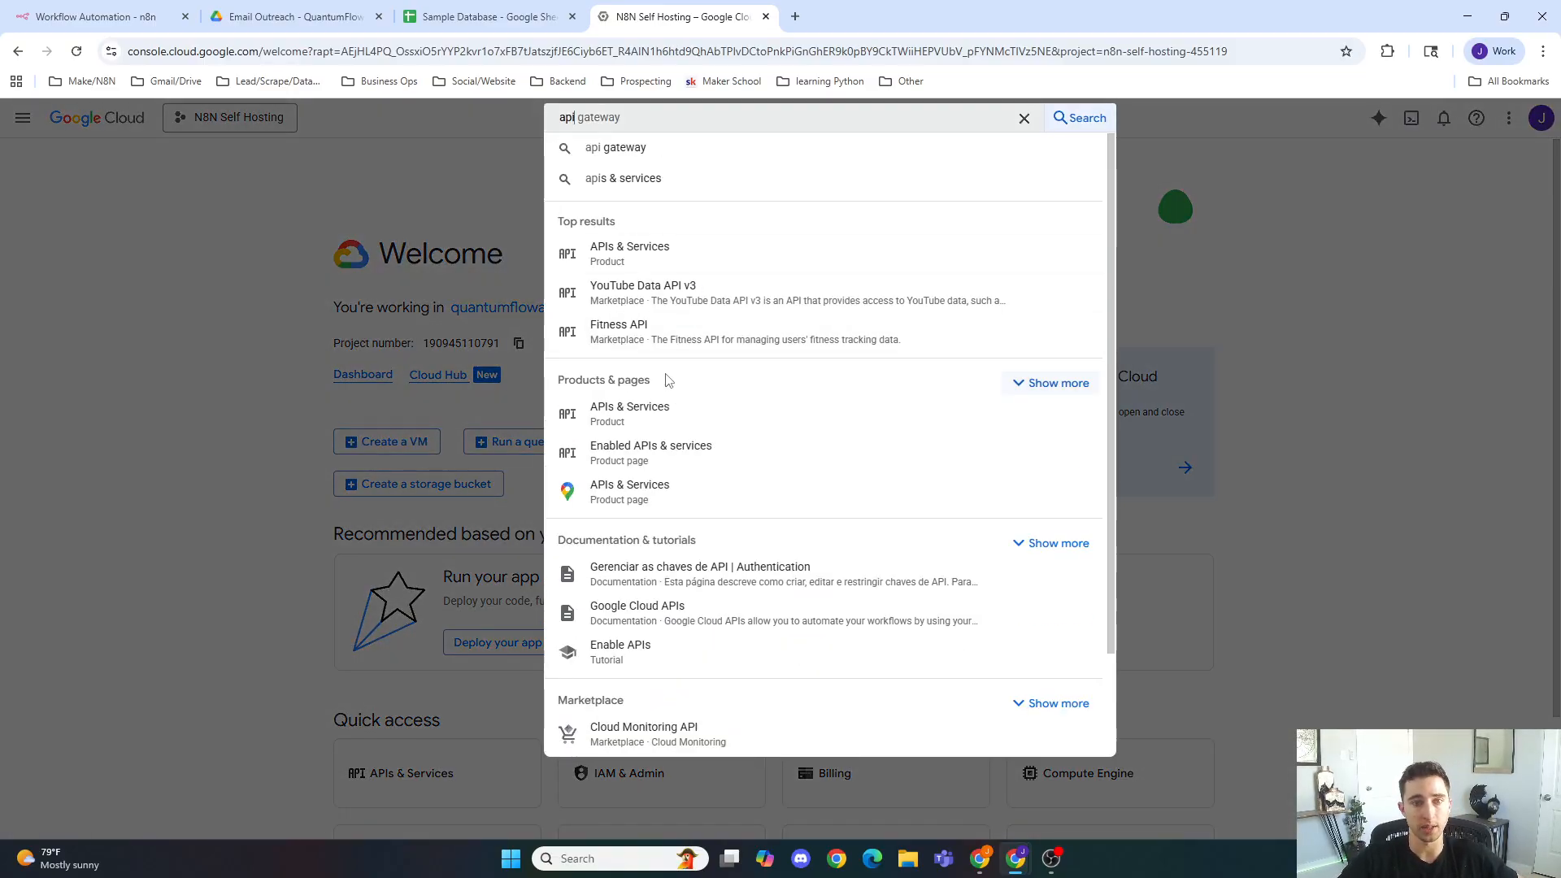
pyautogui.click(709, 249)
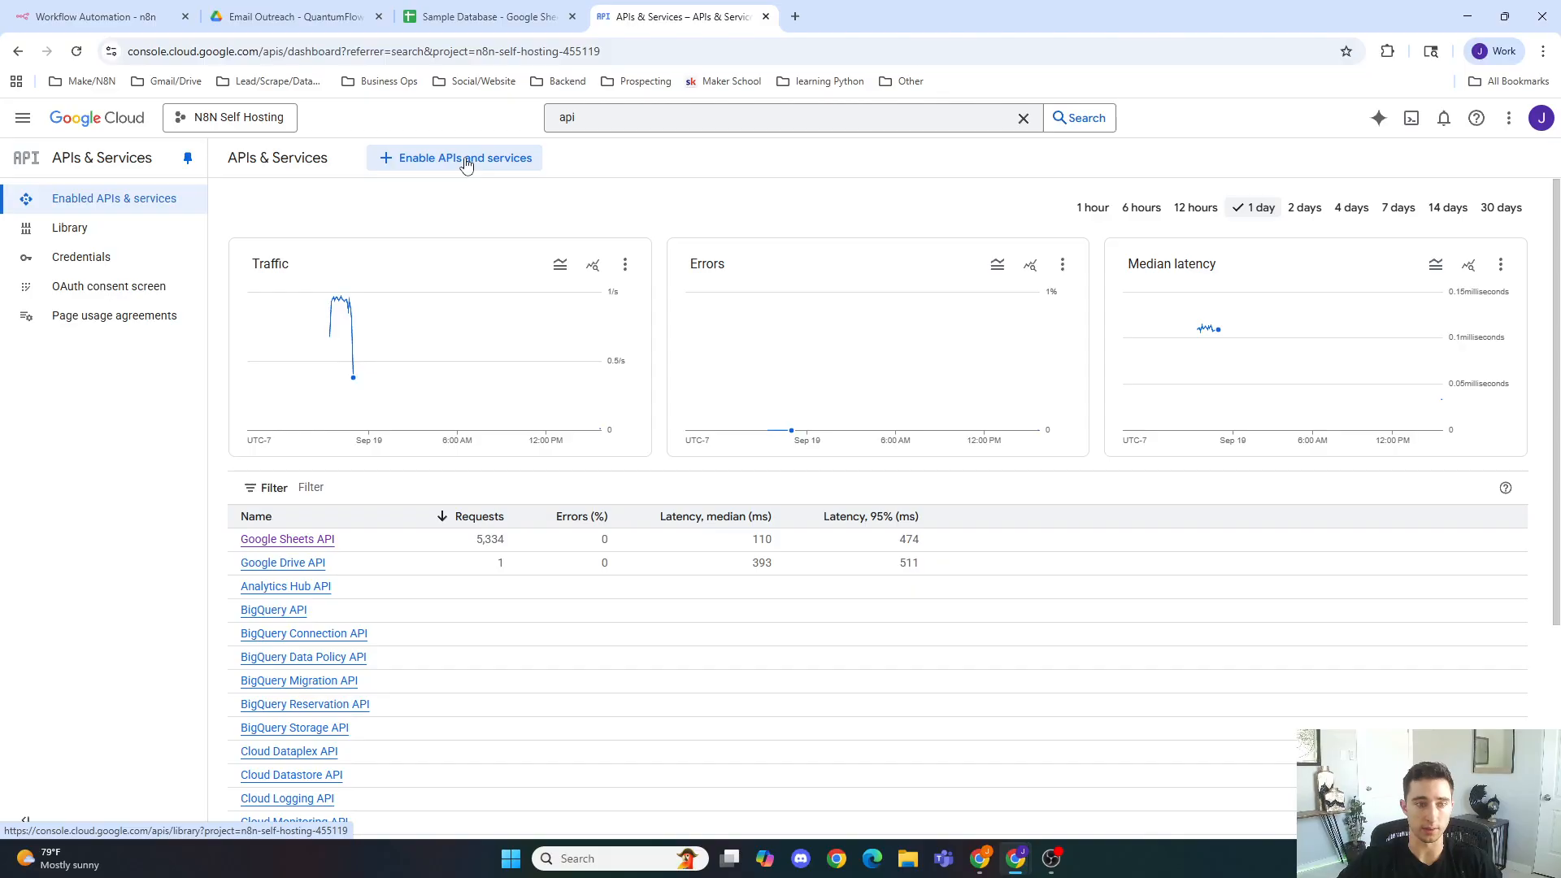
# Step: Examine the Google Sheets API details and its list of compatible credentials
pyautogui.click(286, 541)
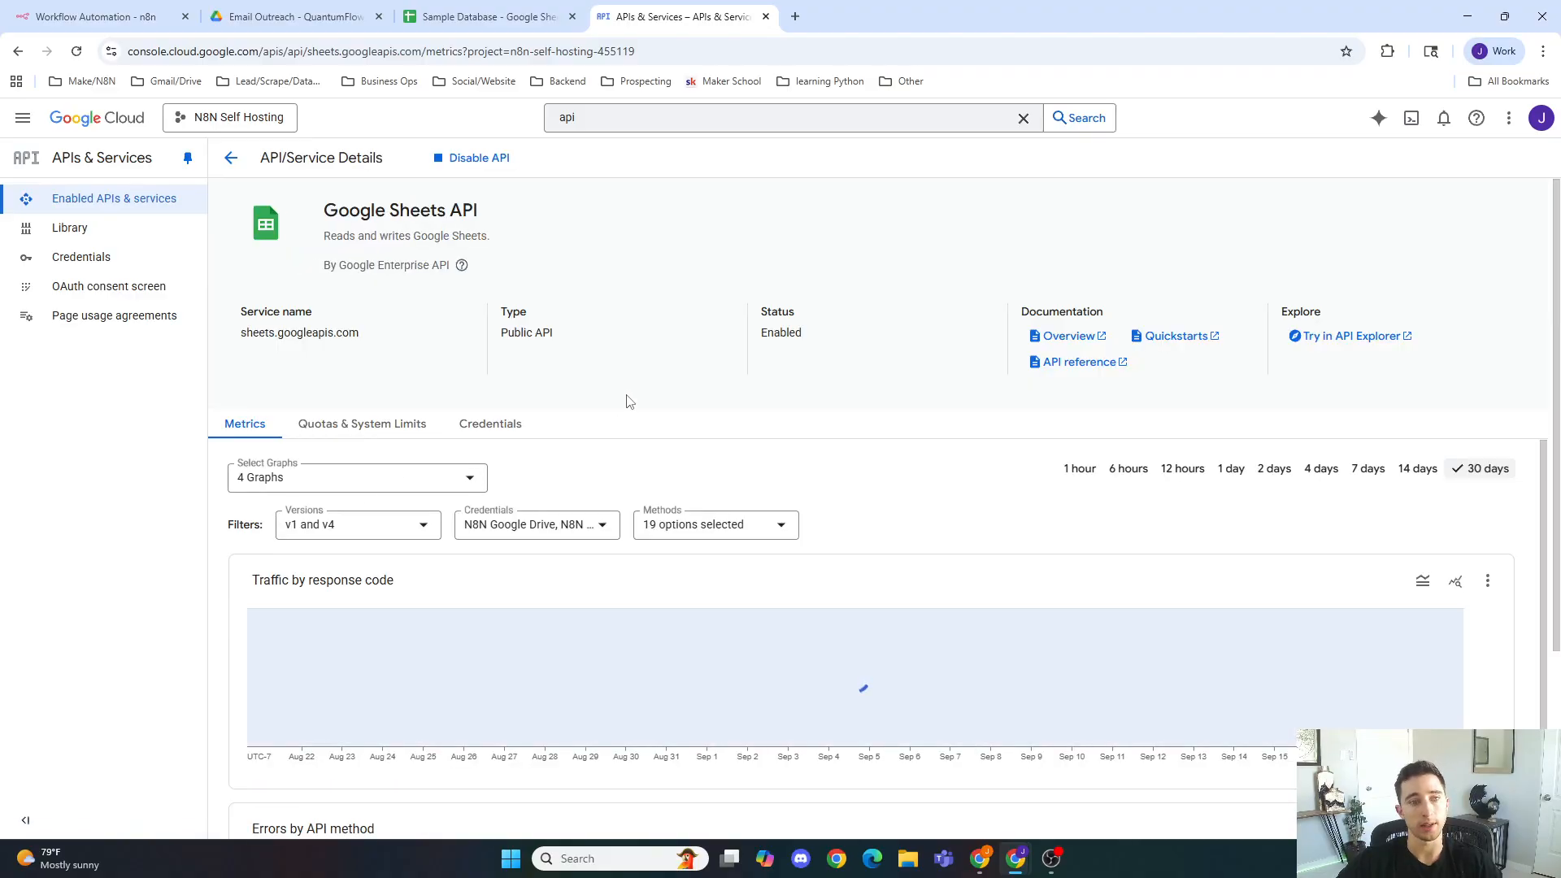
pyautogui.scroll(-4, 691, 382)
pyautogui.scroll(3, 813, 379)
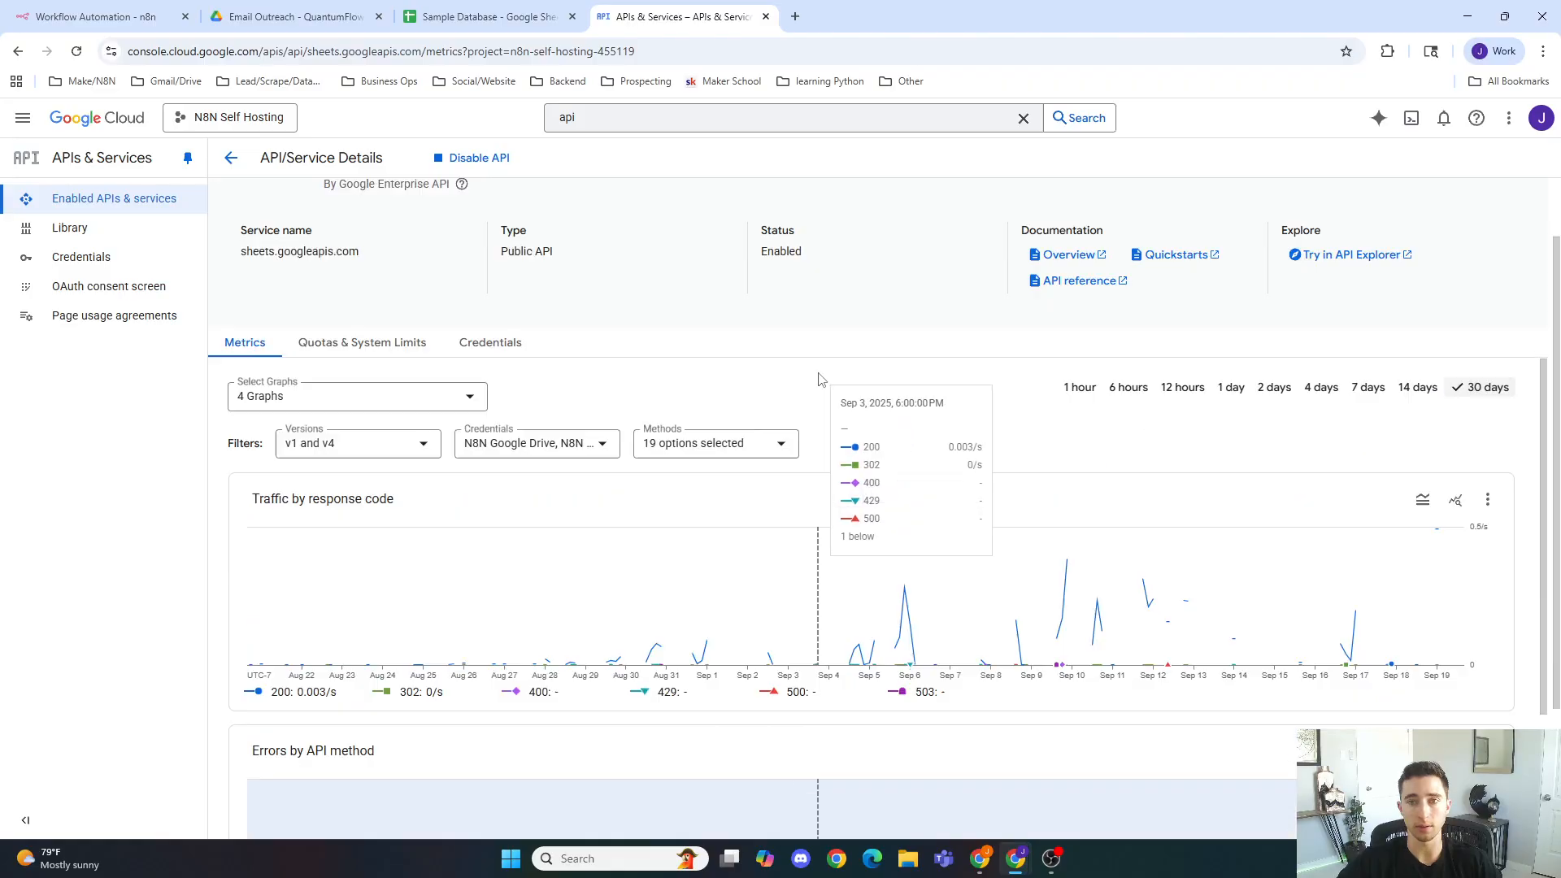
pyautogui.scroll(1, 819, 380)
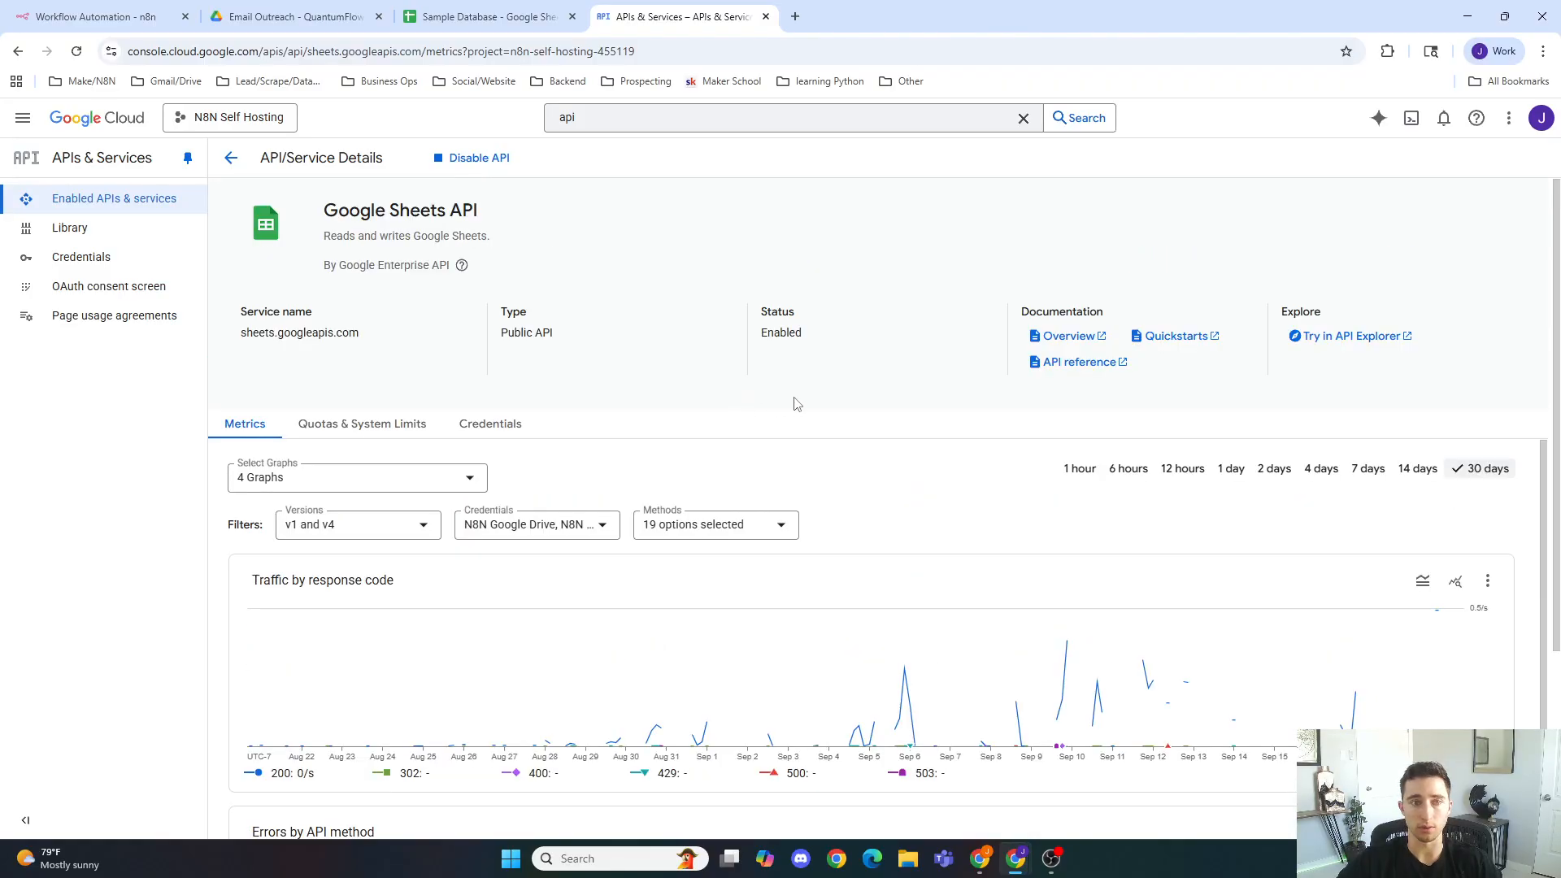
pyautogui.click(491, 423)
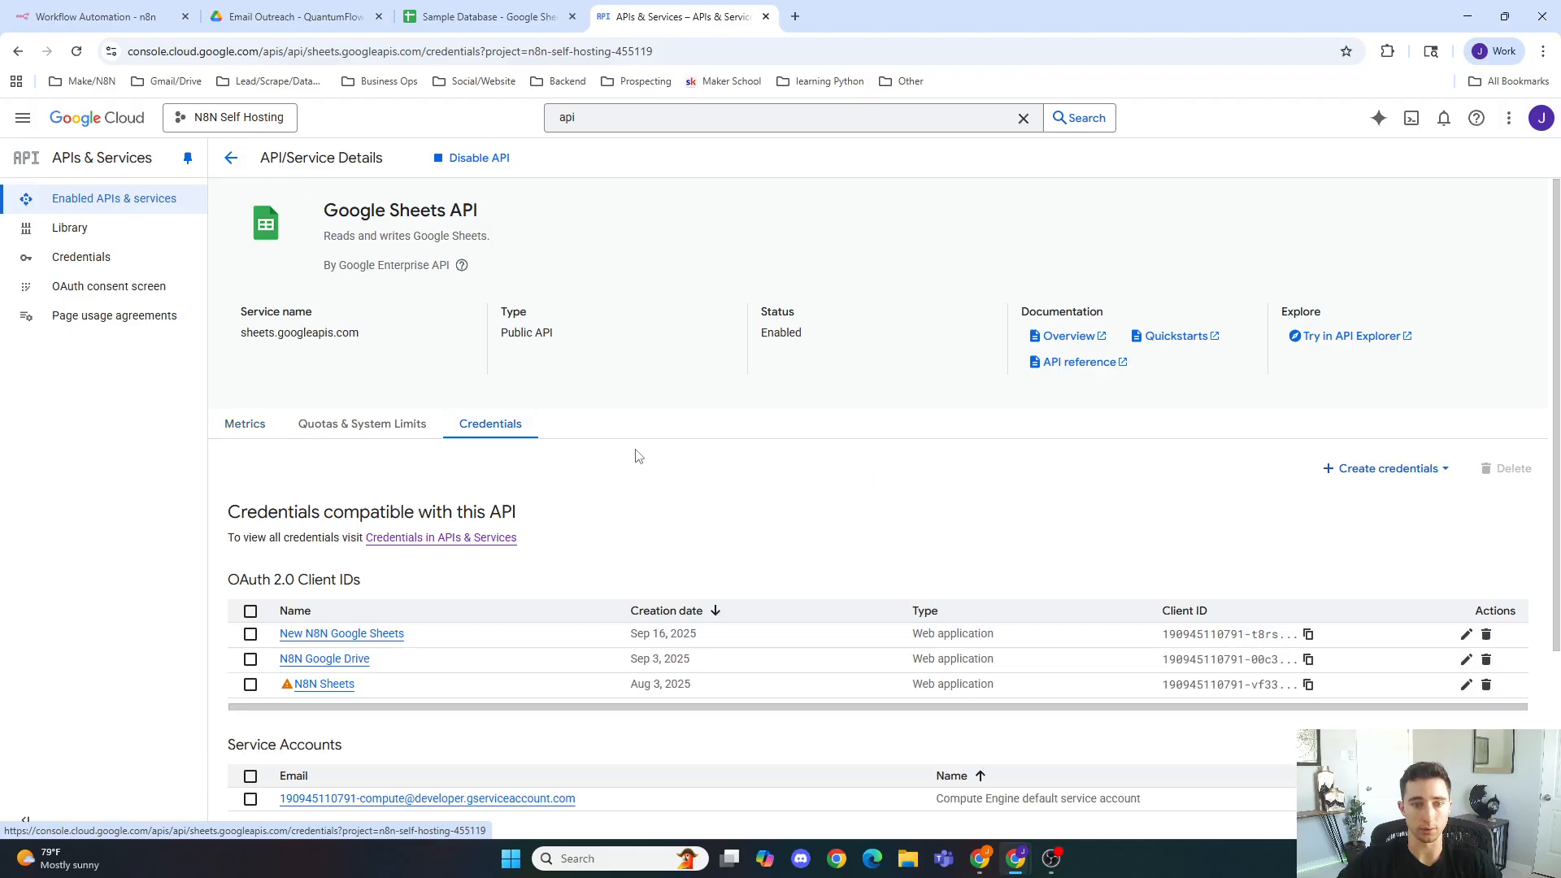
pyautogui.scroll(-2, 642, 441)
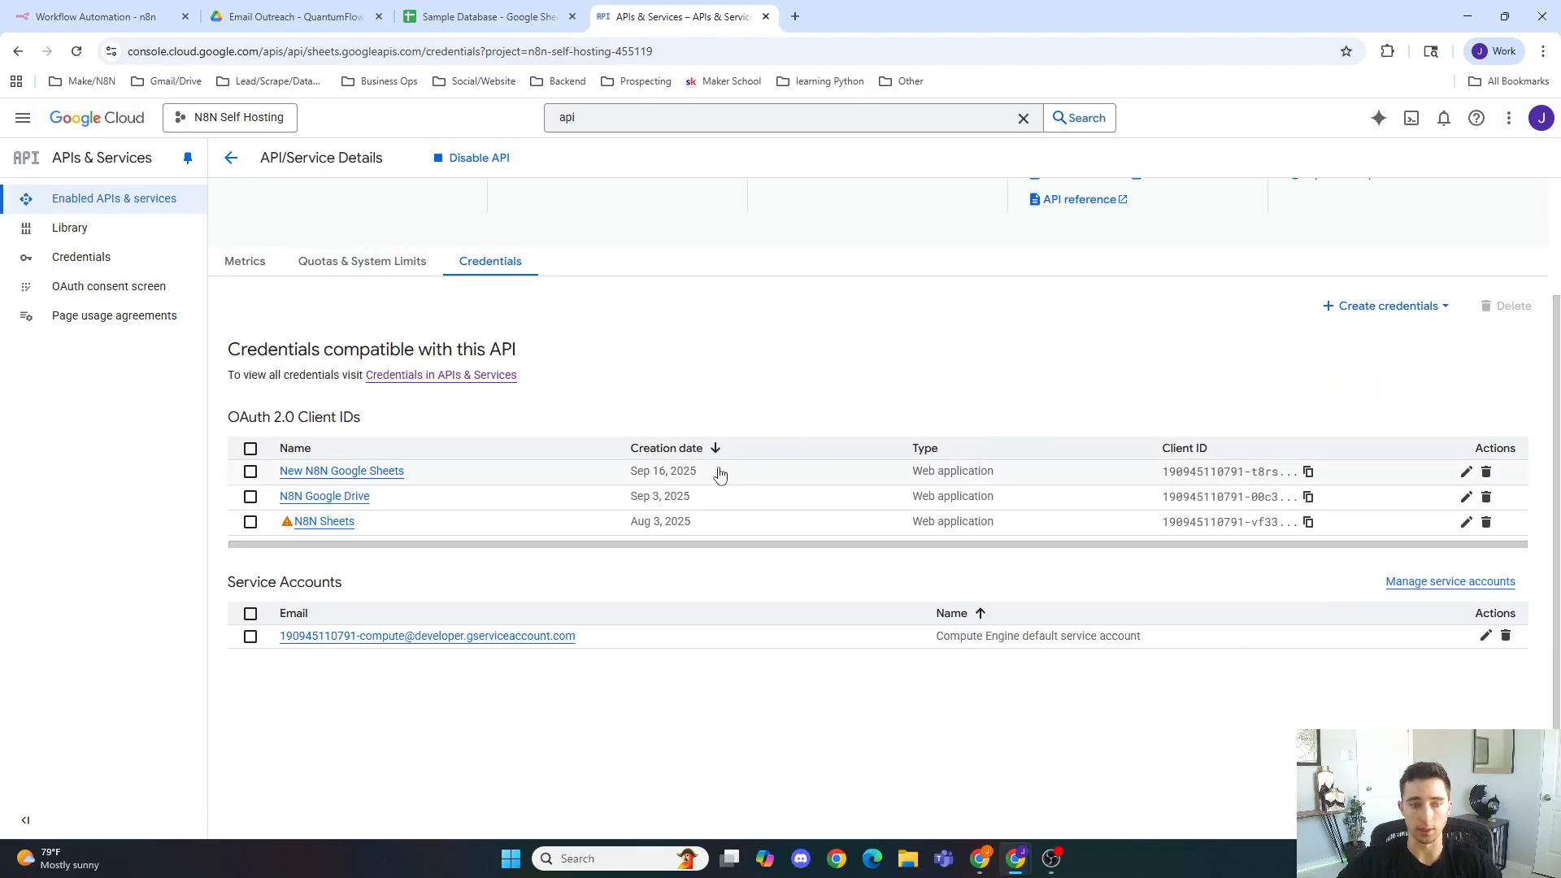
# Step: Start creating an OAuth client ID with application type Web application and name Web client 4
pyautogui.click(1363, 308)
pyautogui.click(1266, 355)
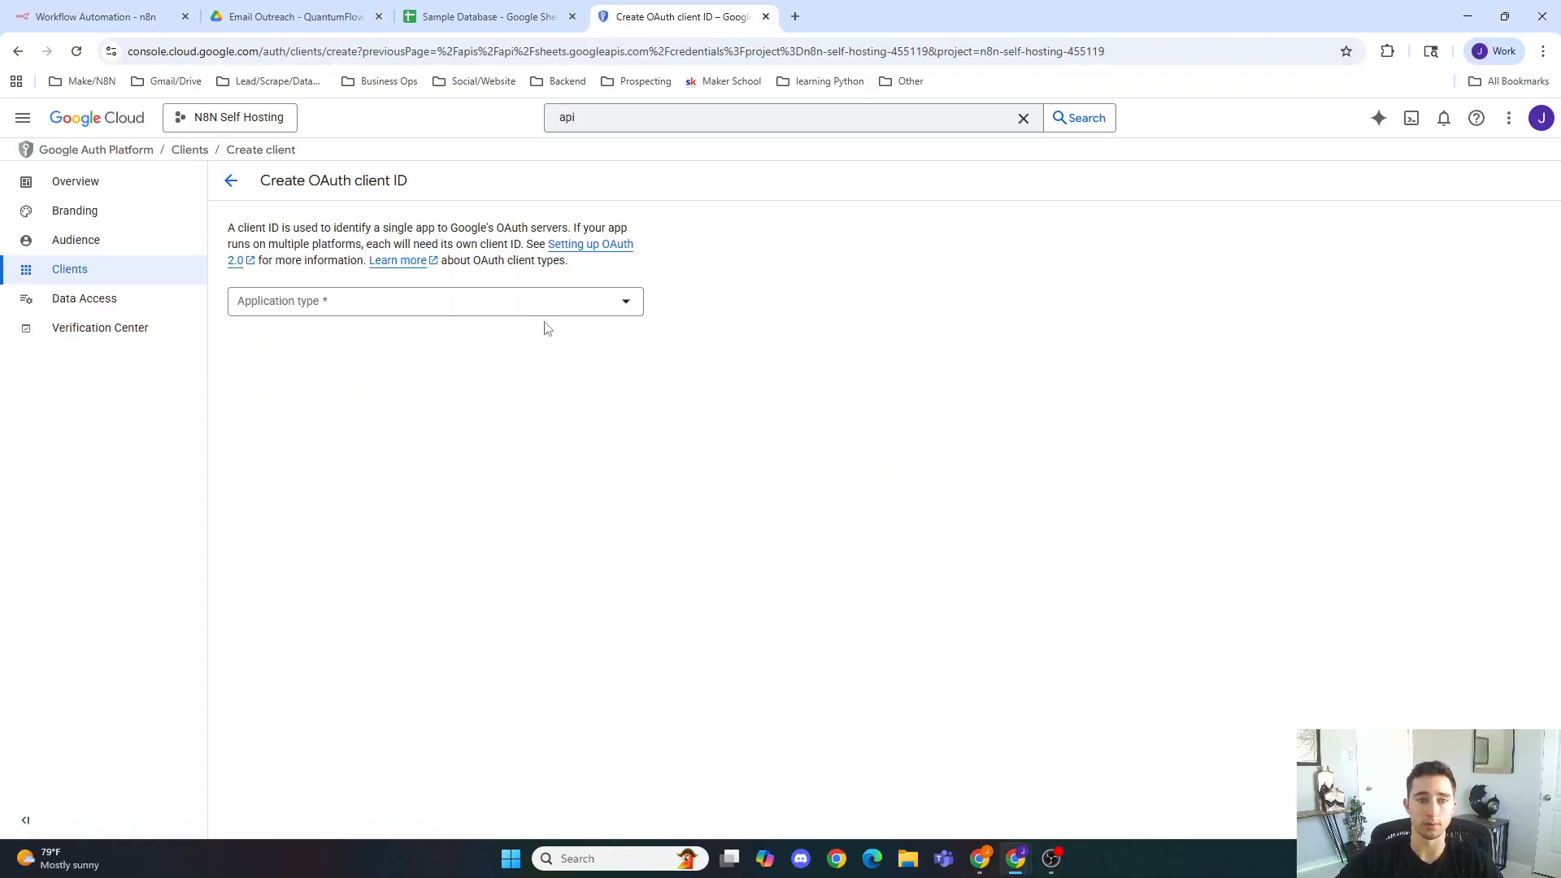
pyautogui.click(553, 301)
pyautogui.click(515, 309)
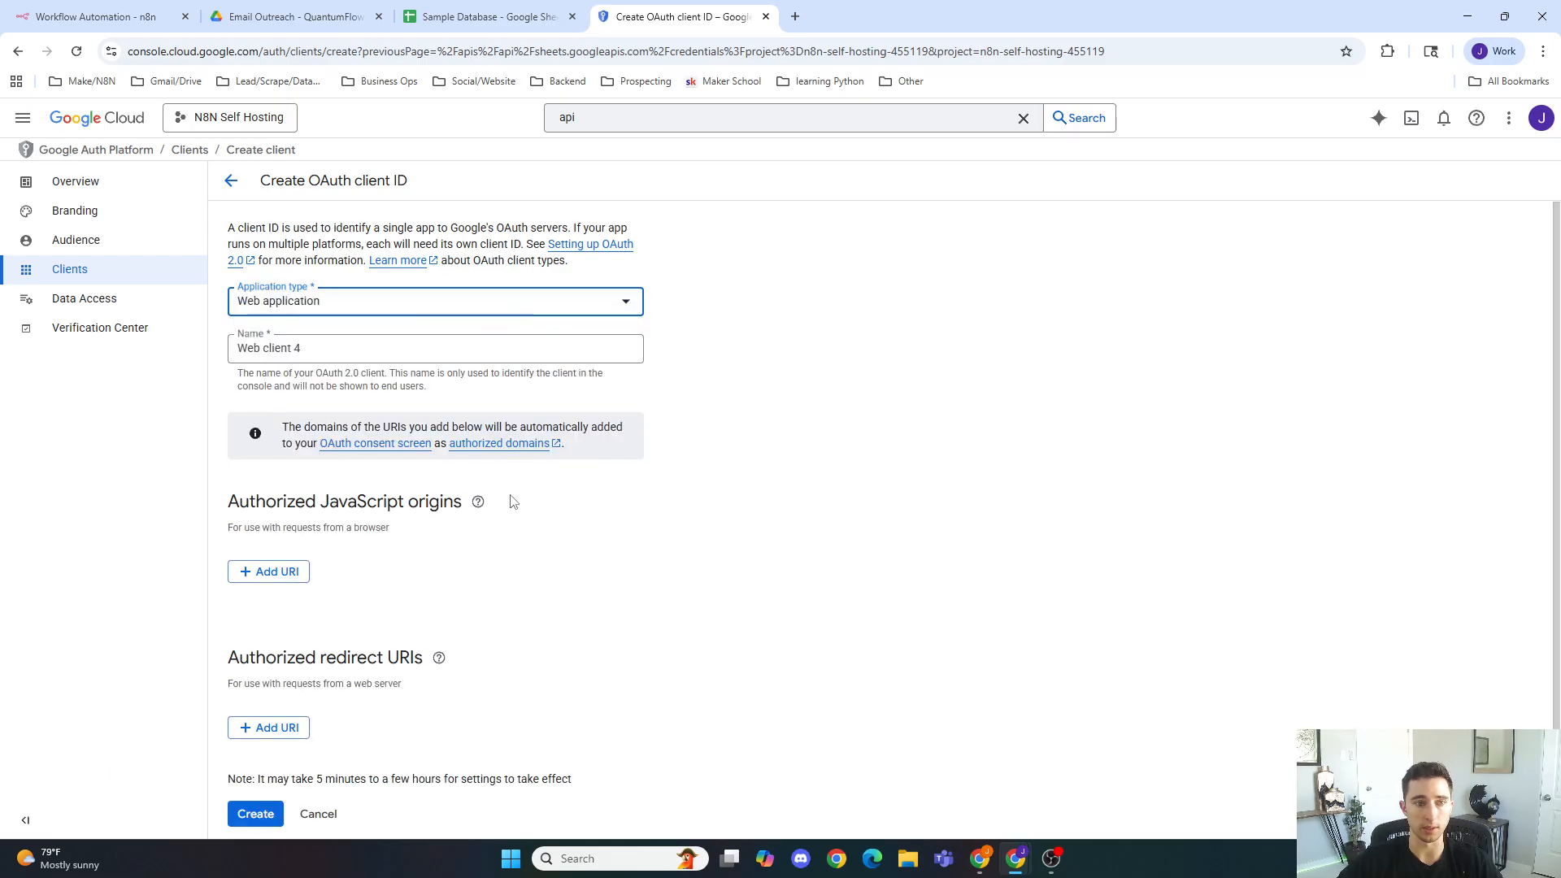
pyautogui.scroll(-1, 533, 545)
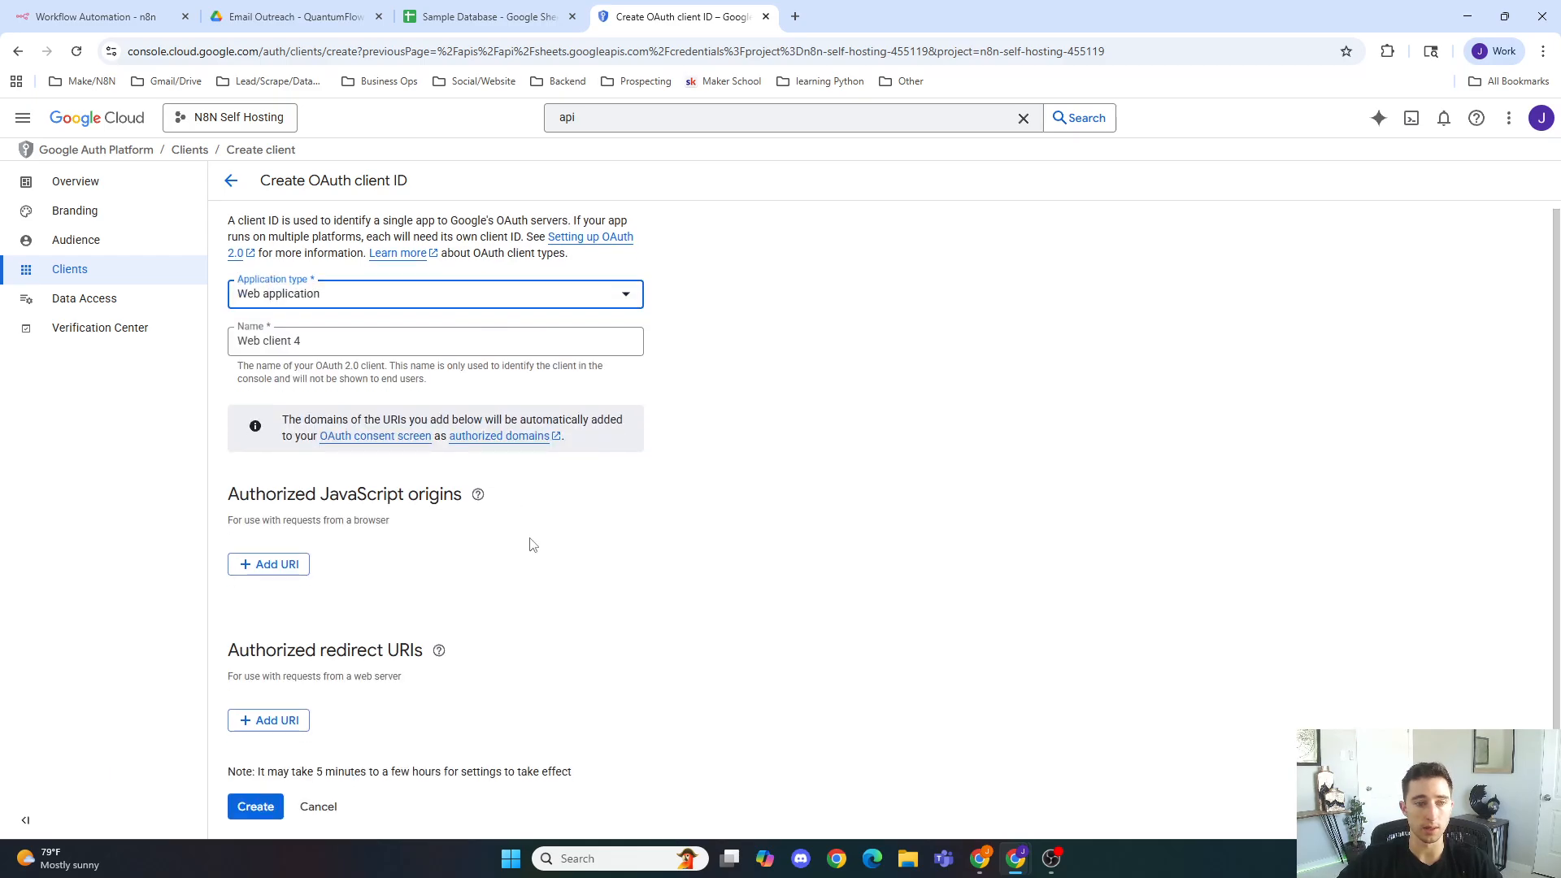
pyautogui.tripleClick(348, 344)
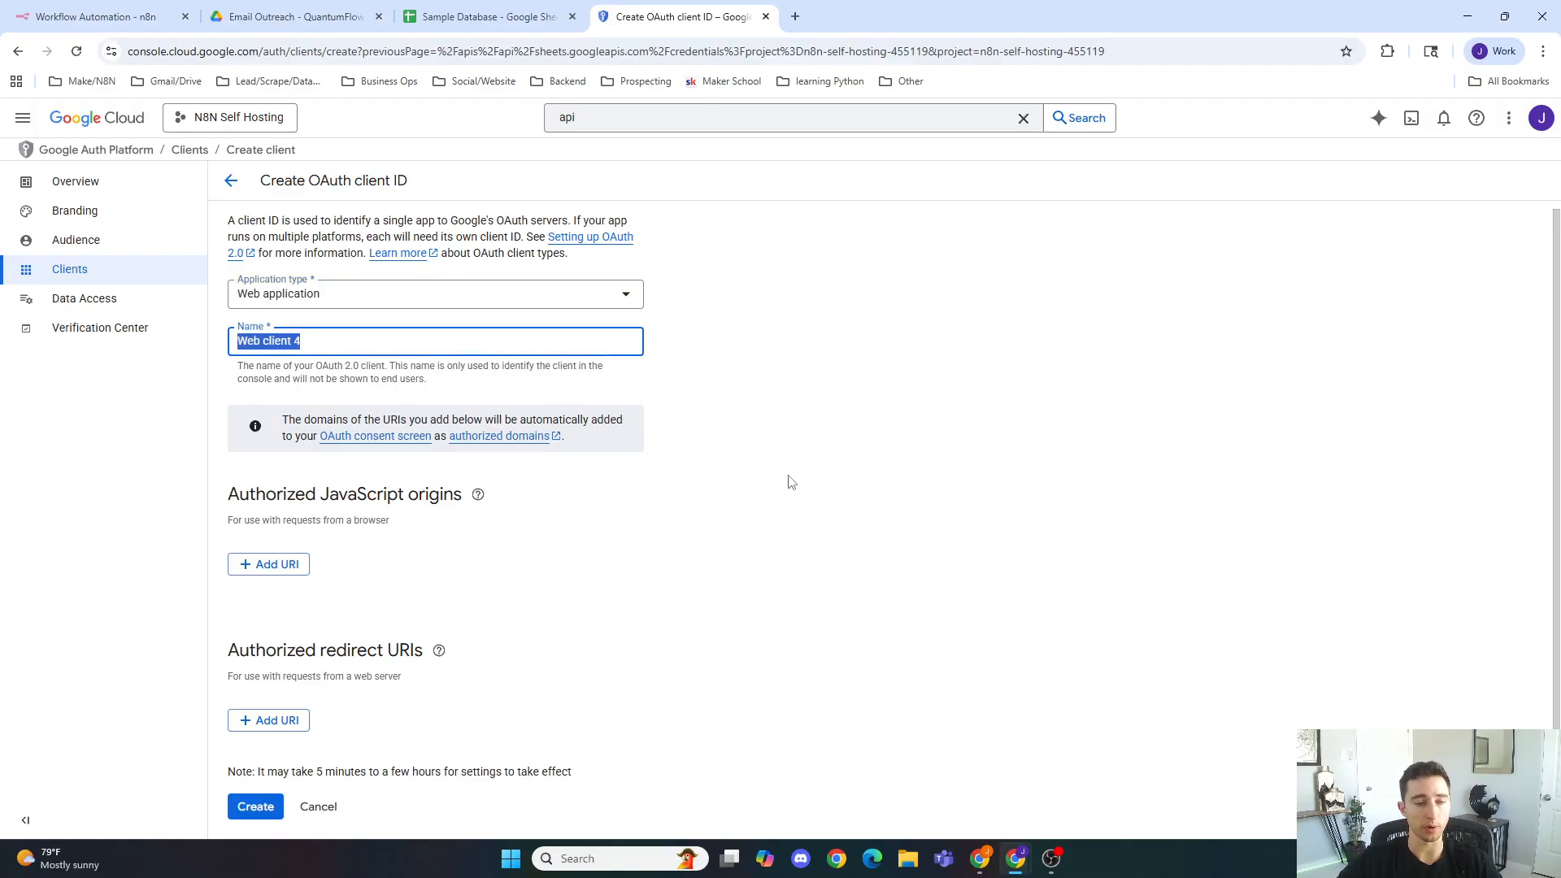
pyautogui.click(734, 445)
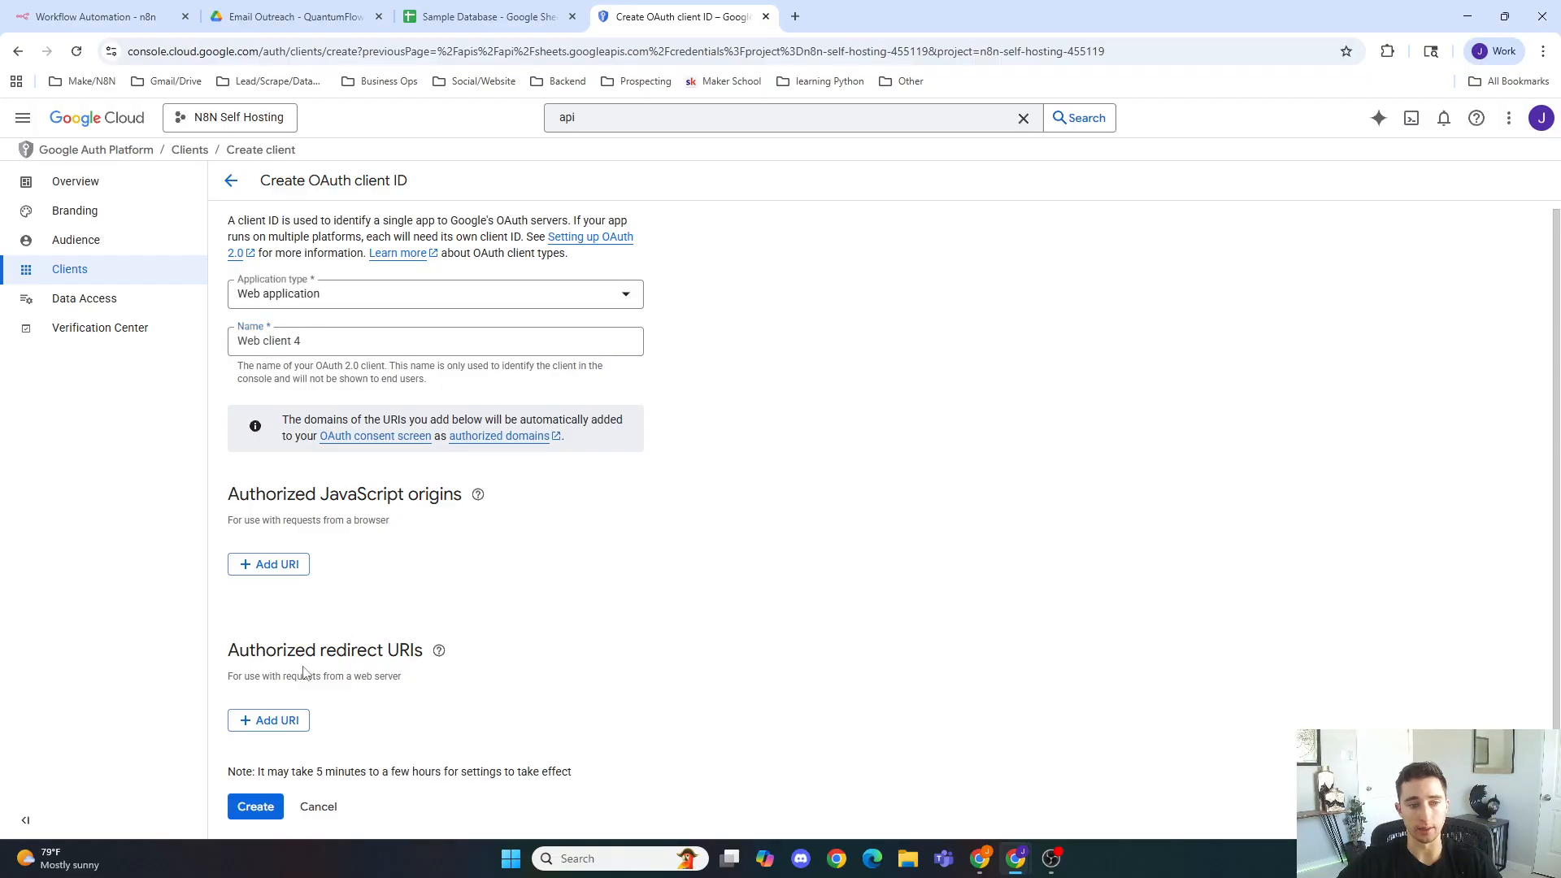
# Step: Copy the n8n OAuth redirect URL from the credential dialog and add it as an authorized redirect URI
pyautogui.click(286, 720)
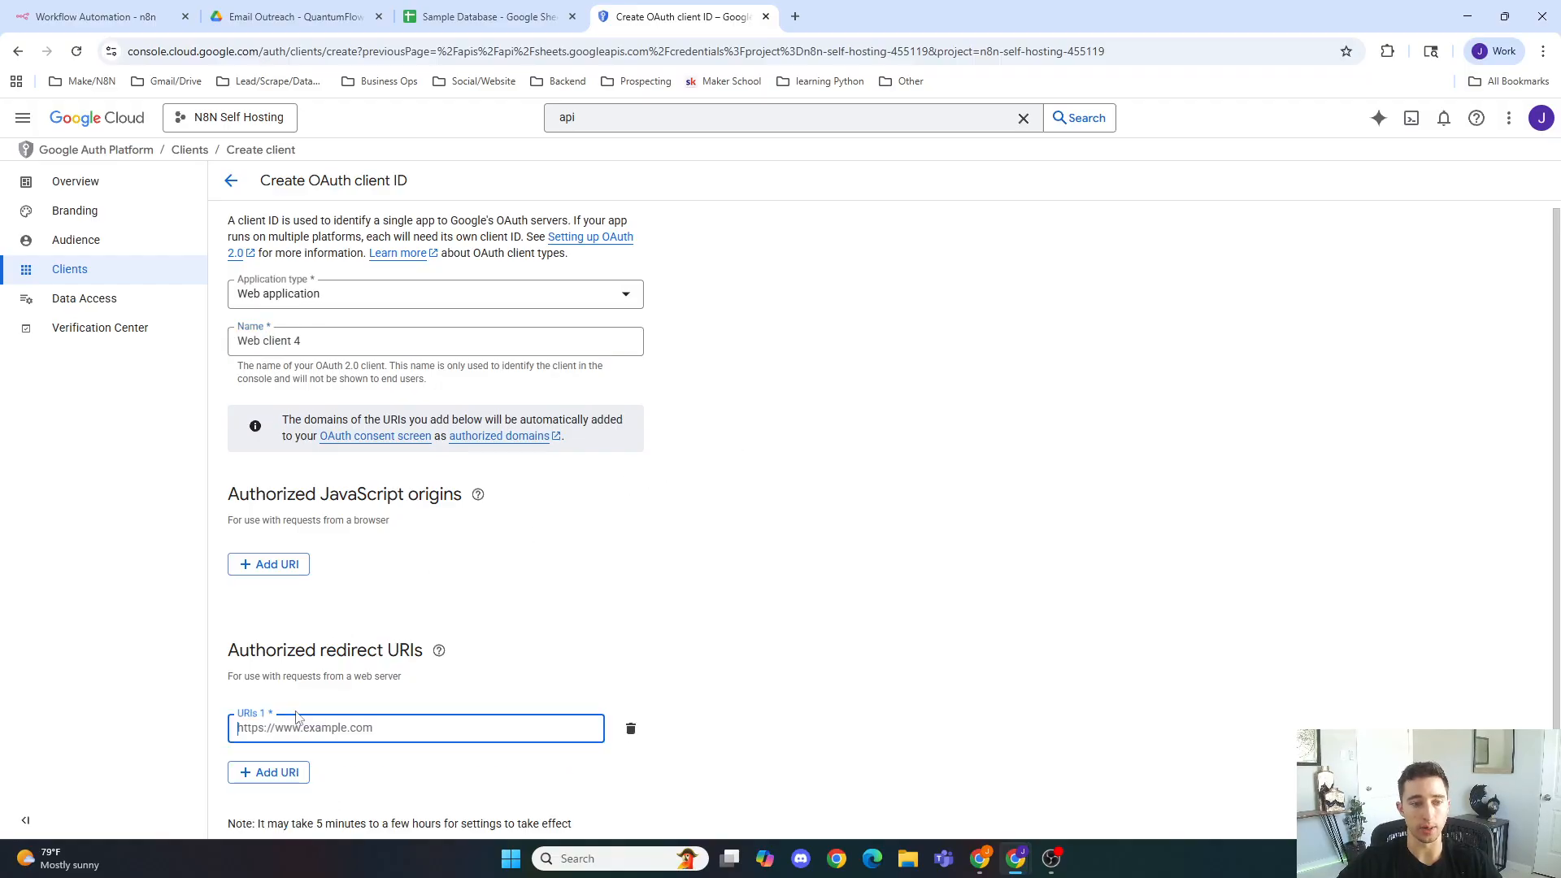
pyautogui.click(117, 10)
pyautogui.click(547, 443)
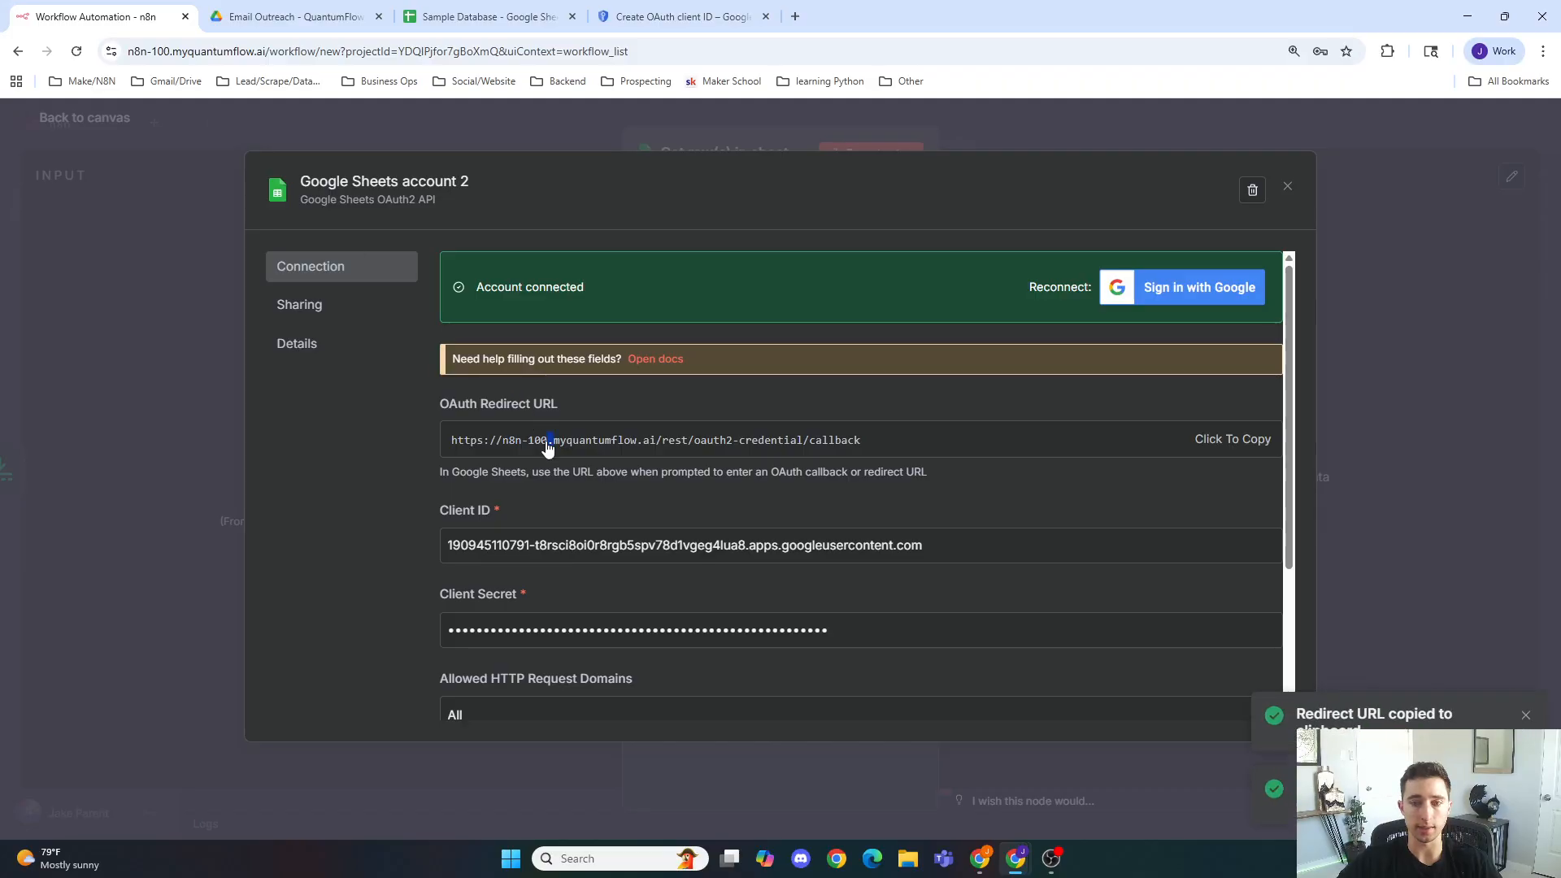
pyautogui.click(619, 16)
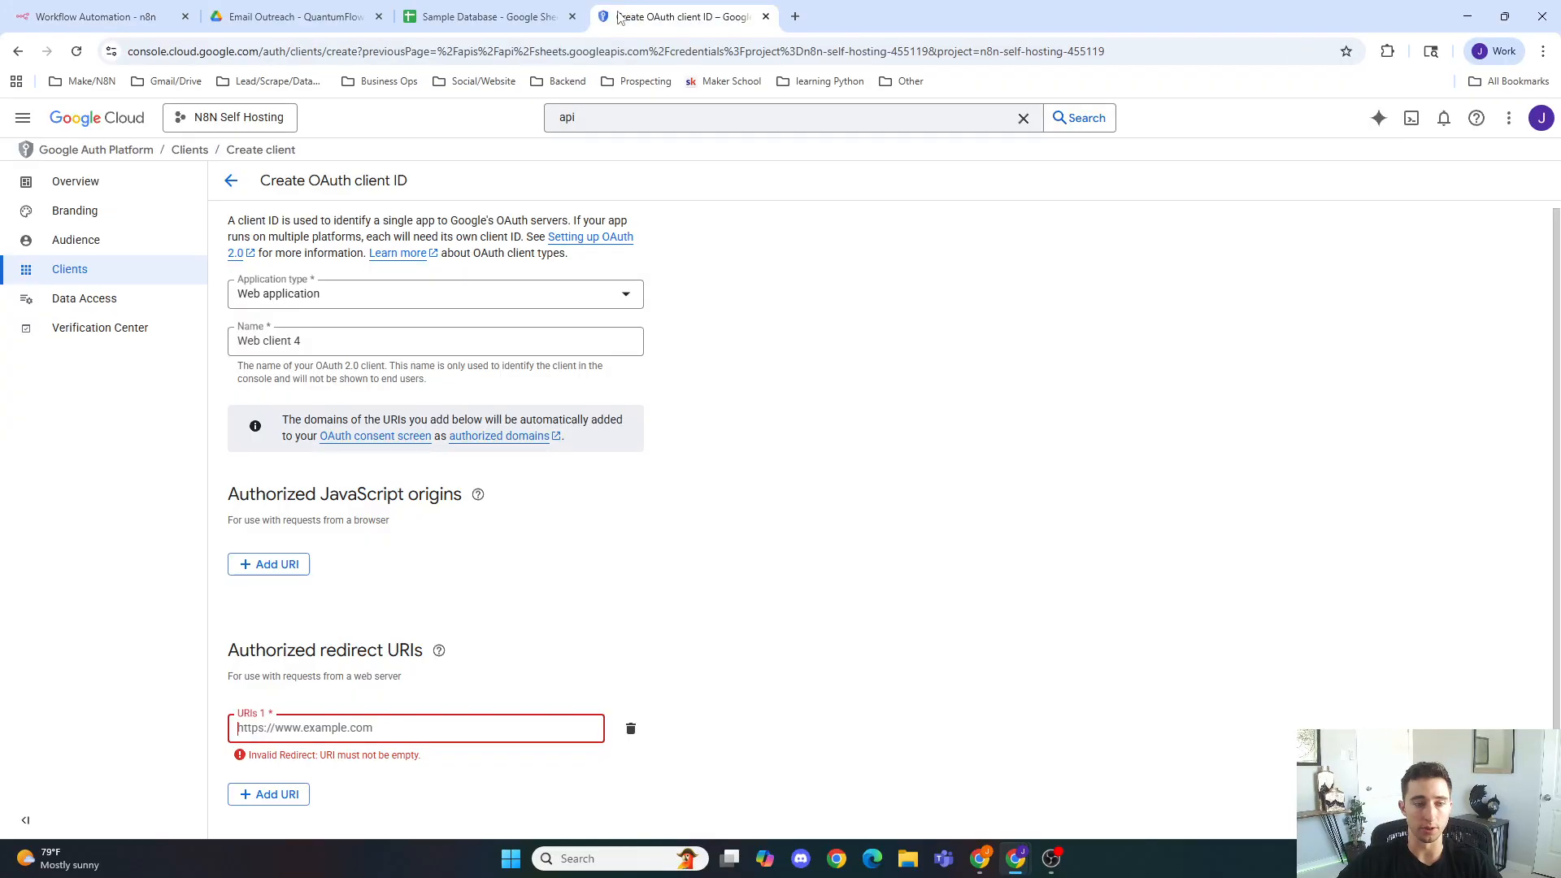
pyautogui.hotkey('ctrl', 'v')
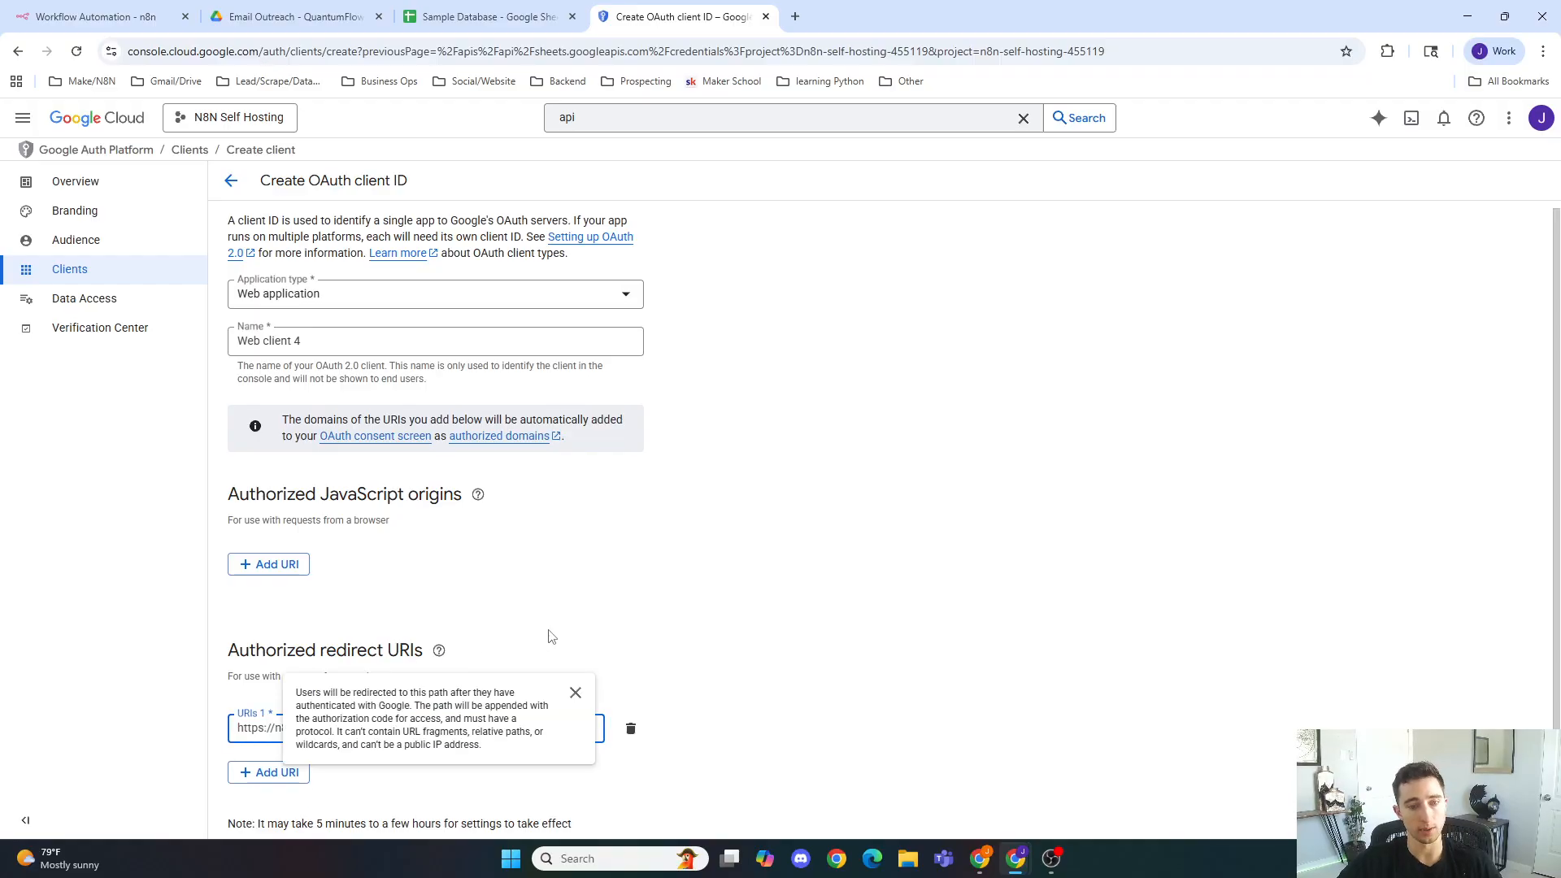
pyautogui.click(627, 582)
pyautogui.scroll(-1, 582, 558)
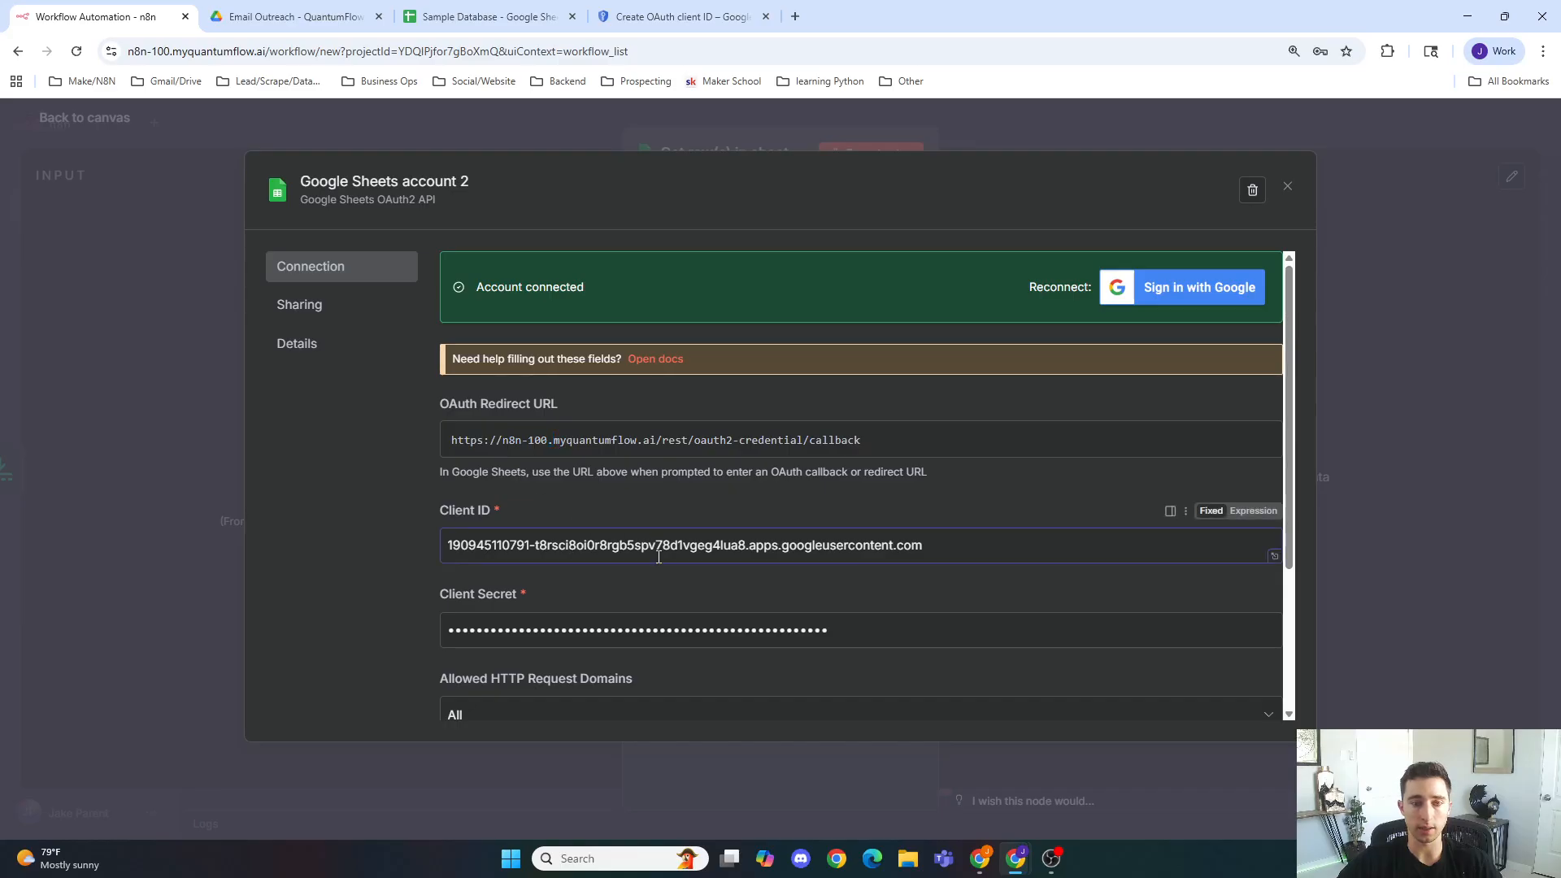
# Step: Close the Google Sheets account 2 credential dialog to return to the Get row(s) in sheet node
pyautogui.click(759, 633)
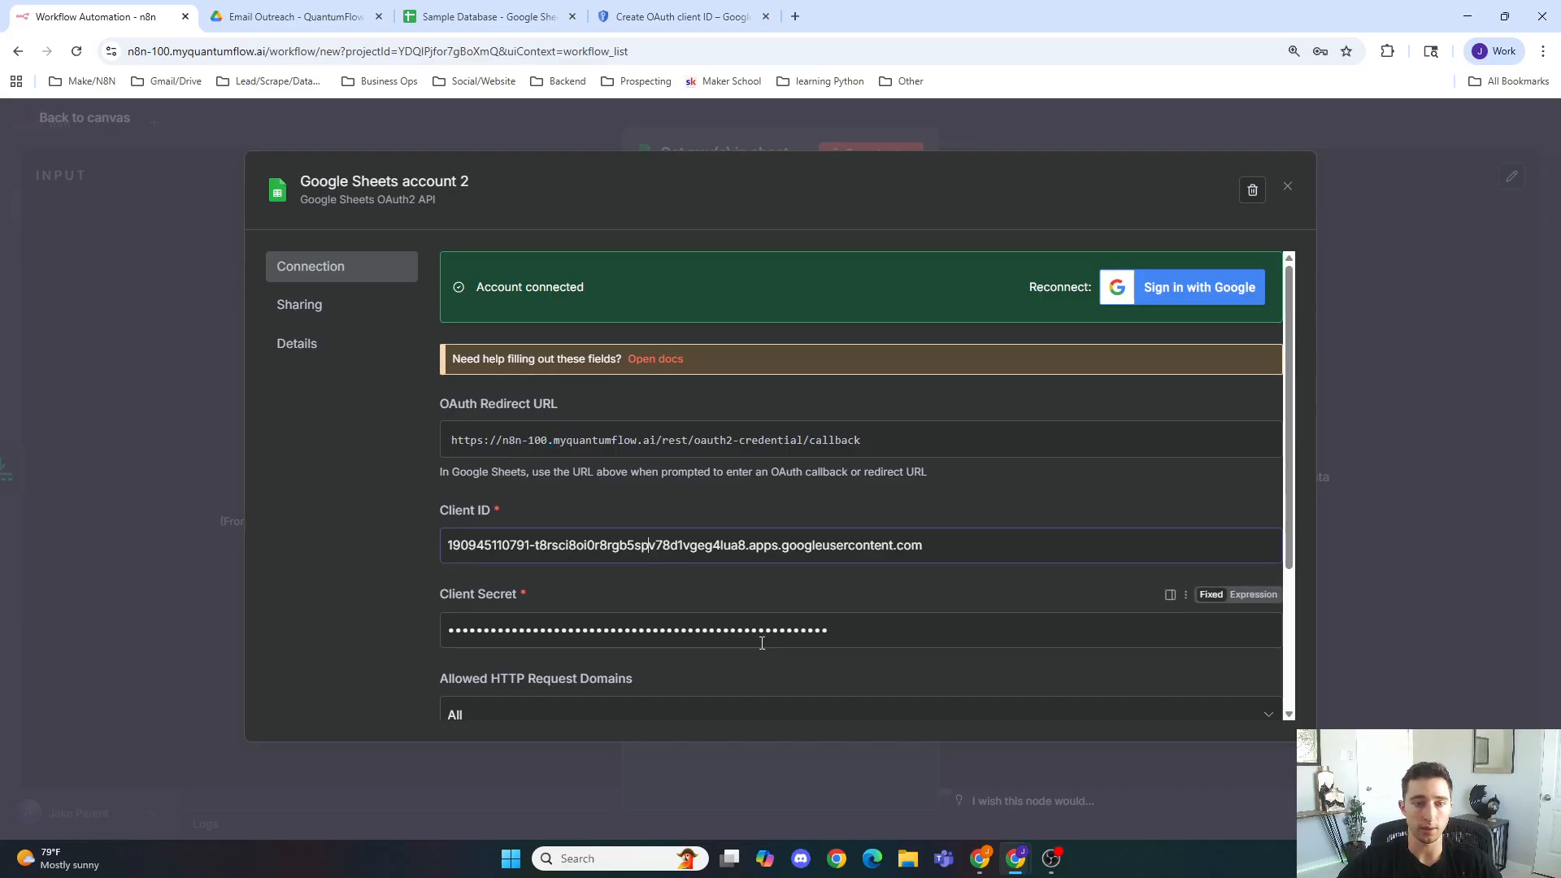
pyautogui.click(751, 597)
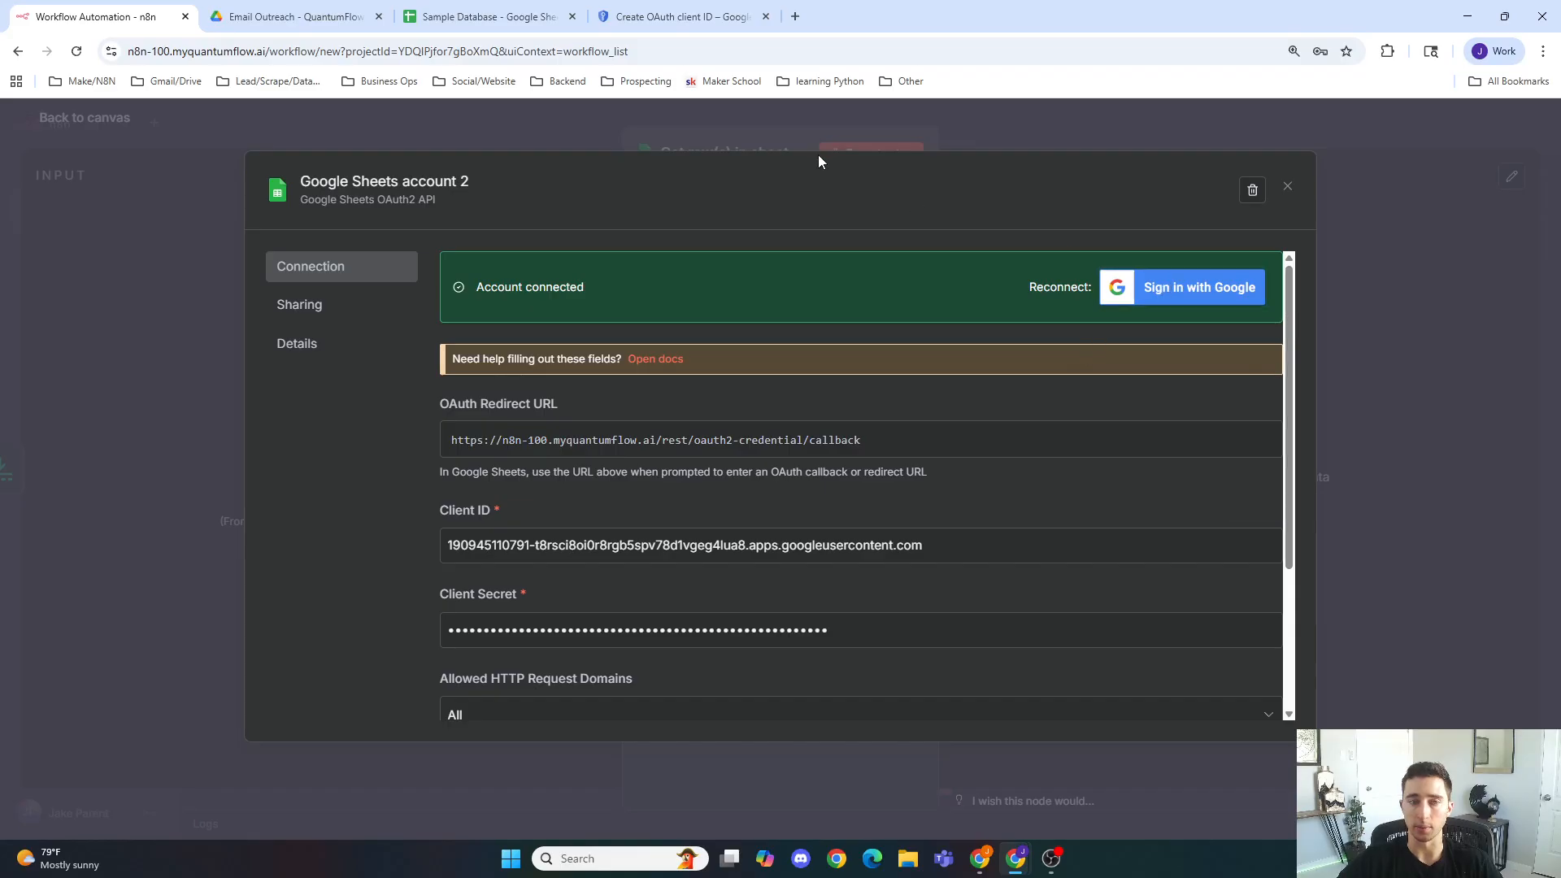
pyautogui.click(822, 129)
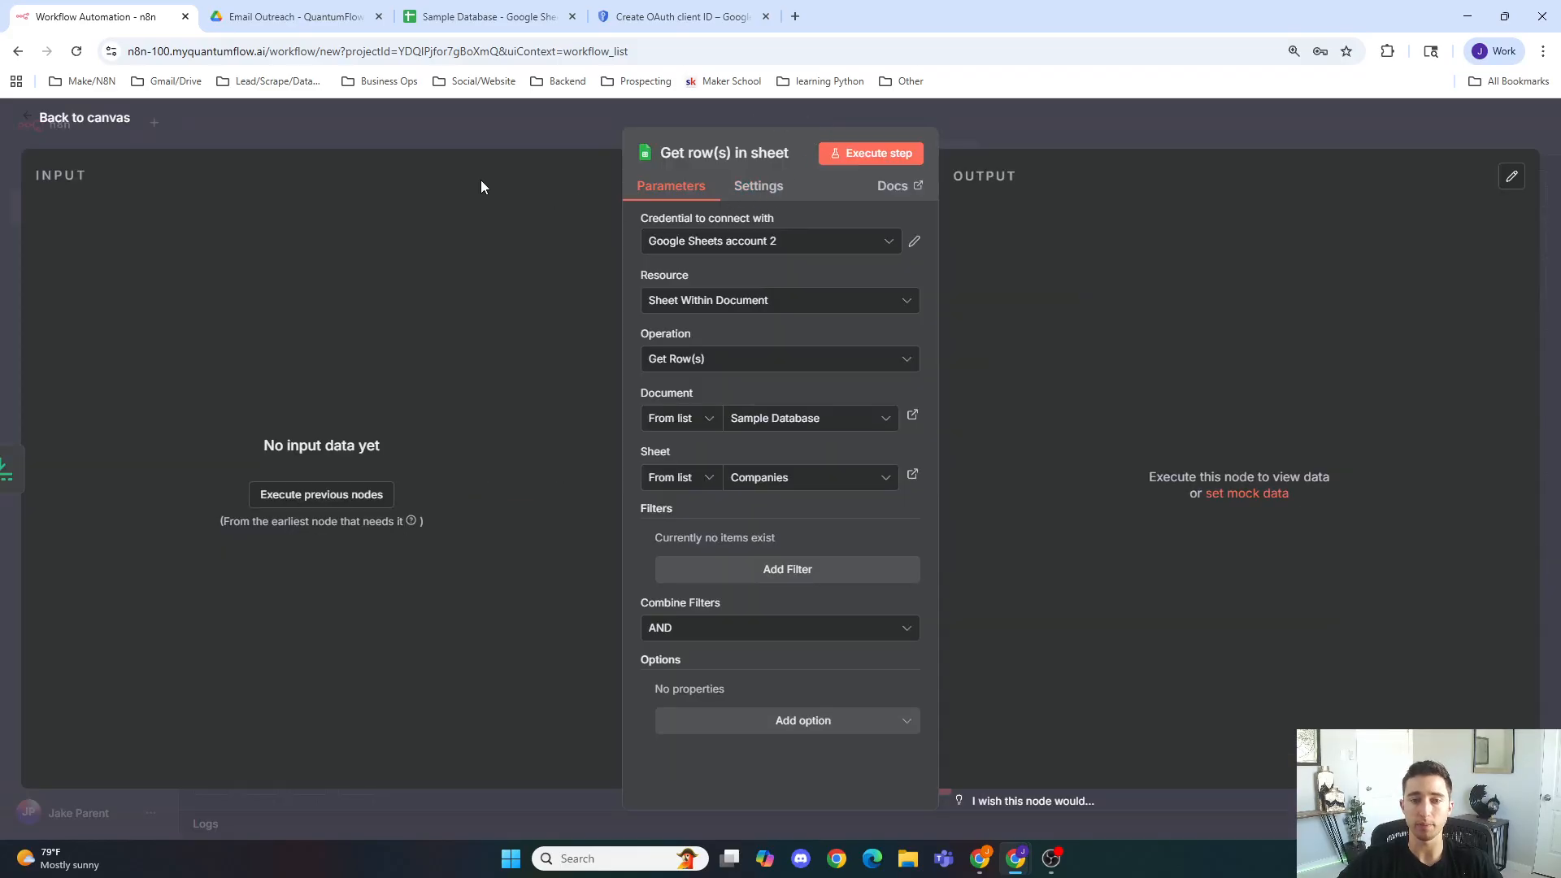
# Step: Close the Create OAuth client ID tab and return from the node editor to the workflow canvas
pyautogui.click(651, 16)
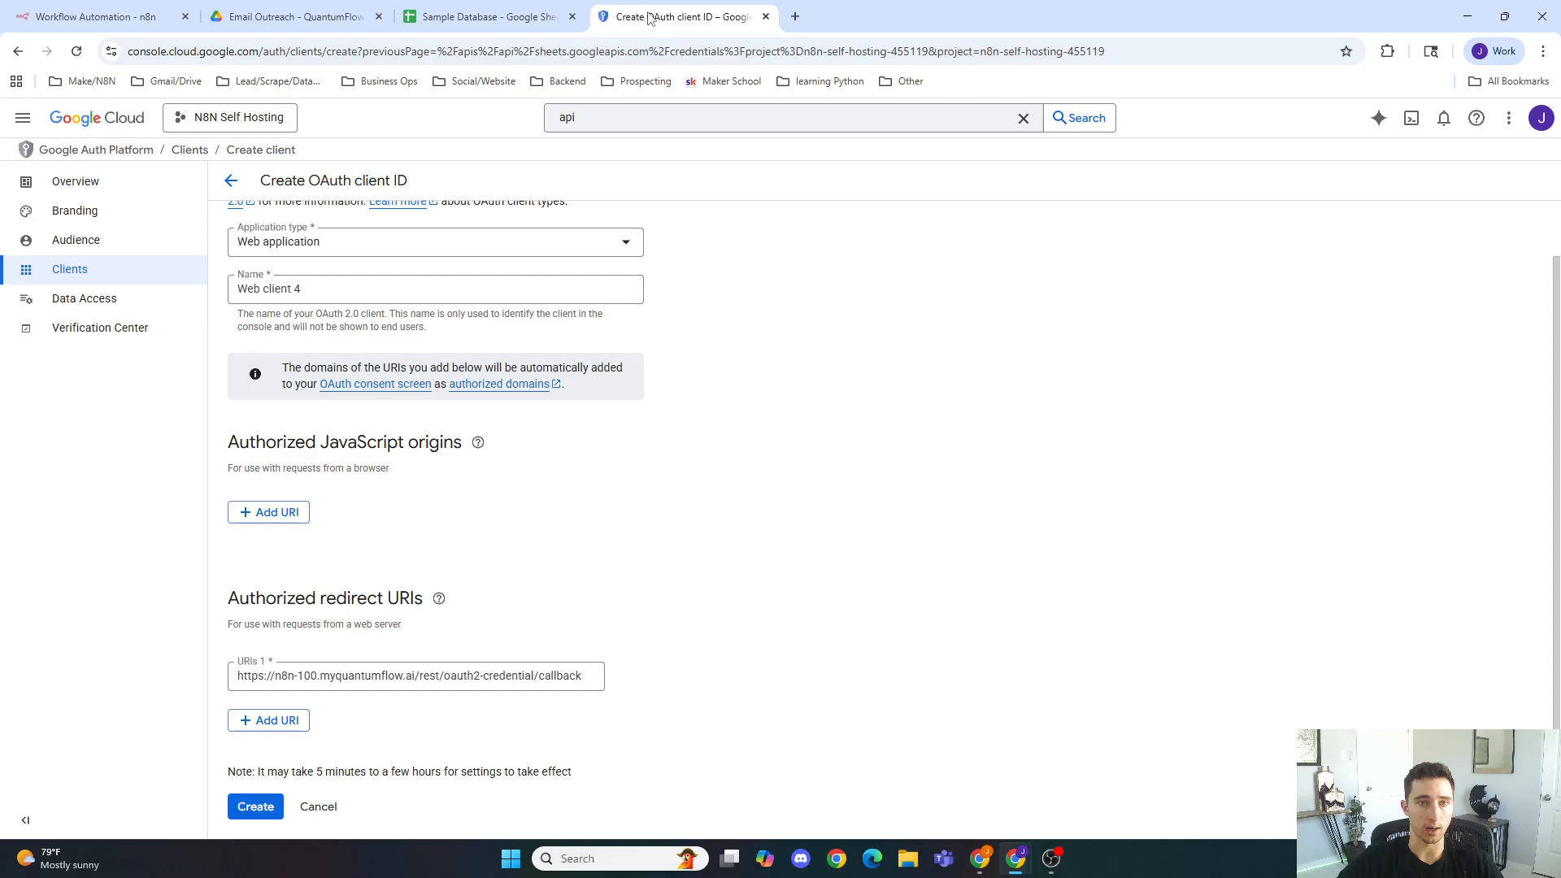
pyautogui.click(765, 16)
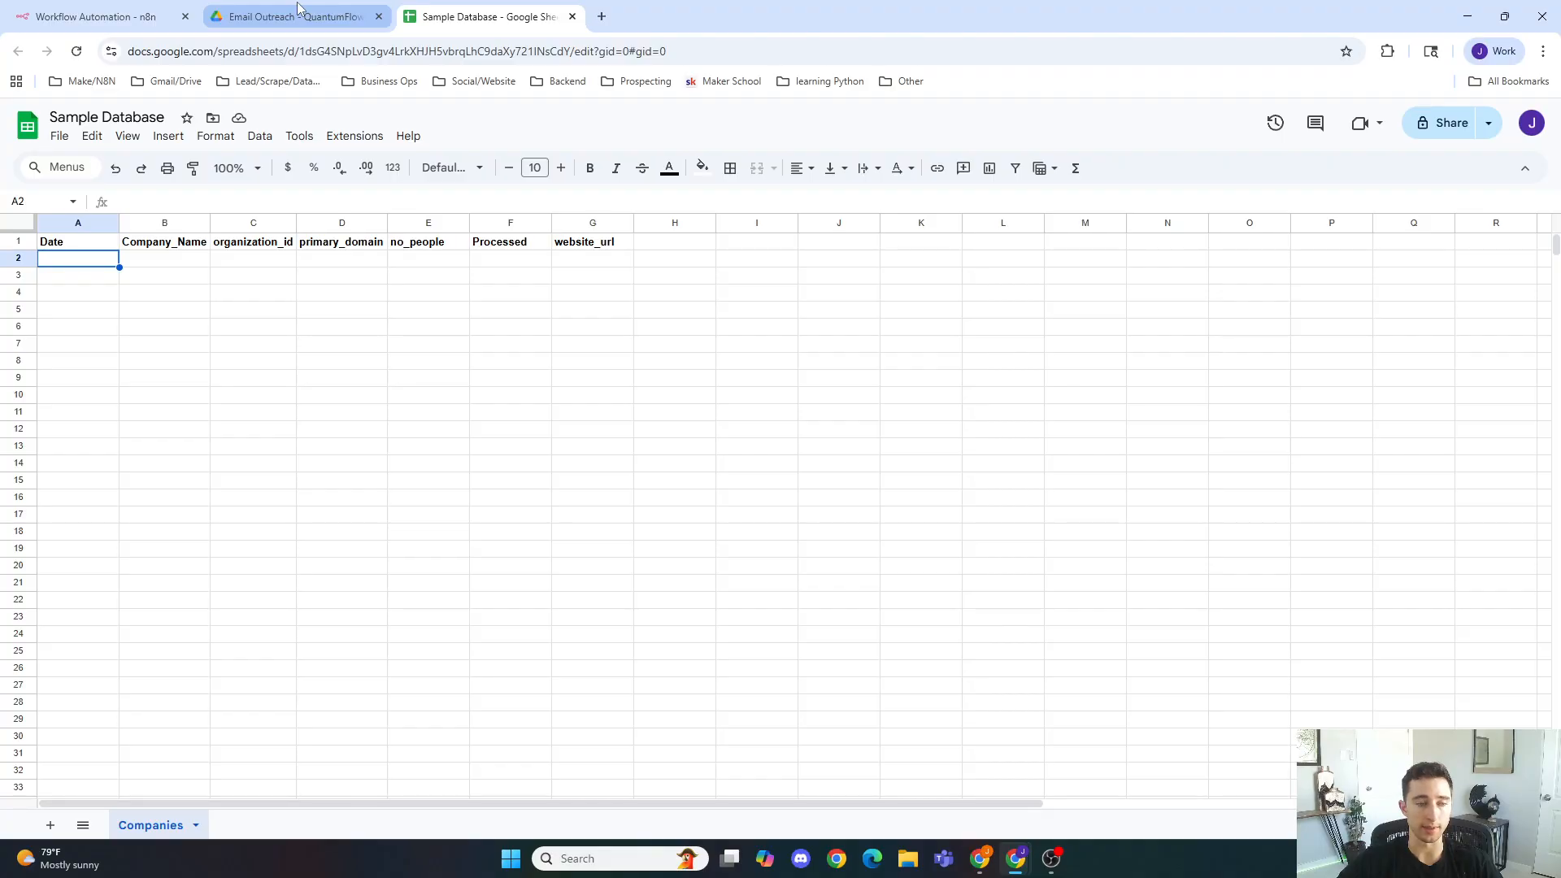
pyautogui.click(92, 15)
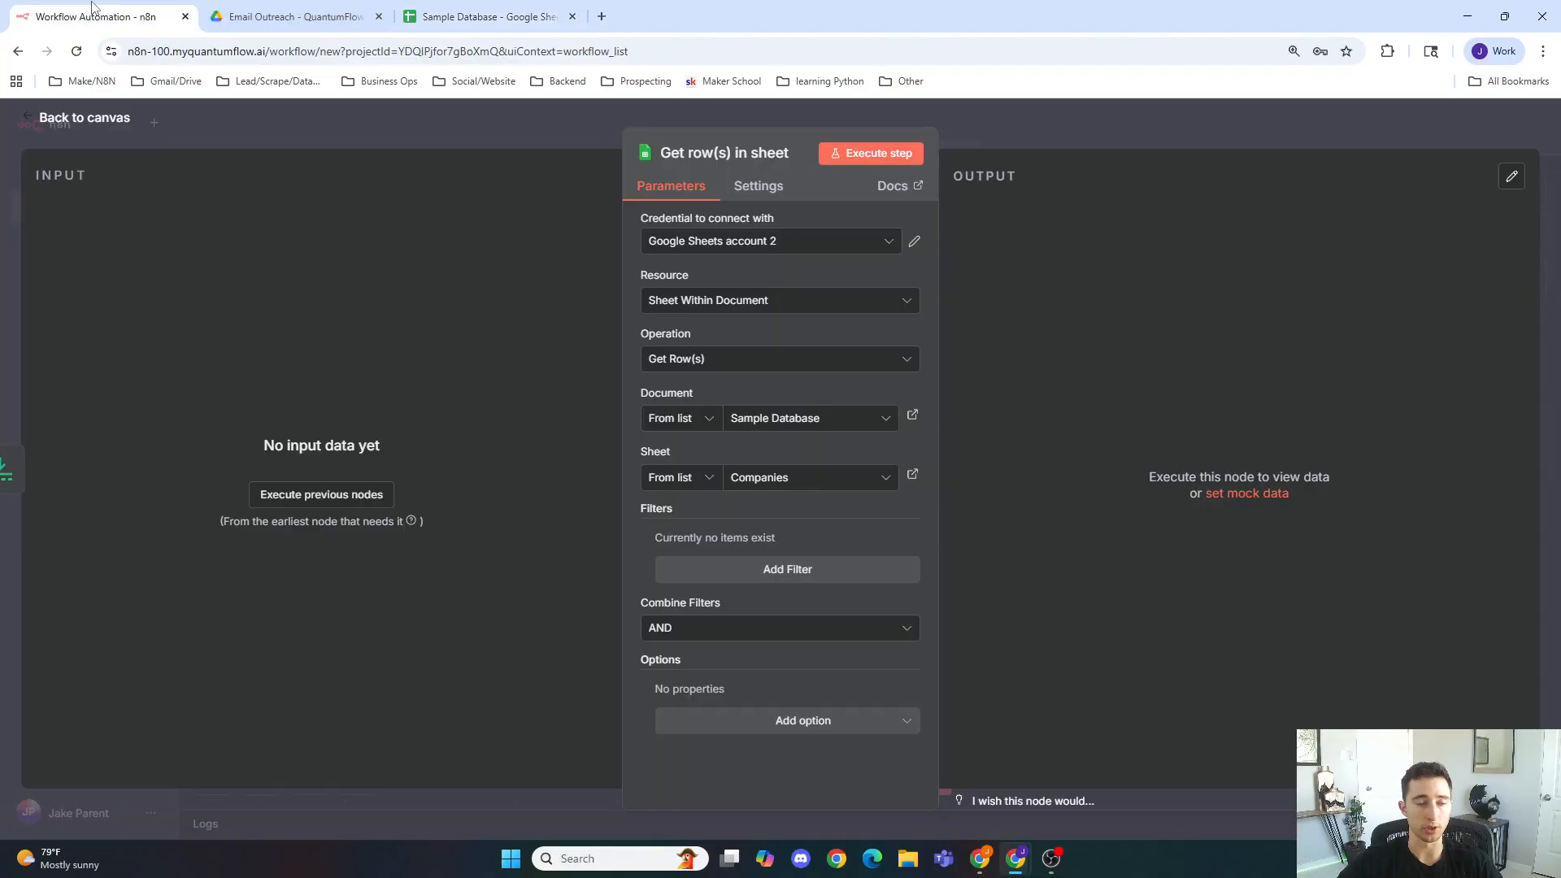
pyautogui.click(556, 137)
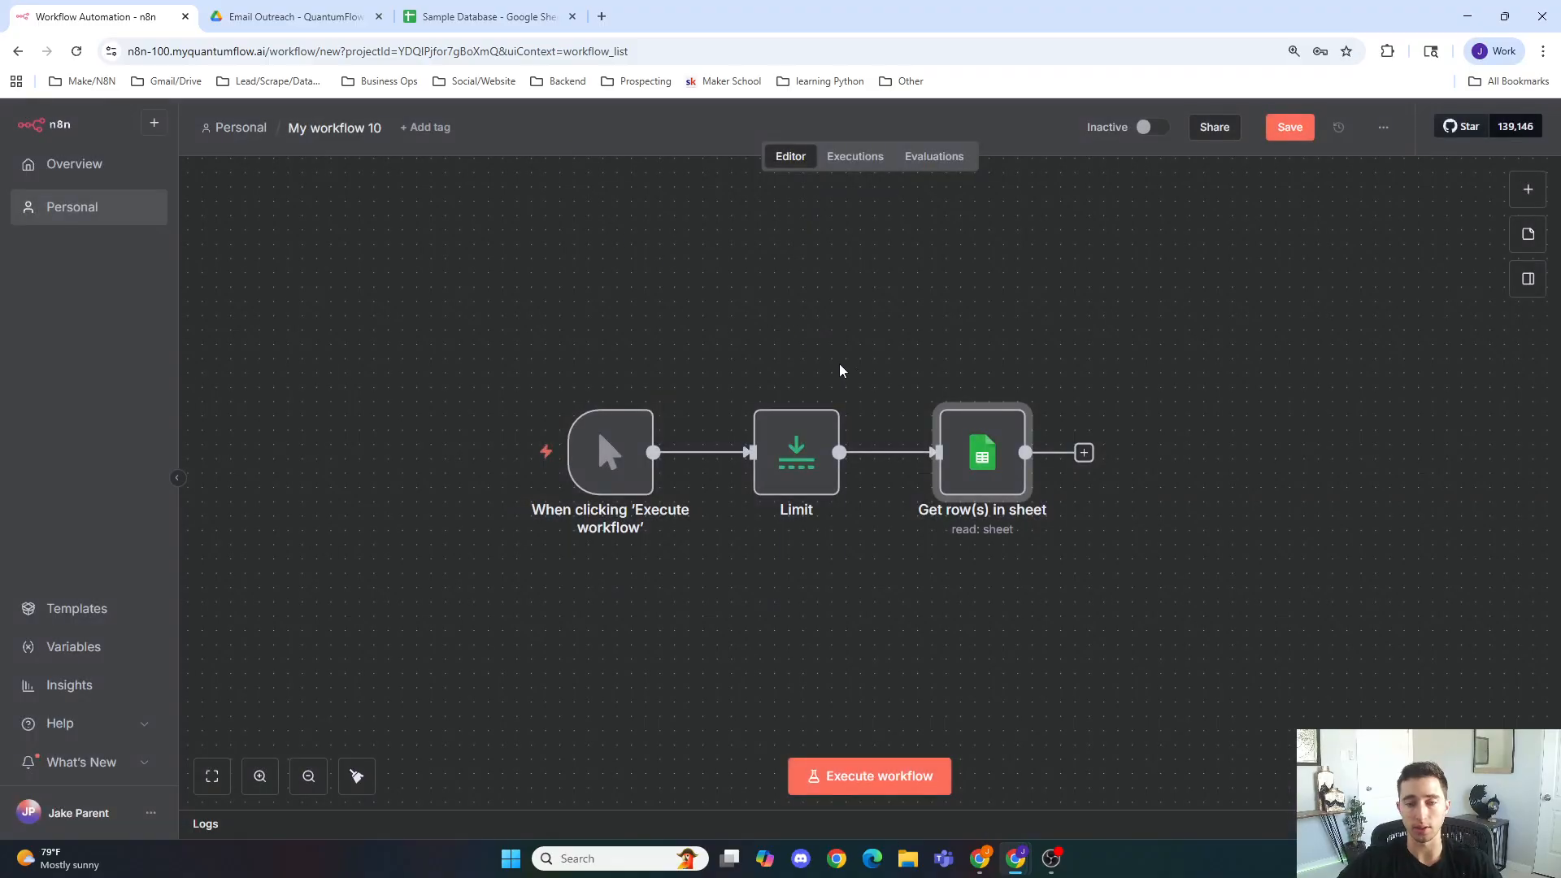
pyautogui.moveTo(1192, 487); pyautogui.dragTo(958, 484)
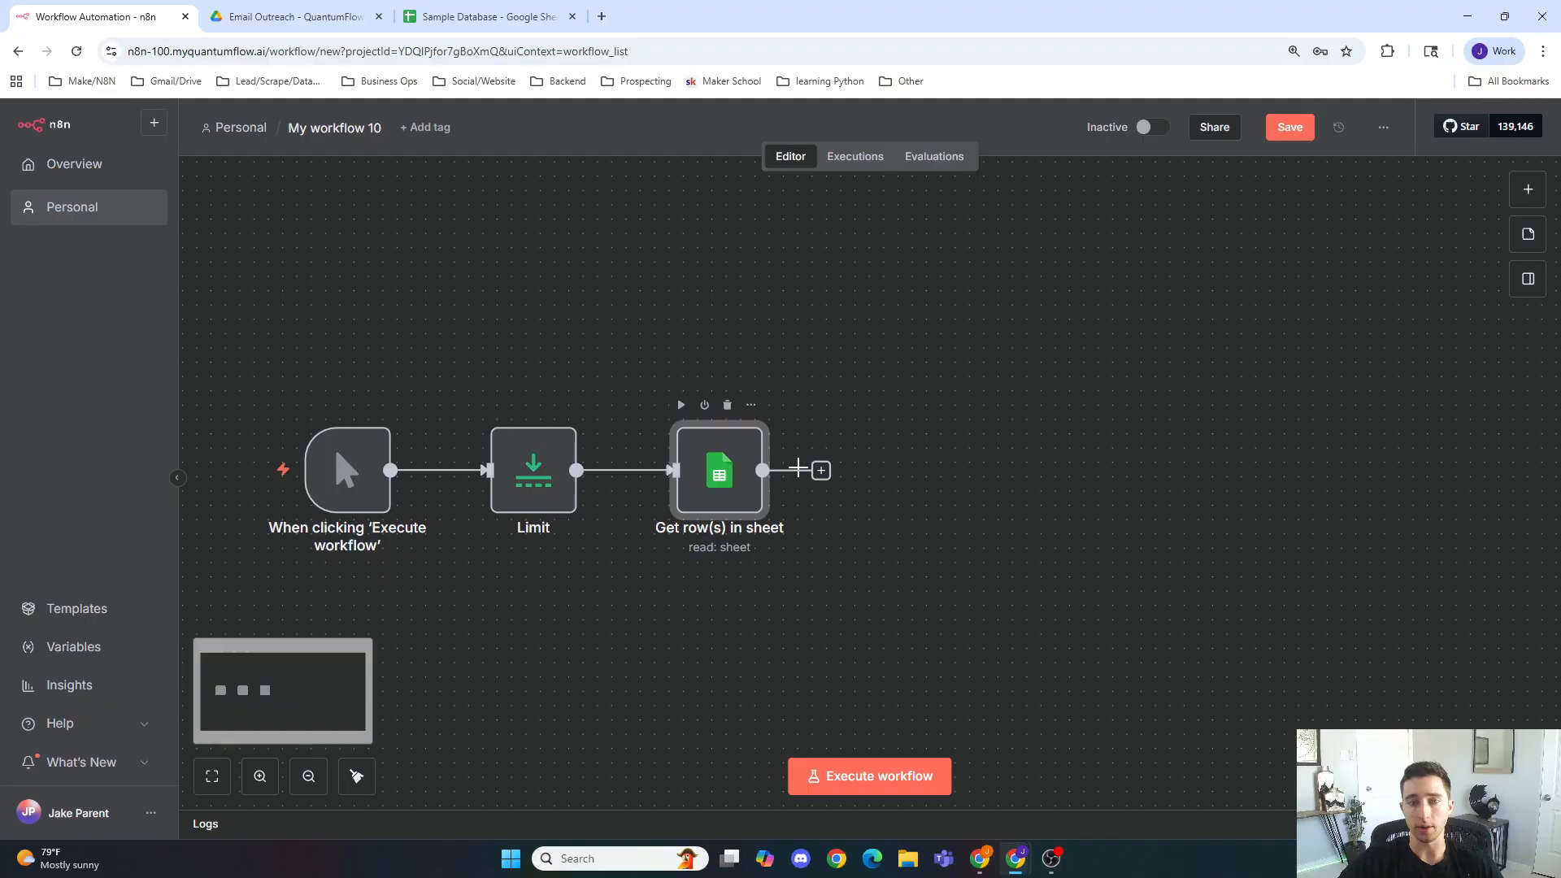
# Step: Add a Code in JavaScript node after the Get row(s) in sheet node
pyautogui.click(821, 472)
pyautogui.write('code')
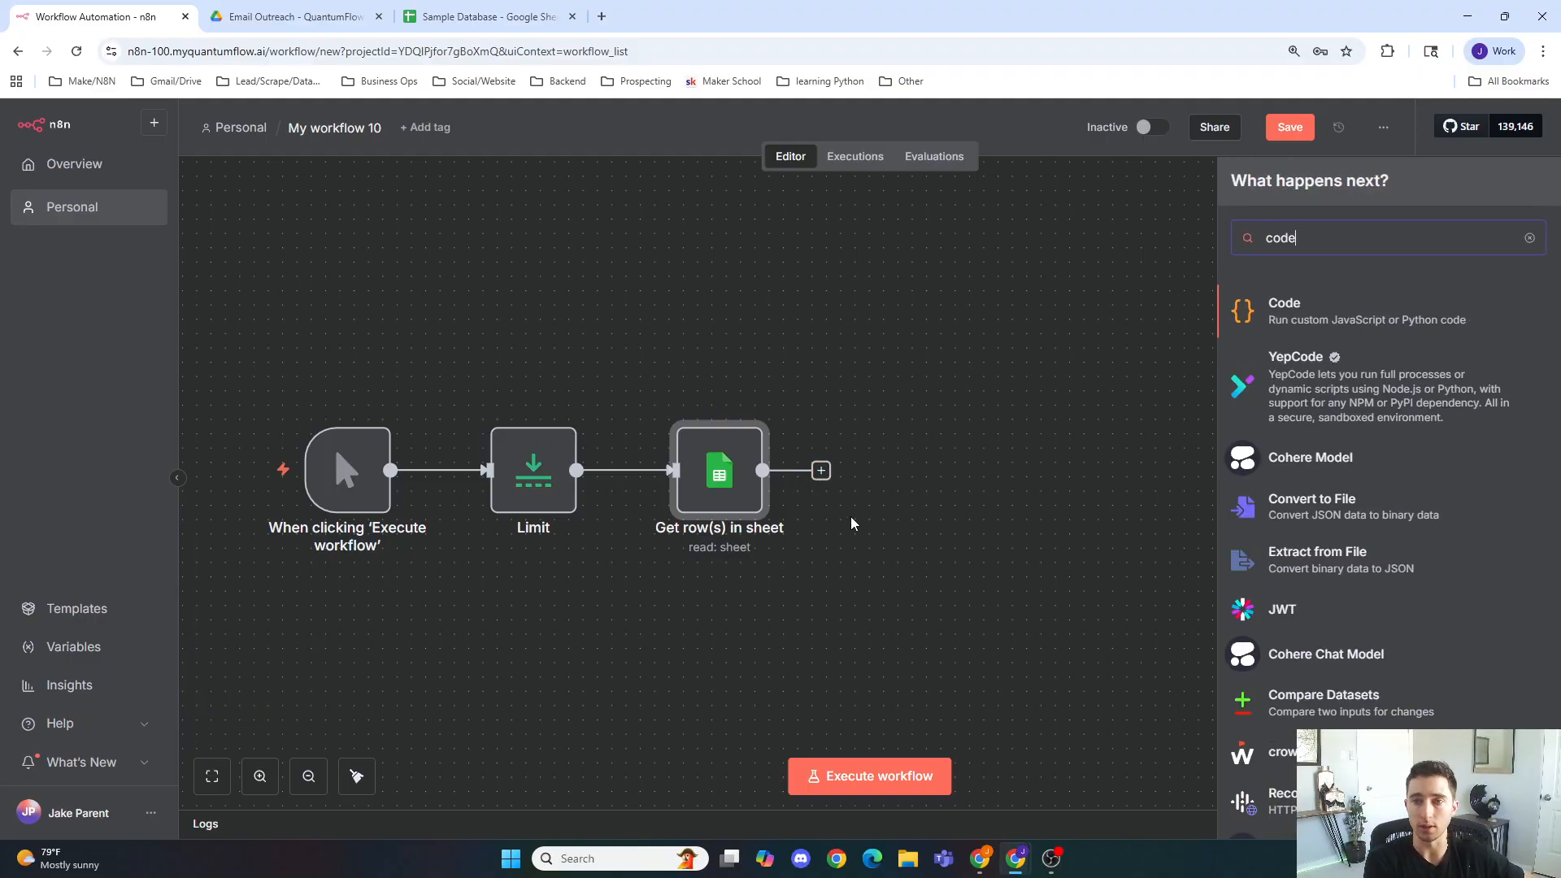
pyautogui.press('Return')
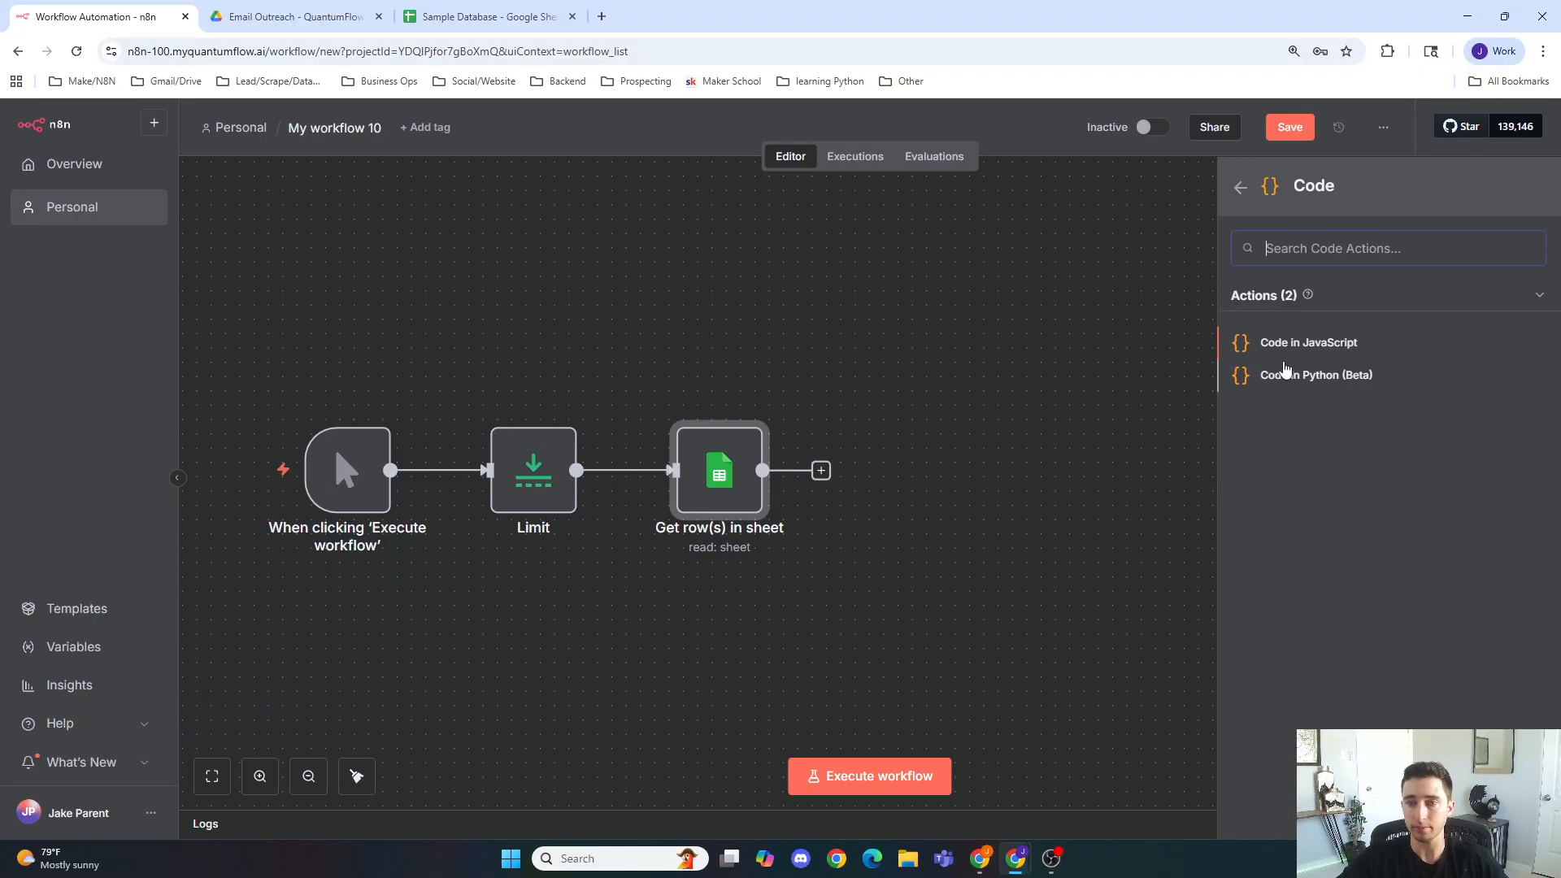
pyautogui.click(1299, 342)
# Step: Replace the default code with the pasted seed script that returns one default item when the sheet is empty
pyautogui.click(895, 422)
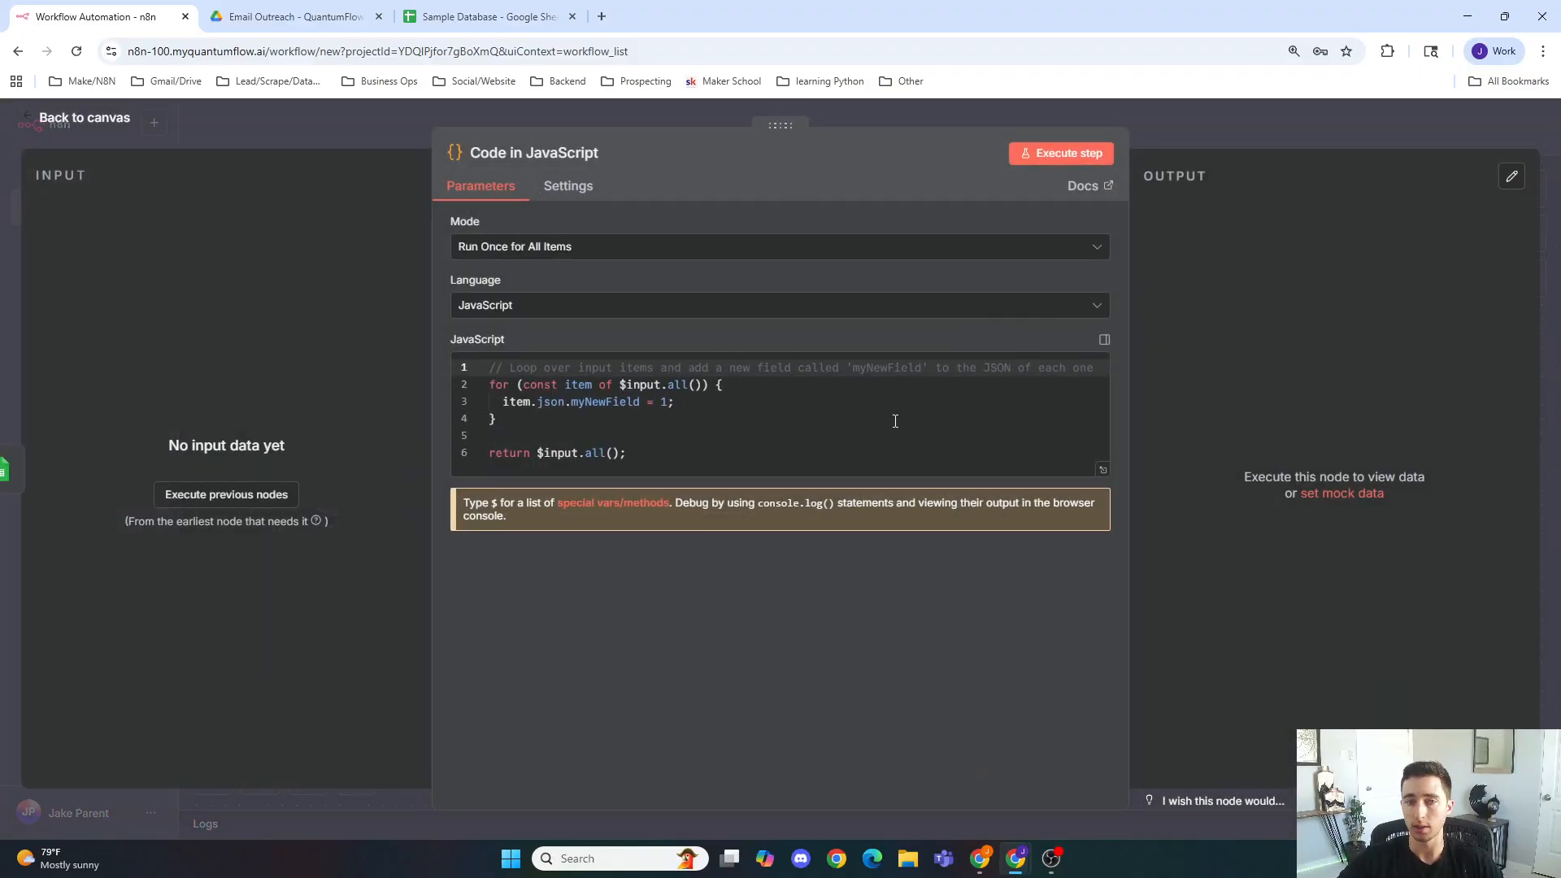
pyautogui.hotkey('ctrl', 'a')
pyautogui.press('BackSpace')
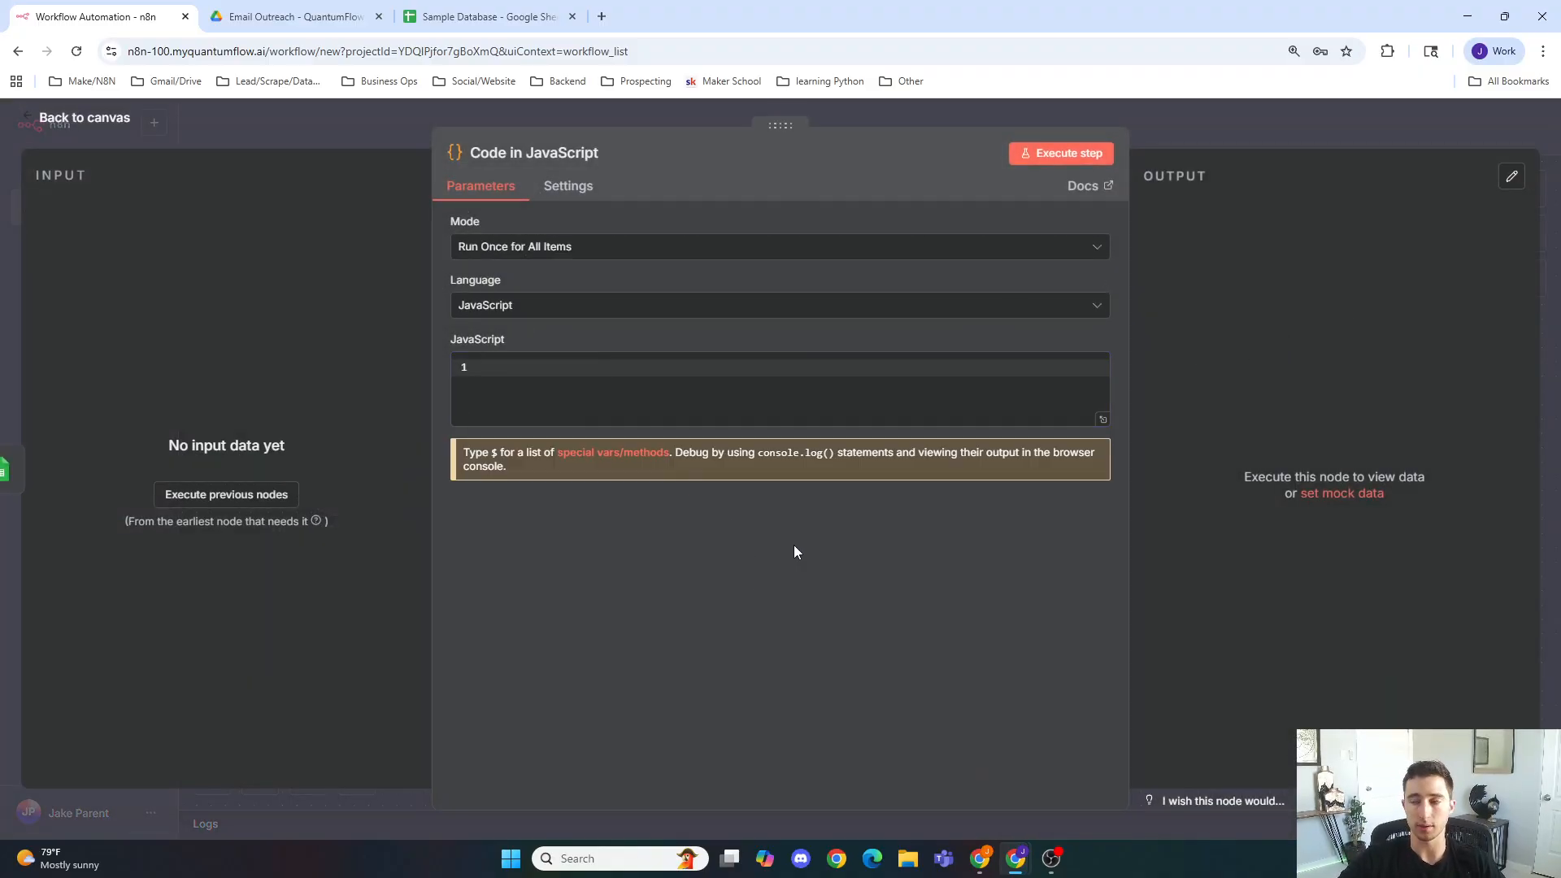
pyautogui.click(809, 387)
pyautogui.write('// Seed one item if sheet is empty so downstream nodes always run const rows = $input.all(); if (rows.length === 0) {   return [{     json: {       company_per_page: 50,       company_page: 1,       company_index: 0,       position_in_page: 1,       processed_so_far: 0     }   }]; } return rows;')
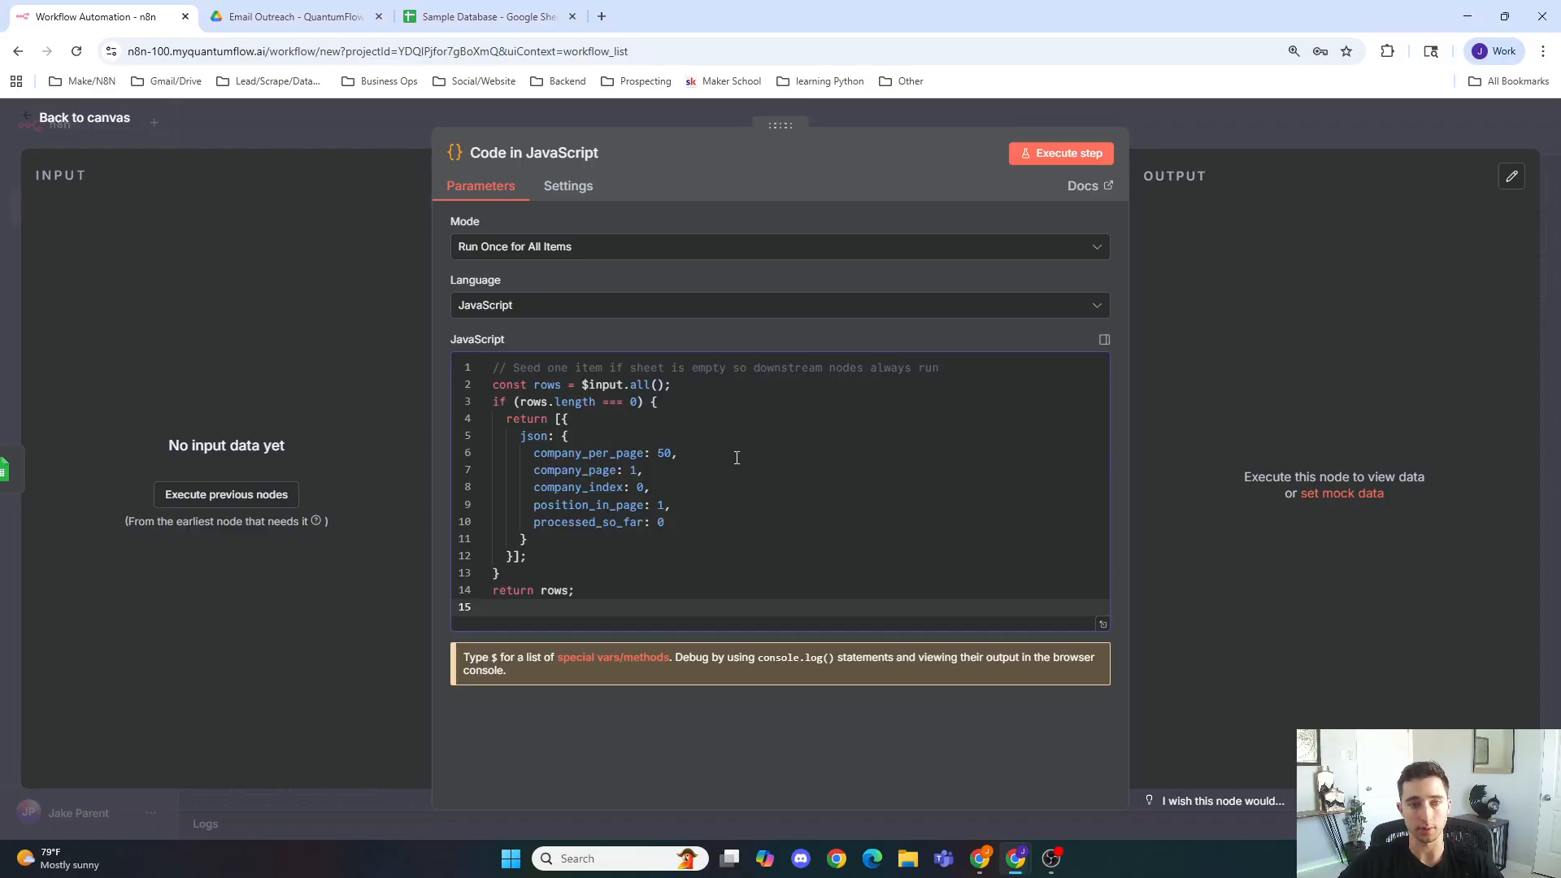
# Step: Rename the code node to Seed 0 items and return to the workflow canvas
pyautogui.click(503, 368)
pyautogui.click(578, 155)
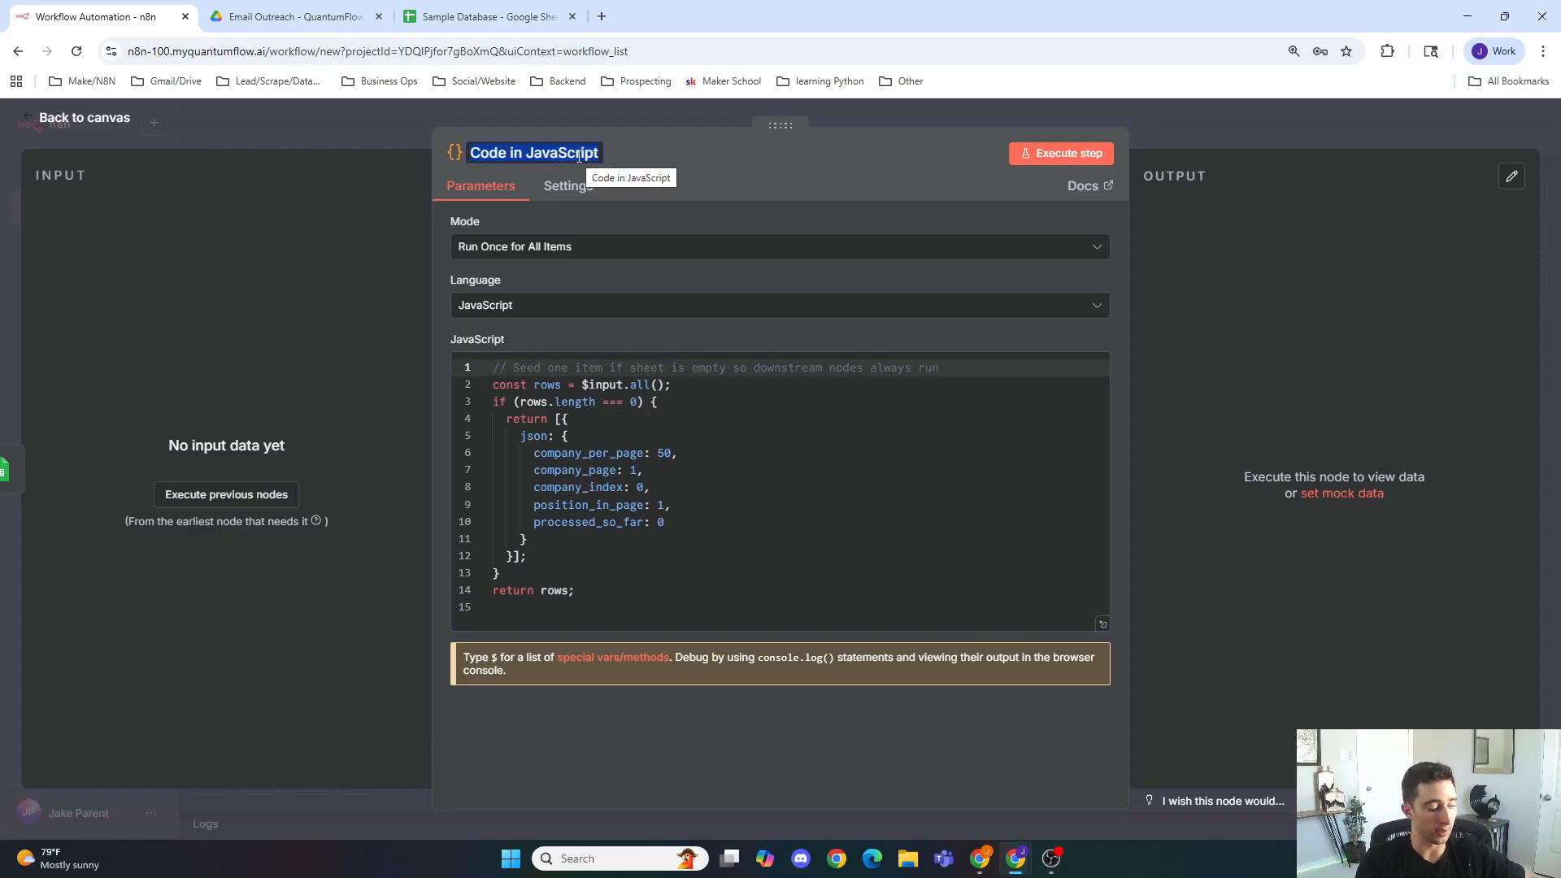
pyautogui.write('Seed 0 items')
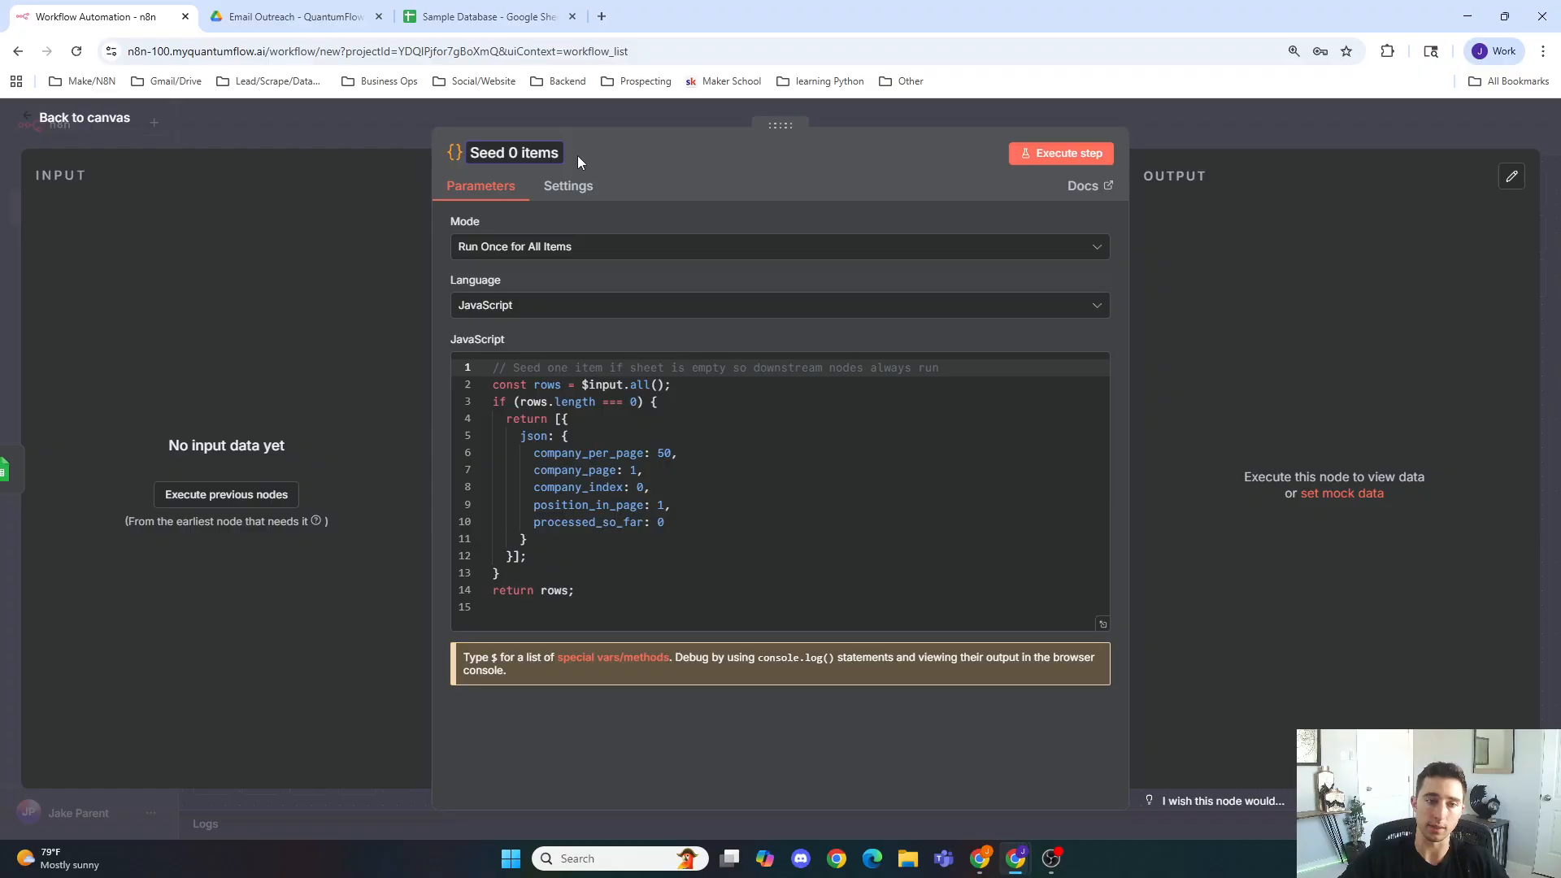
pyautogui.click(657, 222)
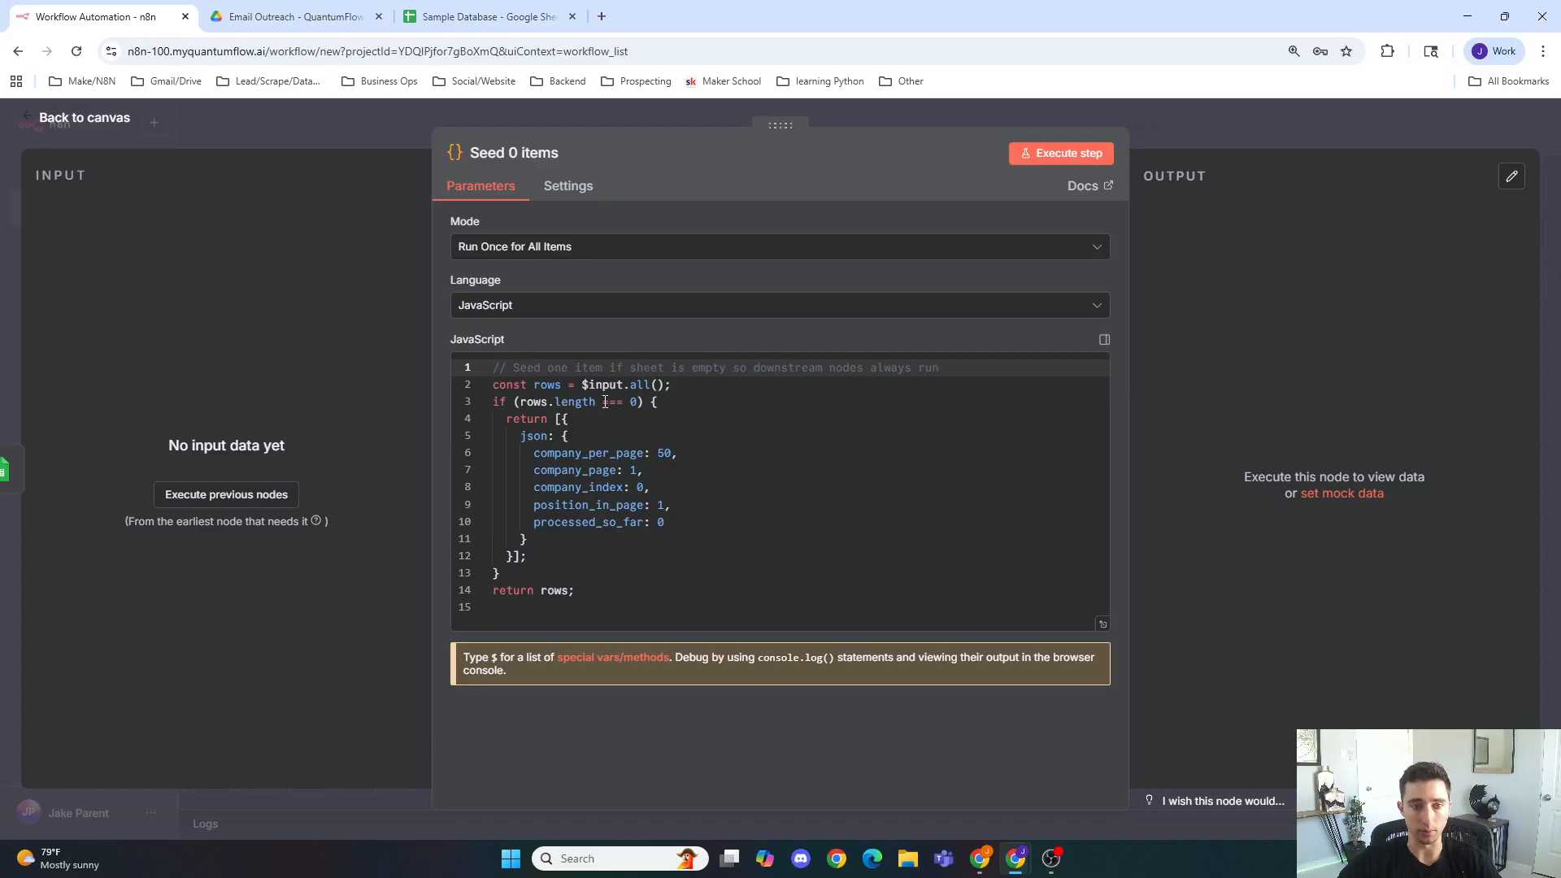
pyautogui.click(535, 418)
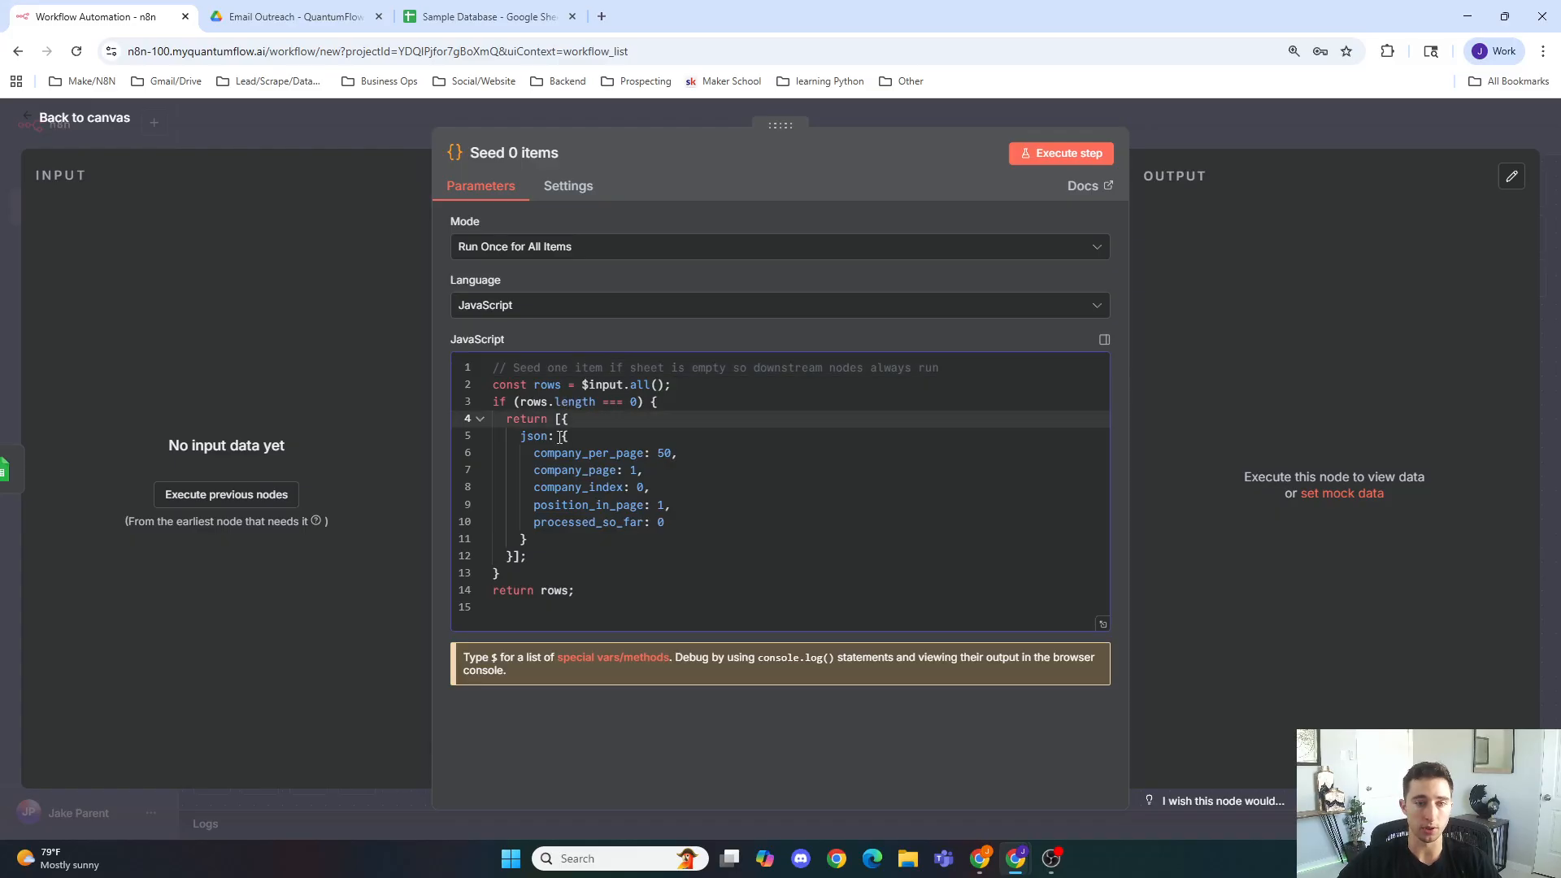
pyautogui.click(667, 454)
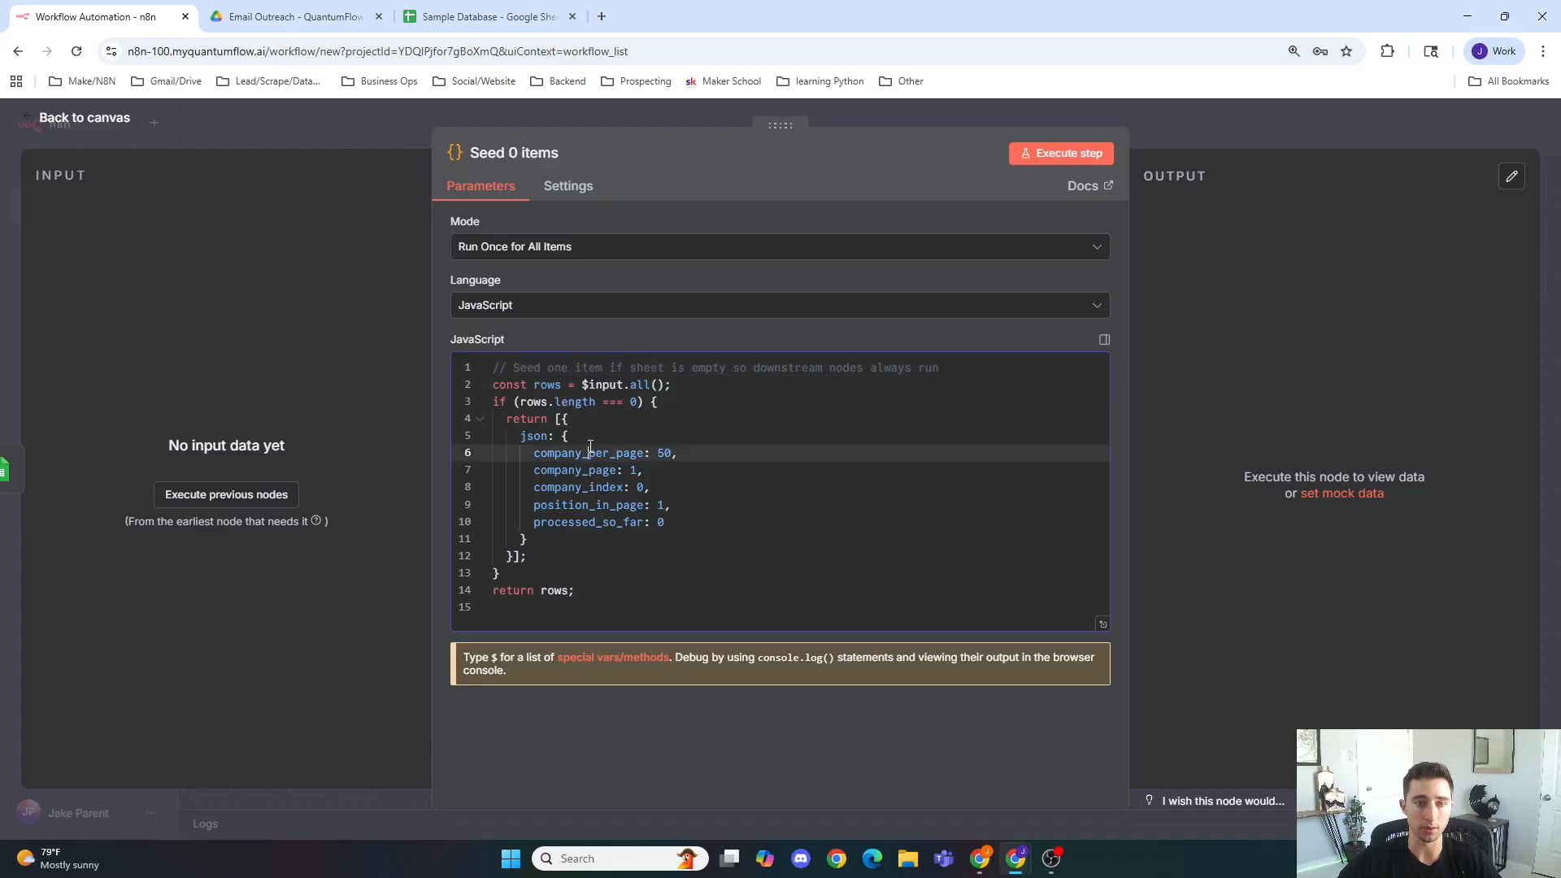
pyautogui.click(644, 469)
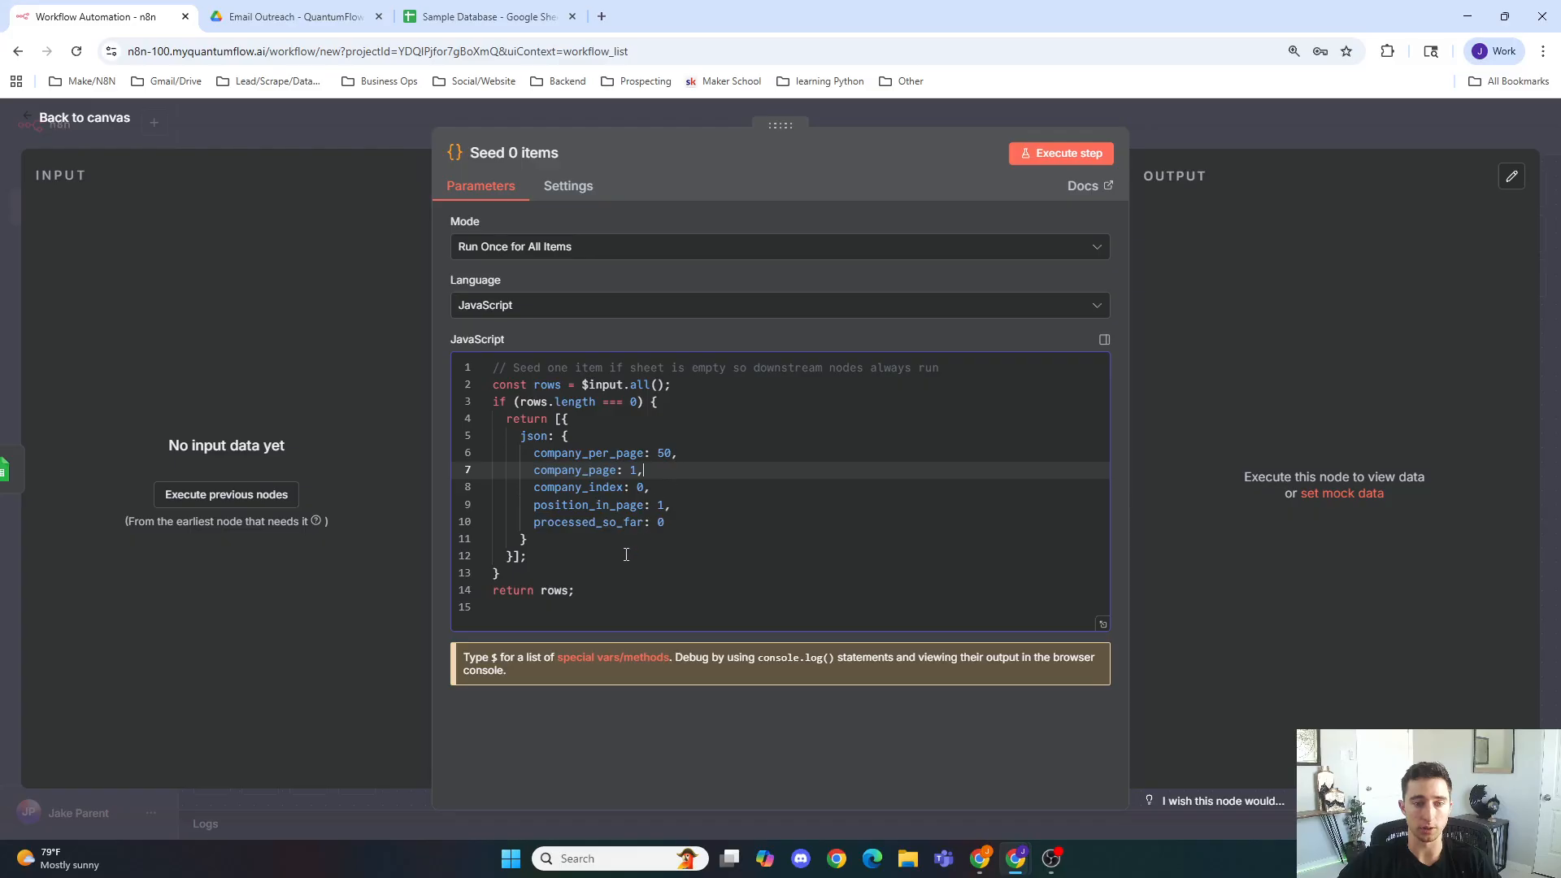
pyautogui.click(387, 129)
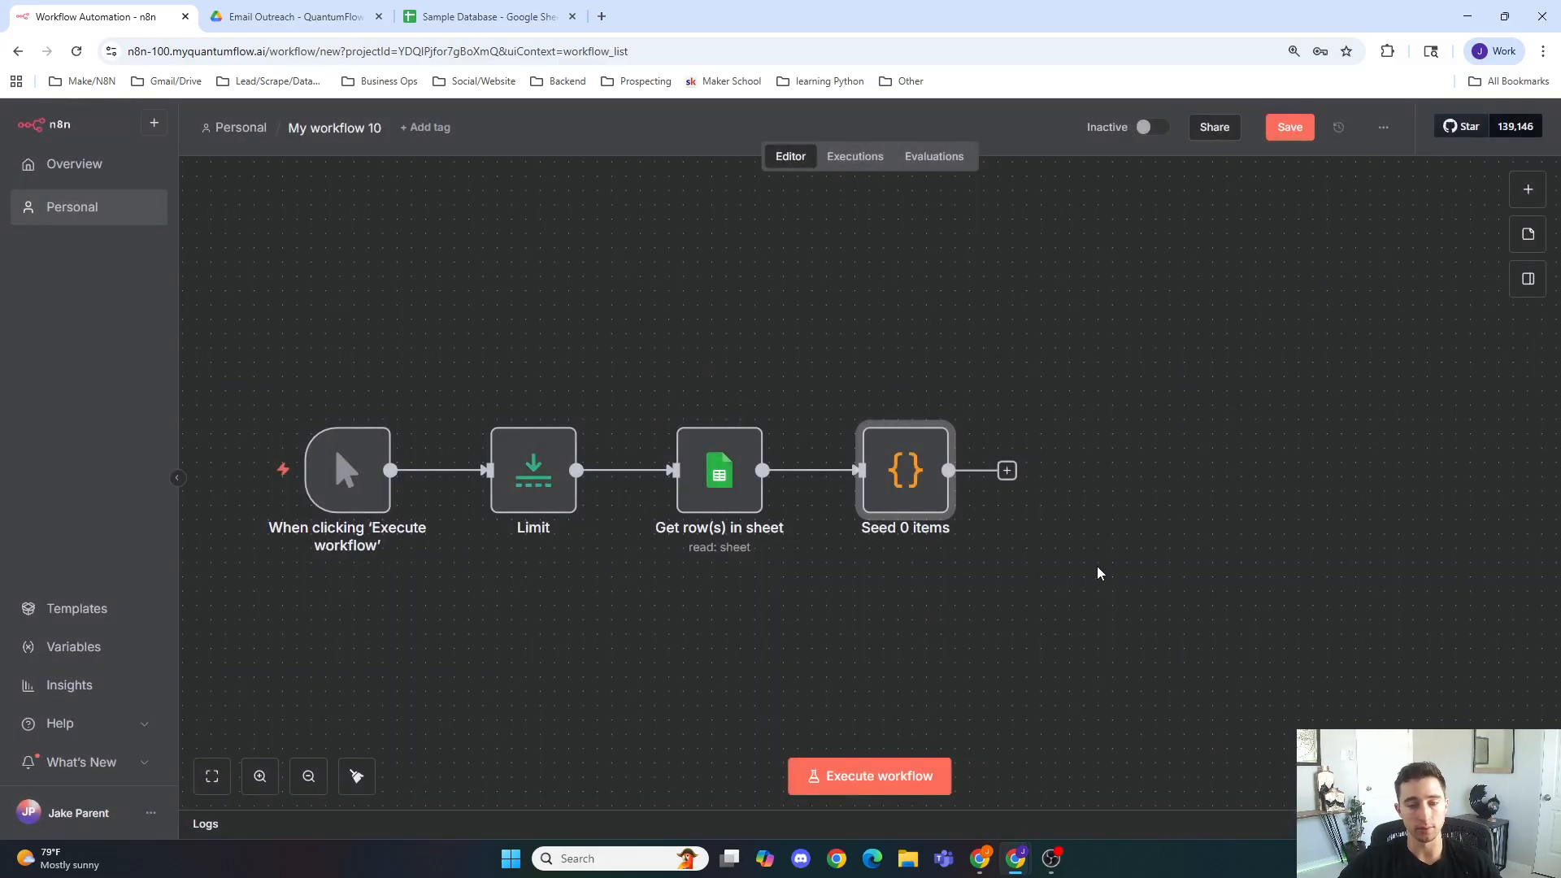
# Step: Add another Code in JavaScript node after the Seed 0 items node
pyautogui.hscroll(3, 1100, 573)
pyautogui.click(761, 473)
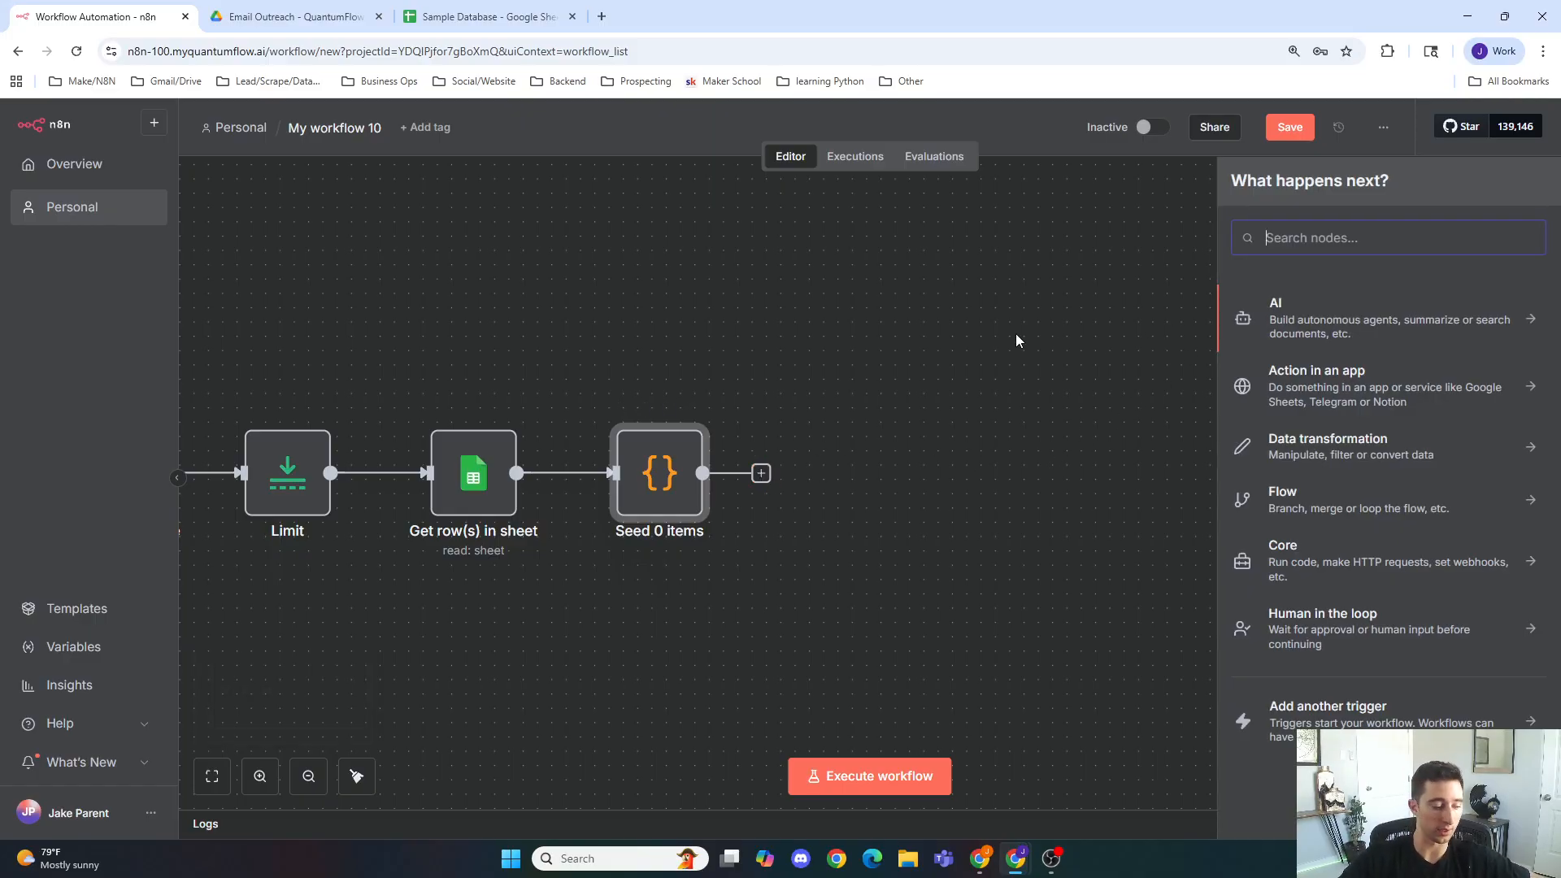
pyautogui.write('code')
pyautogui.press('Return')
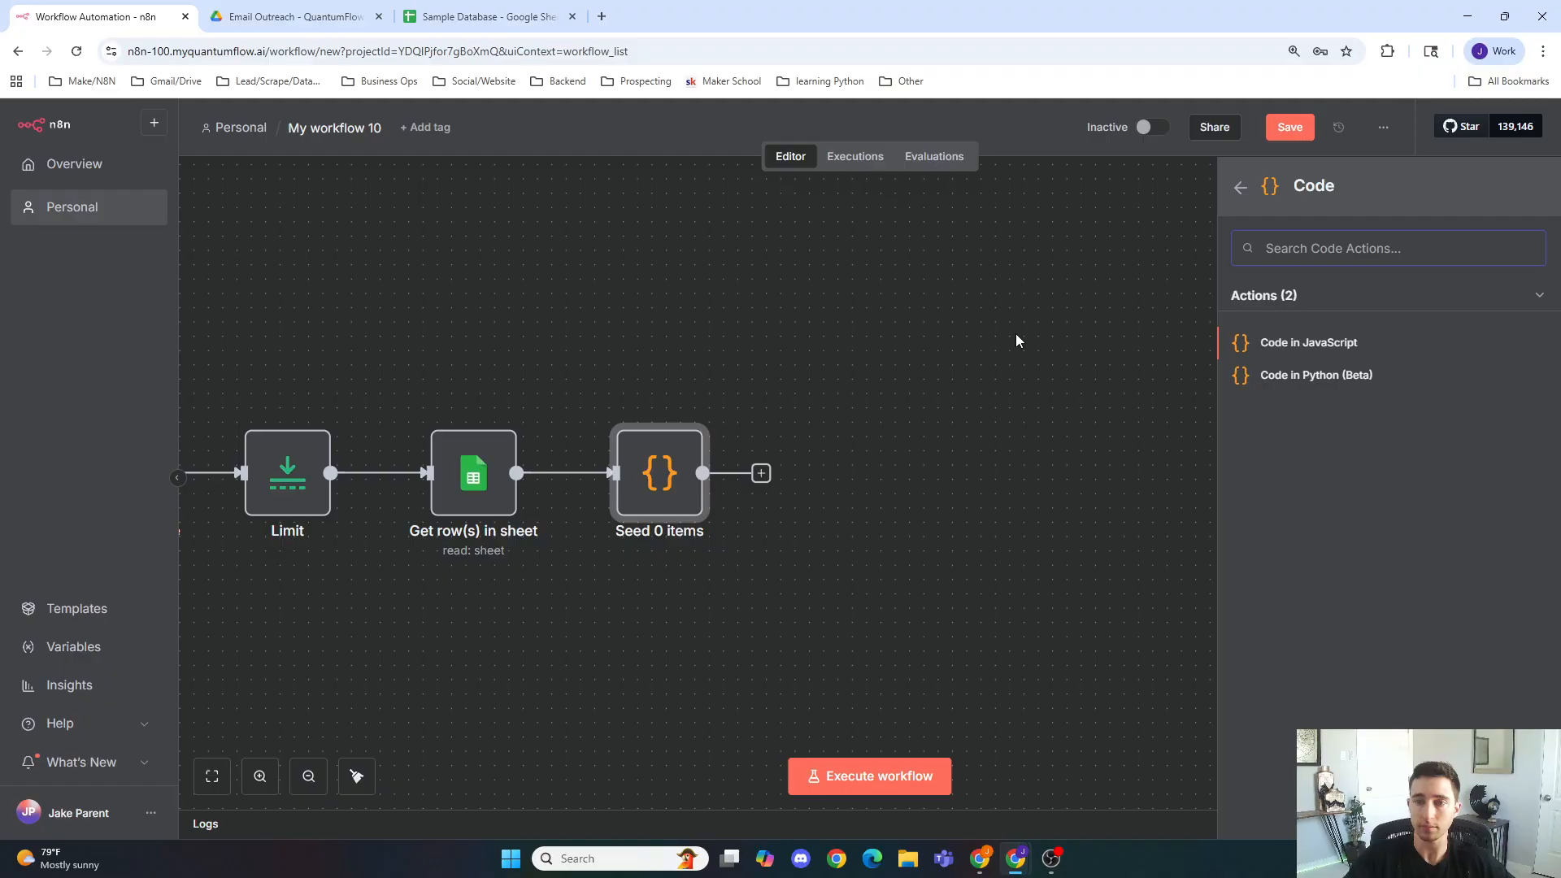
pyautogui.click(1261, 343)
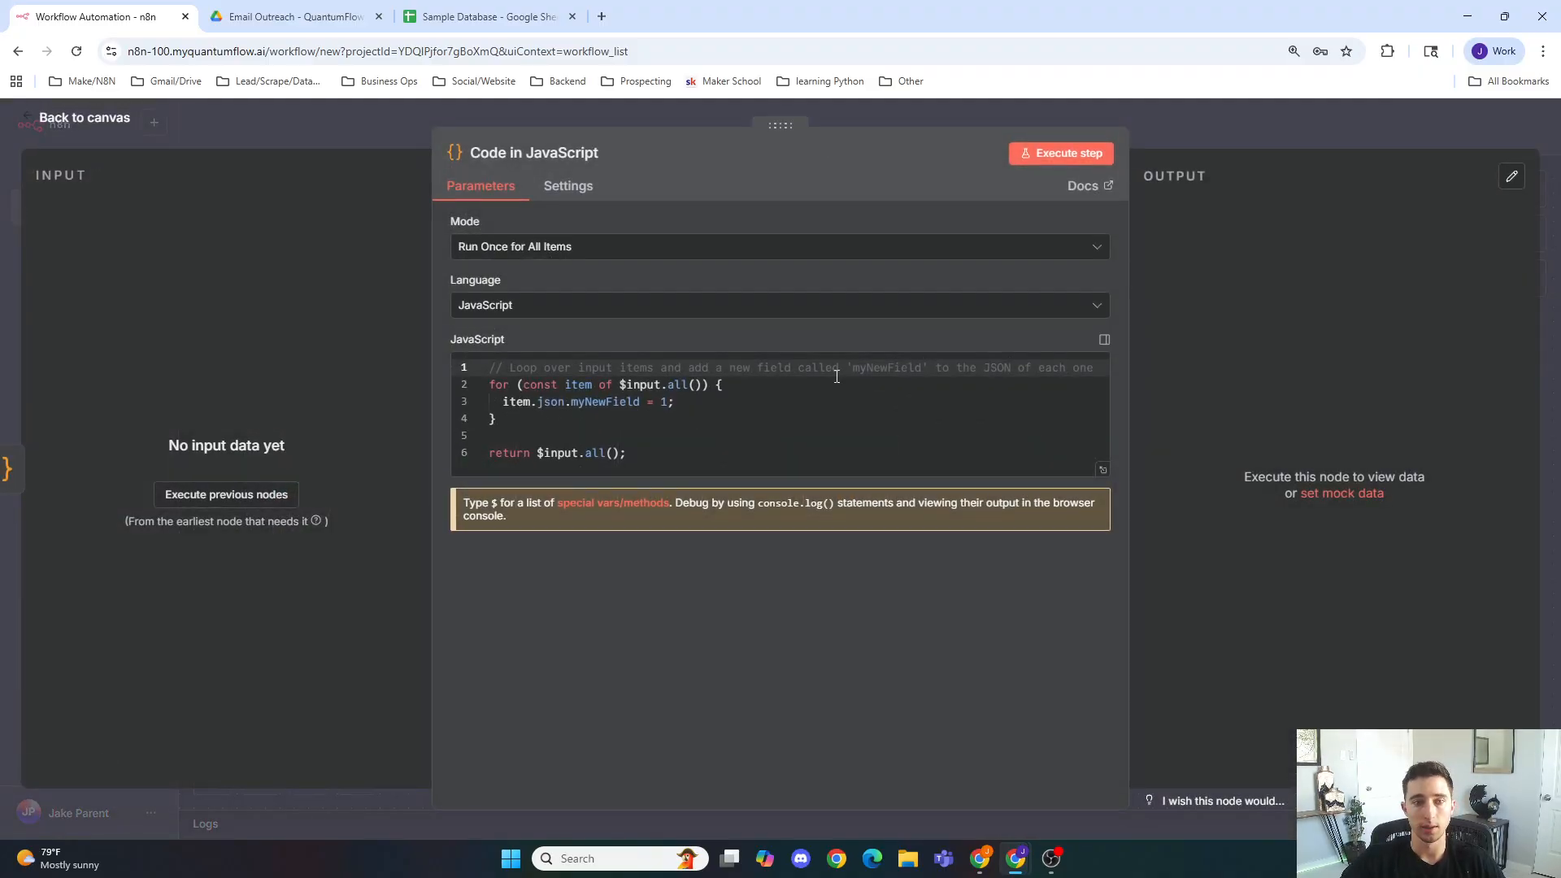
# Step: Rename the new code node to Indexing
pyautogui.moveTo(816, 454); pyautogui.dragTo(397, 311)
pyautogui.press('BackSpace')
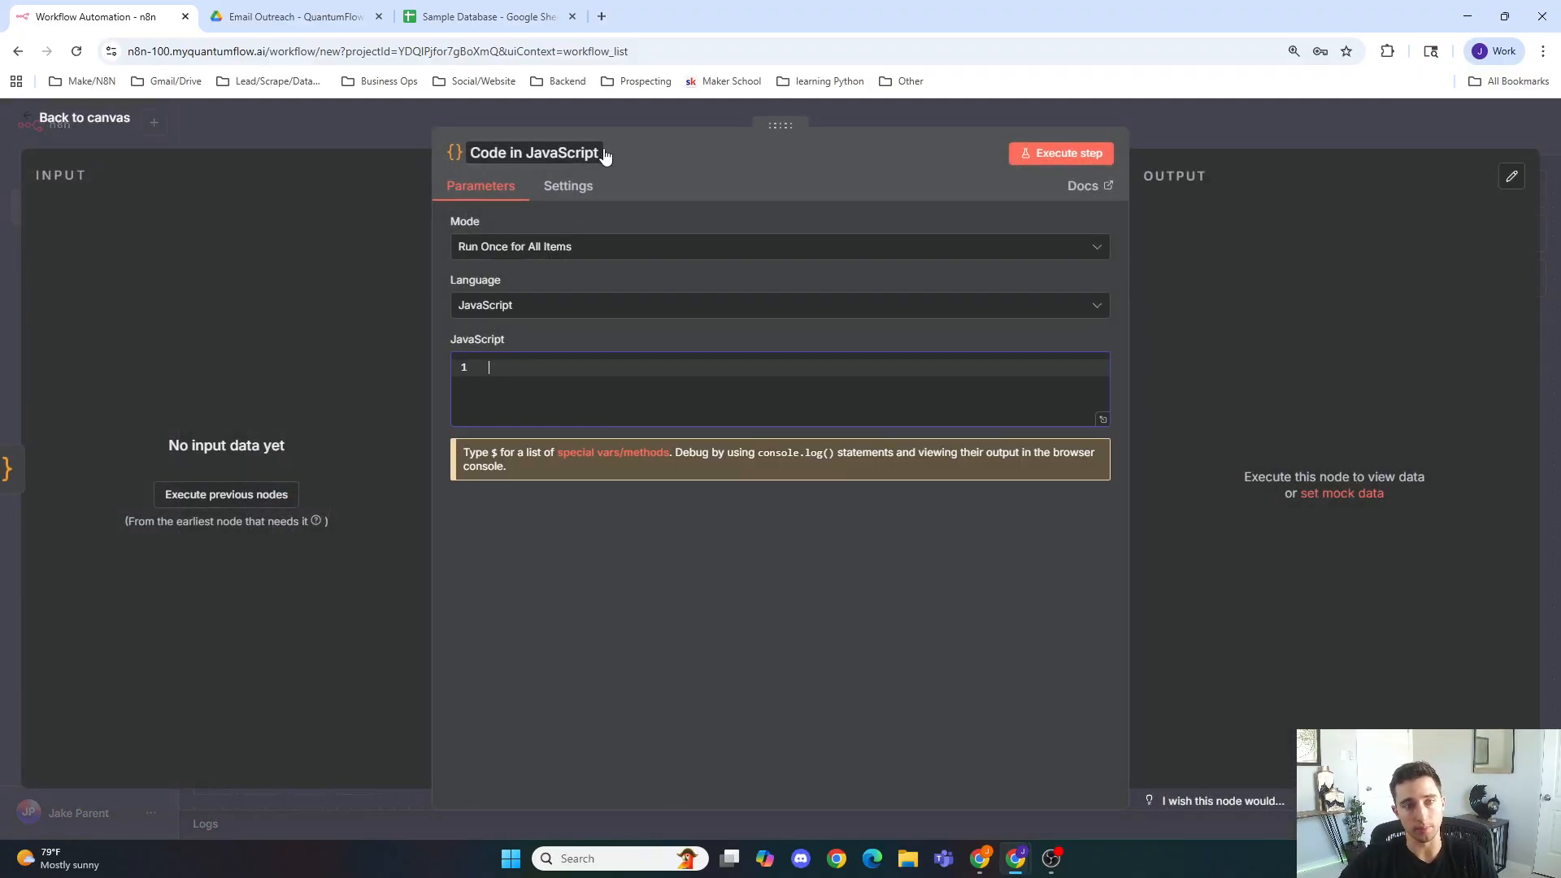
pyautogui.click(604, 151)
pyautogui.write('Indexing')
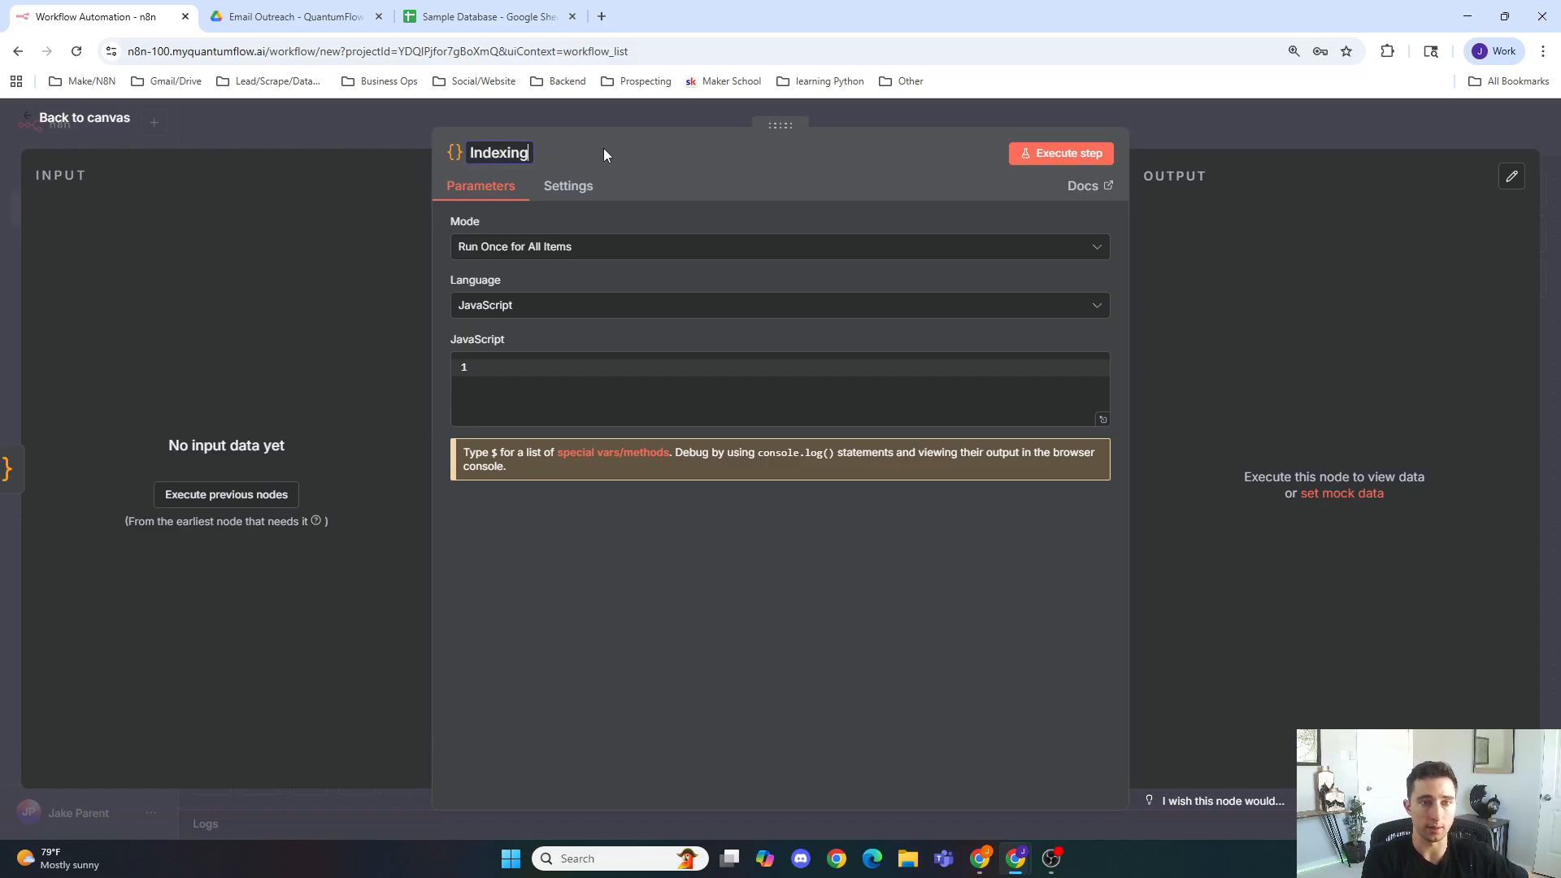
pyautogui.doubleClick(660, 154)
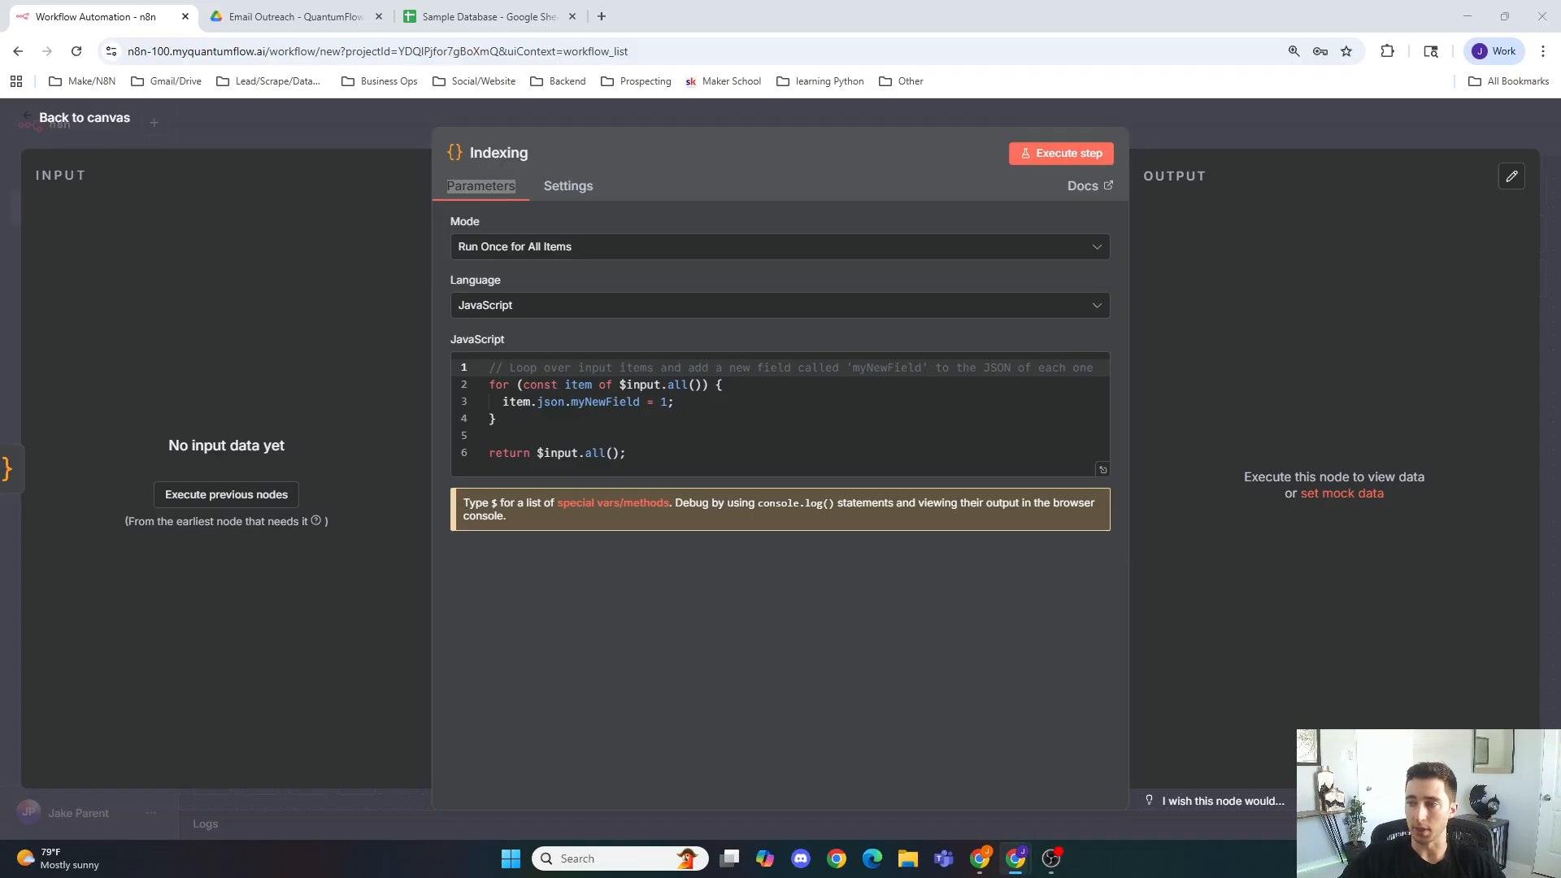
# Step: Replace the Indexing node's default code with the pasted script computing company page and index from processed rows
pyautogui.click(715, 452)
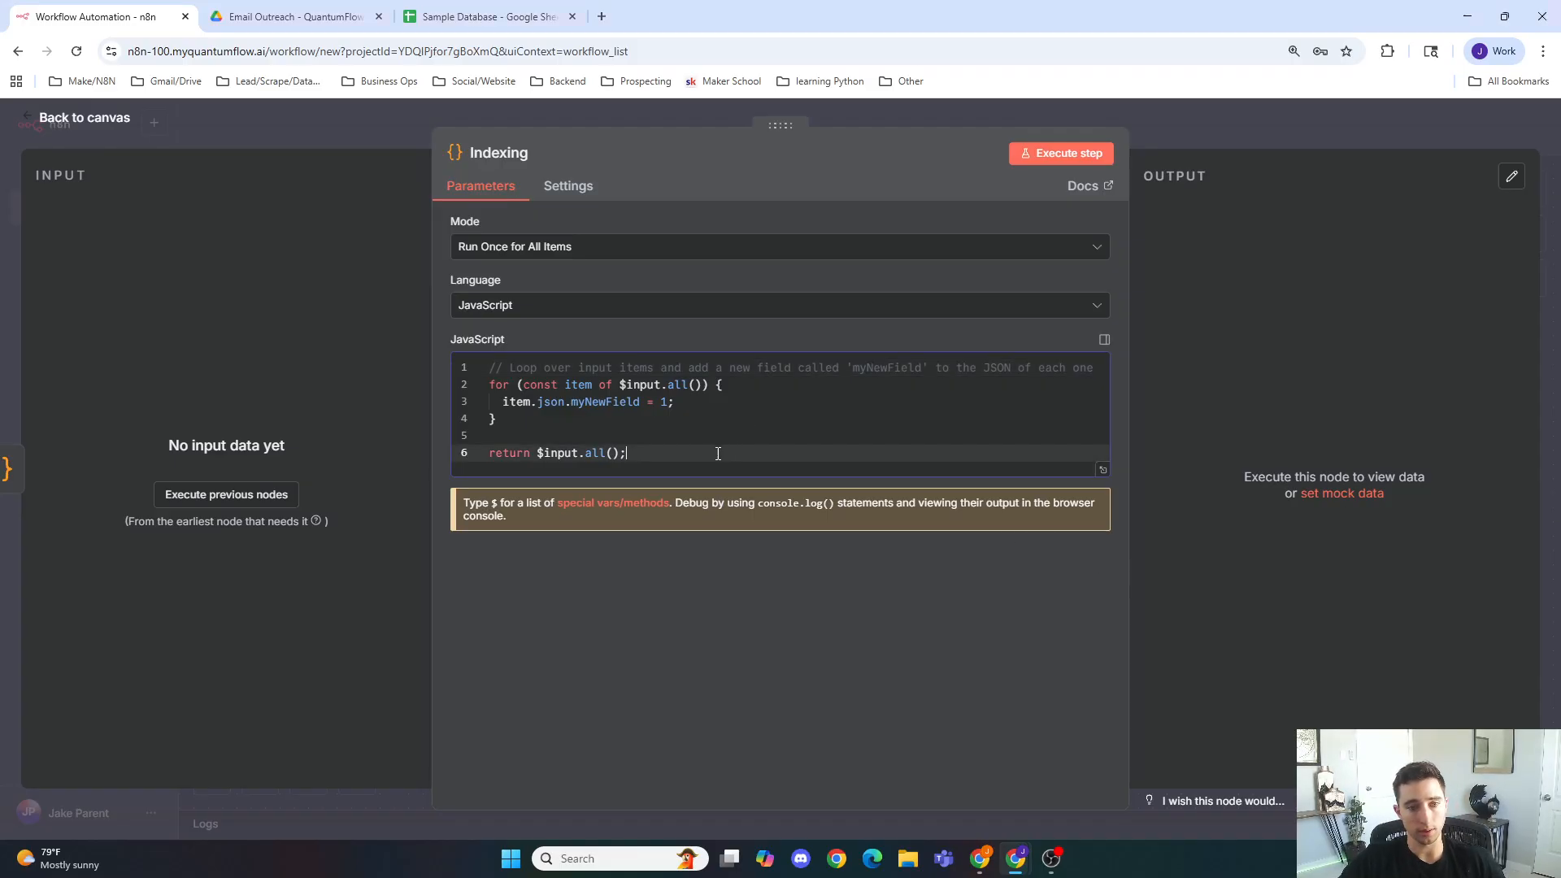
pyautogui.hotkey('ctrl', 'a')
pyautogui.hotkey('ctrl', 'v')
pyautogui.scroll(5, 782, 474)
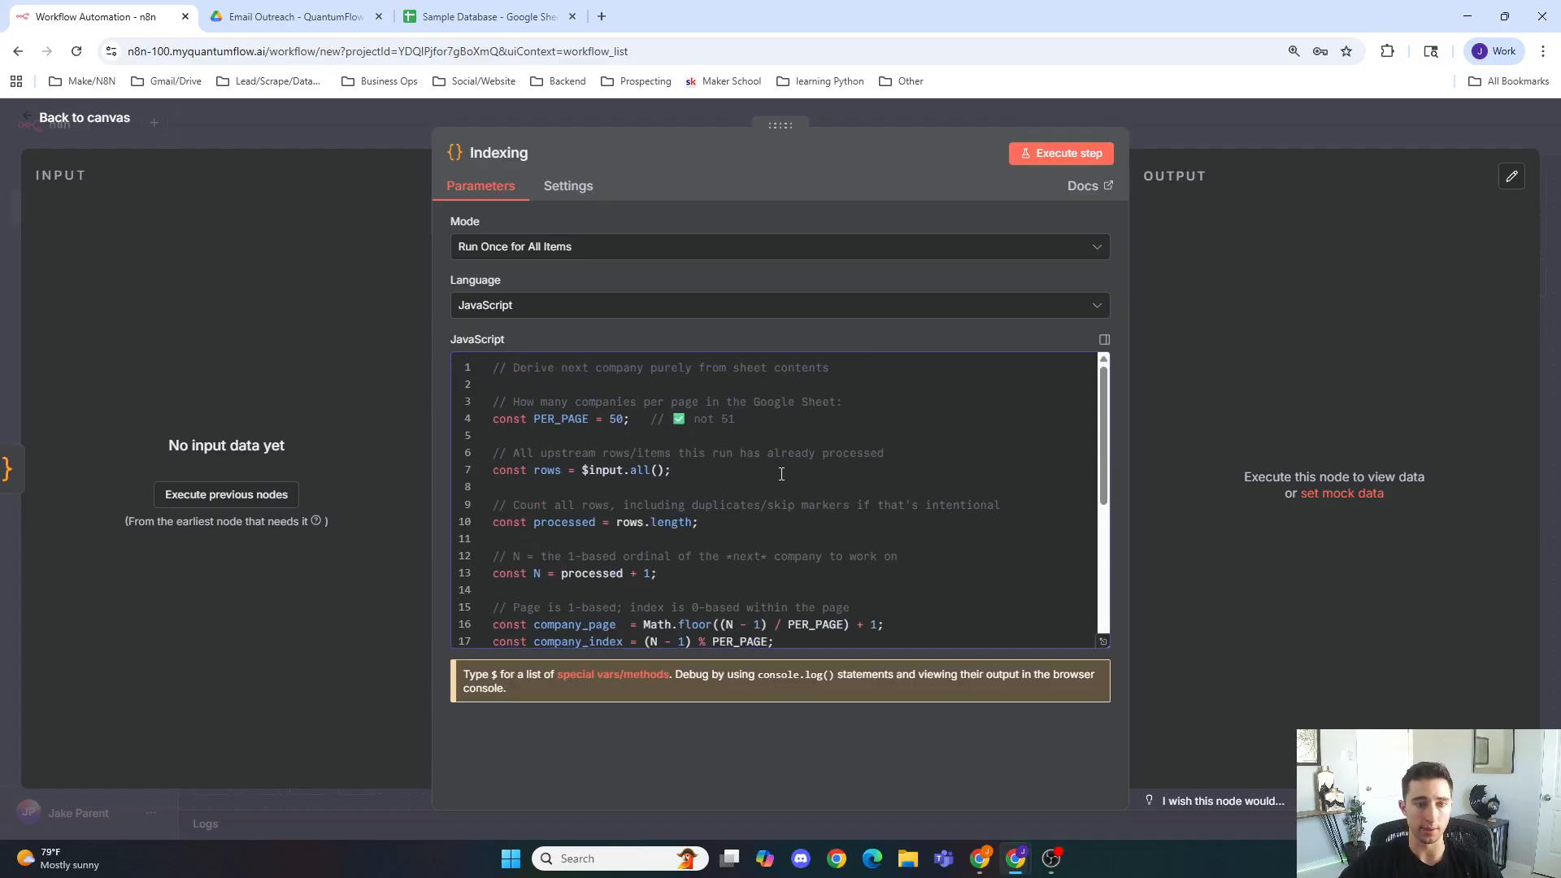
# Step: Read through the Indexing script's per-page constant, page and index calculations and returned fields, then go back to the canvas
pyautogui.click(554, 418)
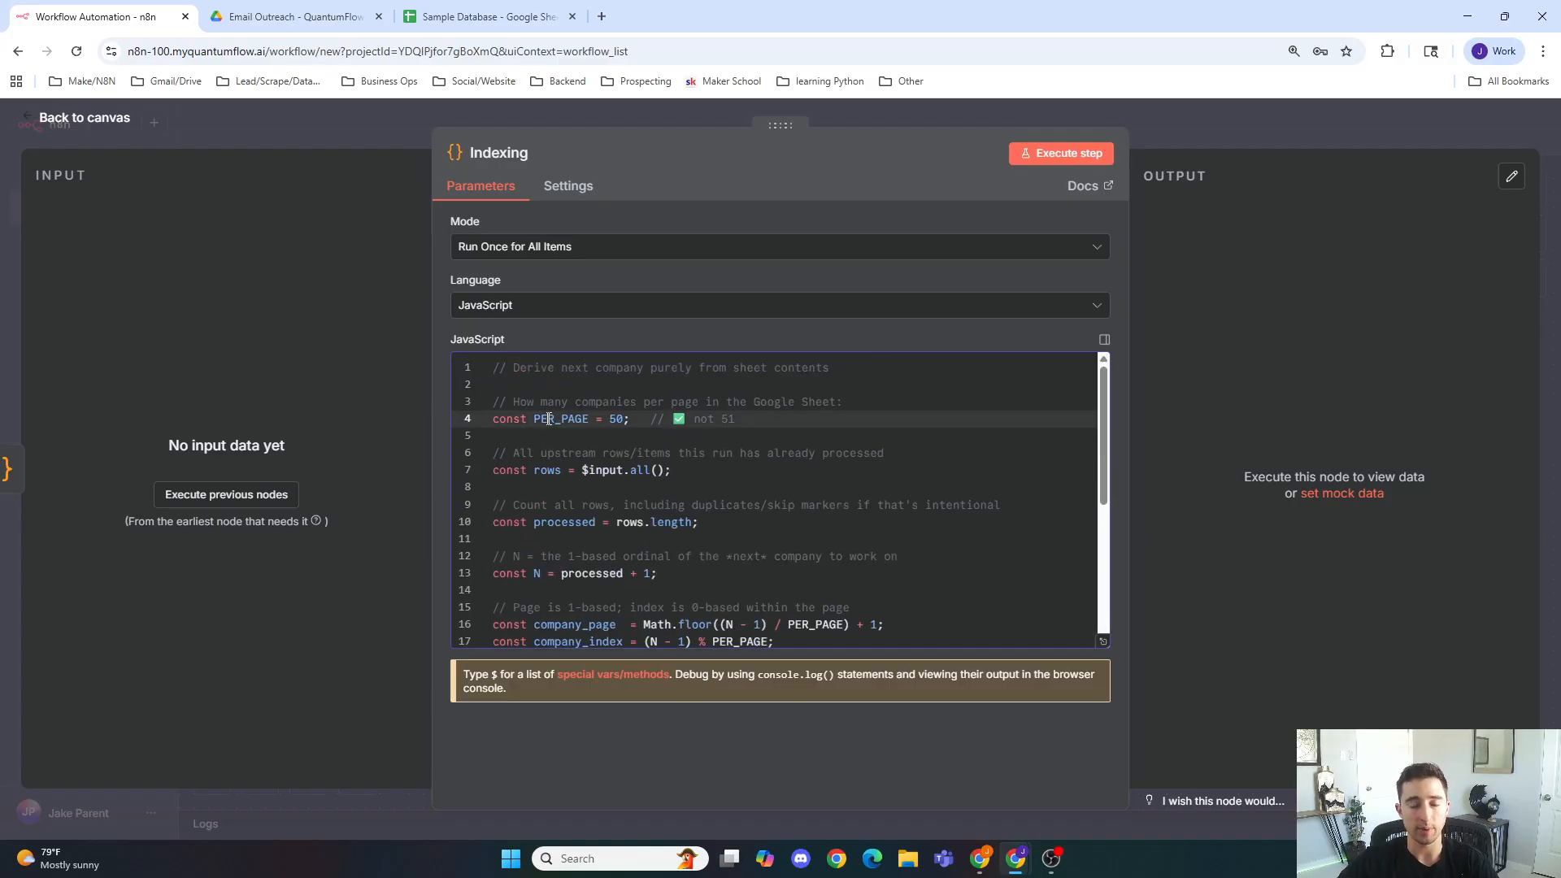
pyautogui.click(610, 418)
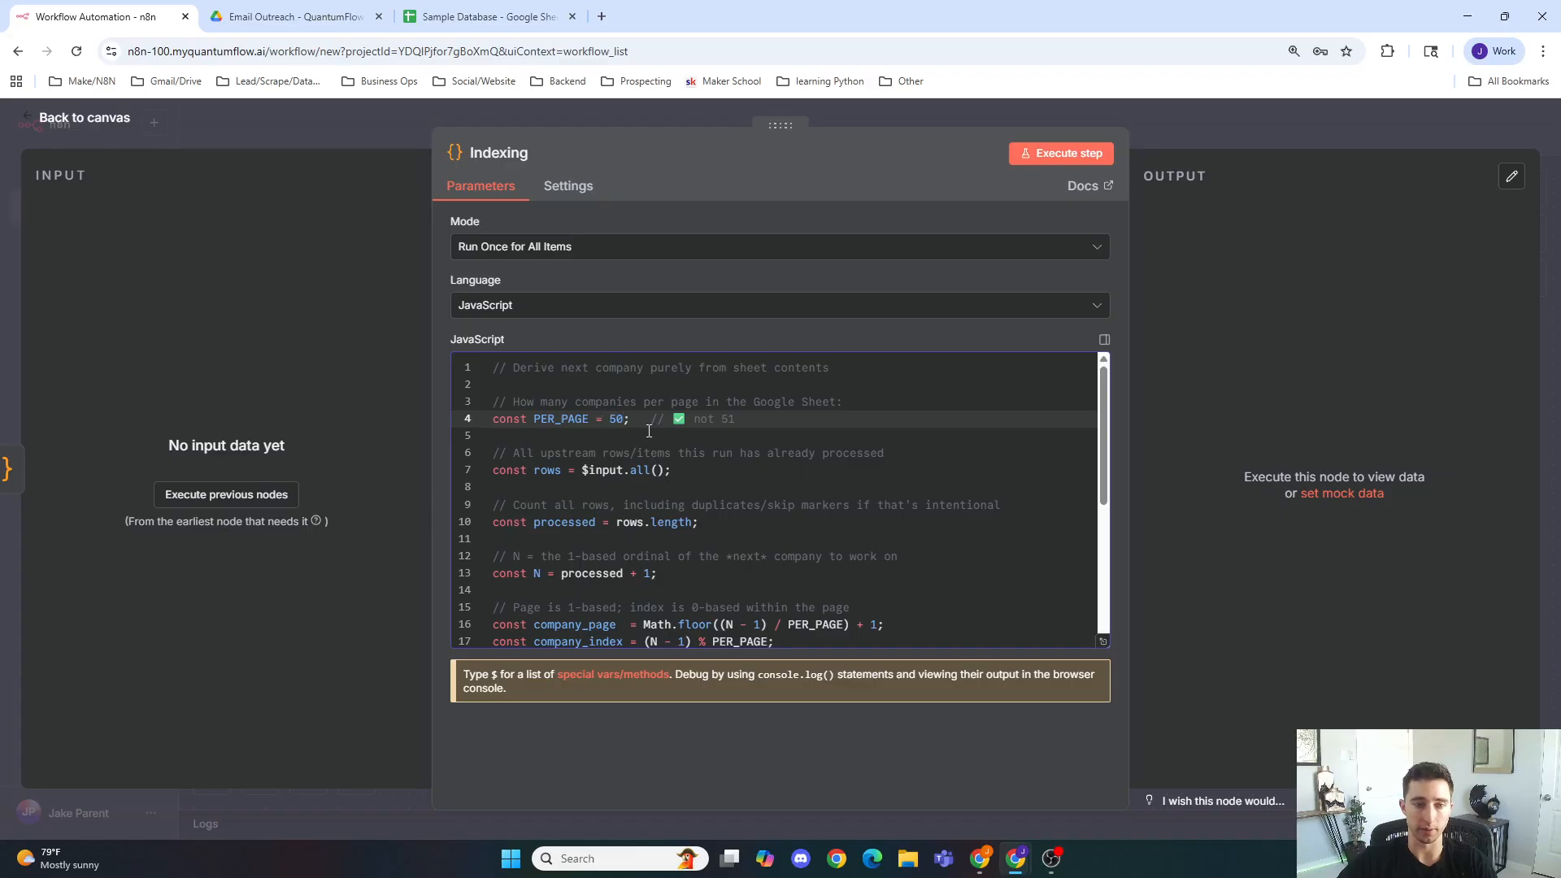
pyautogui.scroll(-1, 640, 448)
pyautogui.click(610, 389)
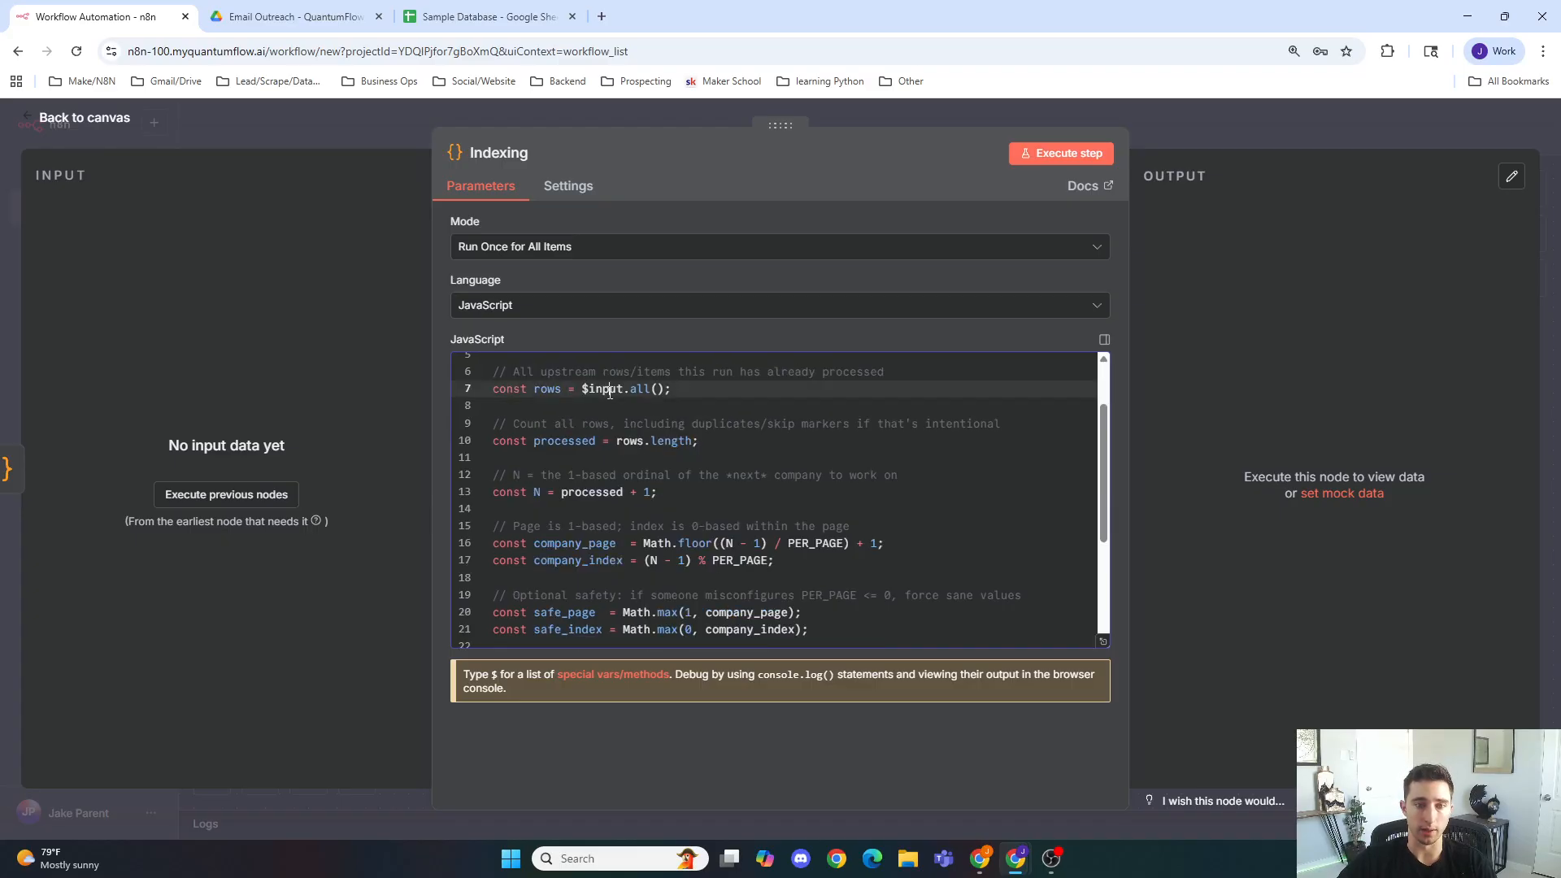
pyautogui.scroll(-1, 634, 382)
pyautogui.click(655, 360)
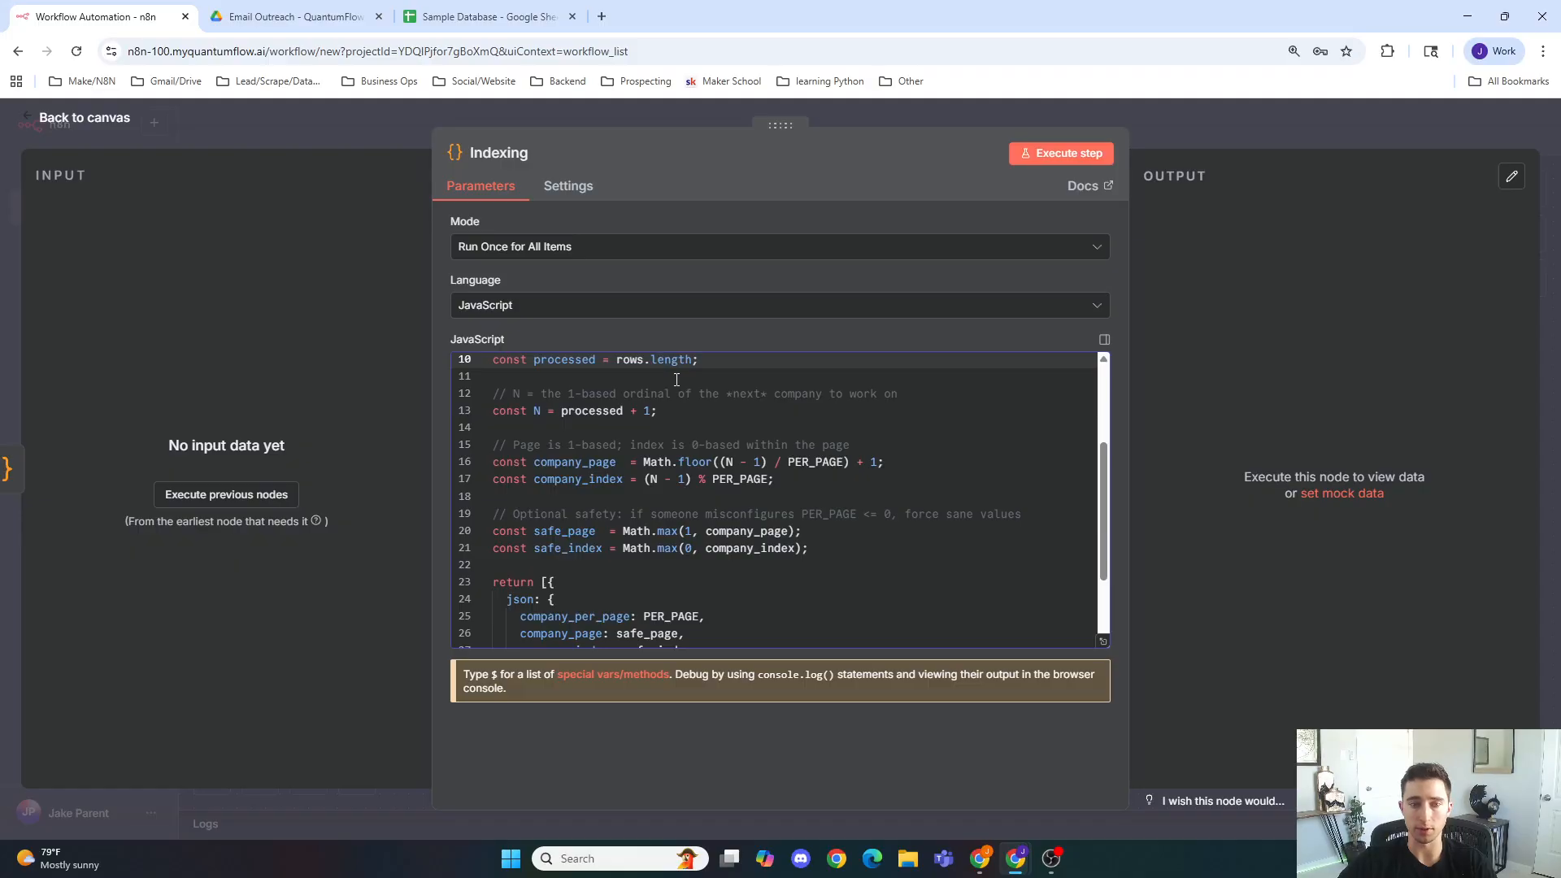
pyautogui.click(692, 412)
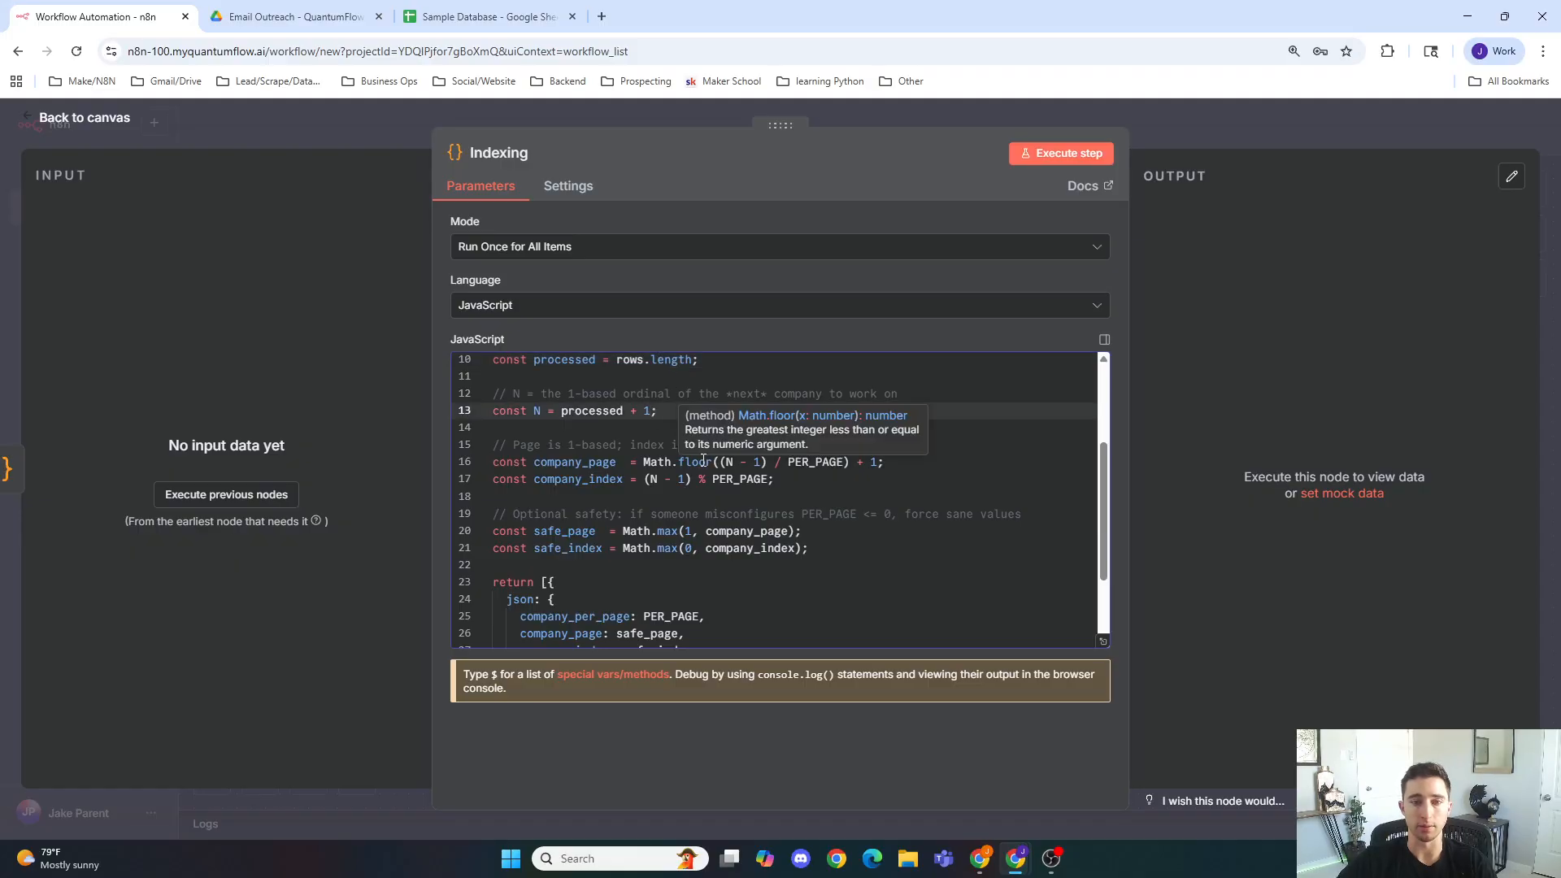
pyautogui.click(698, 487)
pyautogui.click(617, 463)
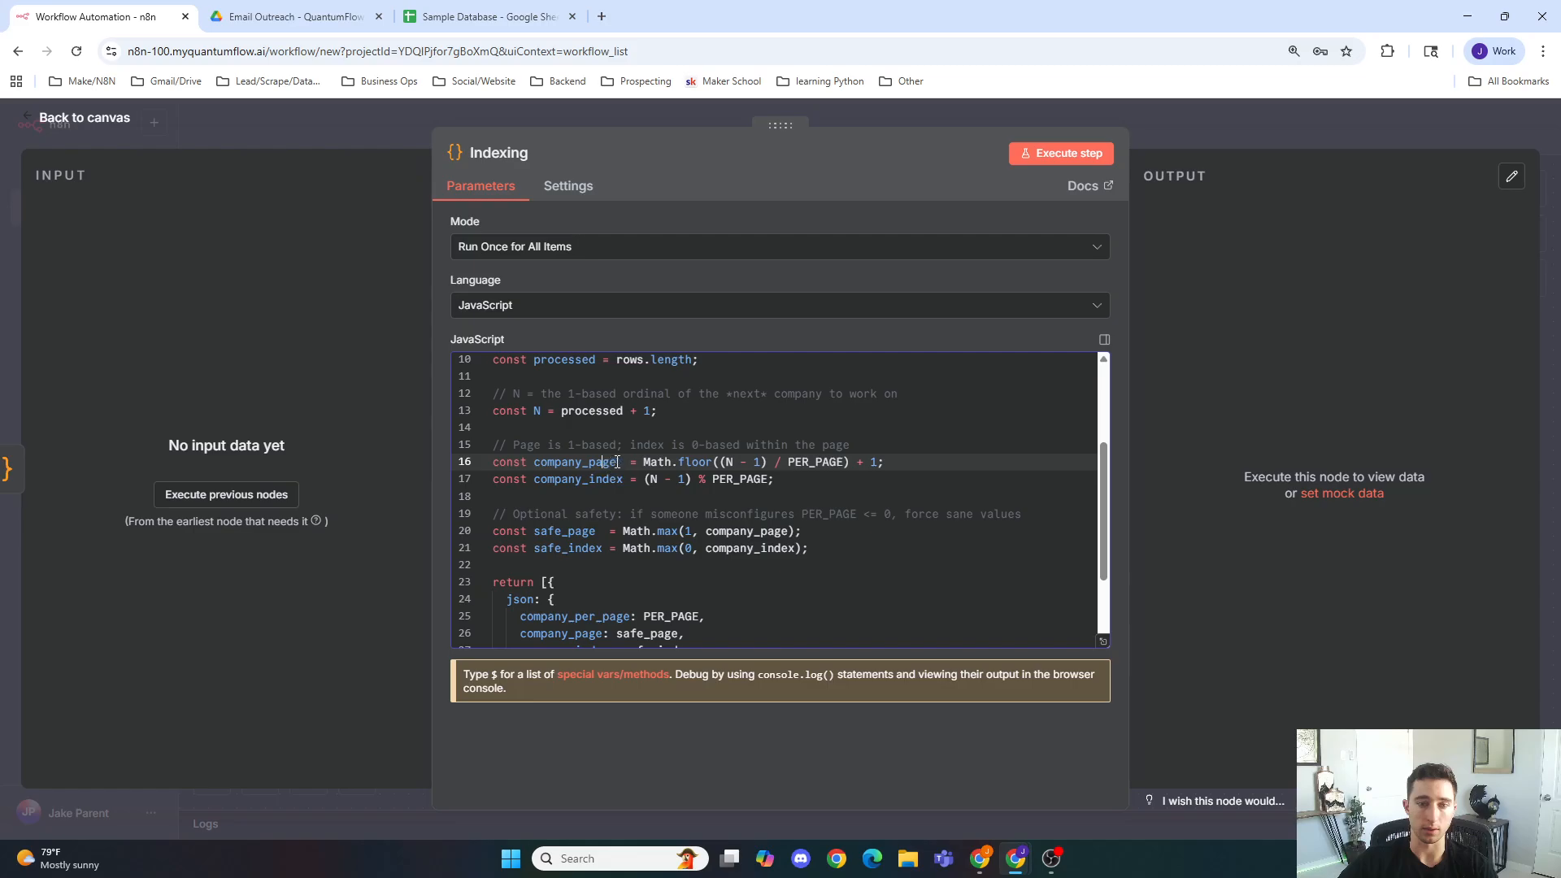
pyautogui.click(714, 464)
pyautogui.click(775, 463)
pyautogui.click(900, 463)
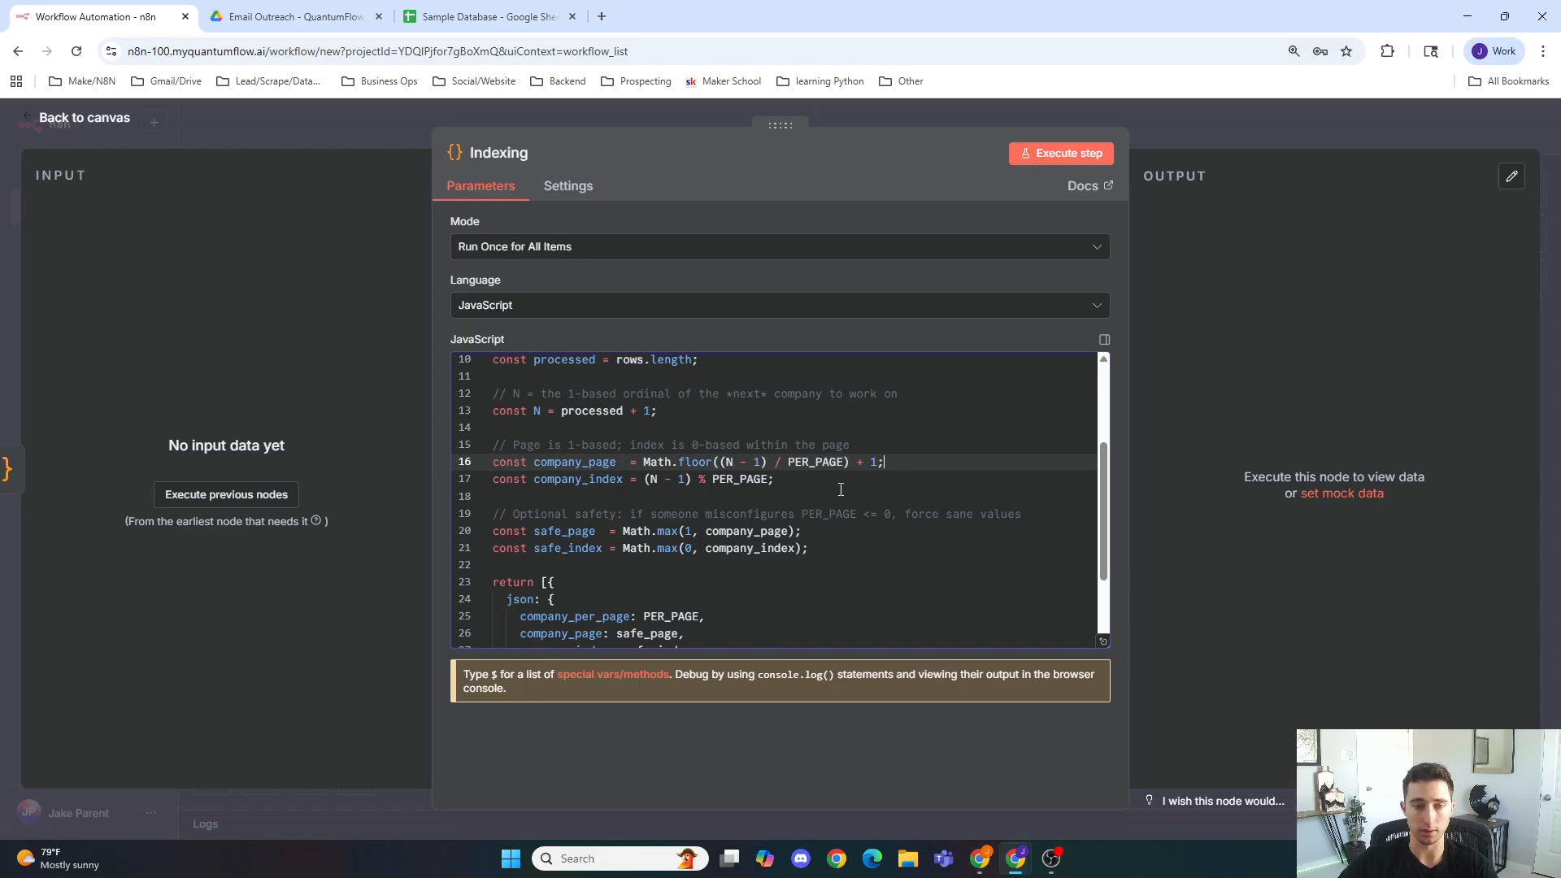
pyautogui.scroll(-1, 826, 496)
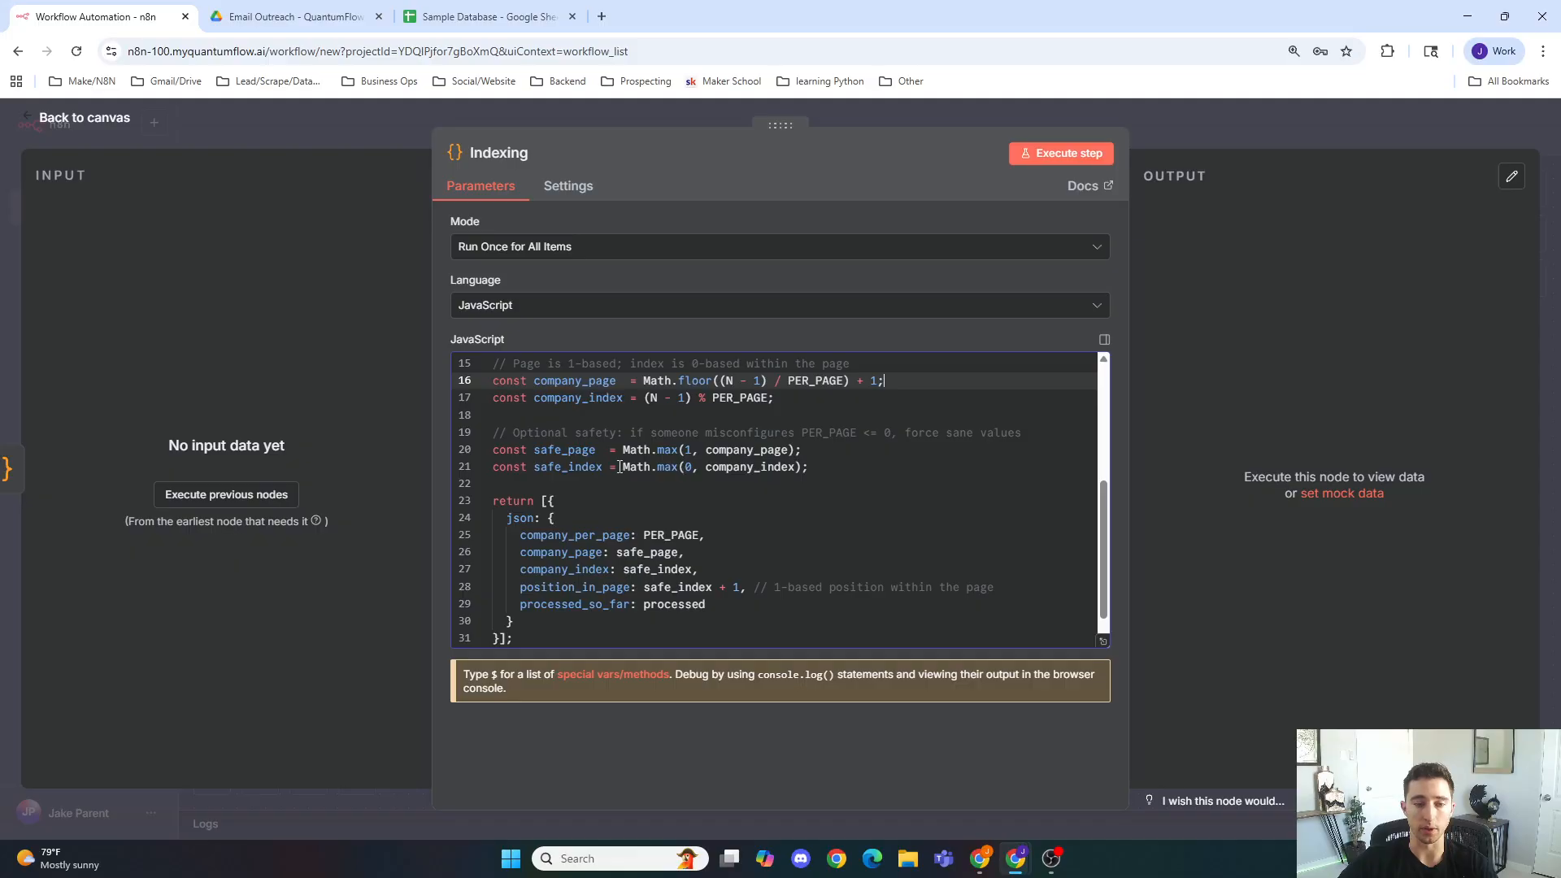
pyautogui.scroll(-1, 619, 467)
pyautogui.click(610, 503)
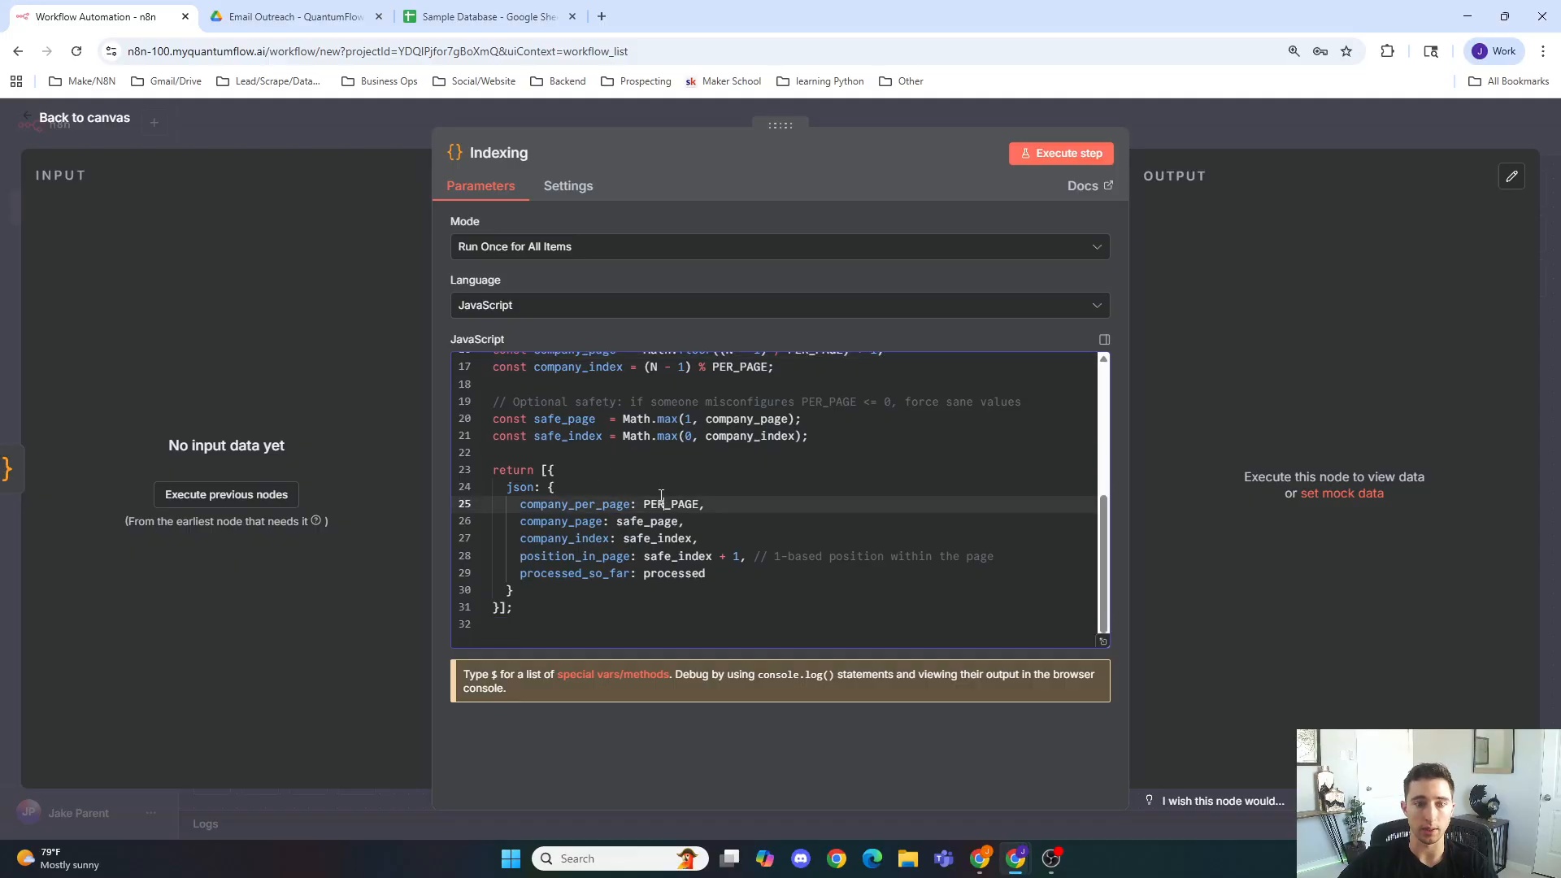
pyautogui.scroll(2, 612, 508)
pyautogui.scroll(-2, 615, 512)
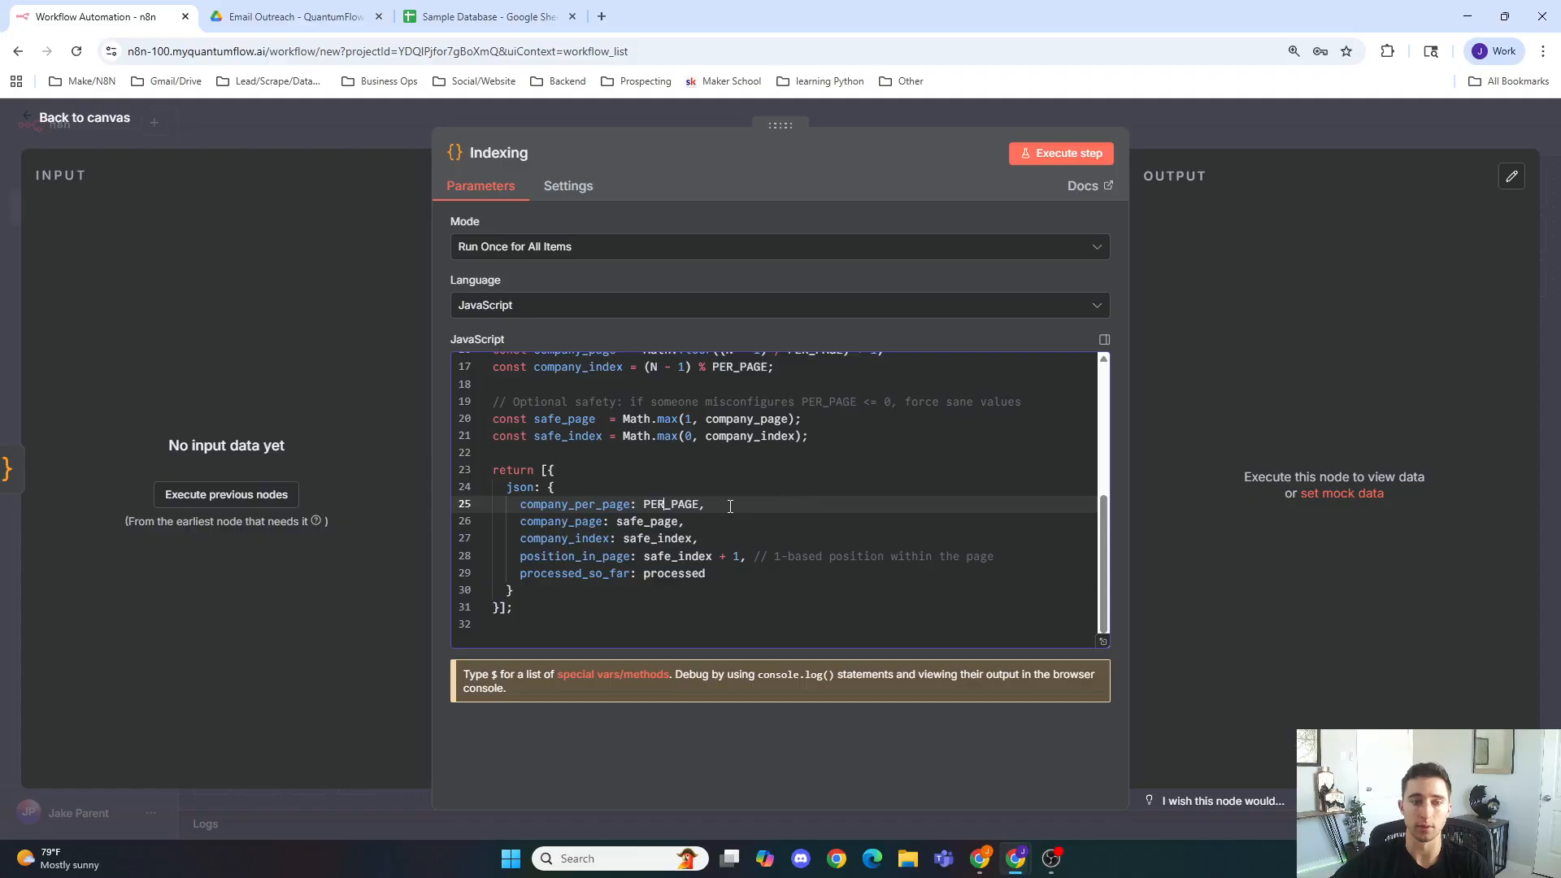
pyautogui.click(556, 112)
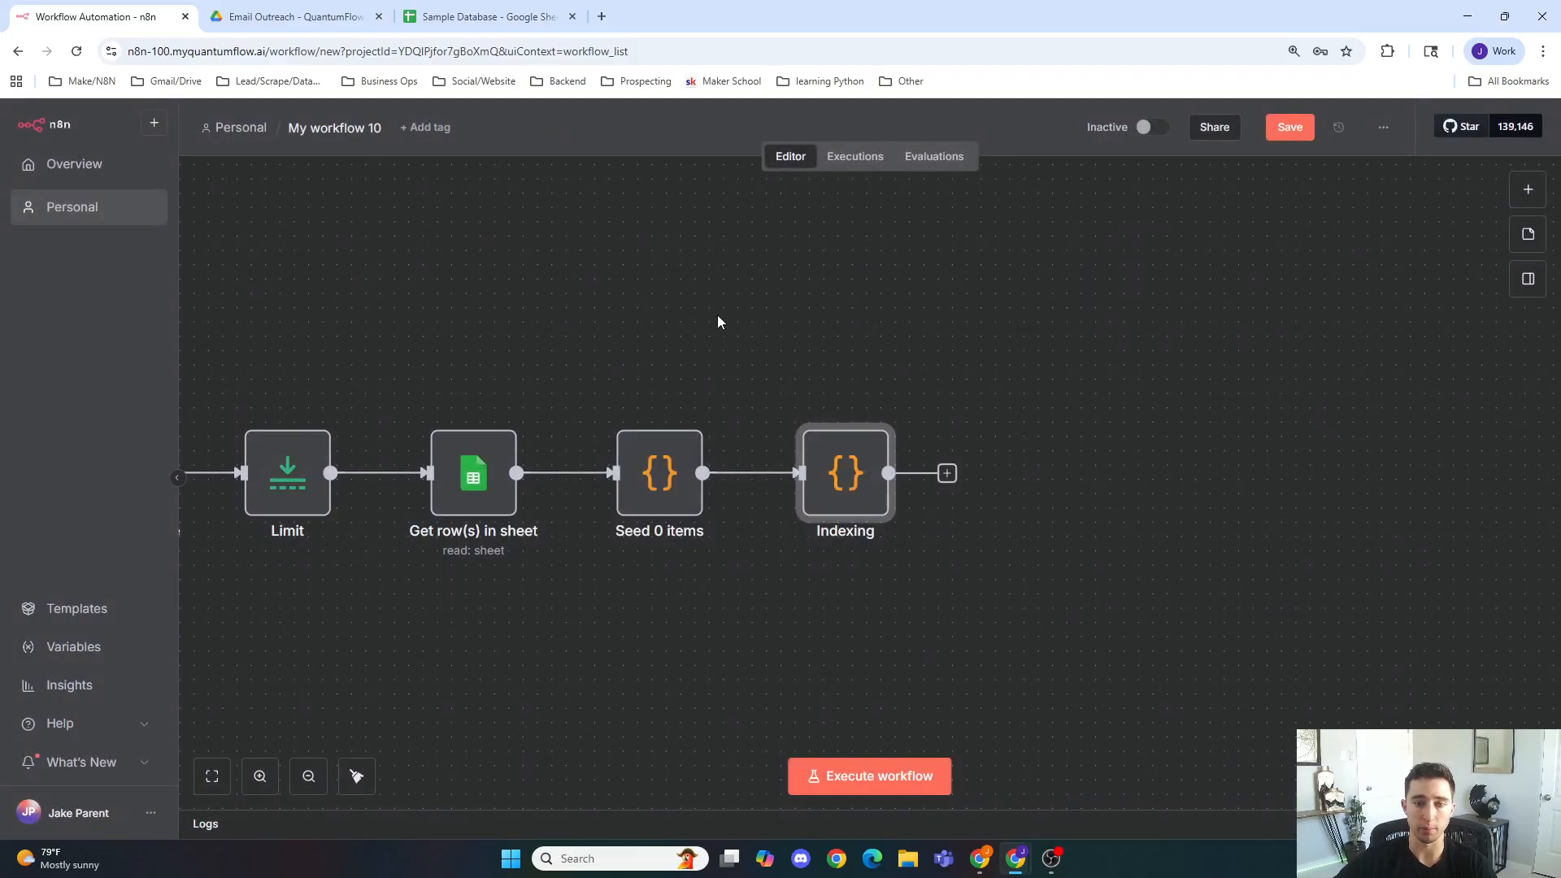
# Step: Add an HTTP Request node after the Indexing node and set its method to POST
pyautogui.click(947, 474)
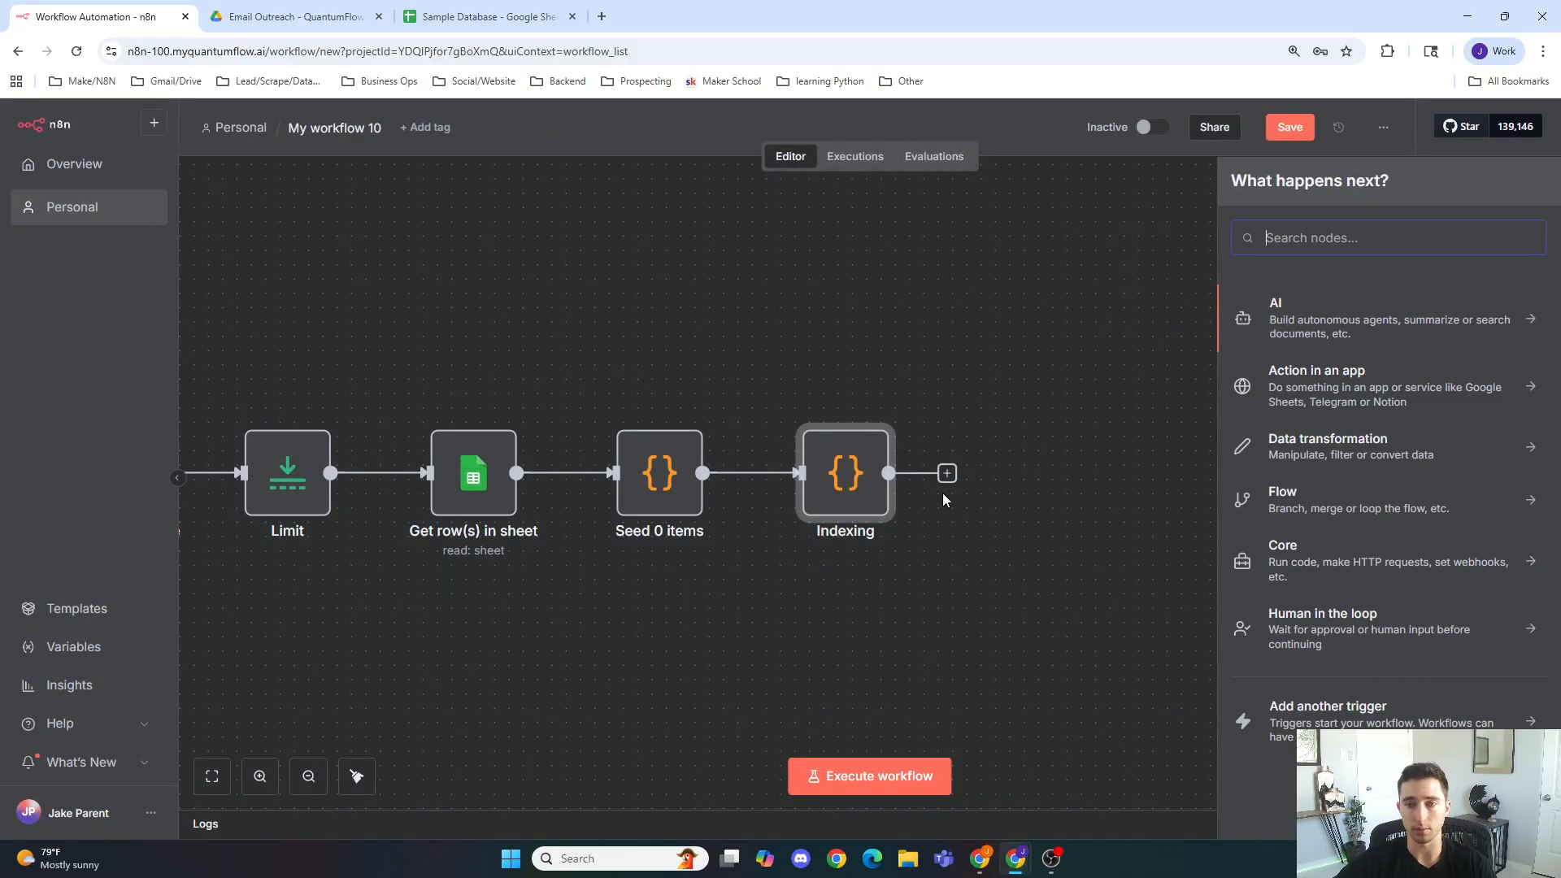
pyautogui.write('http')
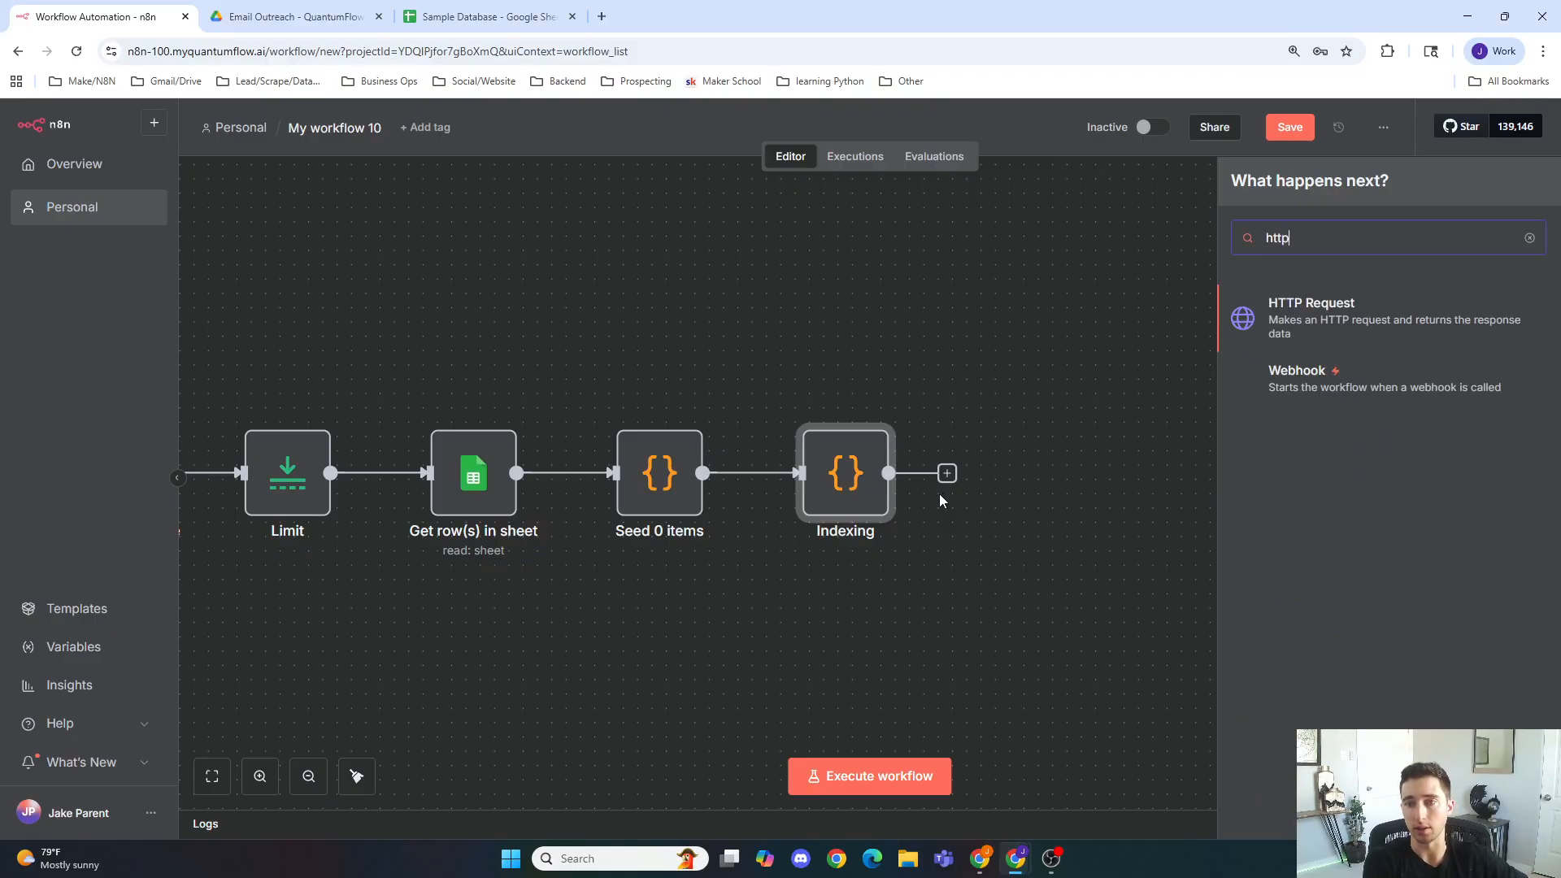
pyautogui.press('Return')
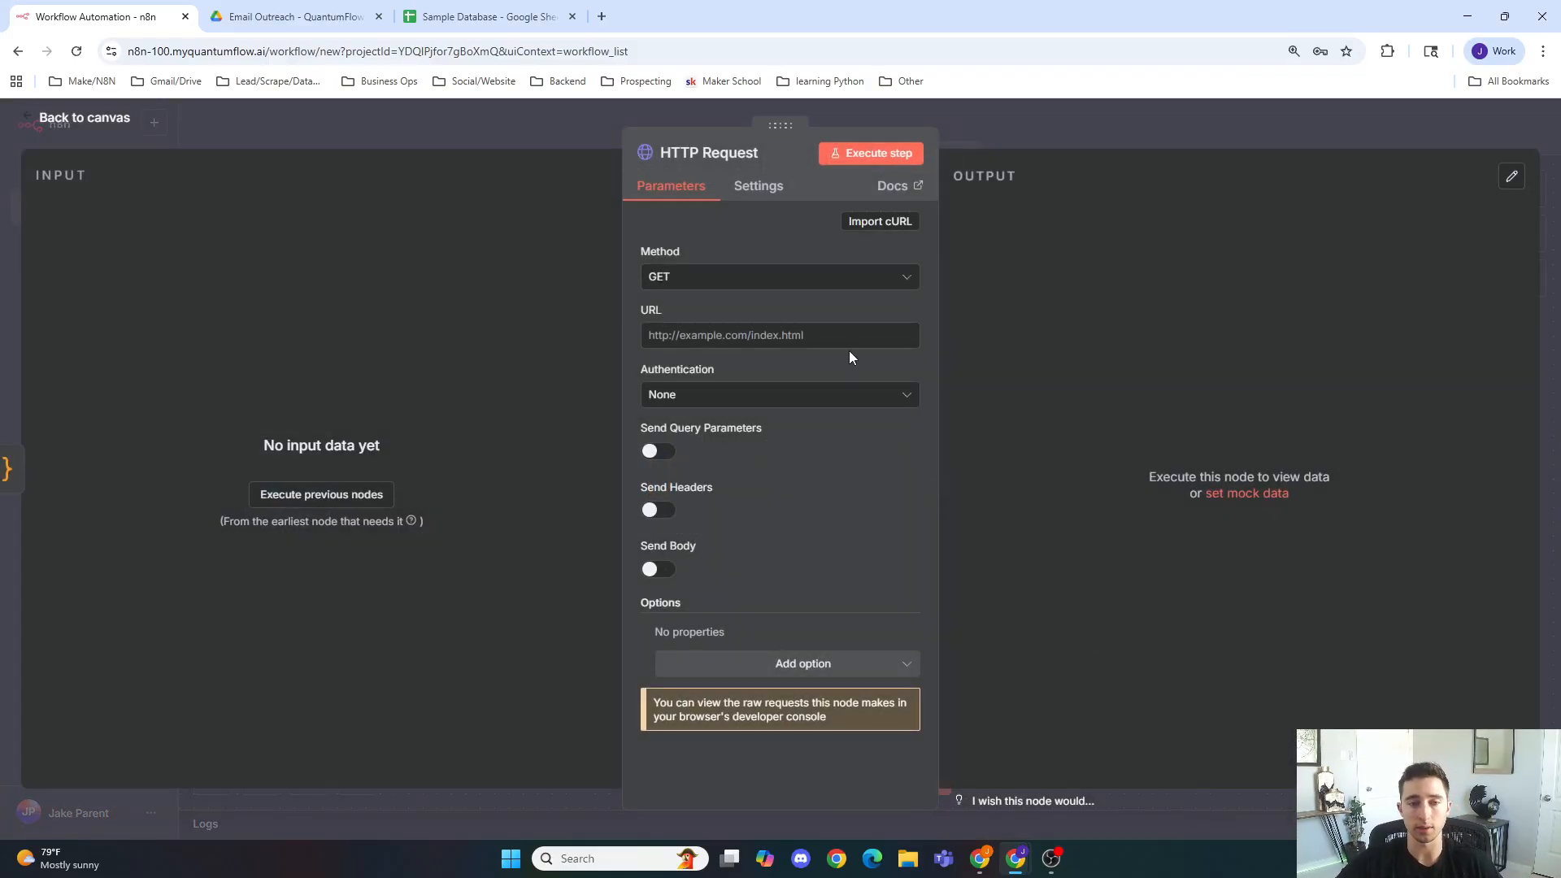
pyautogui.click(849, 279)
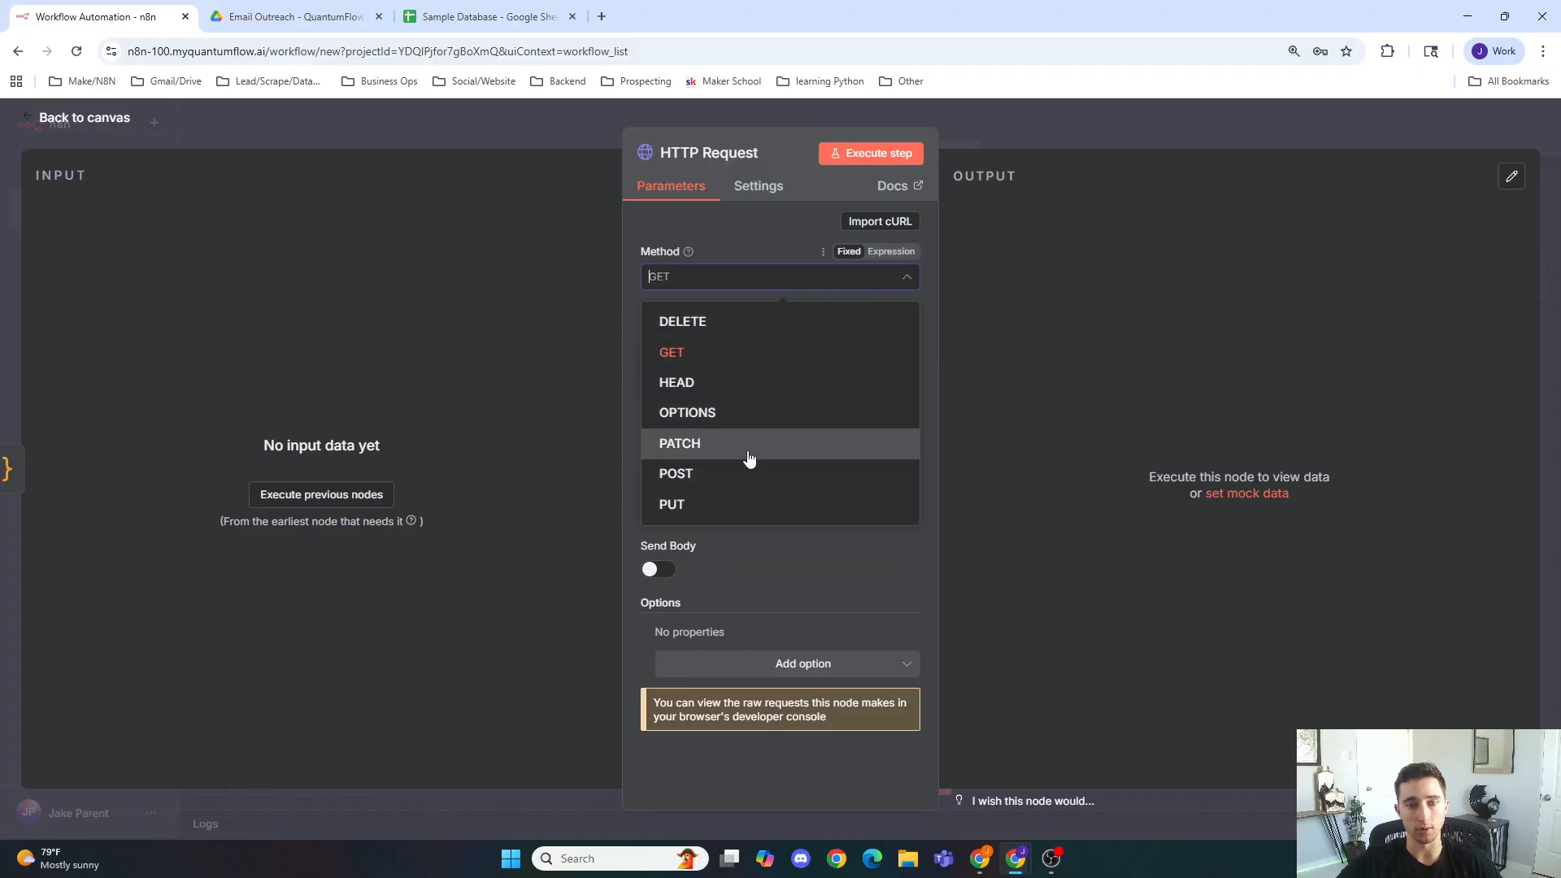
pyautogui.click(744, 472)
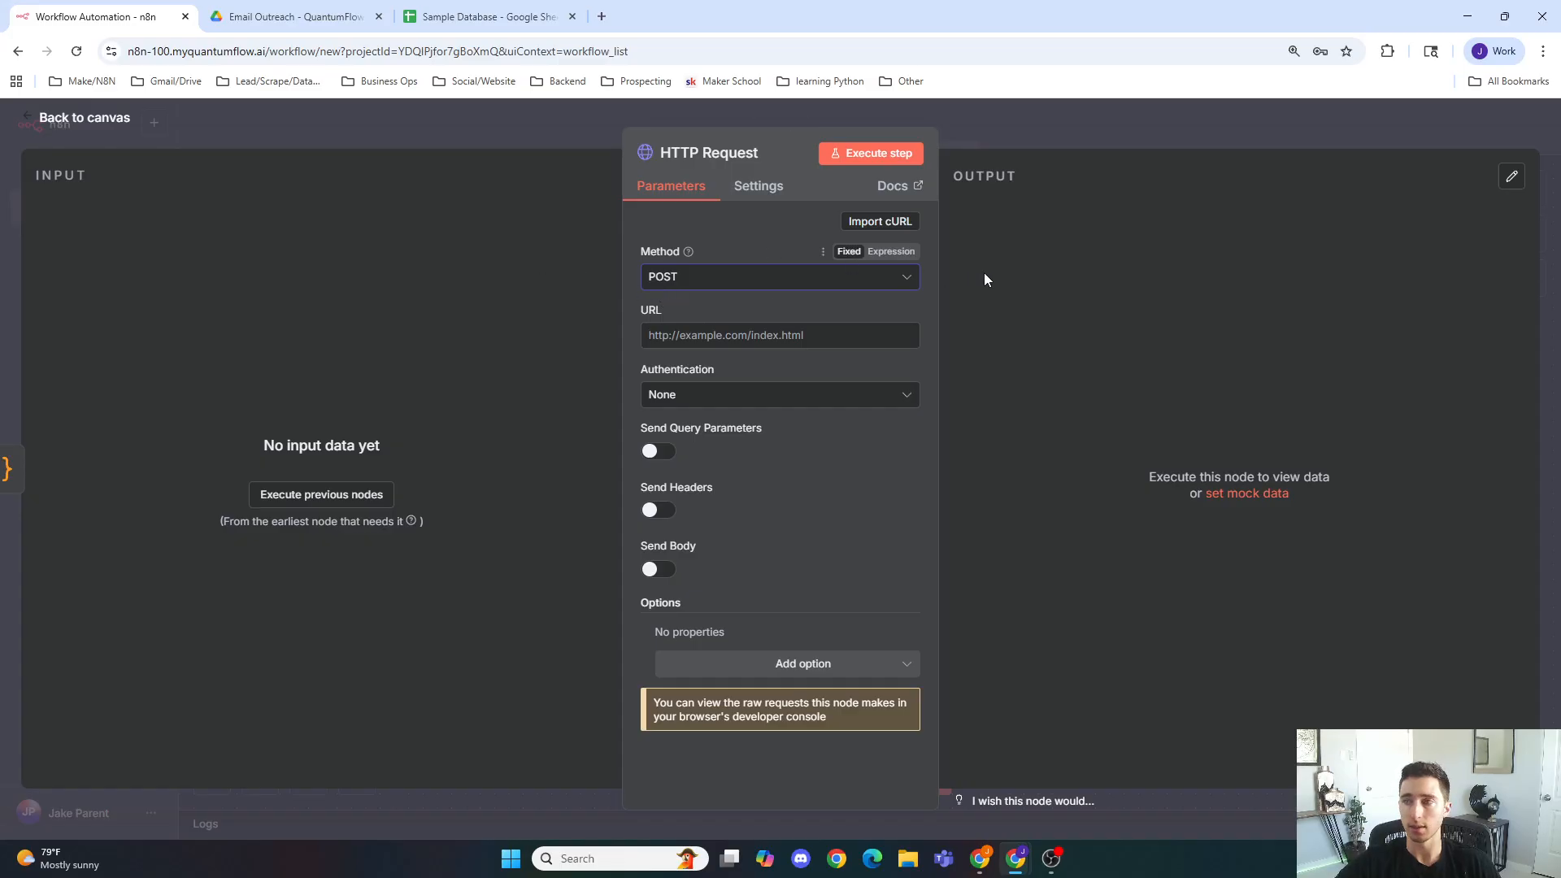
# Step: Search for the Apollo API documentation in a new tab and open the Organization Search endpoint page
pyautogui.click(602, 17)
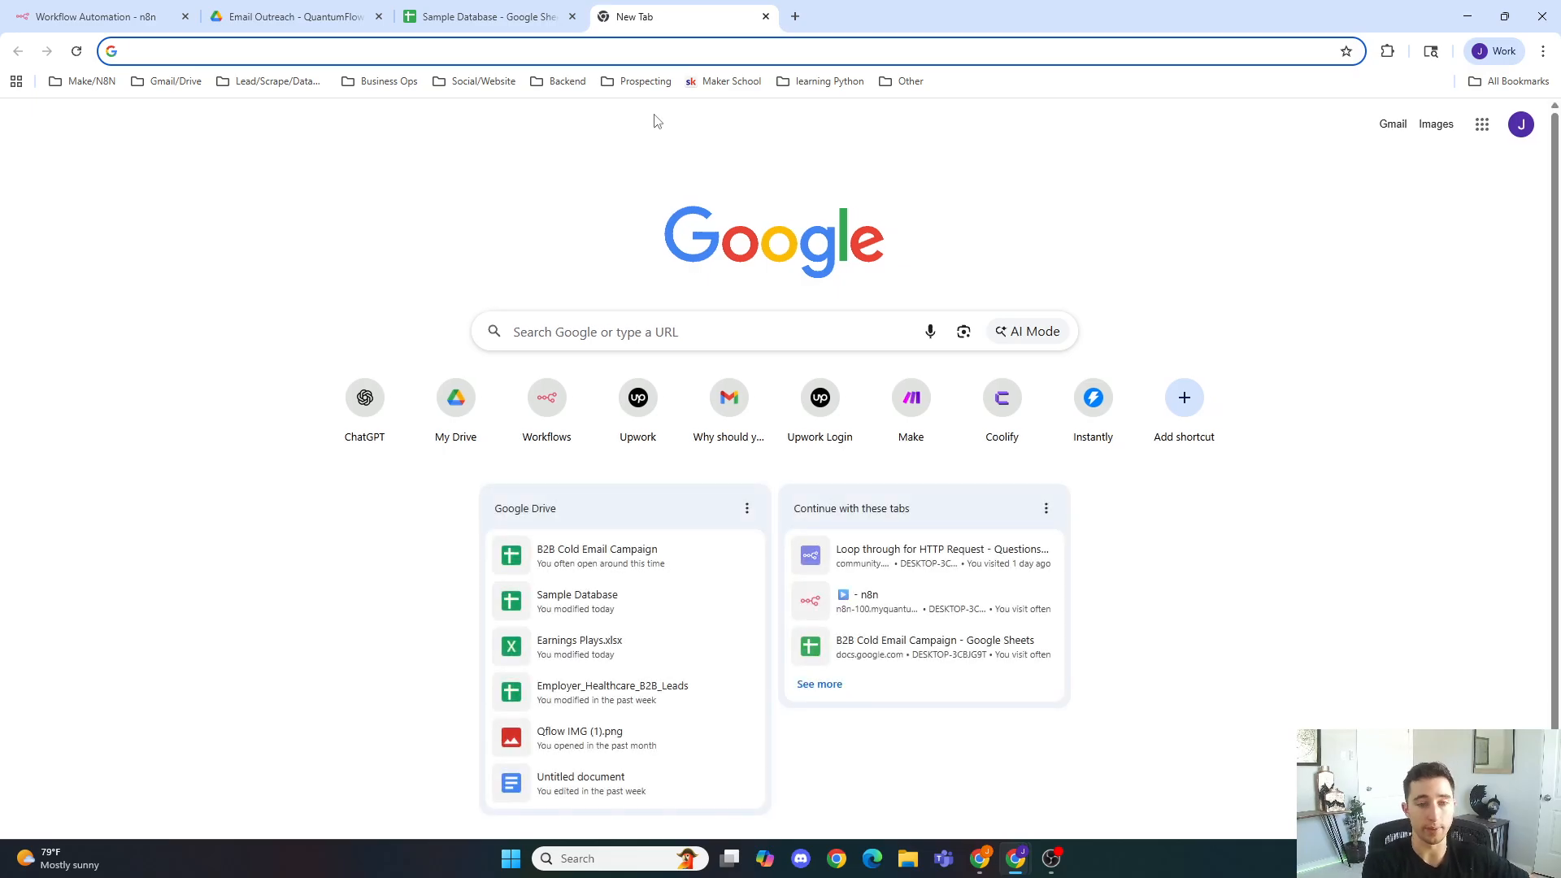
pyautogui.write('apo')
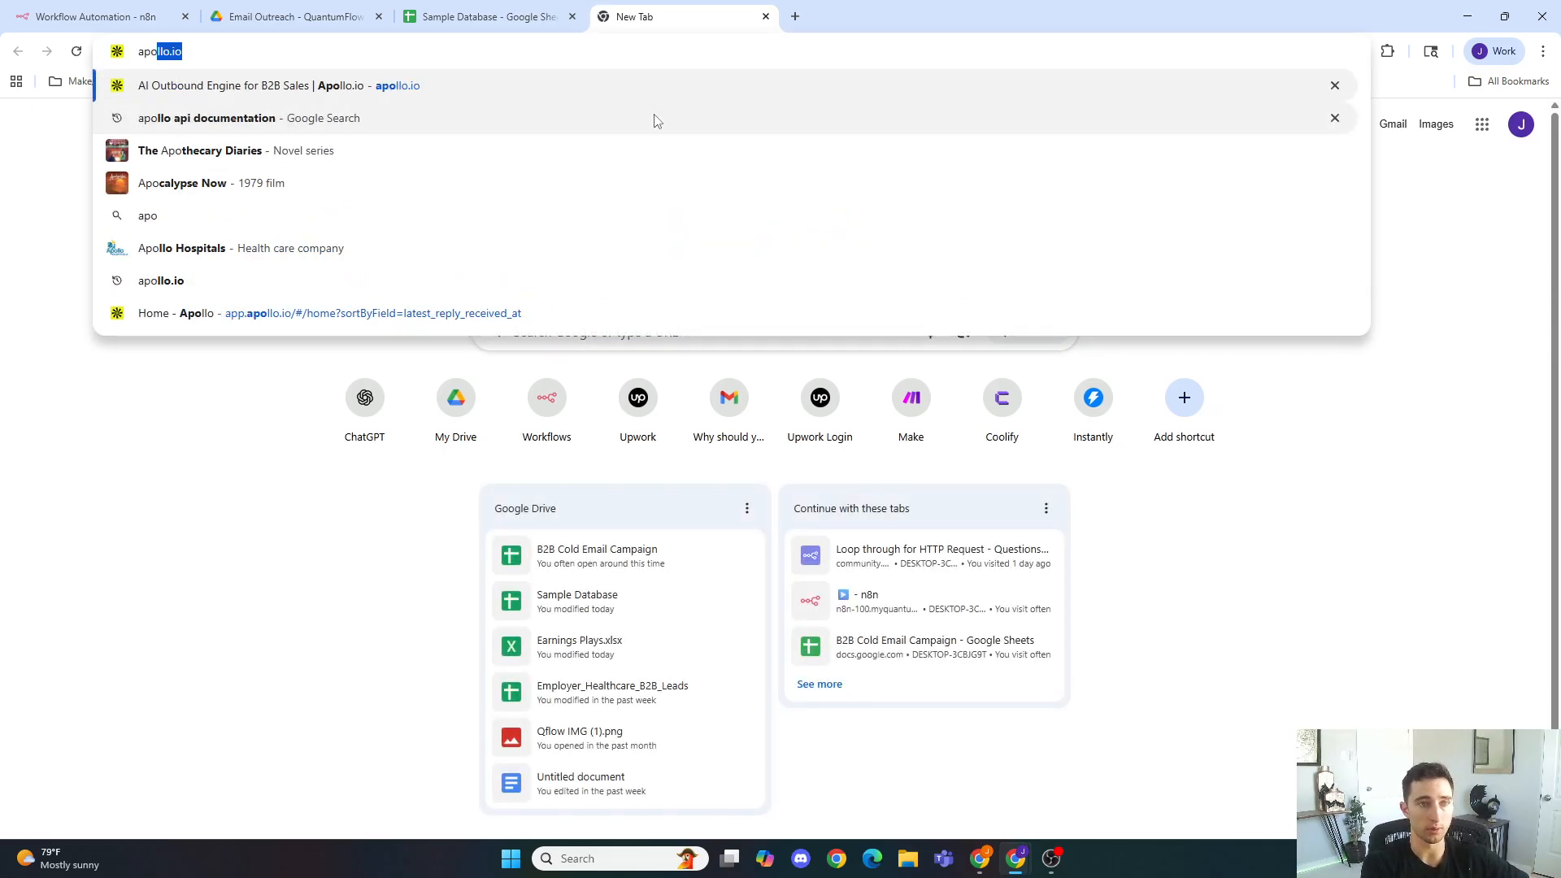
pyautogui.press('Return')
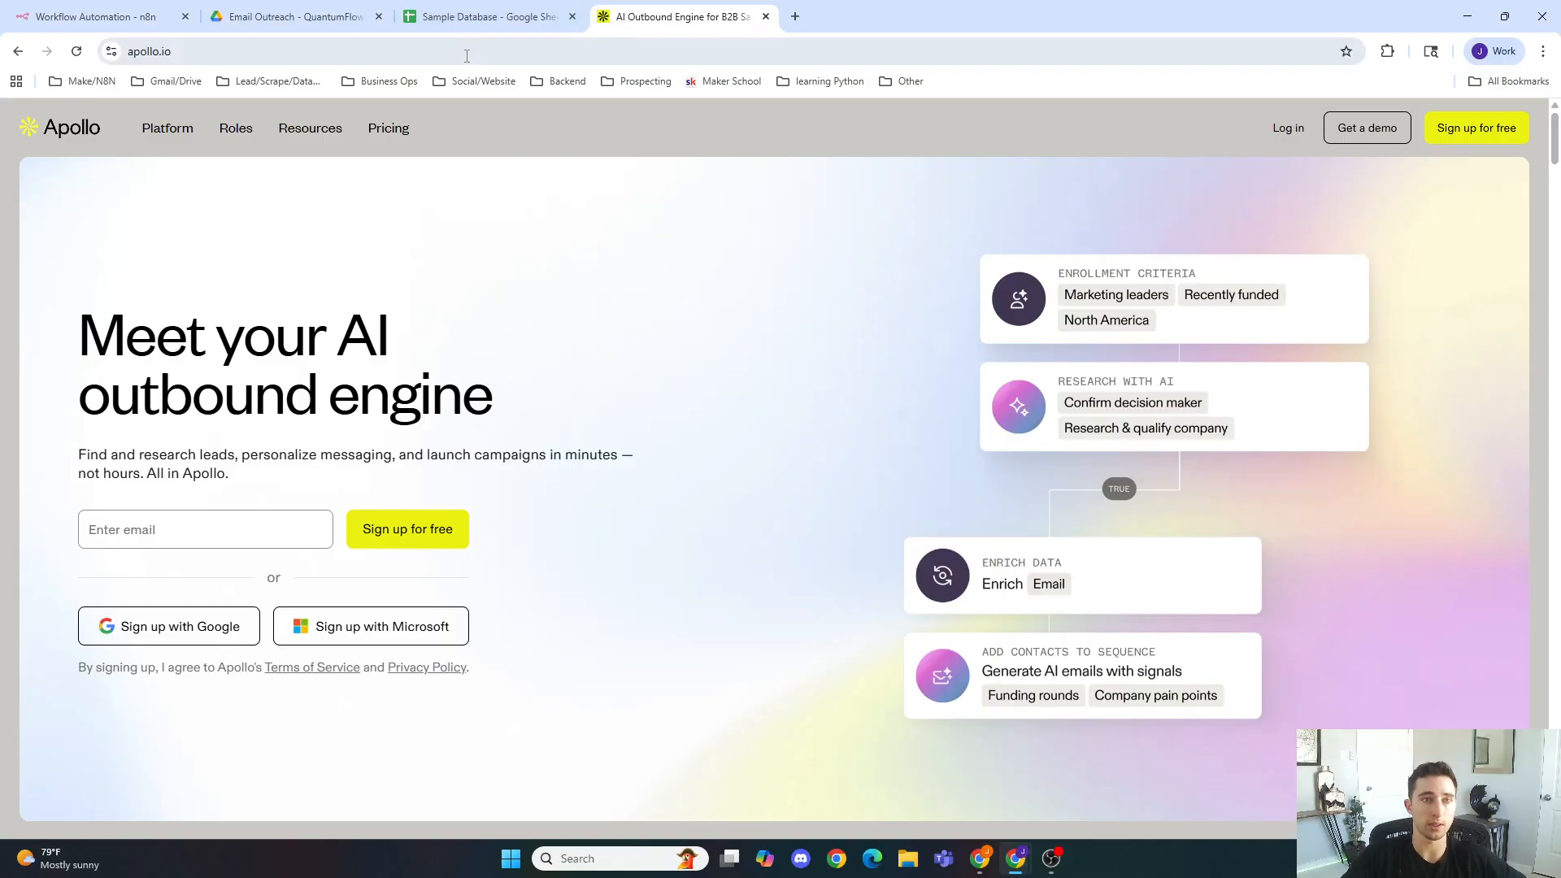
pyautogui.click(466, 51)
pyautogui.write('apl')
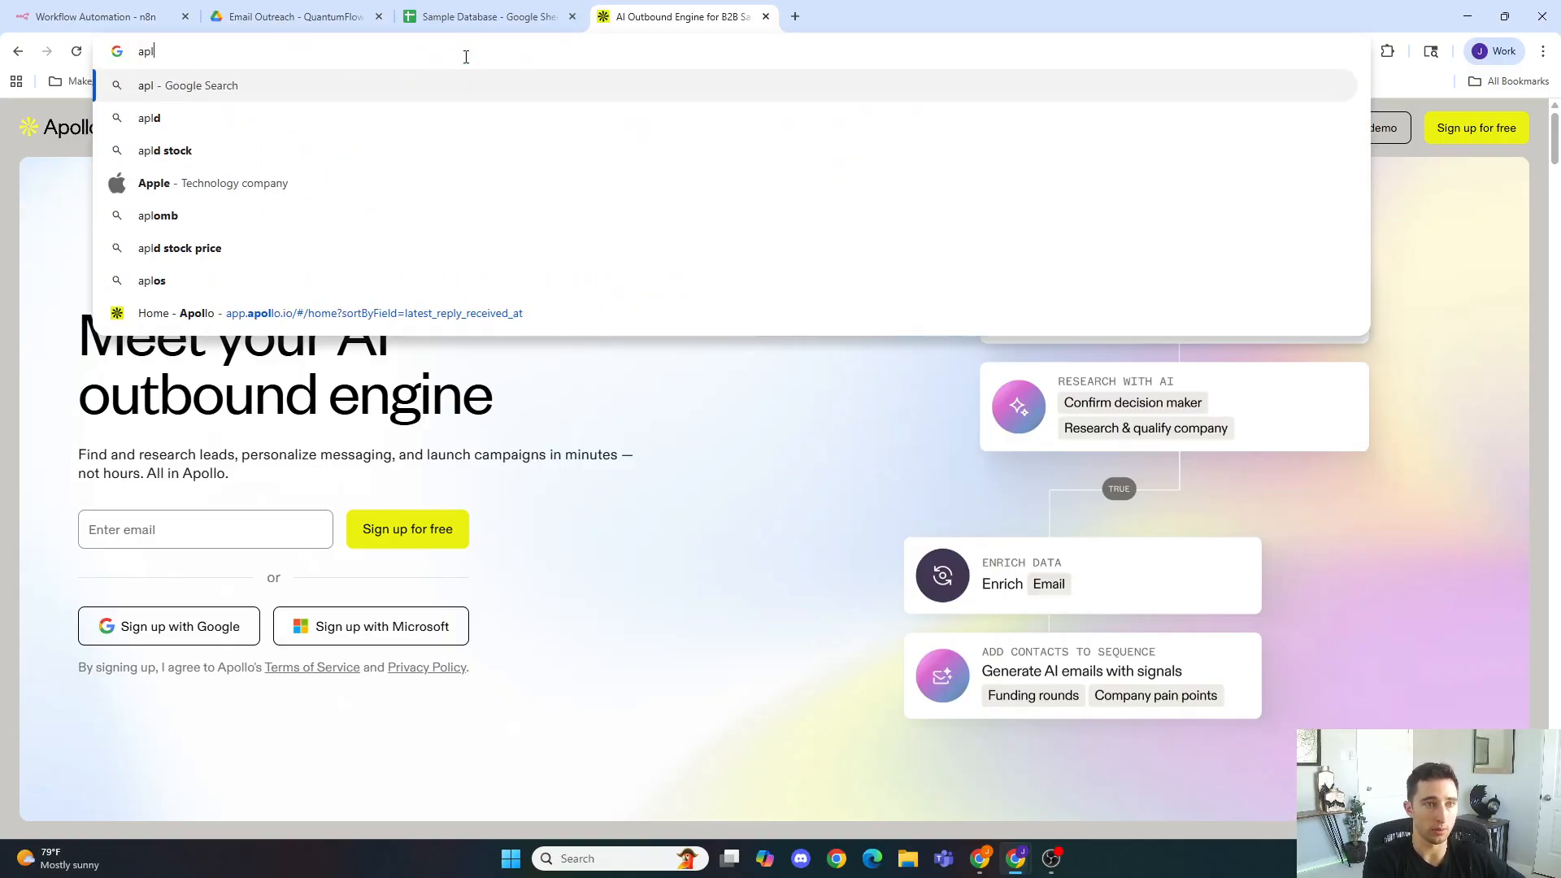
pyautogui.press('BackSpace')
pyautogui.write('ollo ')
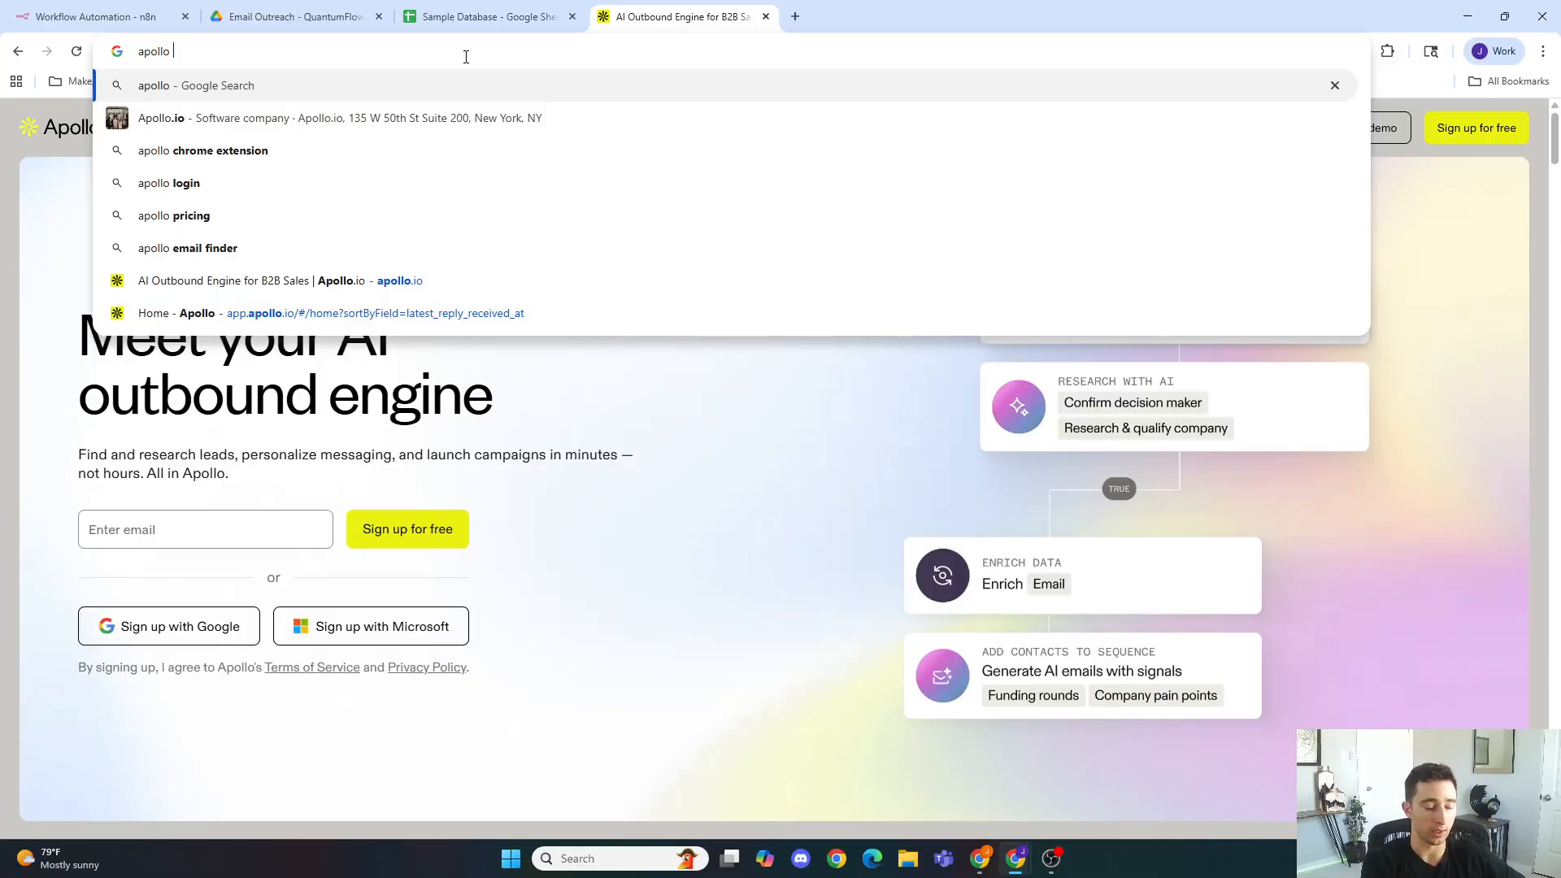
pyautogui.write('api')
pyautogui.press('Return')
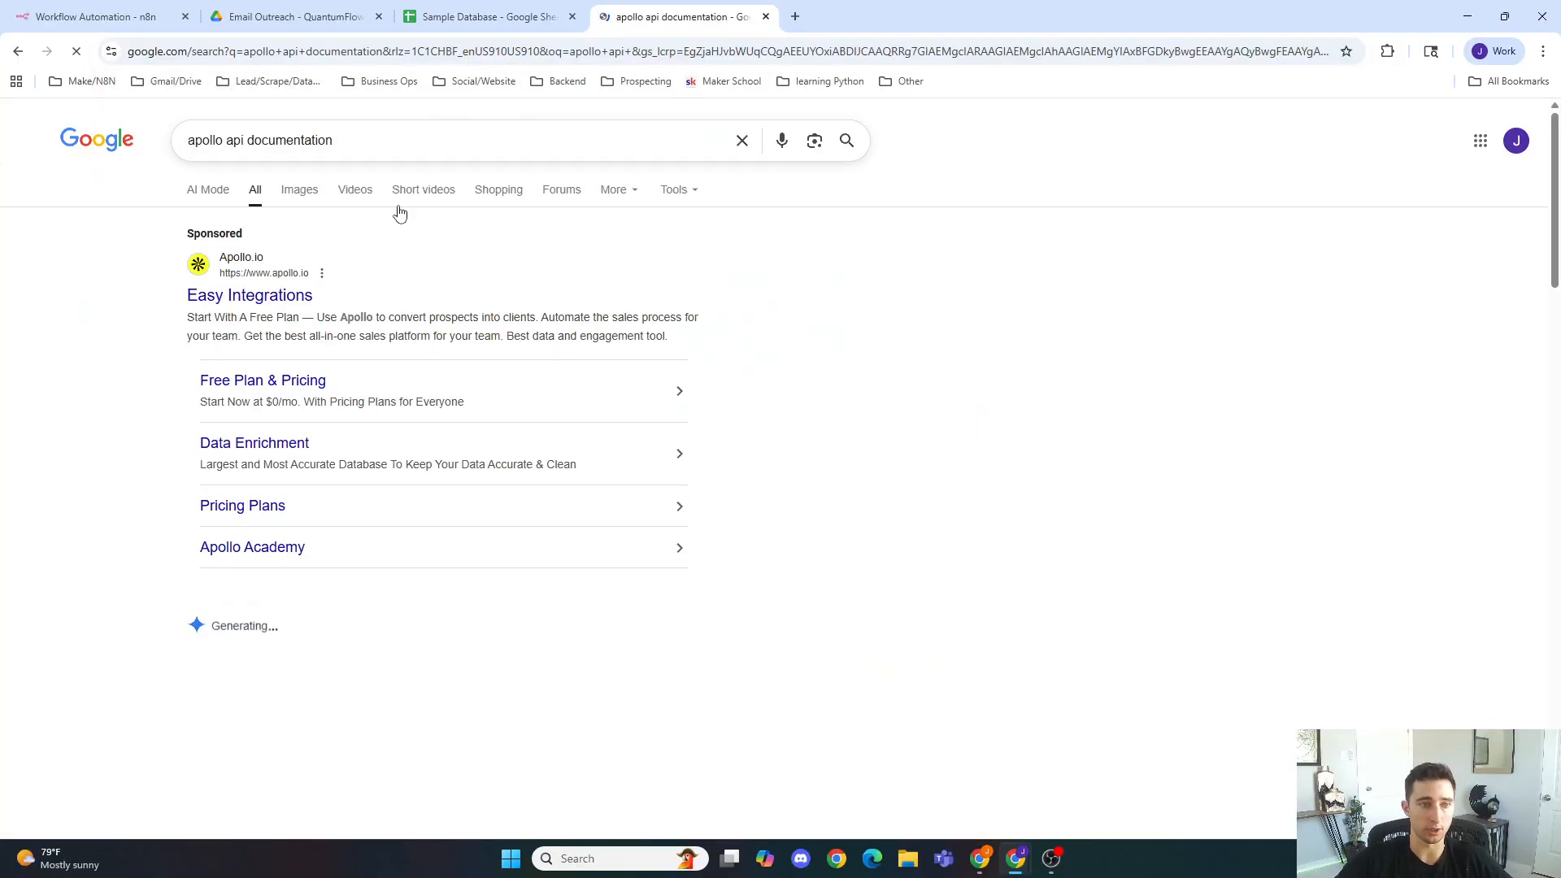
pyautogui.scroll(-4, 399, 213)
pyautogui.click(335, 676)
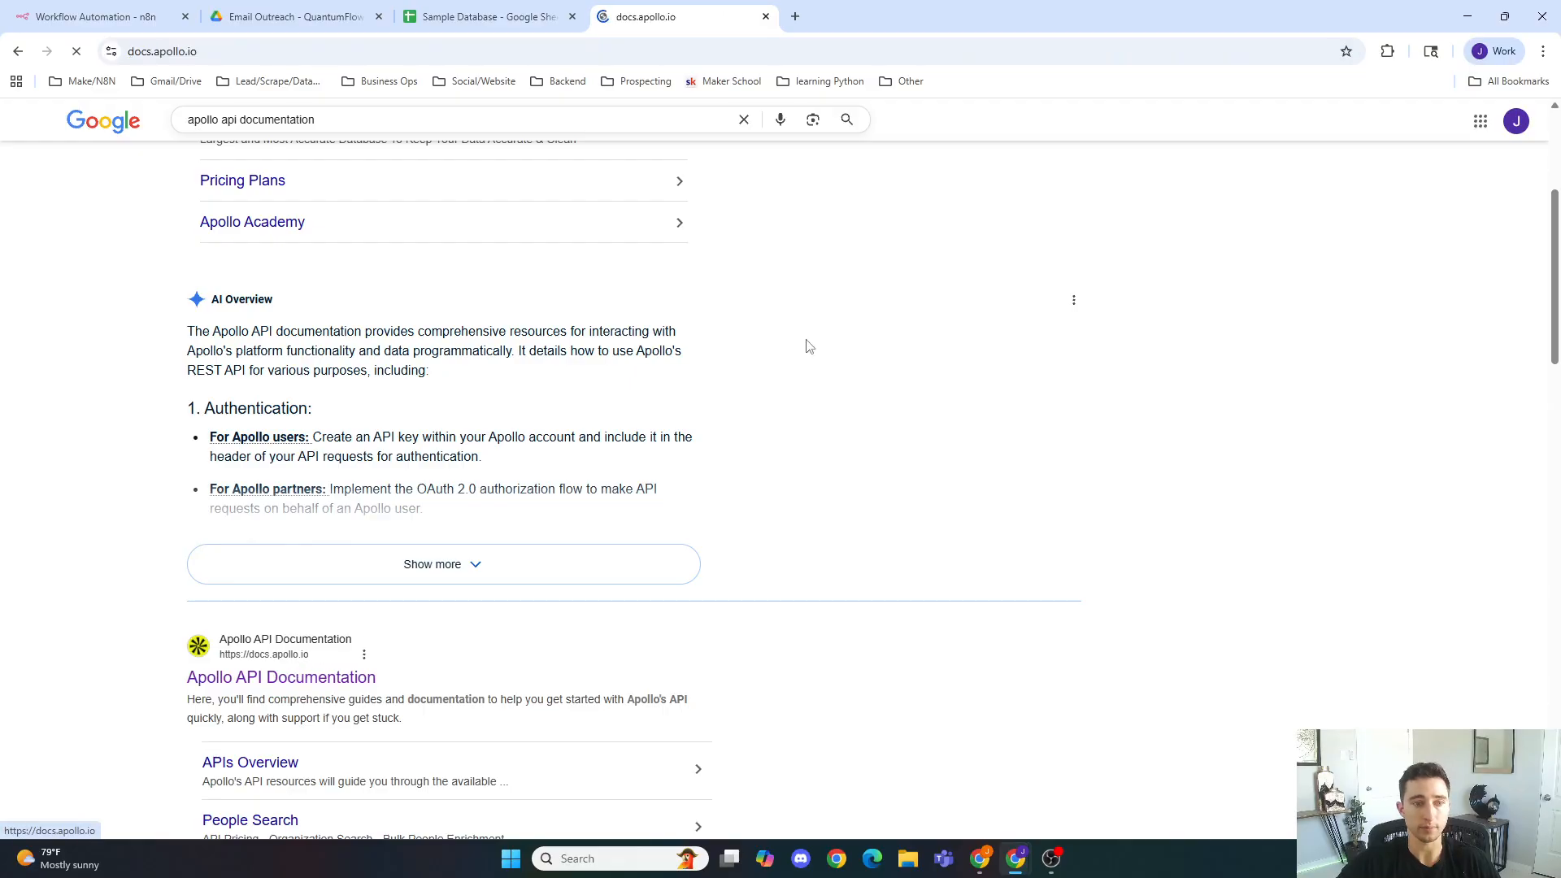
pyautogui.scroll(-5, 815, 342)
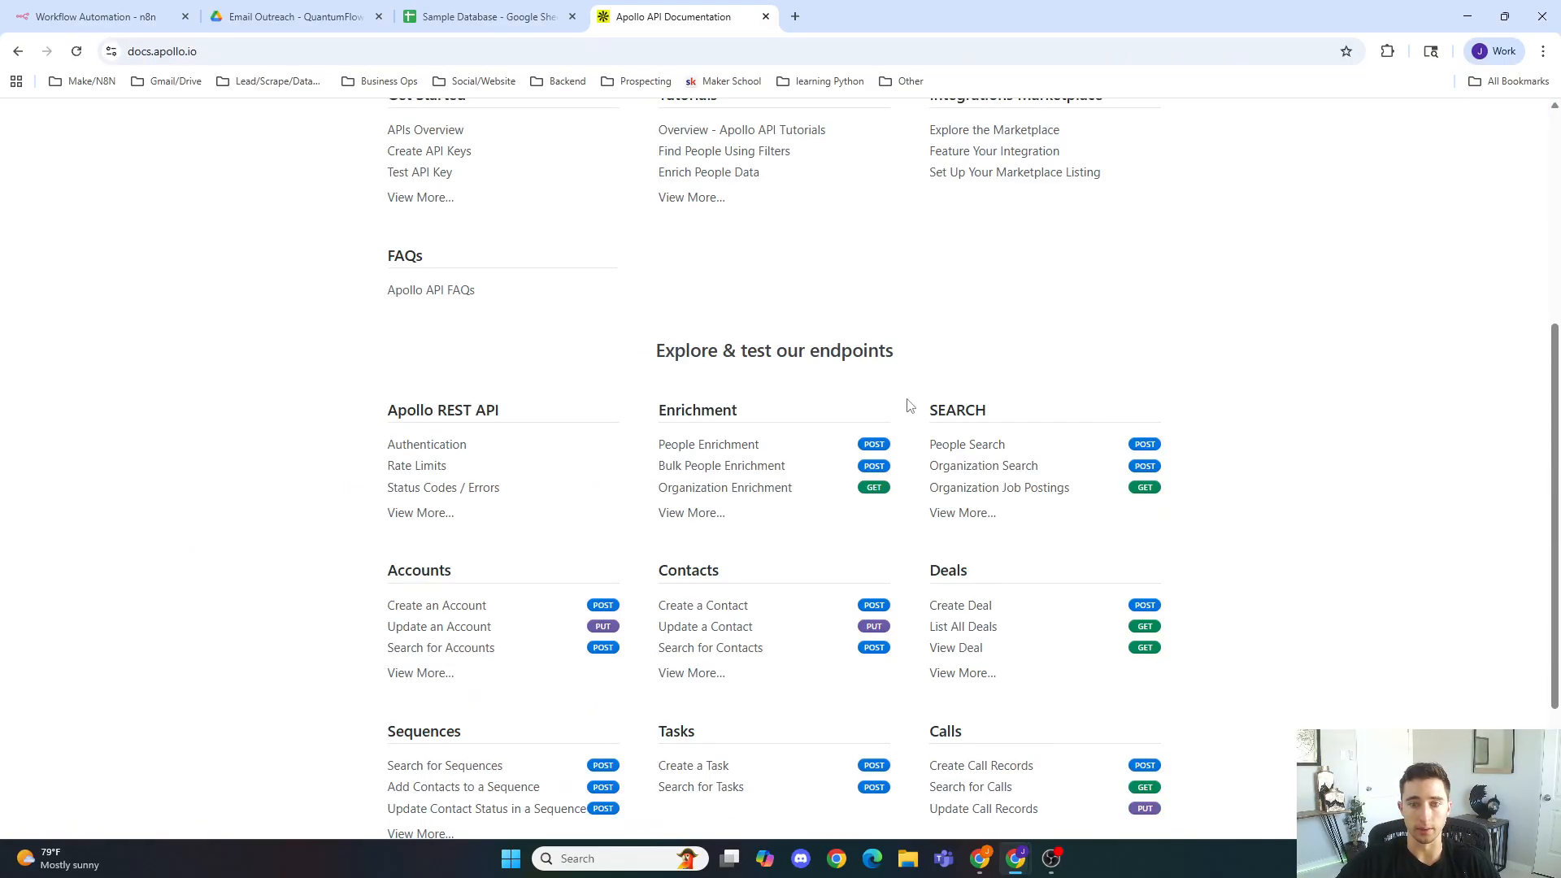
pyautogui.click(1019, 467)
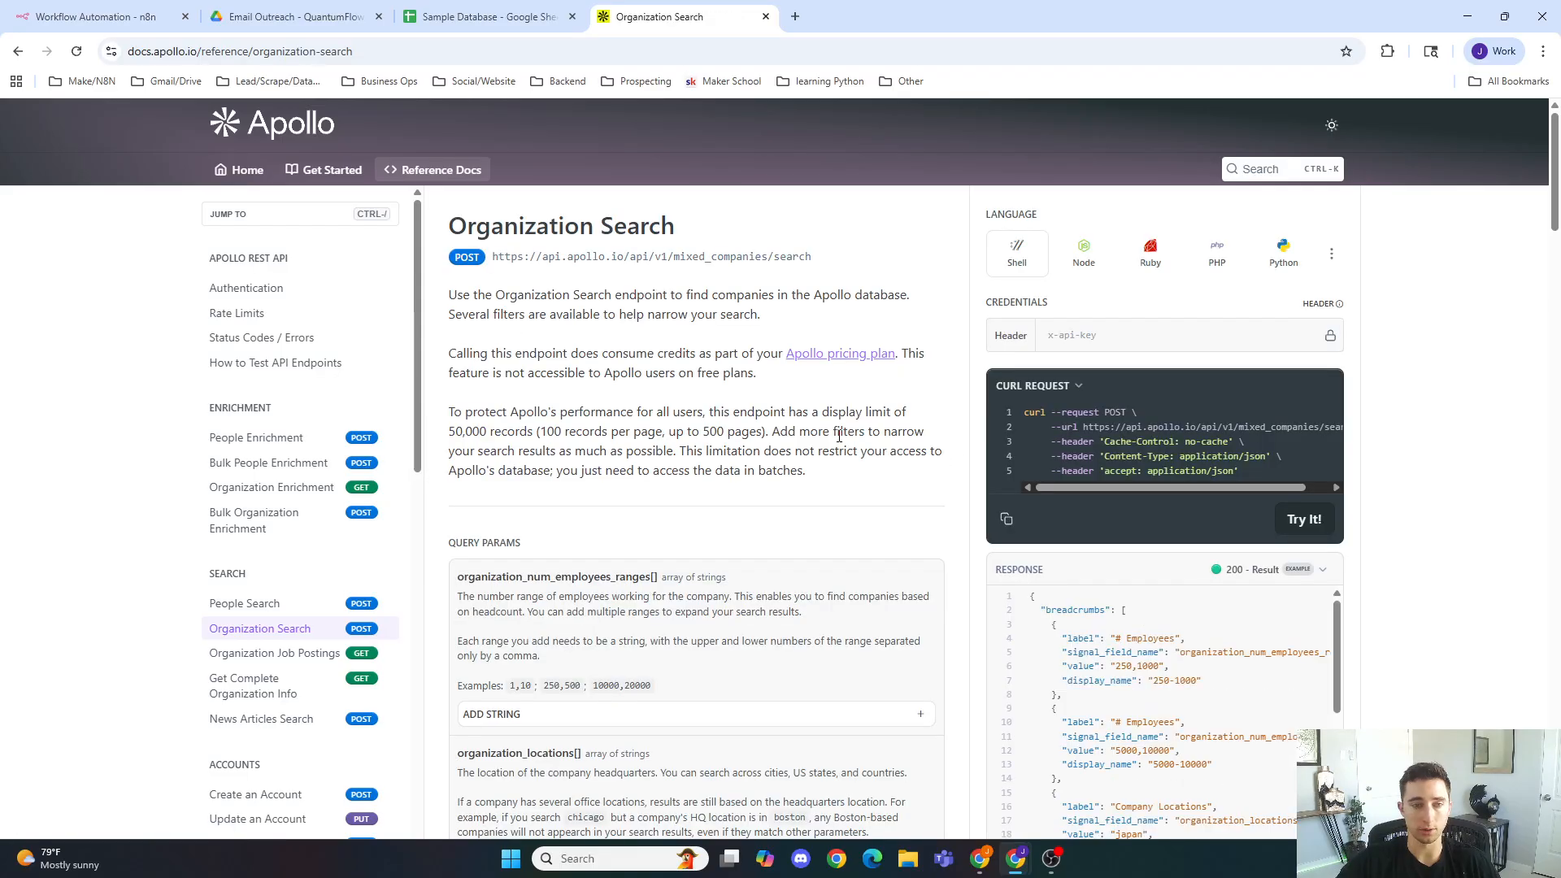
# Step: Copy the Organization Search endpoint URL from the docs and paste it as the HTTP Request URL
pyautogui.moveTo(813, 257); pyautogui.dragTo(490, 257)
pyautogui.hotkey('ctrl', 'c')
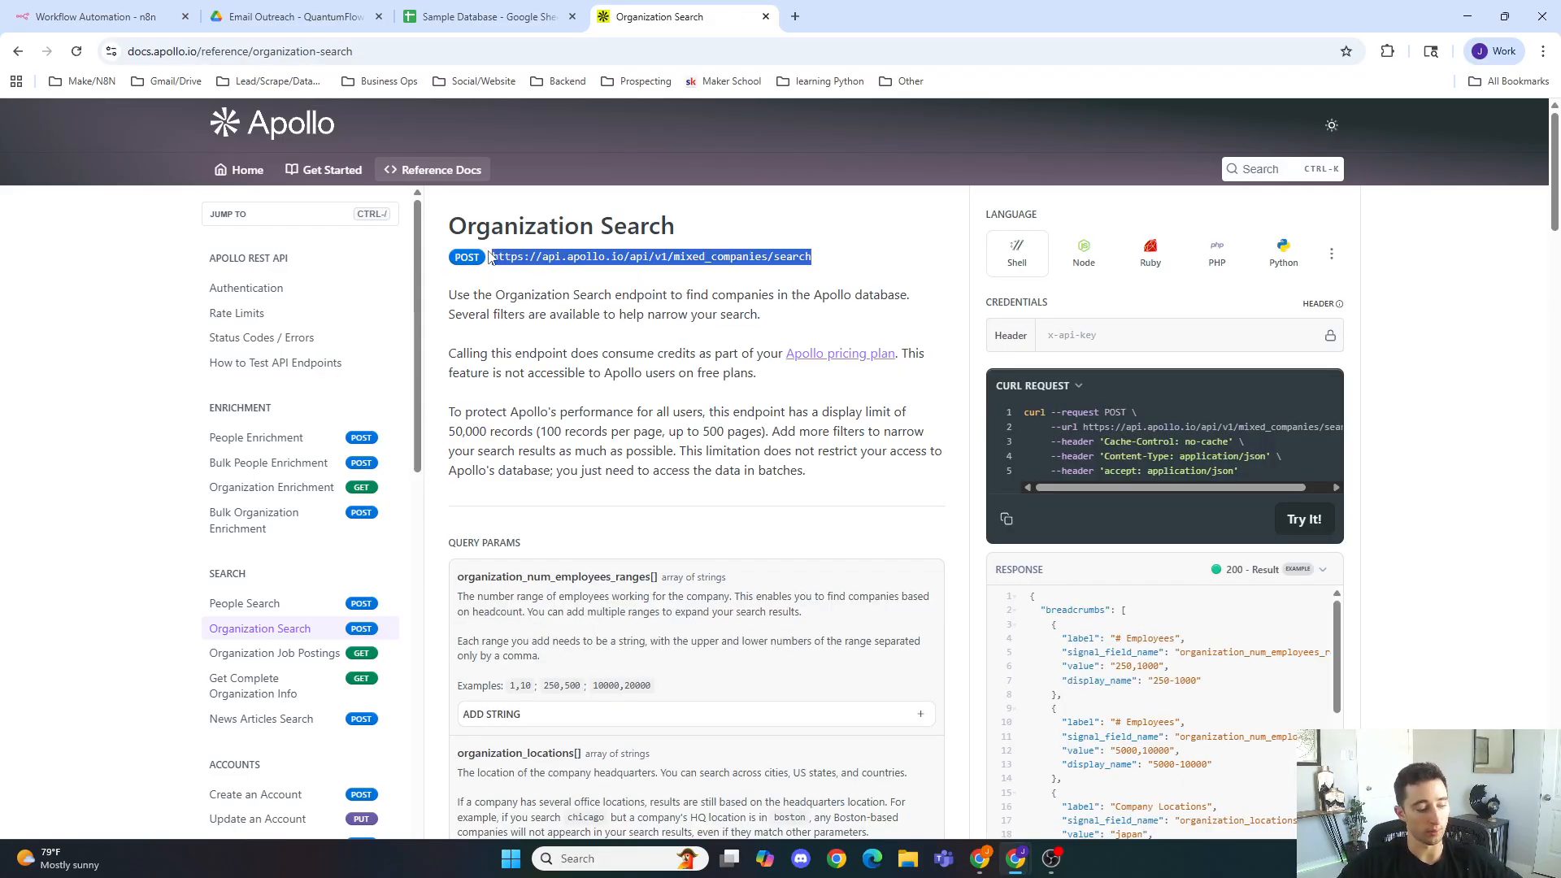
pyautogui.click(95, 16)
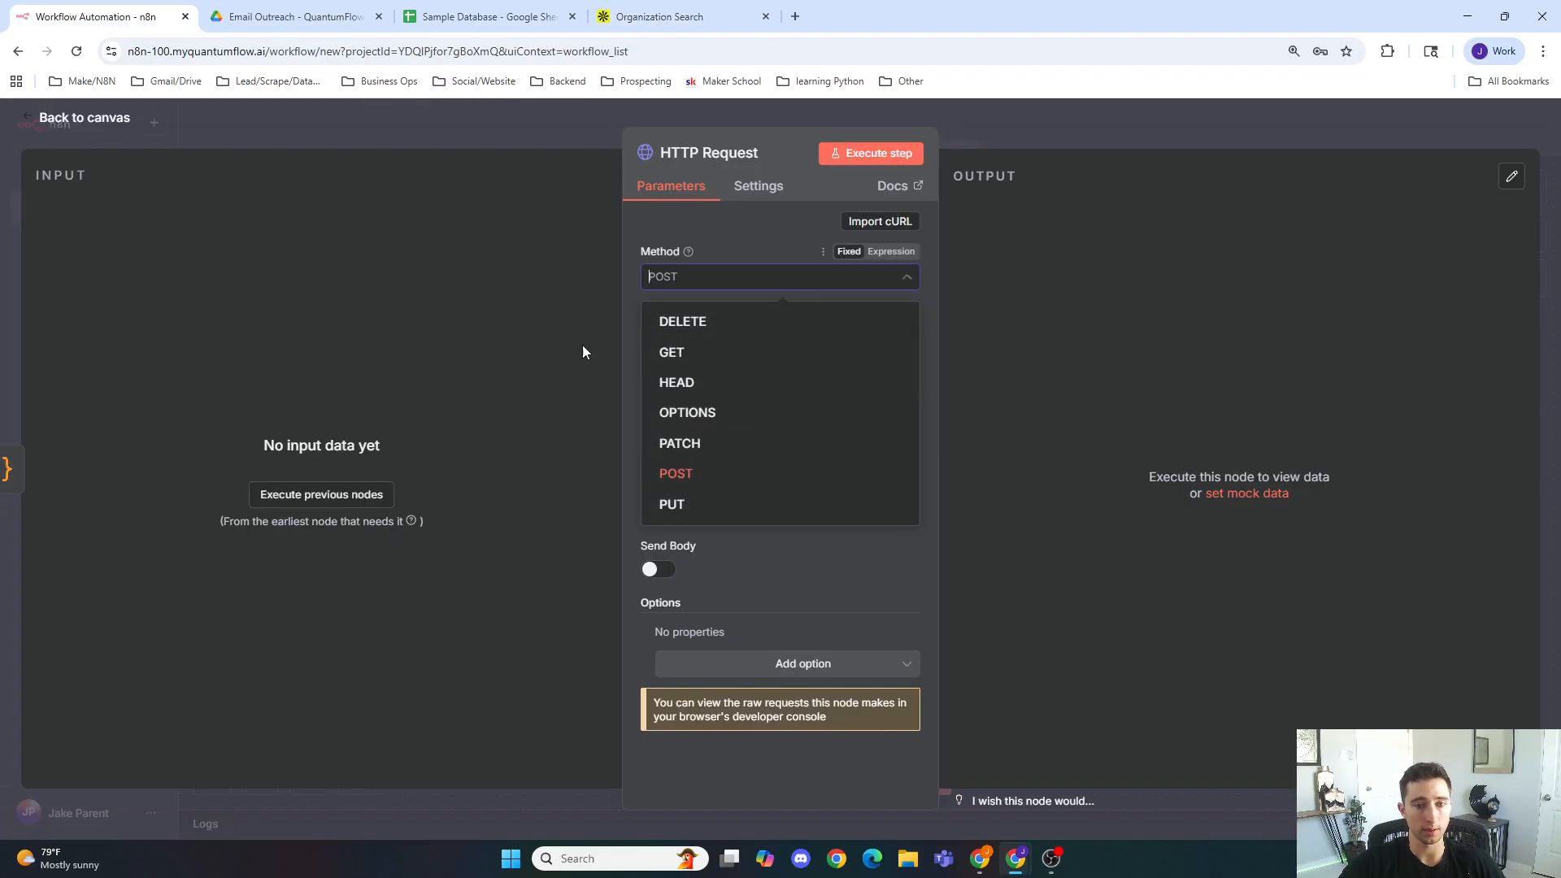
pyautogui.click(823, 480)
pyautogui.click(735, 335)
pyautogui.hotkey('ctrl', 'v')
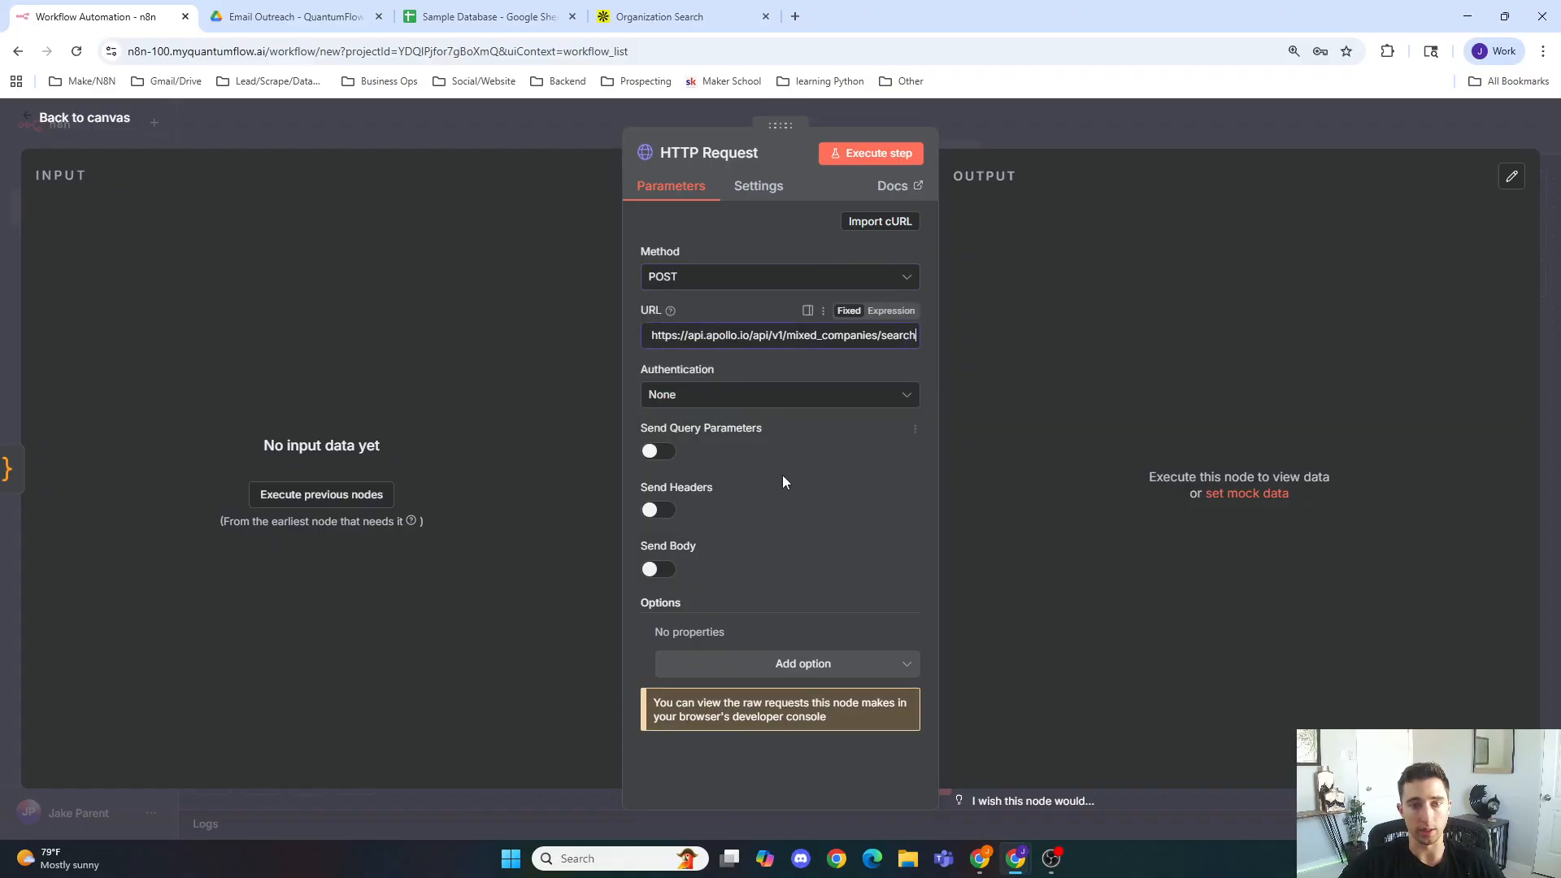
# Step: Turn on Send Headers and add rows for three header parameters
pyautogui.click(781, 482)
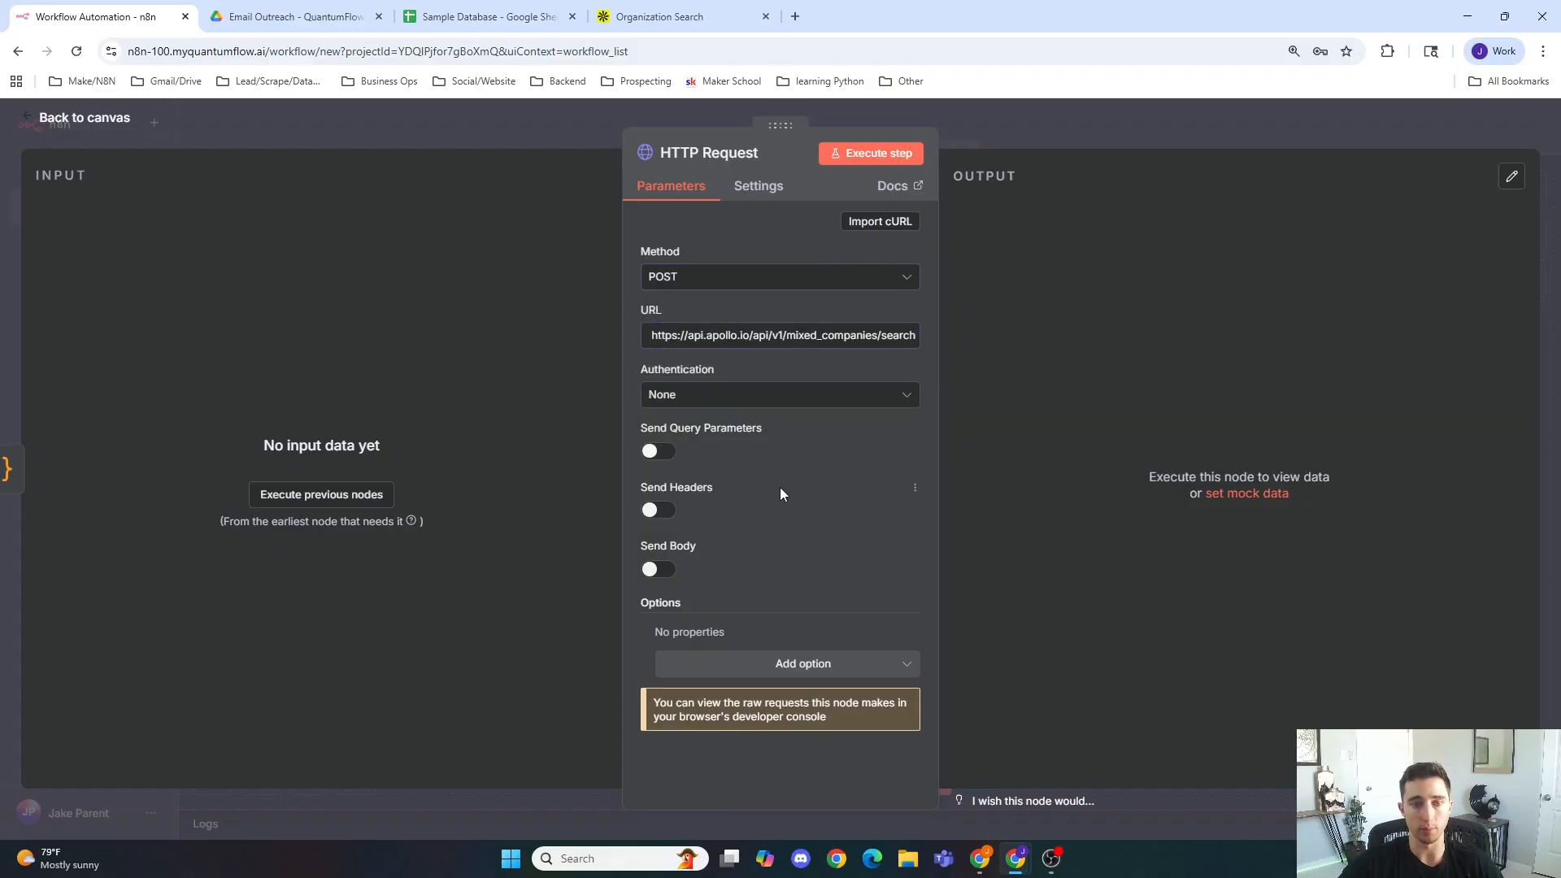
pyautogui.click(659, 511)
pyautogui.scroll(-3, 756, 474)
pyautogui.click(761, 559)
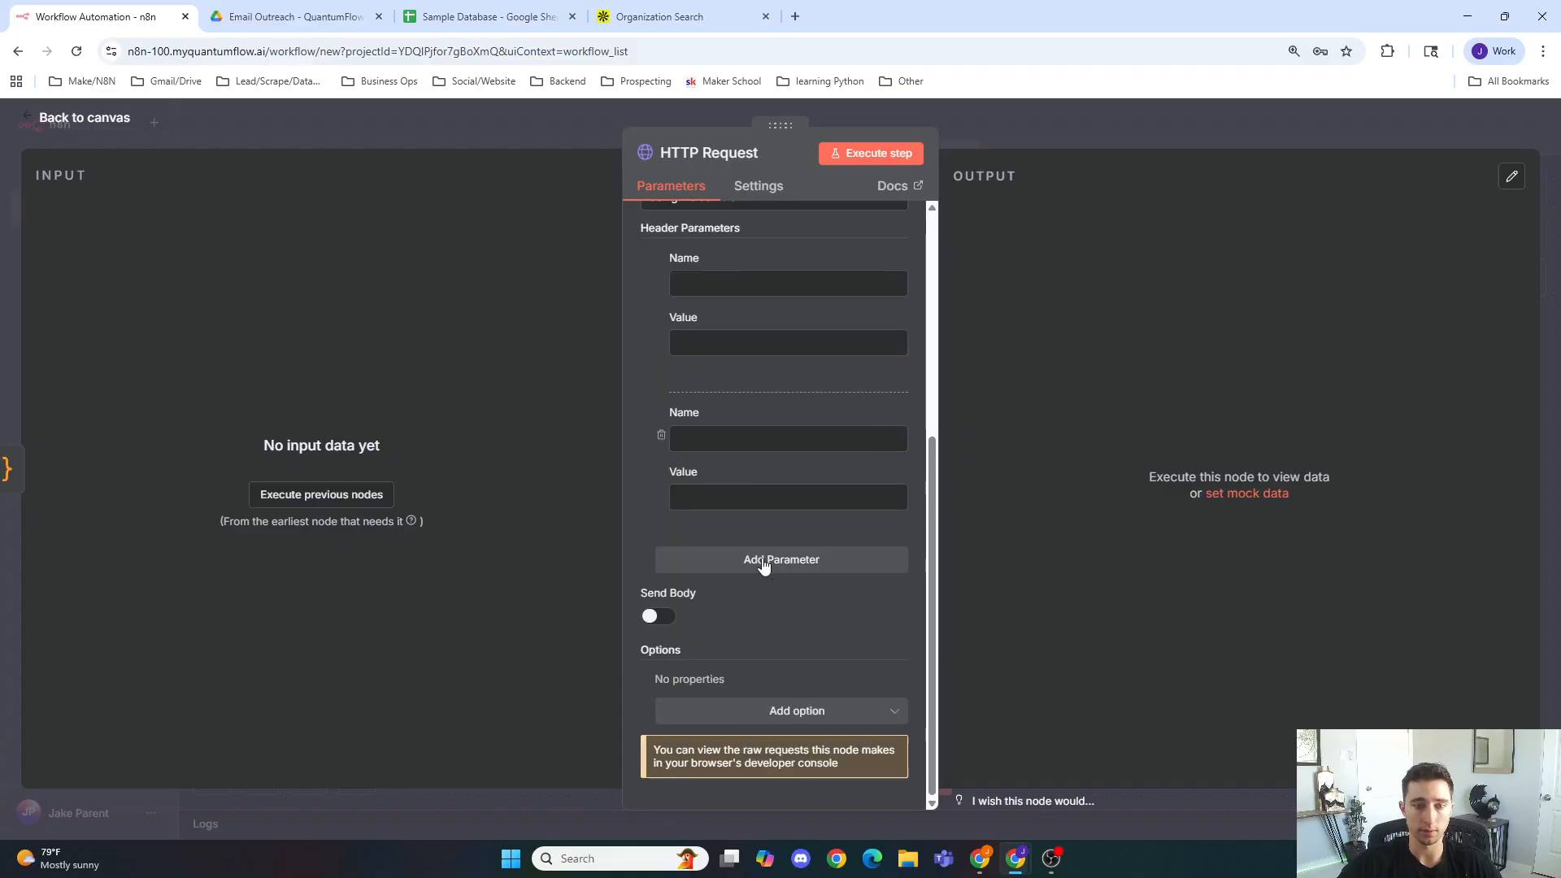
pyautogui.click(732, 559)
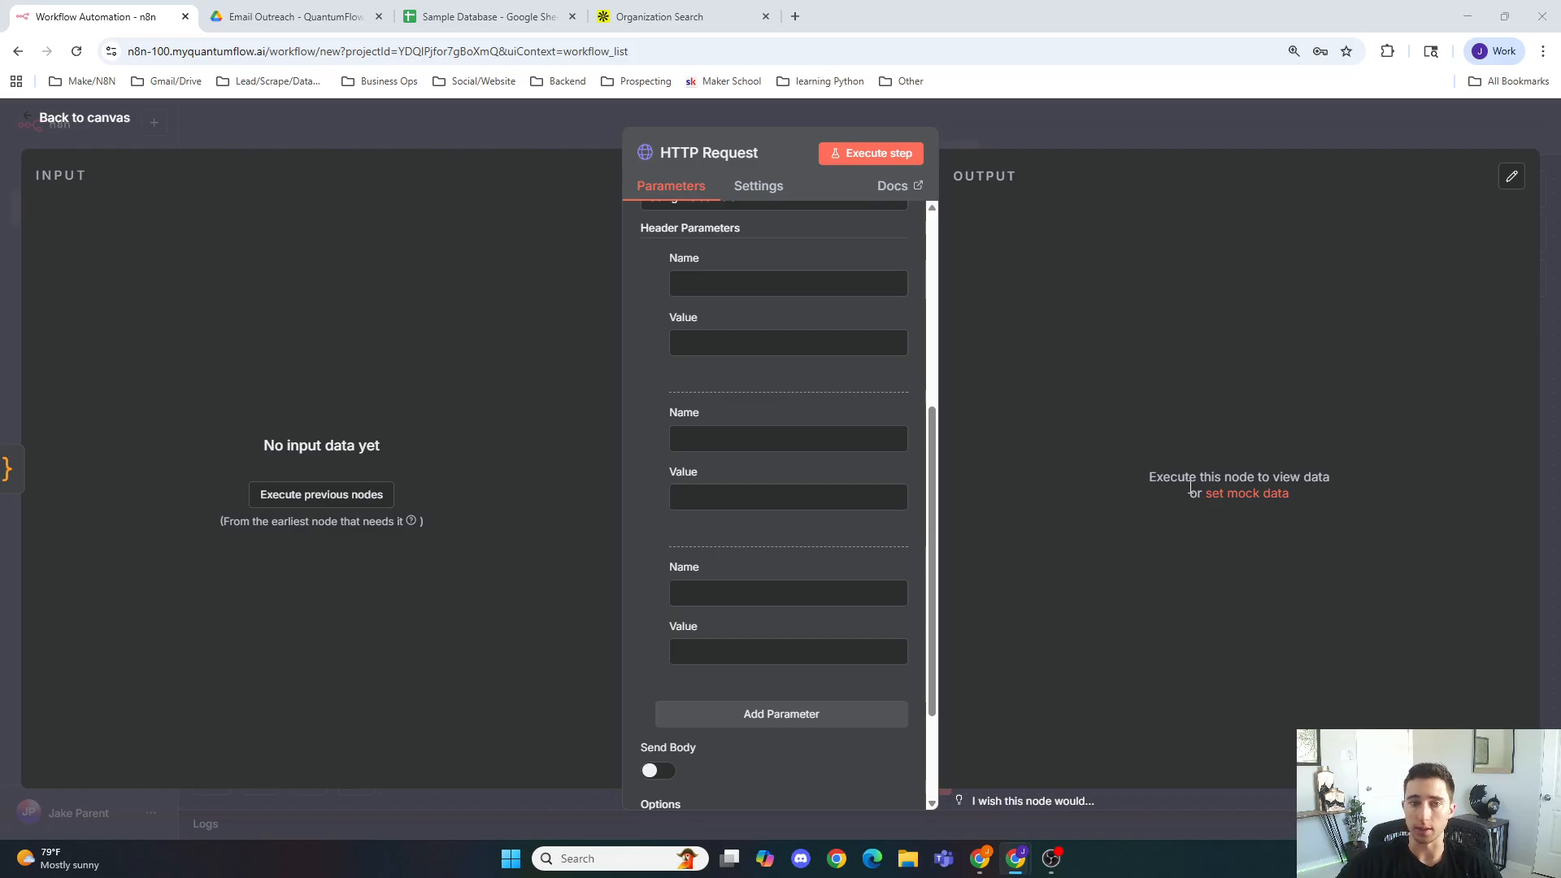
# Step: Fill in the first header as Cache-Control with the value no-cache
pyautogui.click(733, 281)
pyautogui.write('cach')
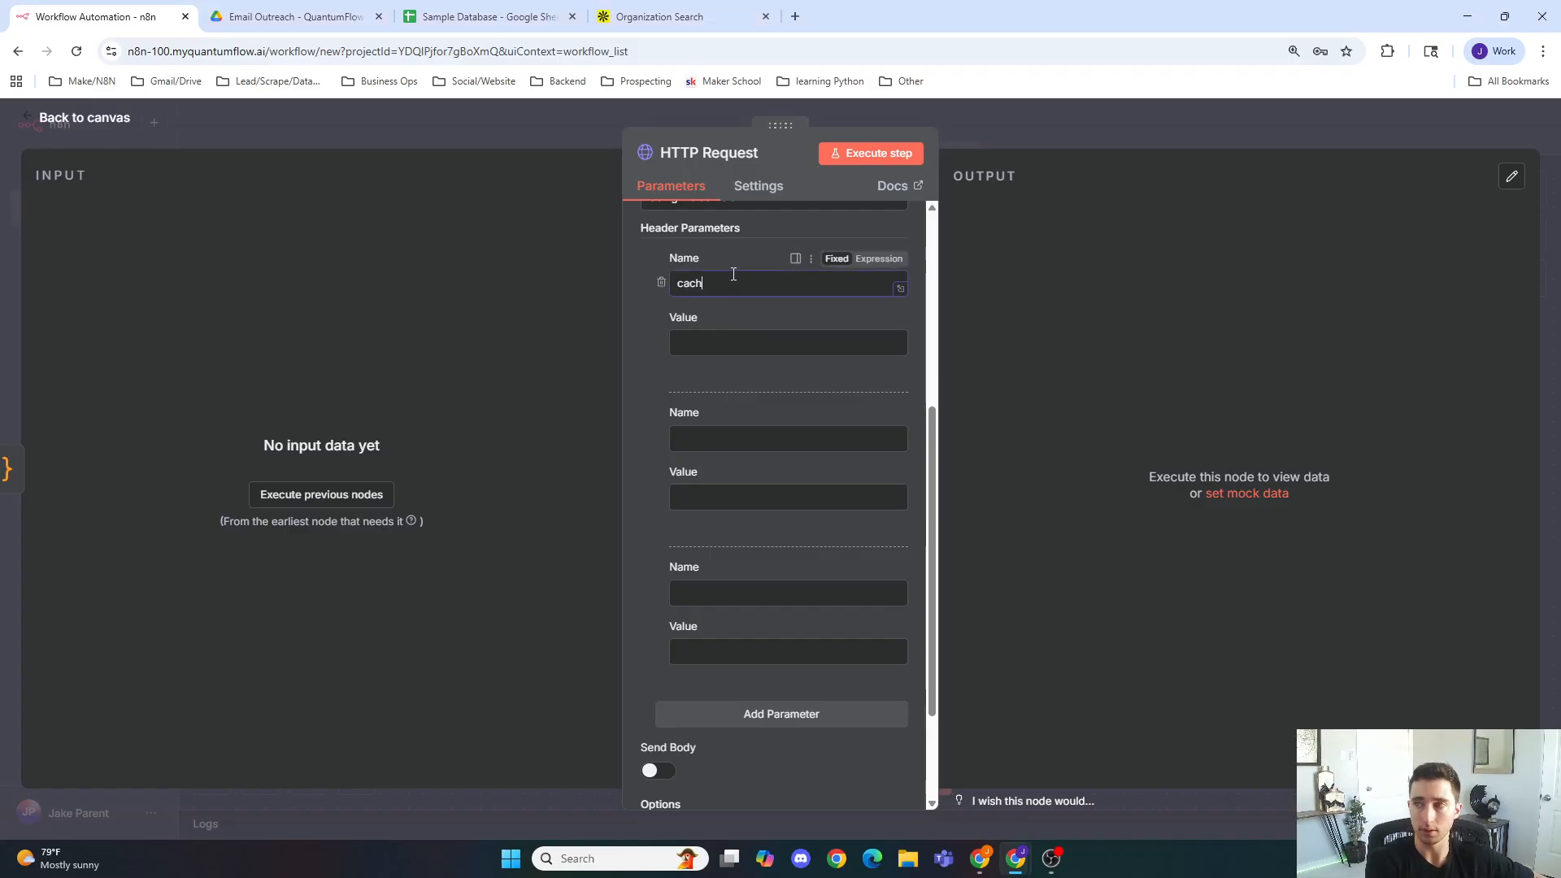
pyautogui.write('e-')
pyautogui.press('BackSpace')
pyautogui.press('BackSpace')
pyautogui.press('BackSpace')
pyautogui.press('BackSpace')
pyautogui.press('BackSpace')
pyautogui.press('BackSpace')
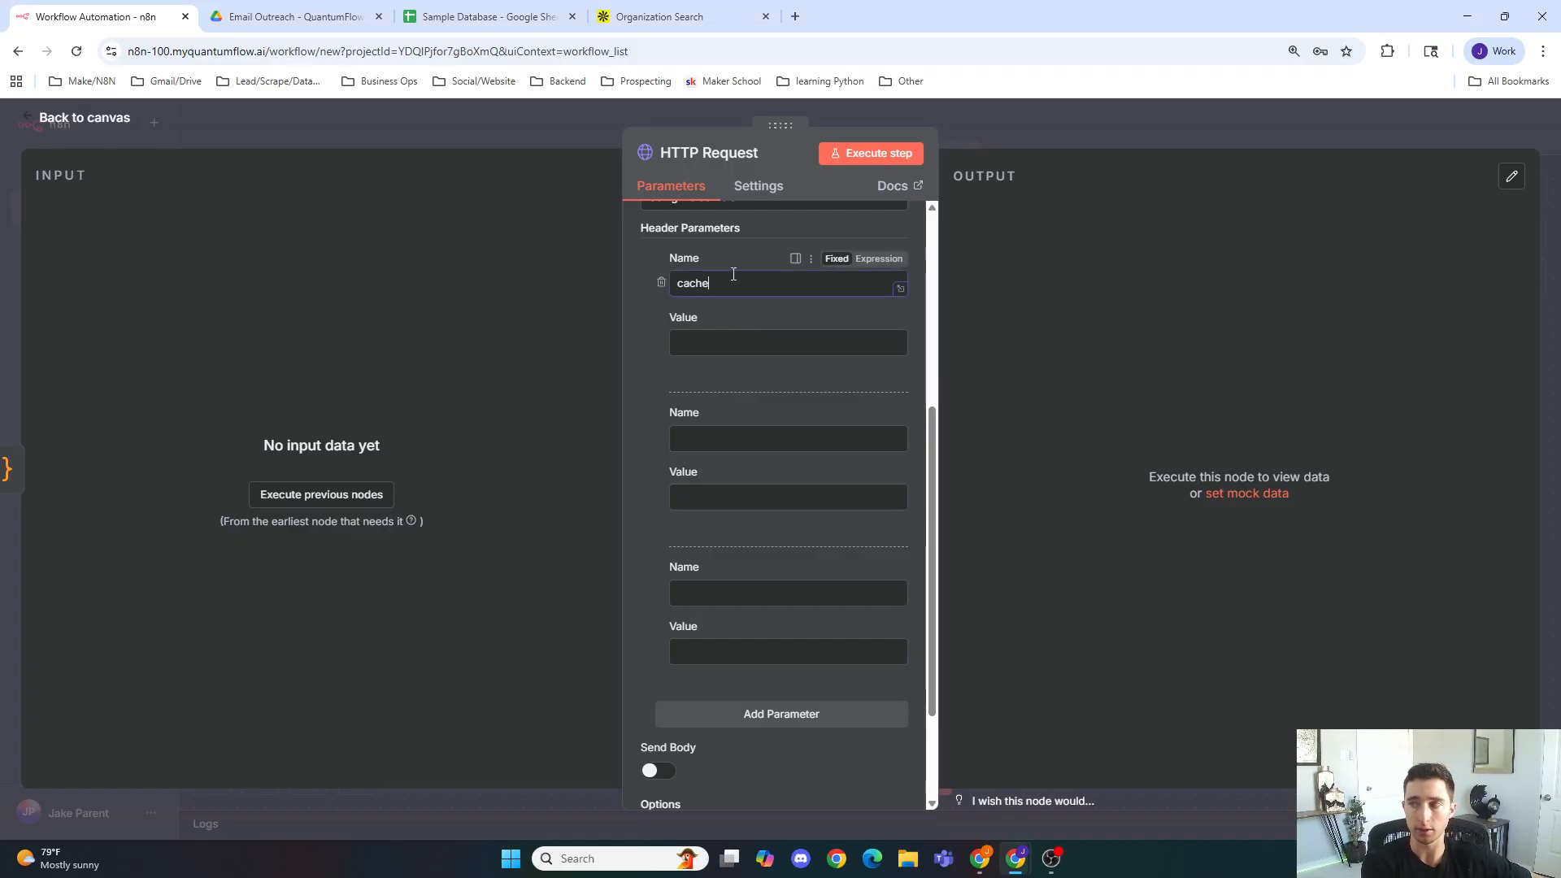
pyautogui.write('Canc')
pyautogui.press('BackSpace')
pyautogui.press('BackSpace')
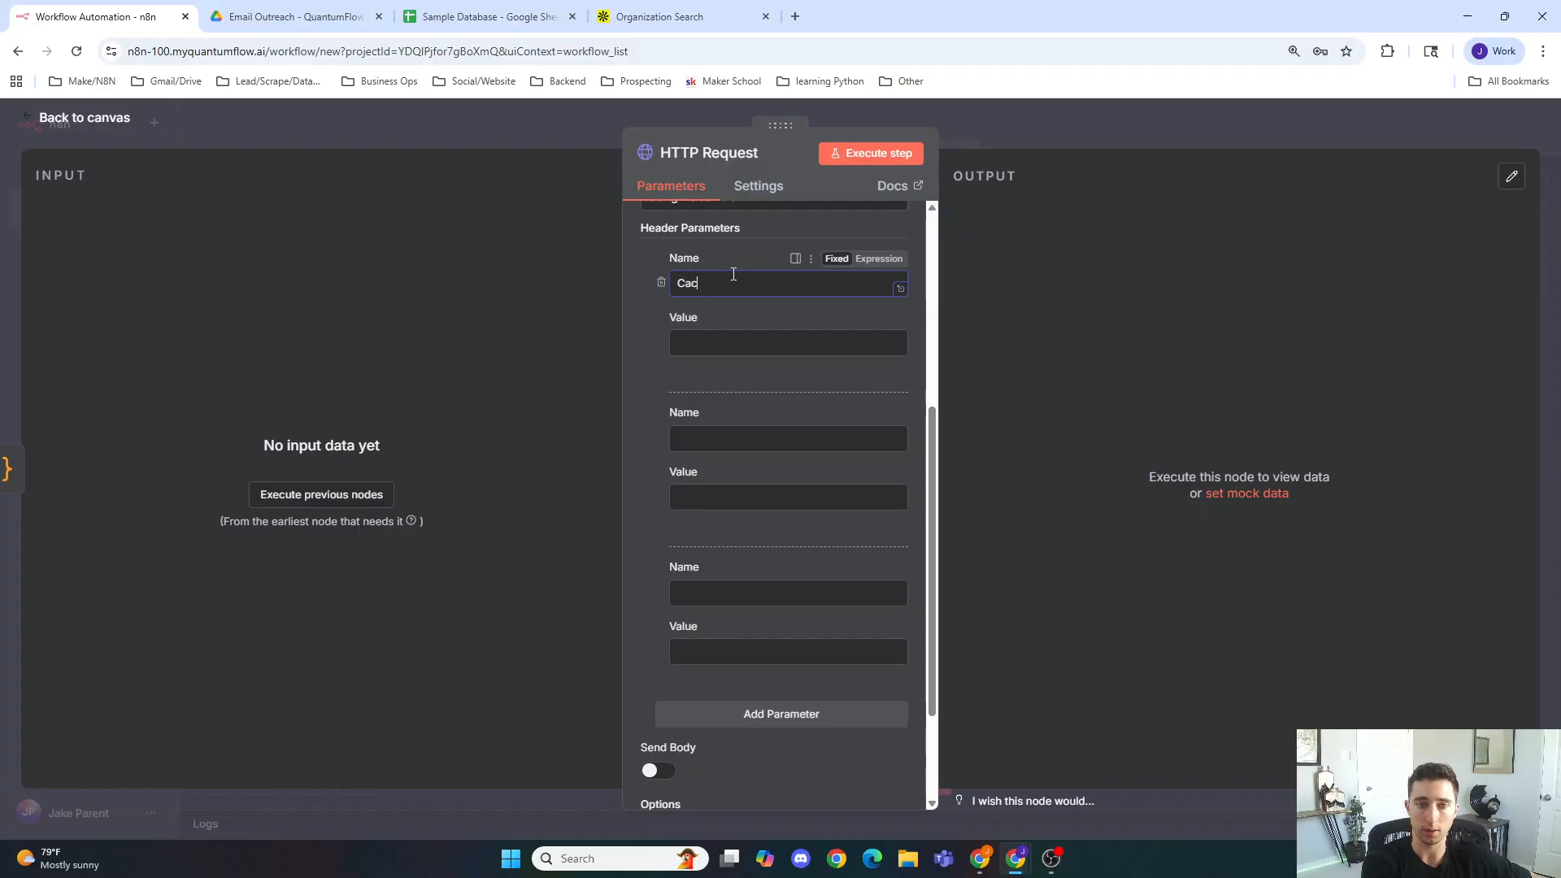
pyautogui.write('che-Control')
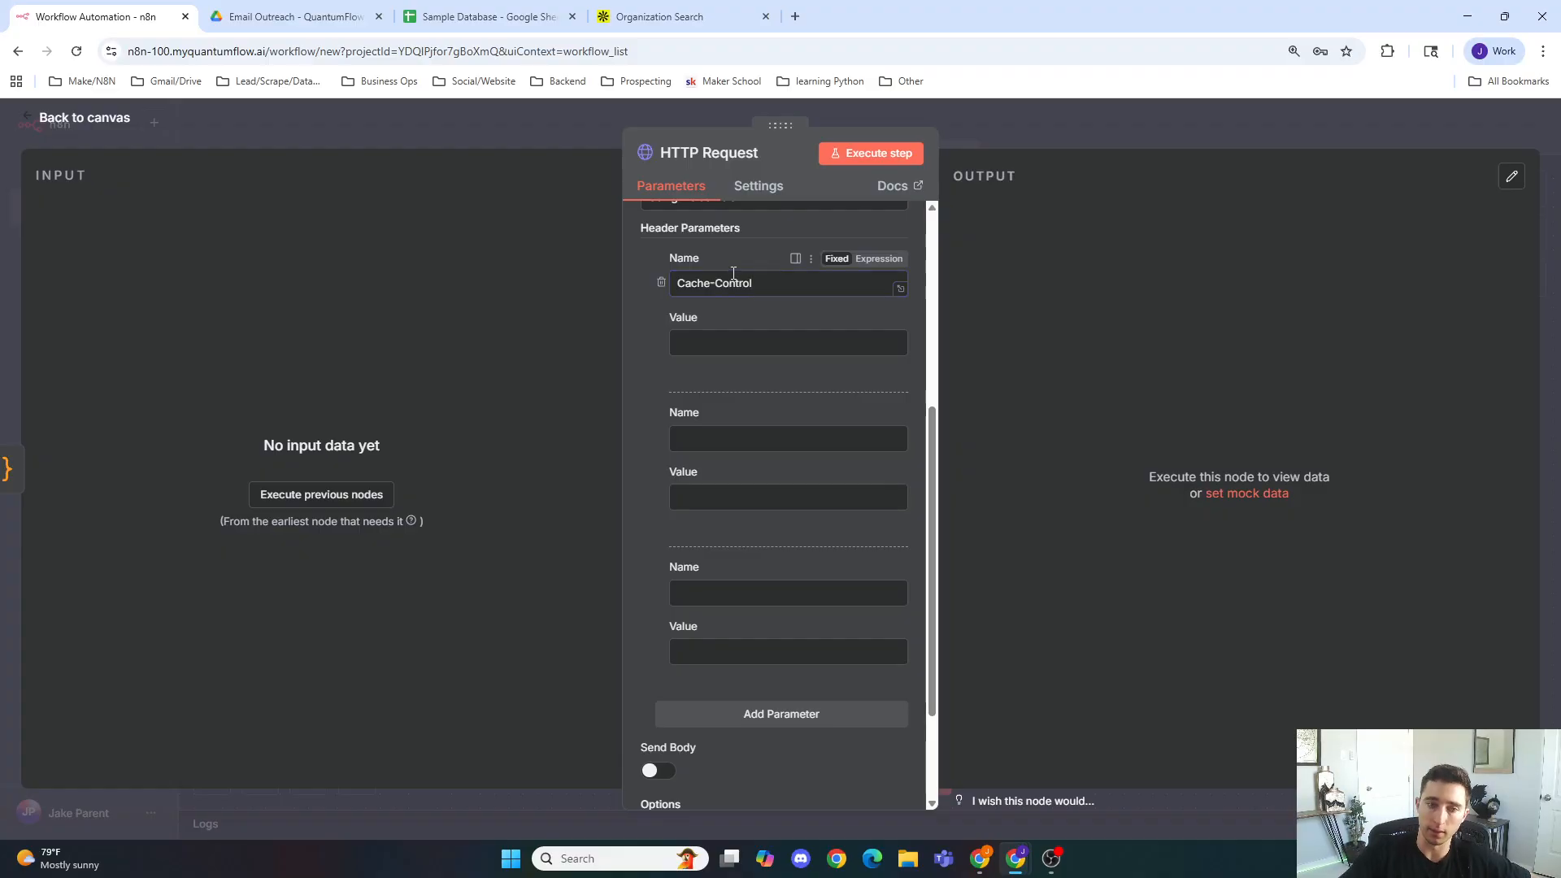
pyautogui.click(758, 340)
pyautogui.write('no-cache')
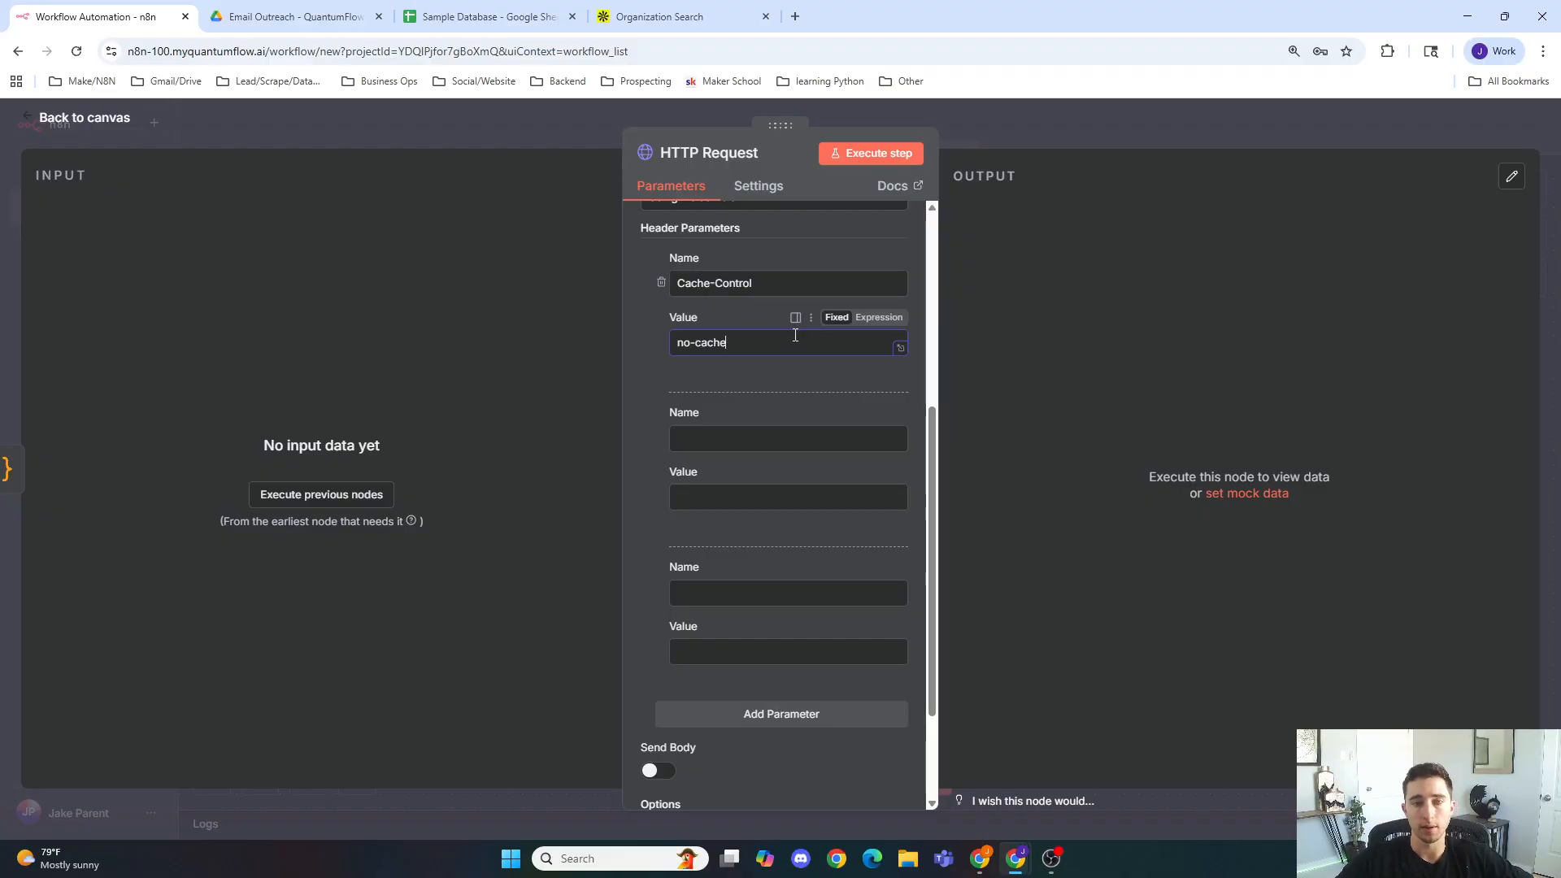
# Step: Fill in the second header as accept with the value application/json
pyautogui.click(743, 443)
pyautogui.click(726, 343)
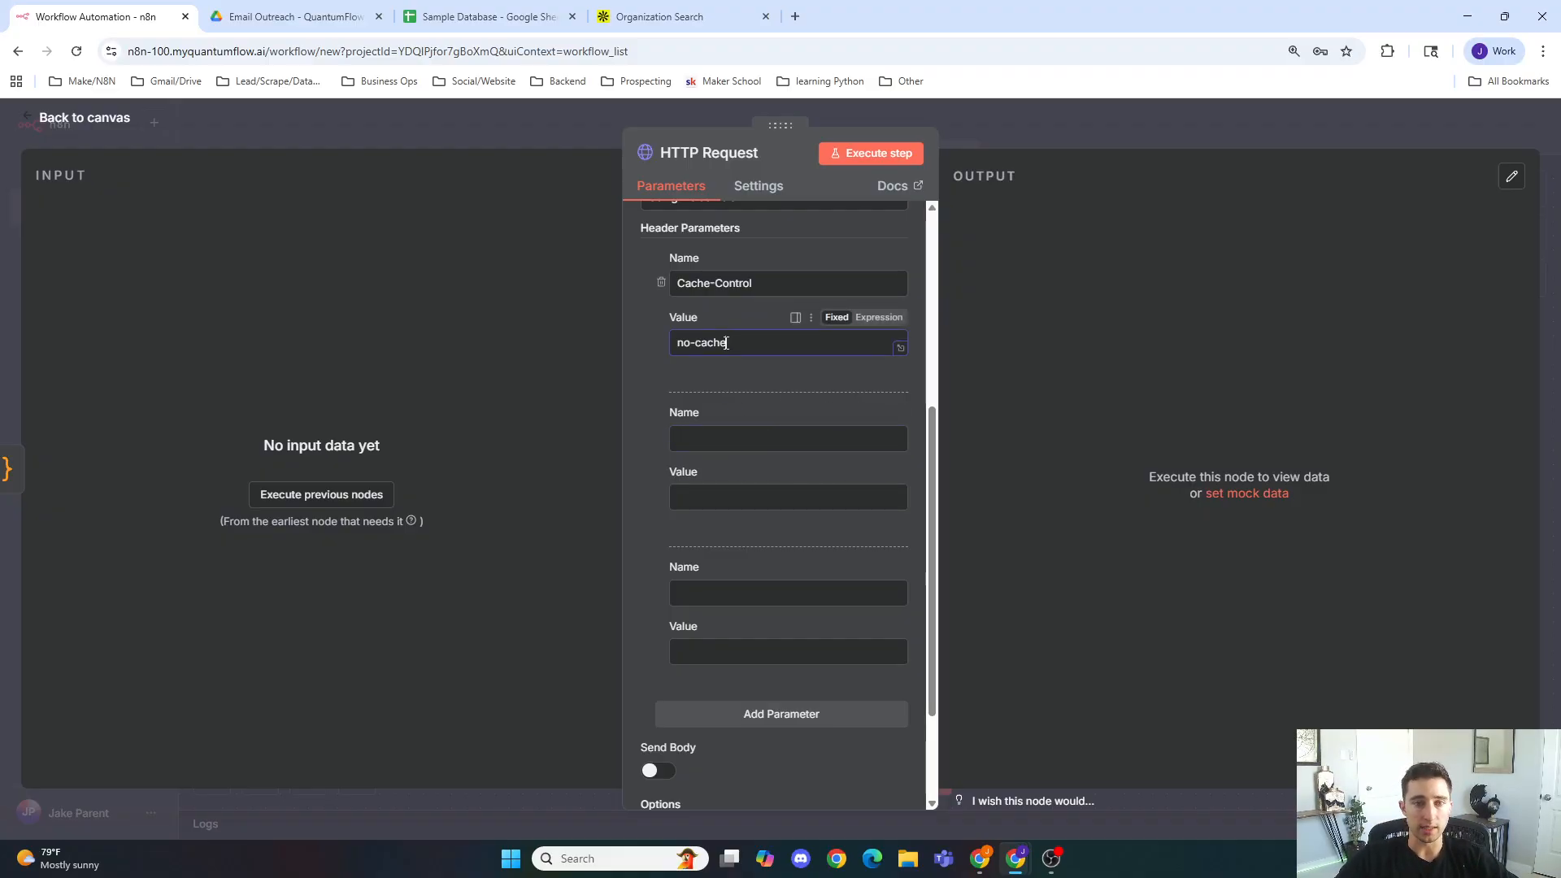
pyautogui.click(707, 438)
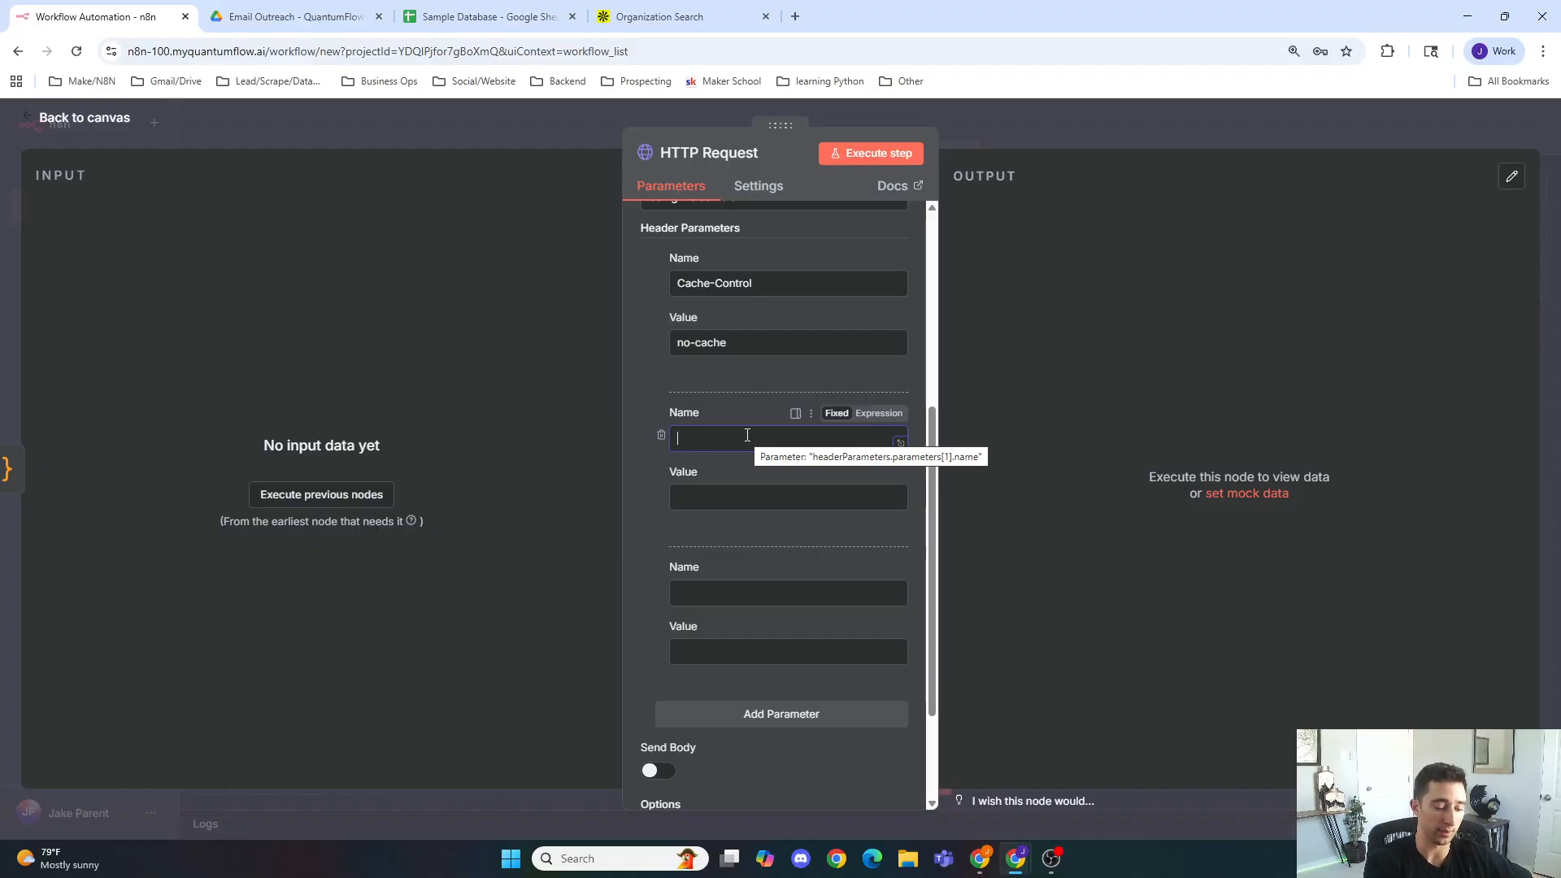
pyautogui.write('accept')
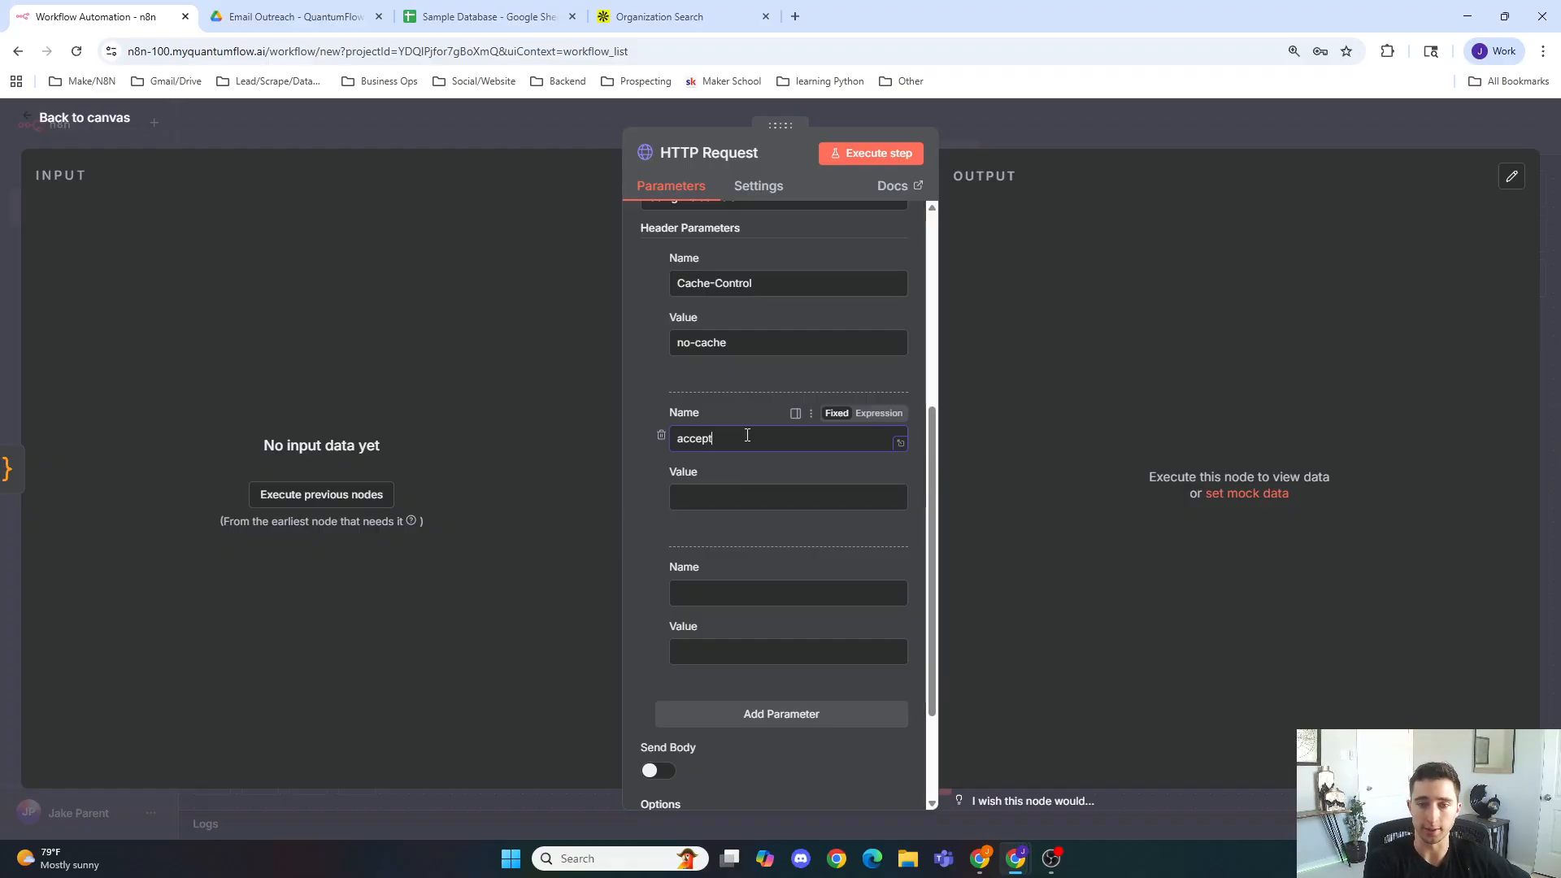
pyautogui.click(710, 493)
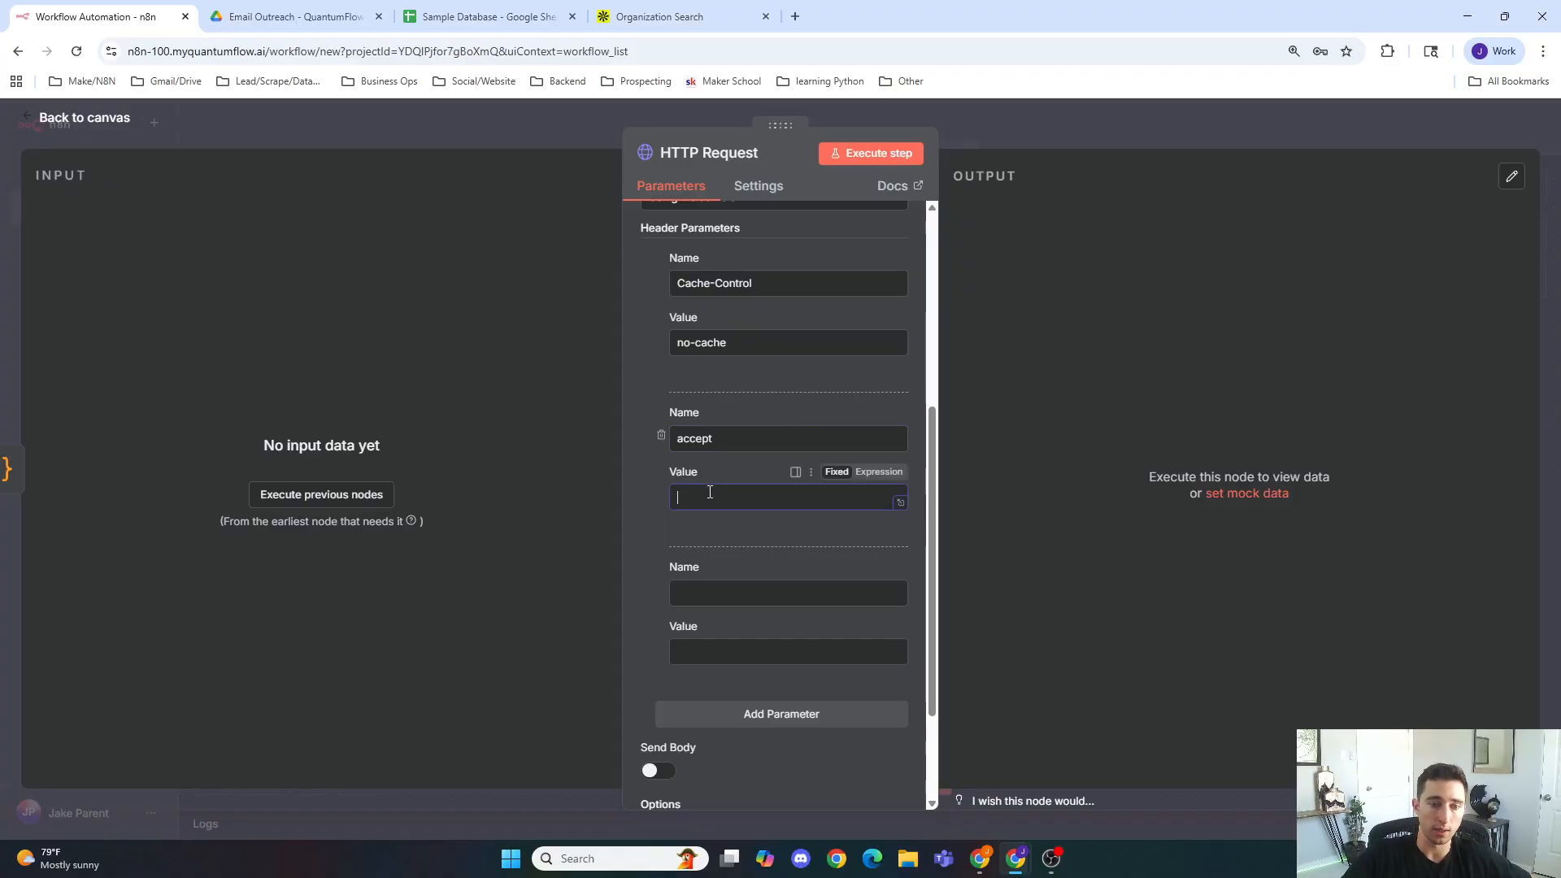
pyautogui.write('application')
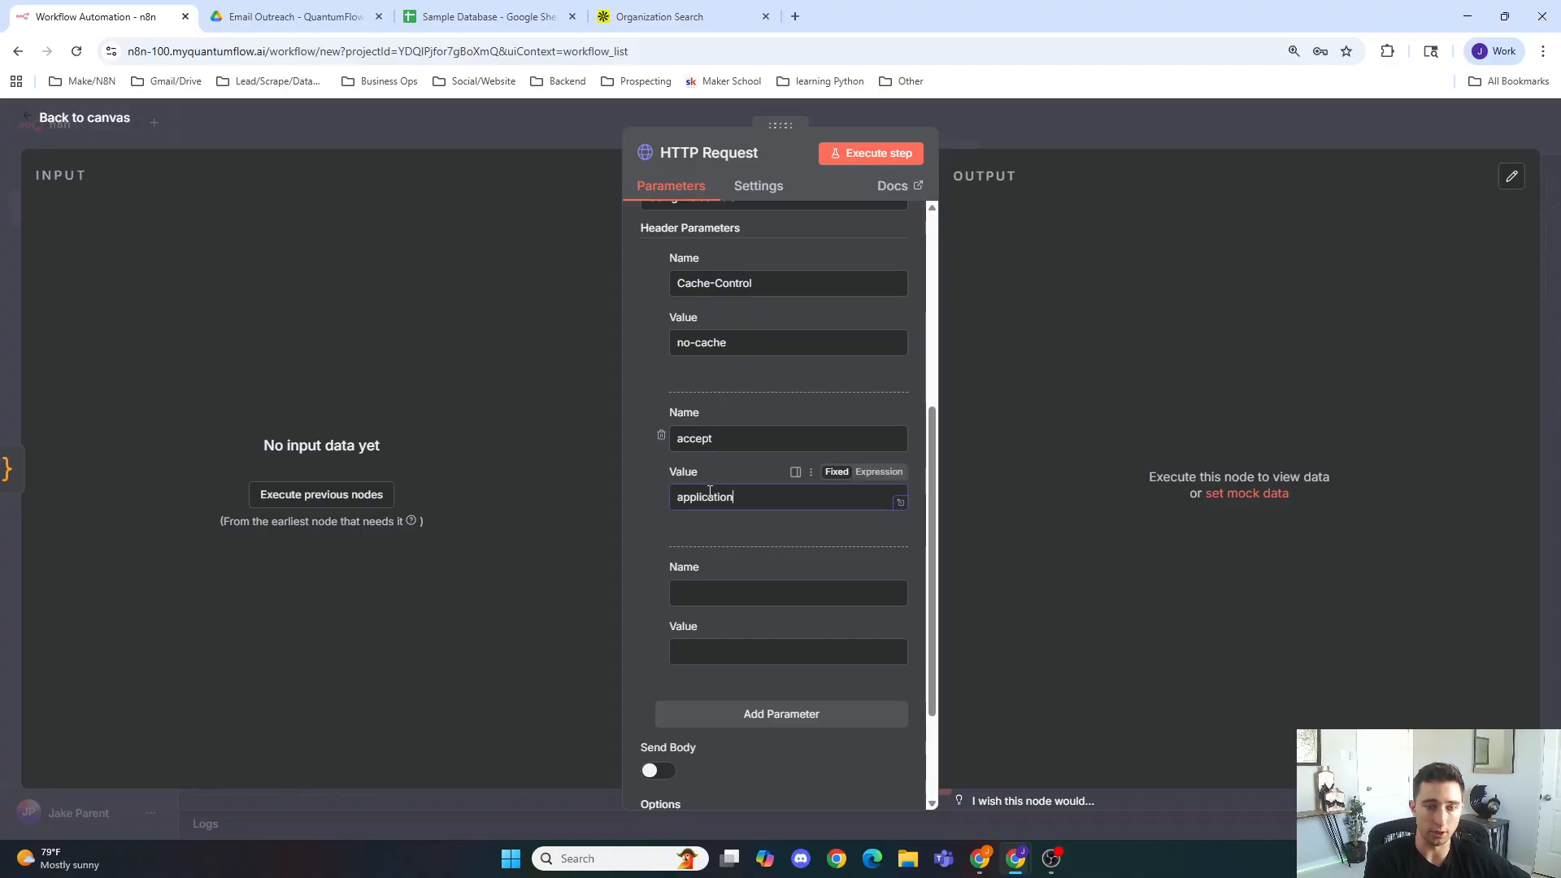
pyautogui.write('/json')
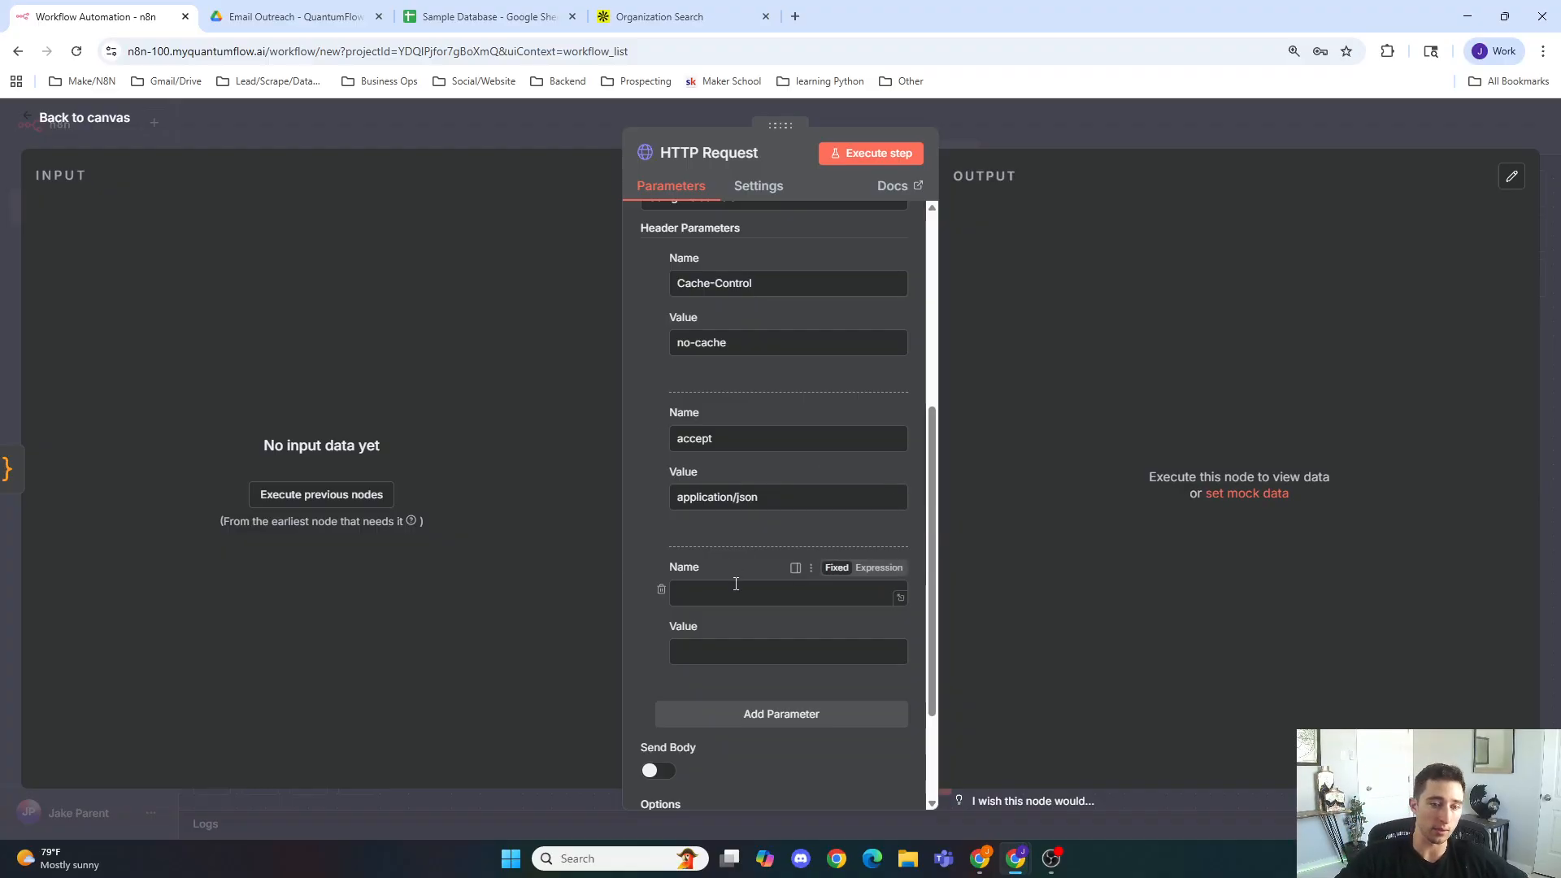
# Step: Name the third header x-api-key, checking the docs' credentials header
pyautogui.write('x-ap')
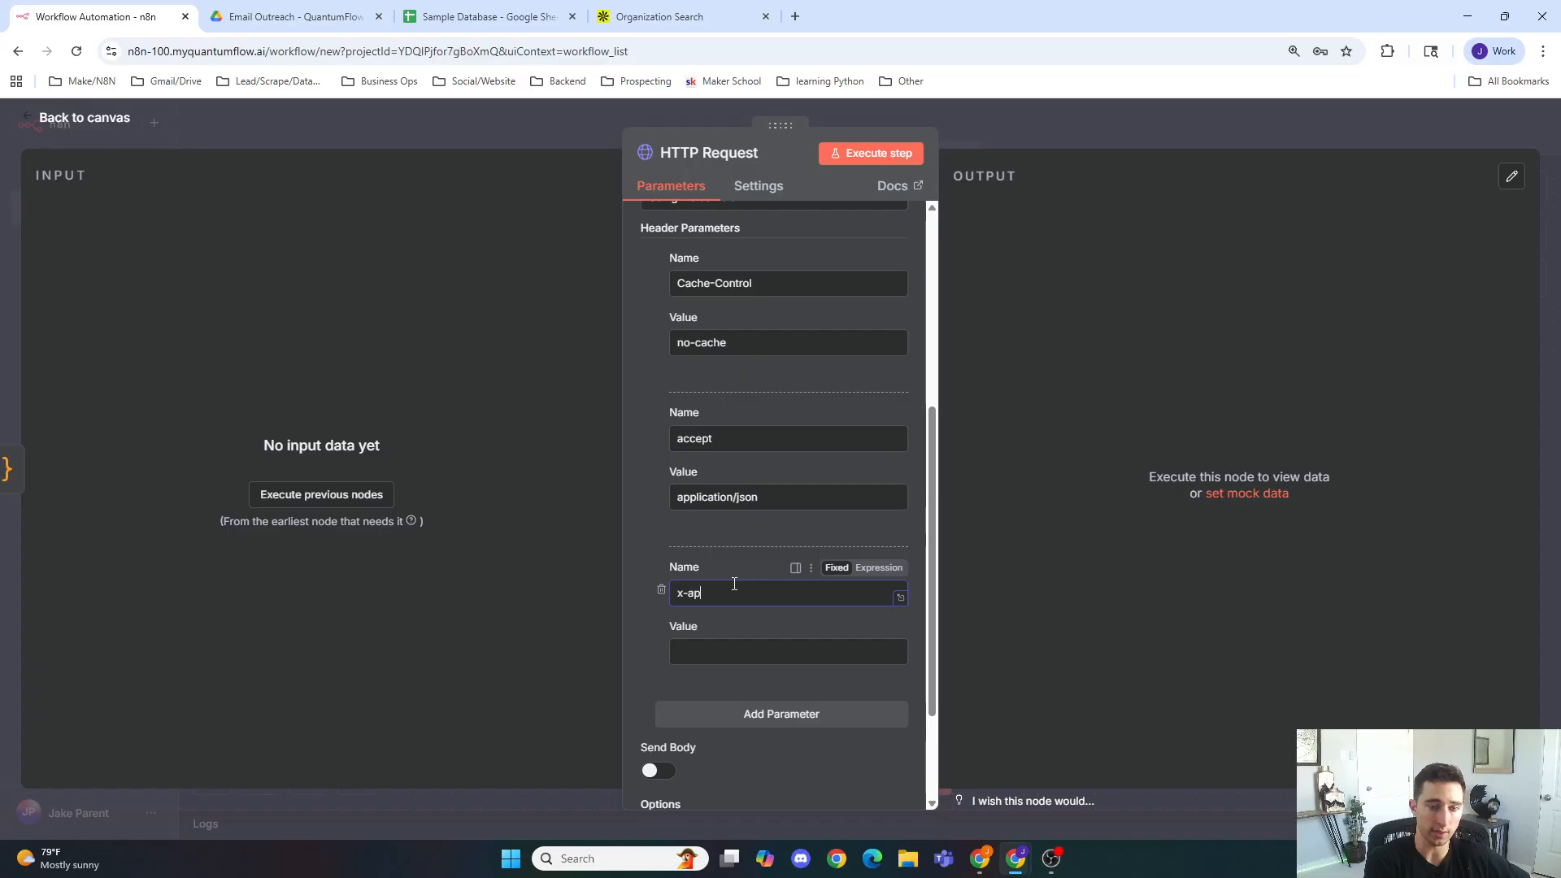
pyautogui.write('i-key')
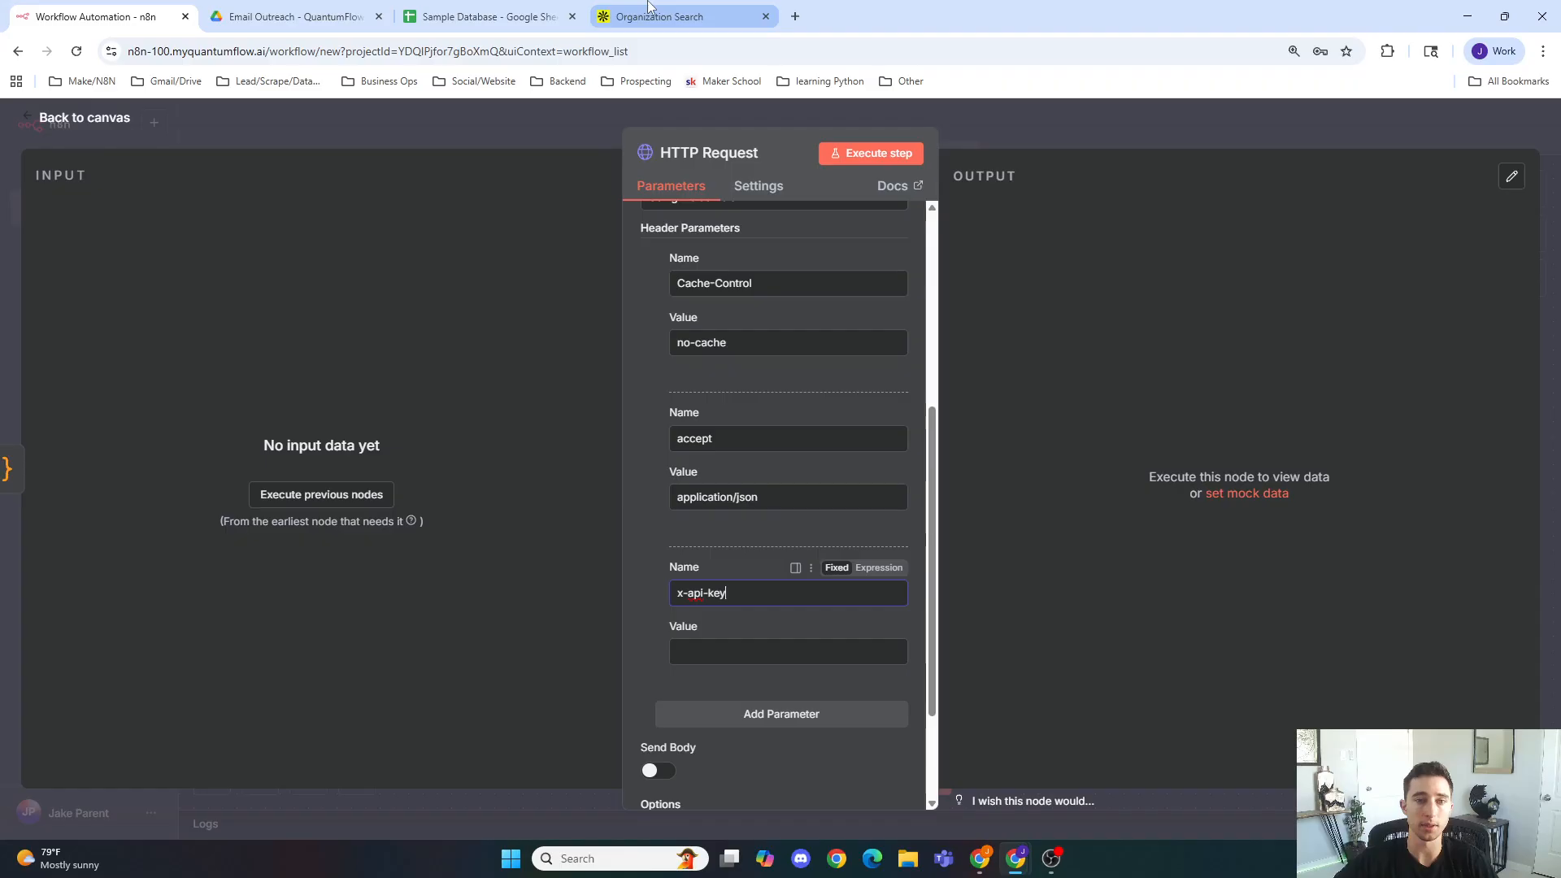
pyautogui.click(667, 16)
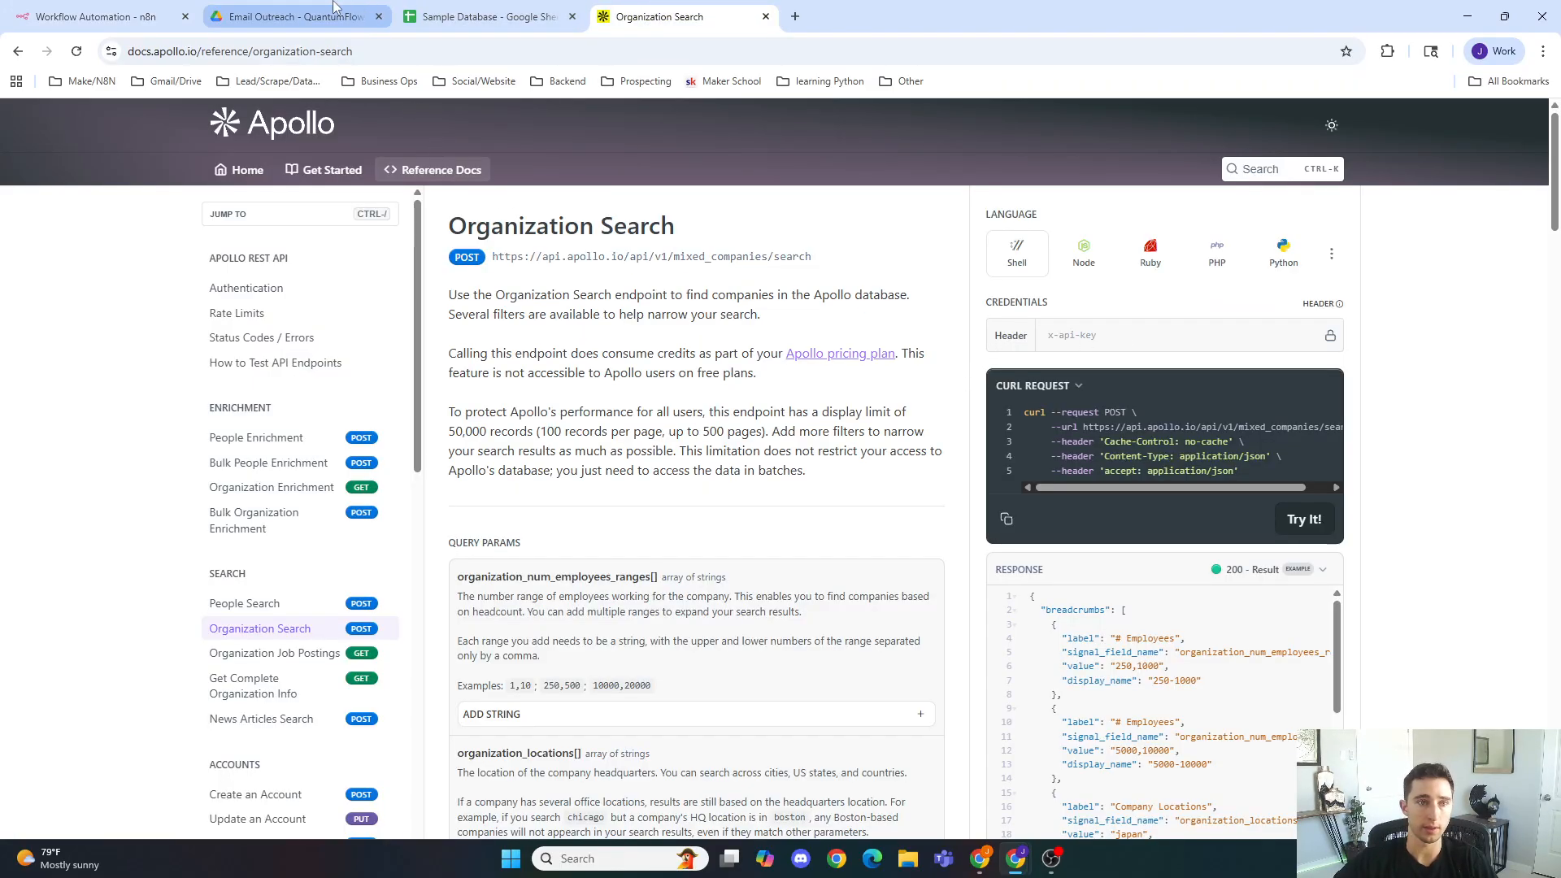
pyautogui.click(130, 16)
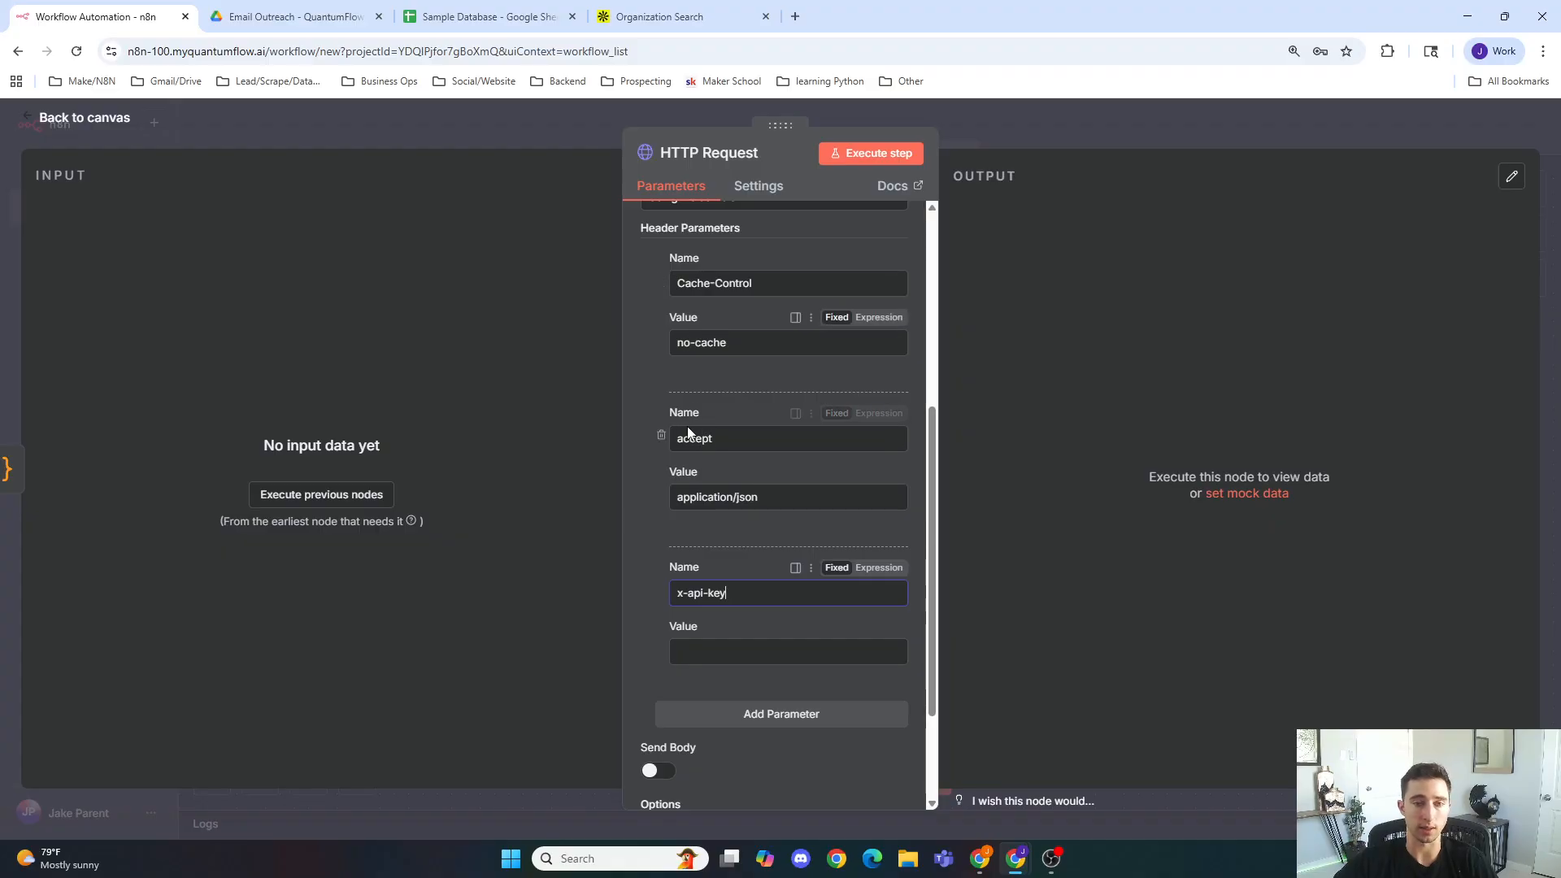
pyautogui.scroll(3, 695, 413)
pyautogui.scroll(-4, 694, 412)
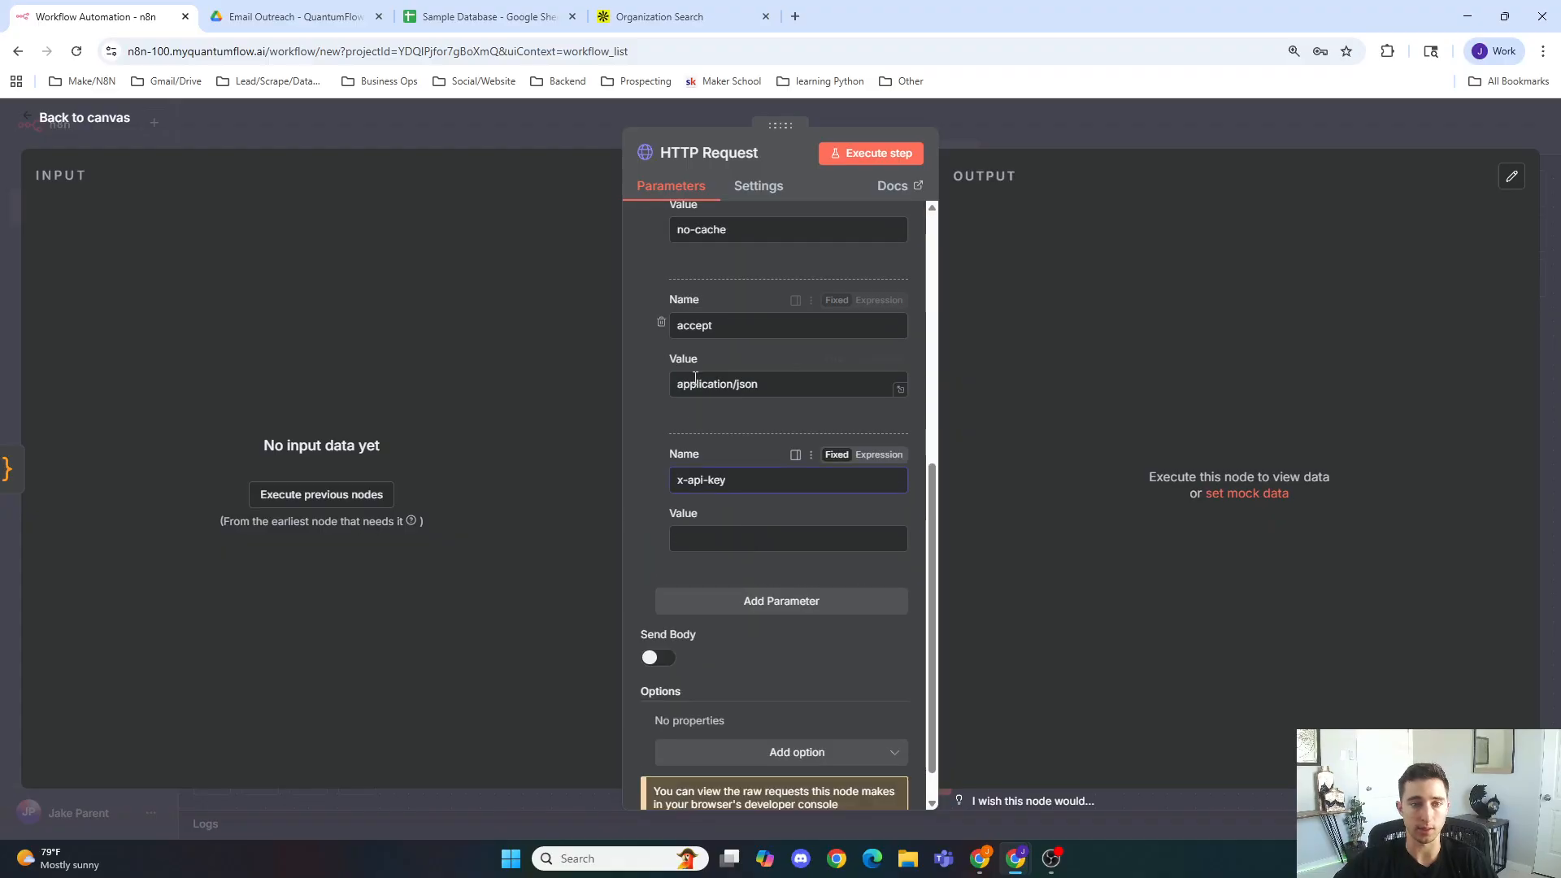
pyautogui.scroll(2, 680, 358)
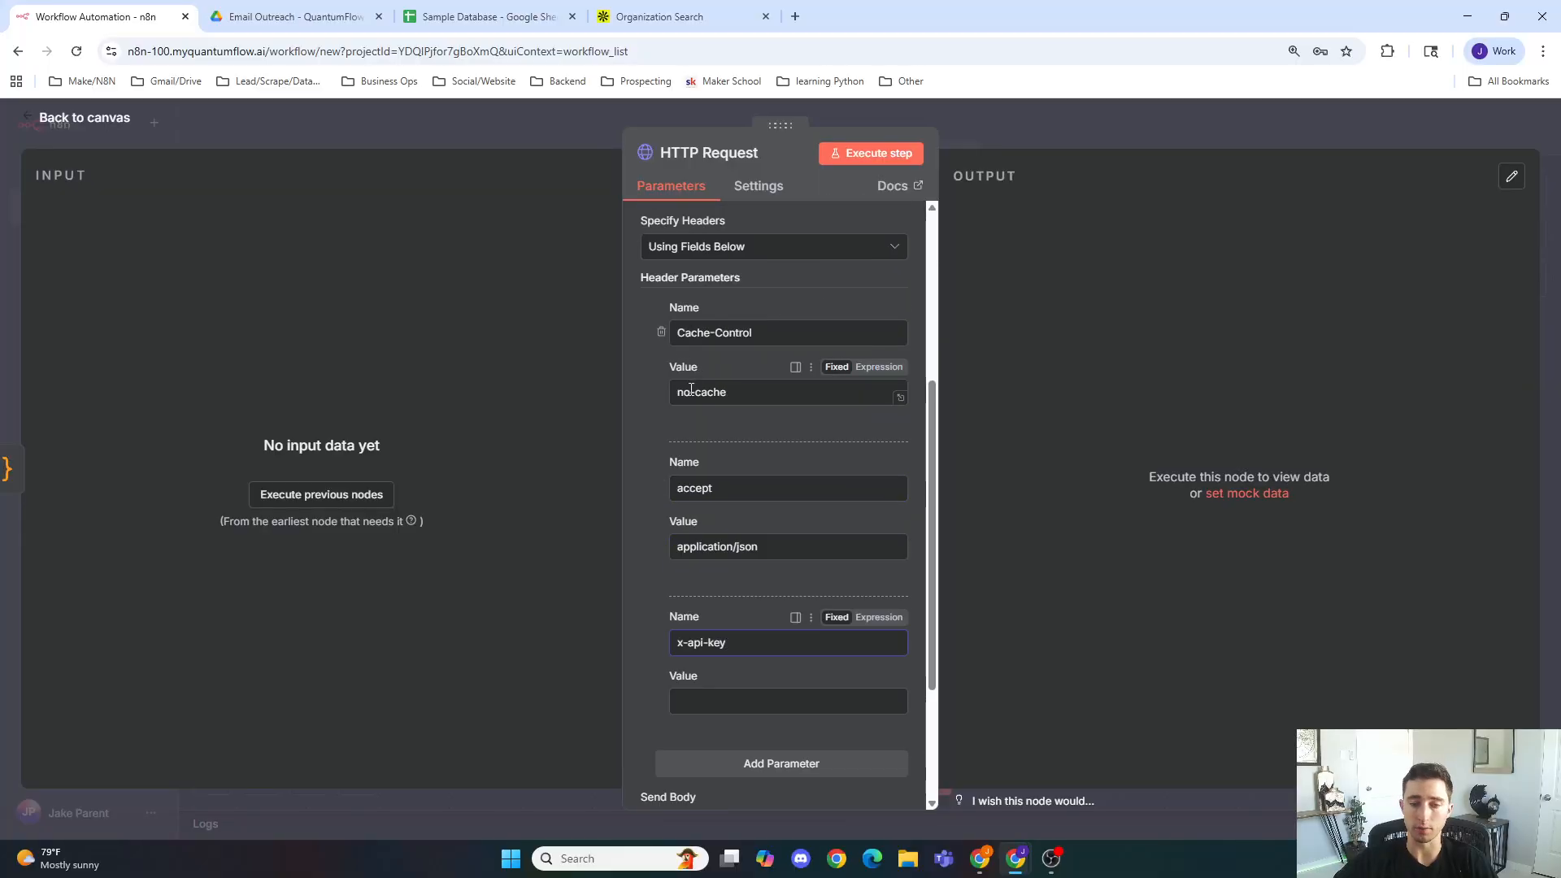
pyautogui.scroll(-3, 715, 433)
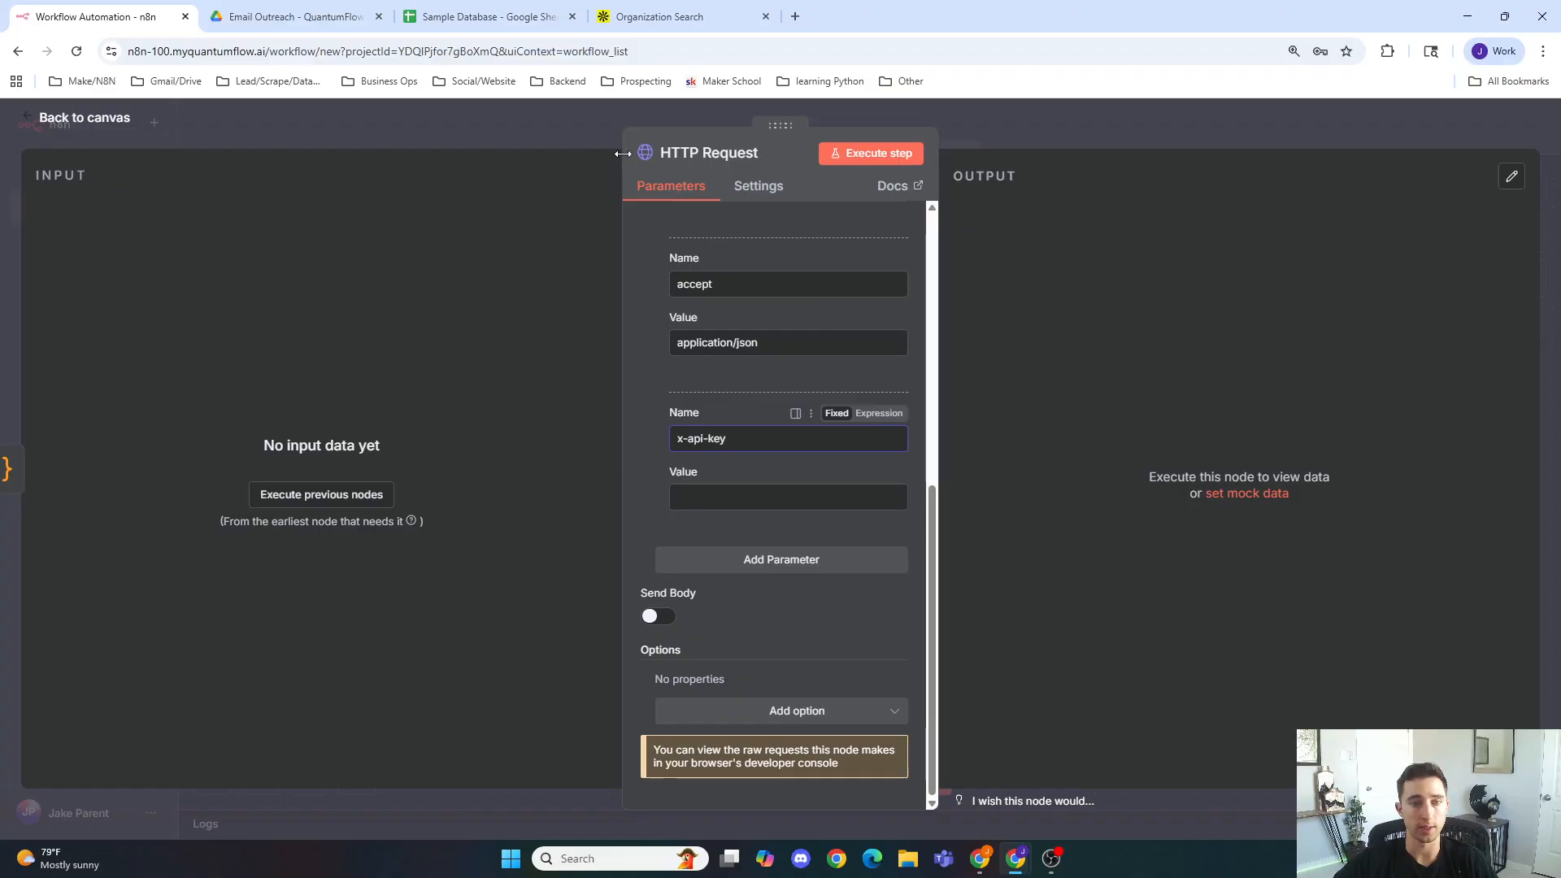
# Step: Close the Organization Search tab, open apollo.io in a new tab and log in to Apollo
pyautogui.click(765, 16)
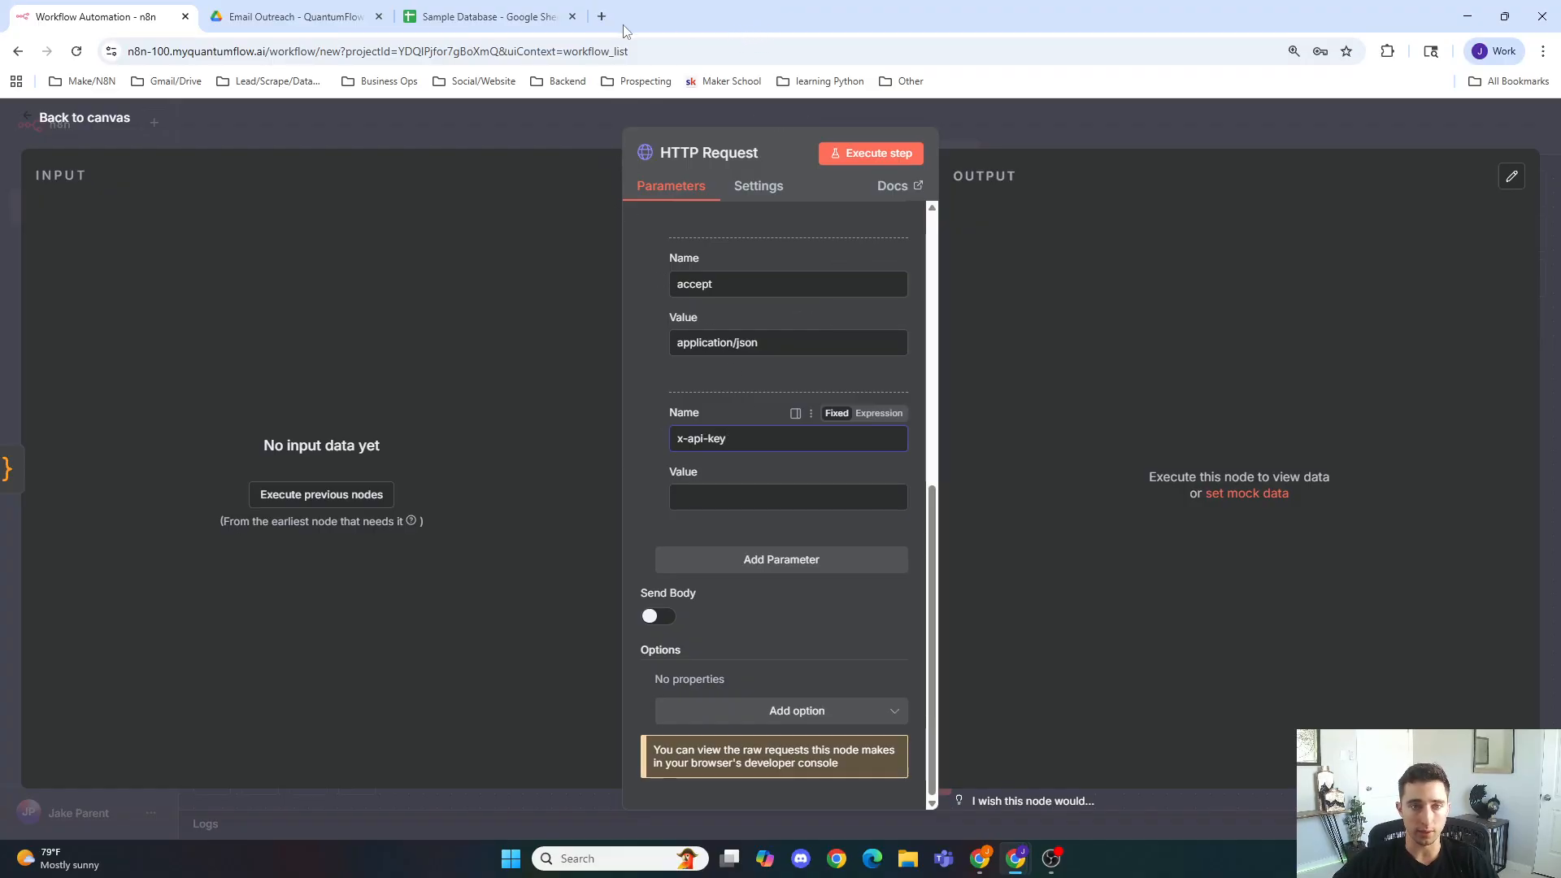
pyautogui.click(601, 16)
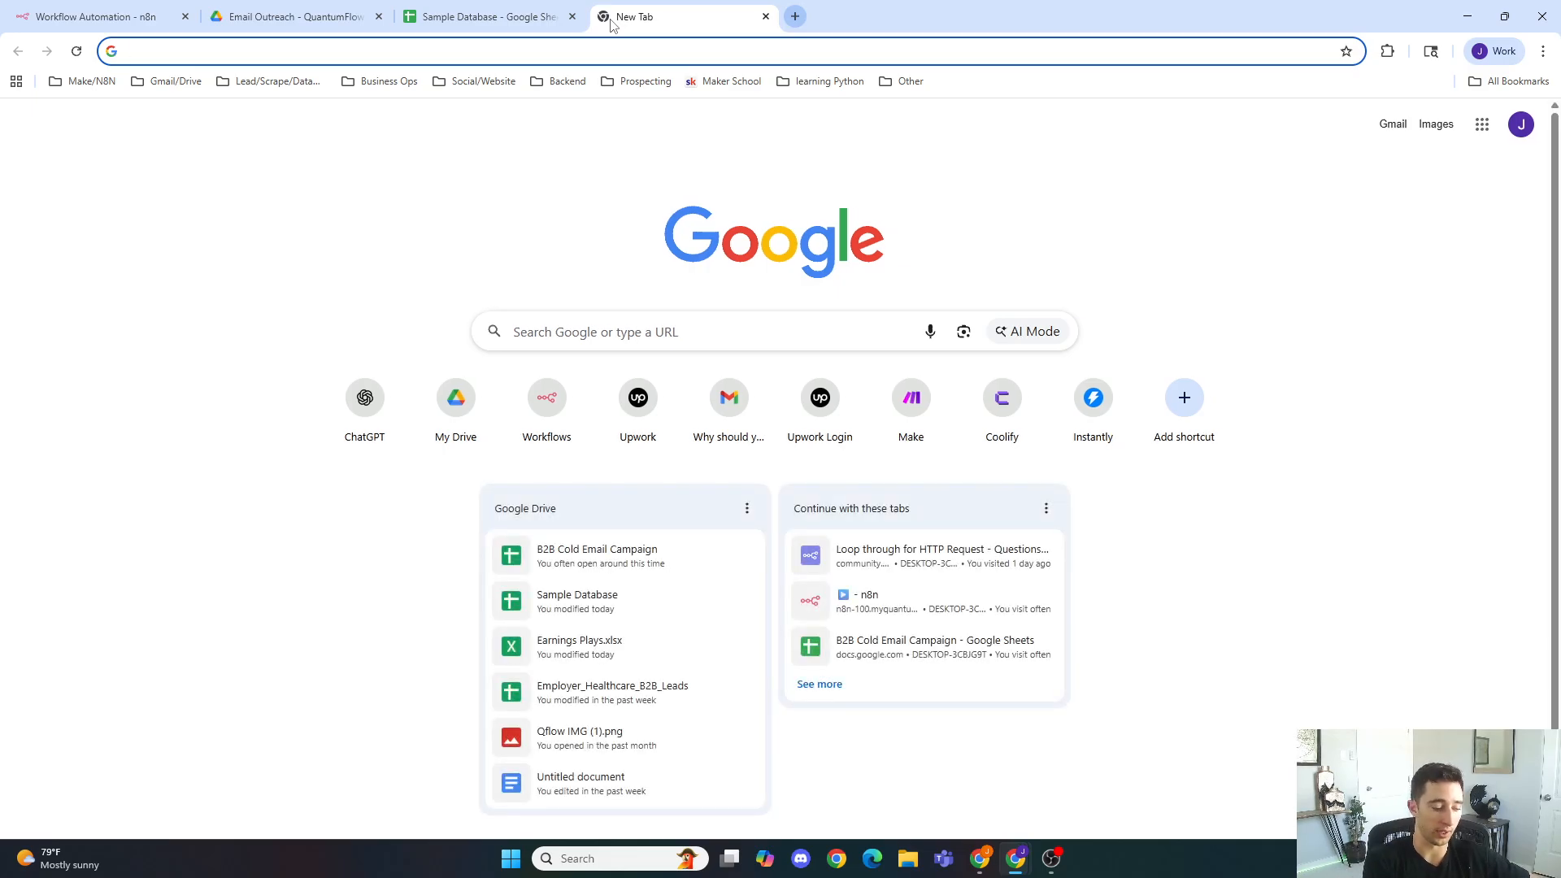
pyautogui.write('apollo.io')
pyautogui.press('Return')
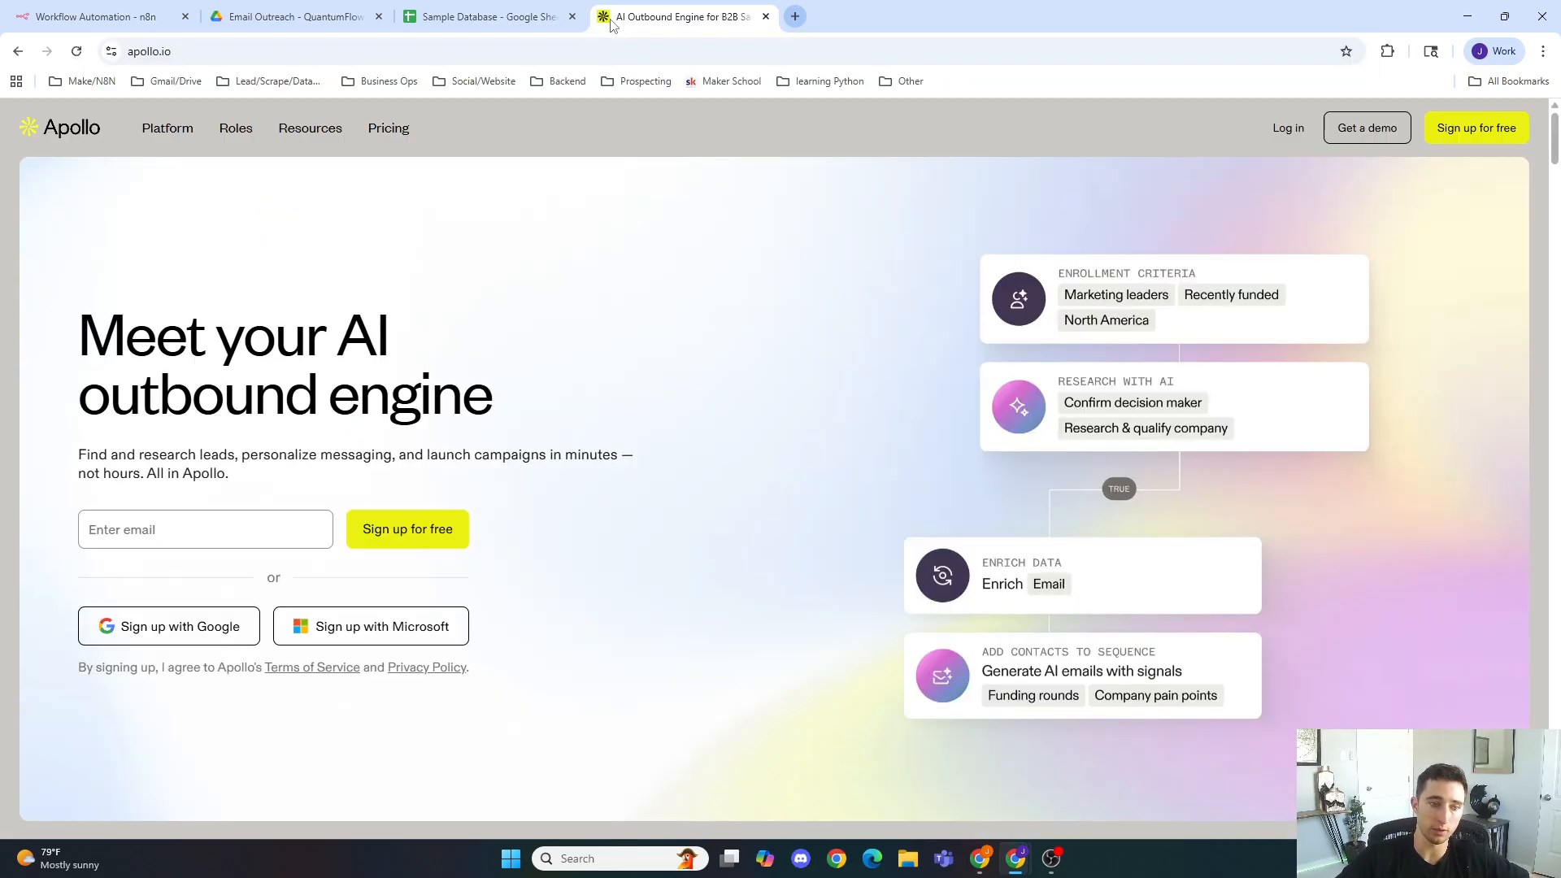
pyautogui.click(1284, 127)
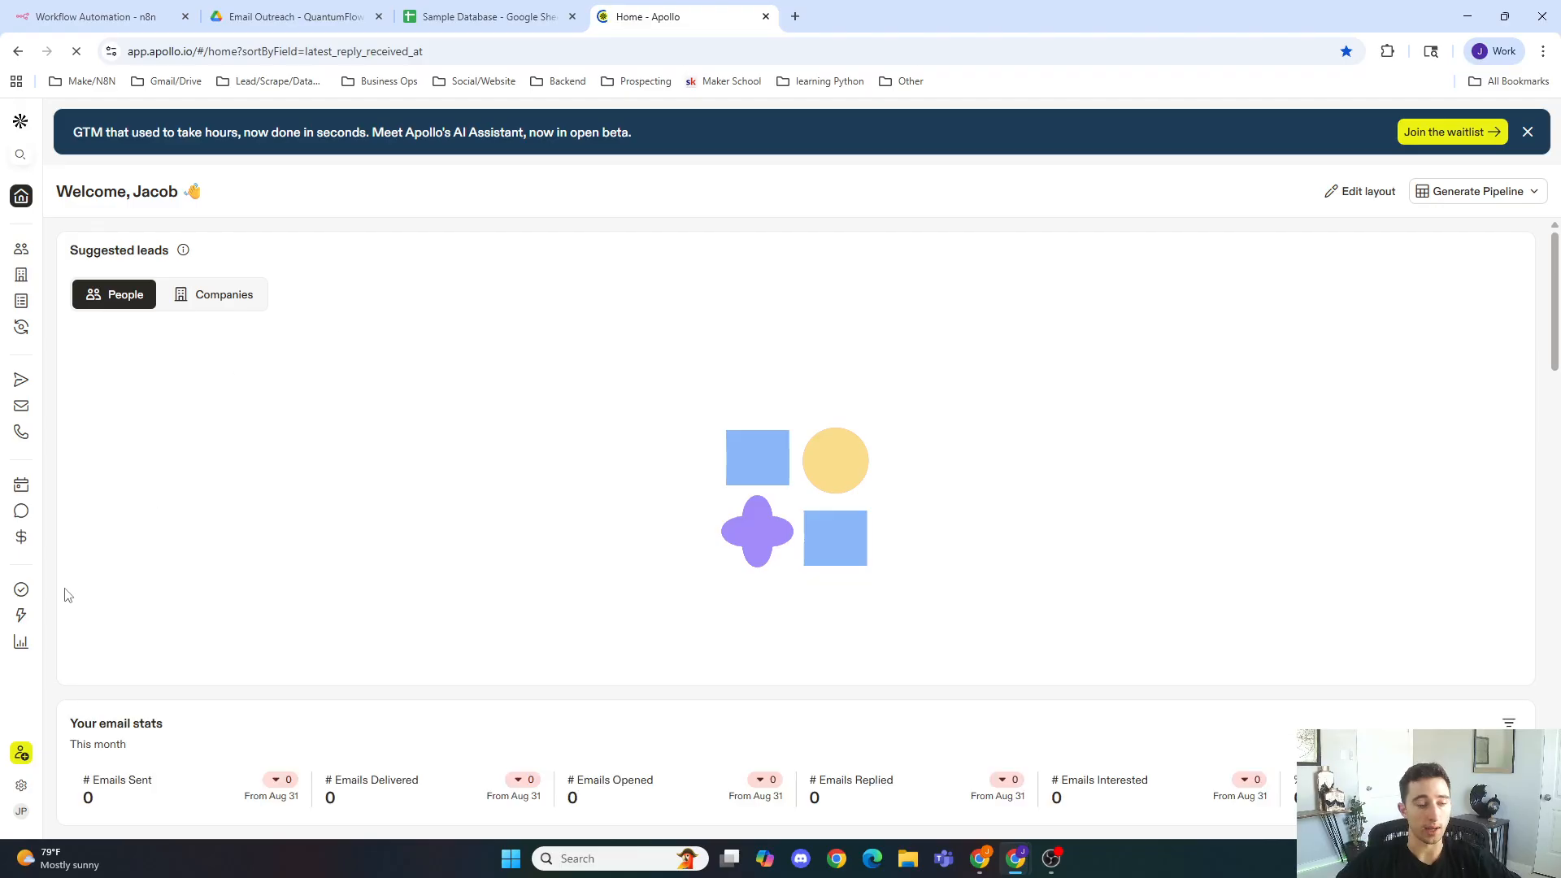
# Step: Open Apollo's API integration from the admin Integrations settings and go to the developer portal's API Keys page
pyautogui.moveTo(24, 787)
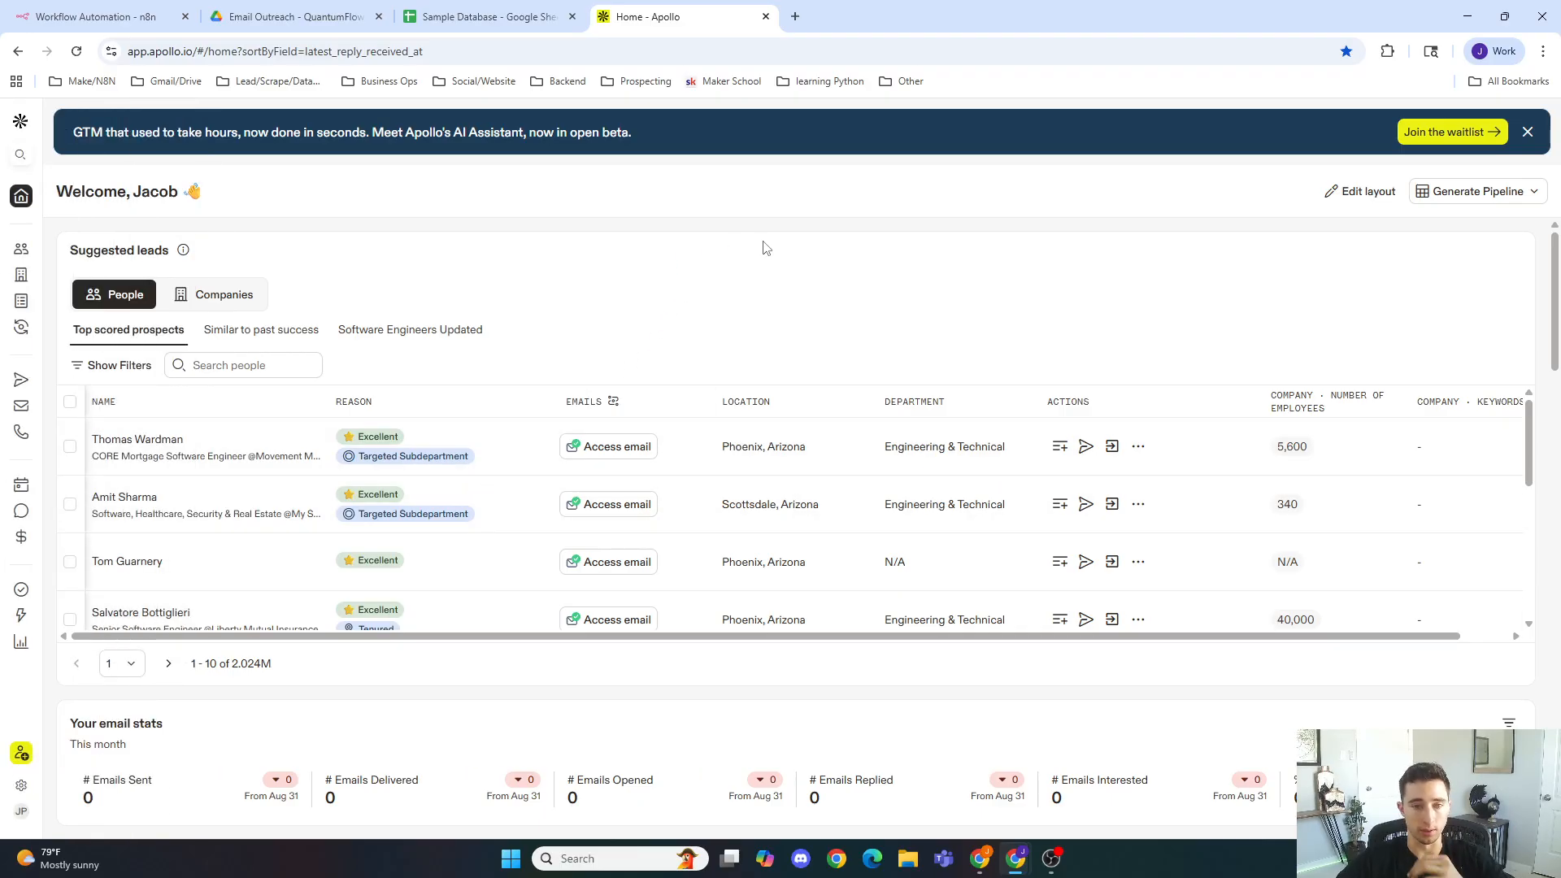
pyautogui.moveTo(17, 748)
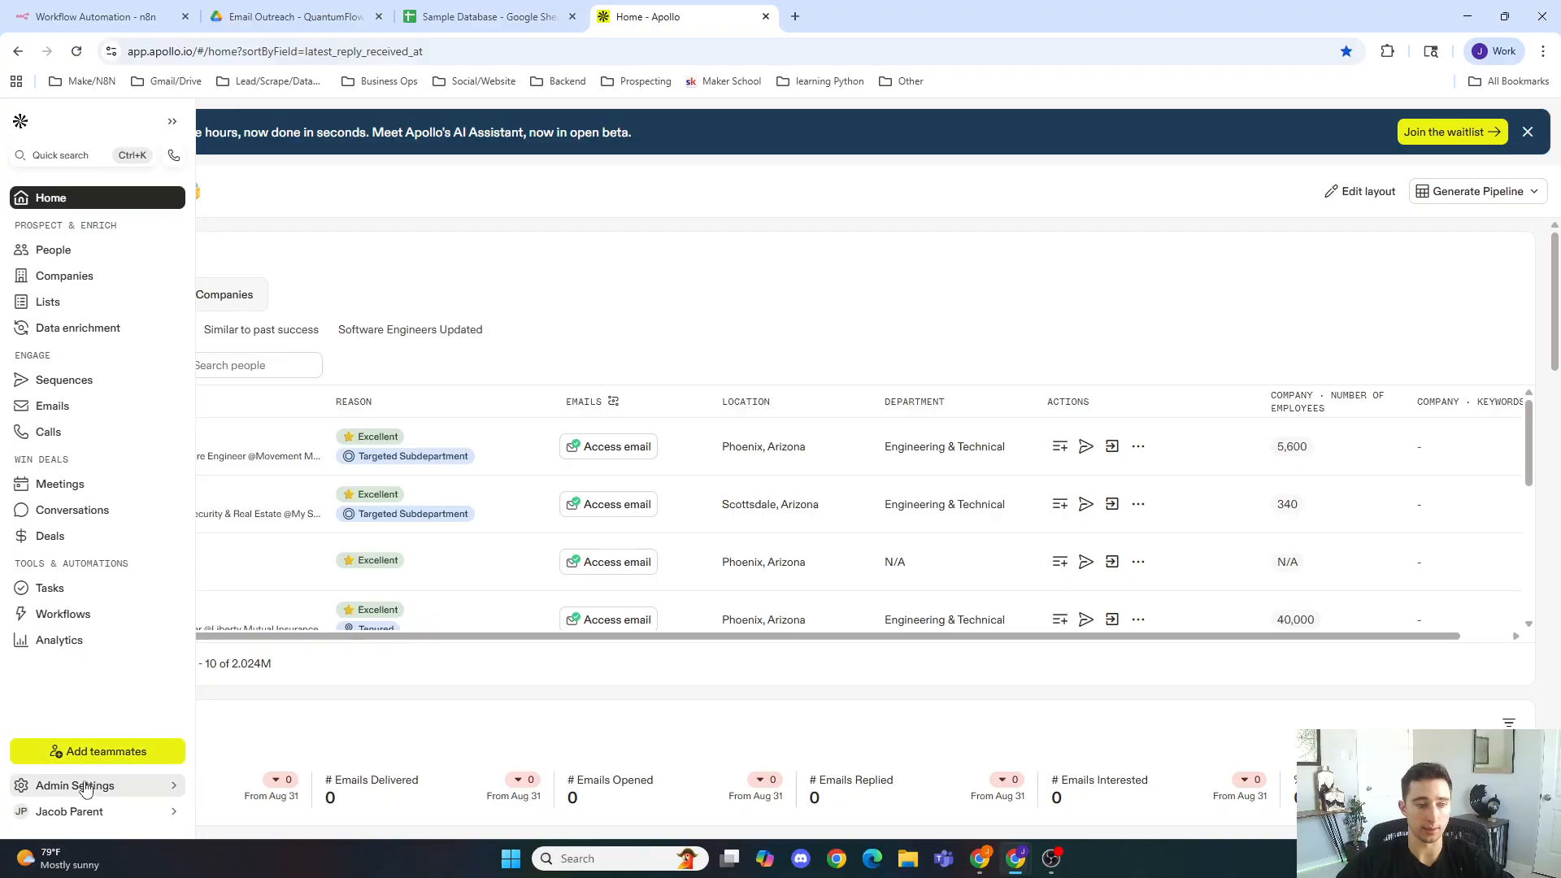
pyautogui.moveTo(89, 785)
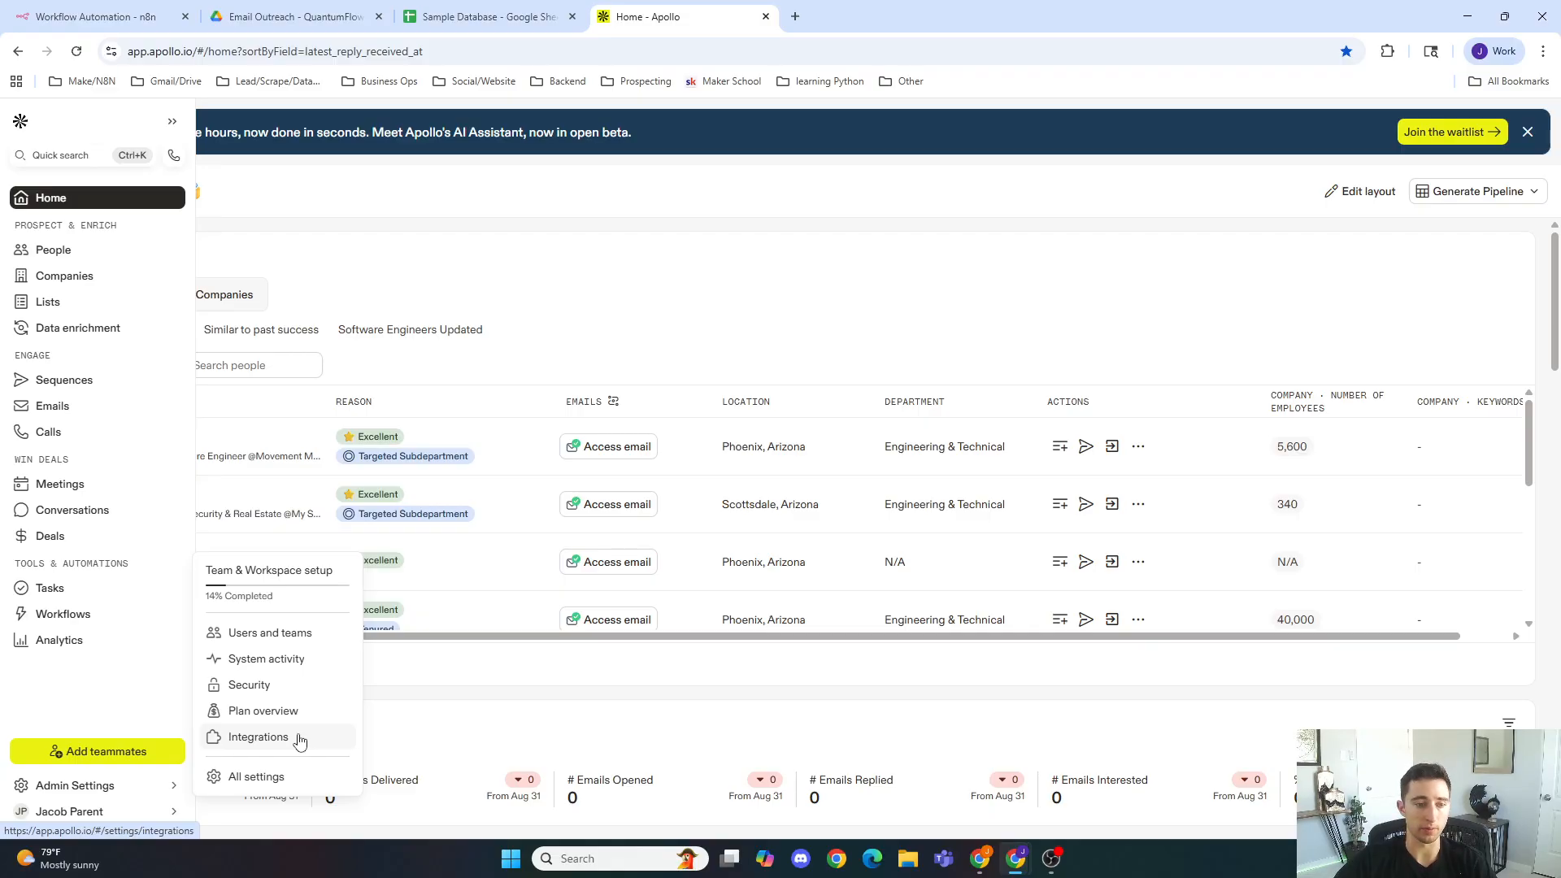
pyautogui.click(299, 737)
pyautogui.scroll(-10, 749, 599)
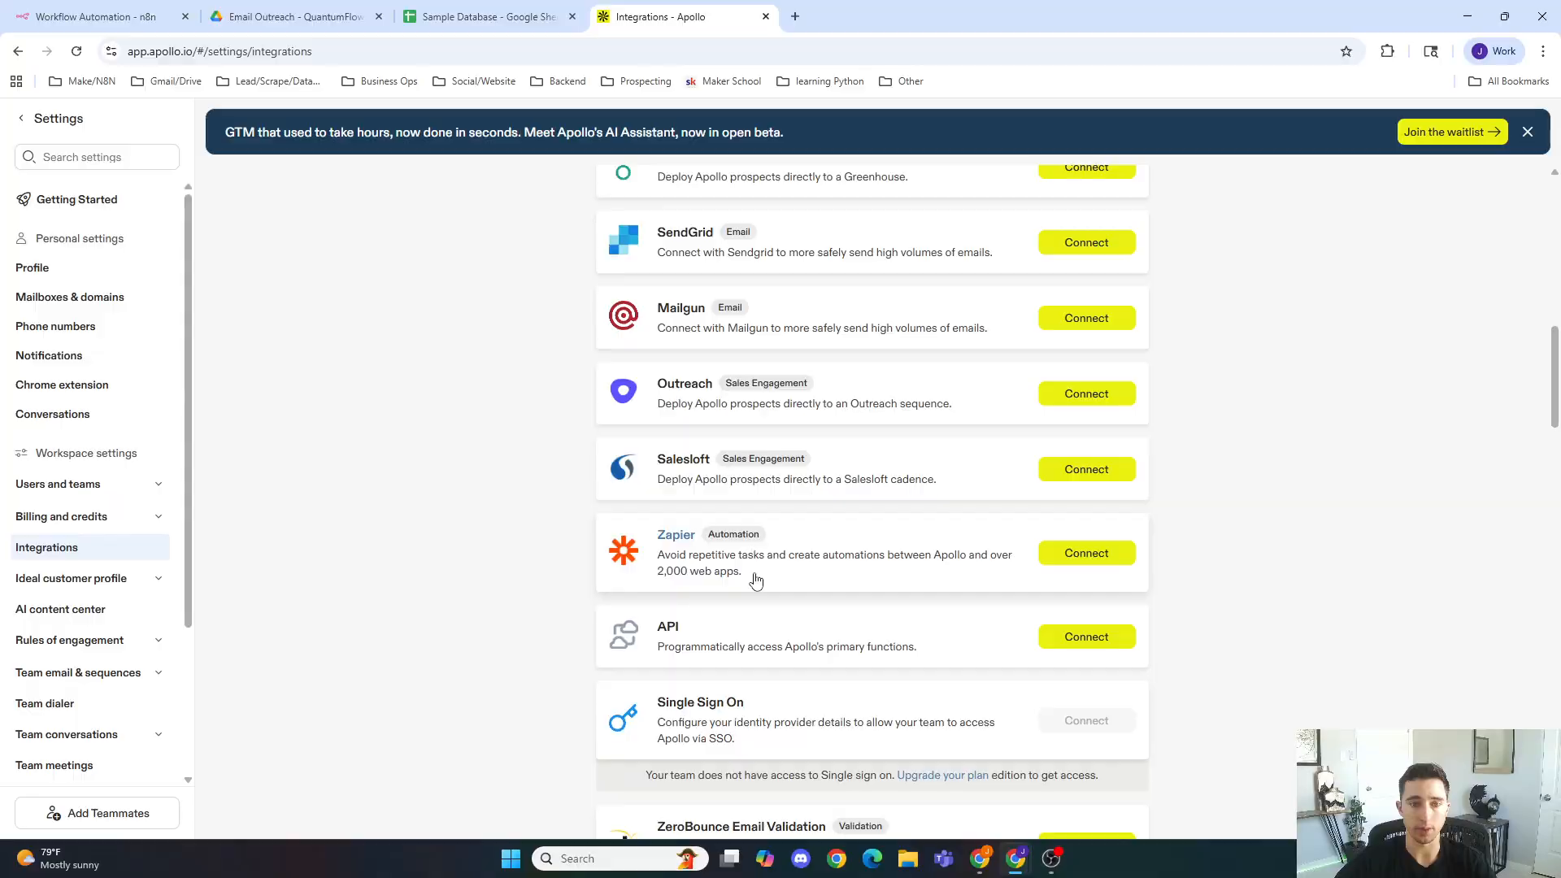
pyautogui.scroll(-4, 756, 579)
pyautogui.click(1071, 316)
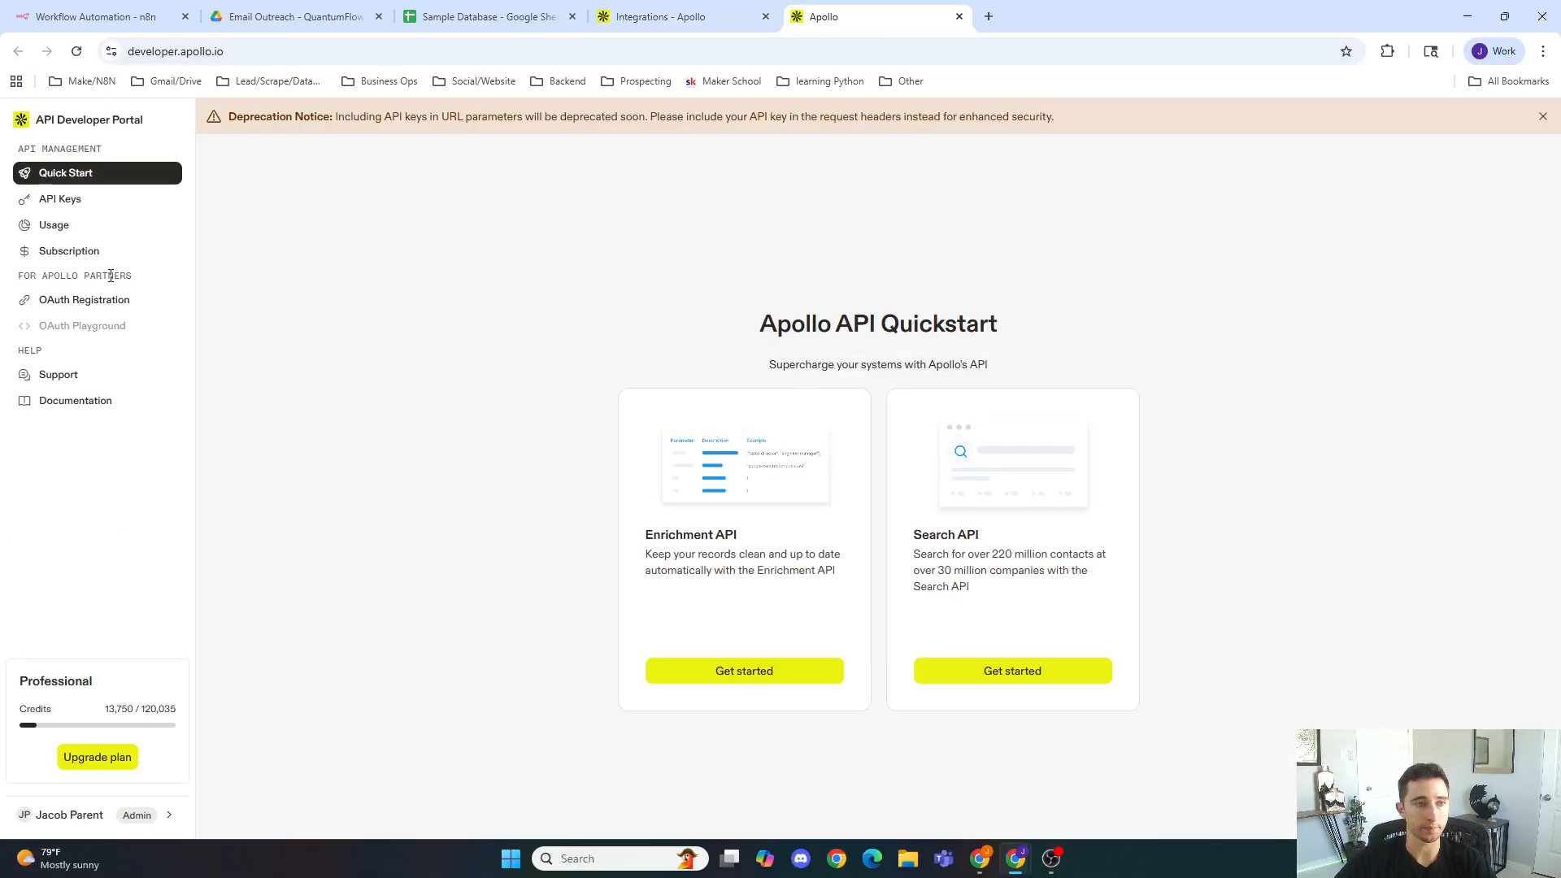
pyautogui.click(81, 200)
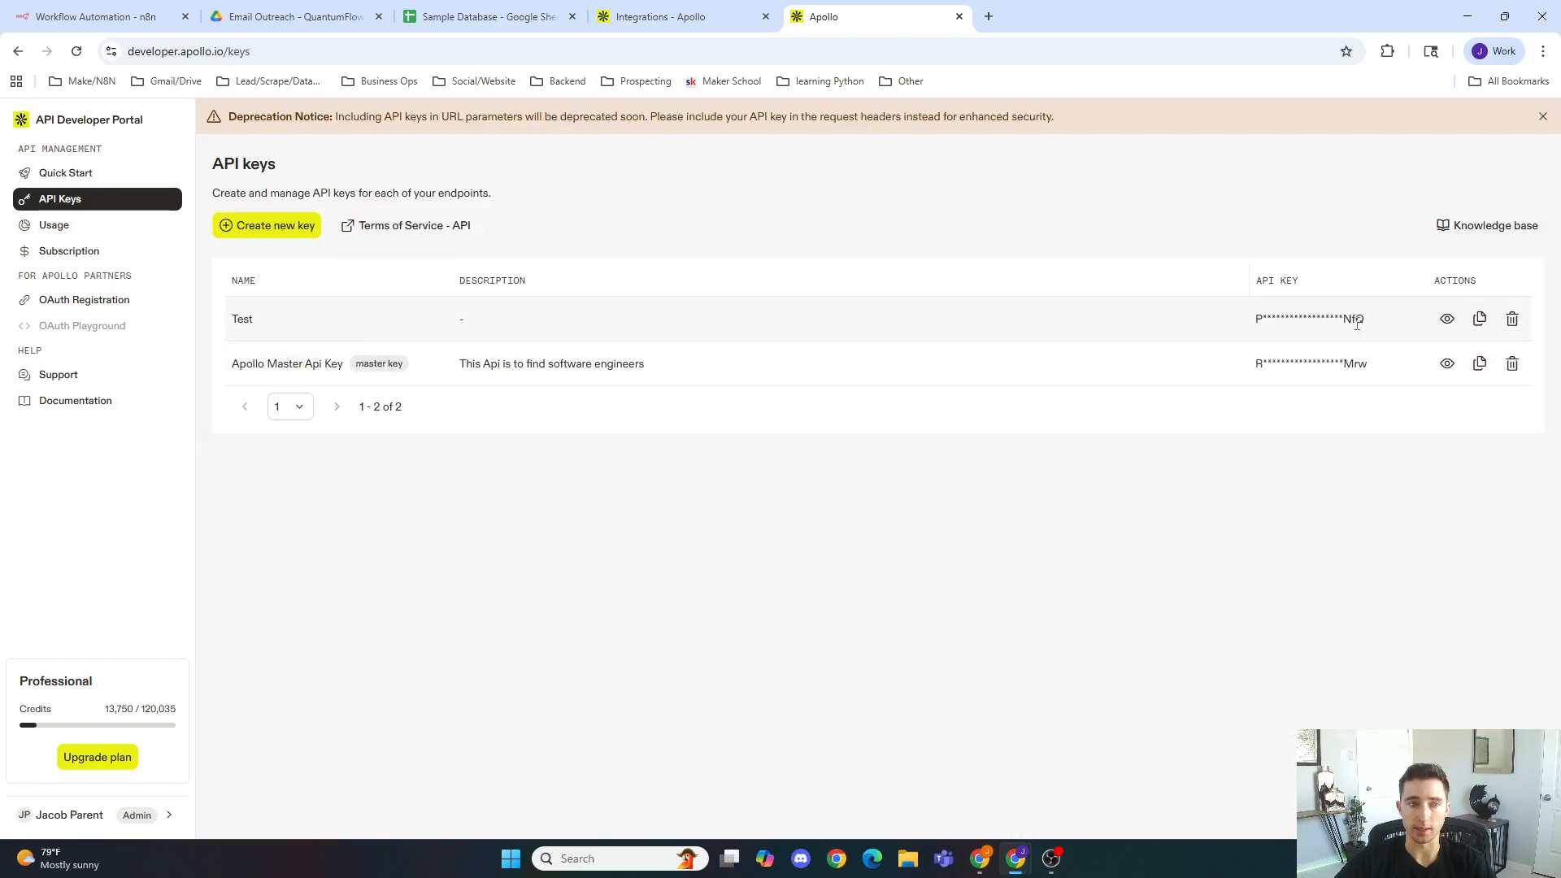
pyautogui.click(249, 230)
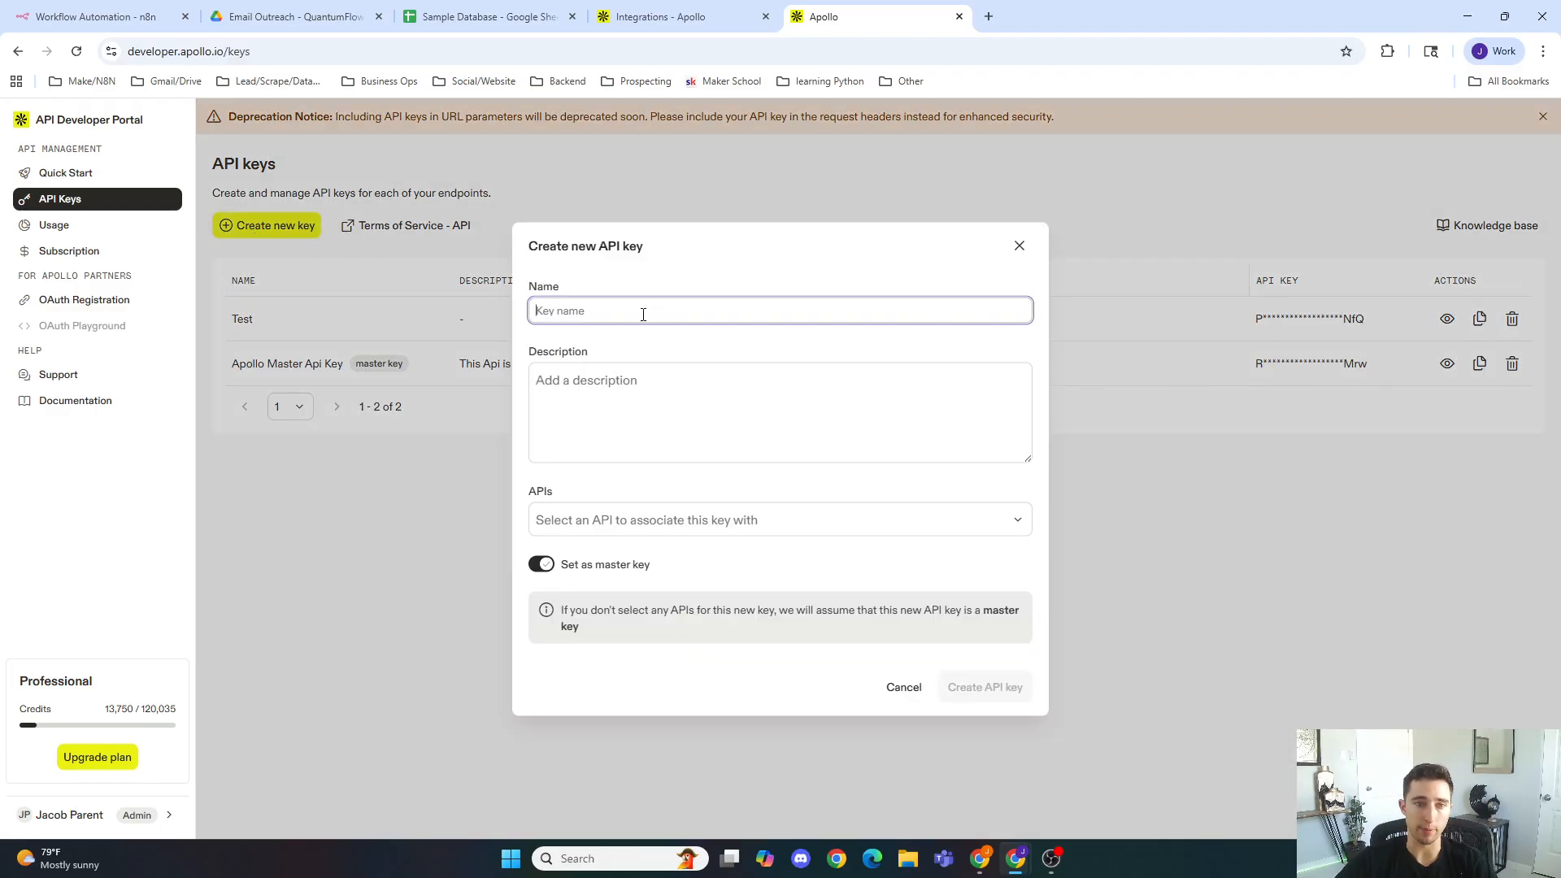
pyautogui.click(670, 521)
pyautogui.click(667, 527)
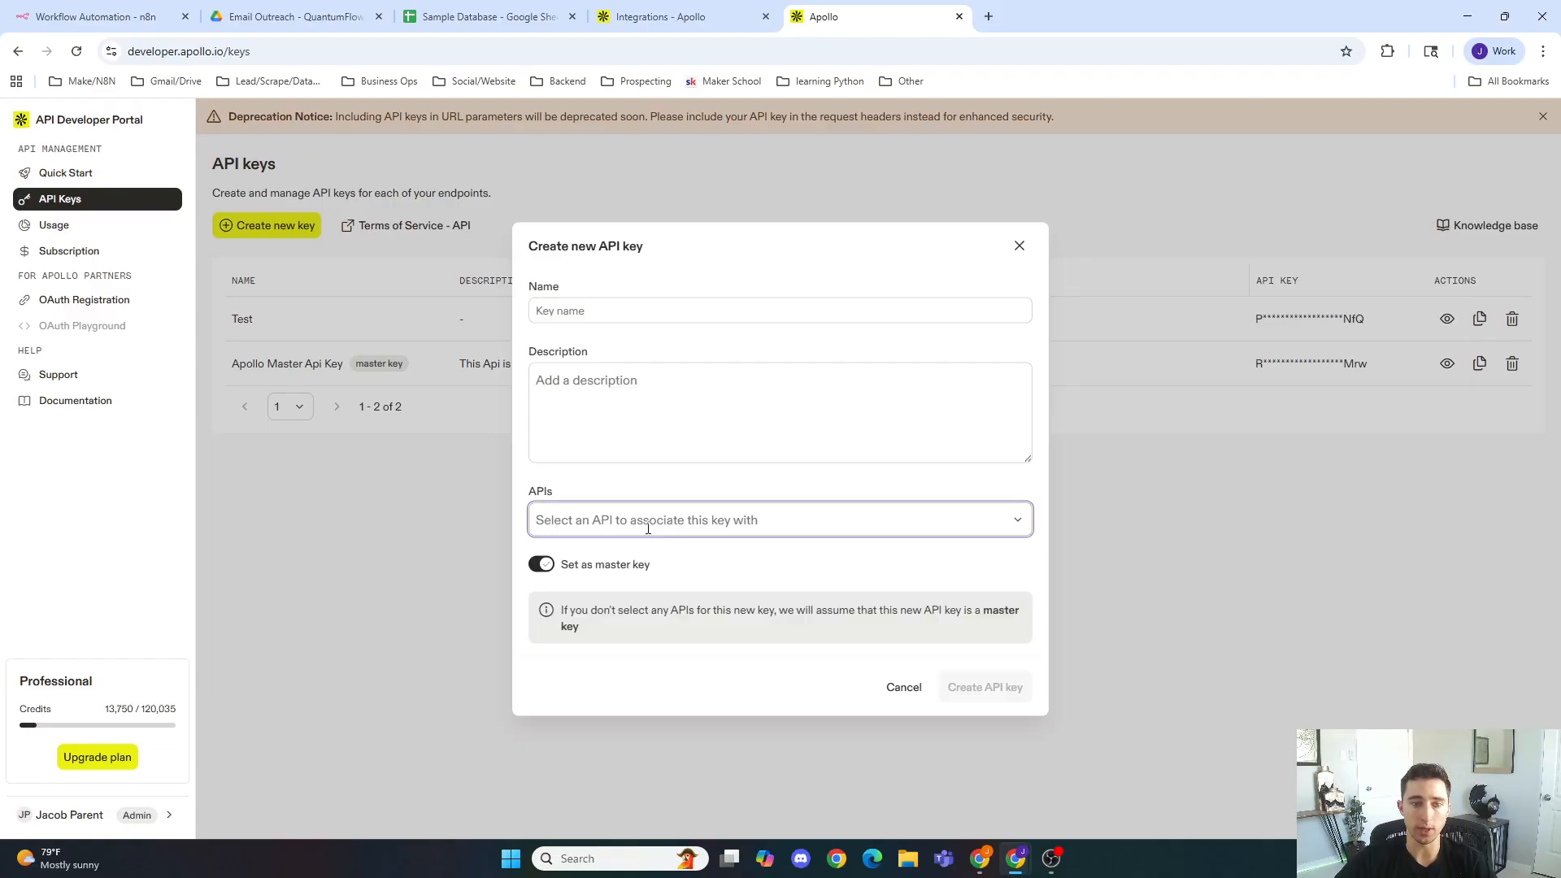
pyautogui.click(661, 520)
pyautogui.scroll(-5, 665, 642)
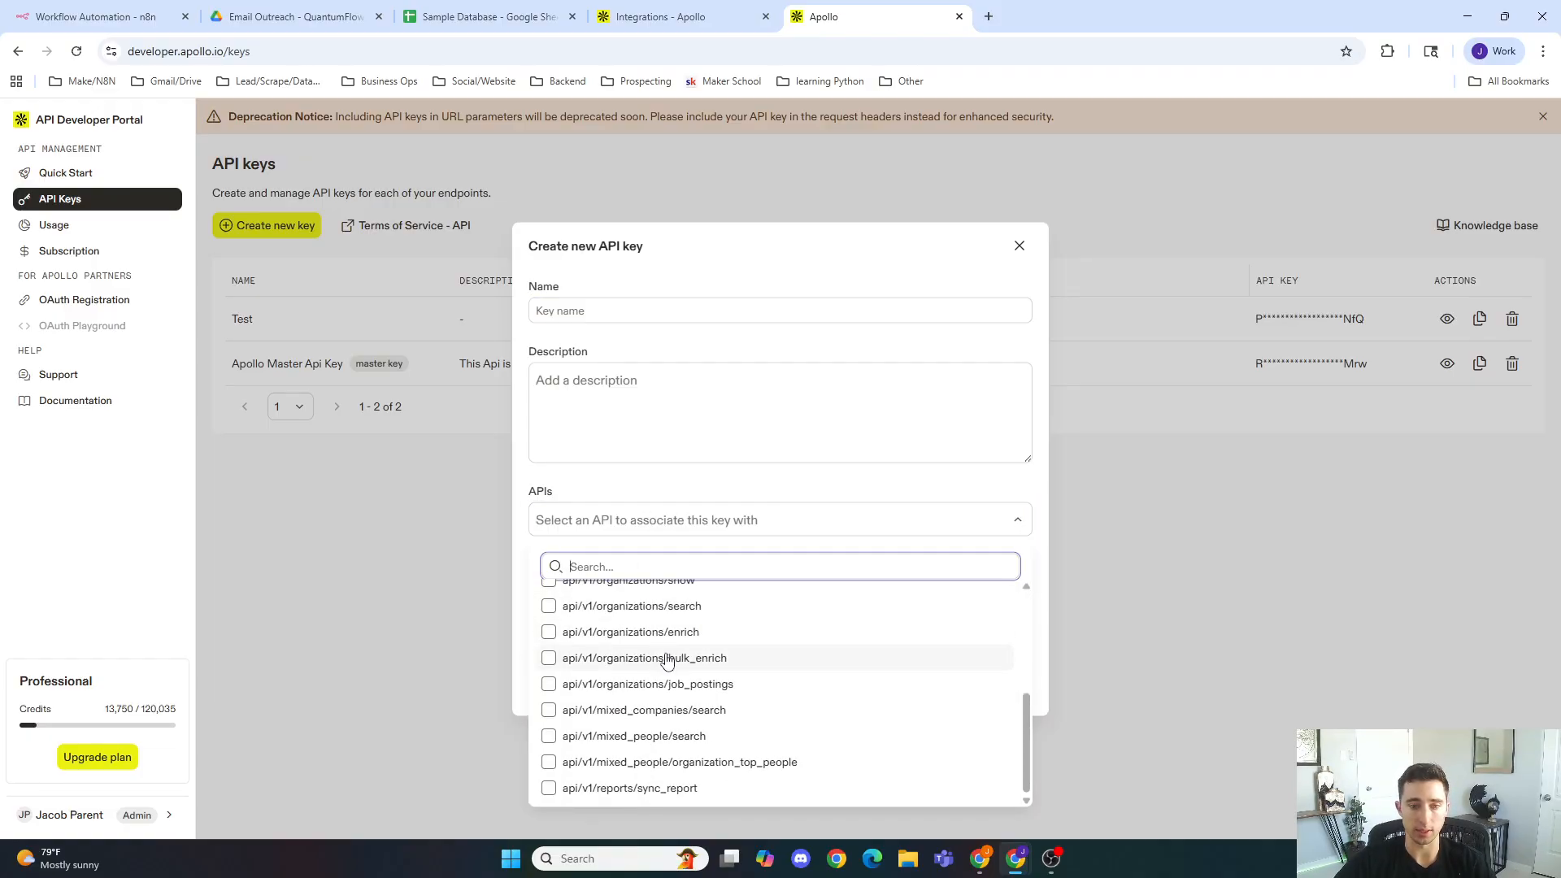
pyautogui.click(706, 491)
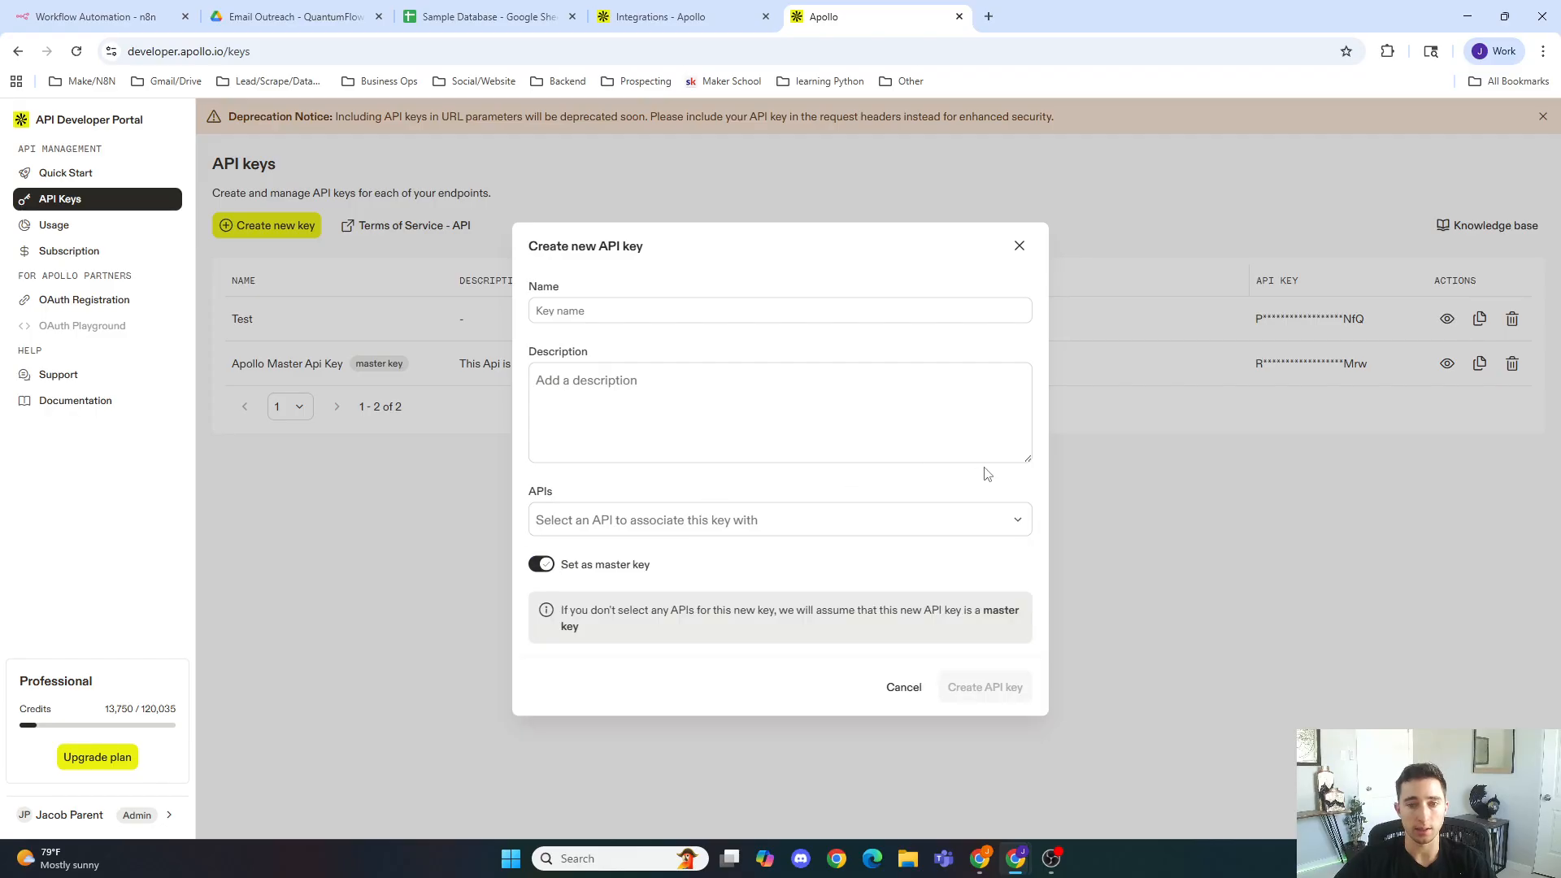
pyautogui.click(1182, 481)
pyautogui.click(1046, 267)
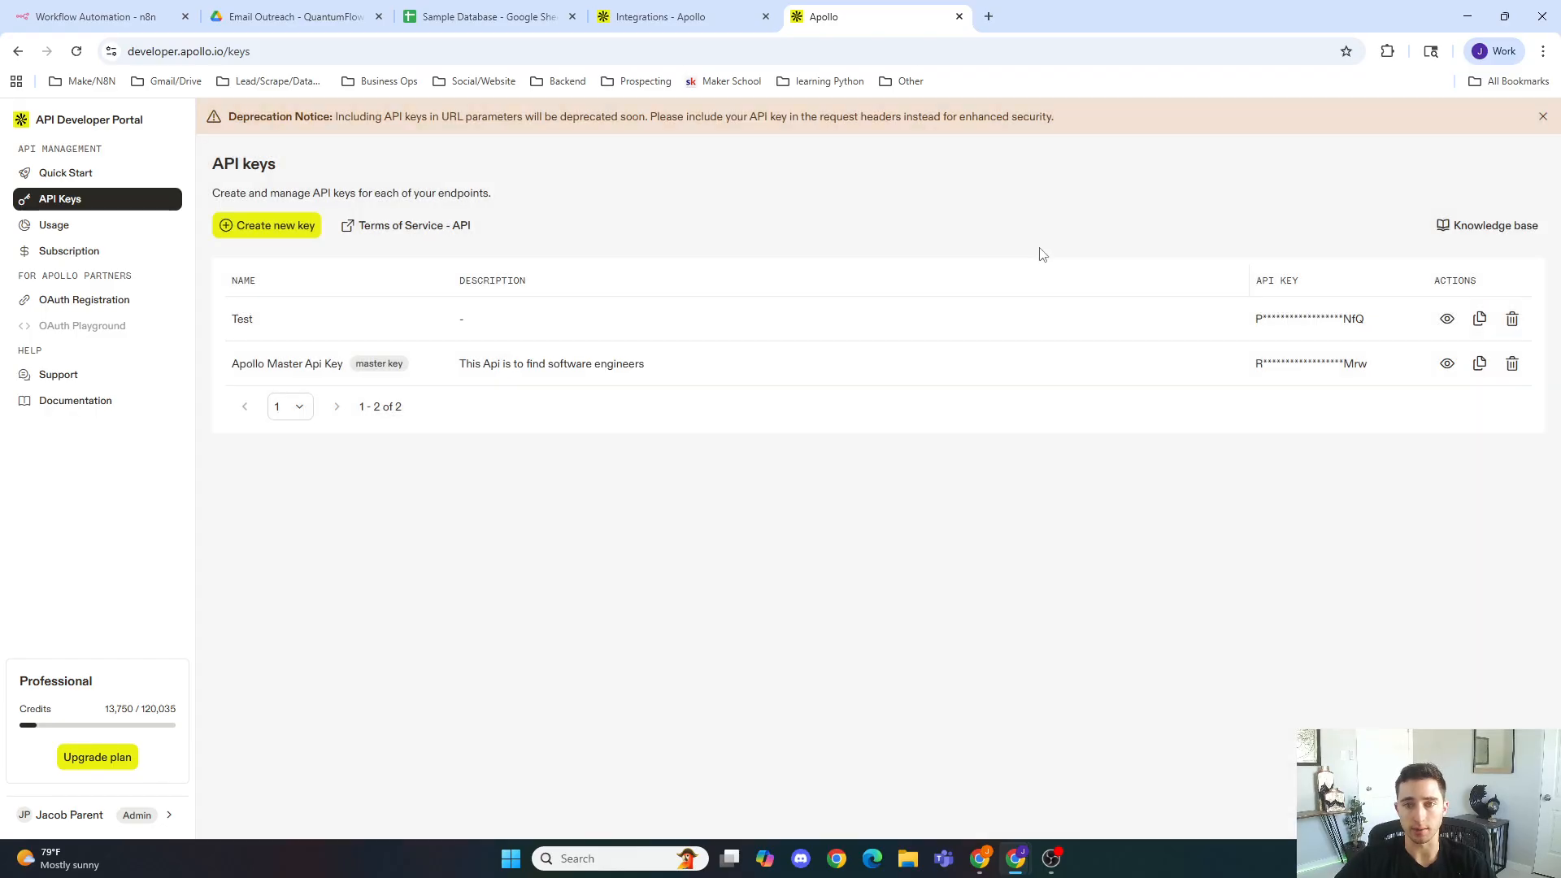
# Step: Copy the Test API key and paste it as the x-api-key header value in the HTTP Request node
pyautogui.click(1479, 318)
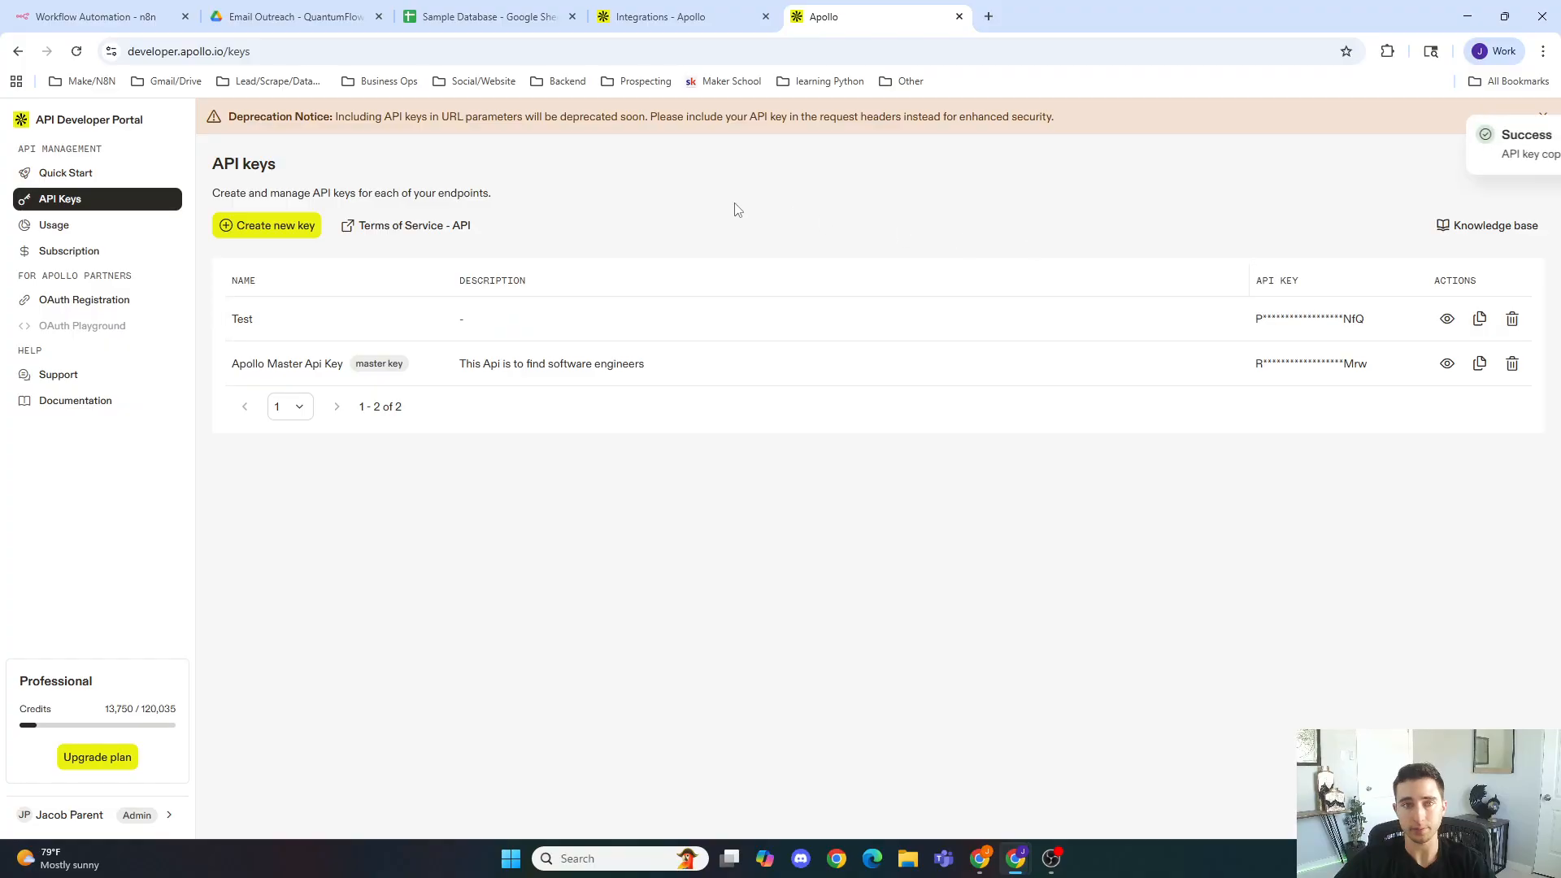
pyautogui.click(94, 16)
pyautogui.click(702, 497)
pyautogui.hotkey('ctrl', 'v')
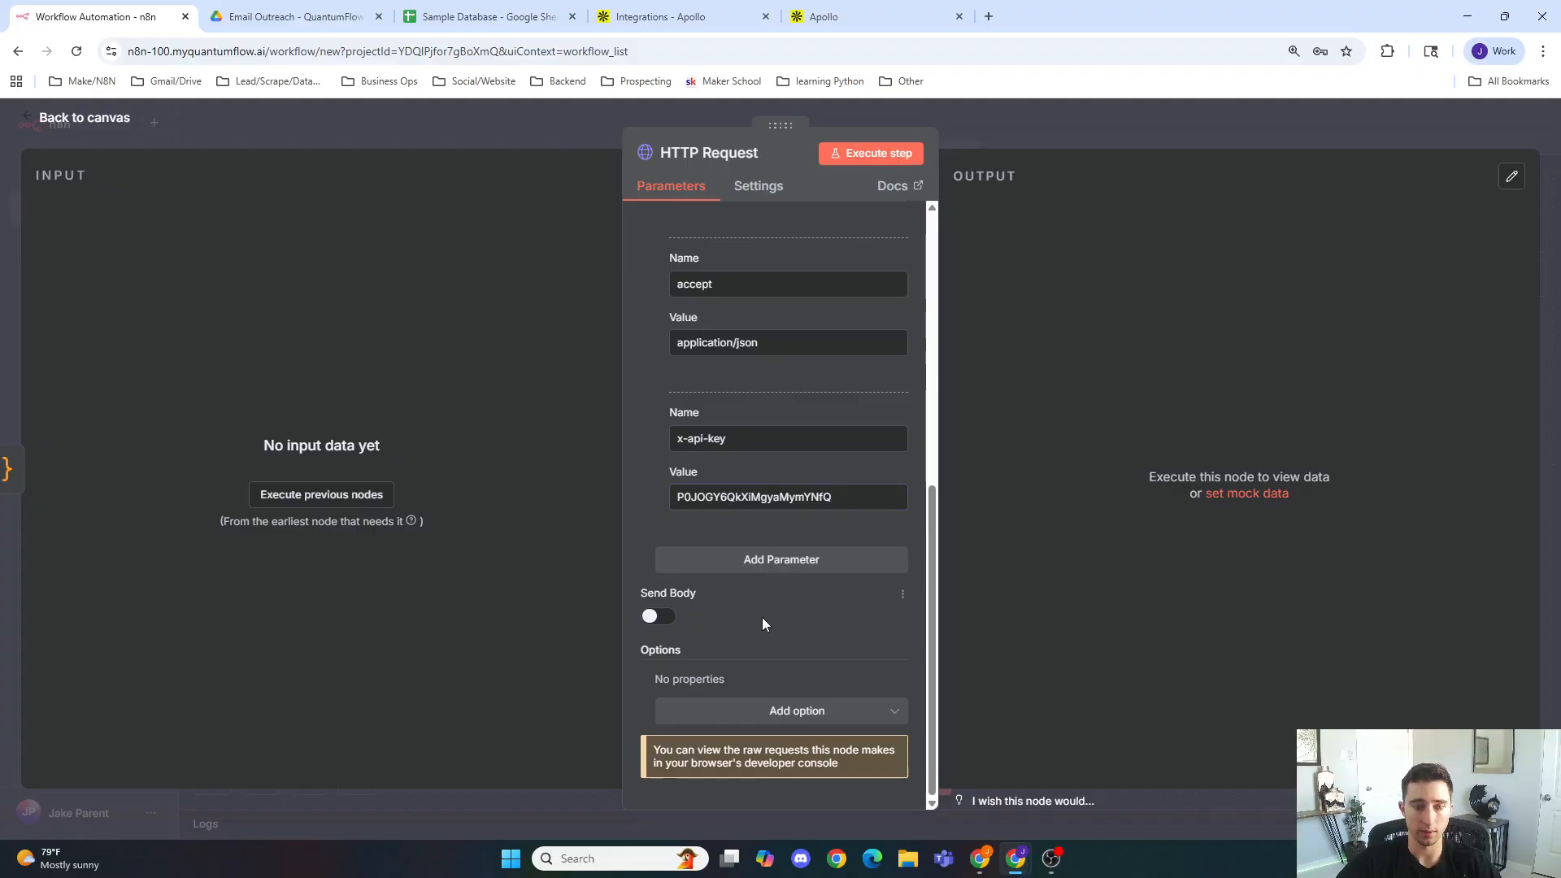
# Step: Turn on Send Body for the HTTP Request and close the node panel
pyautogui.click(659, 616)
pyautogui.scroll(2, 832, 393)
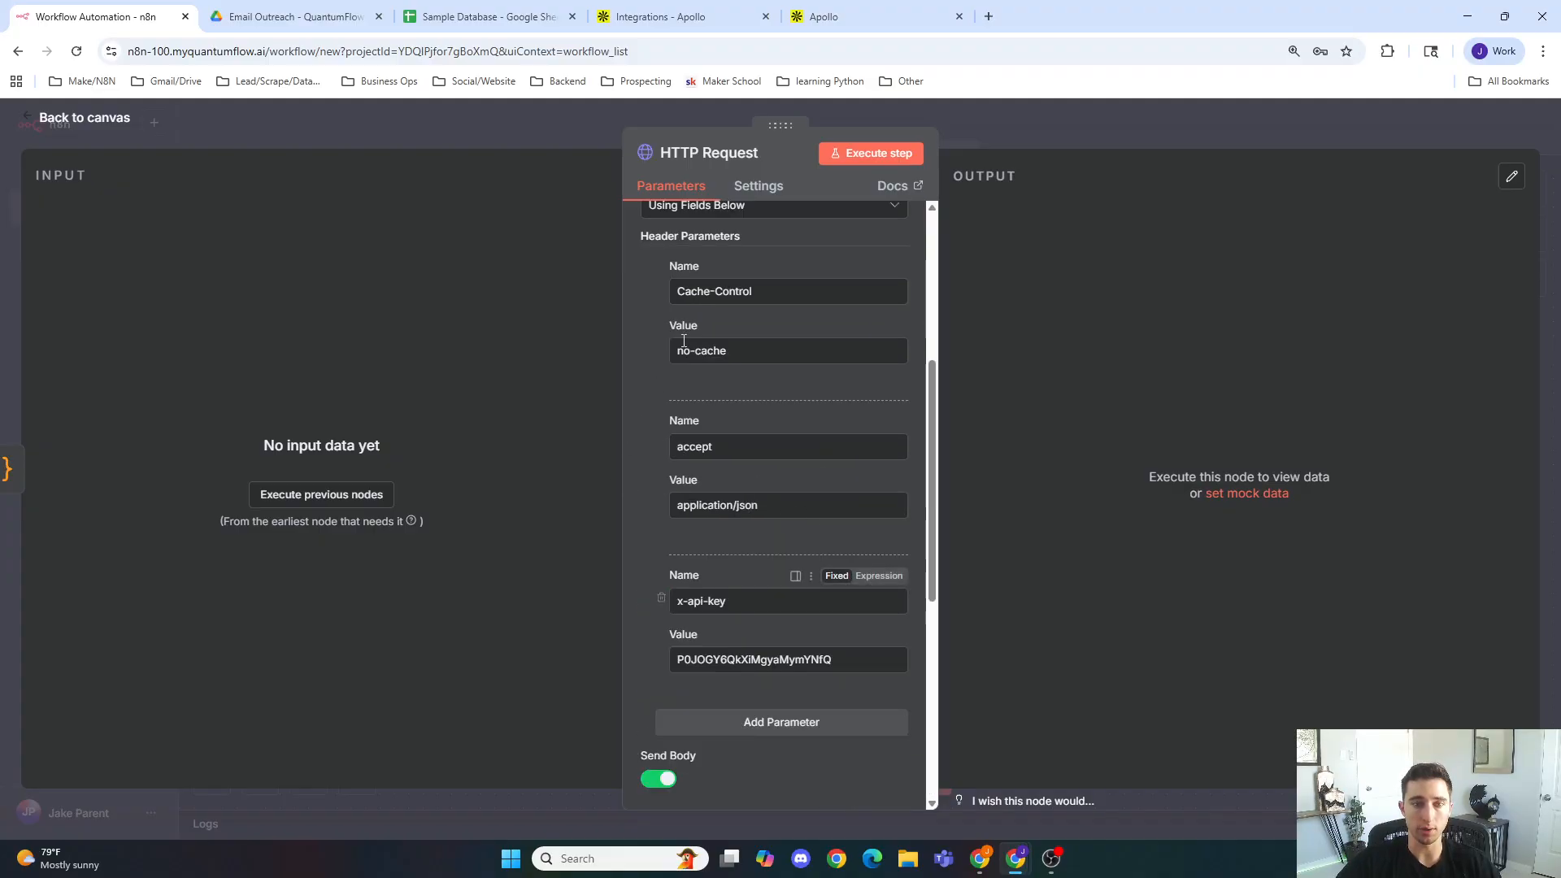
pyautogui.scroll(3, 734, 499)
pyautogui.scroll(-6, 720, 467)
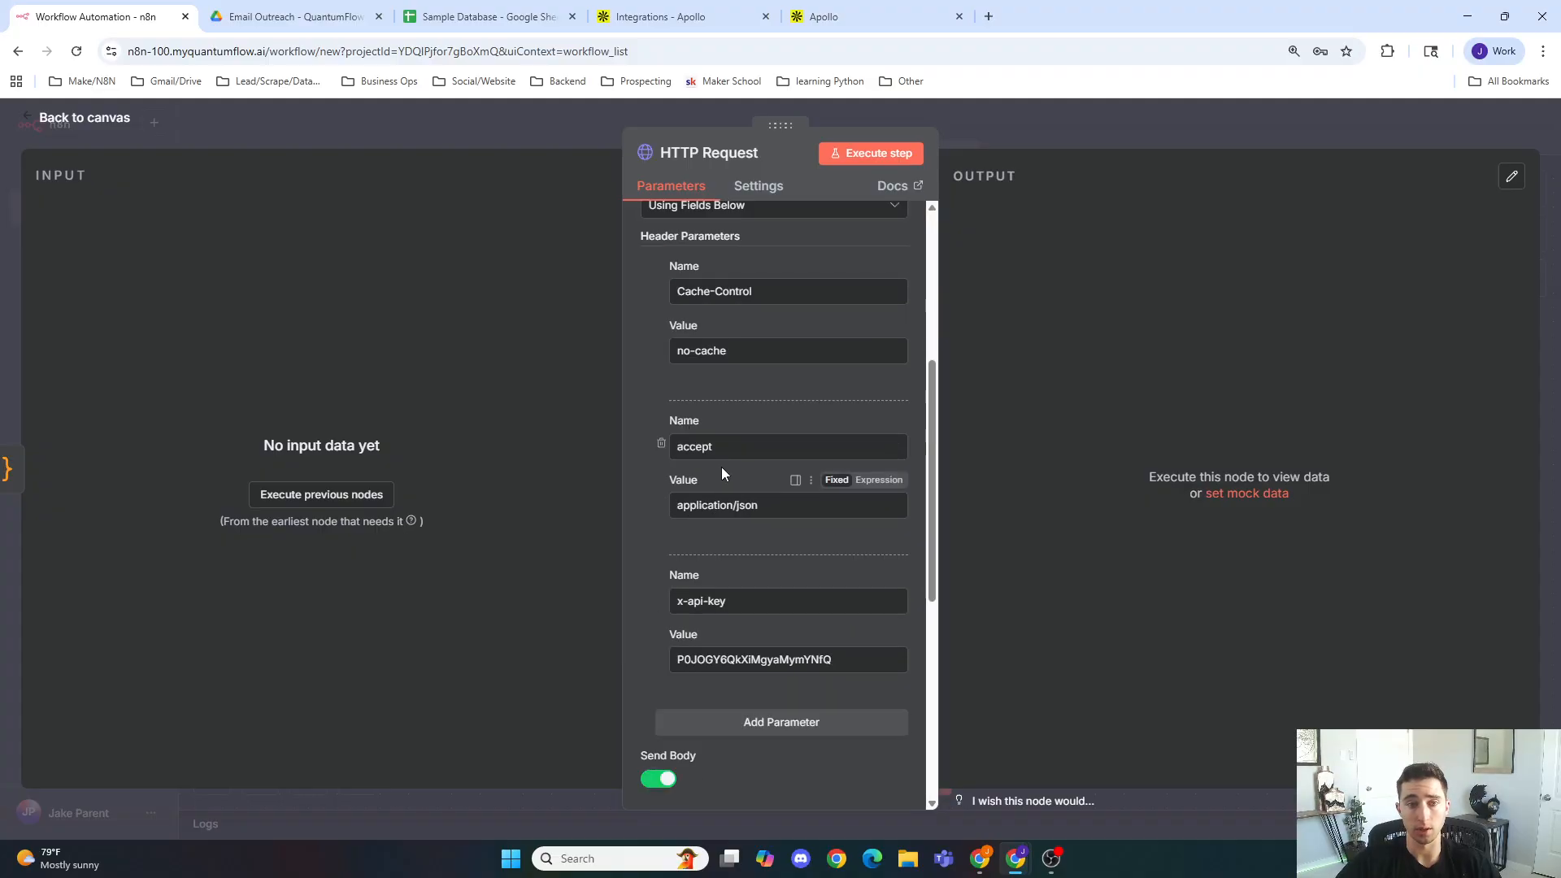
pyautogui.click(537, 146)
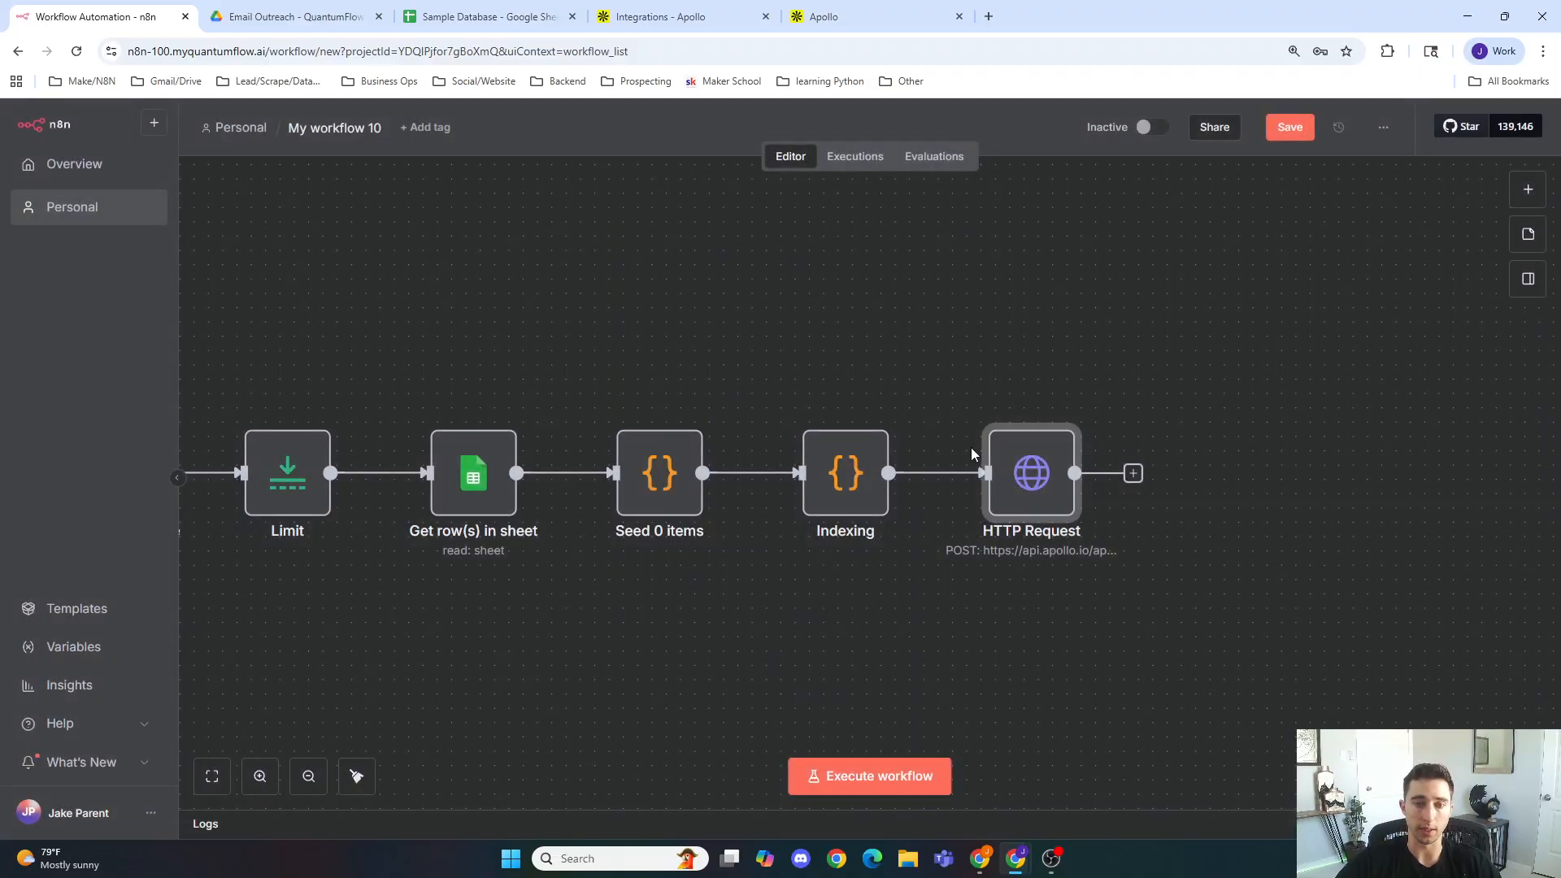
# Step: Duplicate the HTTP Request node and place the copy above the original on the canvas
pyautogui.rightClick(1019, 467)
pyautogui.hotkey('ctrl', 'c')
pyautogui.click(909, 325)
pyautogui.hotkey('ctrl', 'v')
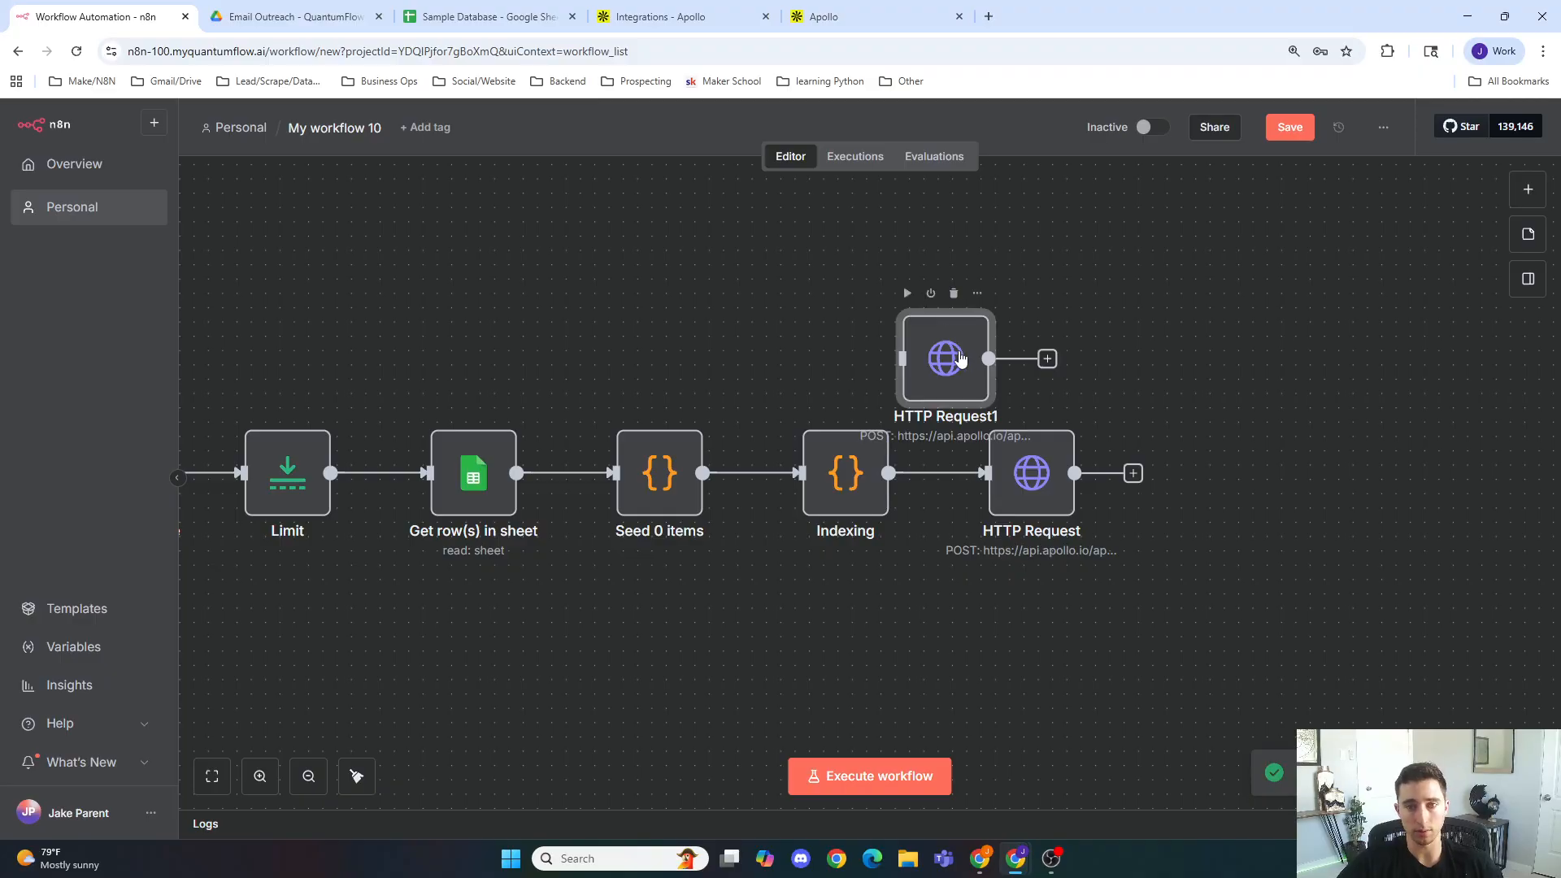
pyautogui.moveTo(956, 365); pyautogui.dragTo(1021, 327)
pyautogui.click(1124, 391)
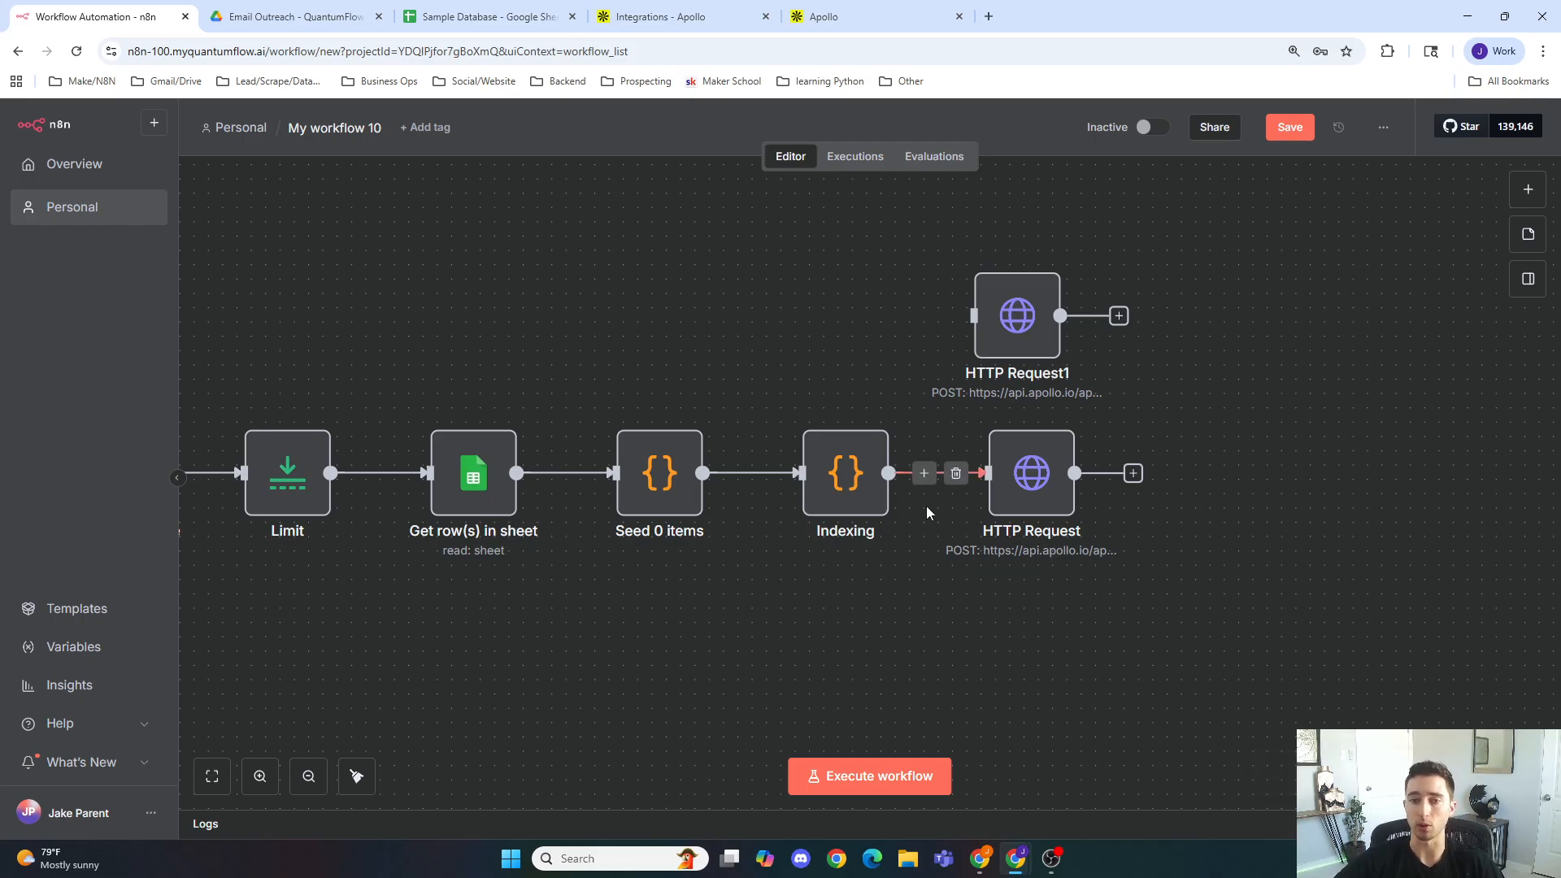
# Step: Reopen the original HTTP Request node and set Specify Body to Using JSON
pyautogui.doubleClick(1000, 469)
pyautogui.scroll(-10, 749, 540)
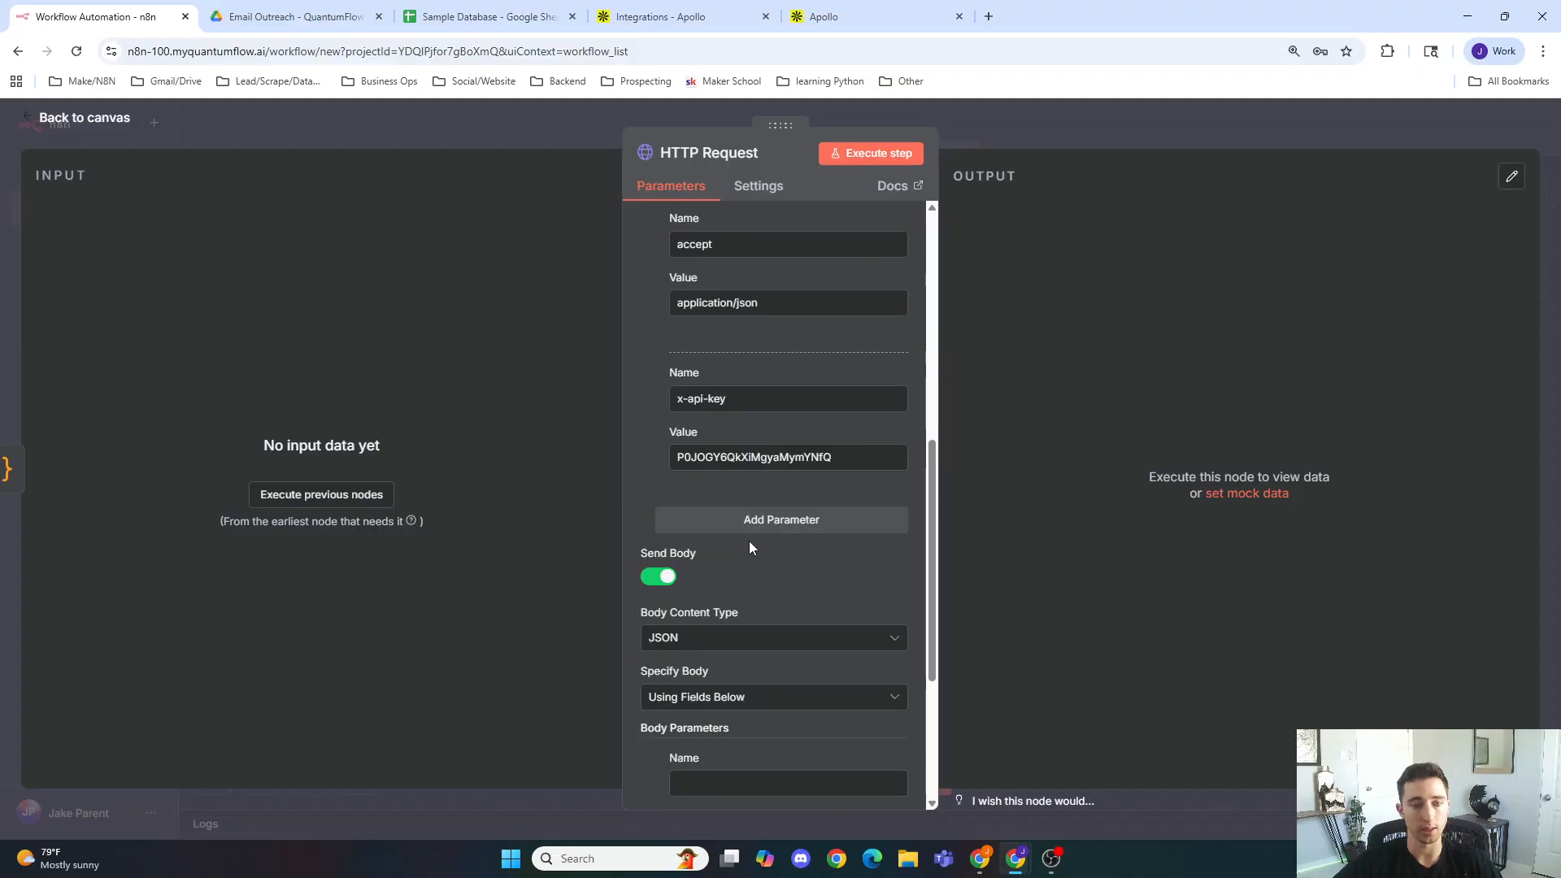
pyautogui.click(716, 429)
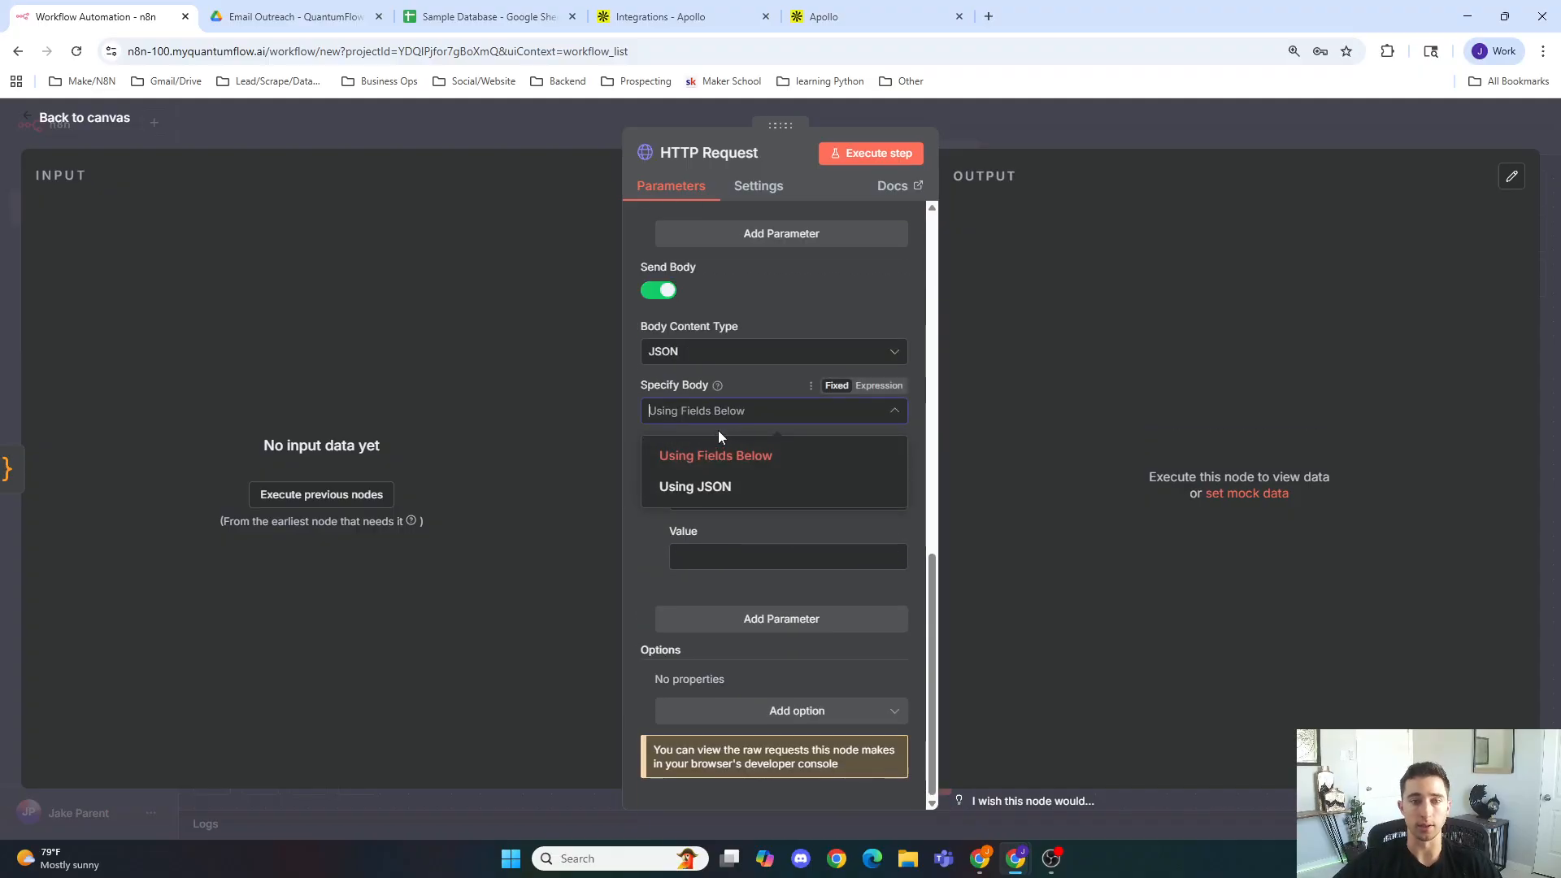
pyautogui.click(707, 488)
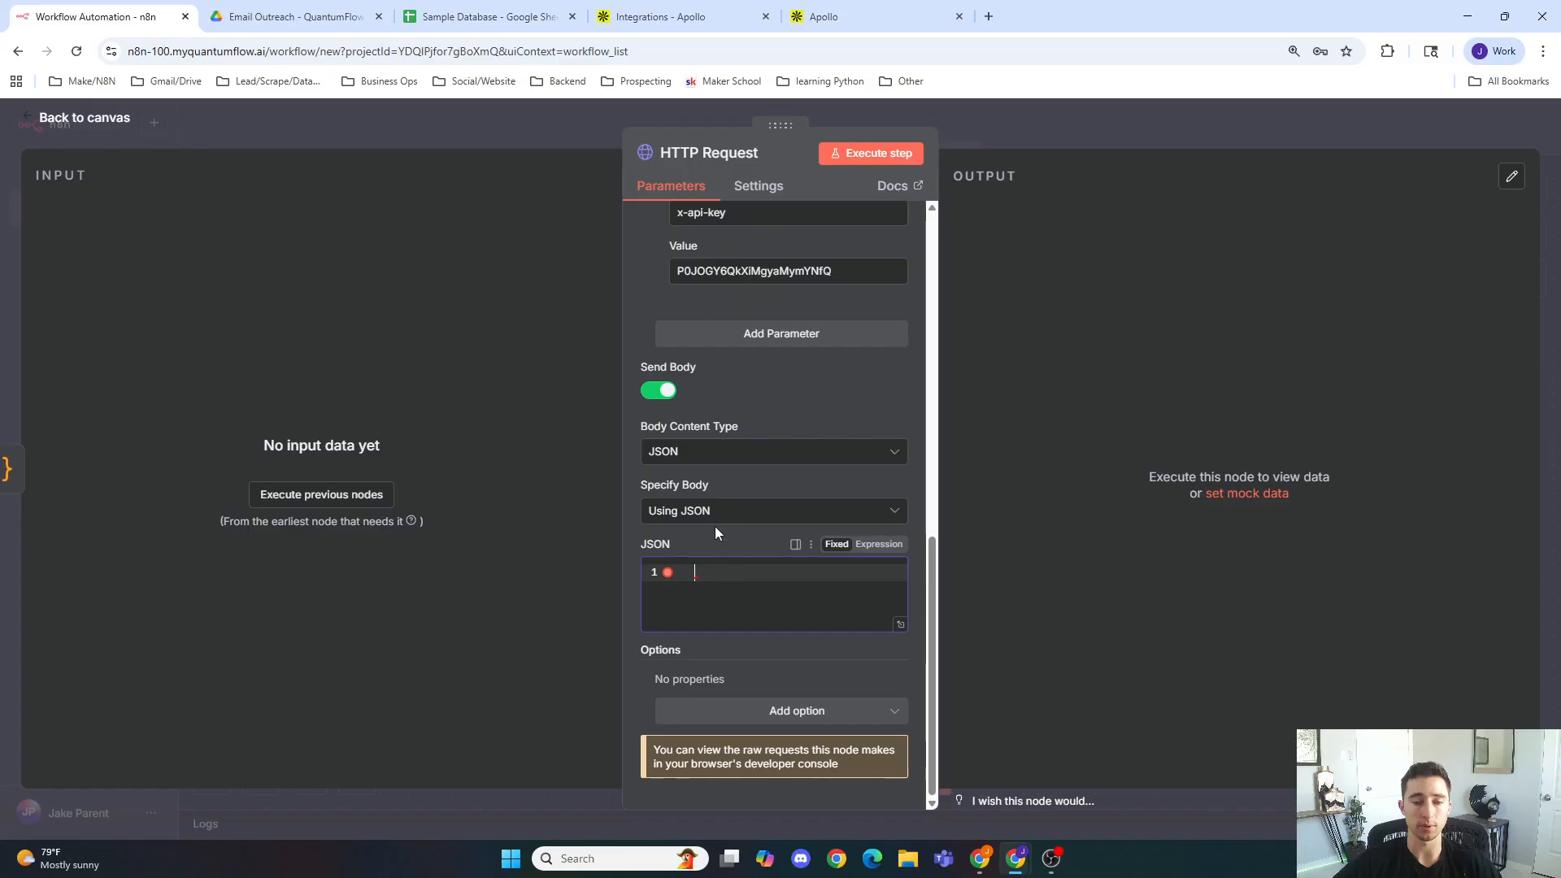
pyautogui.click(795, 402)
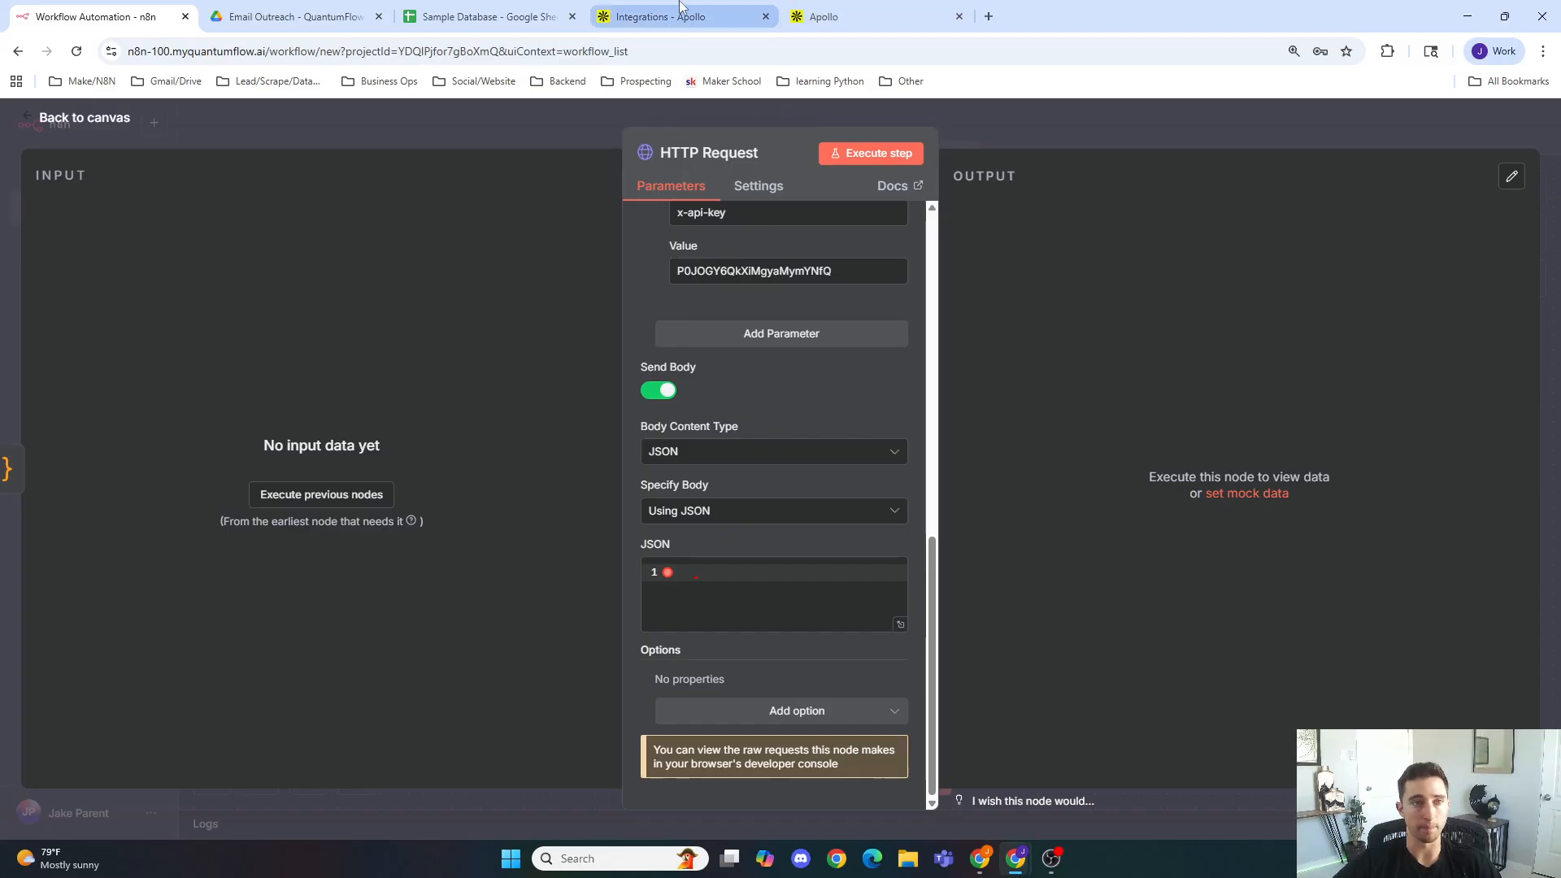
# Step: Search Google for apollo api documentation and open the Apollo API Documentation site's endpoint list
pyautogui.click(716, 16)
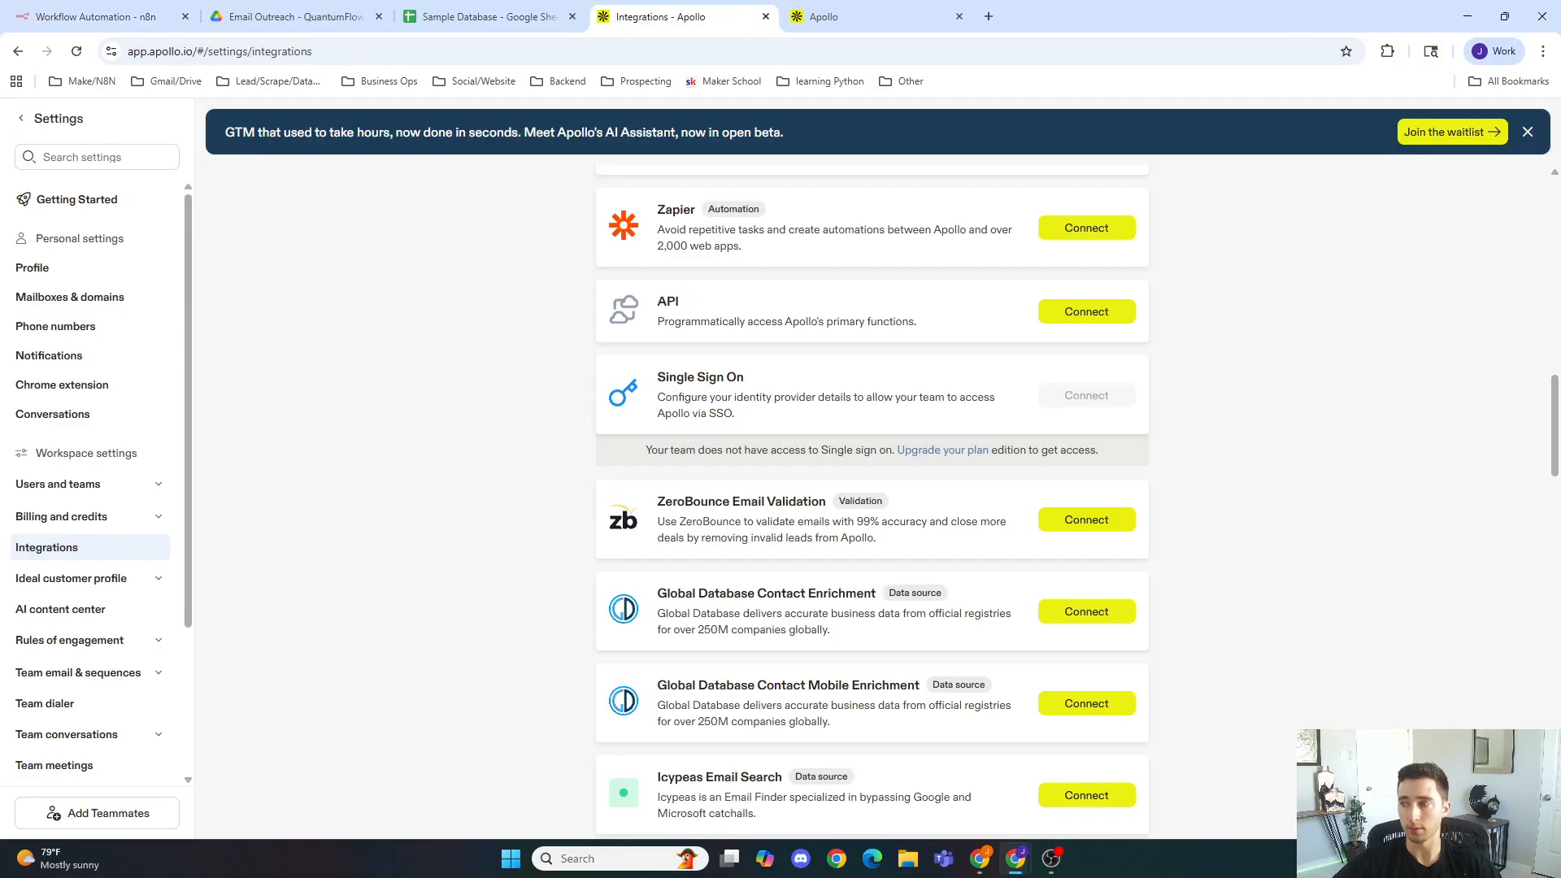
pyautogui.click(853, 16)
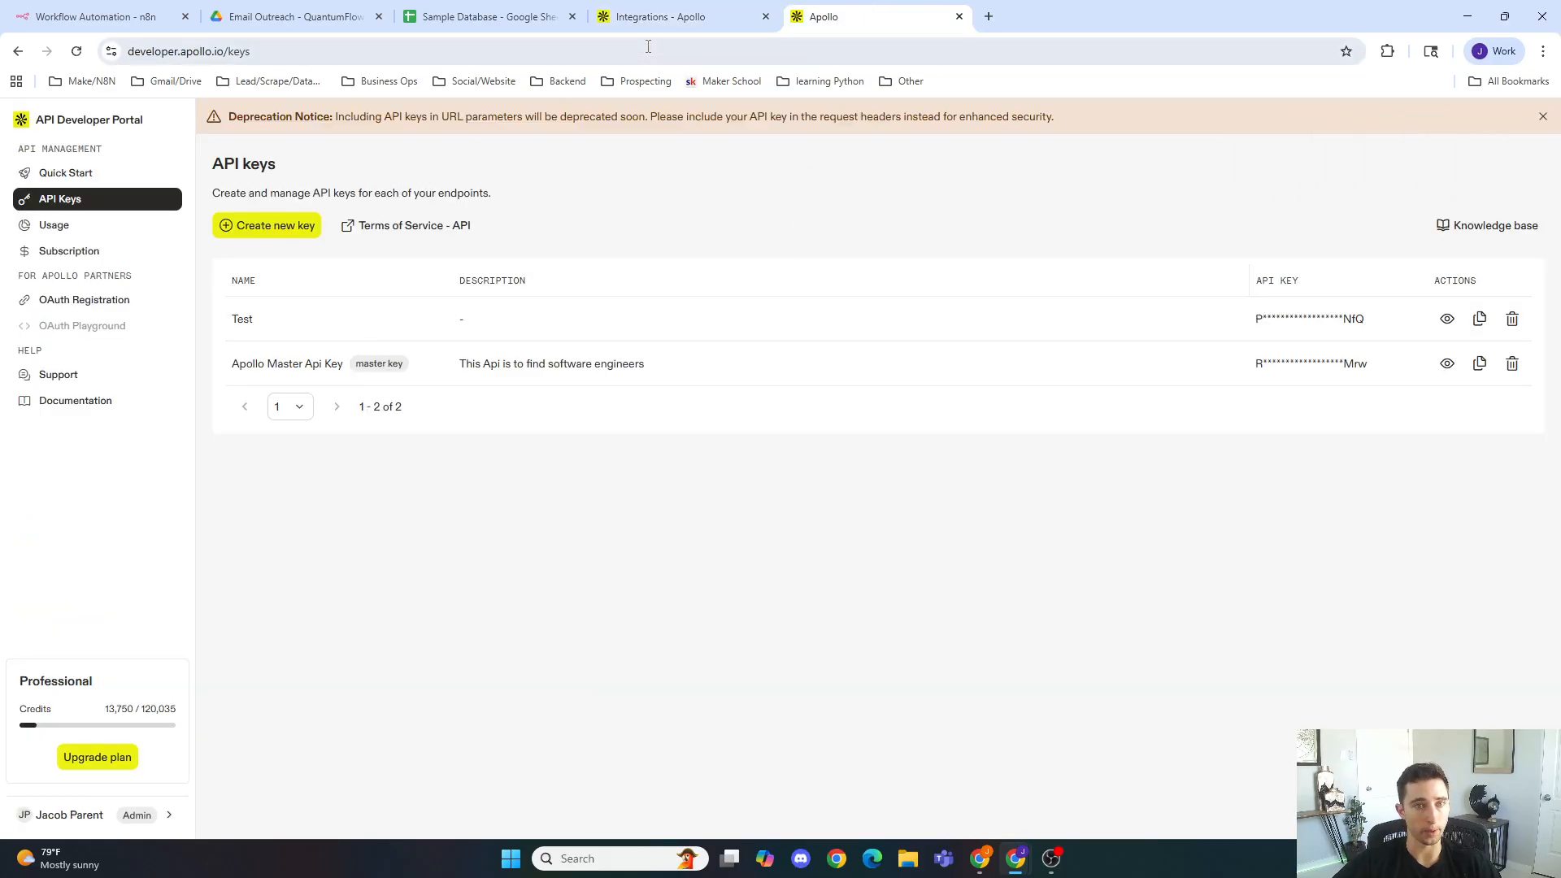
pyautogui.click(647, 20)
pyautogui.click(636, 51)
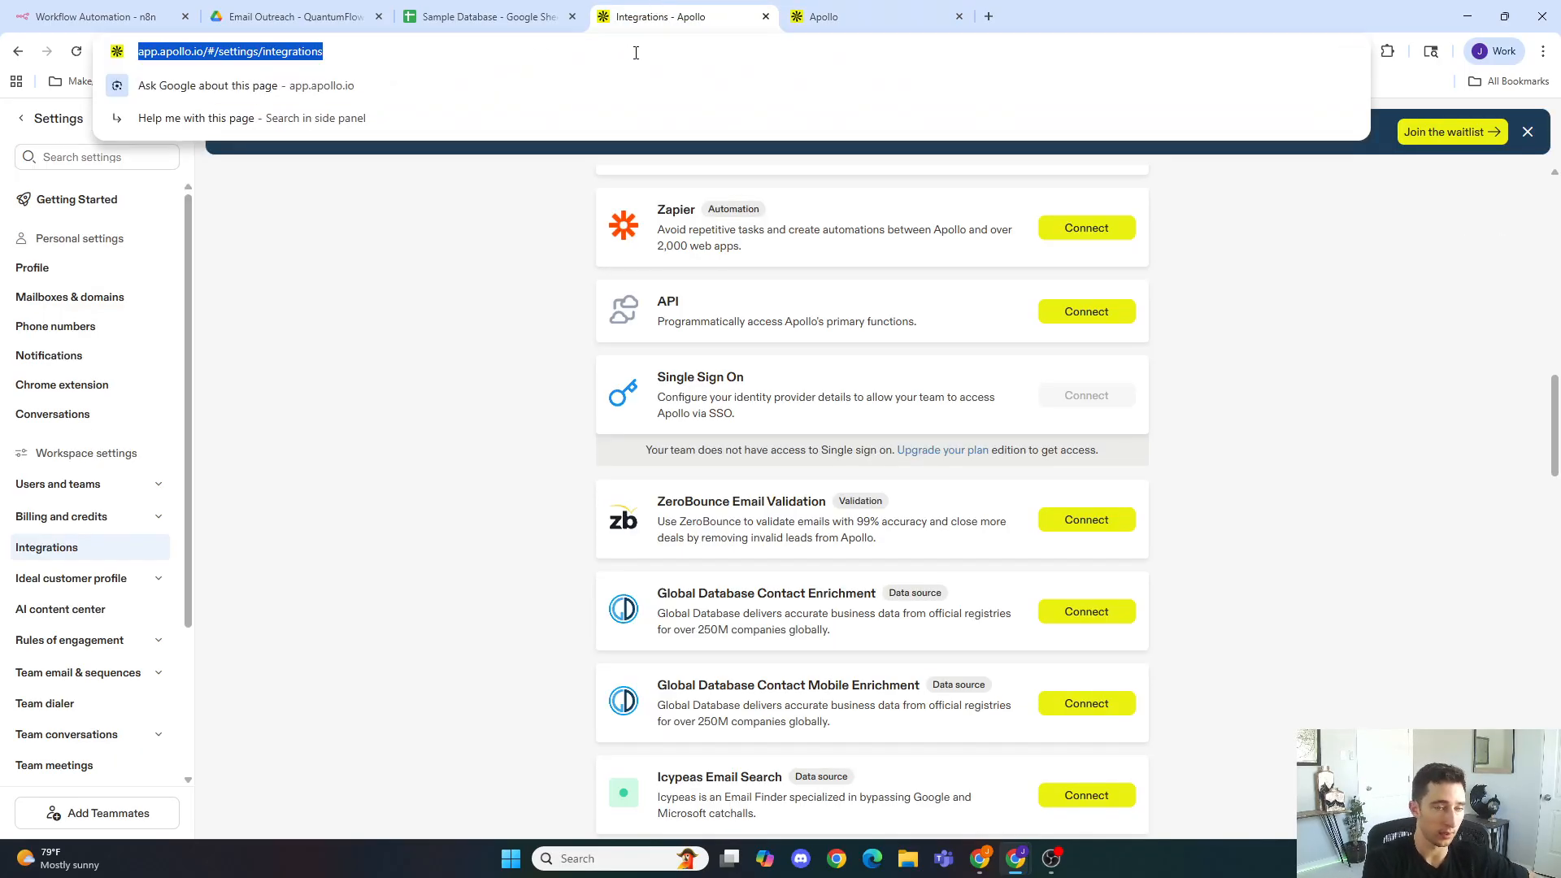
pyautogui.write('apollo api')
pyautogui.press('Return')
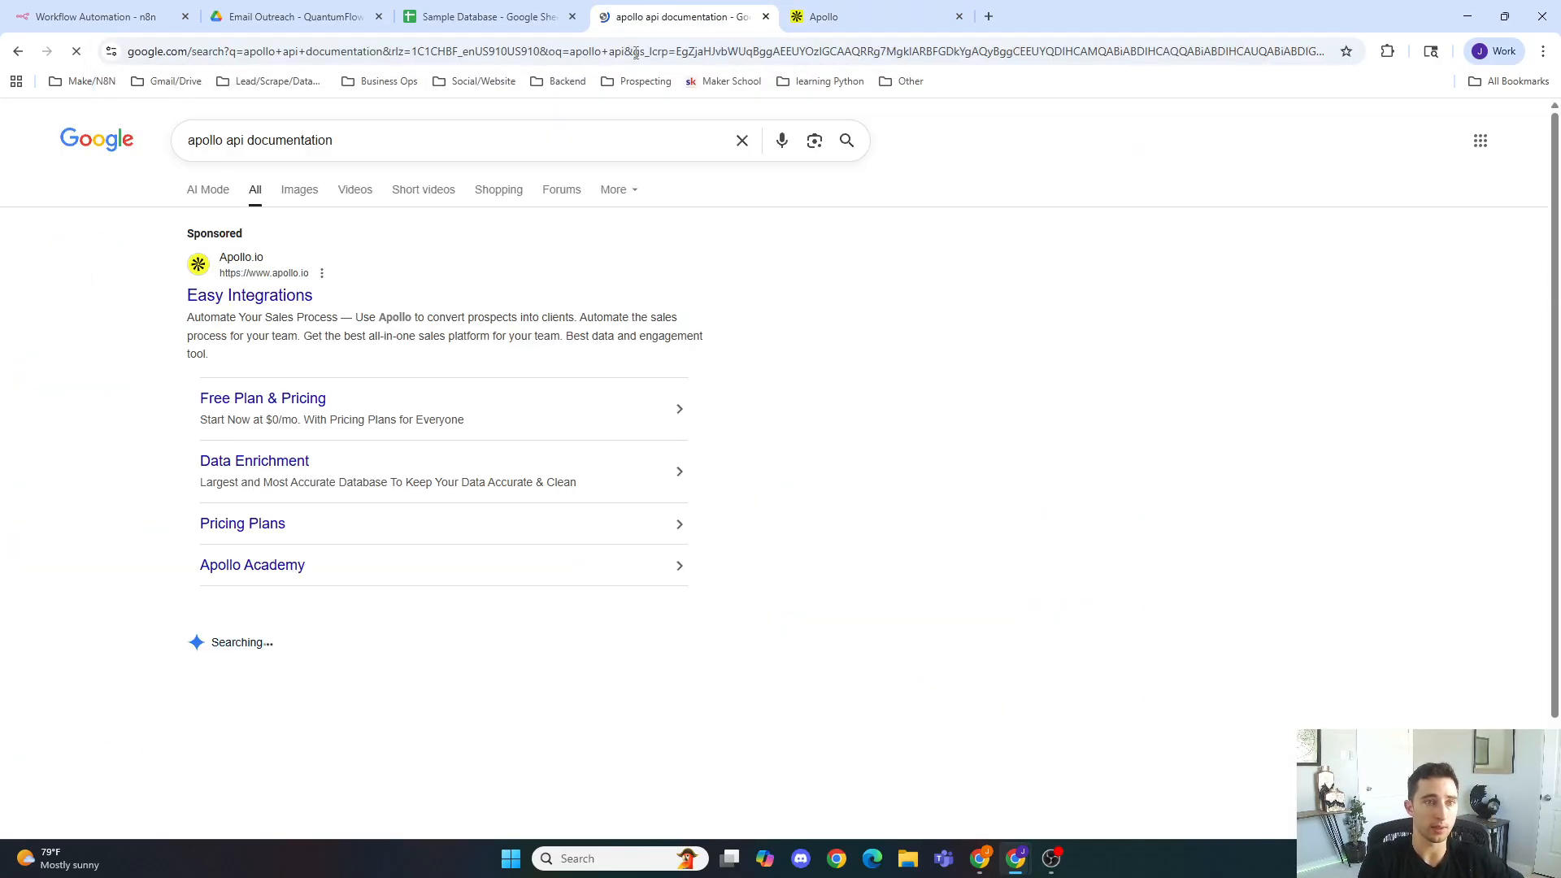
pyautogui.scroll(-7, 324, 470)
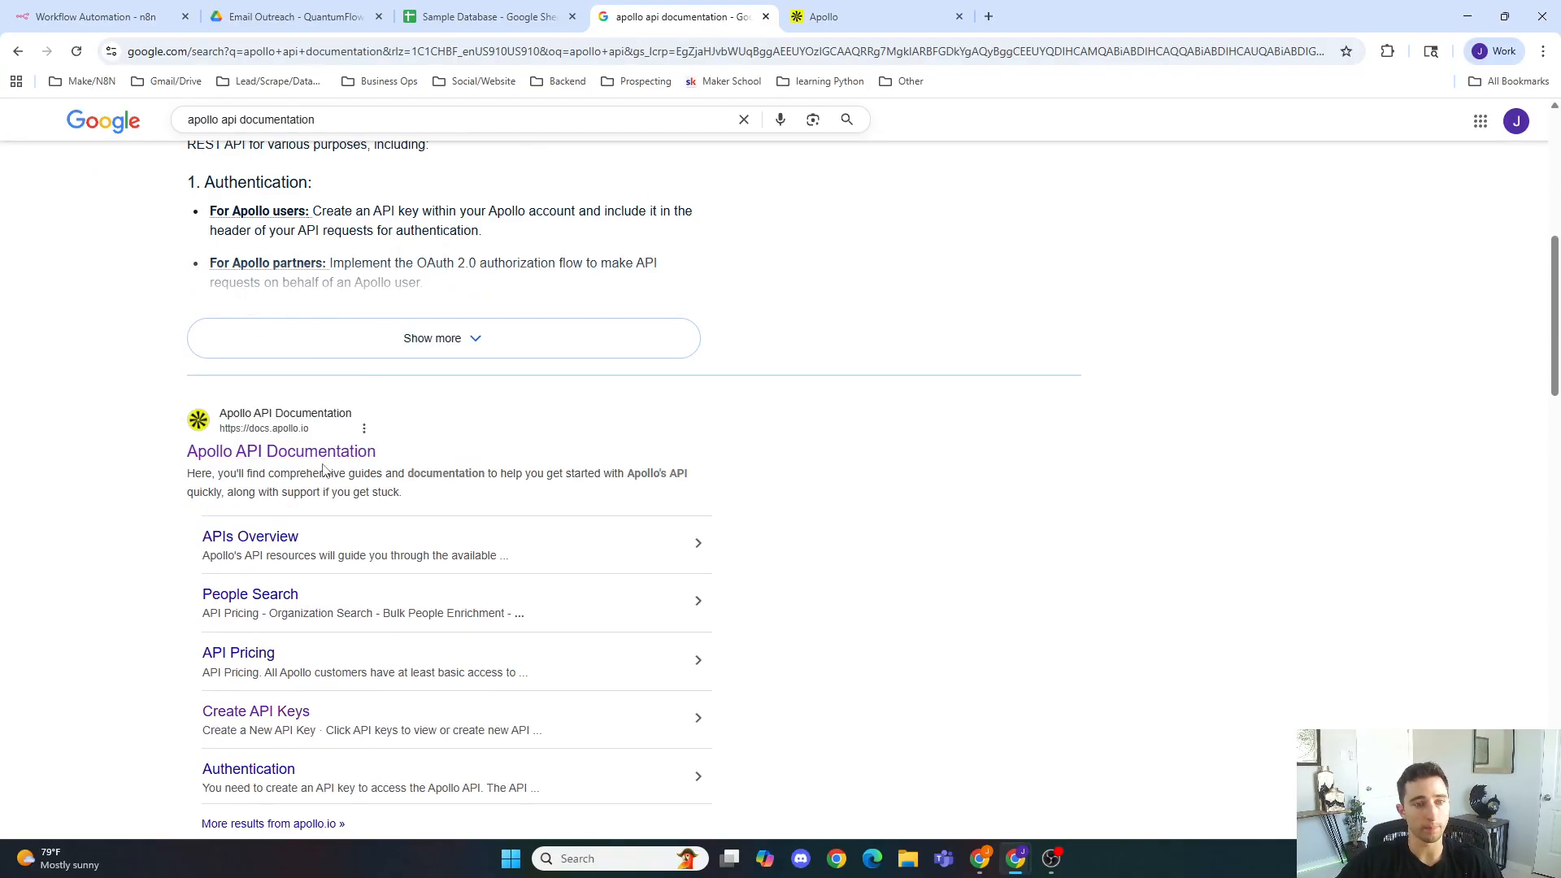
pyautogui.click(338, 458)
pyautogui.scroll(-6, 374, 456)
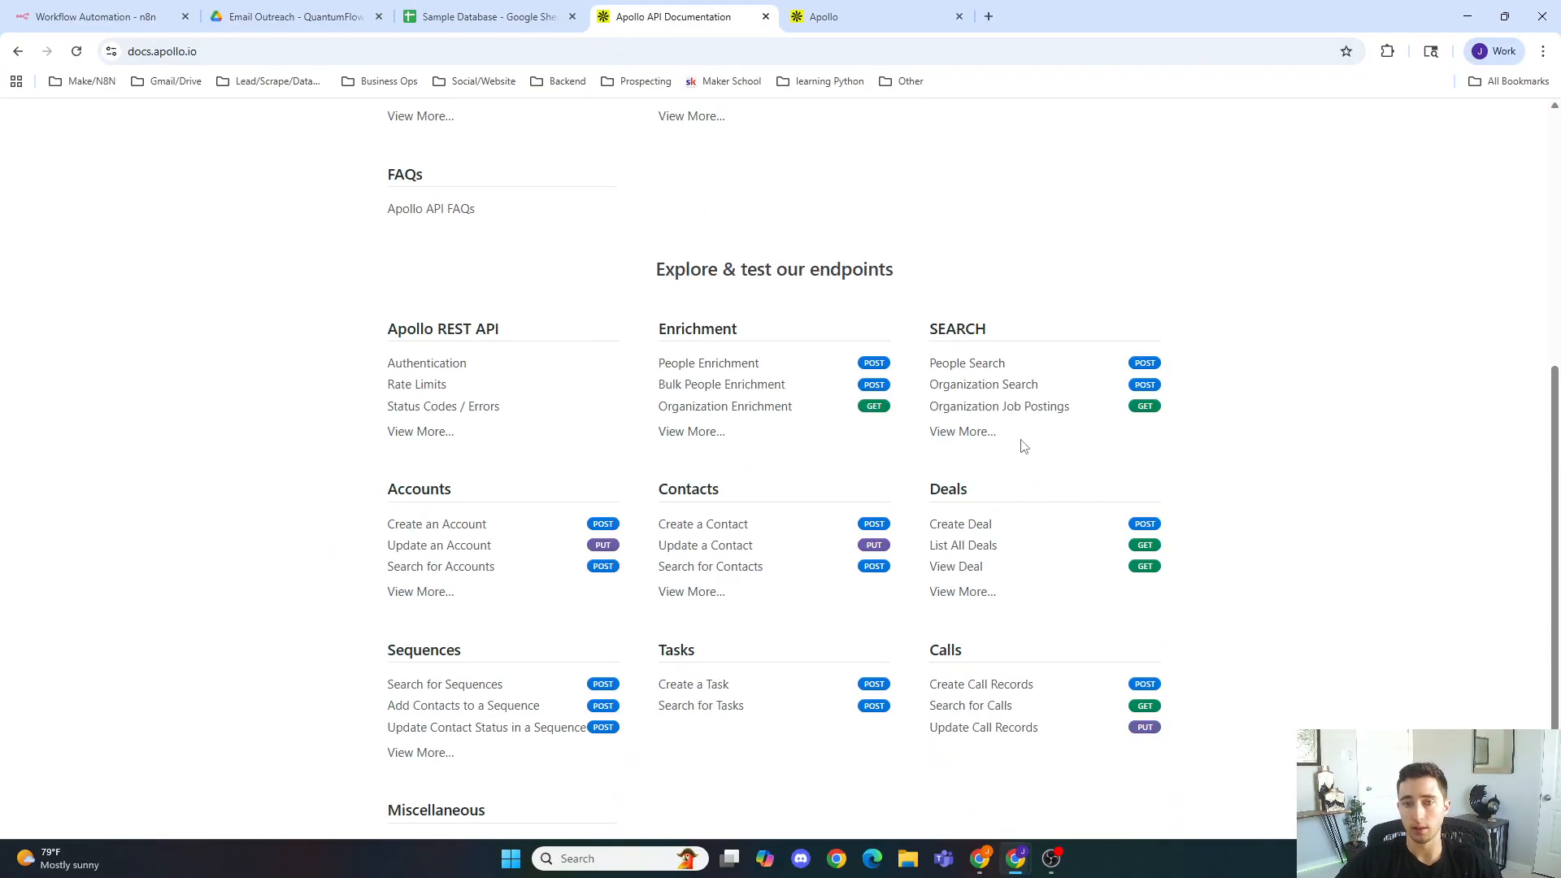
# Step: Open the Organization Search endpoint documentation and review its query parameters
pyautogui.click(1021, 385)
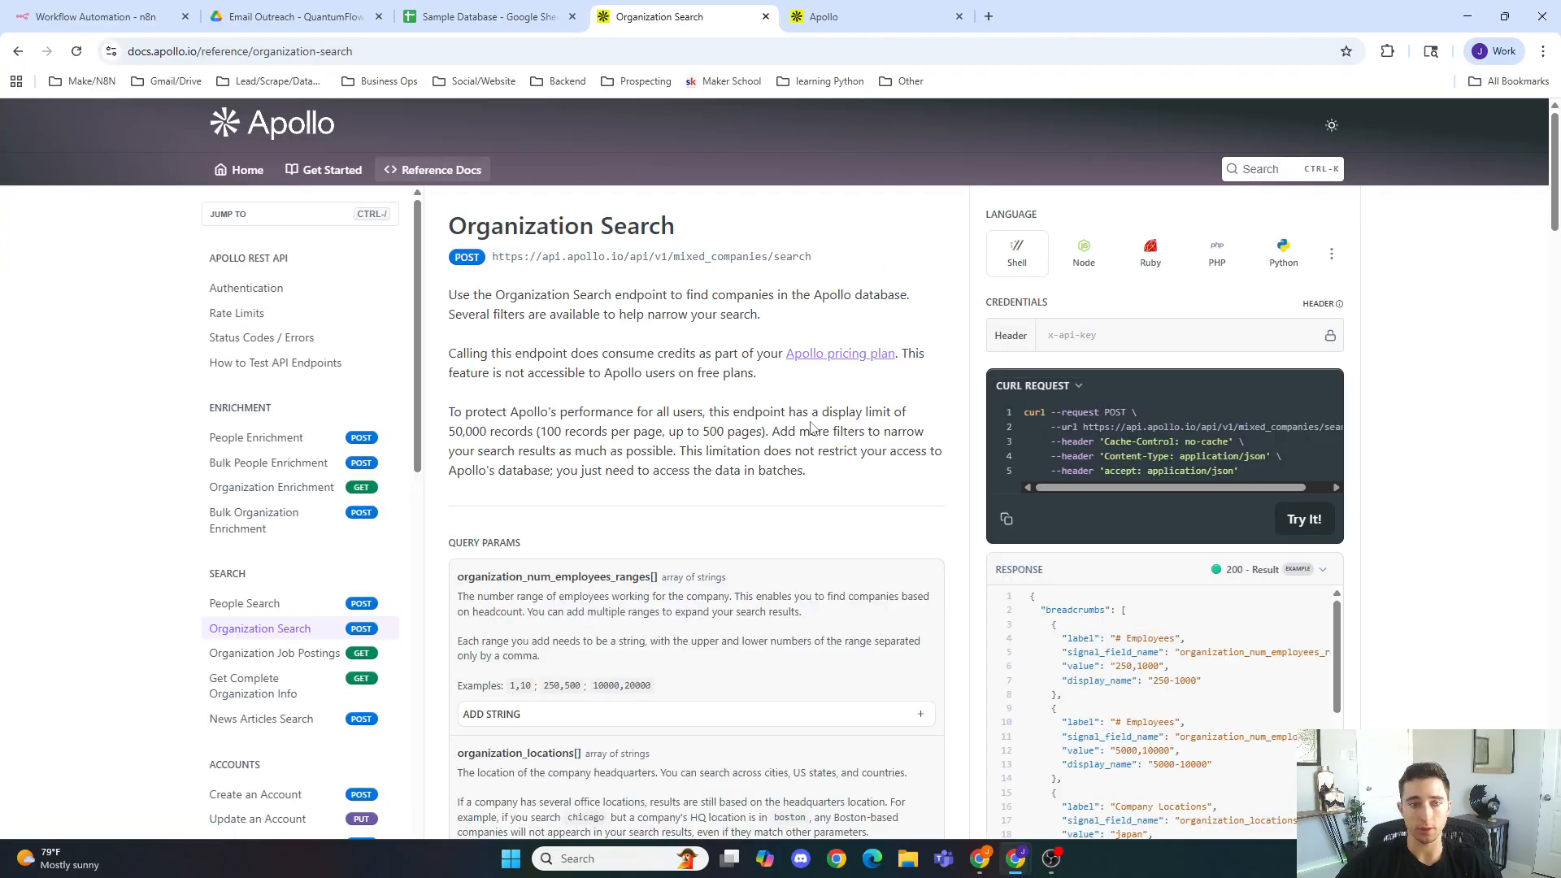
pyautogui.scroll(-5, 573, 392)
pyautogui.scroll(-3, 553, 345)
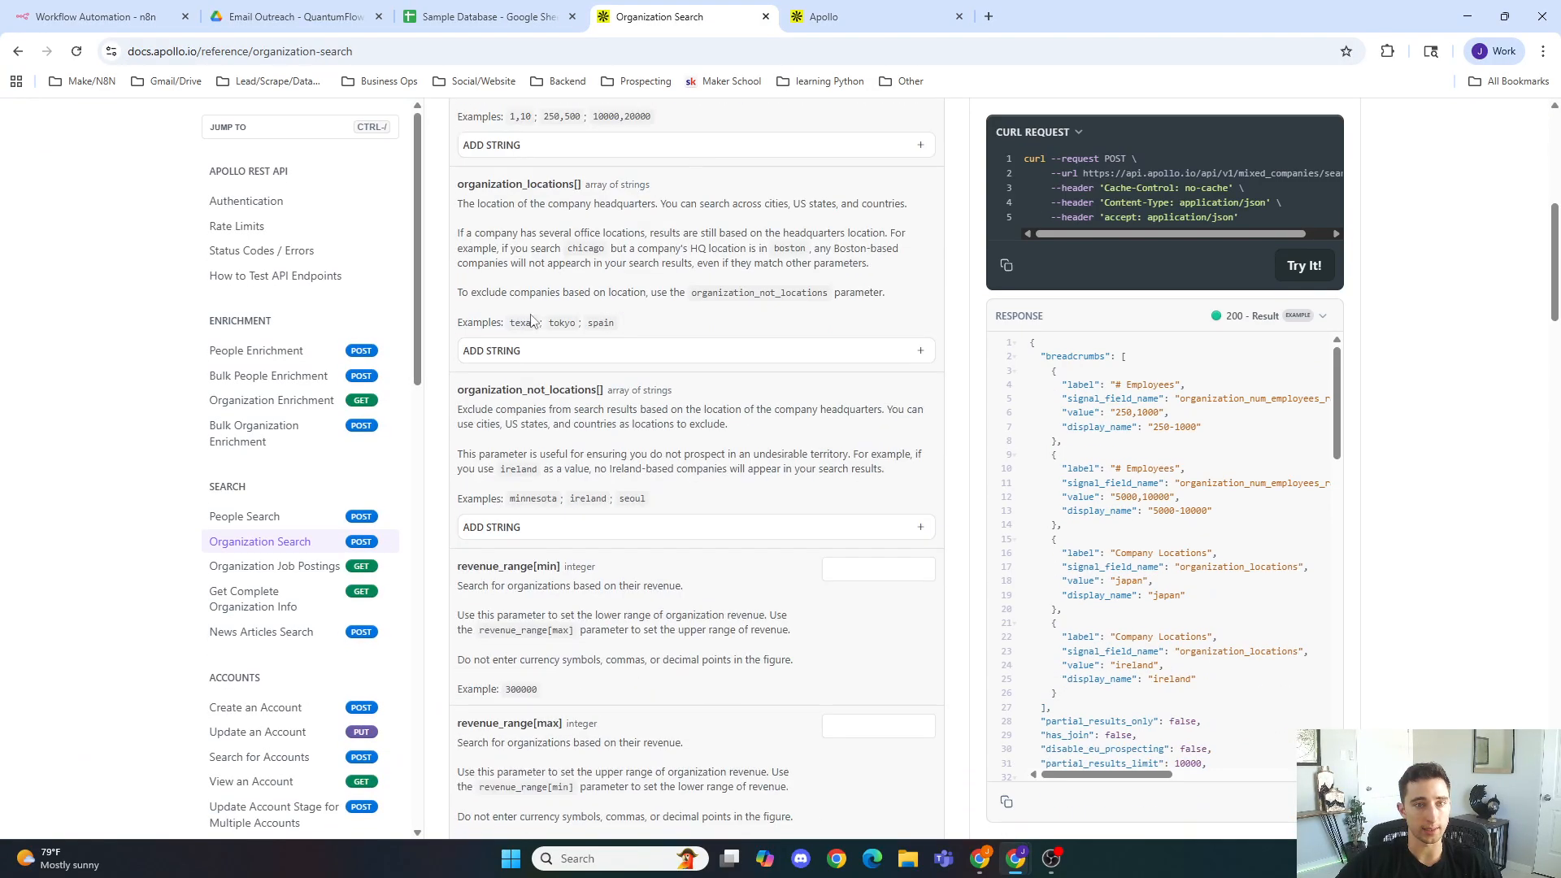
pyautogui.scroll(4, 532, 309)
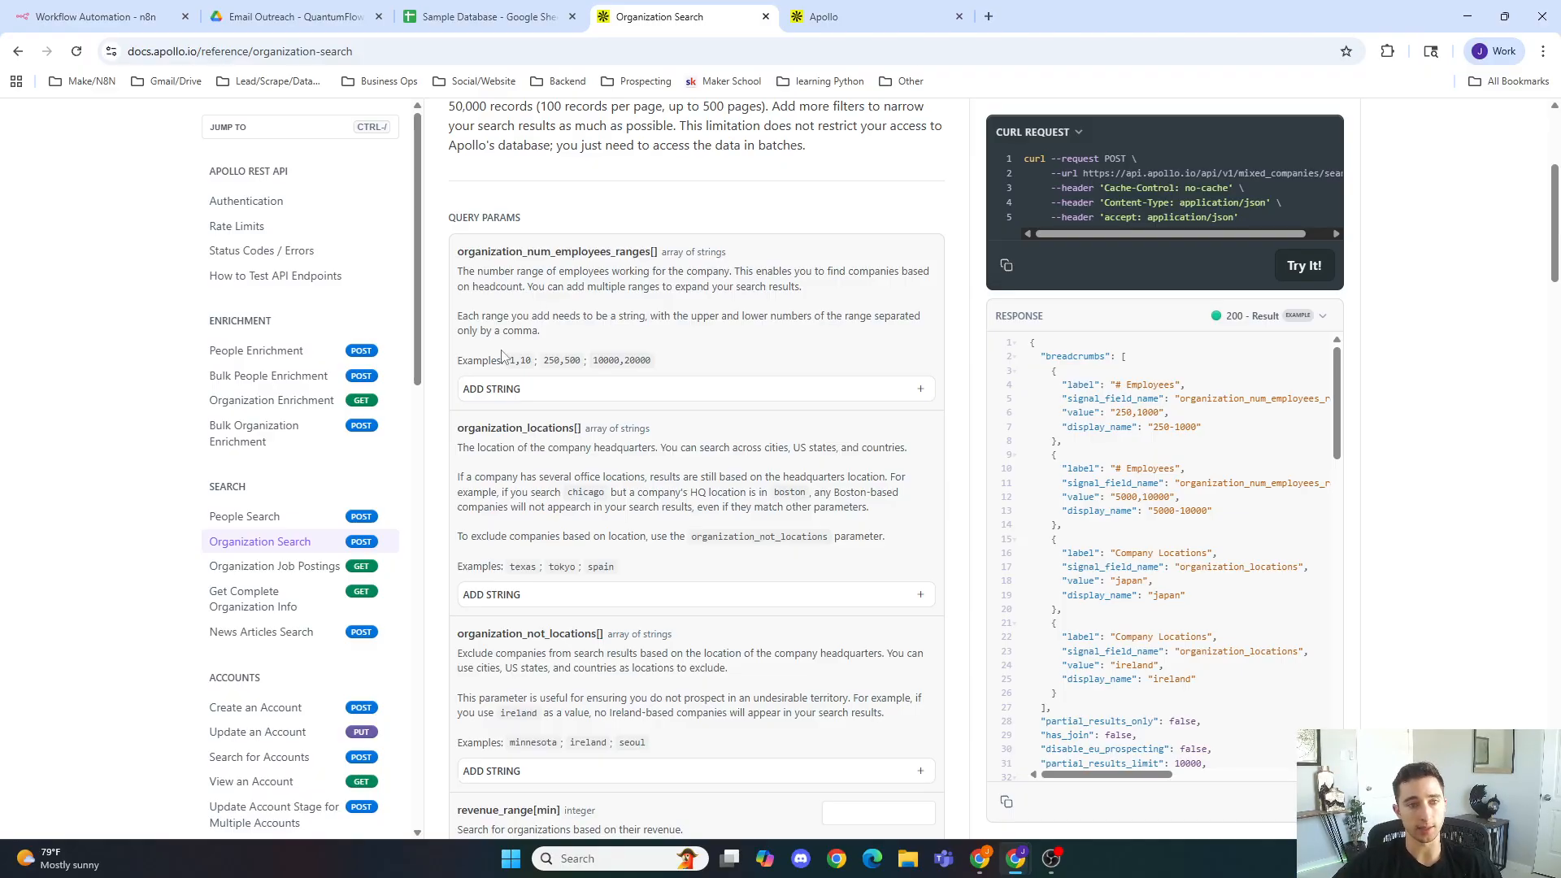
pyautogui.scroll(-20, 490, 353)
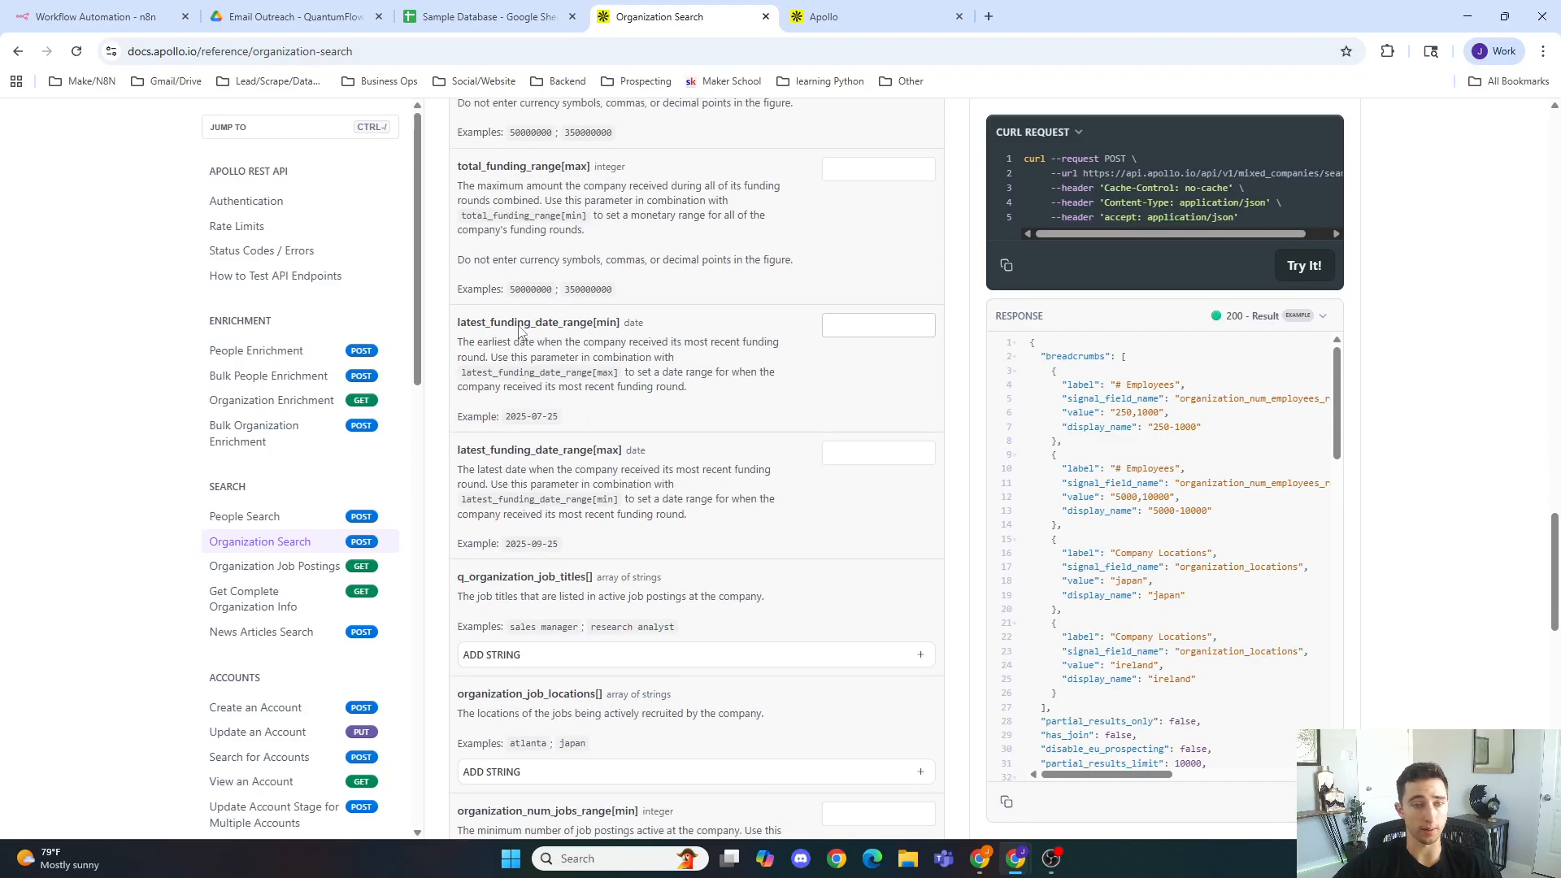
pyautogui.scroll(20, 517, 340)
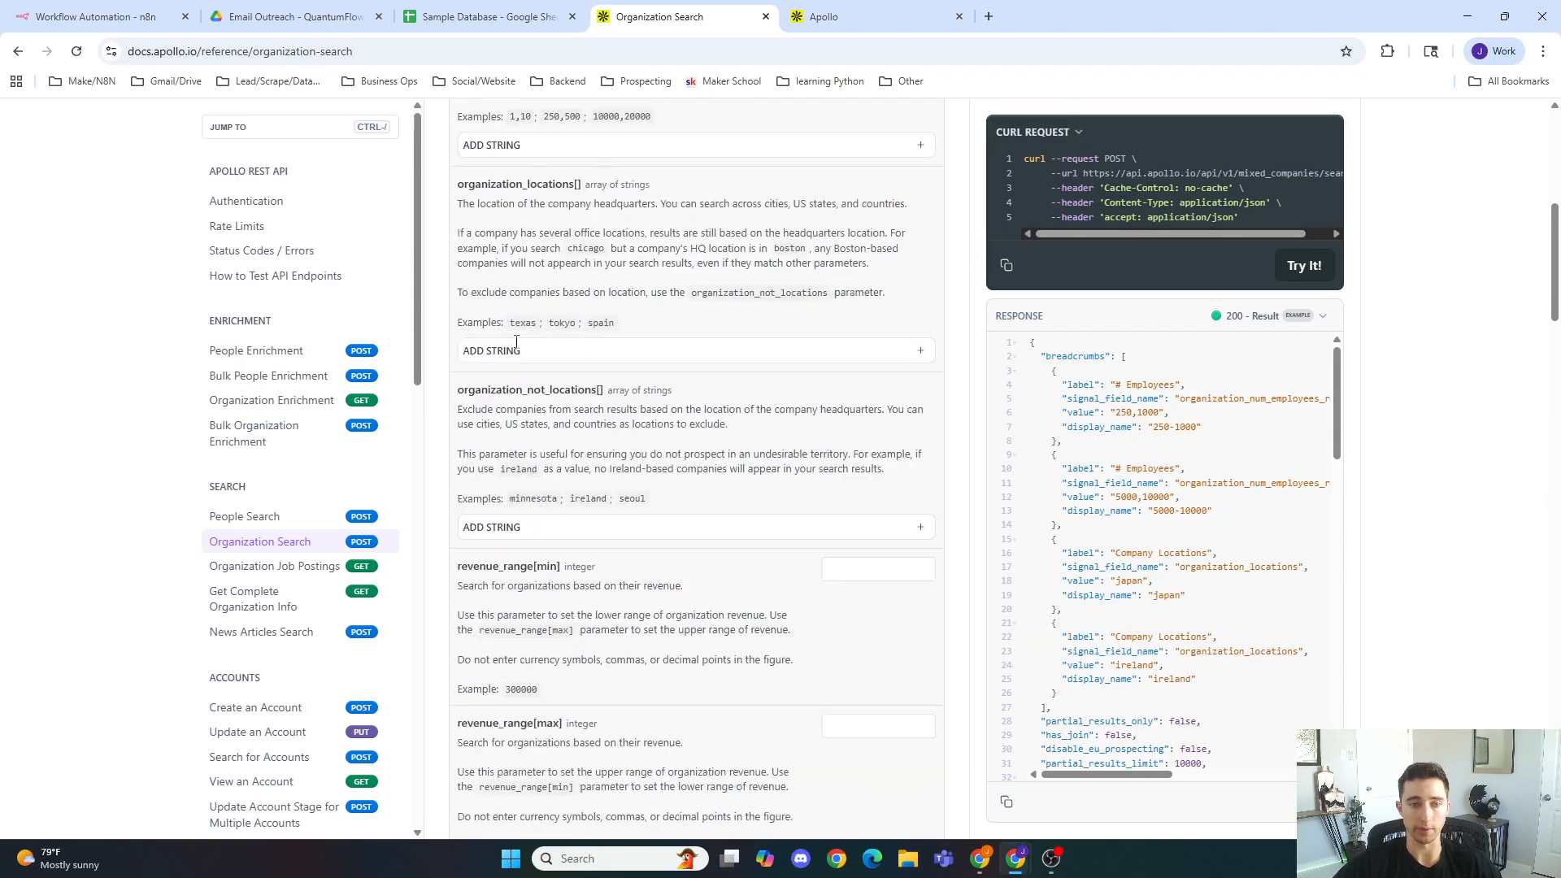
# Step: Copy the organization_num_employees_ranges parameter name and add it to the HTTP Request JSON body with value ["1,200"]
pyautogui.moveTo(454, 420); pyautogui.dragTo(648, 427)
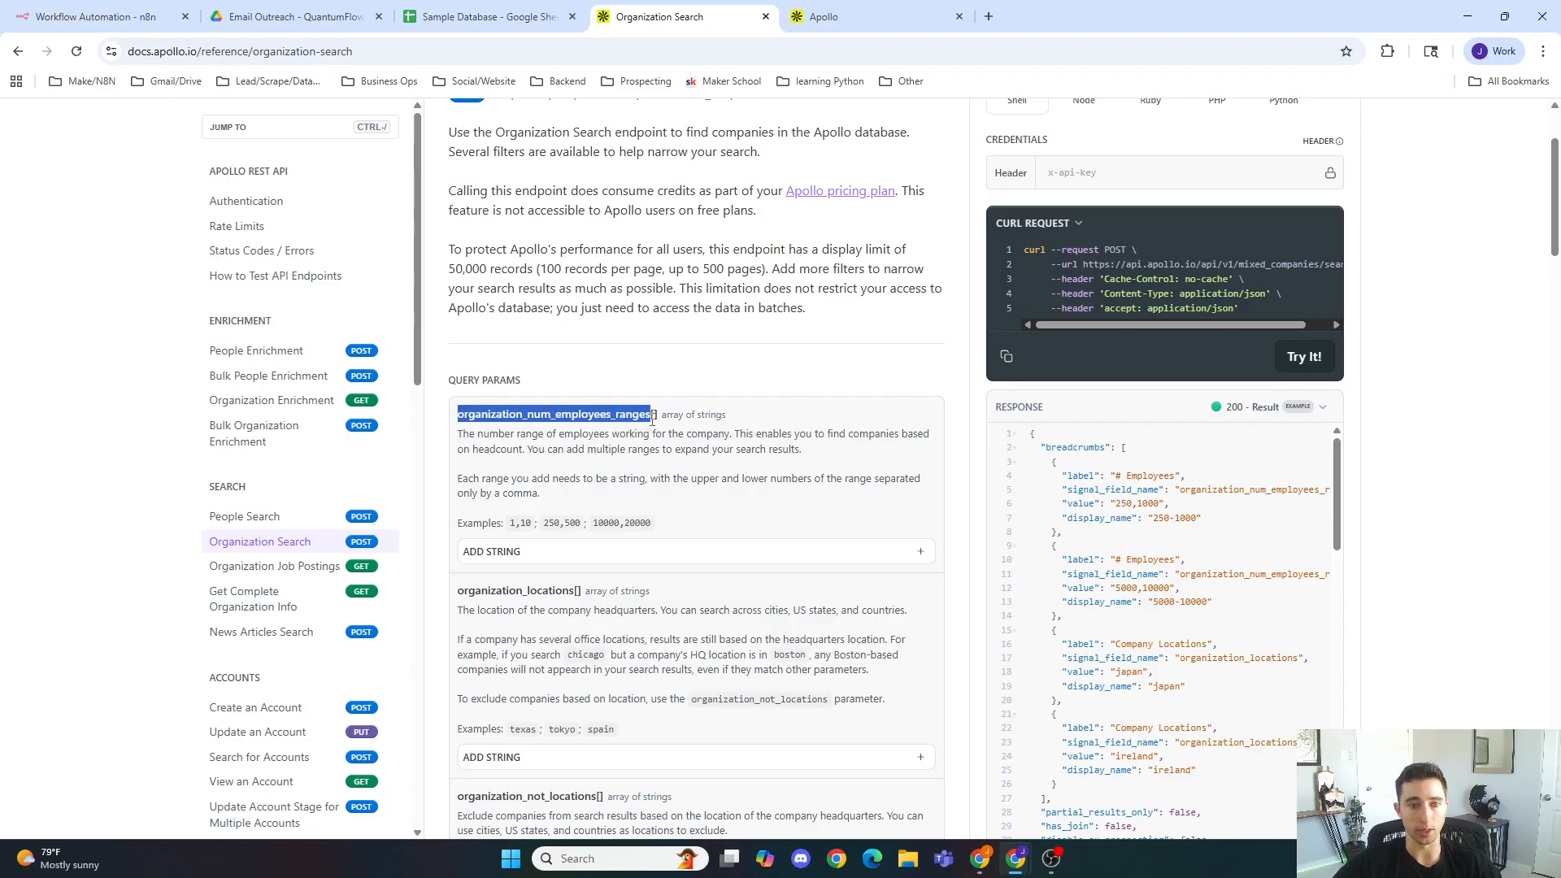
pyautogui.click(688, 482)
pyautogui.hotkey('ctrl', '1')
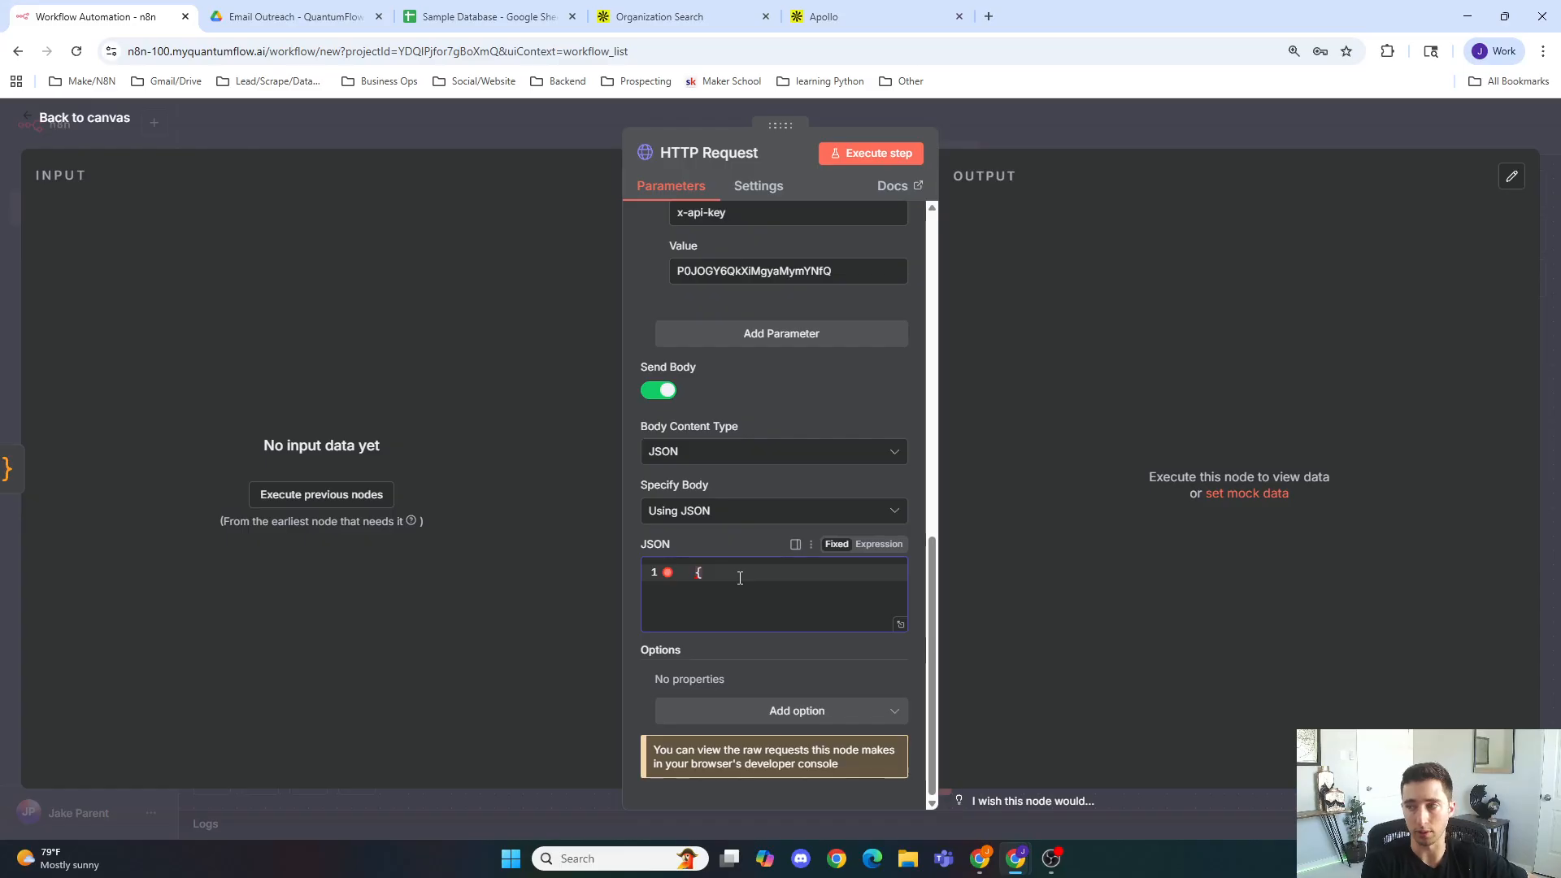
pyautogui.press('Return')
pyautogui.write('"')
pyautogui.write('organization_num_employees_ranges')
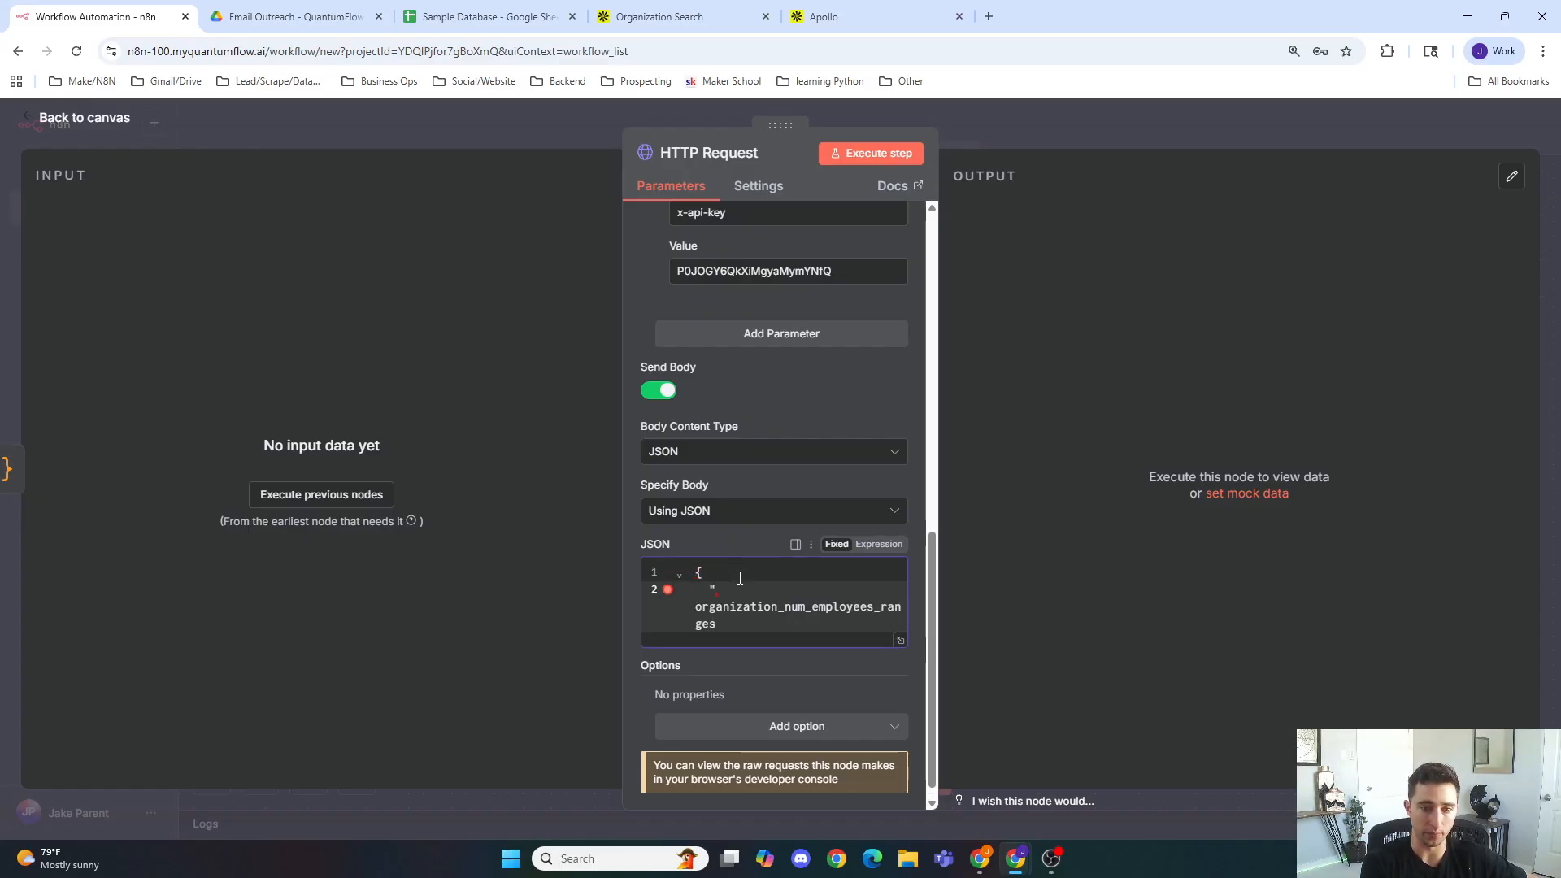
pyautogui.write('" : ')
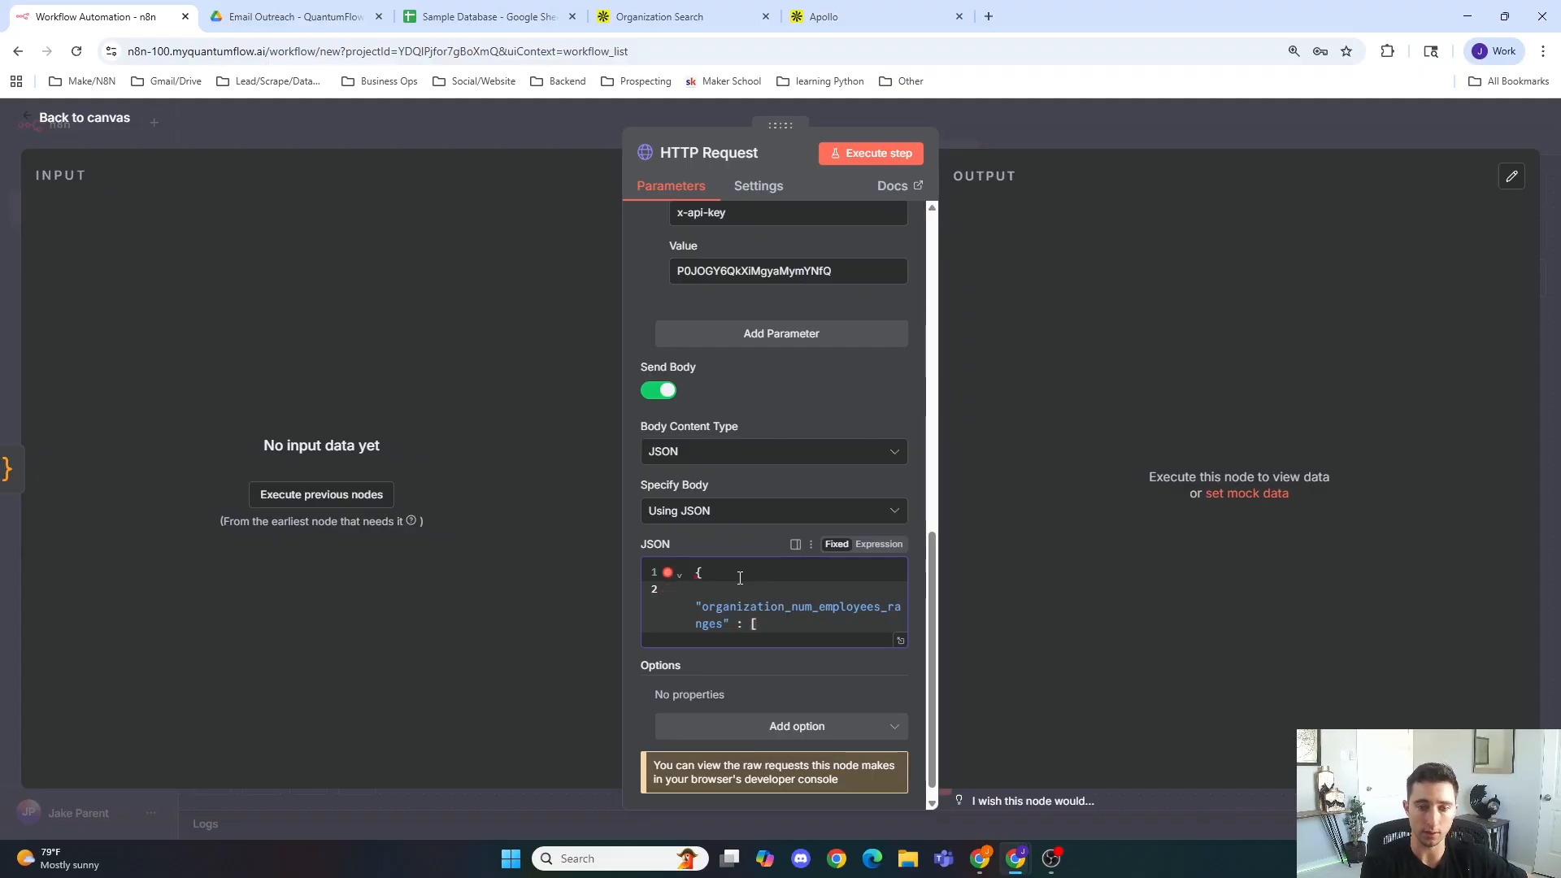
pyautogui.write('[')
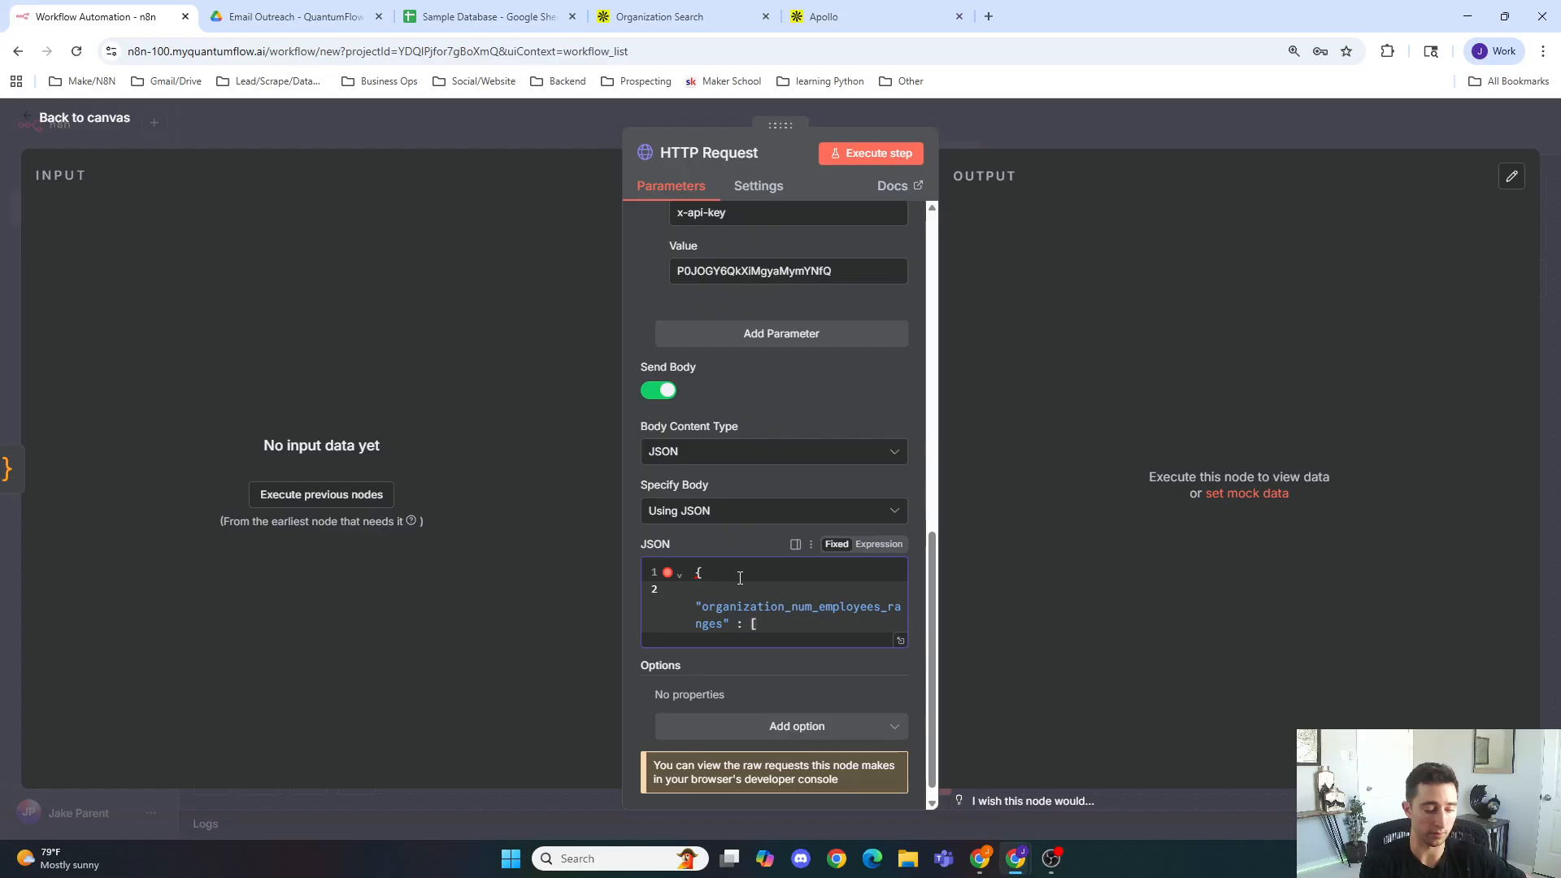
pyautogui.write('"1,')
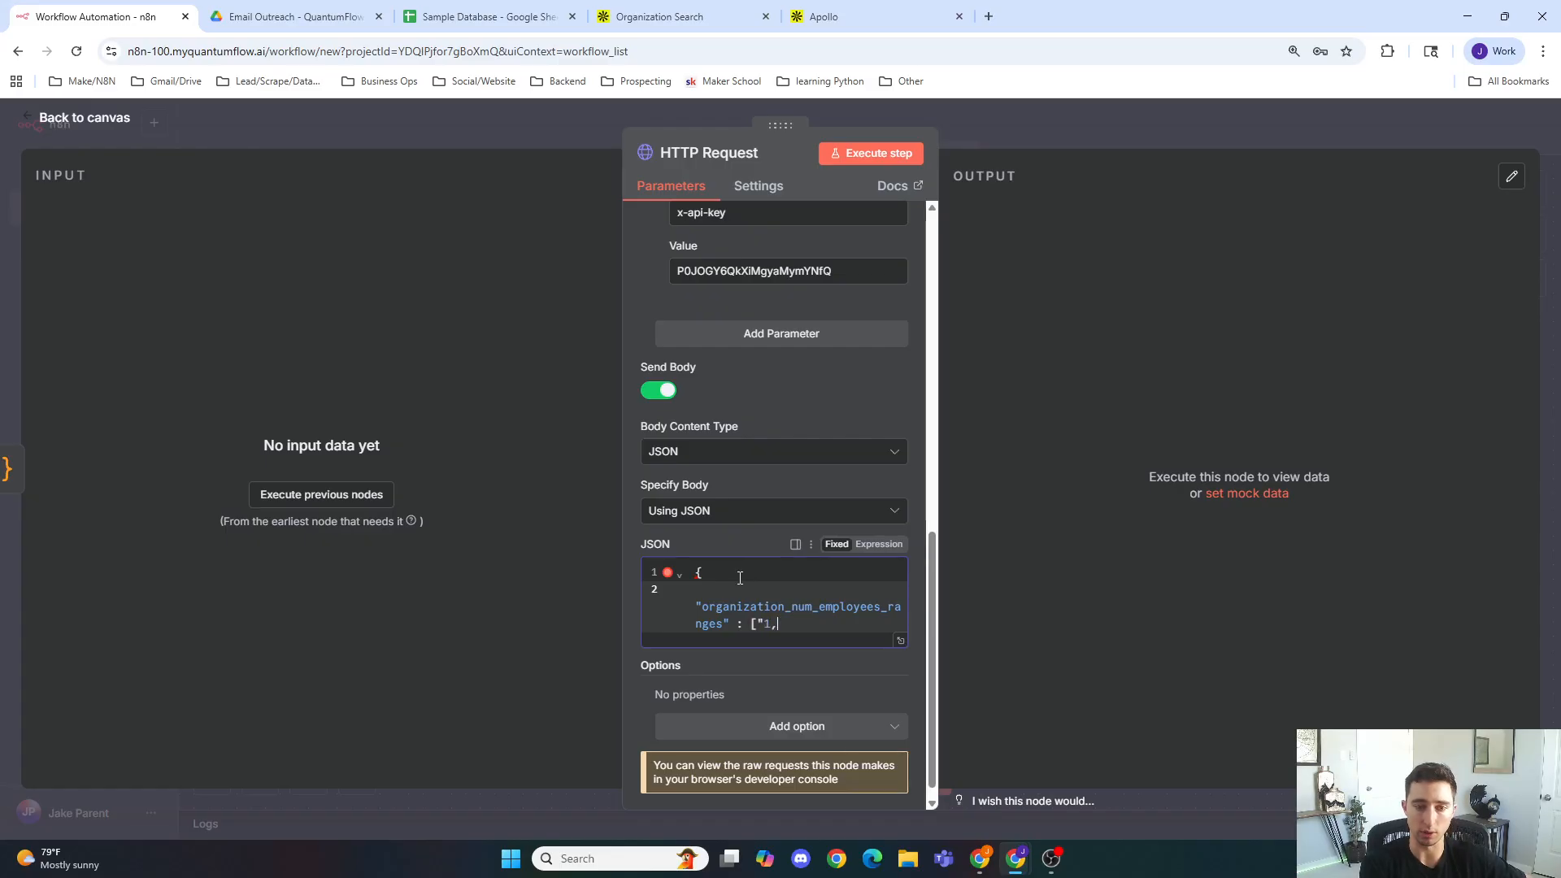
pyautogui.write('200"')
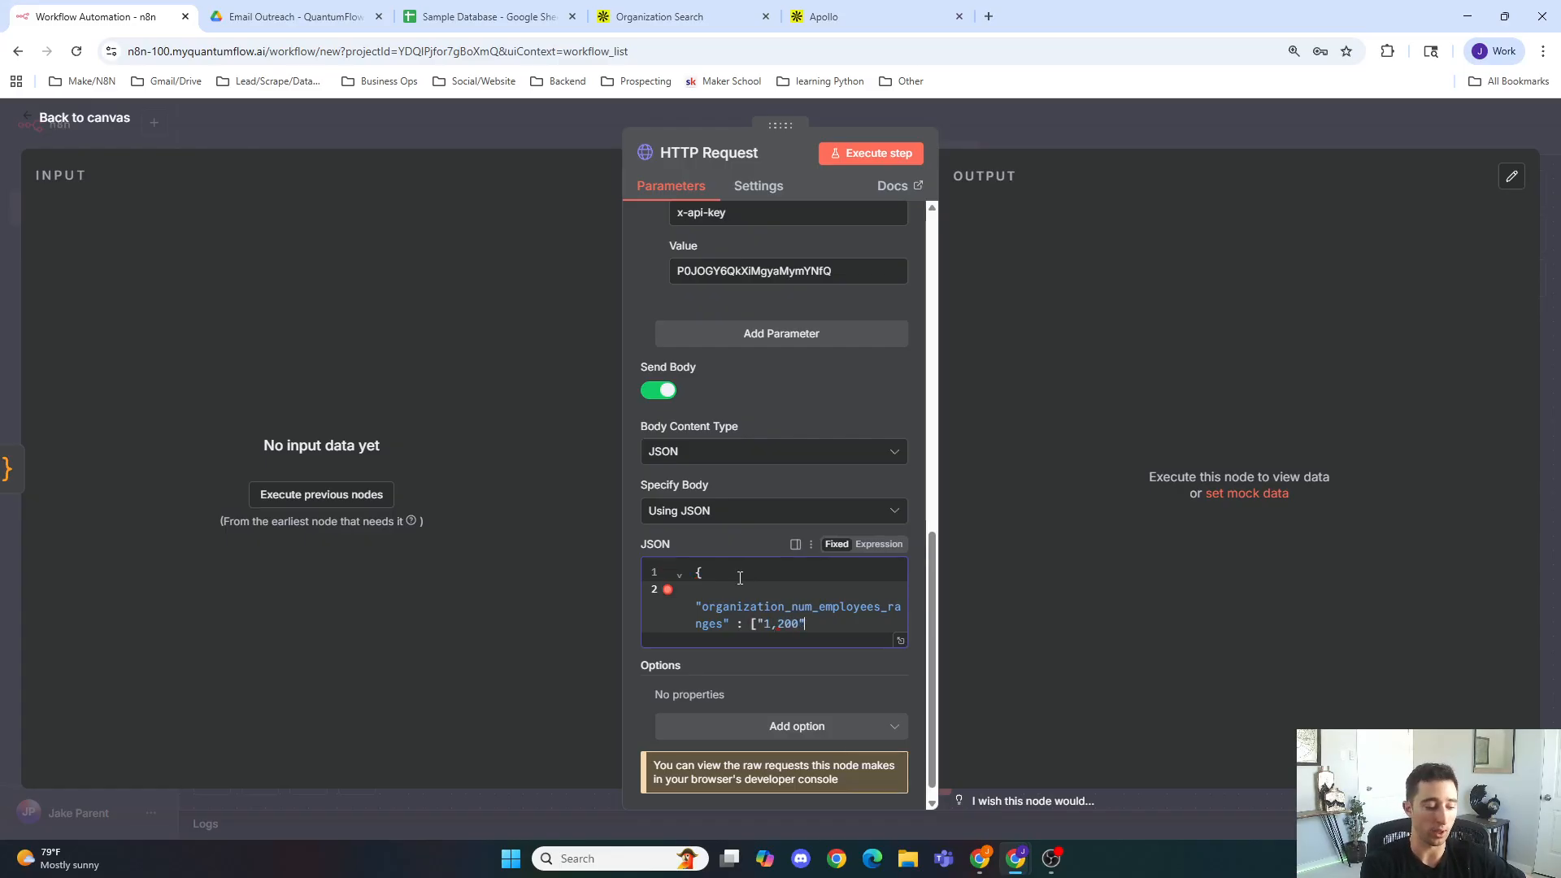
pyautogui.write('],')
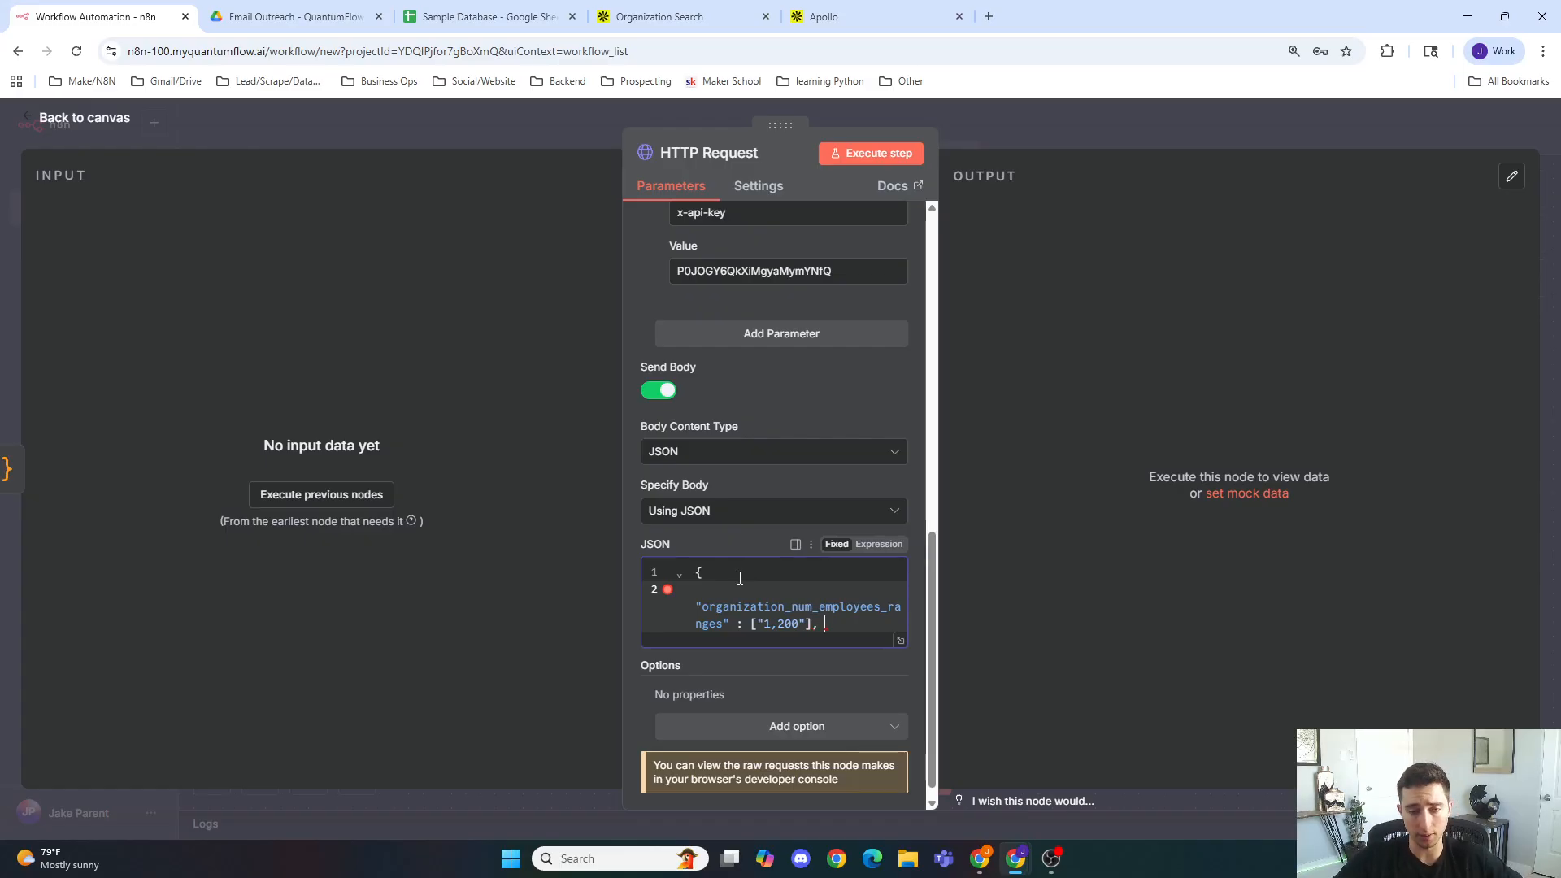
pyautogui.click(736, 572)
pyautogui.click(719, 609)
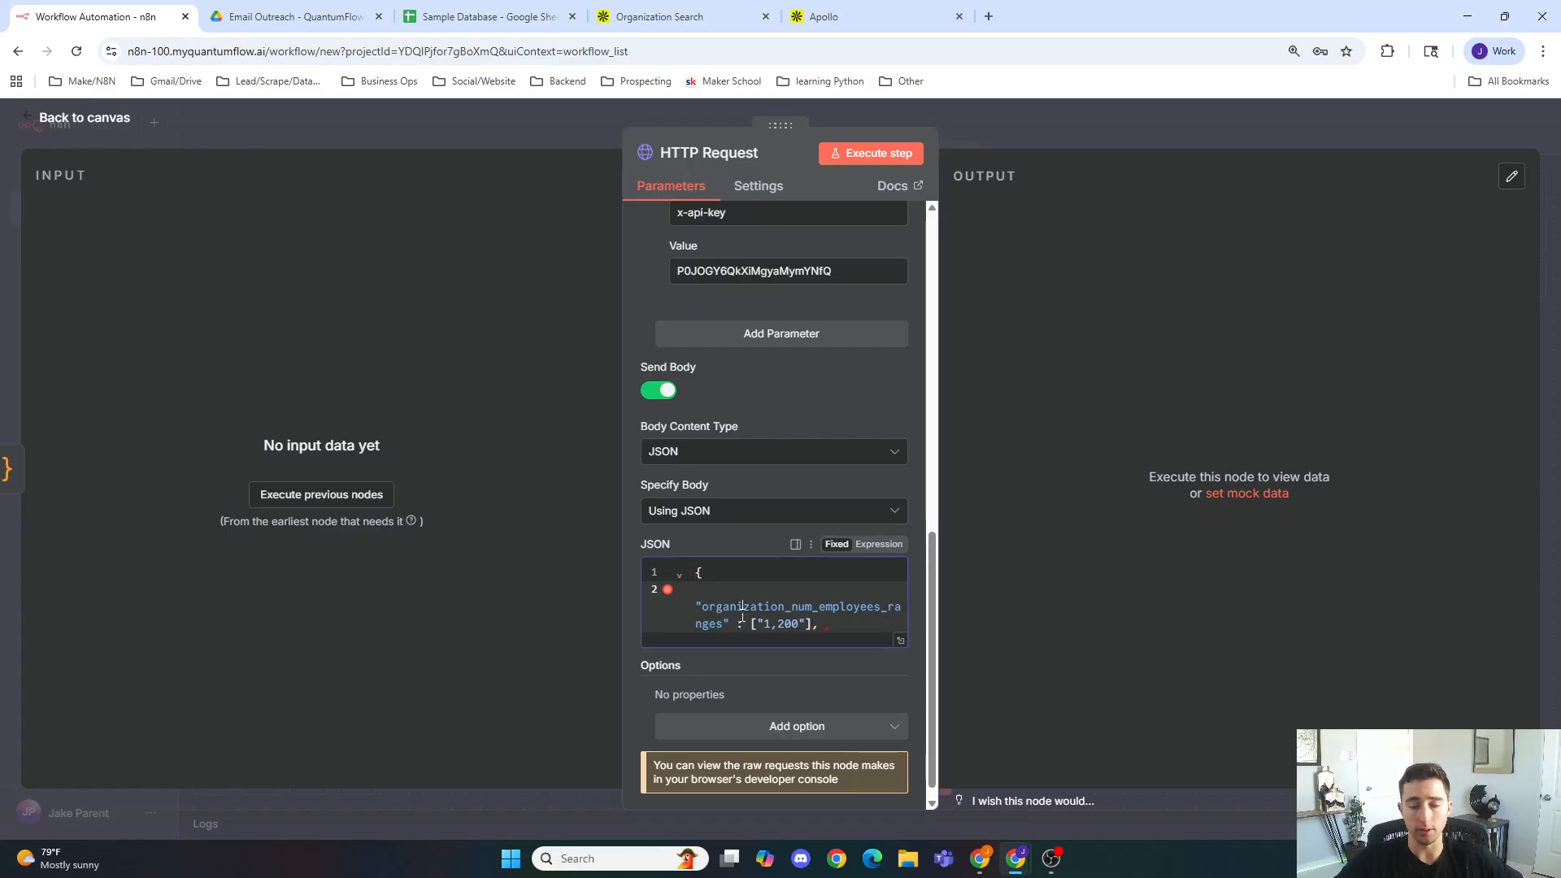
pyautogui.click(787, 623)
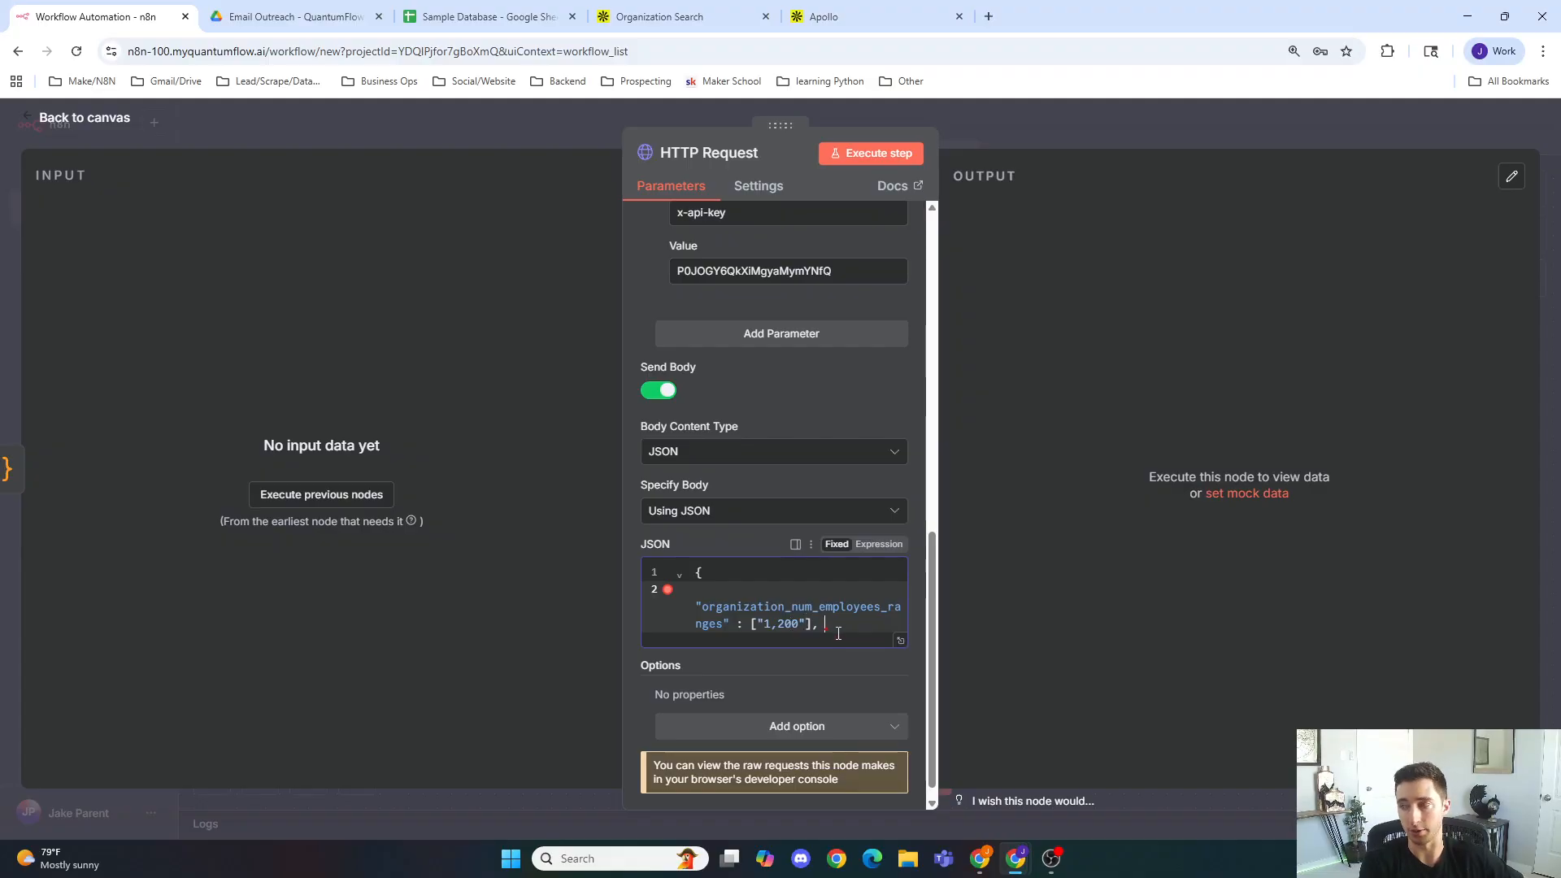
pyautogui.press('Return')
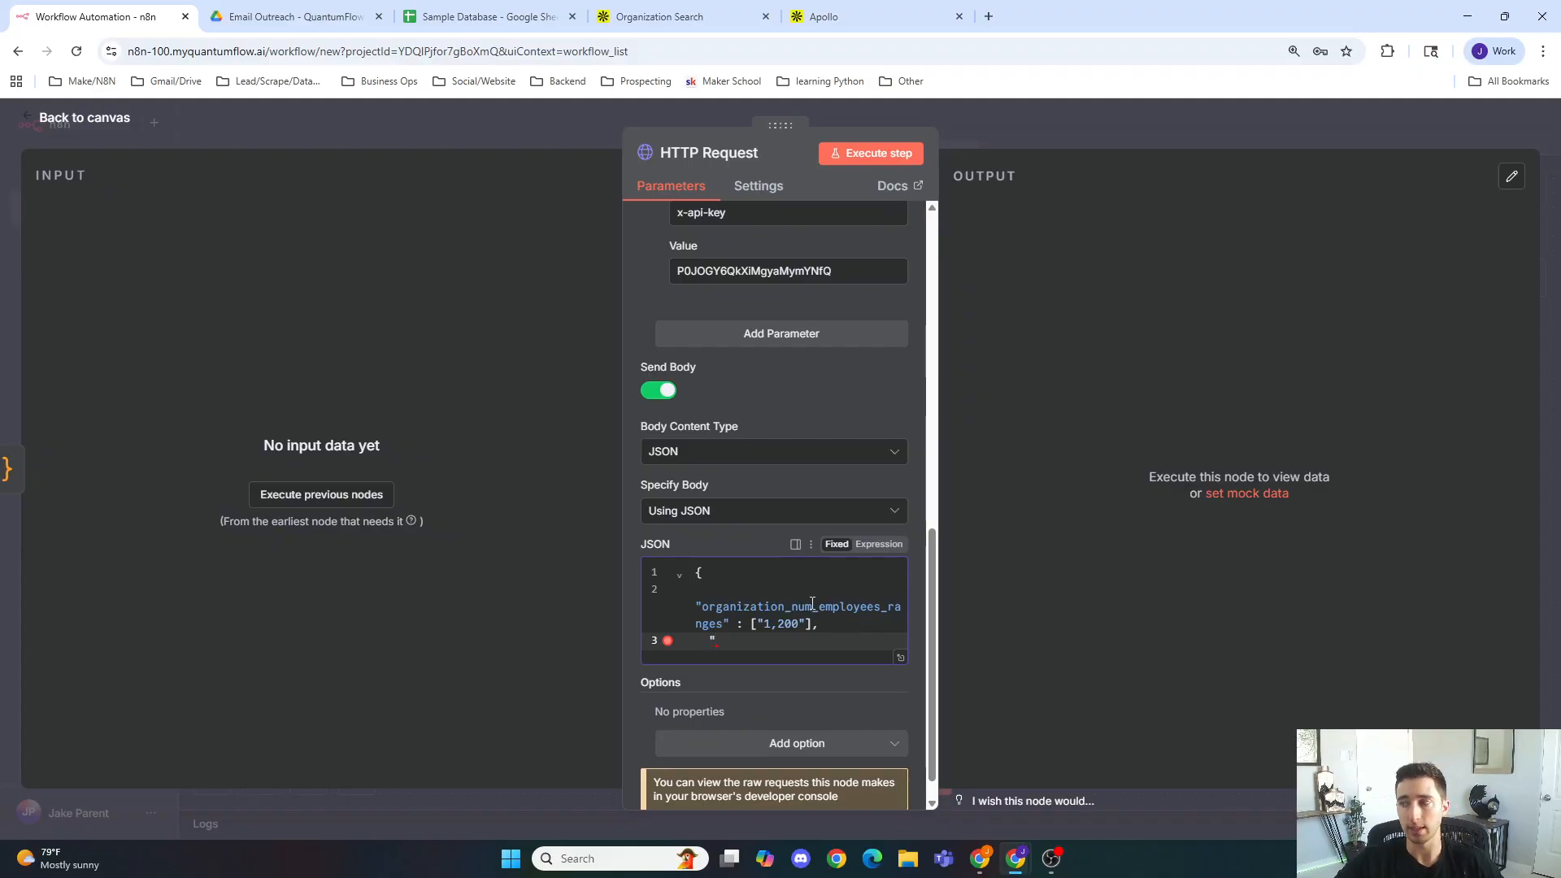
# Step: Copy the organization_locations parameter name and add it to the JSON body with value ["United States"]
pyautogui.click(685, 16)
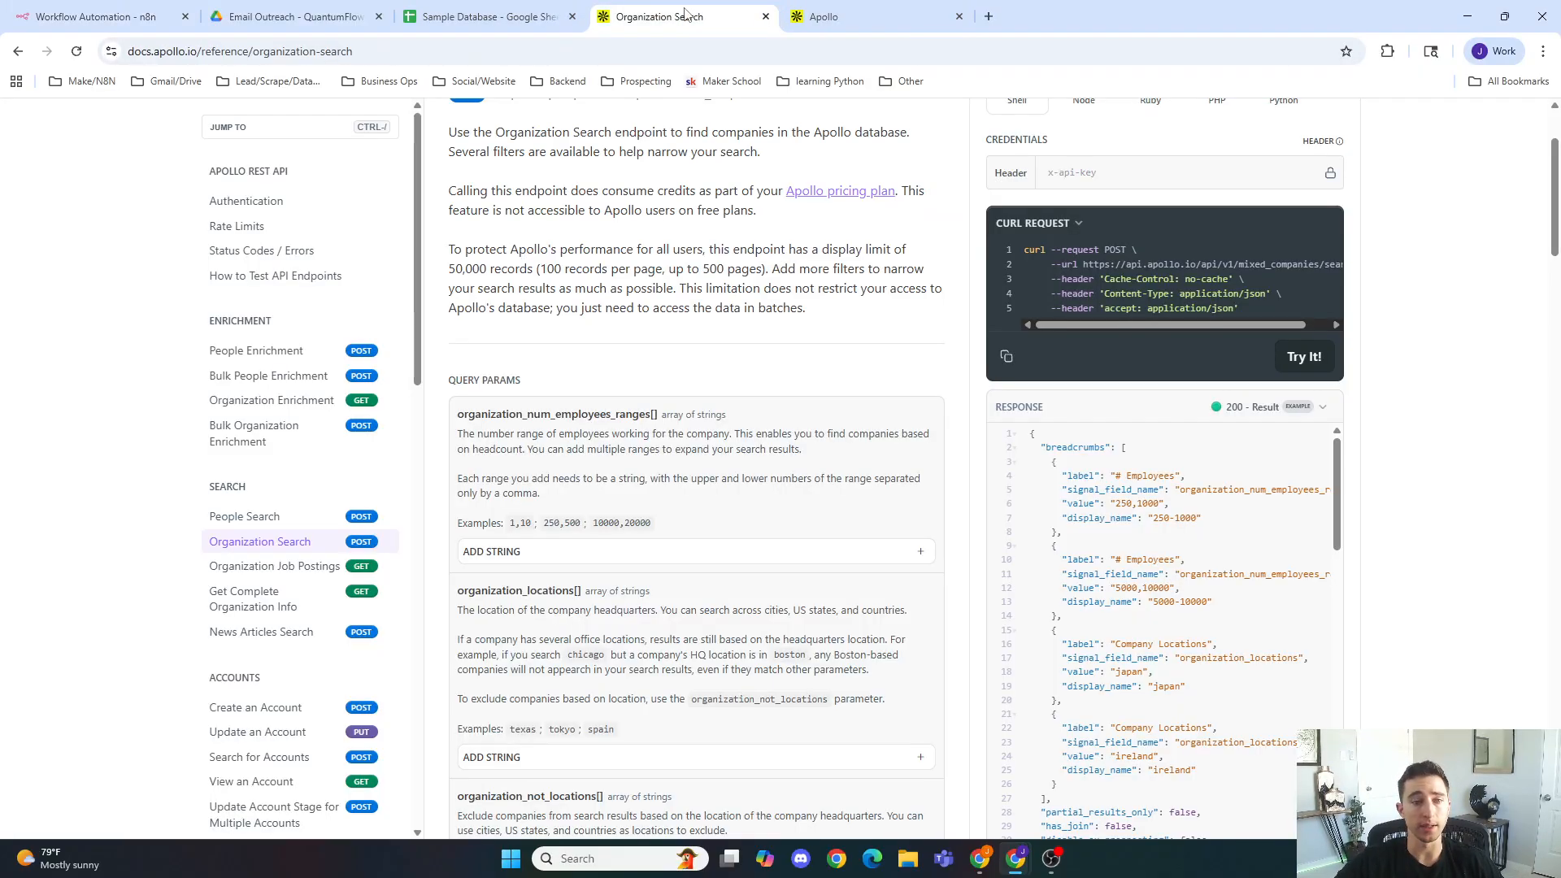
pyautogui.scroll(-2, 650, 404)
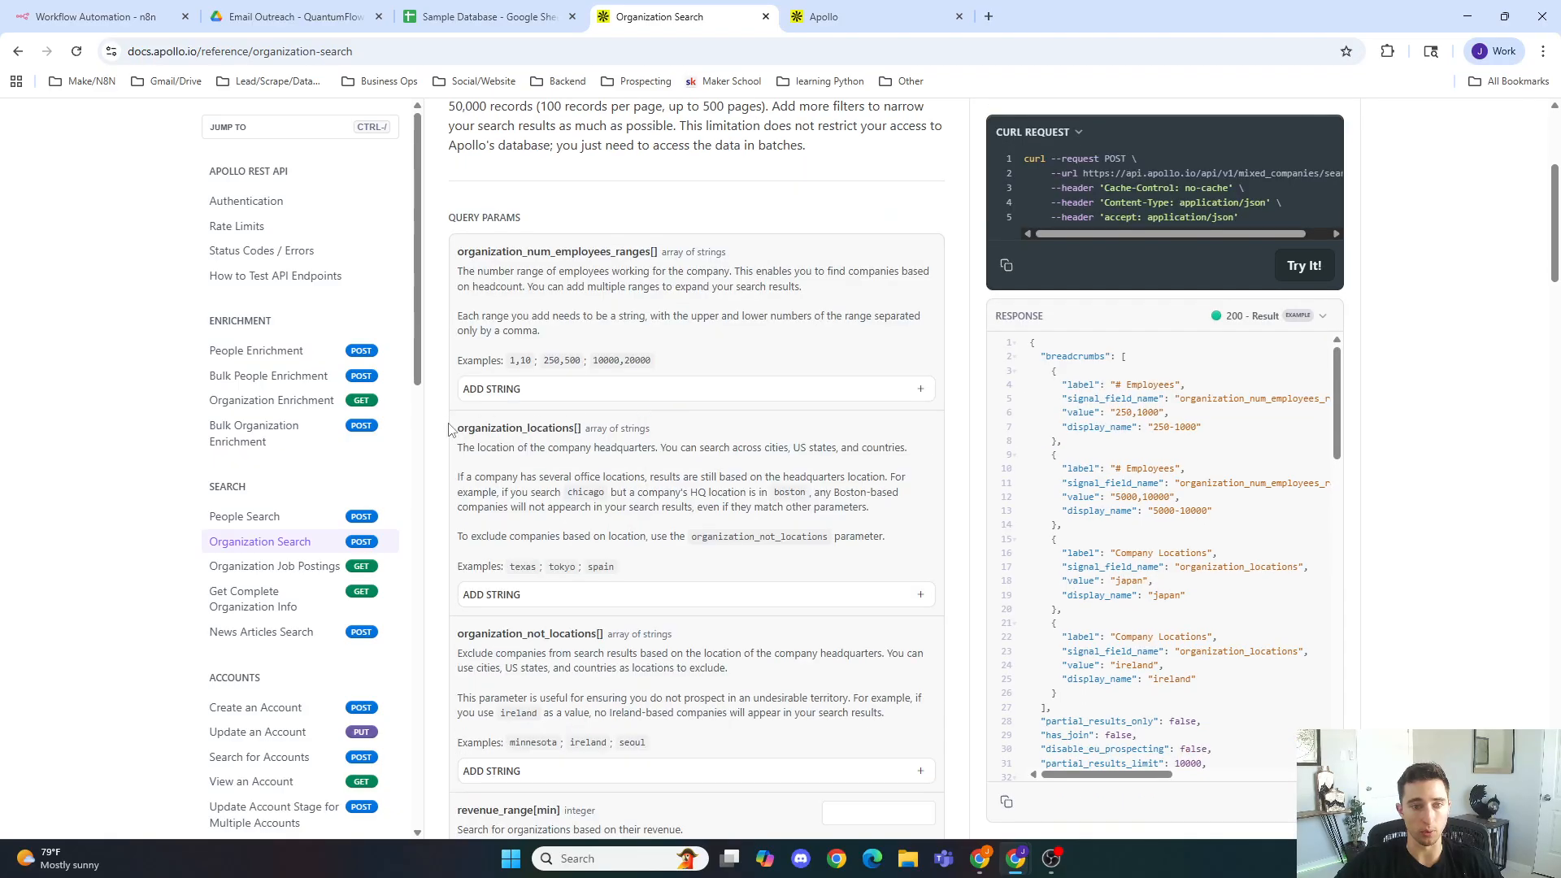
pyautogui.moveTo(455, 429); pyautogui.dragTo(575, 432)
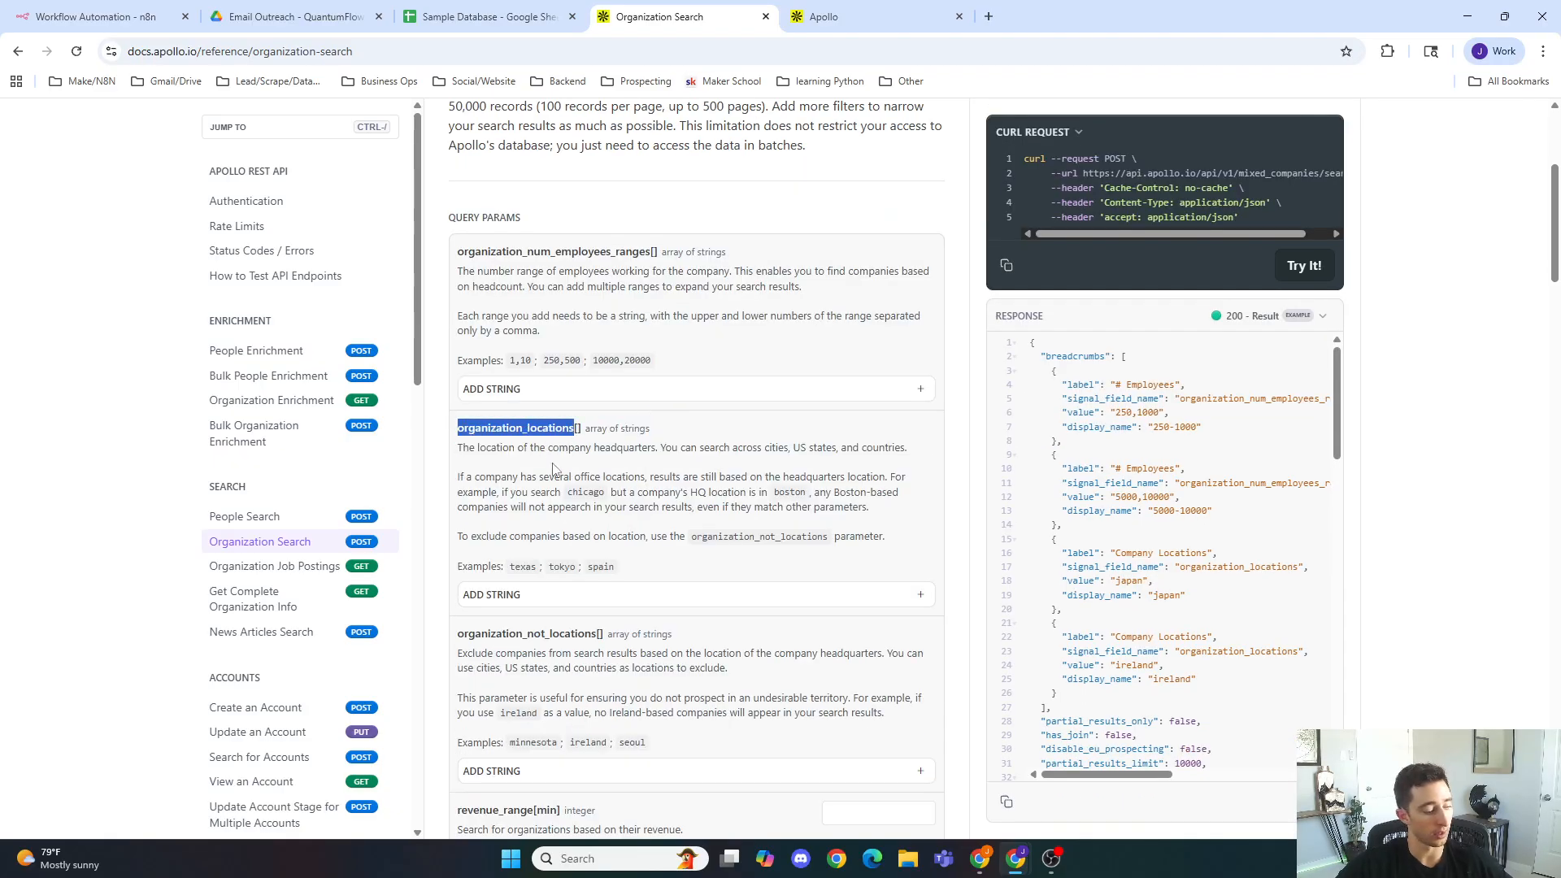
pyautogui.hotkey('ctrl', 'c')
pyautogui.click(90, 16)
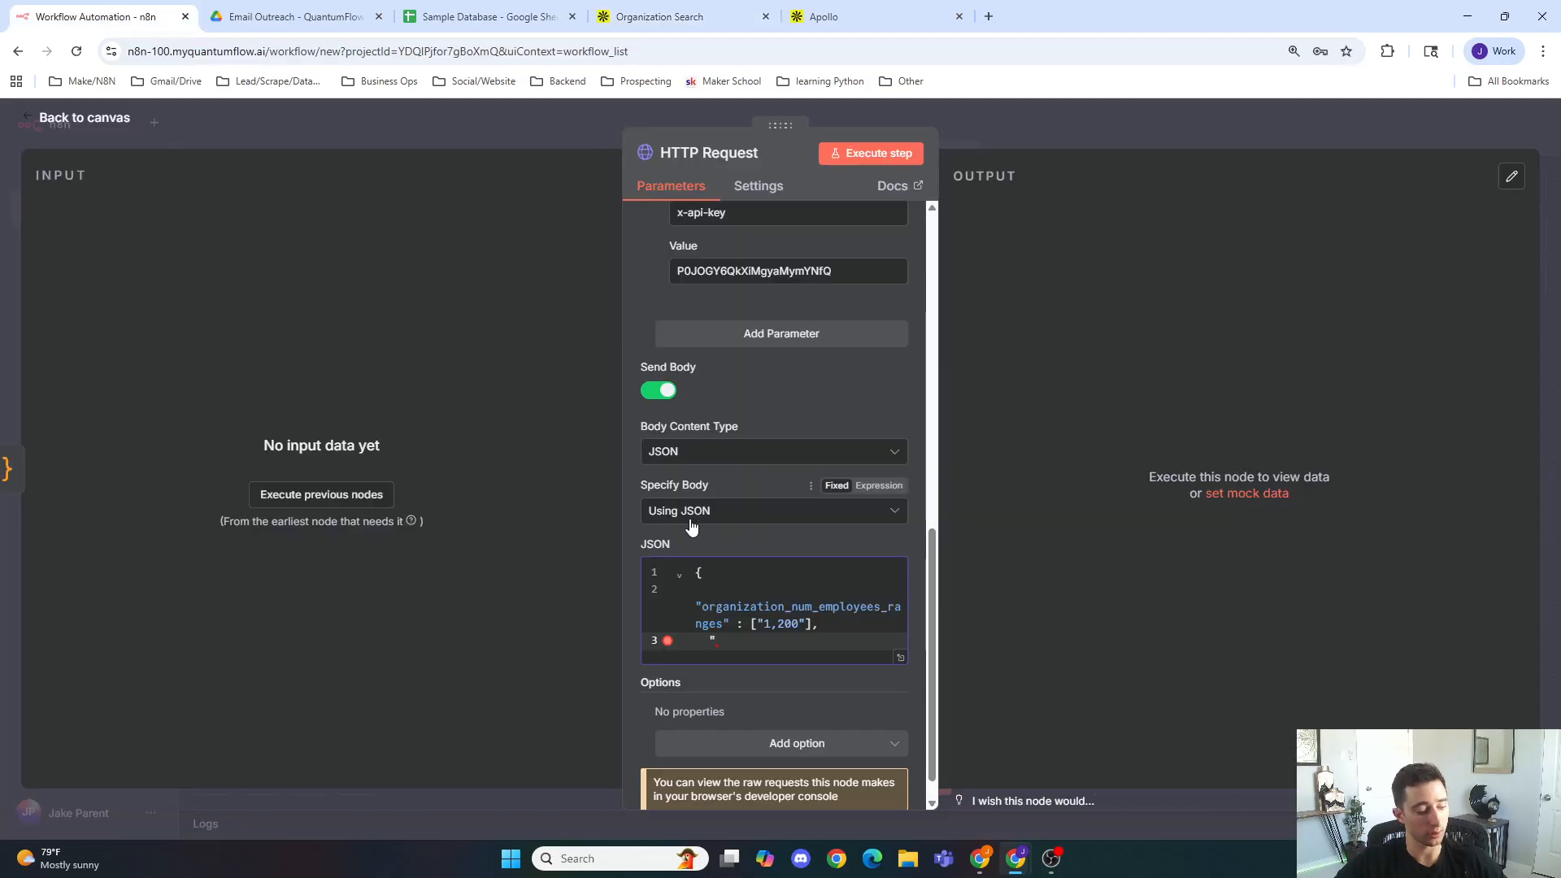
pyautogui.hotkey('ctrl', 'v')
pyautogui.write('" ')
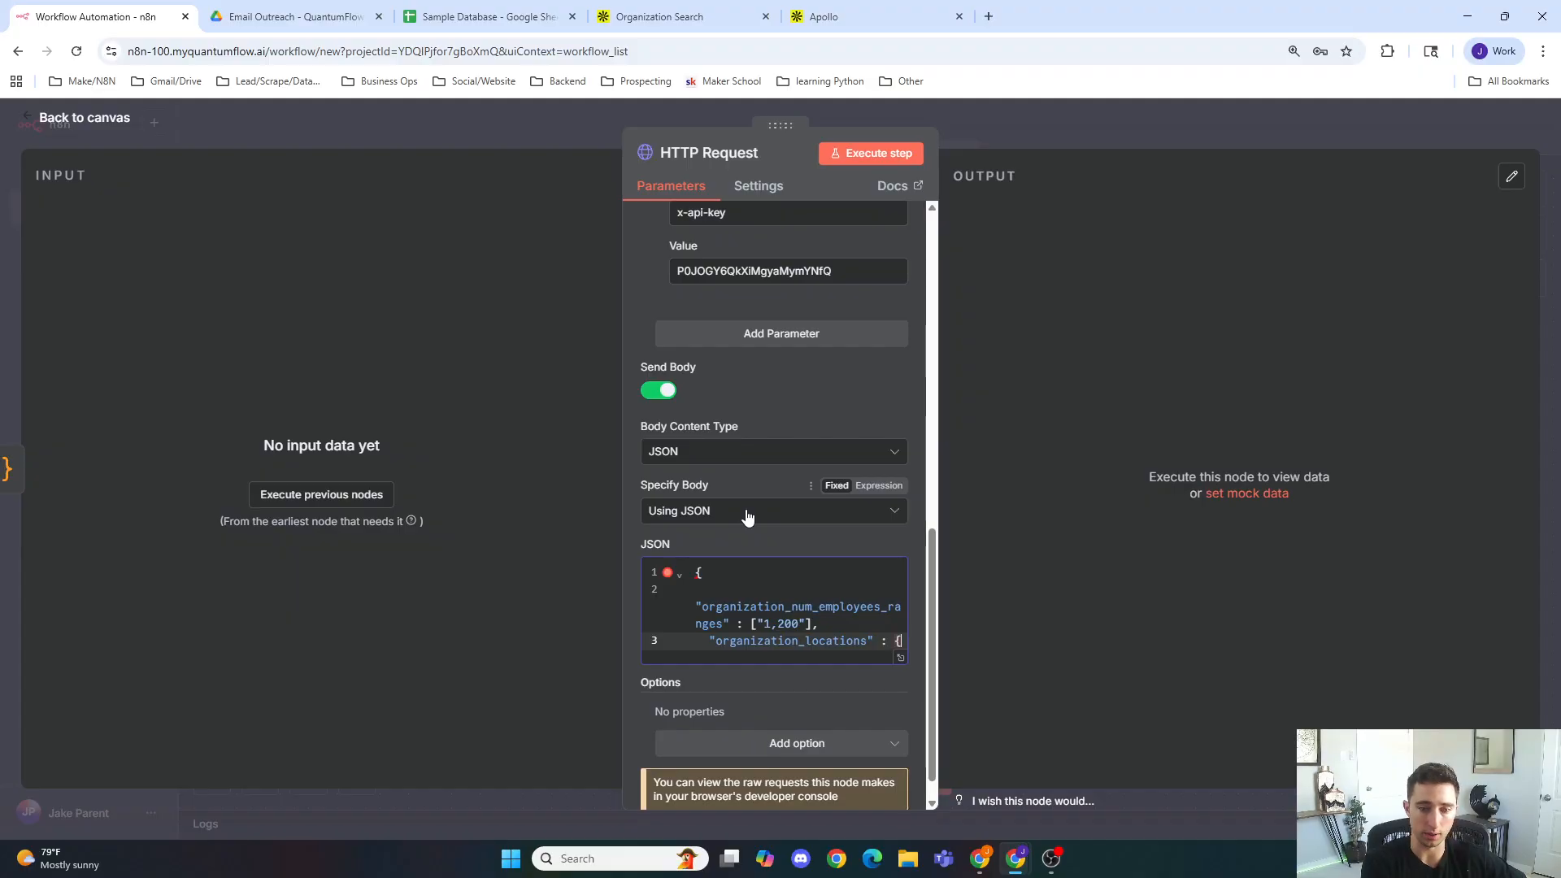
pyautogui.write(': [')
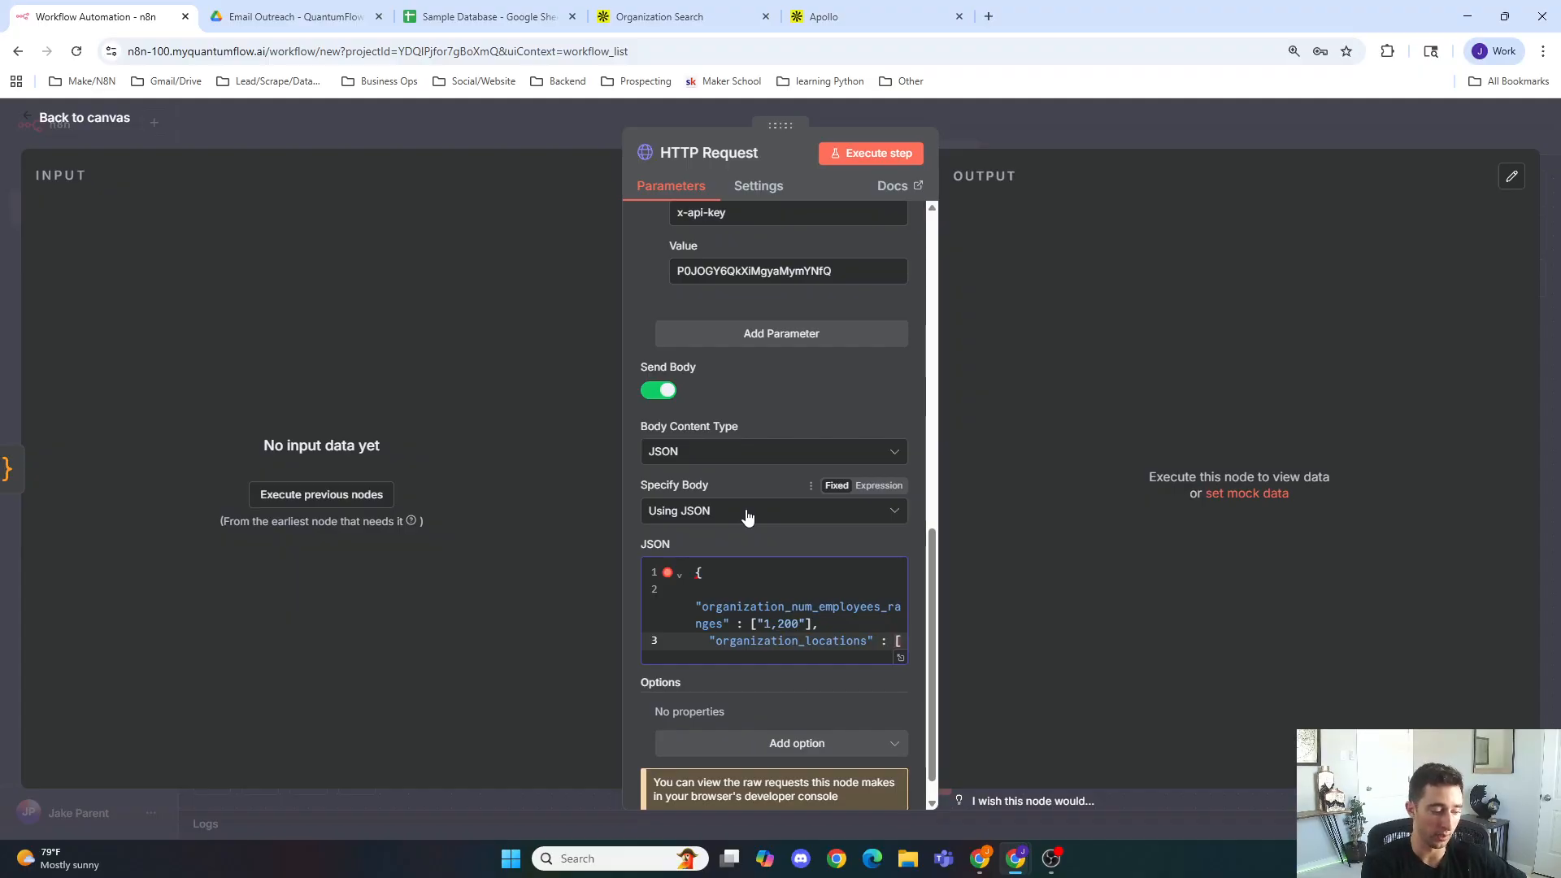
pyautogui.write('United States}')
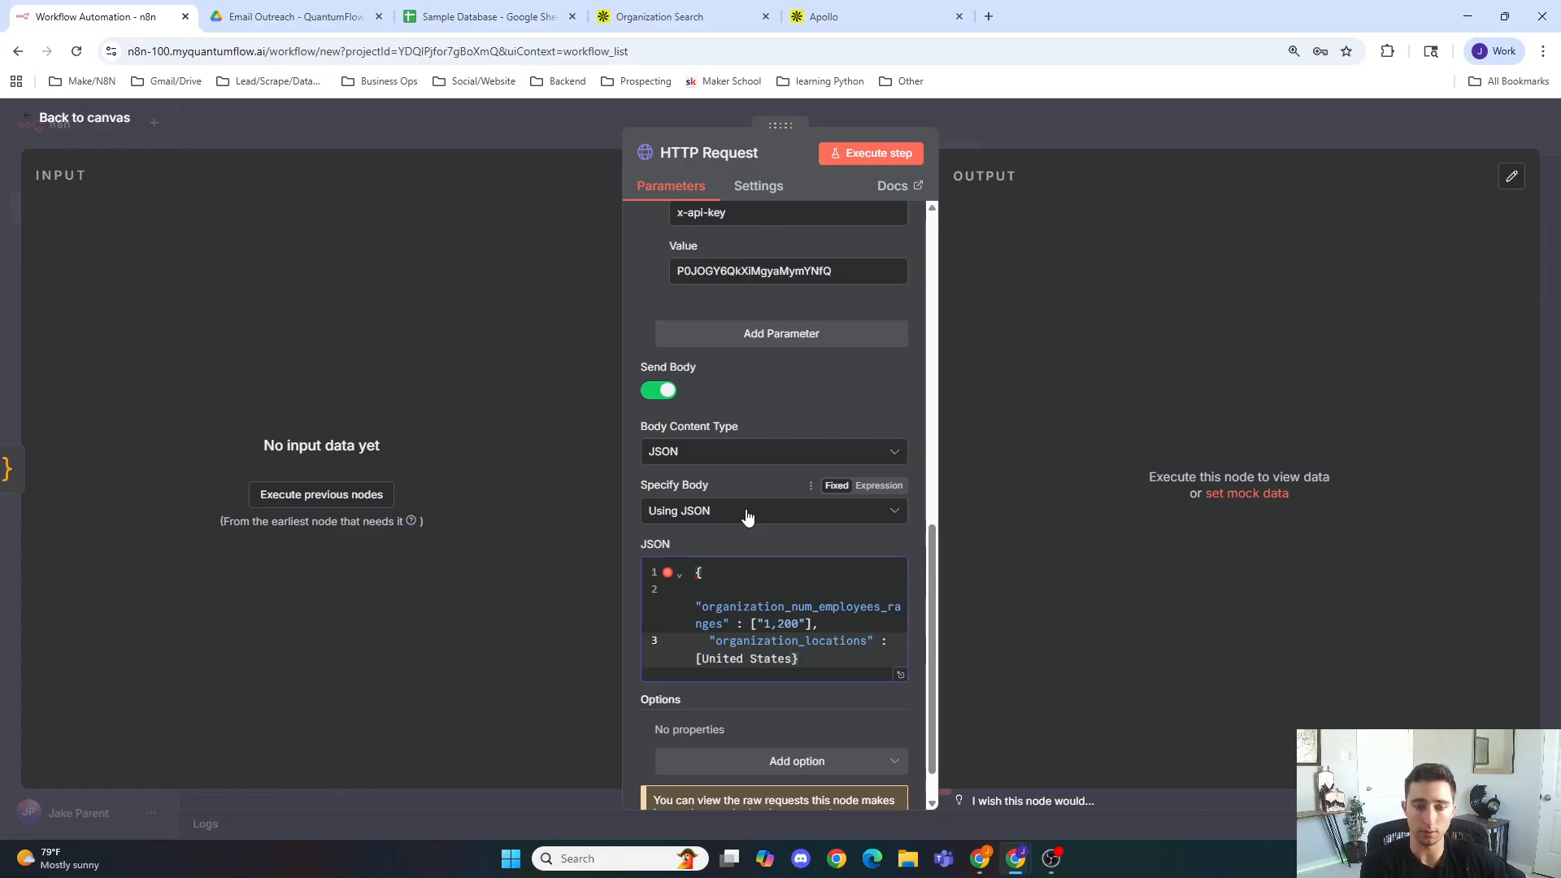
pyautogui.press('BackSpace')
pyautogui.write(']')
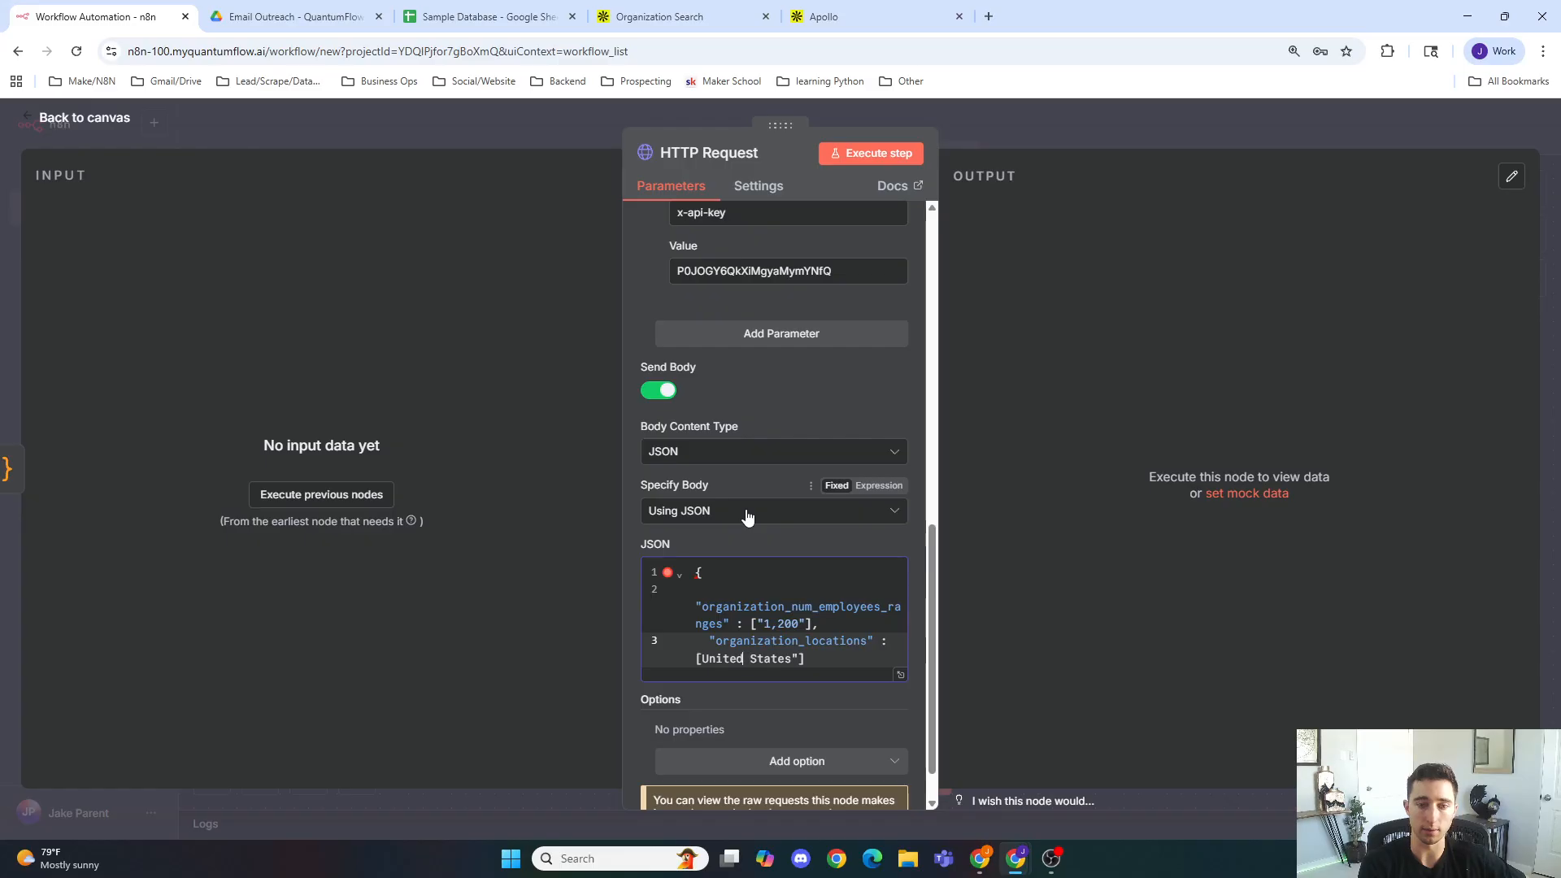
pyautogui.write('"')
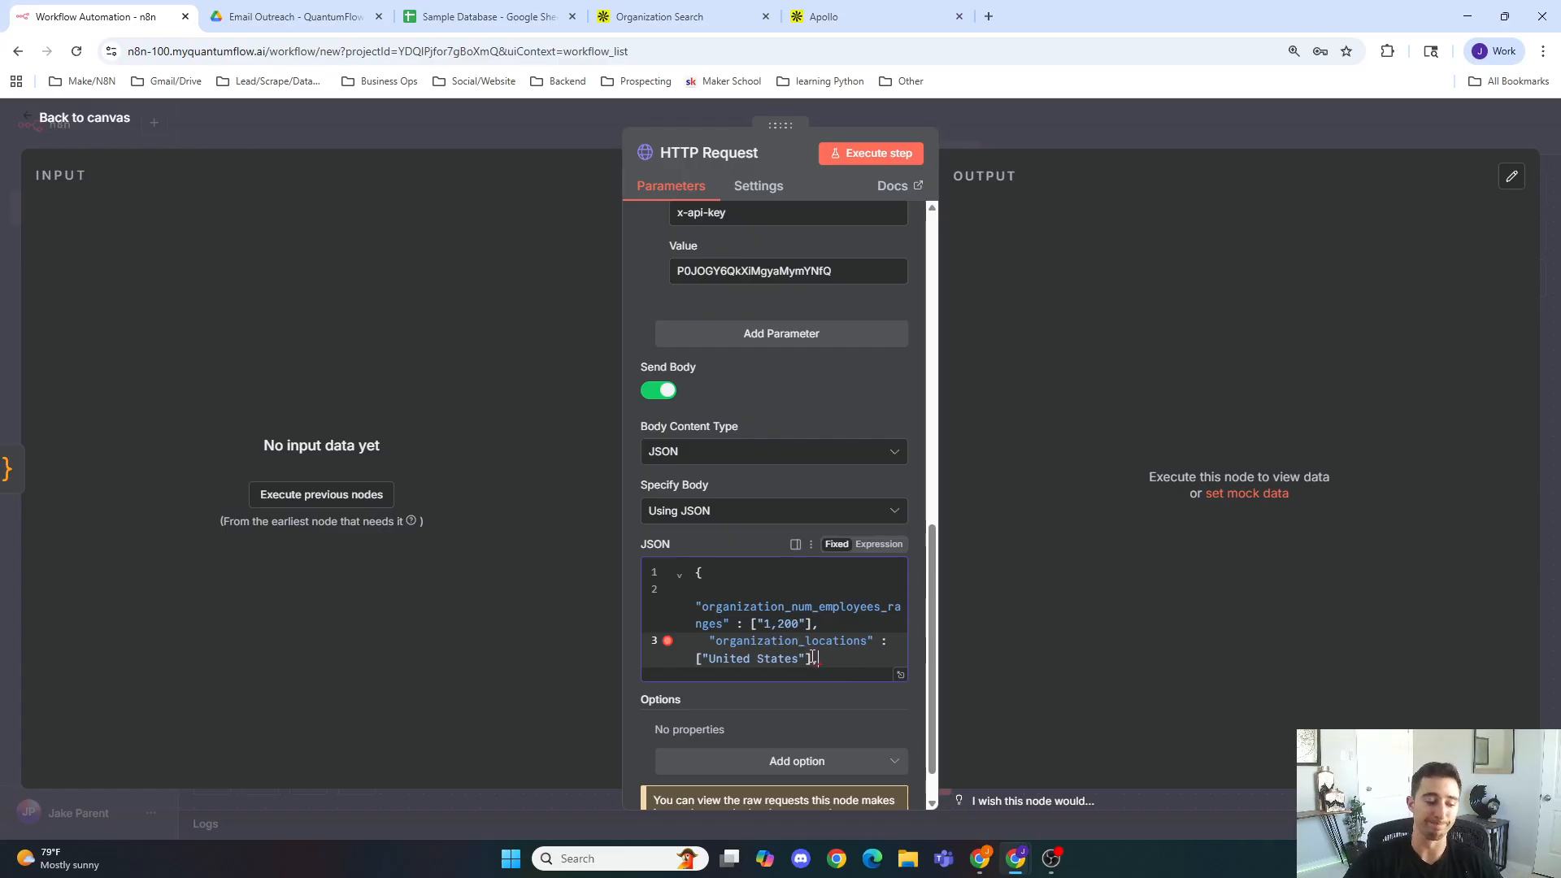
pyautogui.press('Return')
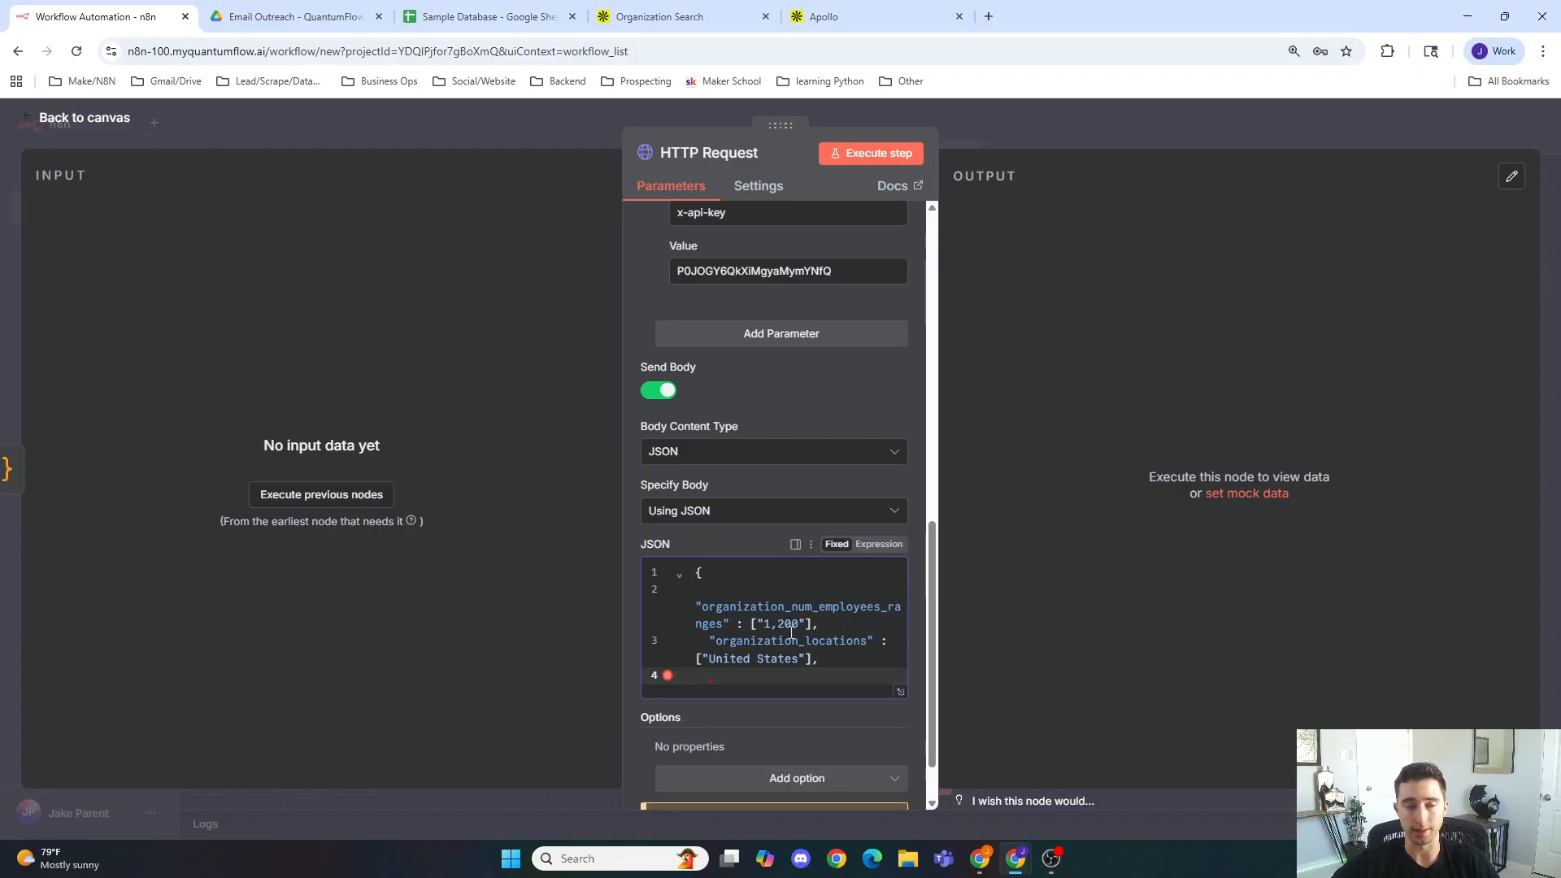
# Step: Browse the remaining Organization Search query parameters in the Apollo documentation
pyautogui.click(686, 17)
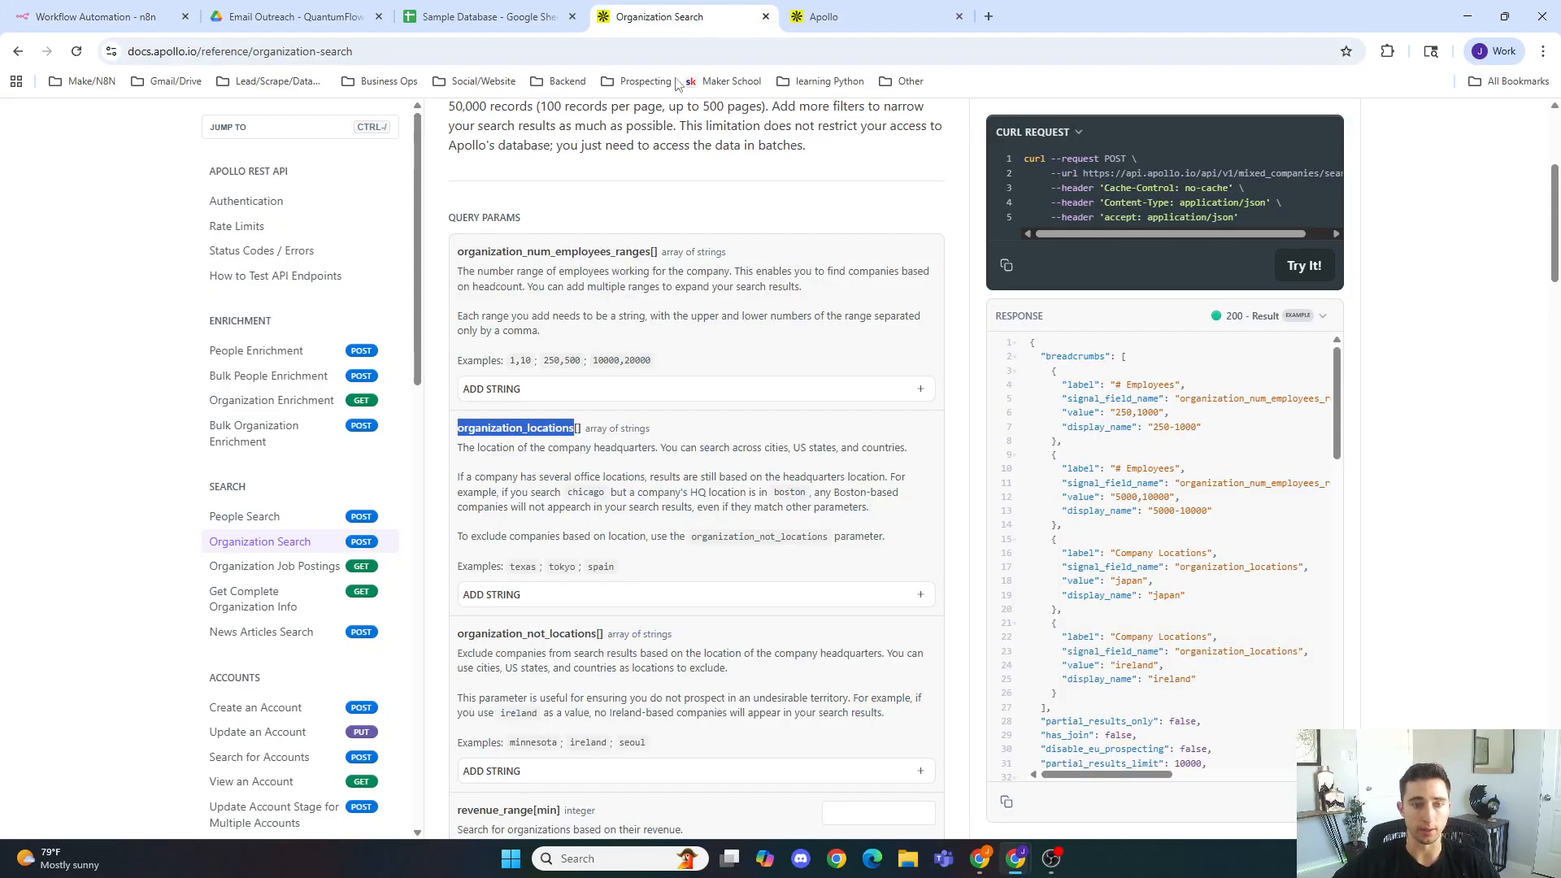
pyautogui.scroll(-10, 704, 388)
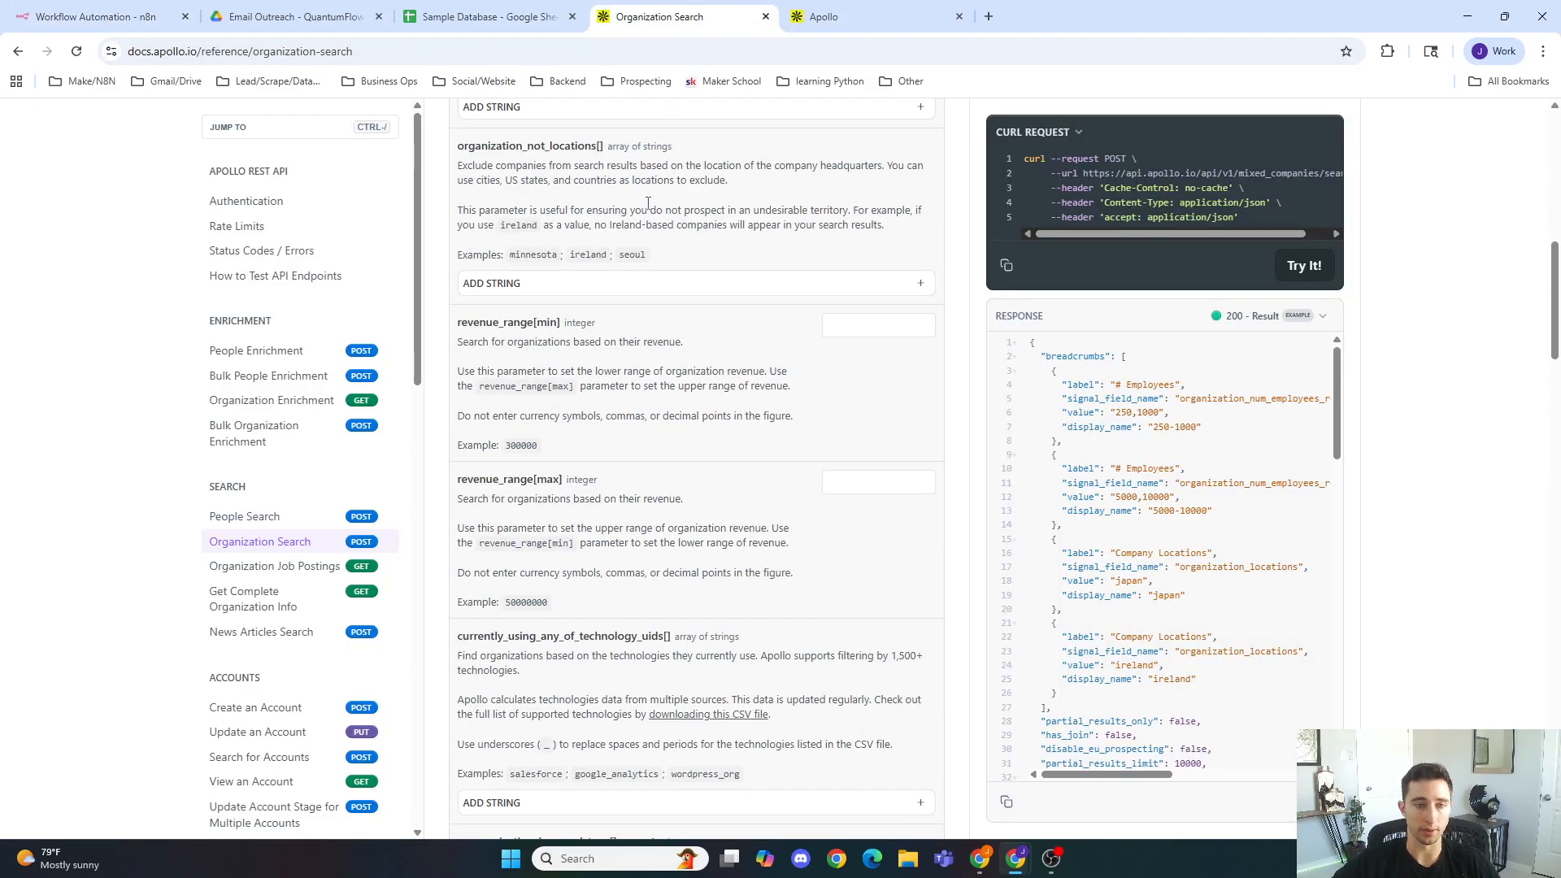
pyautogui.scroll(-6, 624, 254)
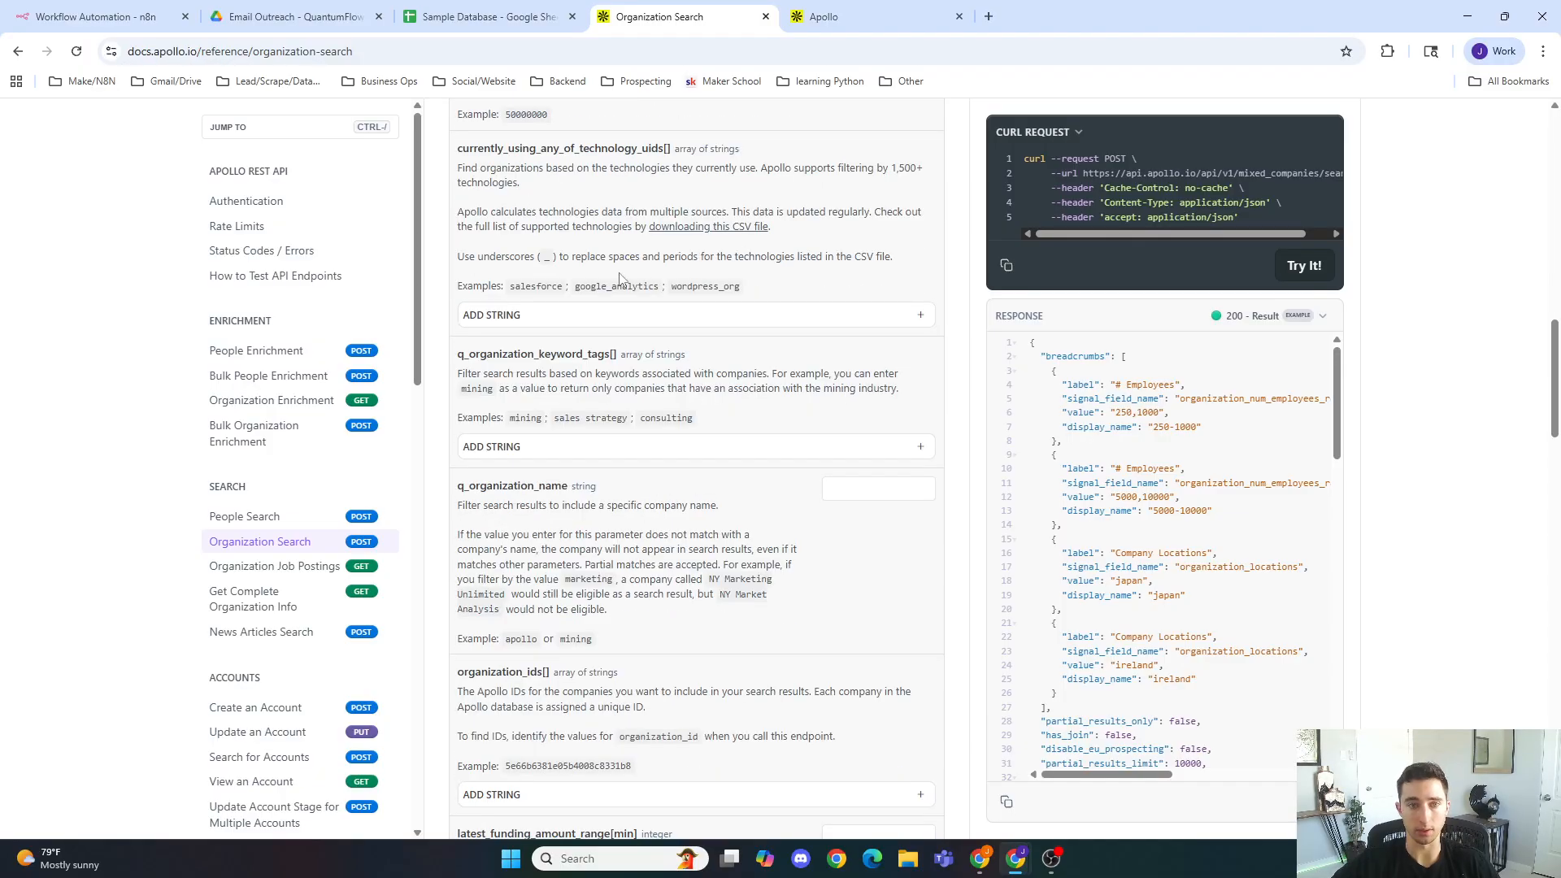
pyautogui.scroll(-2, 610, 268)
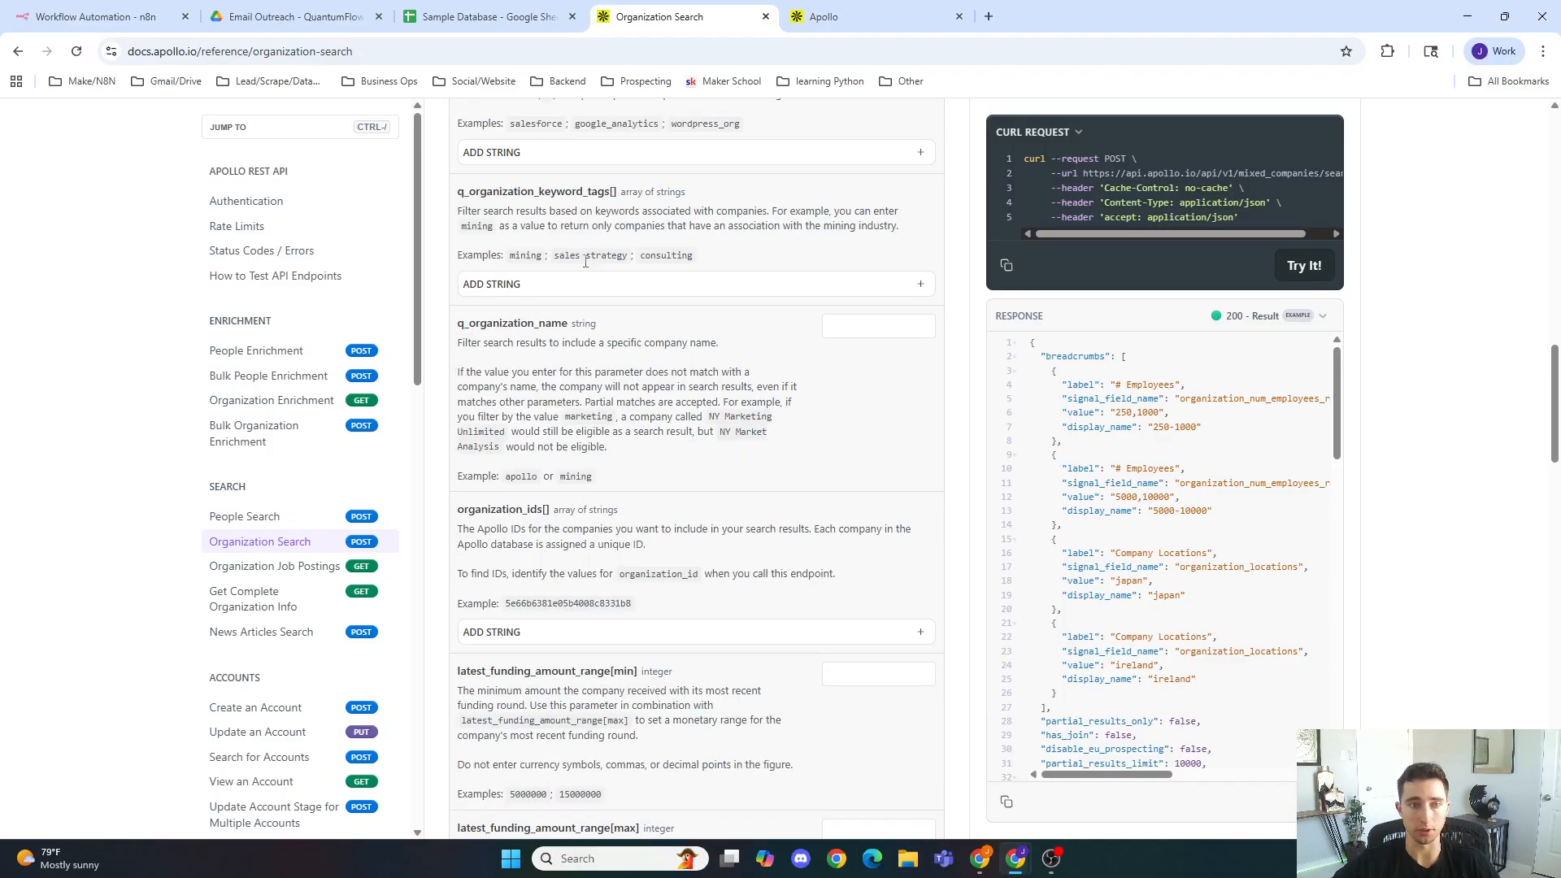
pyautogui.scroll(-1, 587, 264)
pyautogui.scroll(-4, 567, 325)
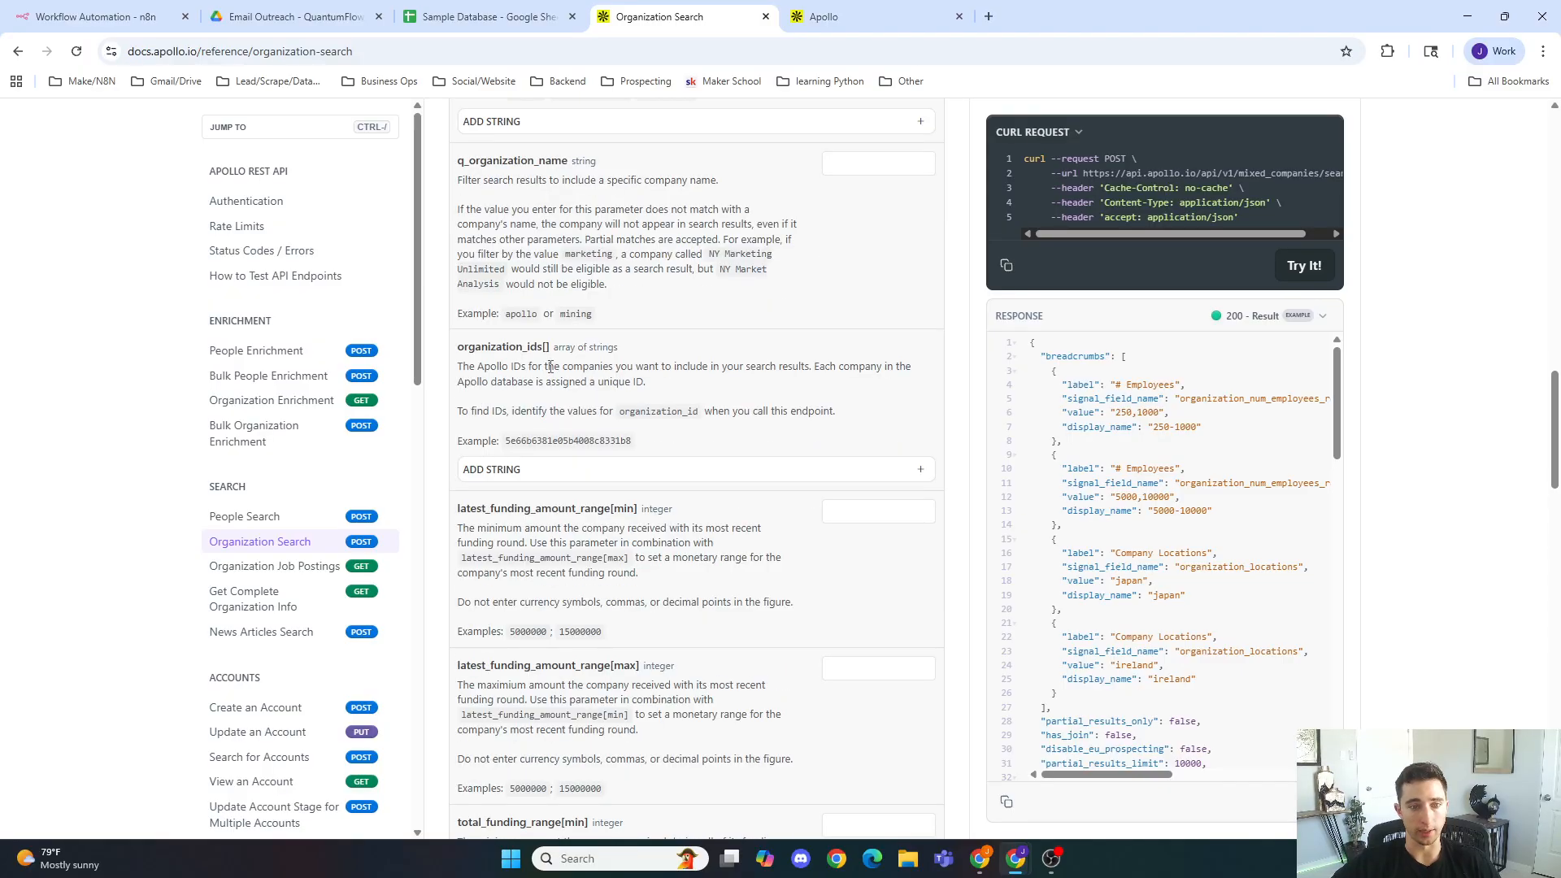
pyautogui.scroll(-7, 551, 367)
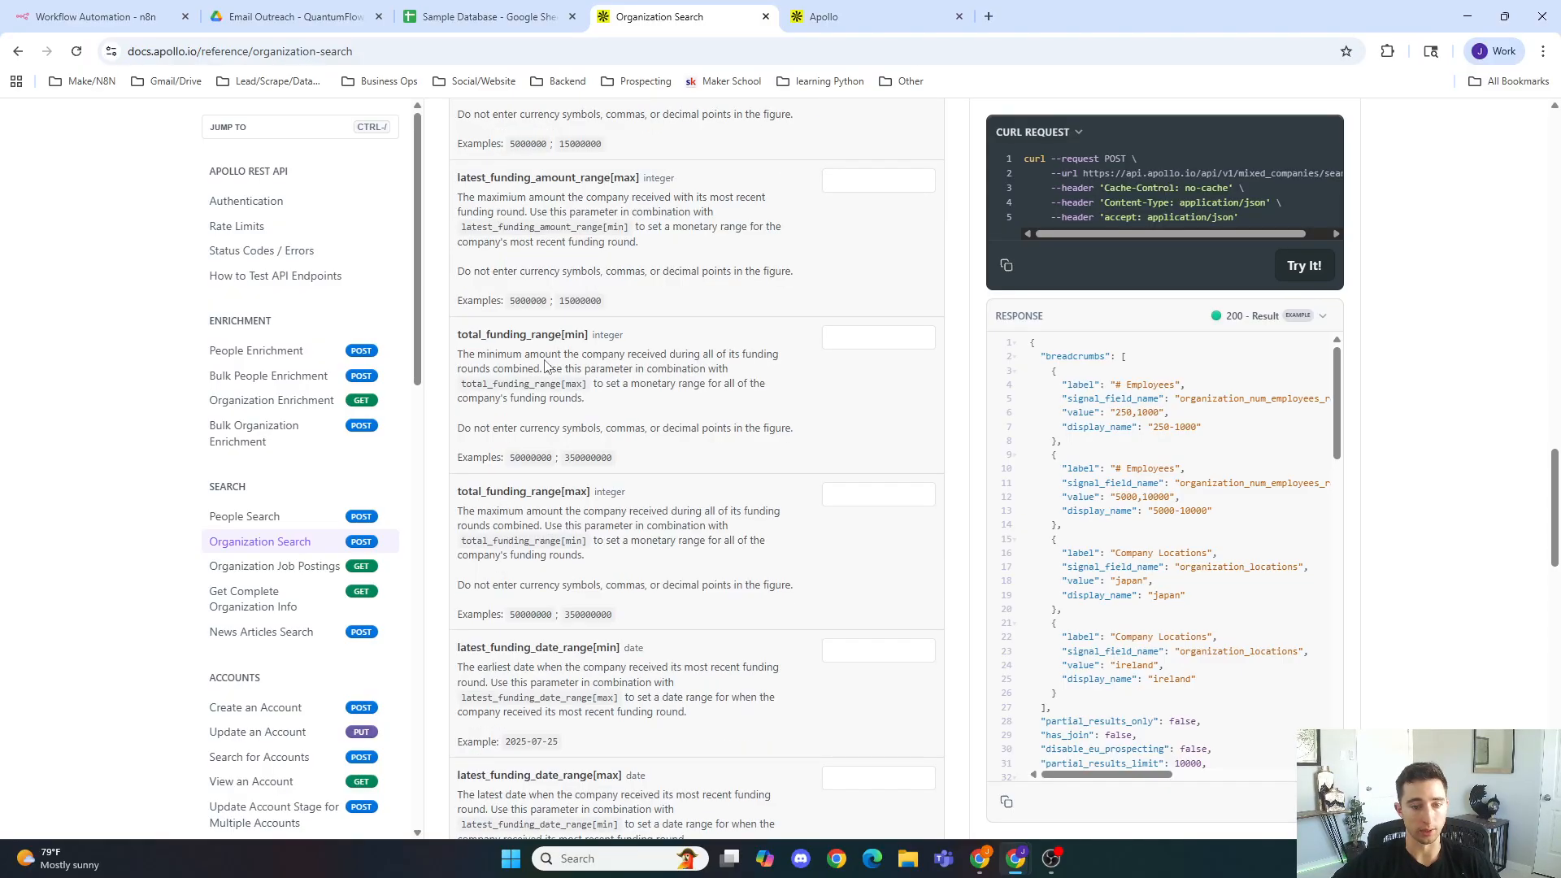
pyautogui.scroll(-3, 544, 366)
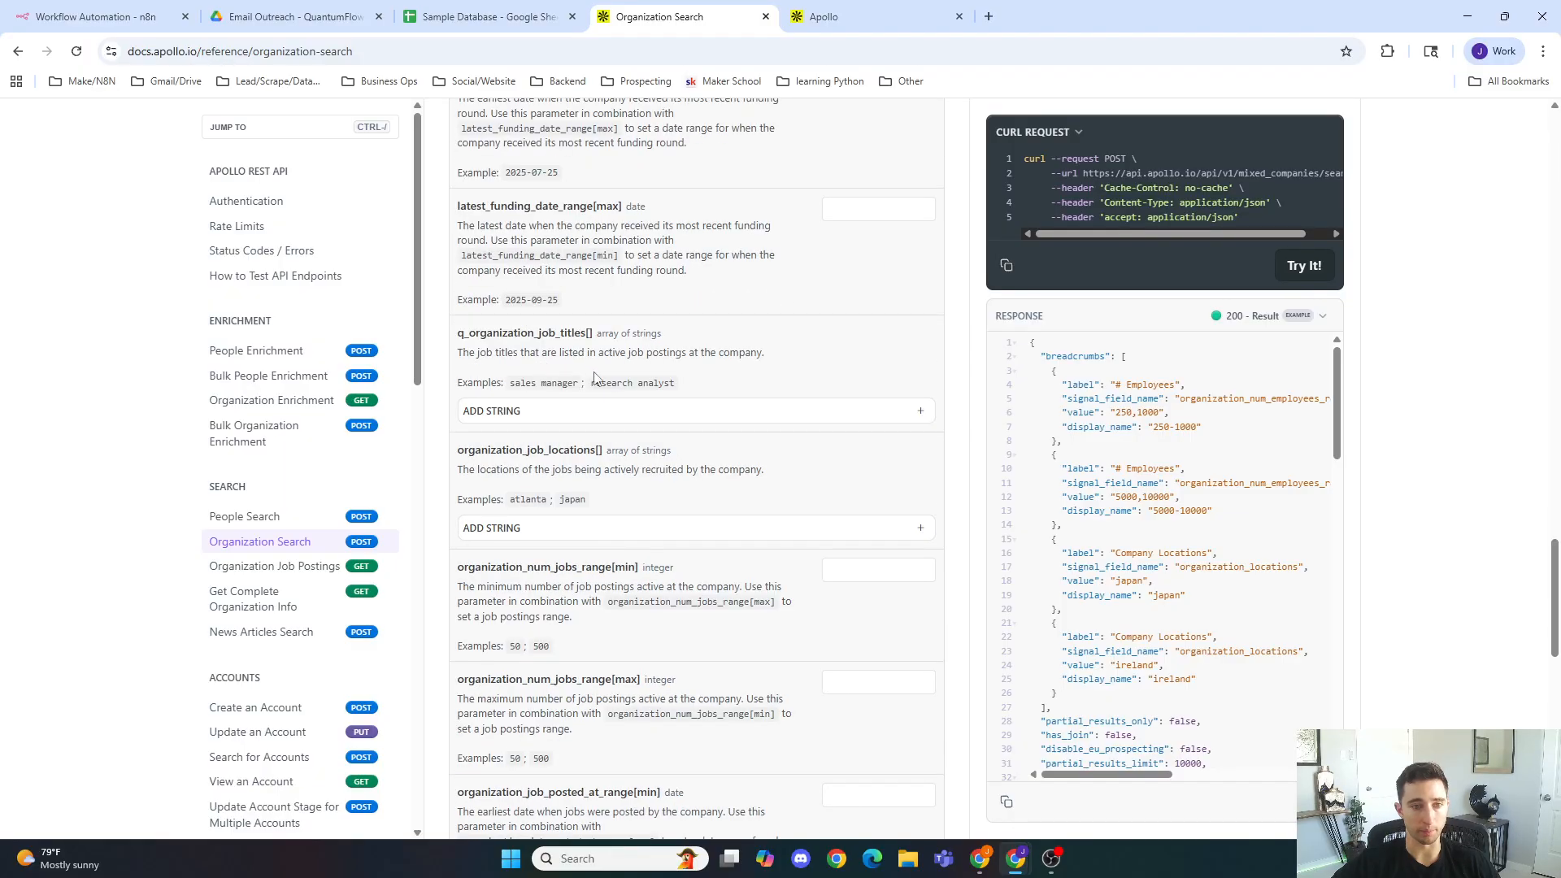
pyautogui.scroll(-4, 505, 351)
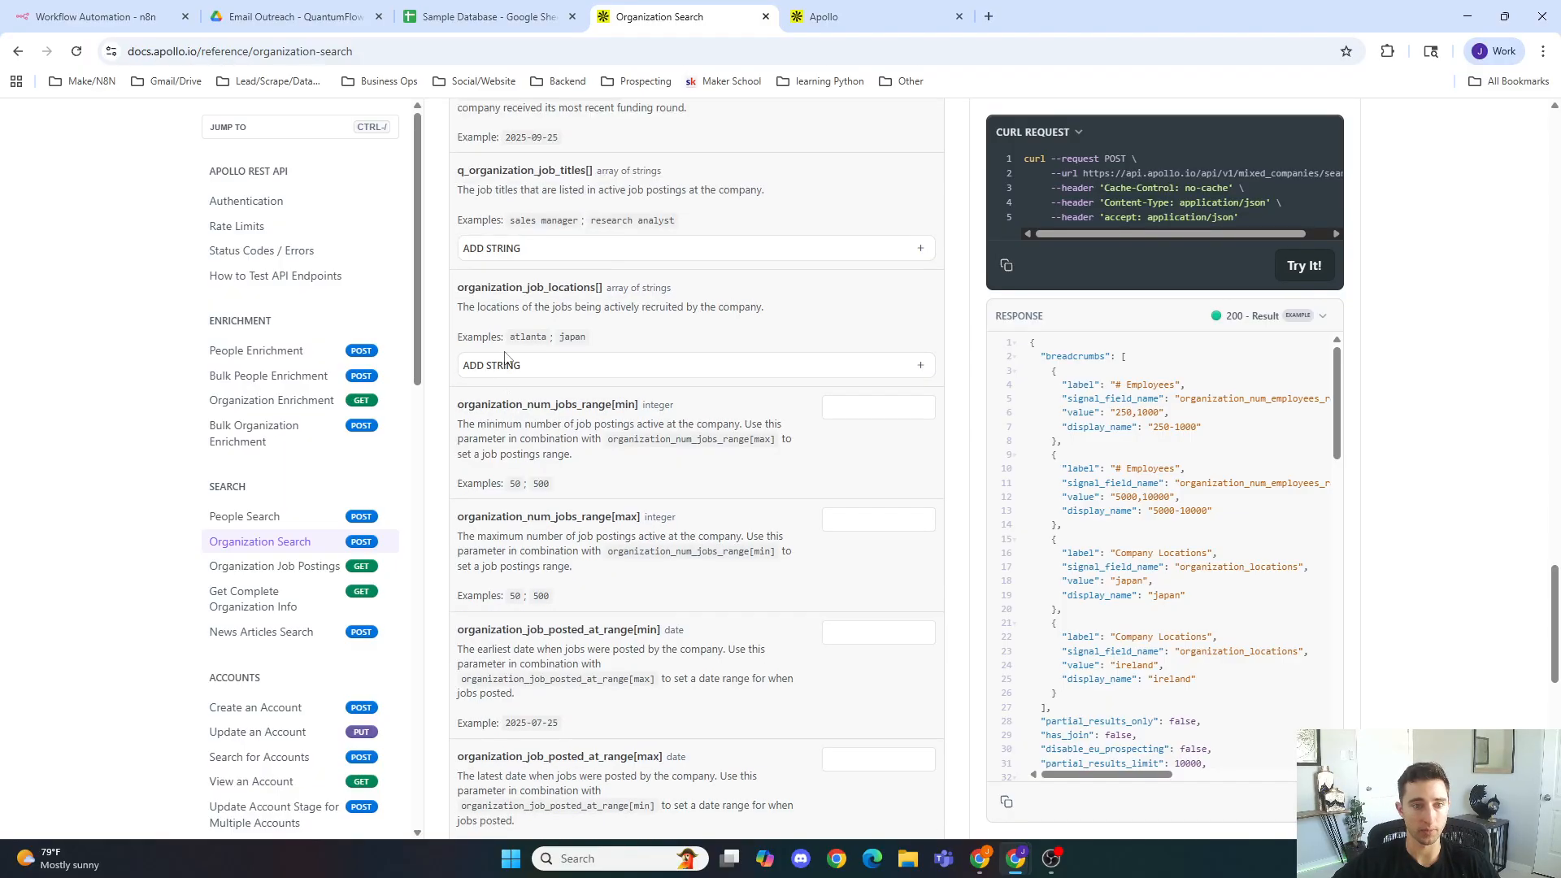
pyautogui.scroll(-2, 505, 351)
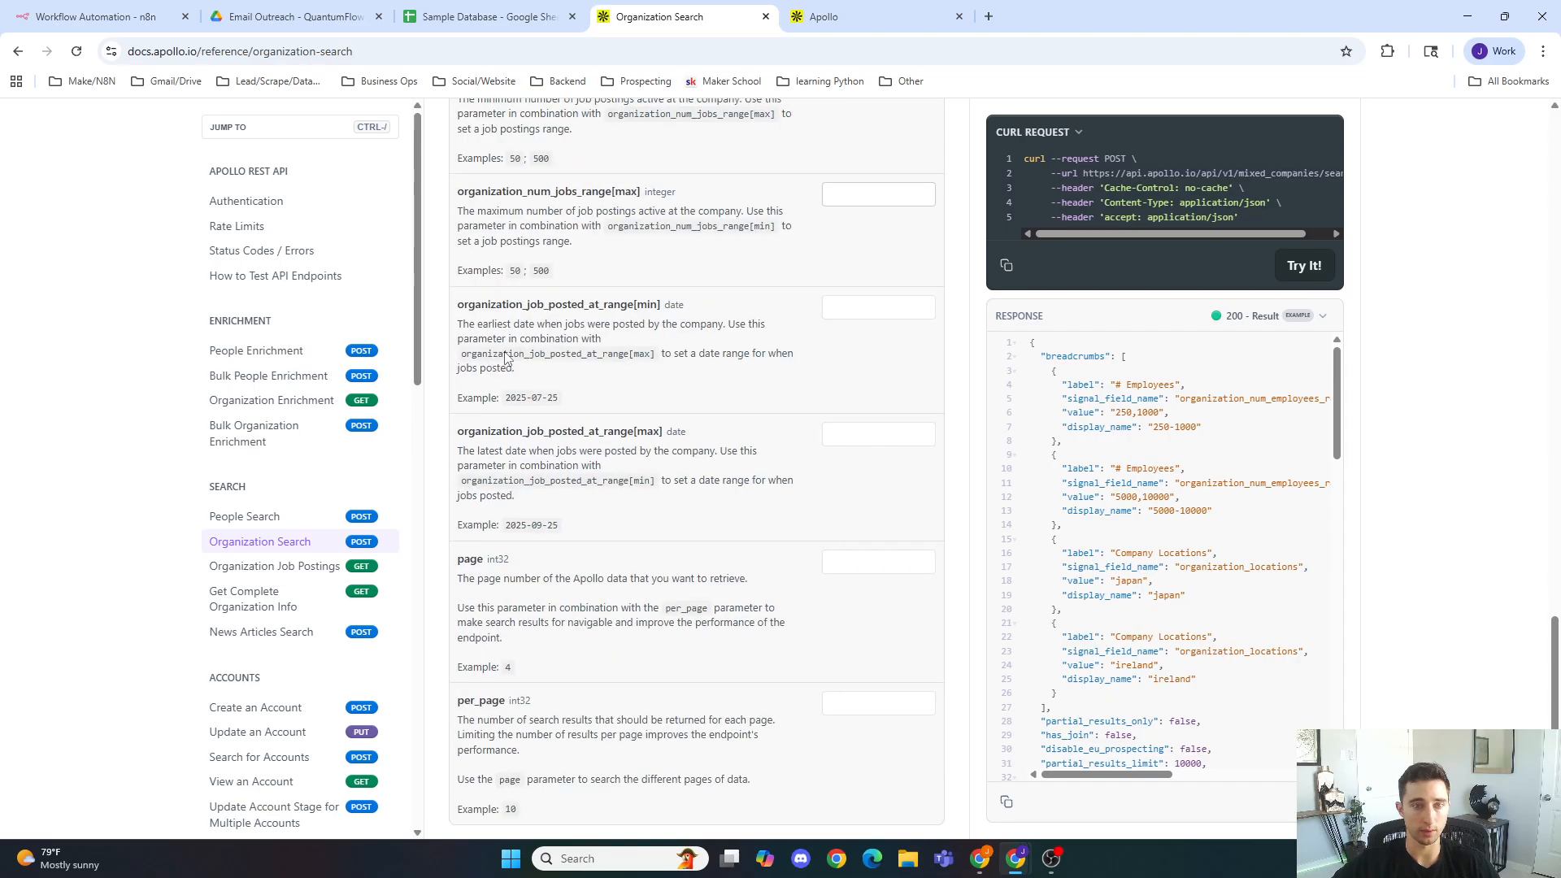
# Step: Find and copy the q_organization_keyword_tags parameter name in the Organization Search documentation
pyautogui.scroll(3, 535, 351)
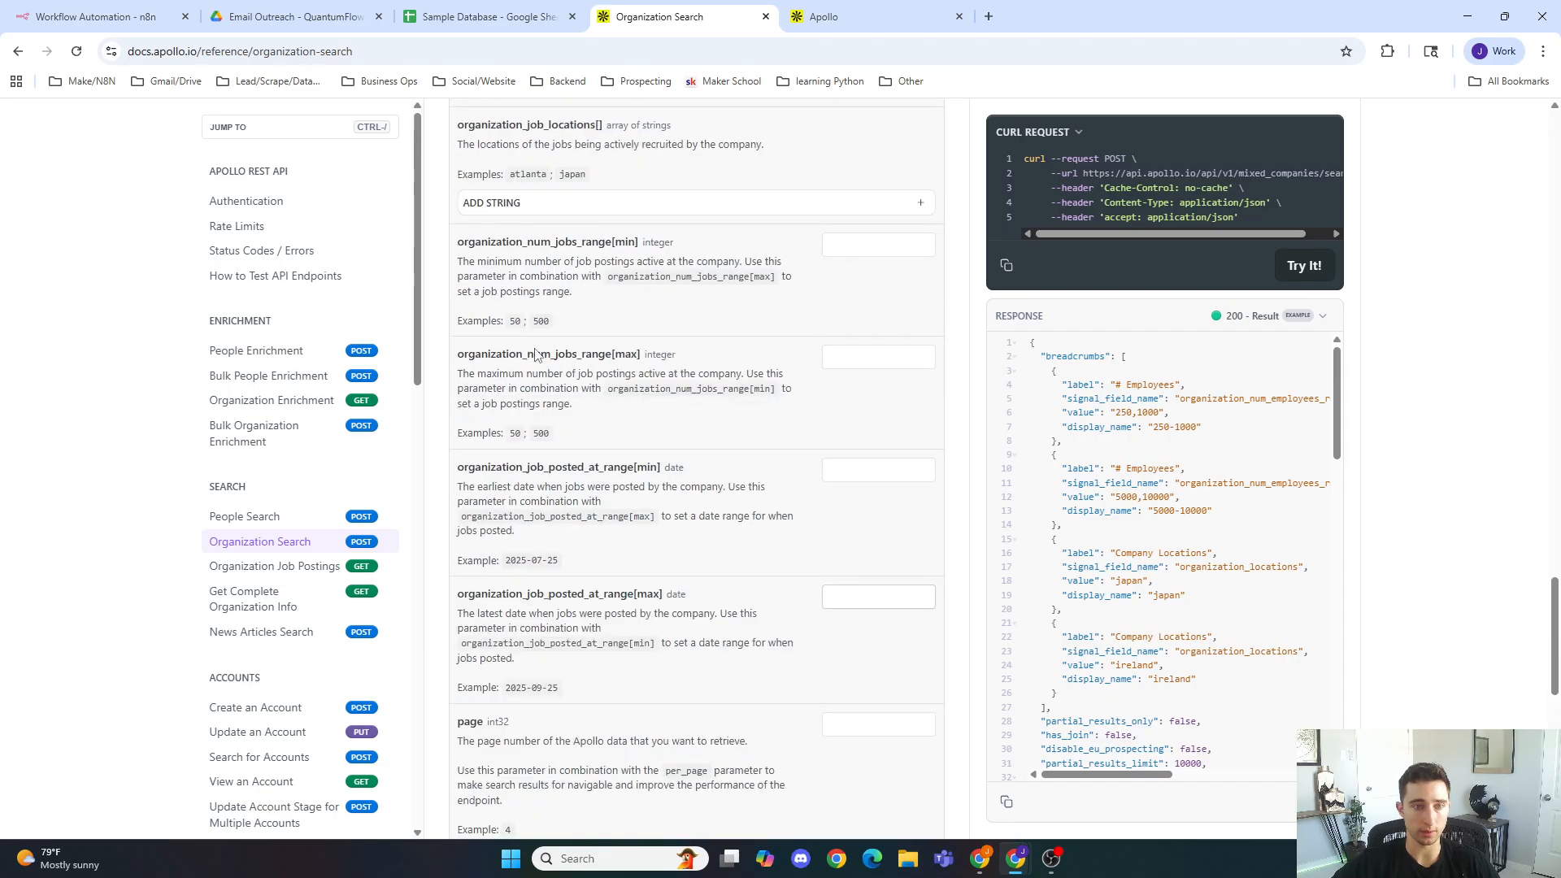
pyautogui.scroll(4, 576, 430)
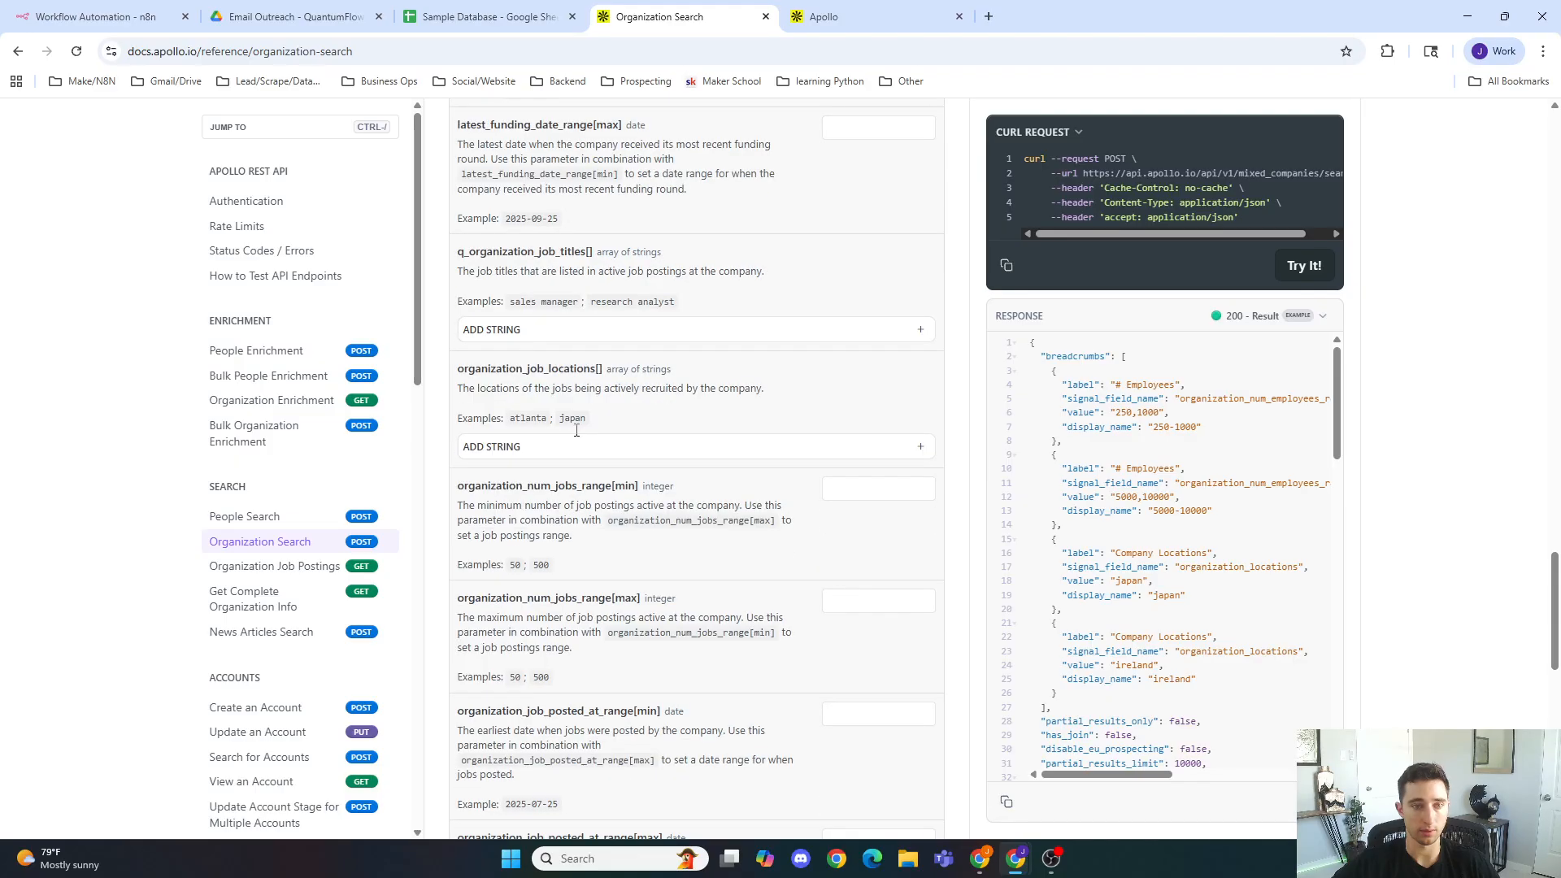
pyautogui.scroll(8, 576, 428)
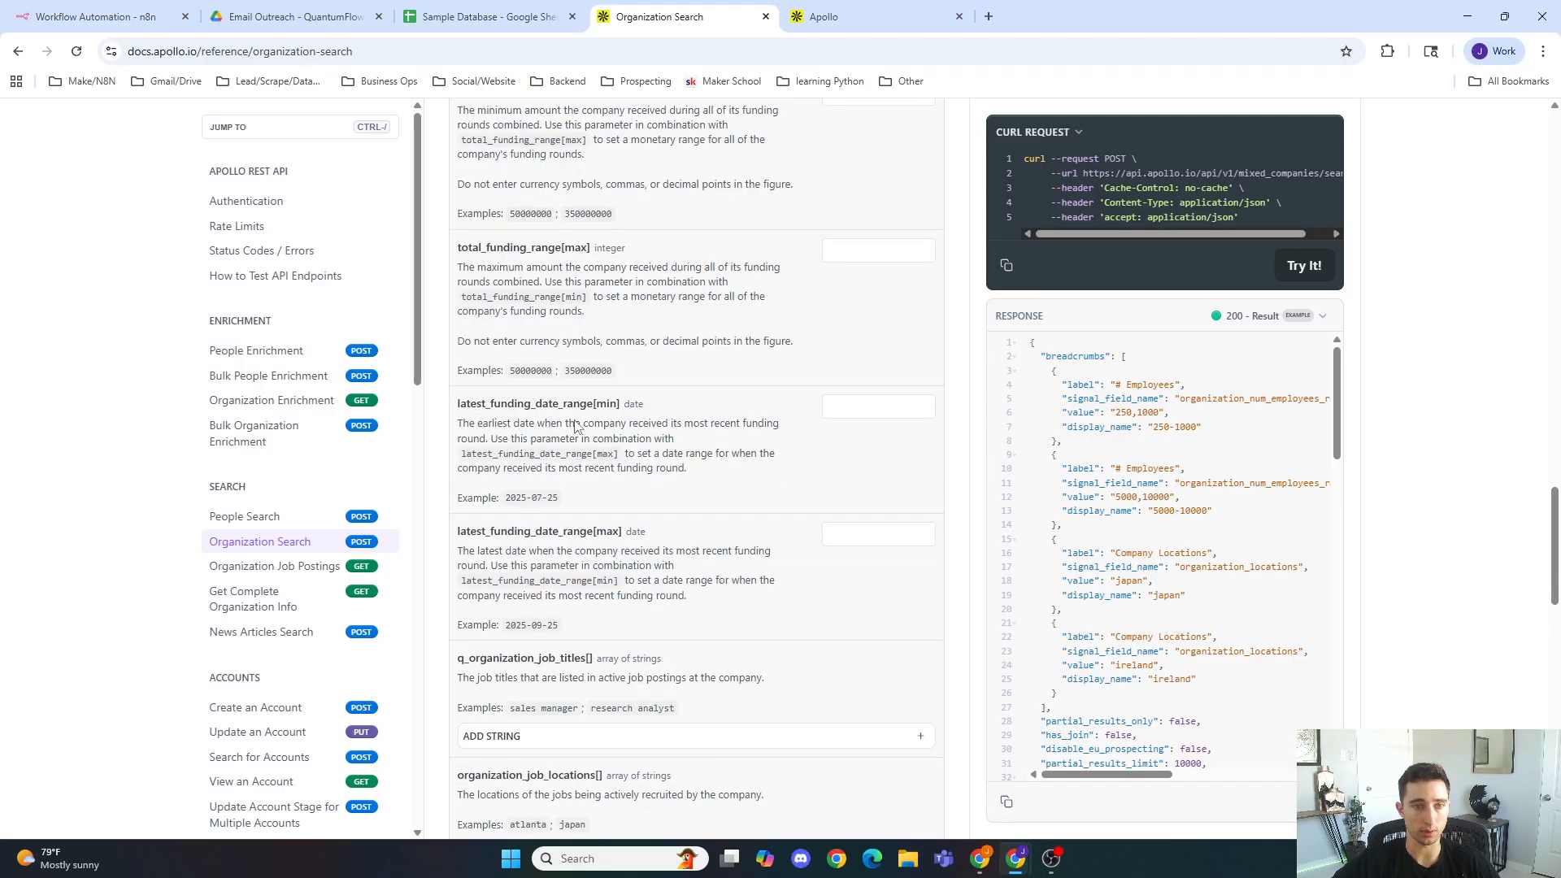
pyautogui.scroll(5, 574, 425)
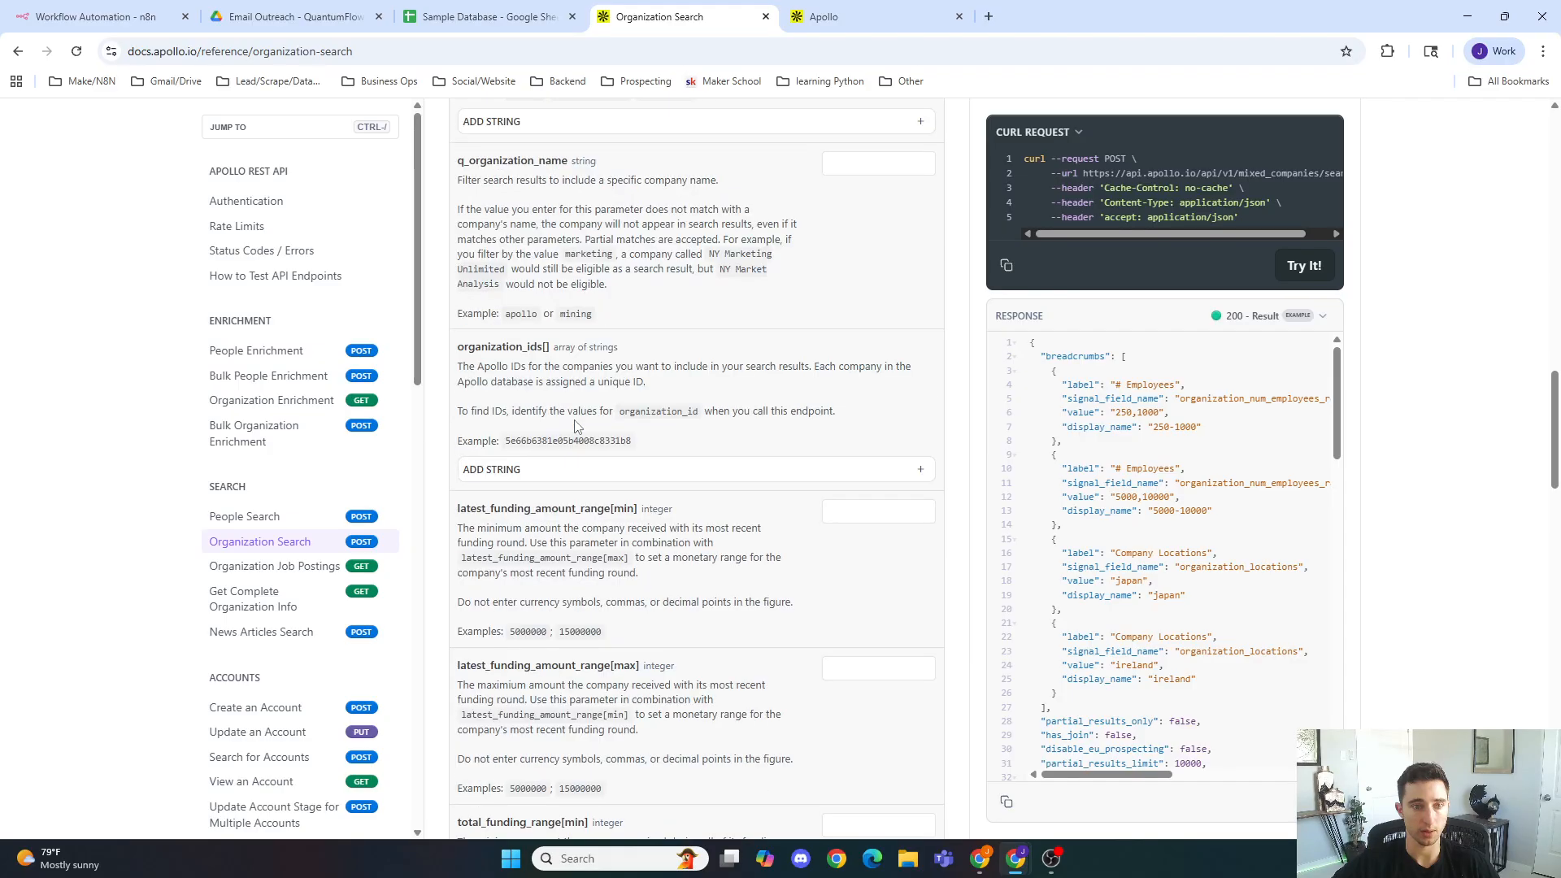
pyautogui.scroll(2, 553, 415)
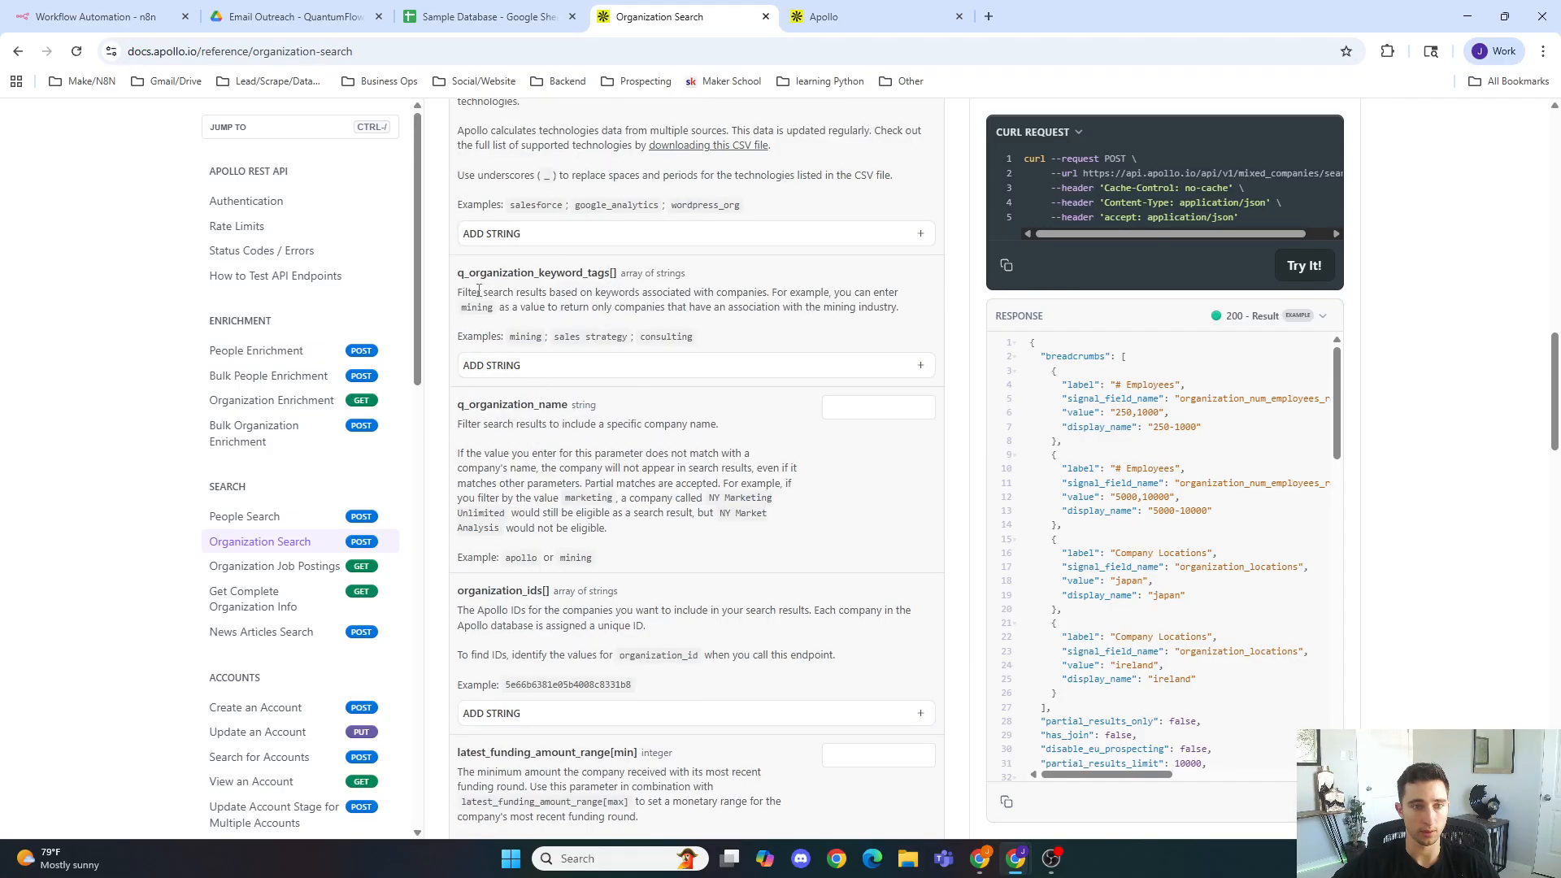
pyautogui.moveTo(456, 281); pyautogui.dragTo(612, 276)
pyautogui.hotkey('ctrl', 'c')
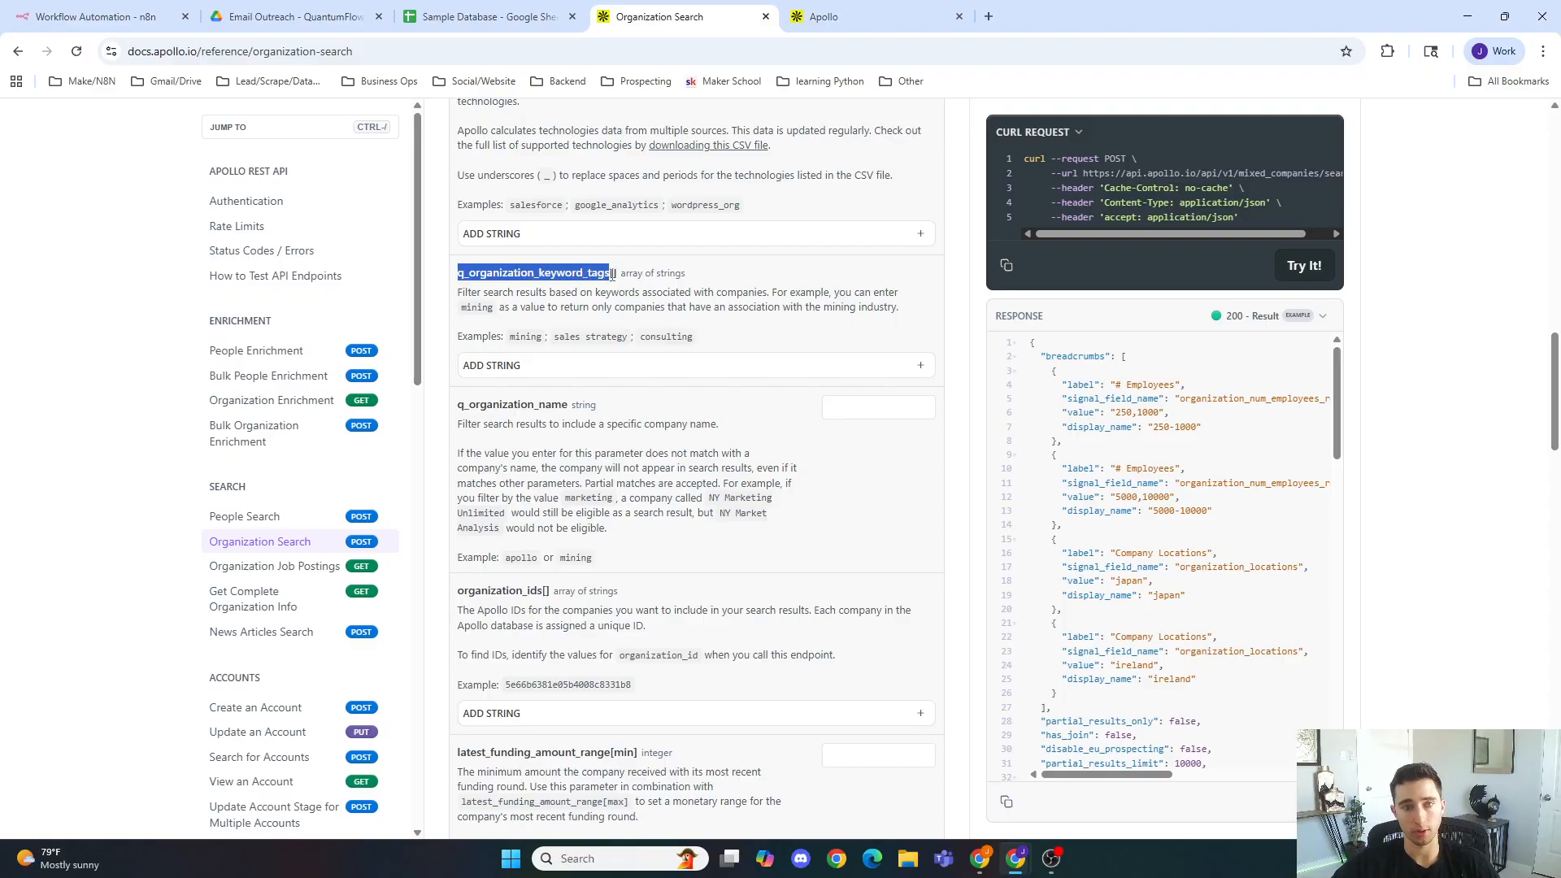
# Step: Add q_organization_keyword_tags to the HTTP Request JSON body with value ["Marketing Agency"], followed by a comma
pyautogui.click(100, 17)
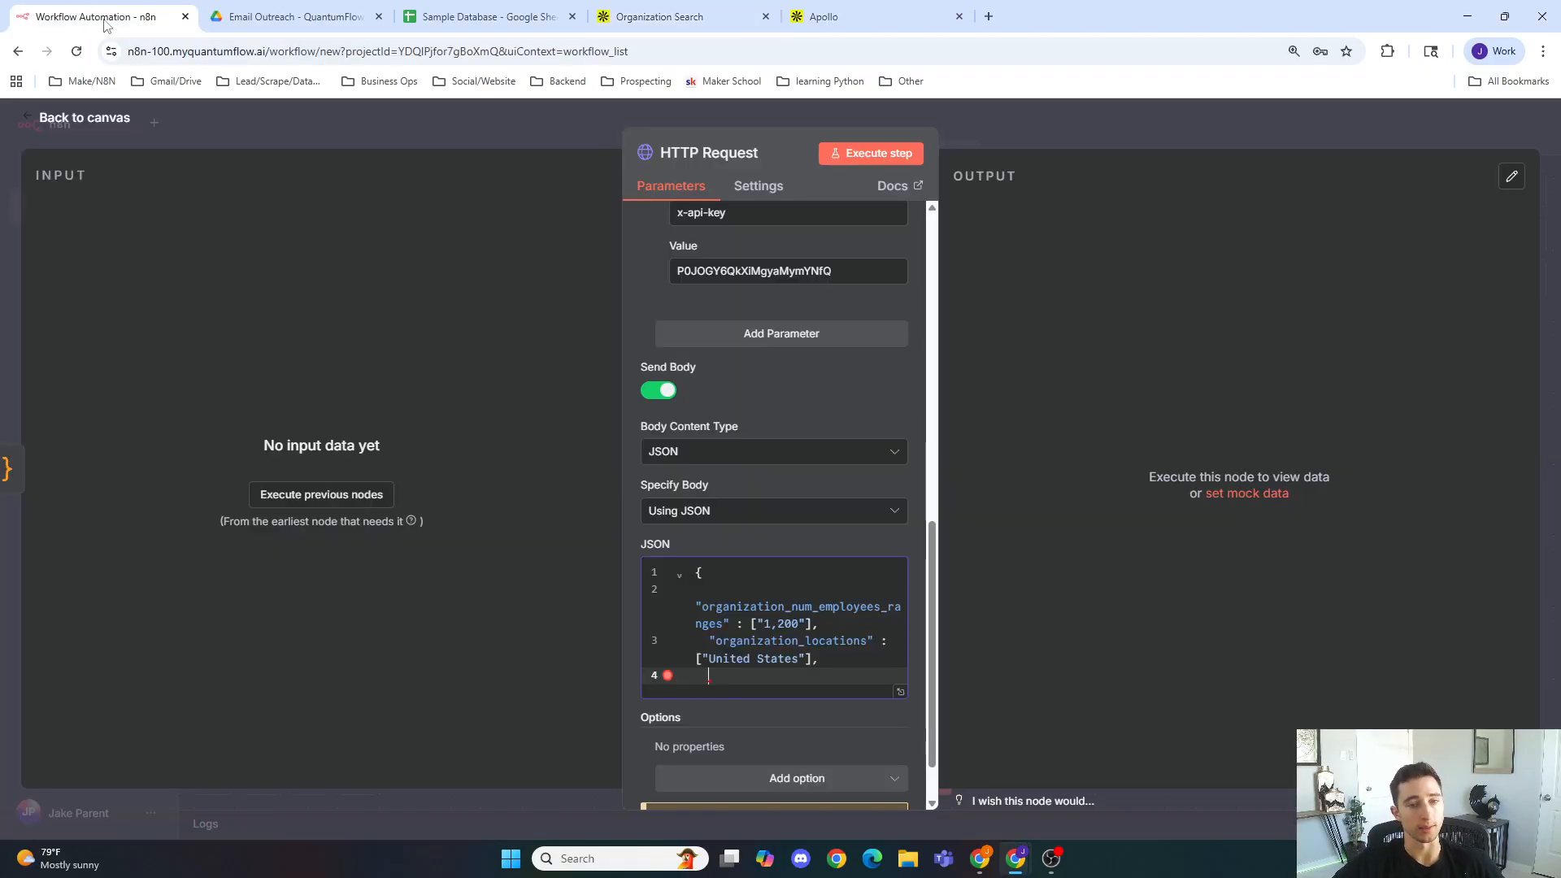
pyautogui.write('"')
pyautogui.hotkey('ctrl', 'v')
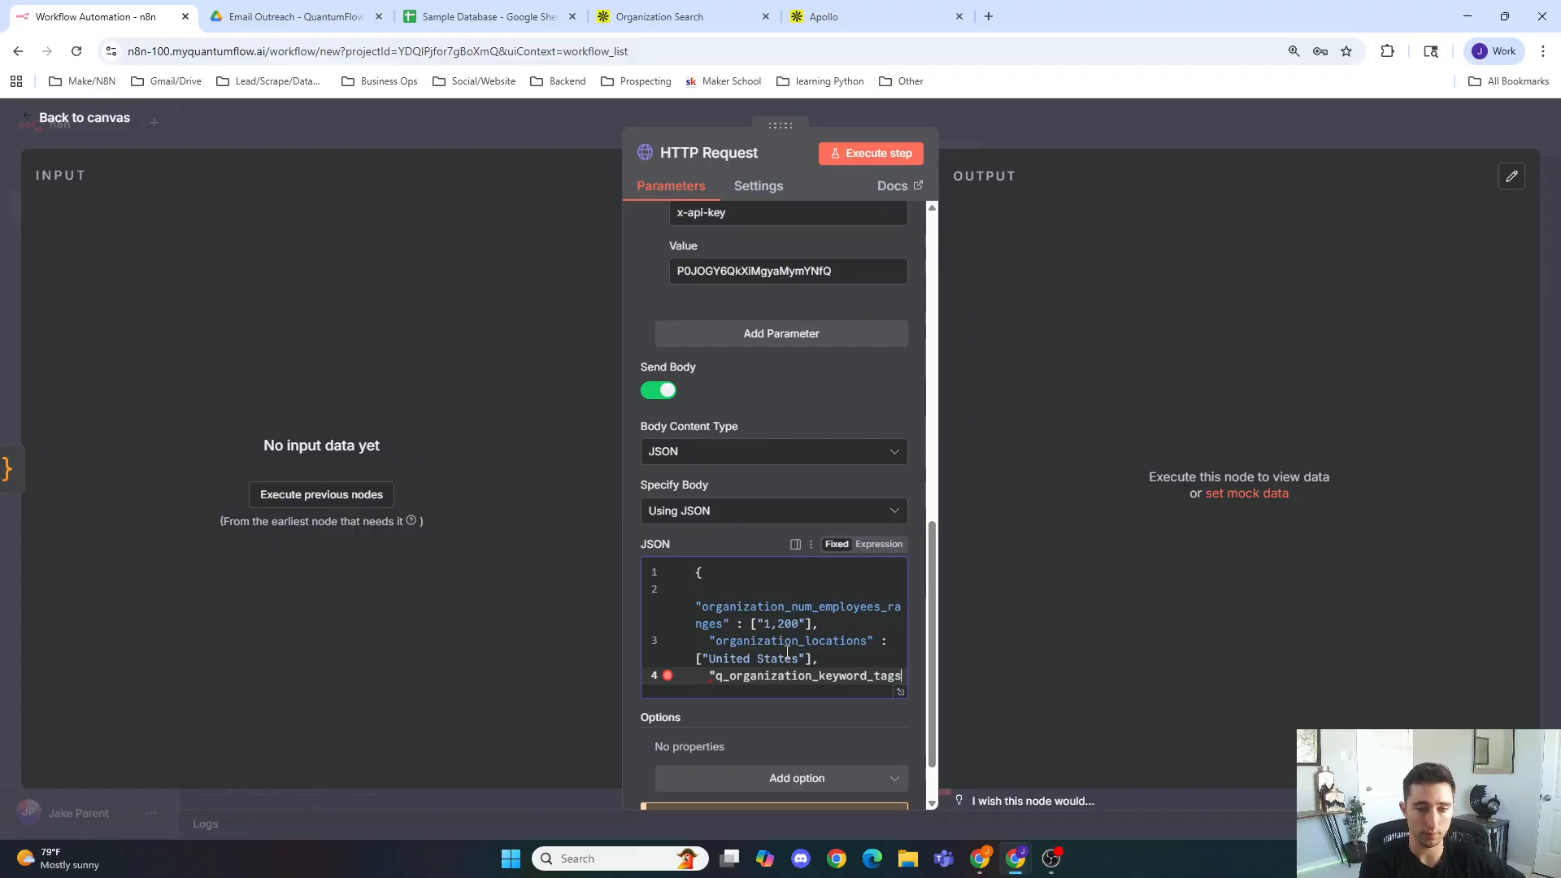
pyautogui.write('" : ')
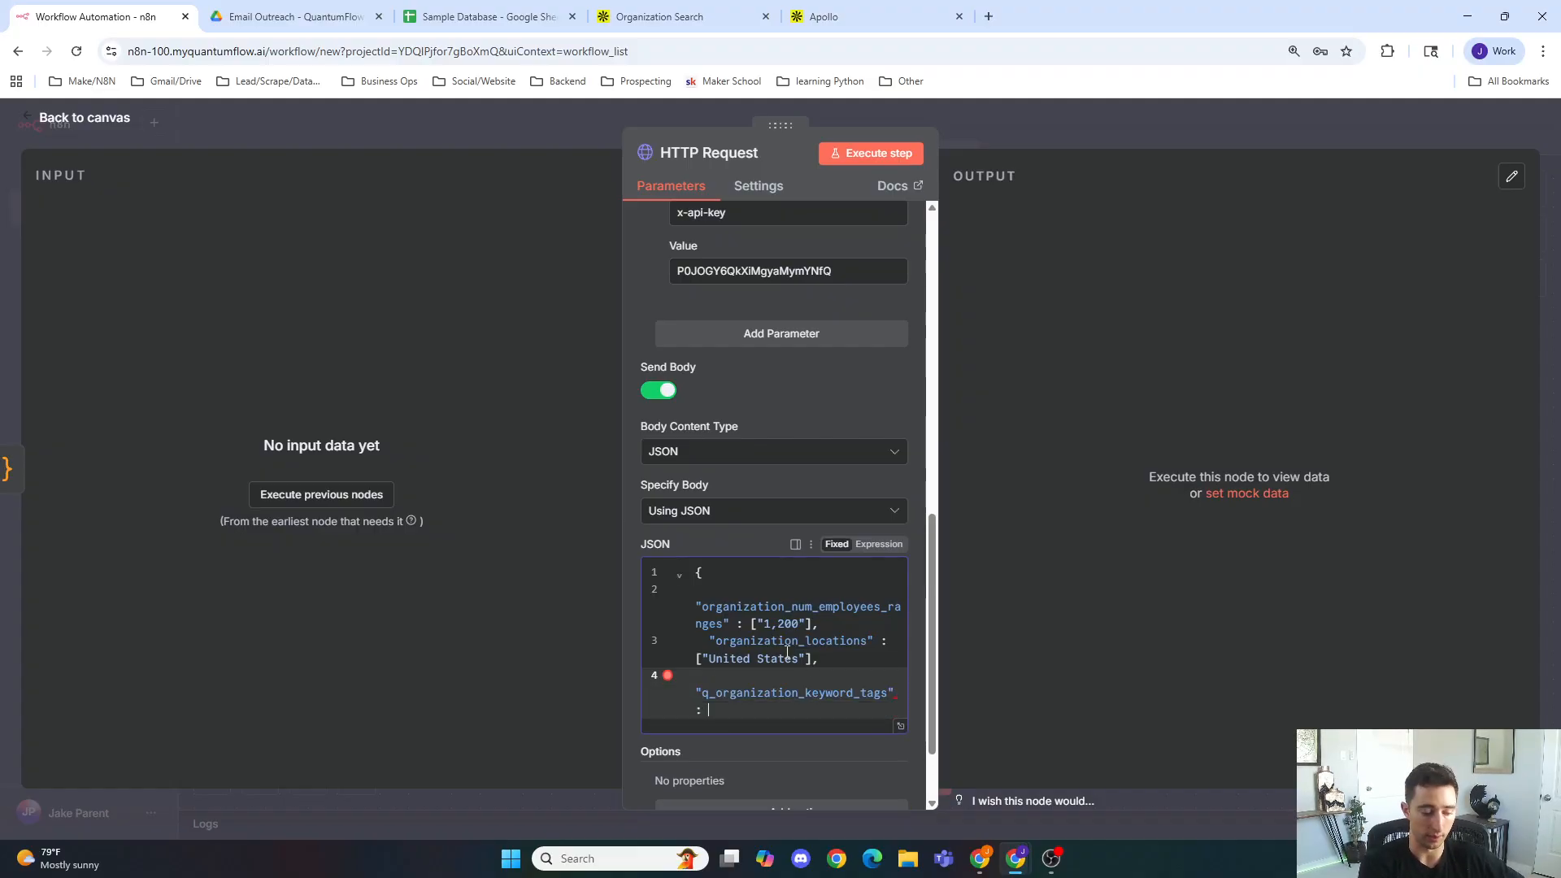
pyautogui.write('[')
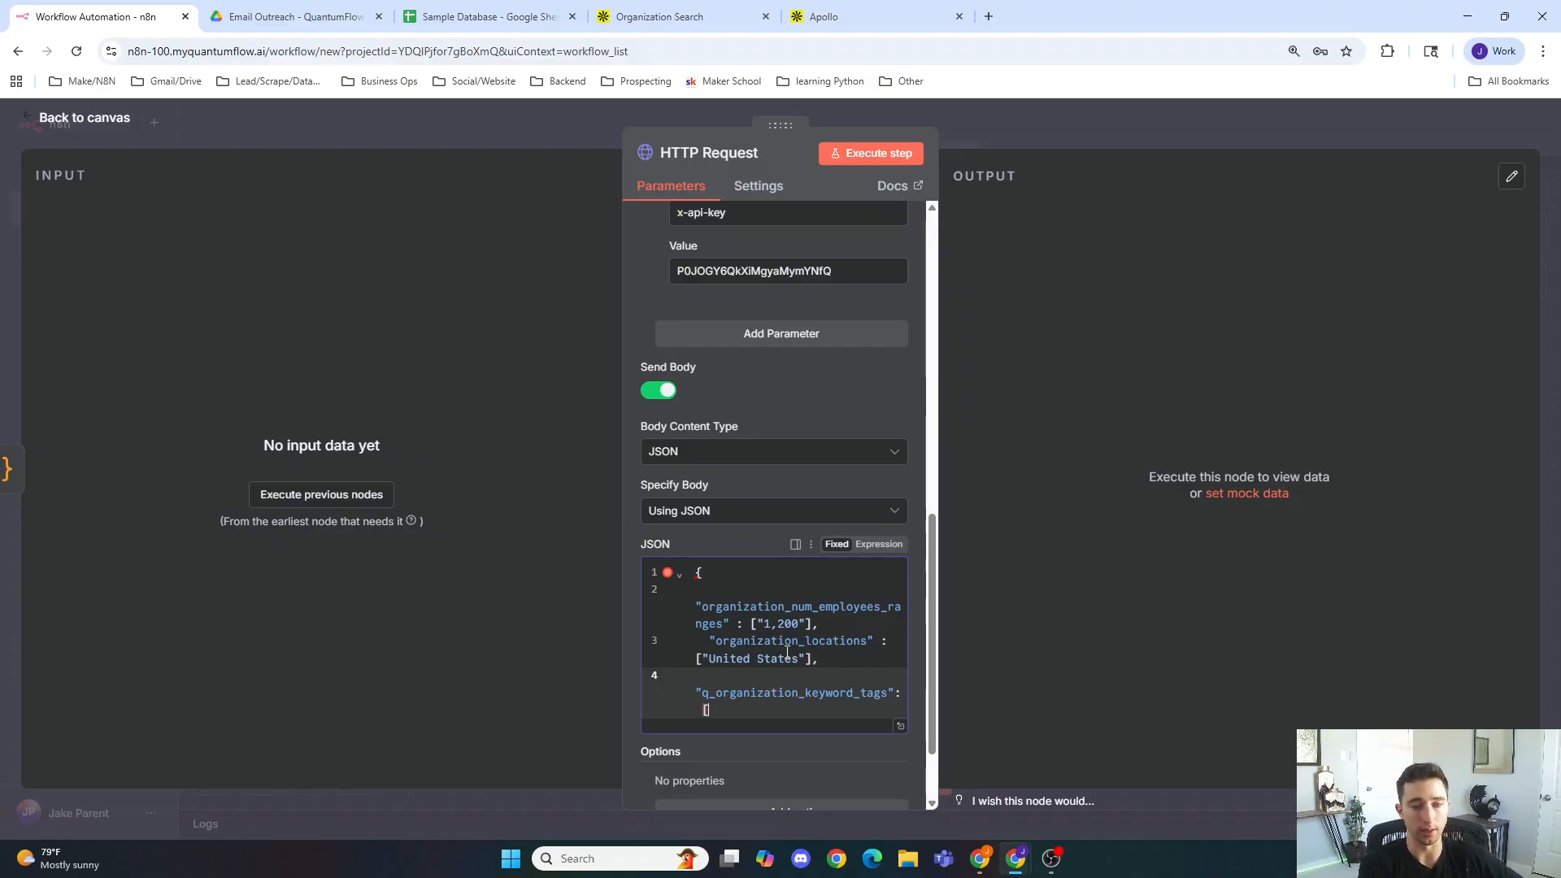
pyautogui.write('Mark')
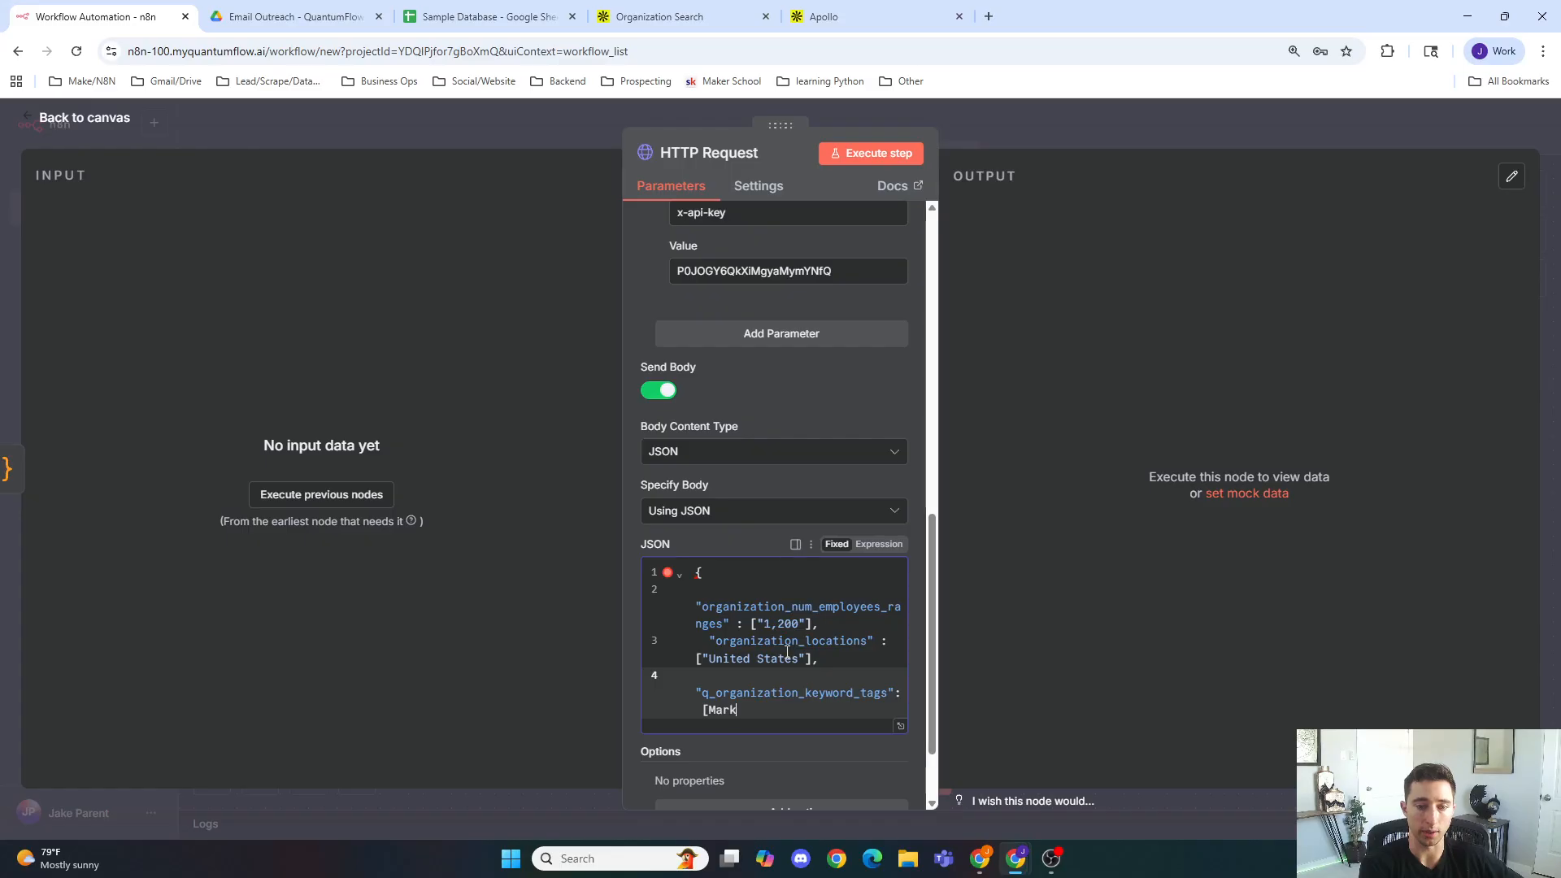
pyautogui.press('BackSpace')
pyautogui.press('BackSpace')
pyautogui.press('BackSpace')
pyautogui.press('BackSpace')
pyautogui.write('[')
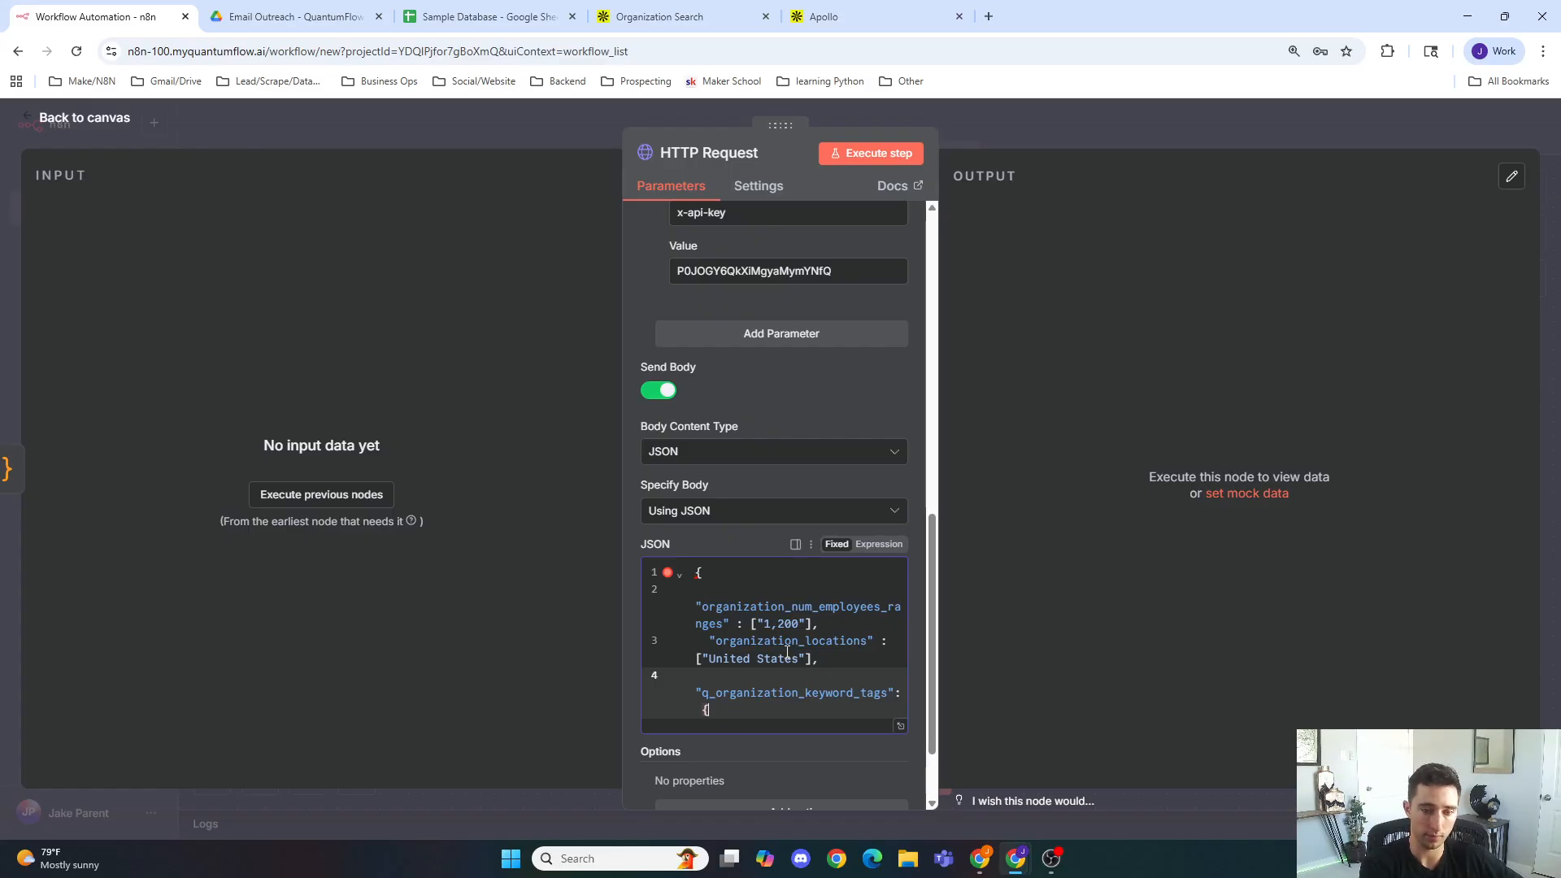
pyautogui.write('"')
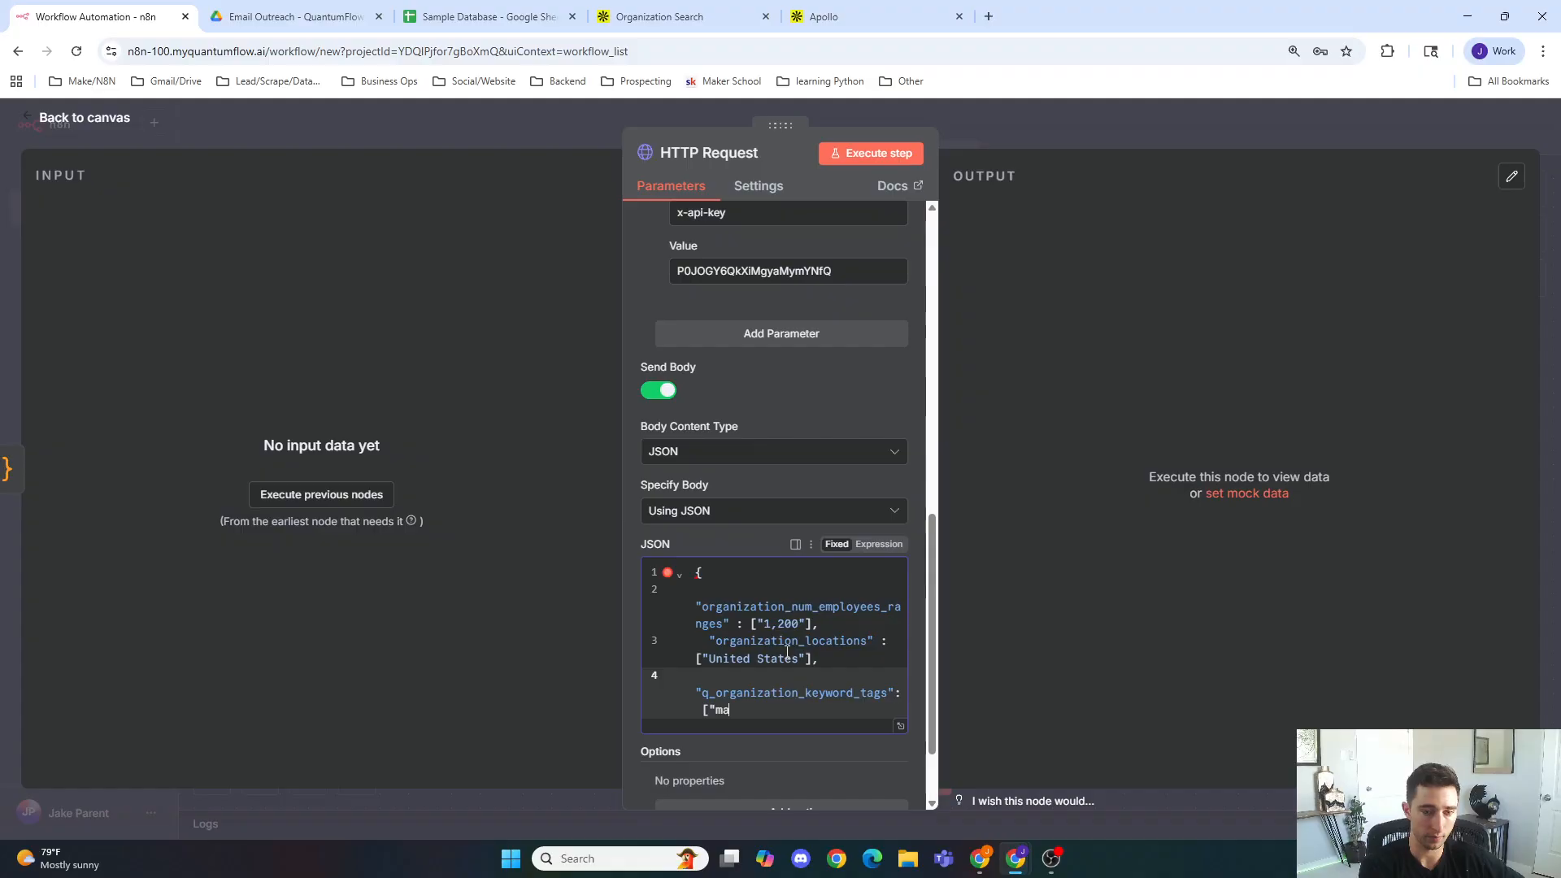
pyautogui.write('Market')
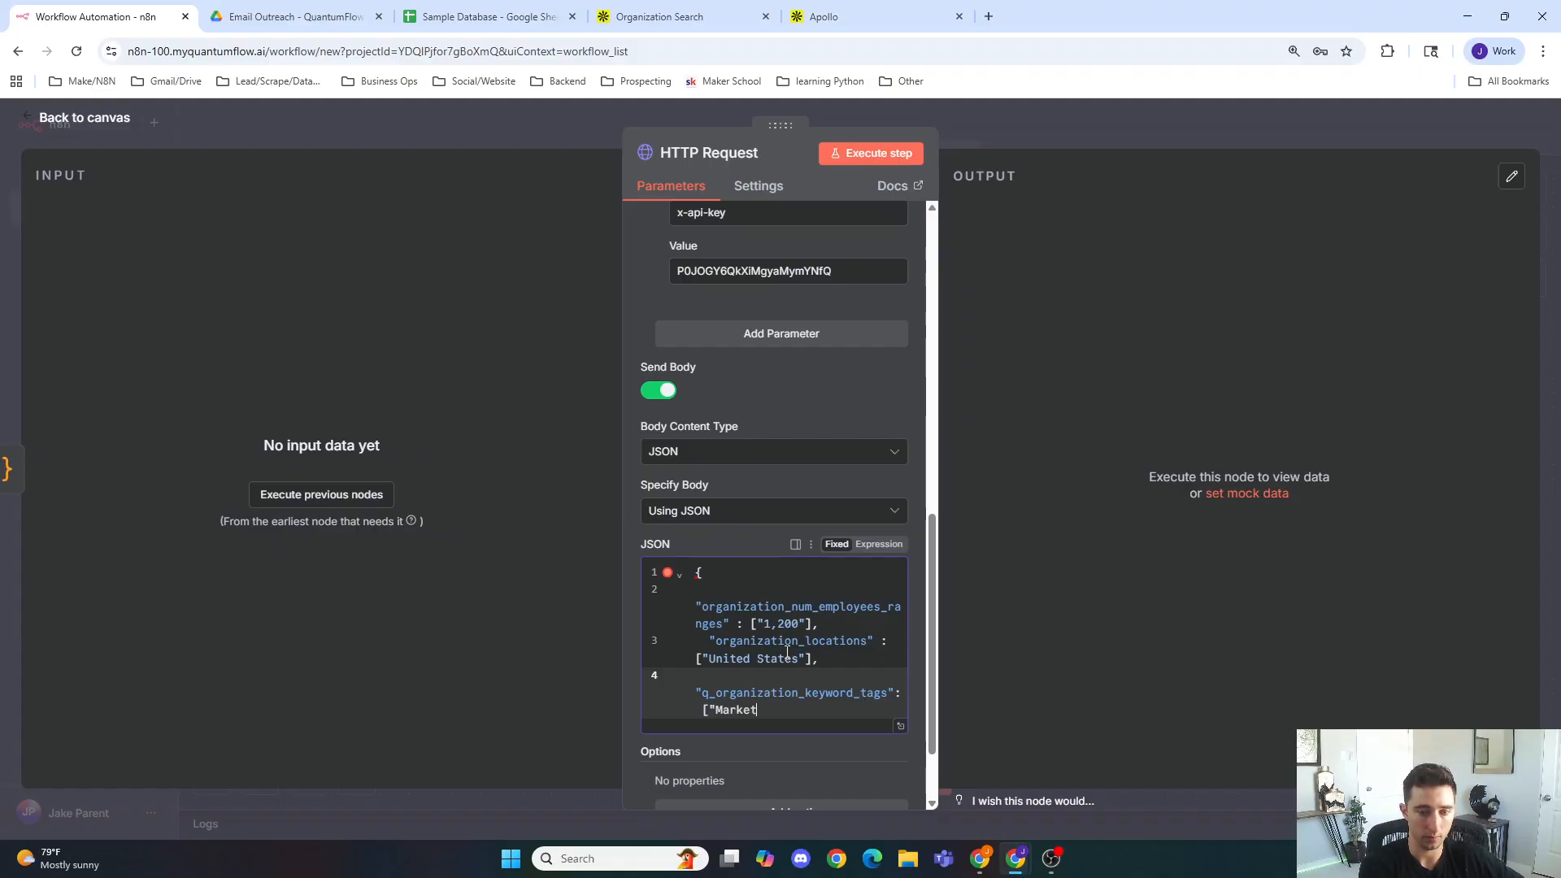
pyautogui.write('ing Agevn')
pyautogui.write('ncy"]')
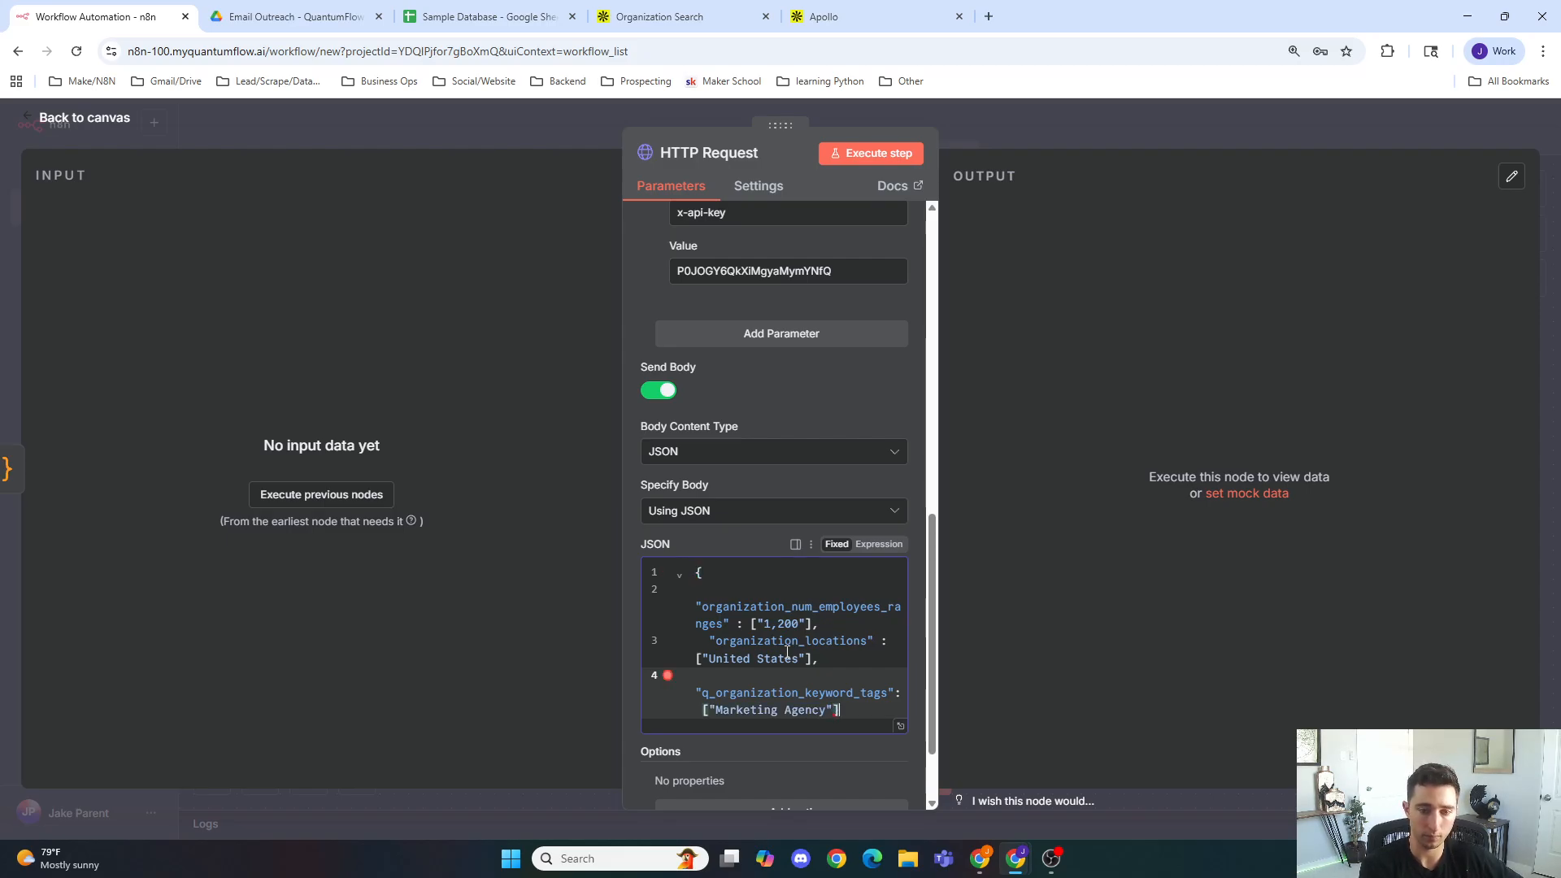
pyautogui.write(',')
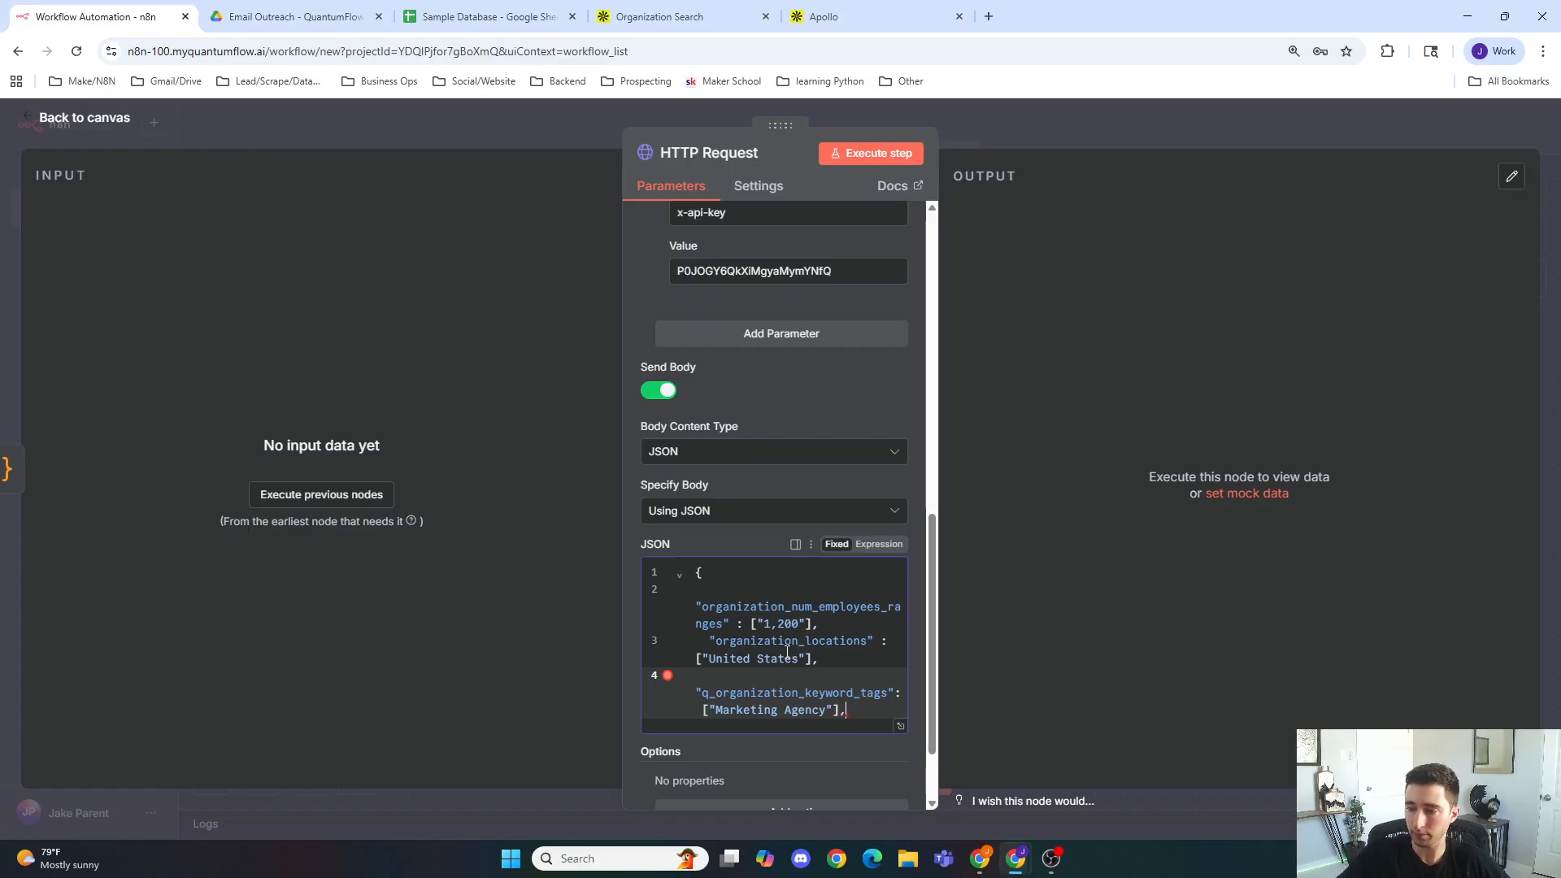
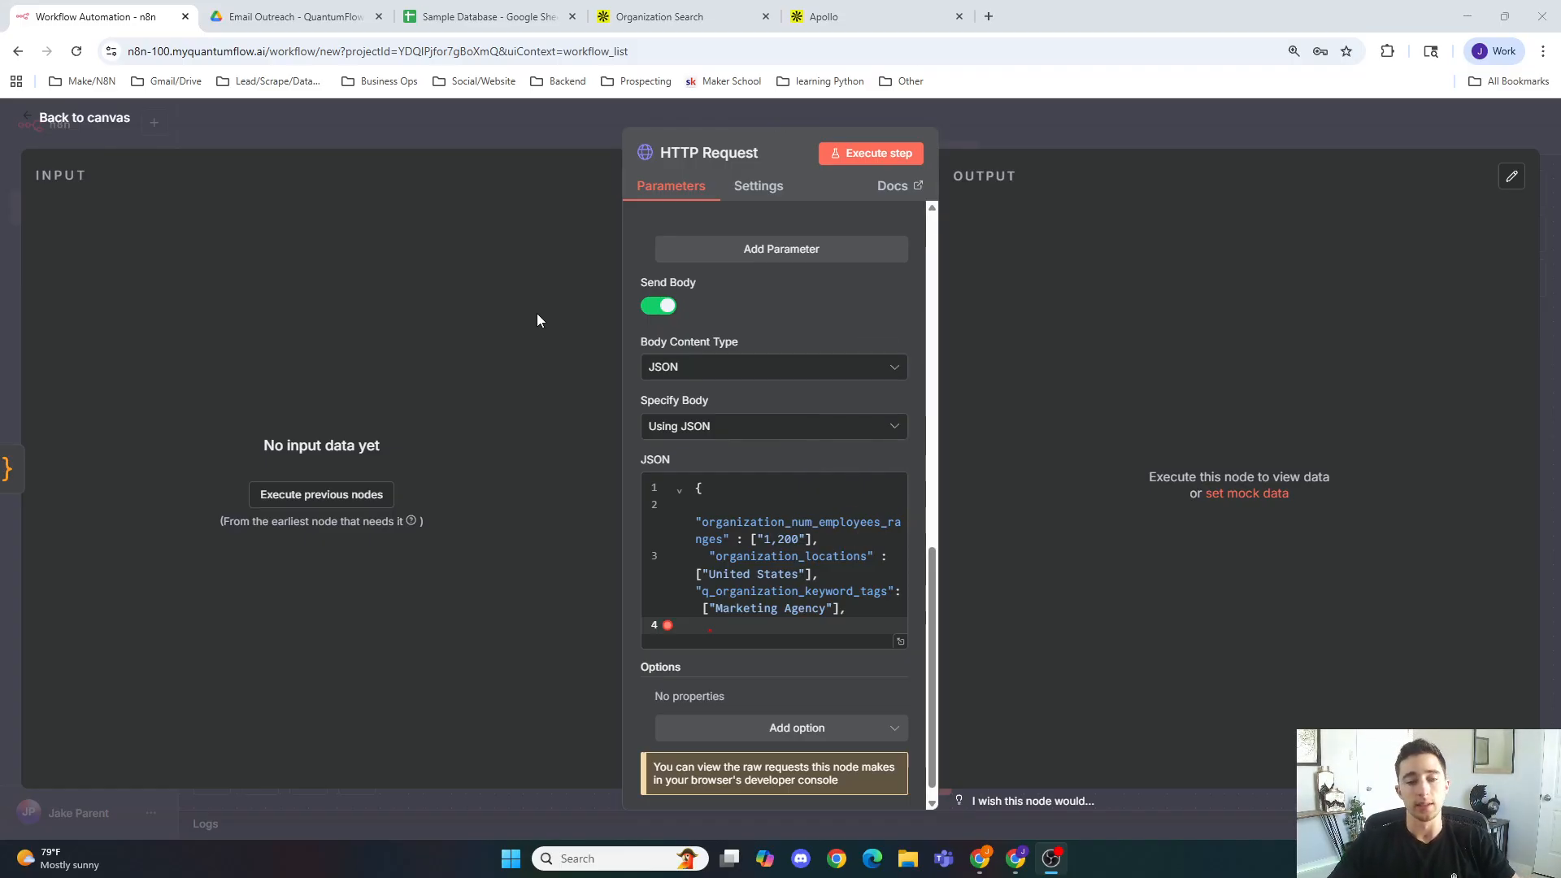
# Step: Find and copy the page parameter name in the Organization Search documentation
pyautogui.click(761, 639)
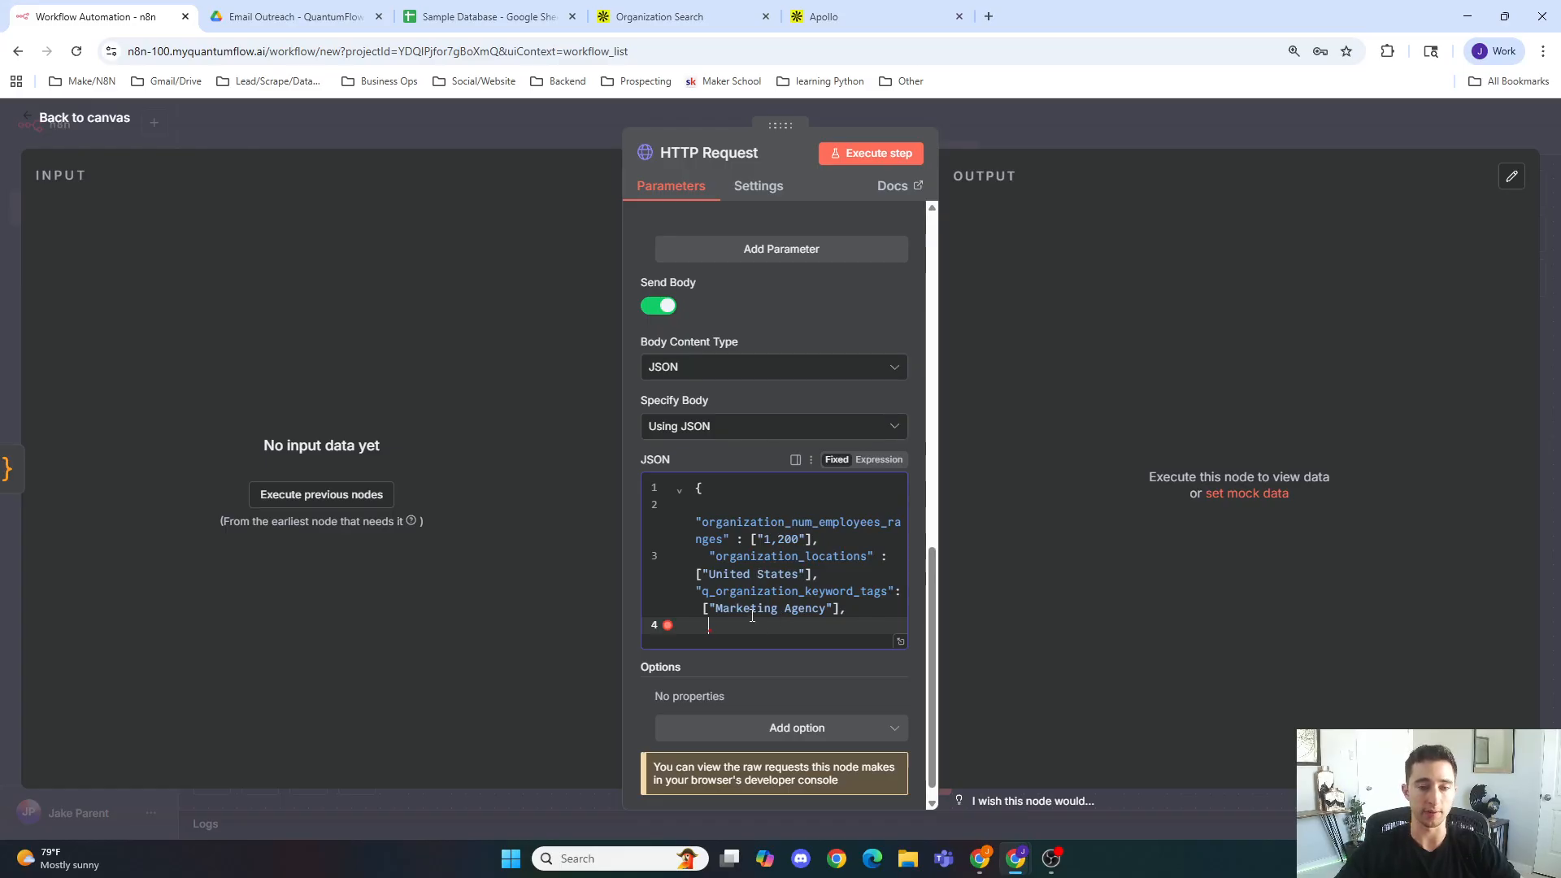
pyautogui.click(709, 15)
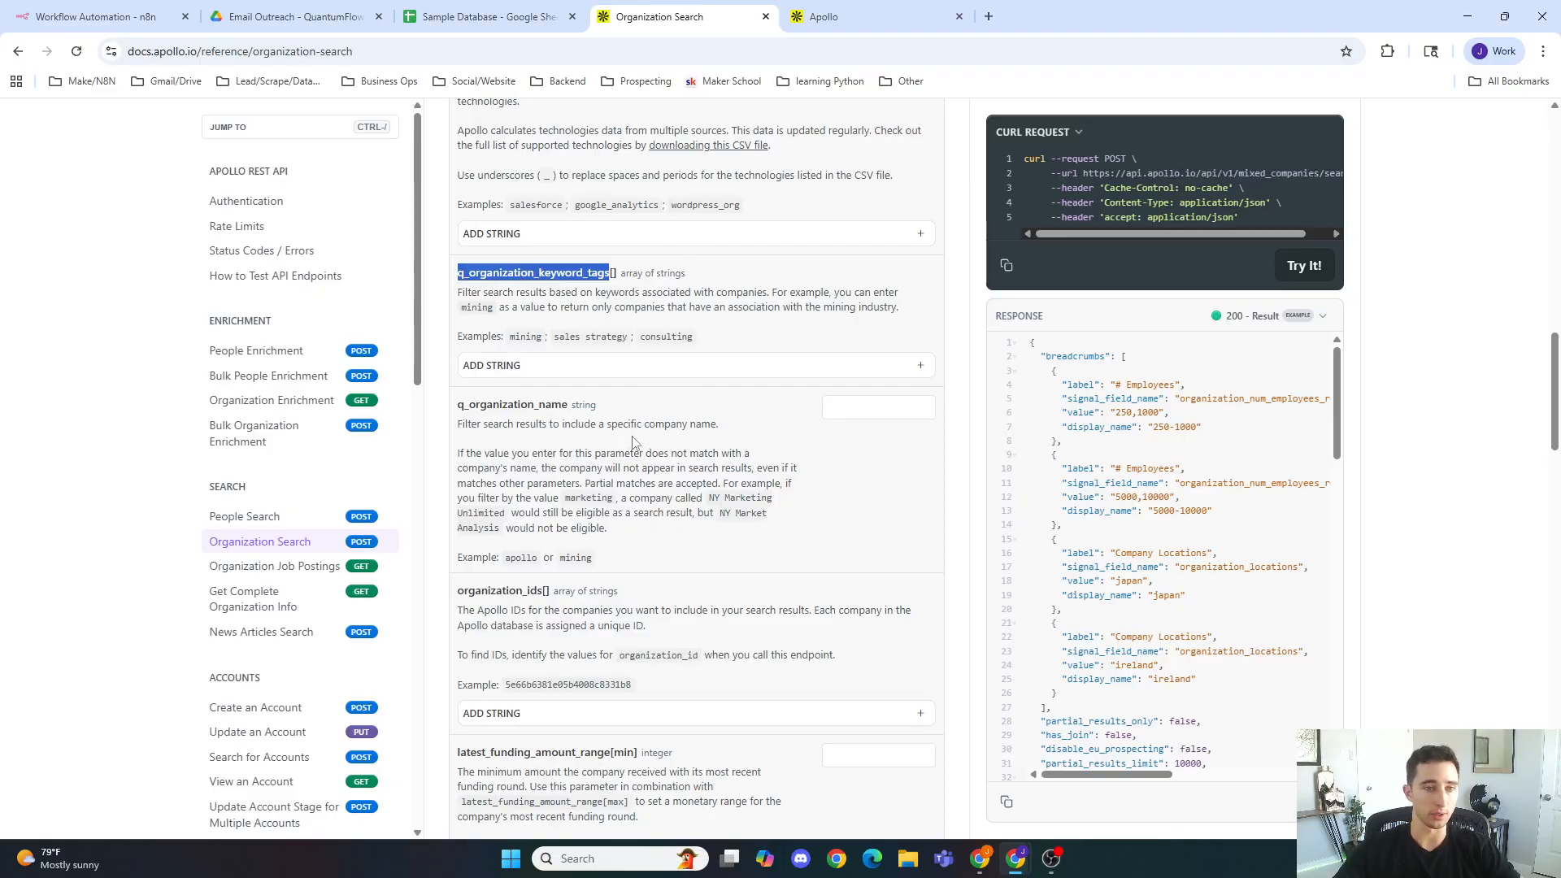
pyautogui.scroll(-15, 633, 442)
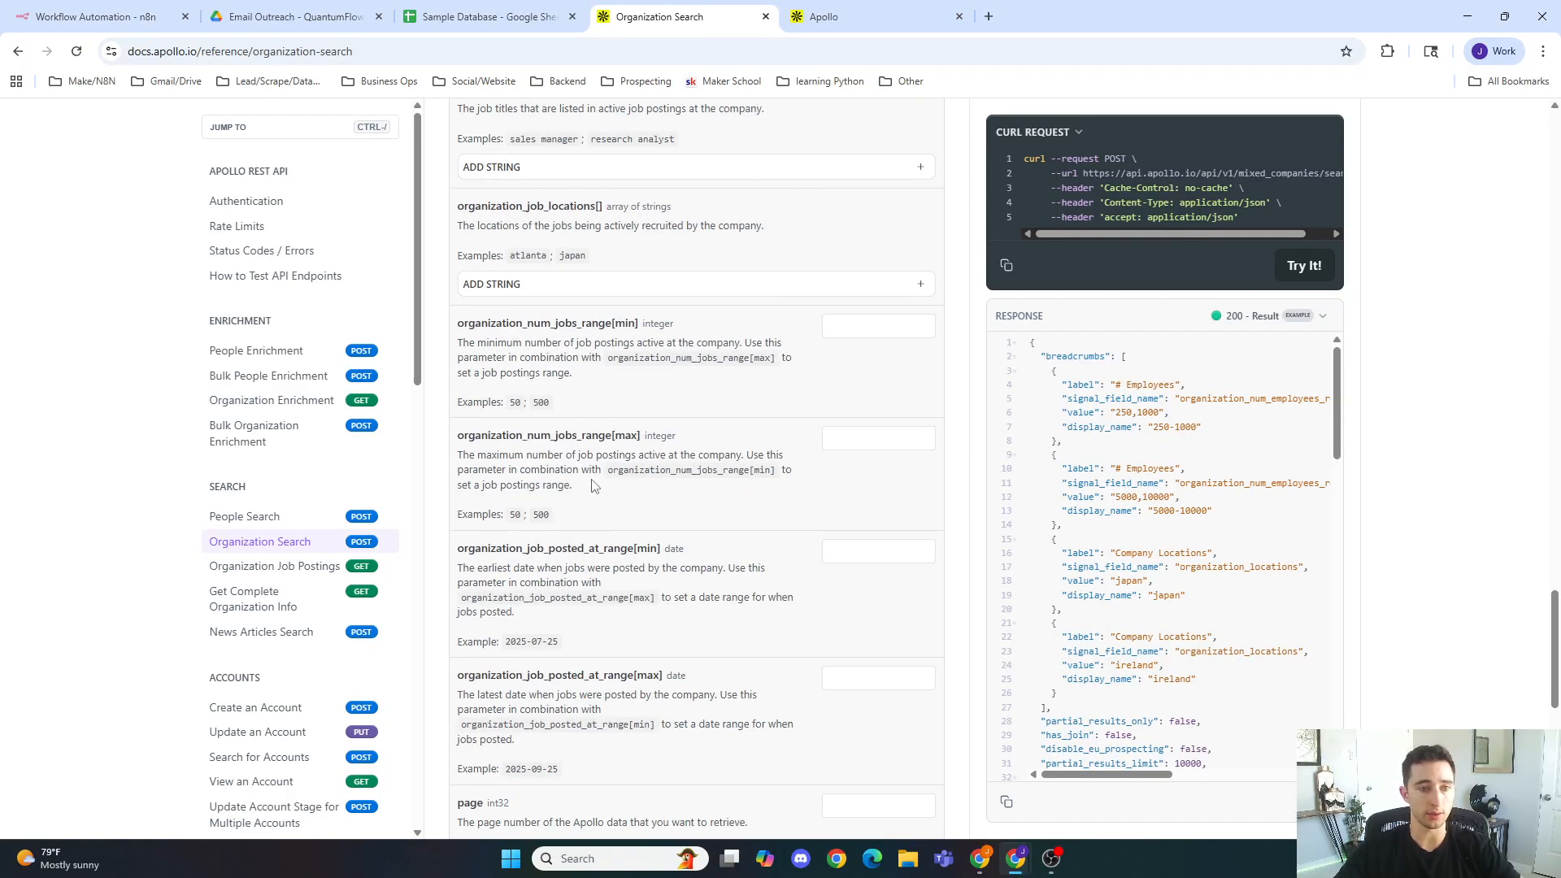
pyautogui.scroll(-7, 592, 480)
pyautogui.scroll(2, 553, 456)
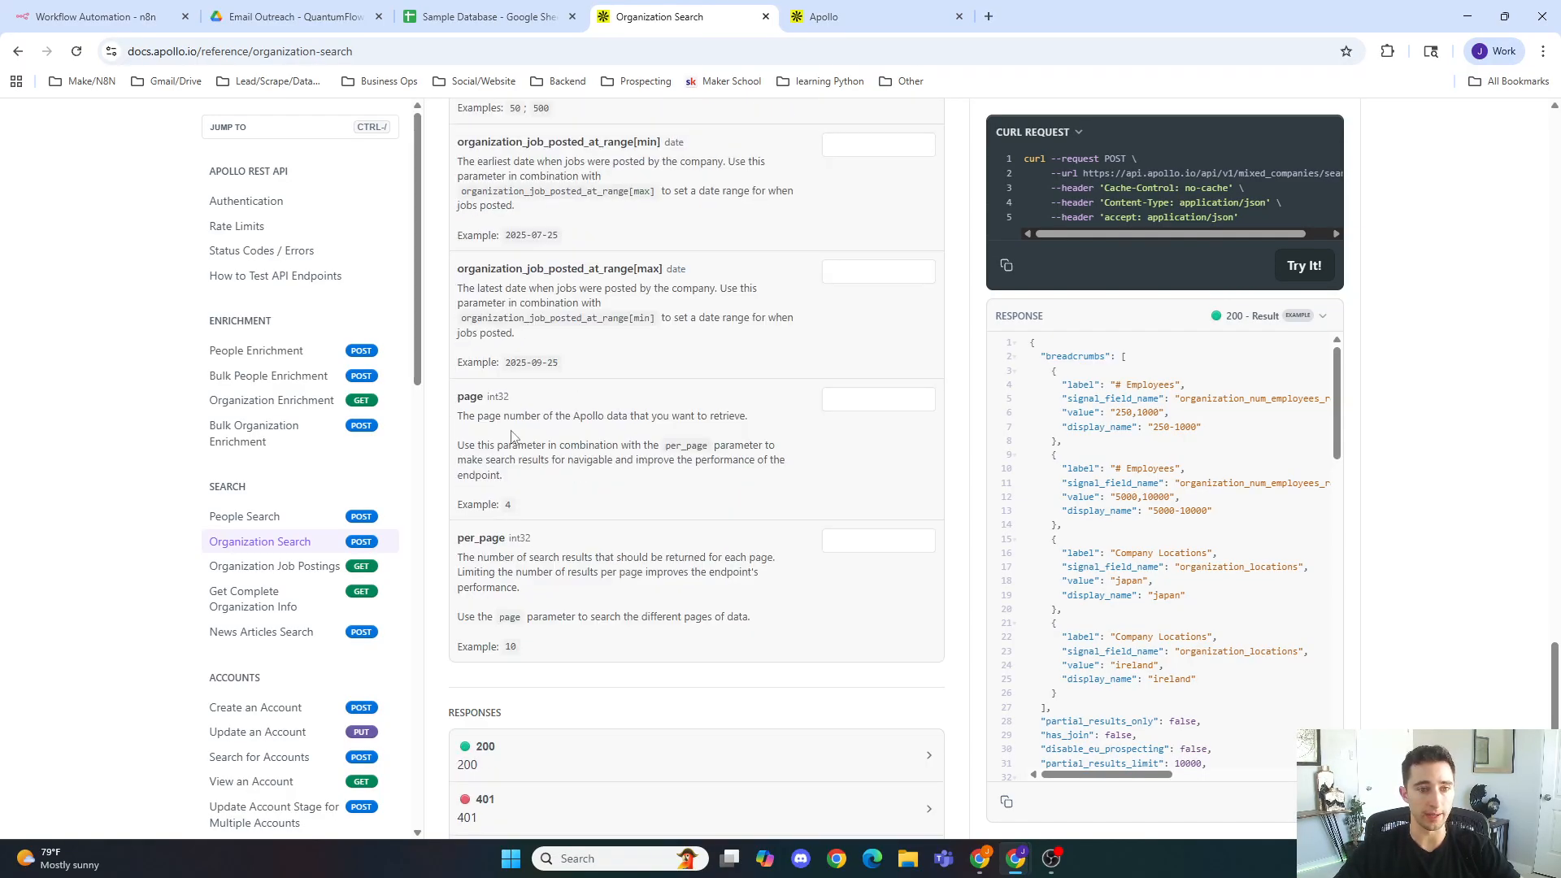
pyautogui.doubleClick(463, 398)
pyautogui.hotkey('ctrl', 'c')
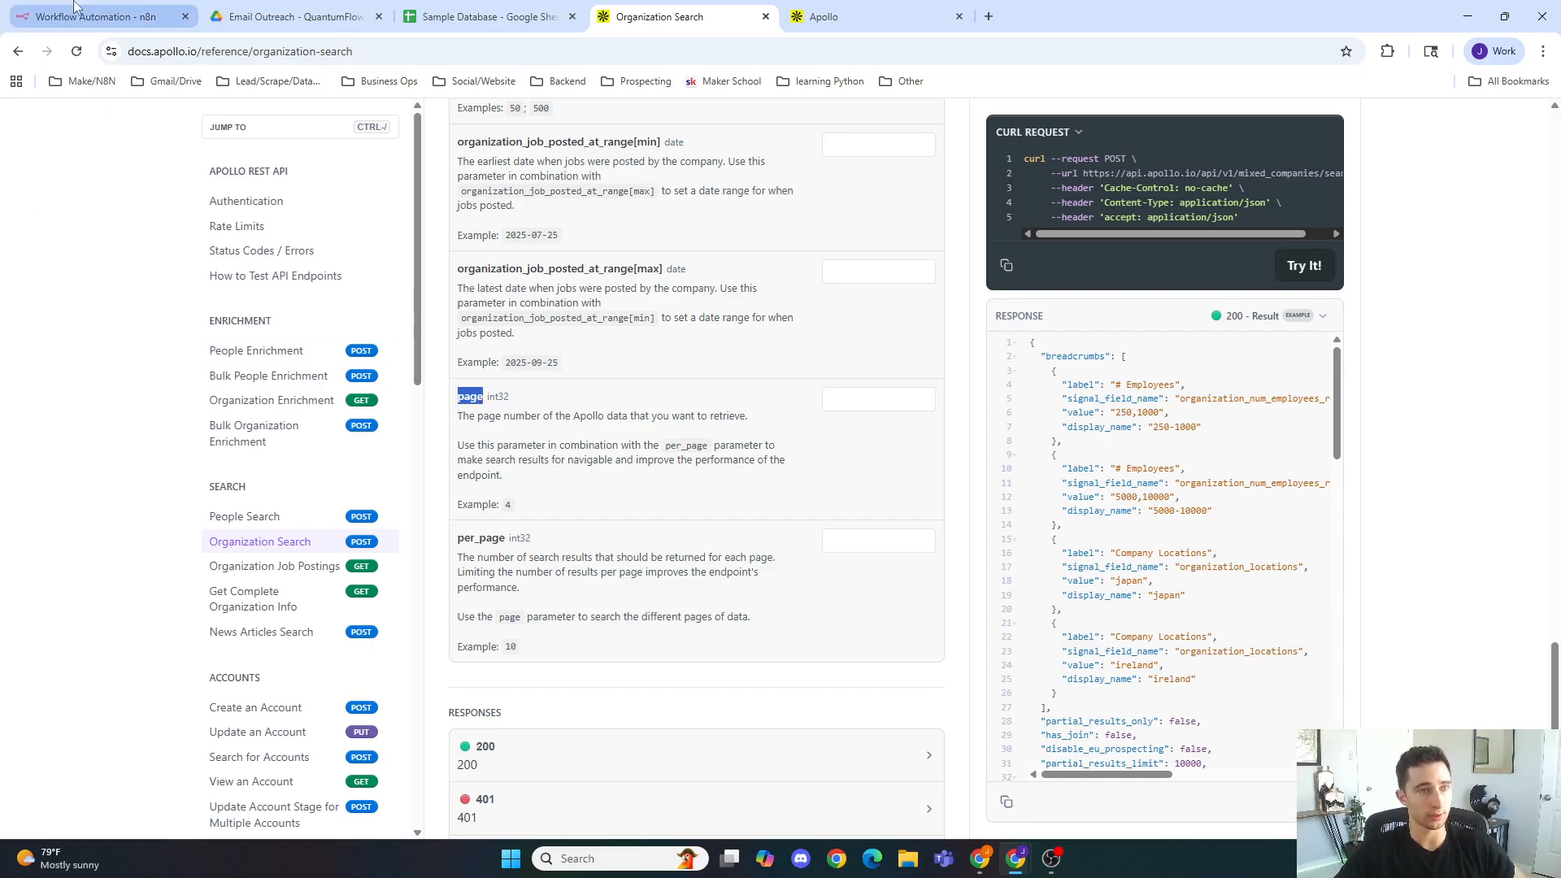
pyautogui.click(77, 13)
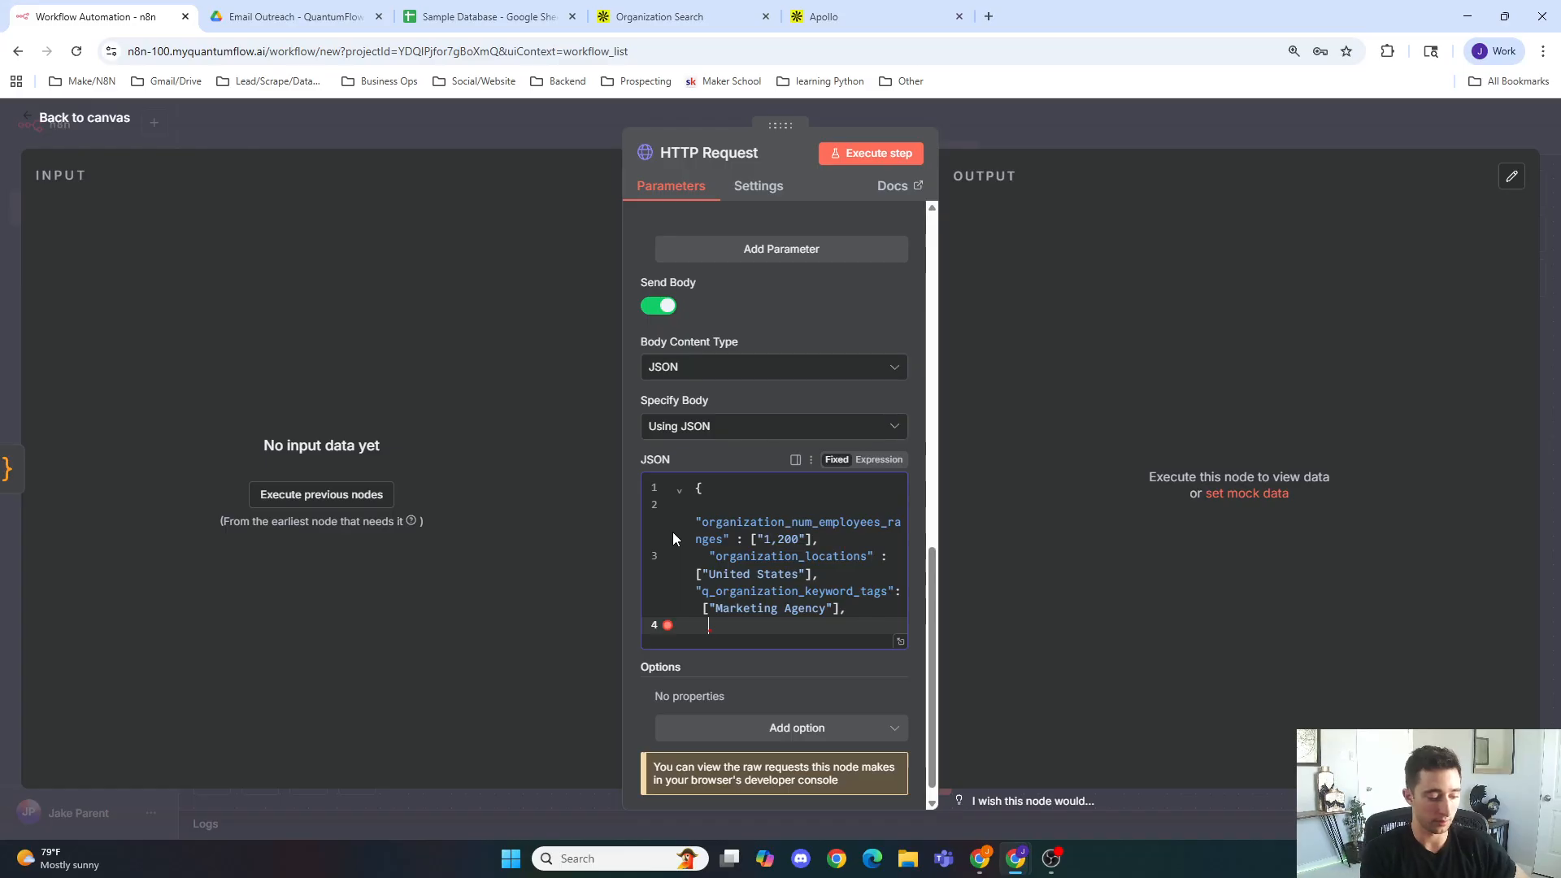
# Step: Add "page" with value 1 to the HTTP Request JSON body, followed by a comma and a new line
pyautogui.write('"')
pyautogui.hotkey('ctrl', 'v')
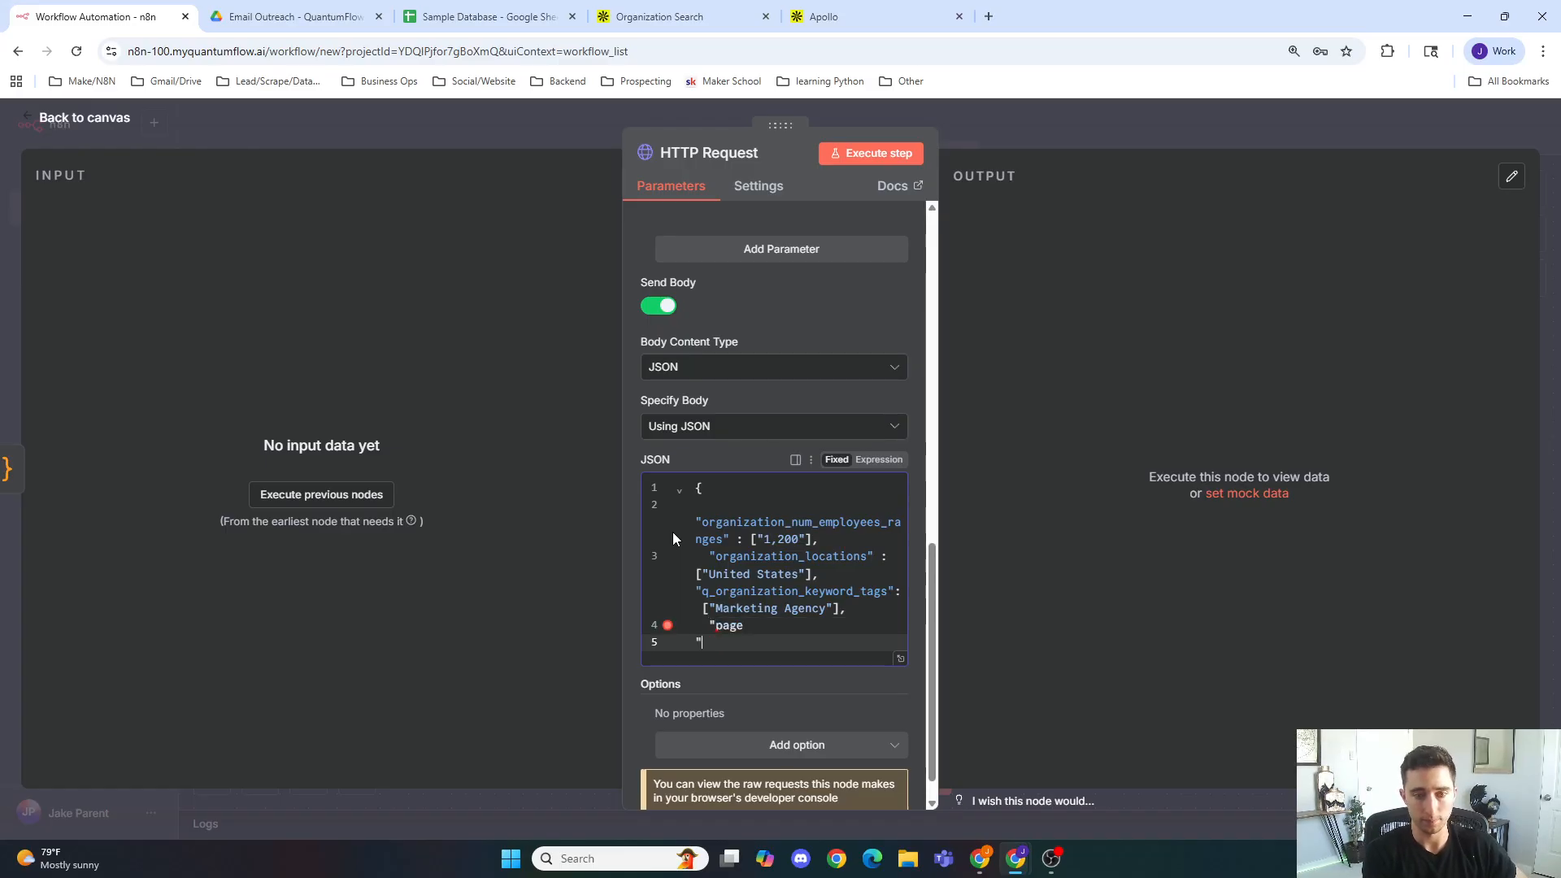
pyautogui.write('"')
pyautogui.write(' : ')
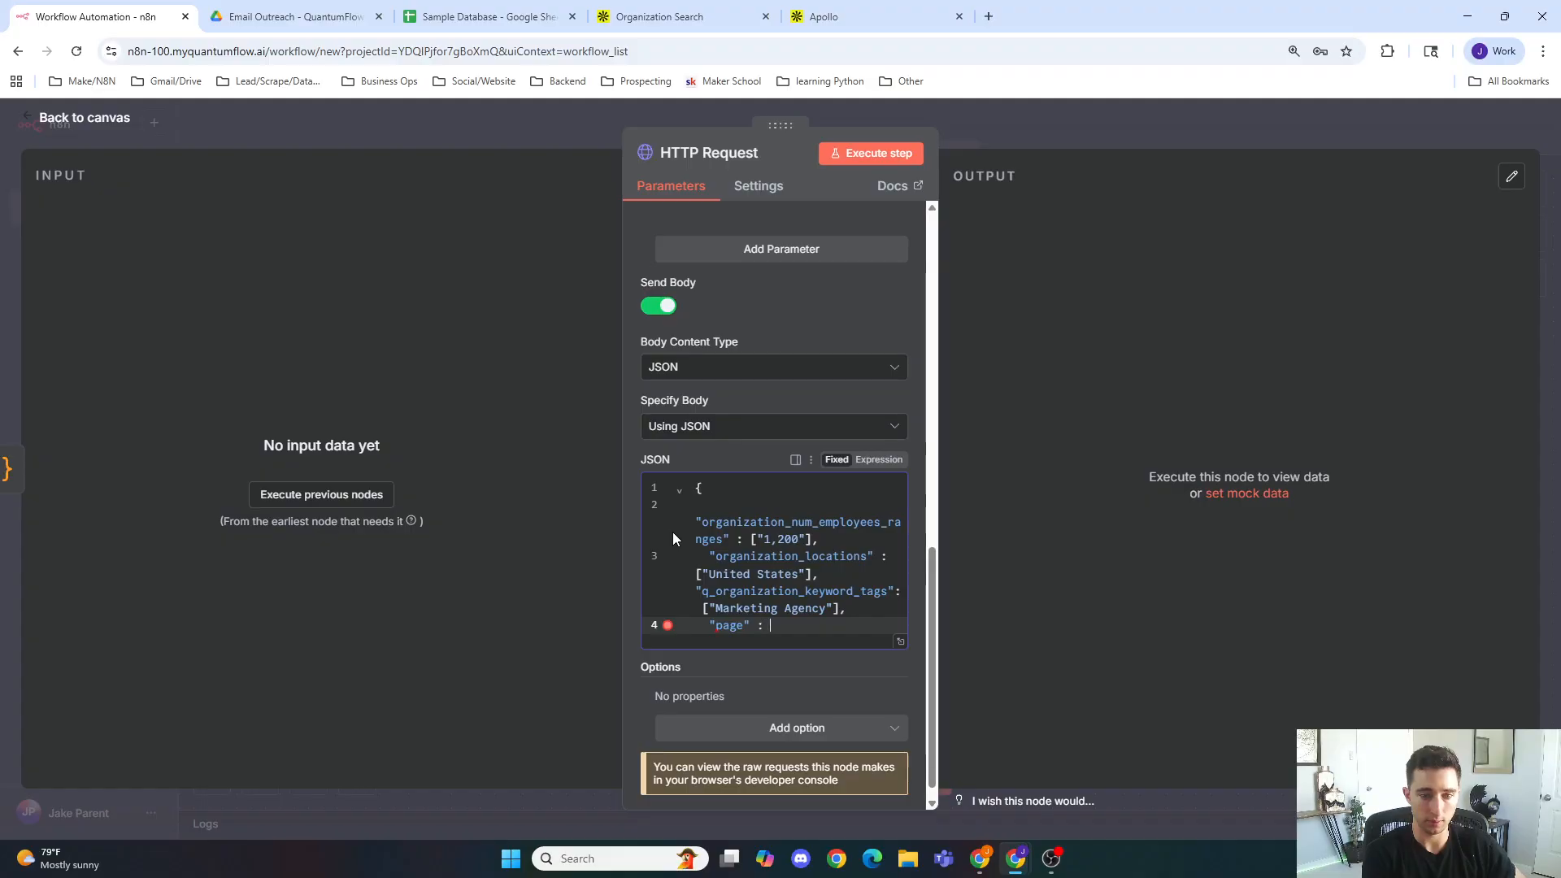
pyautogui.write('[1')
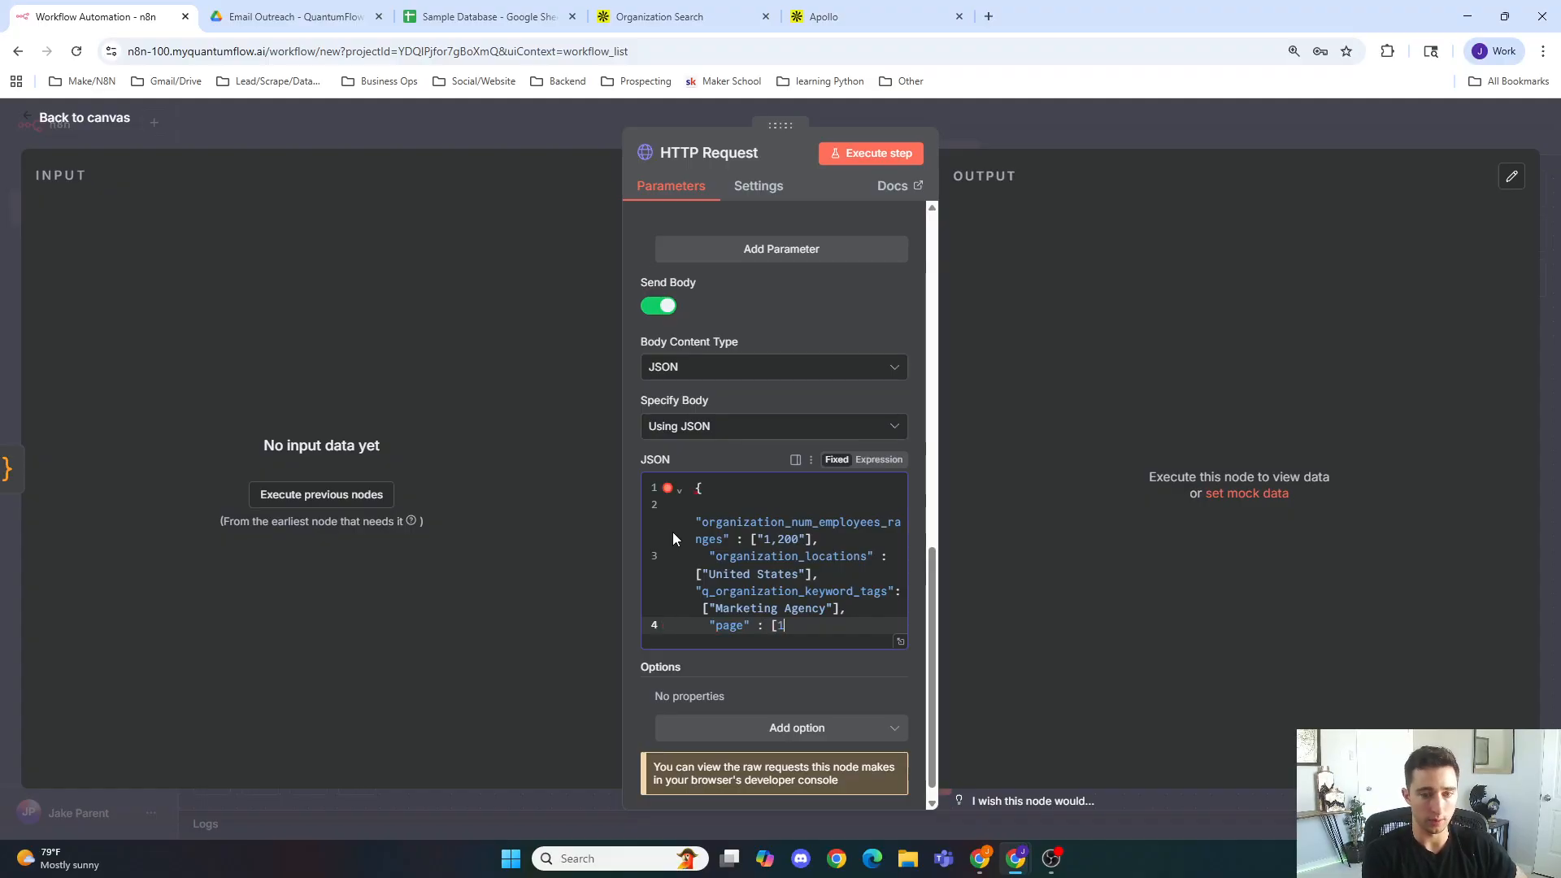
pyautogui.write(']')
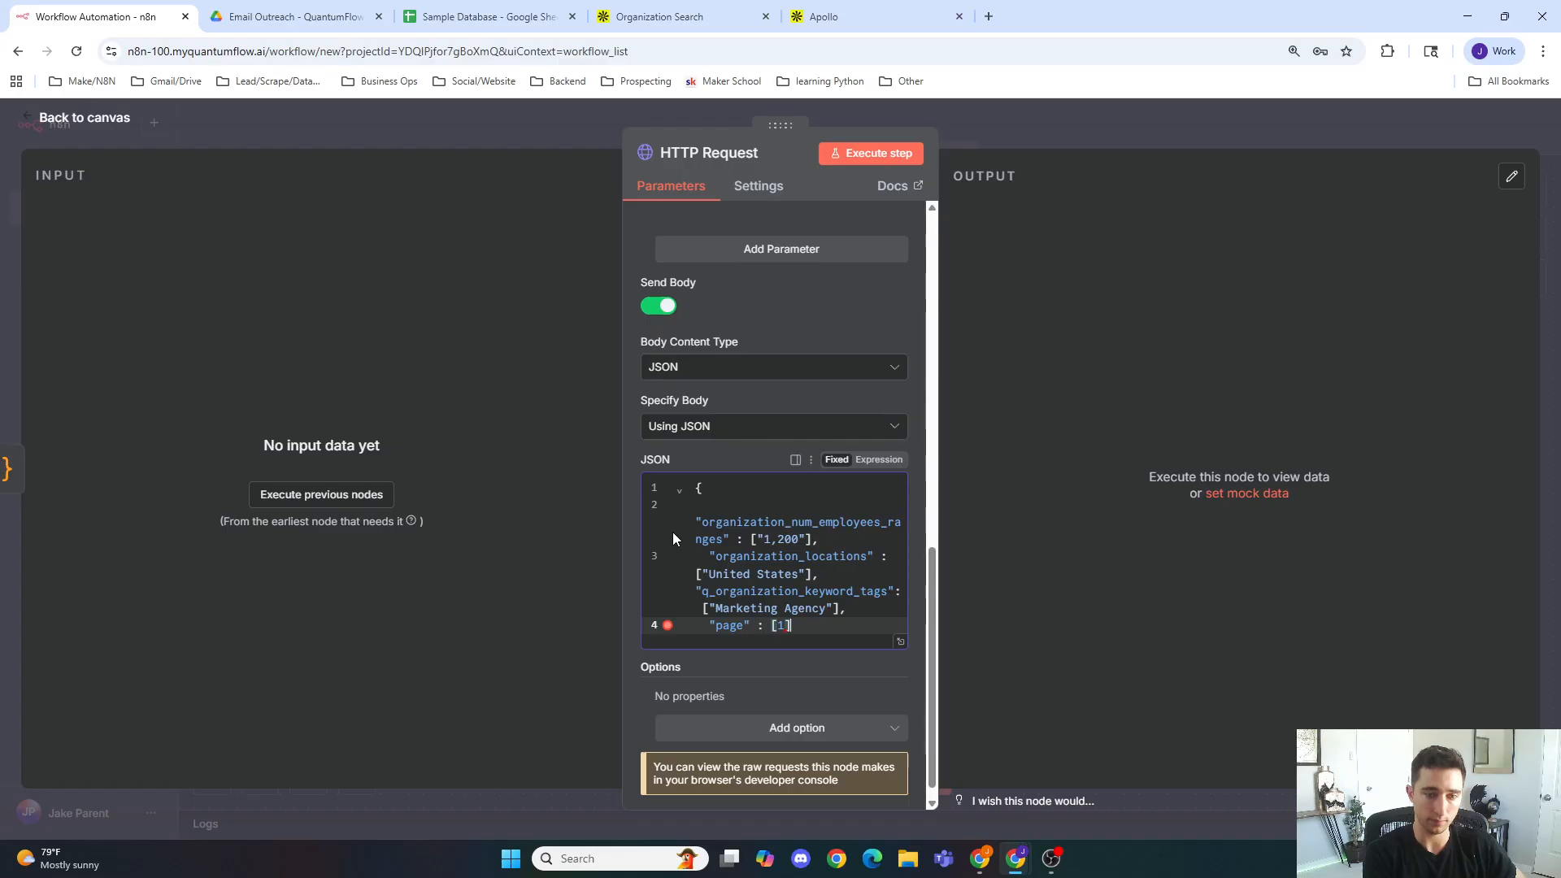
pyautogui.press('Return')
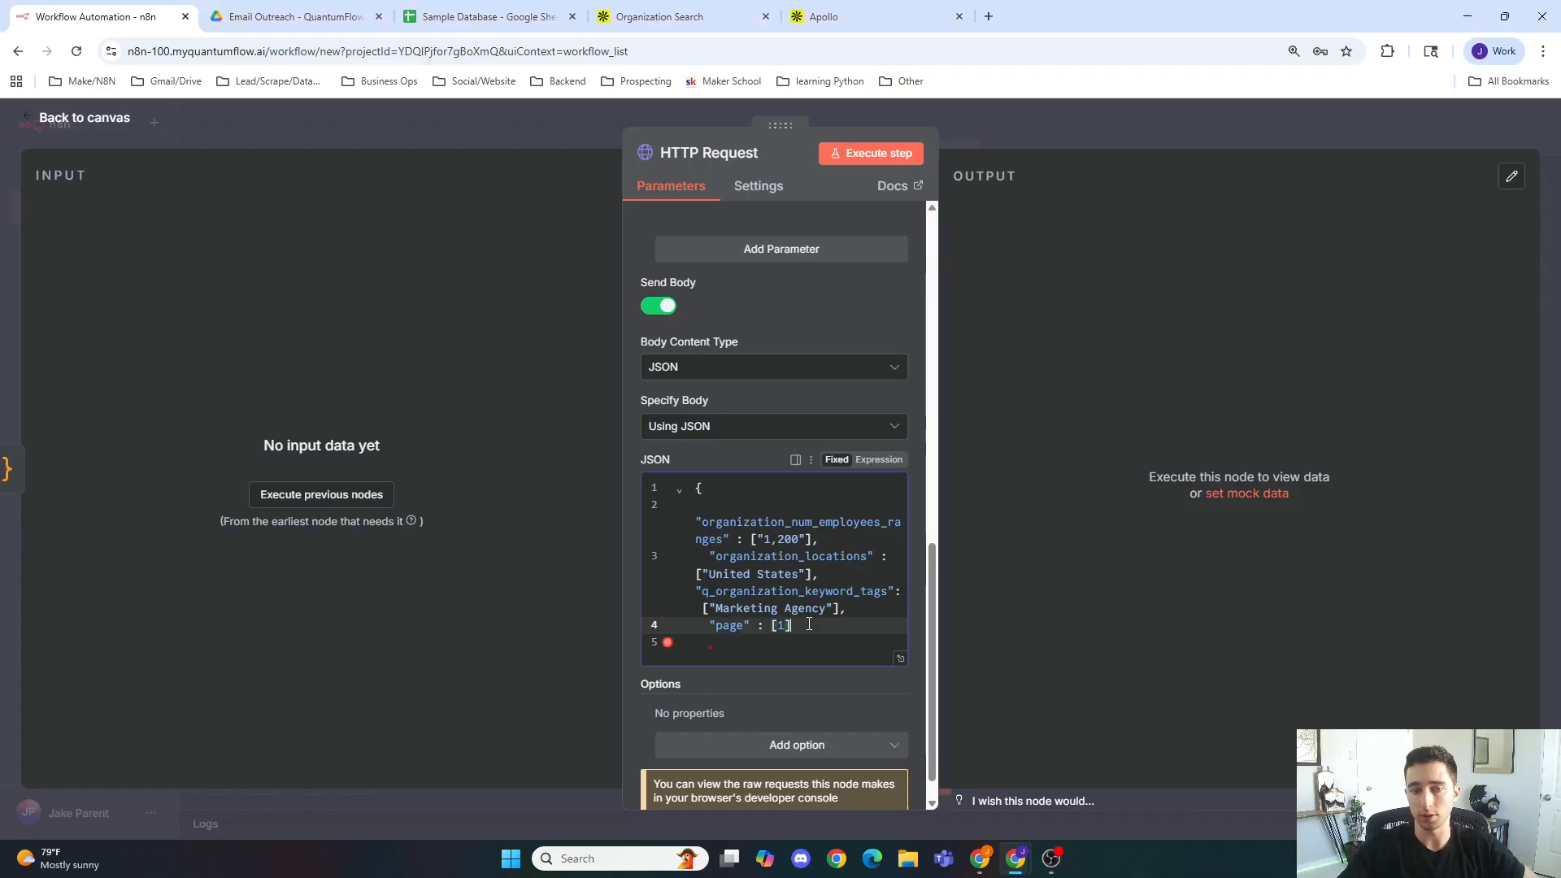
pyautogui.press('Up')
pyautogui.press('BackSpace')
pyautogui.press('BackSpace')
pyautogui.press('BackSpace')
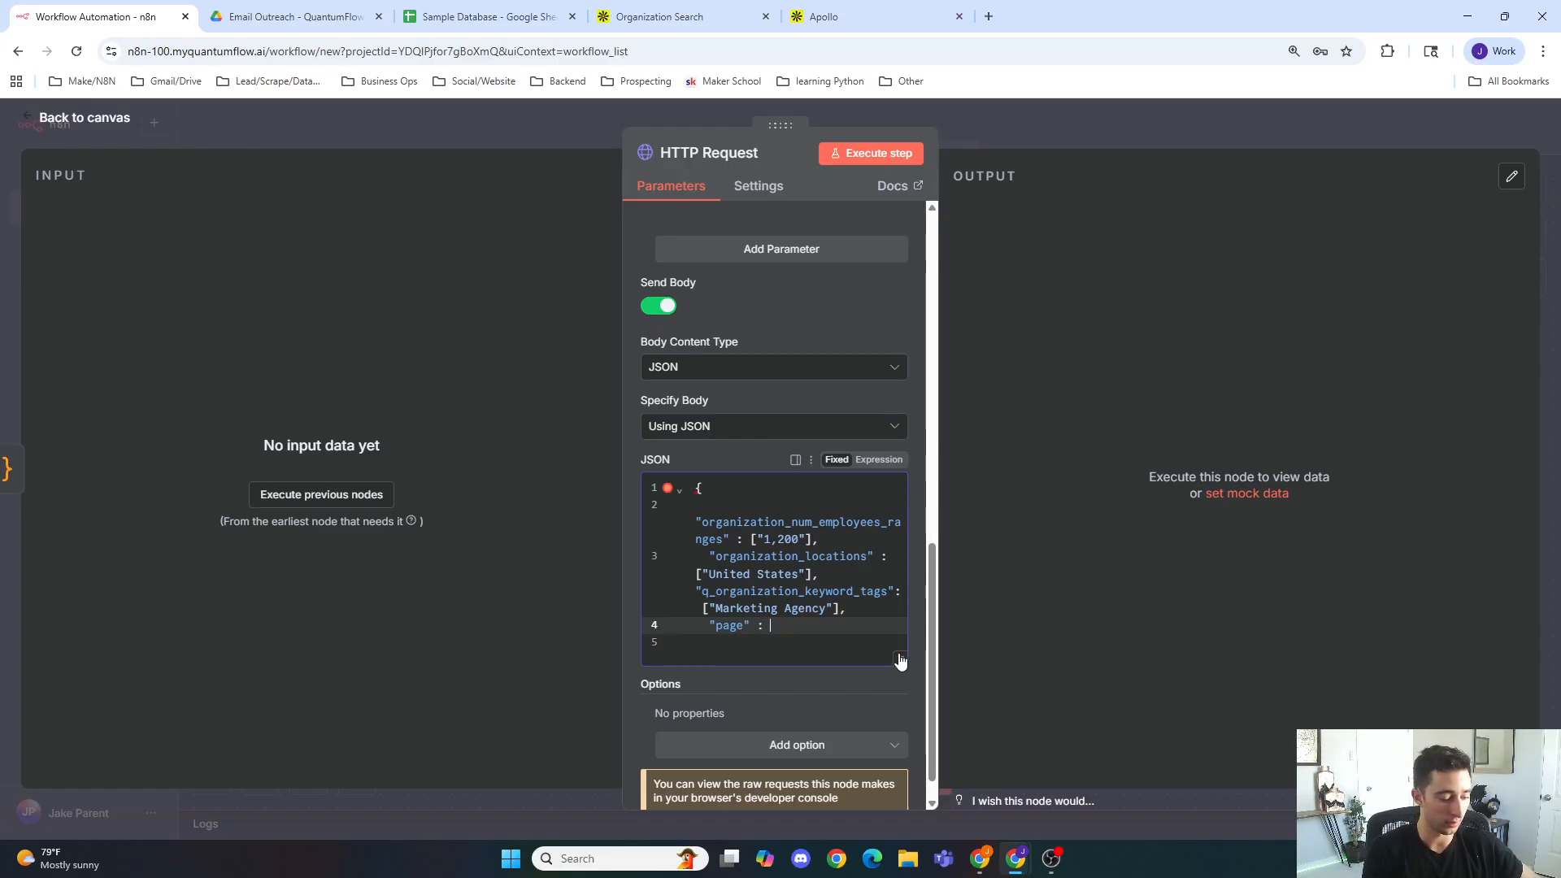
pyautogui.write('1,')
pyautogui.press('Return')
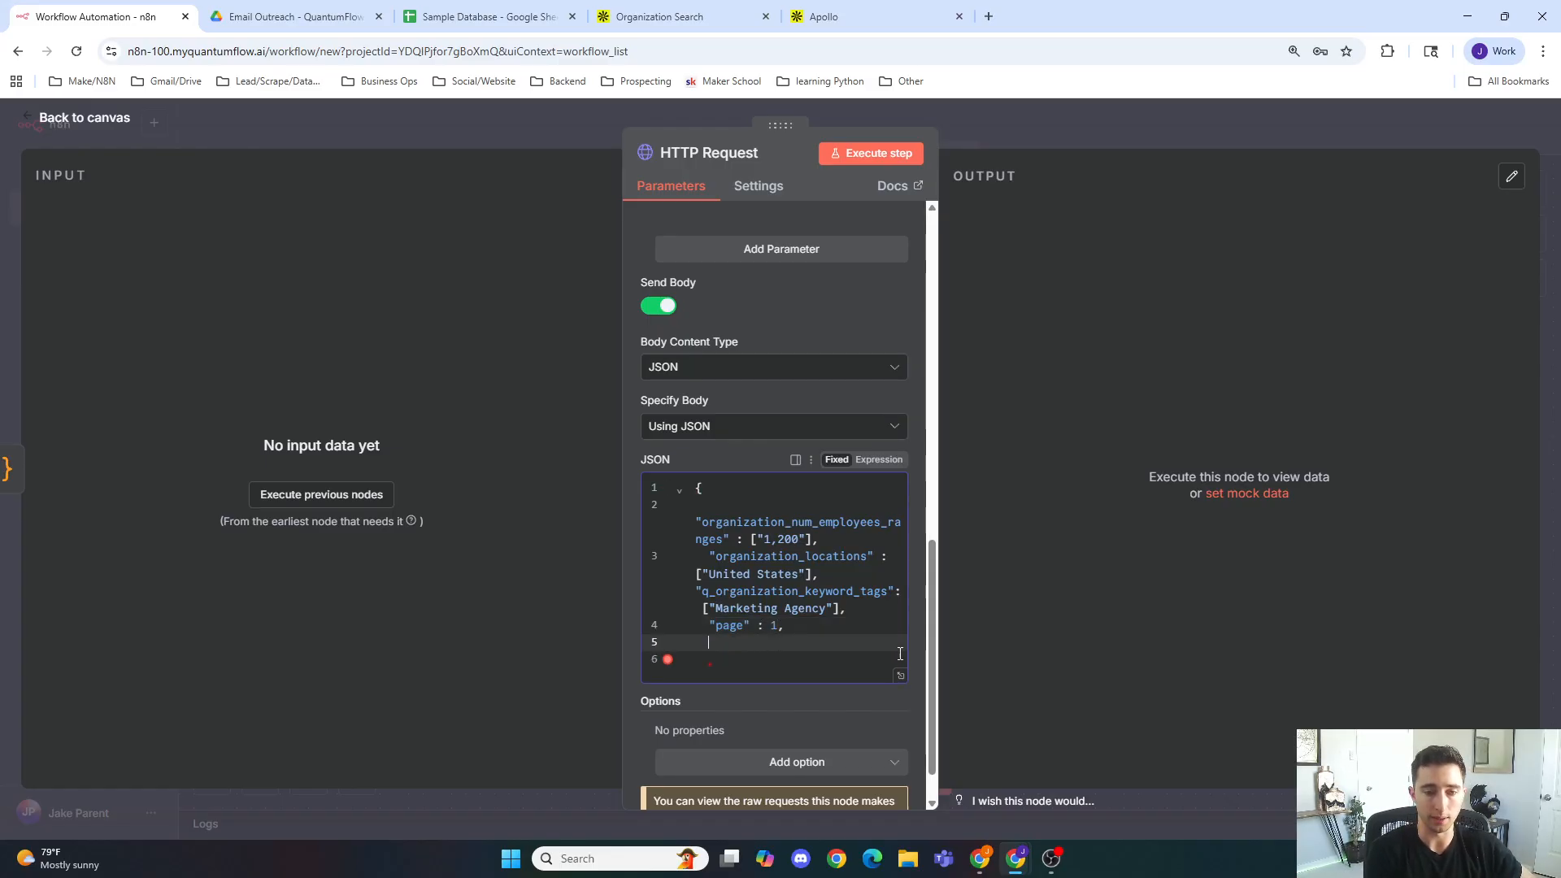
# Step: Add "per_page" with value 50 to the JSON body and close the object with a brace
pyautogui.write('"')
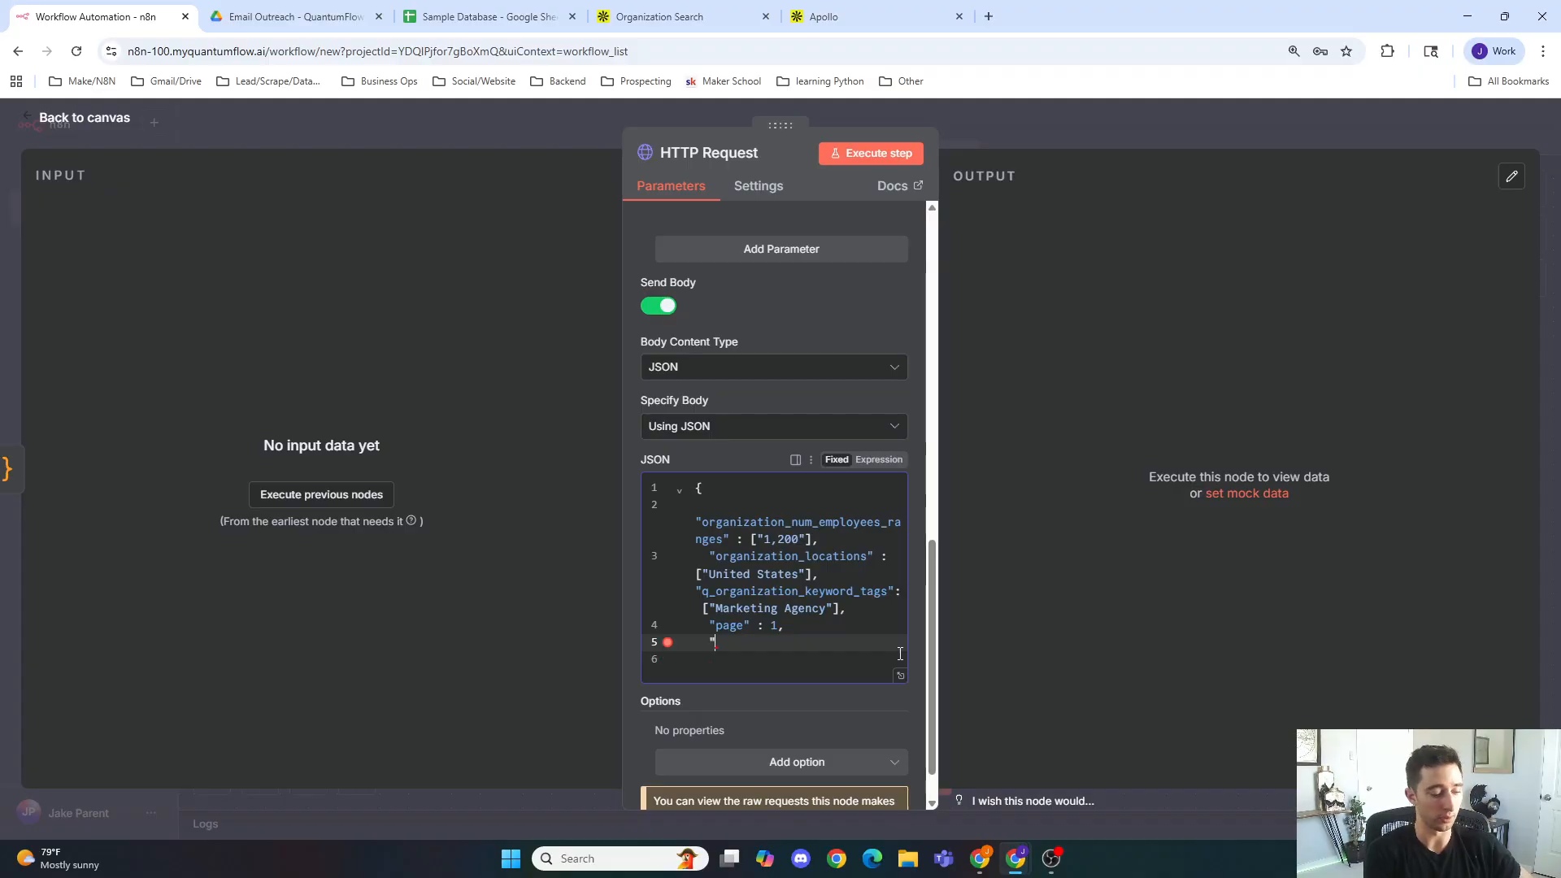
pyautogui.write('per_page')
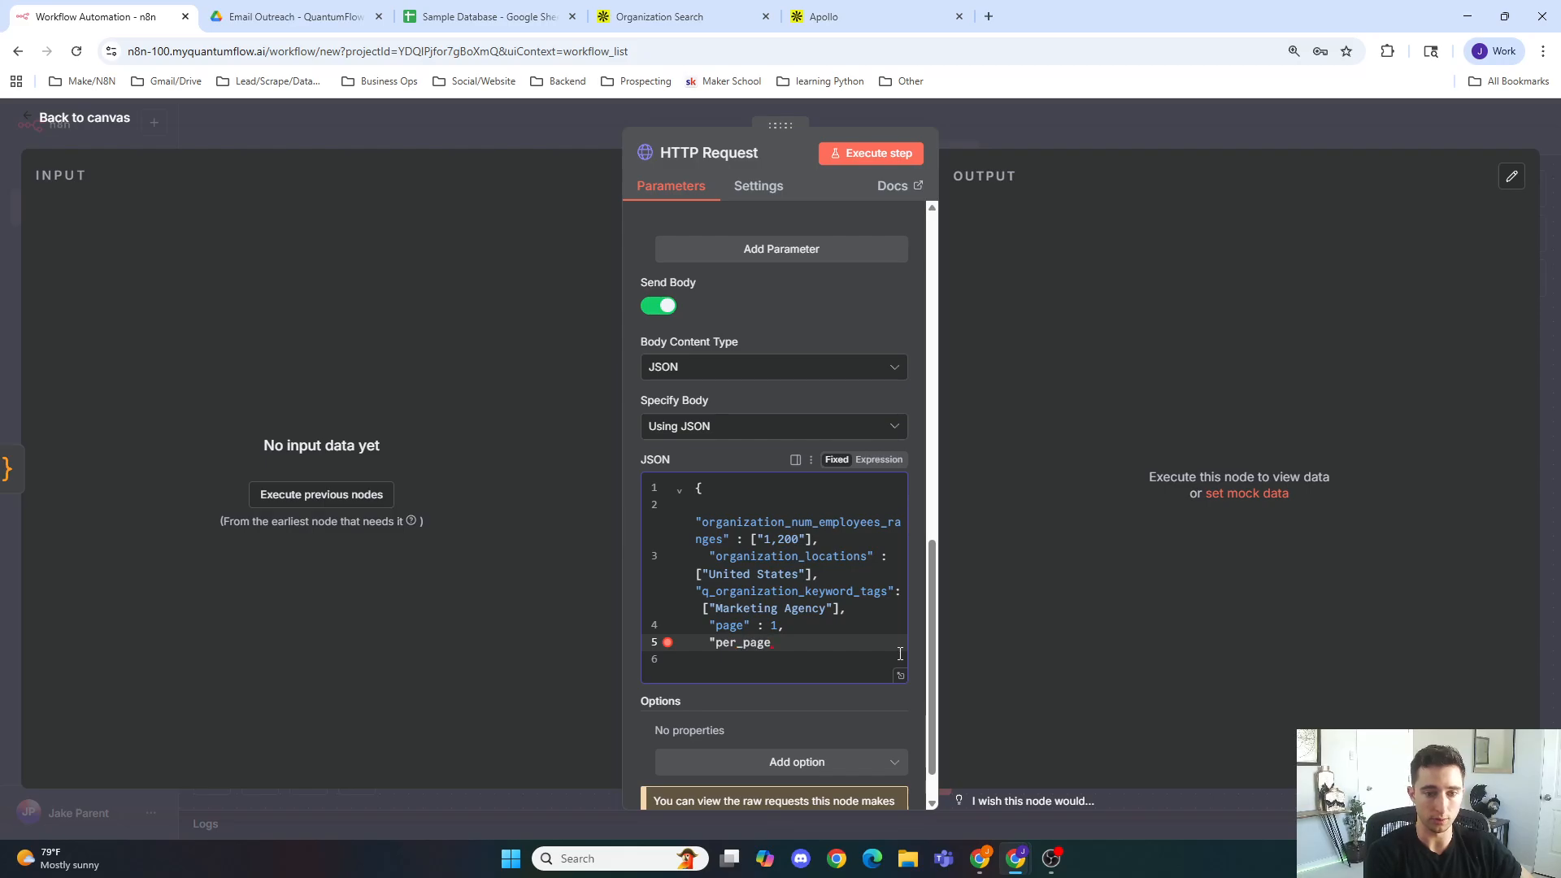
pyautogui.write('" : 5')
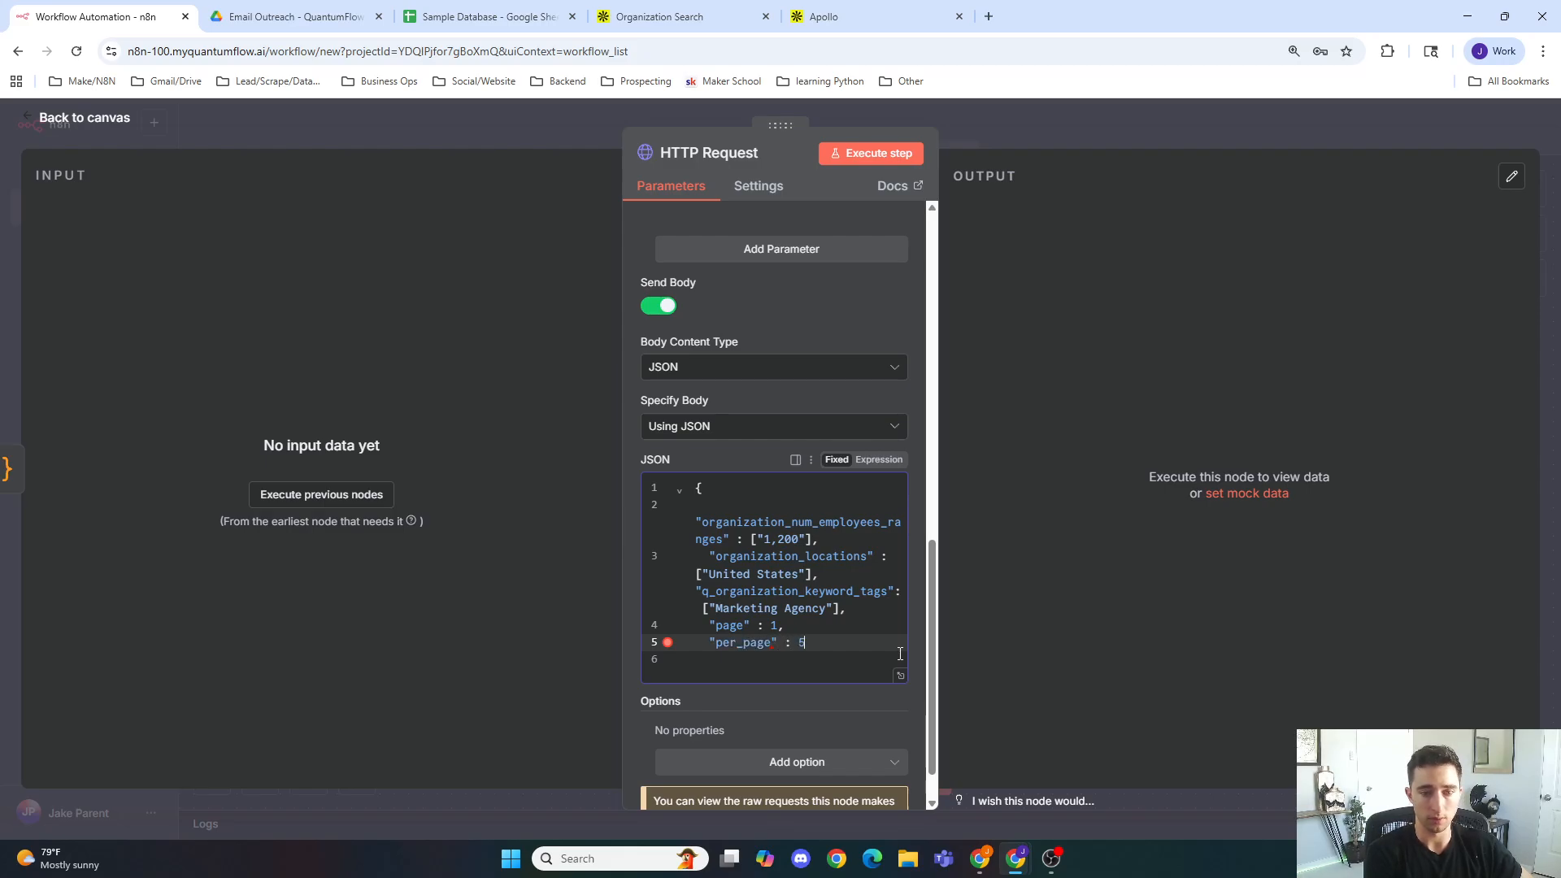
pyautogui.write('0')
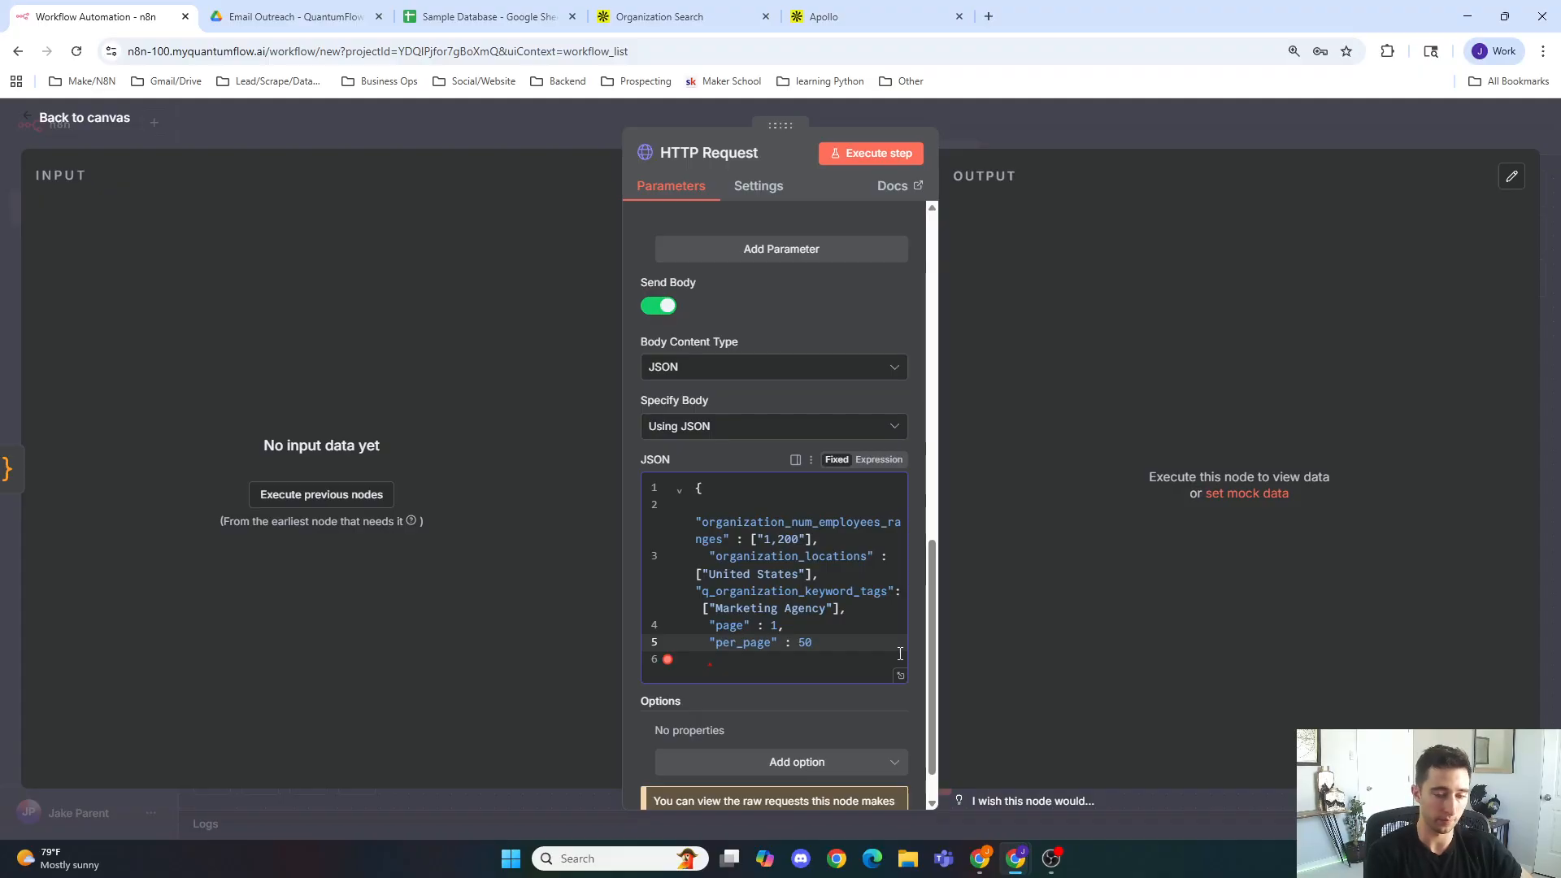
pyautogui.write('}')
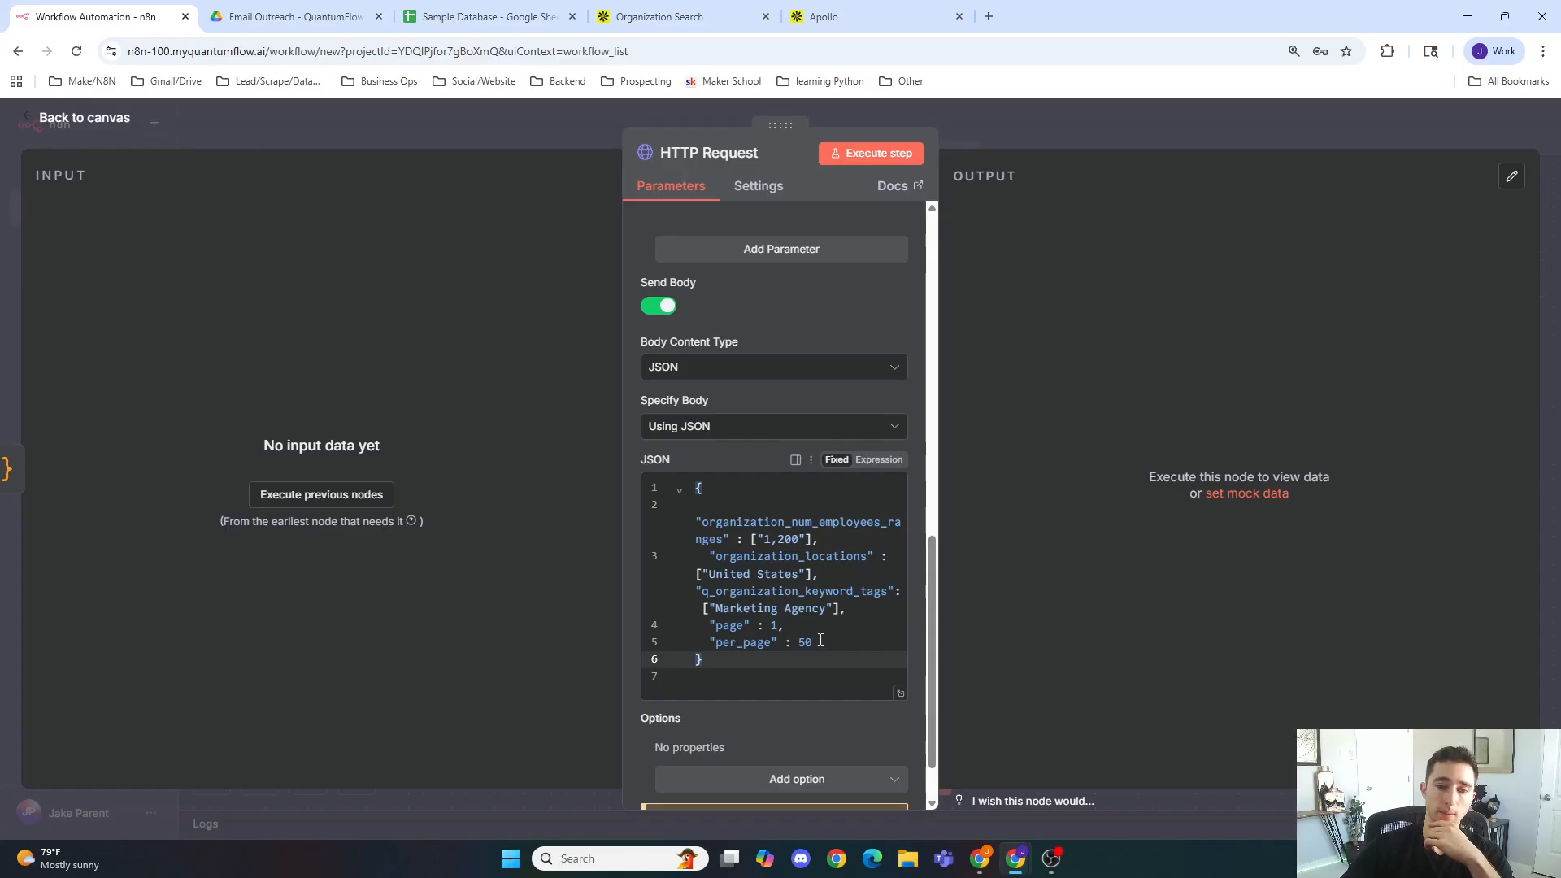
pyautogui.click(796, 643)
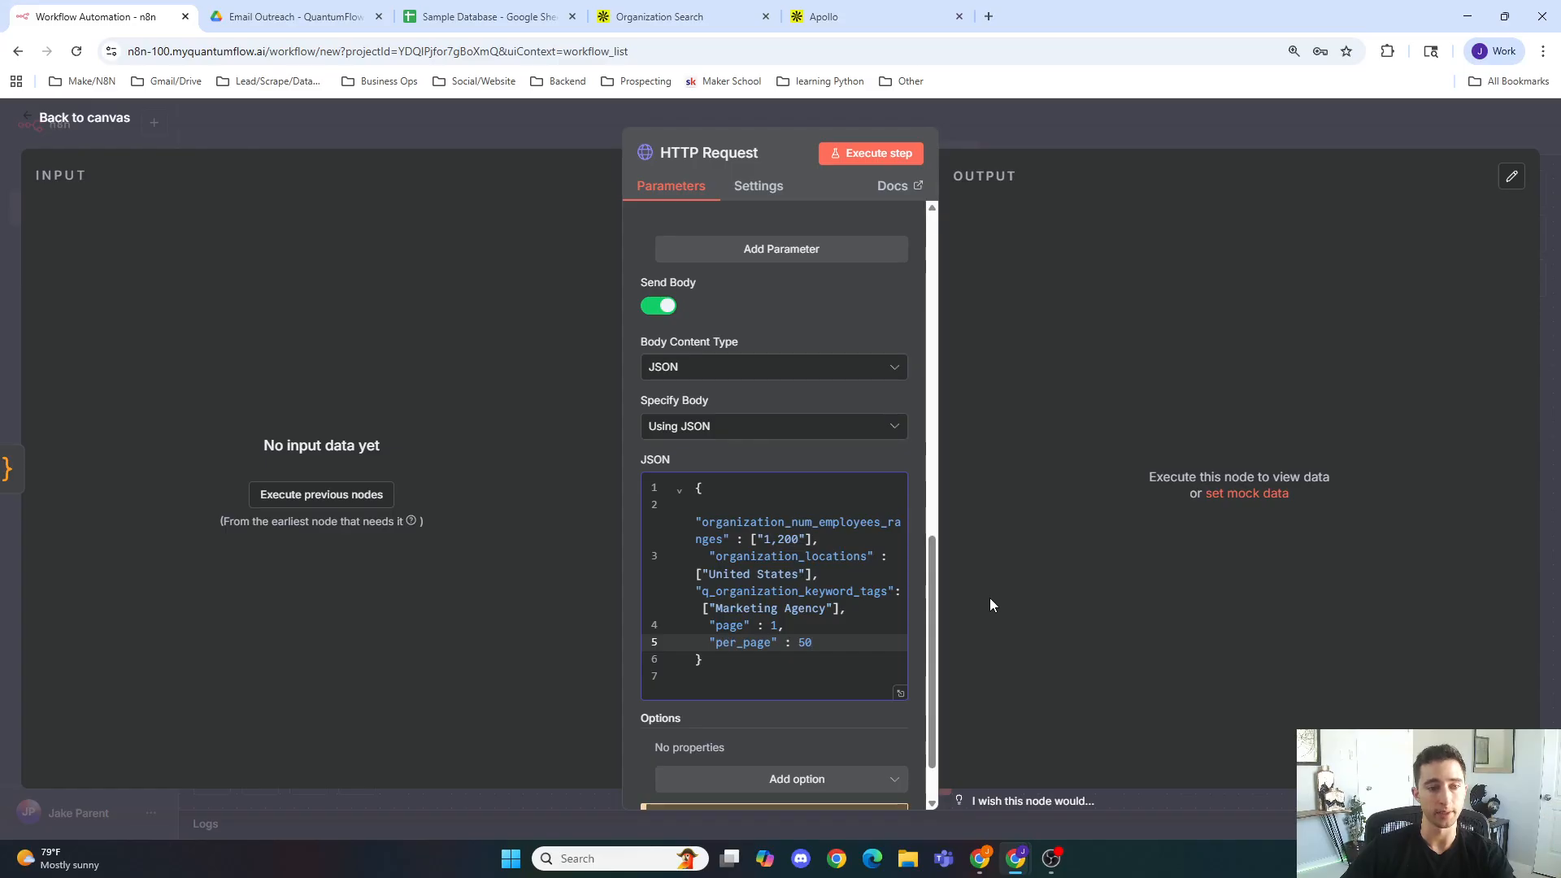
# Step: Return to the canvas and remove the connection between the Indexing and HTTP Request nodes
pyautogui.click(874, 165)
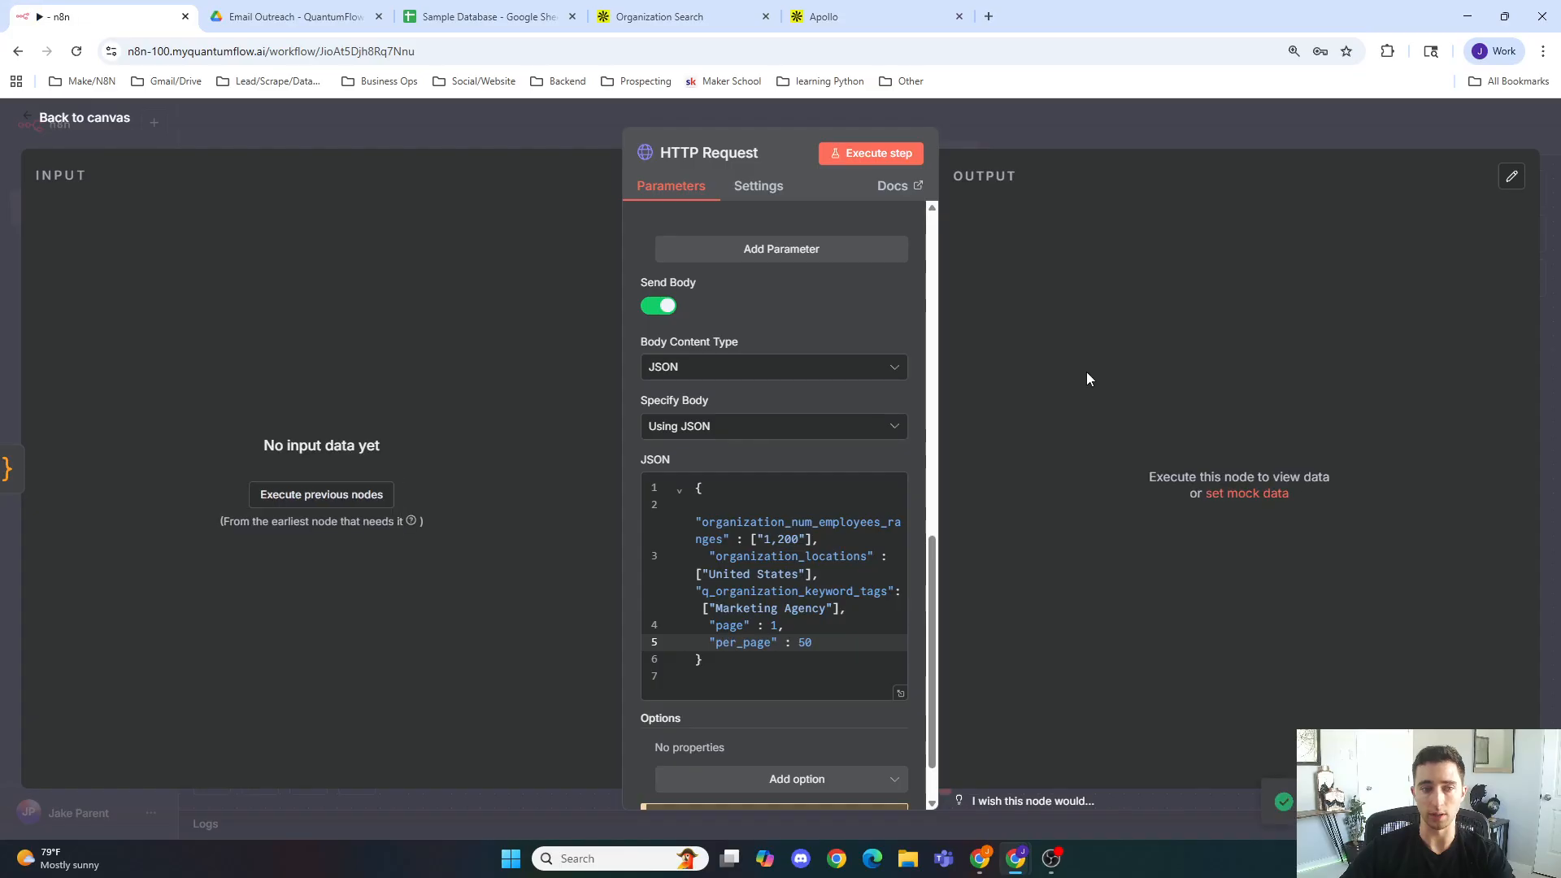
pyautogui.click(1046, 126)
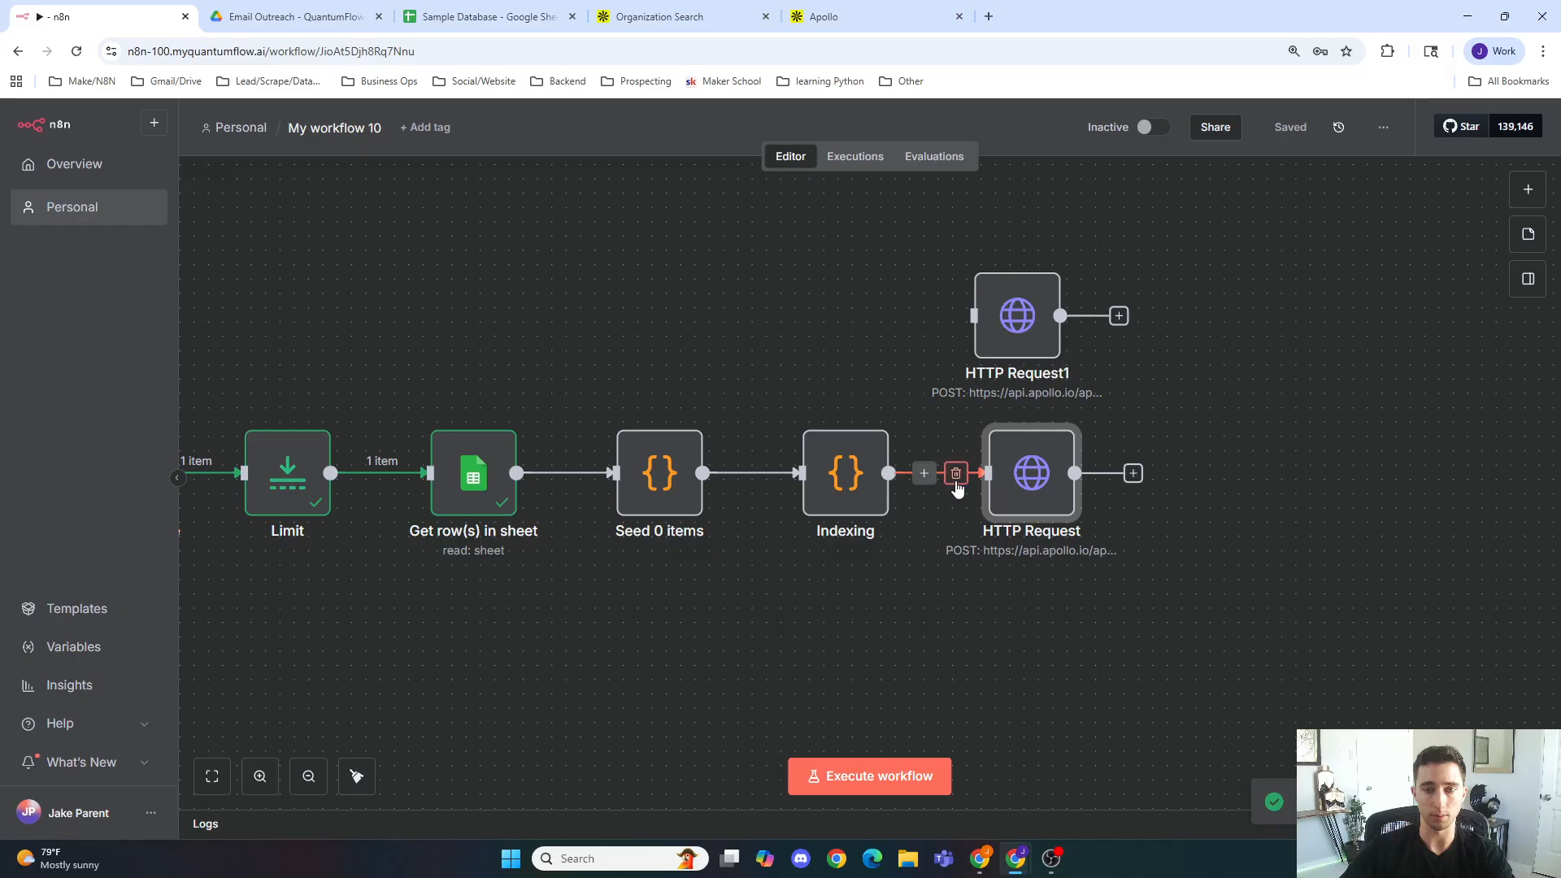
pyautogui.click(956, 474)
# Step: Open the HTTP Request node, execute it as a test, and review the error and the JSON body
pyautogui.doubleClick(1026, 486)
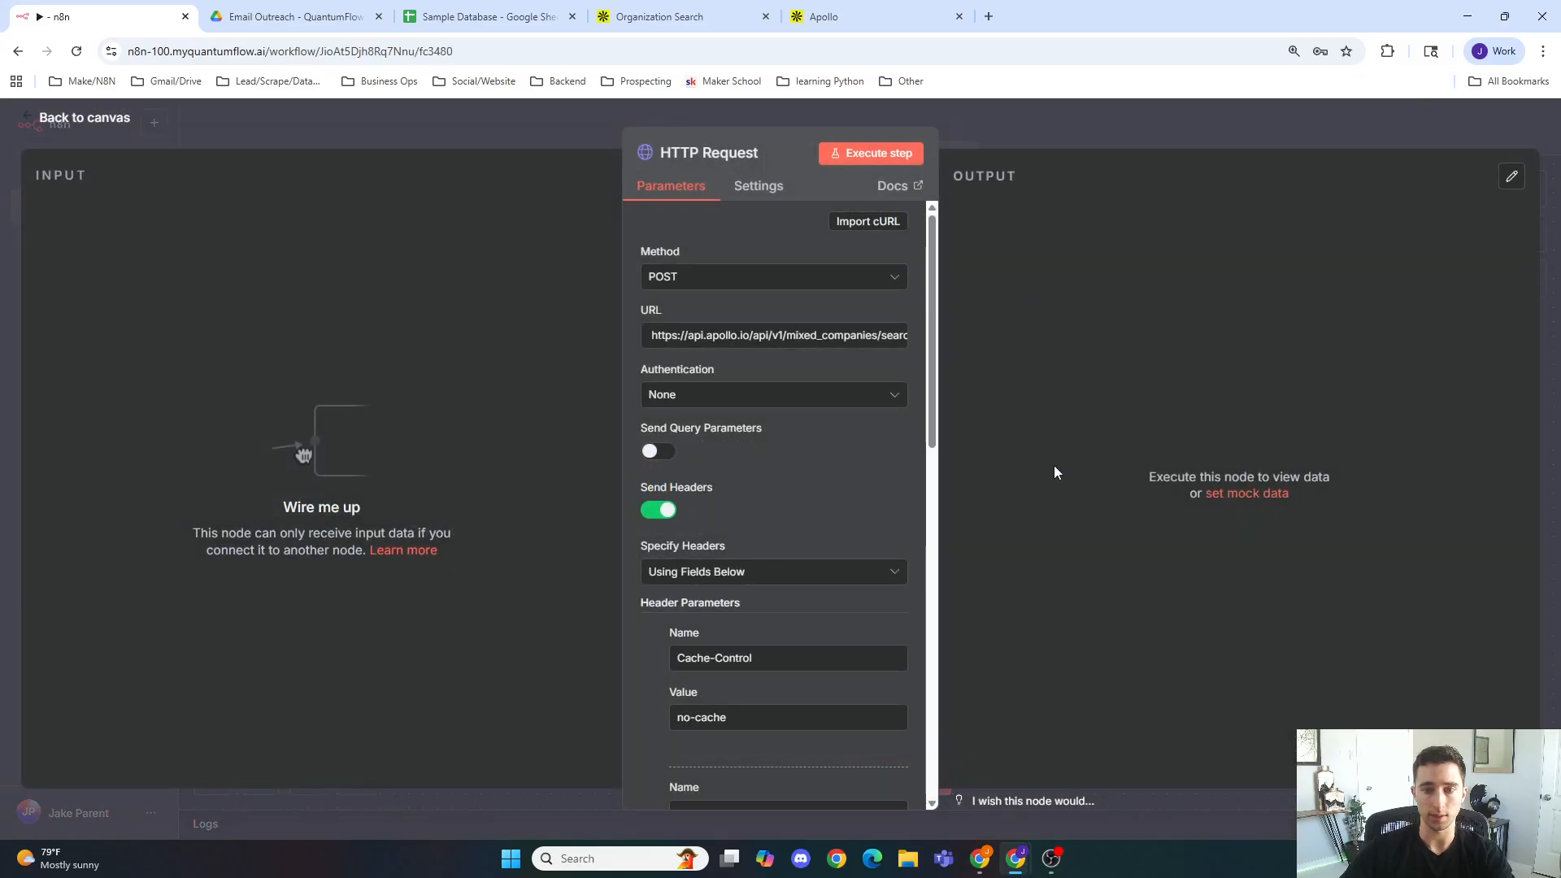
pyautogui.click(874, 153)
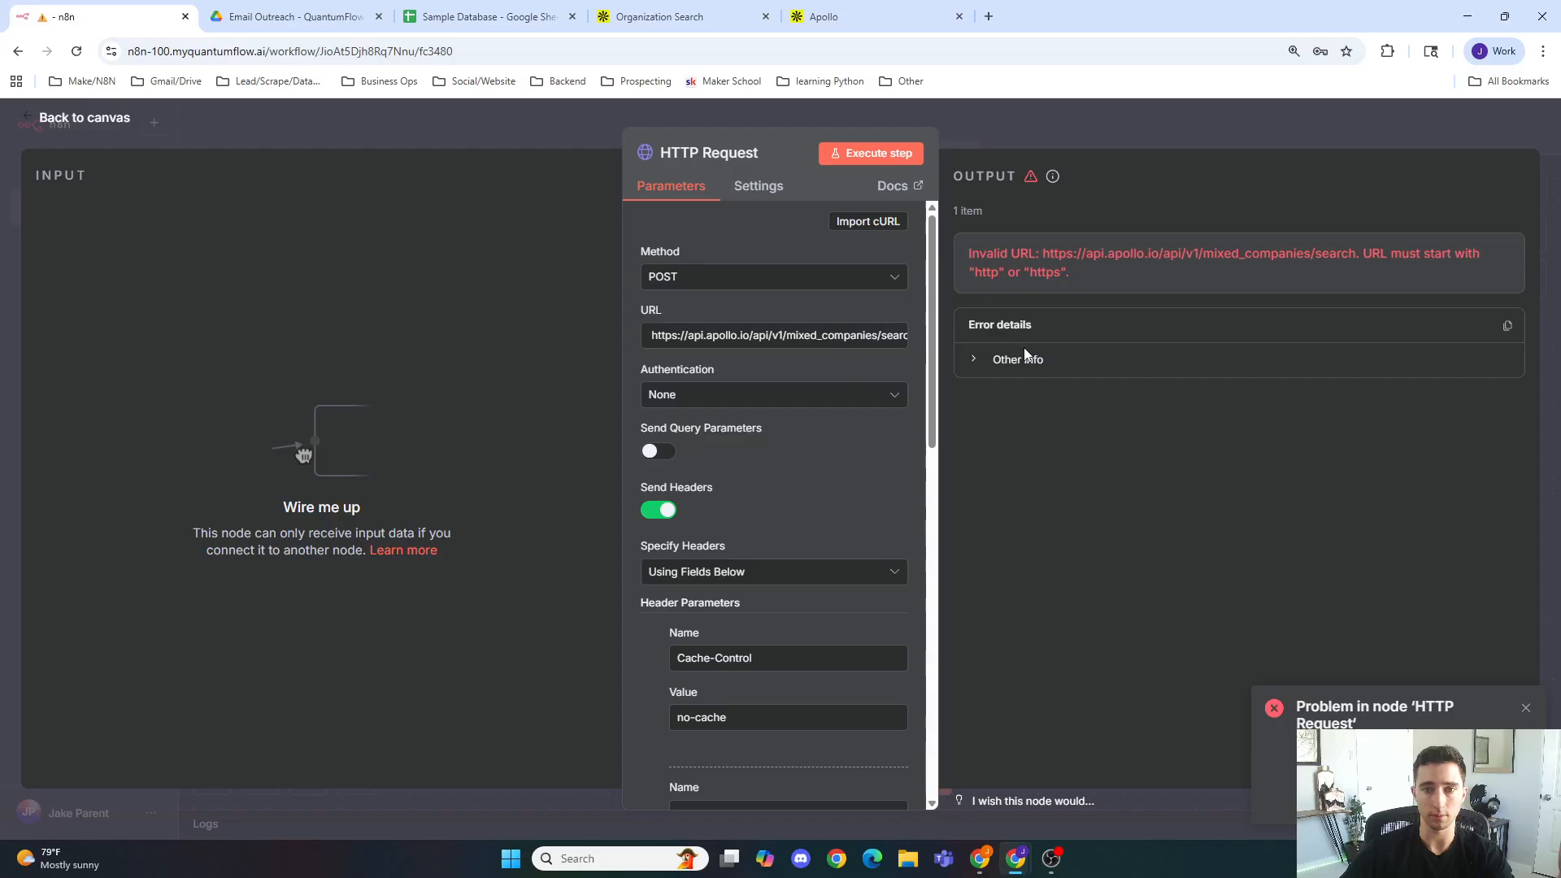
pyautogui.moveTo(1070, 276); pyautogui.dragTo(957, 237)
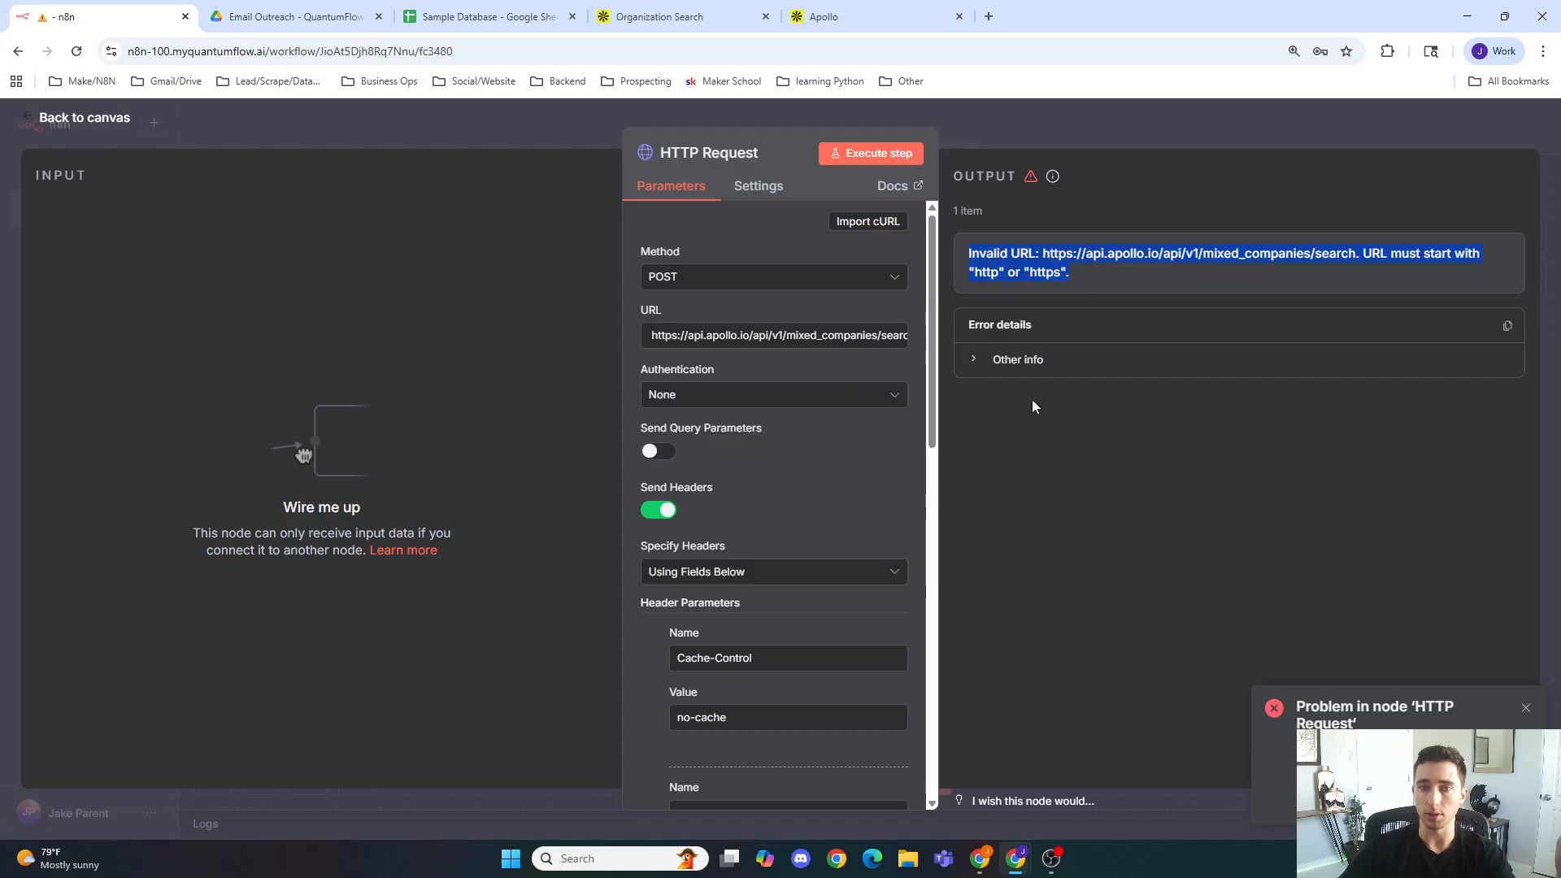
pyautogui.click(1011, 474)
pyautogui.scroll(-10, 876, 505)
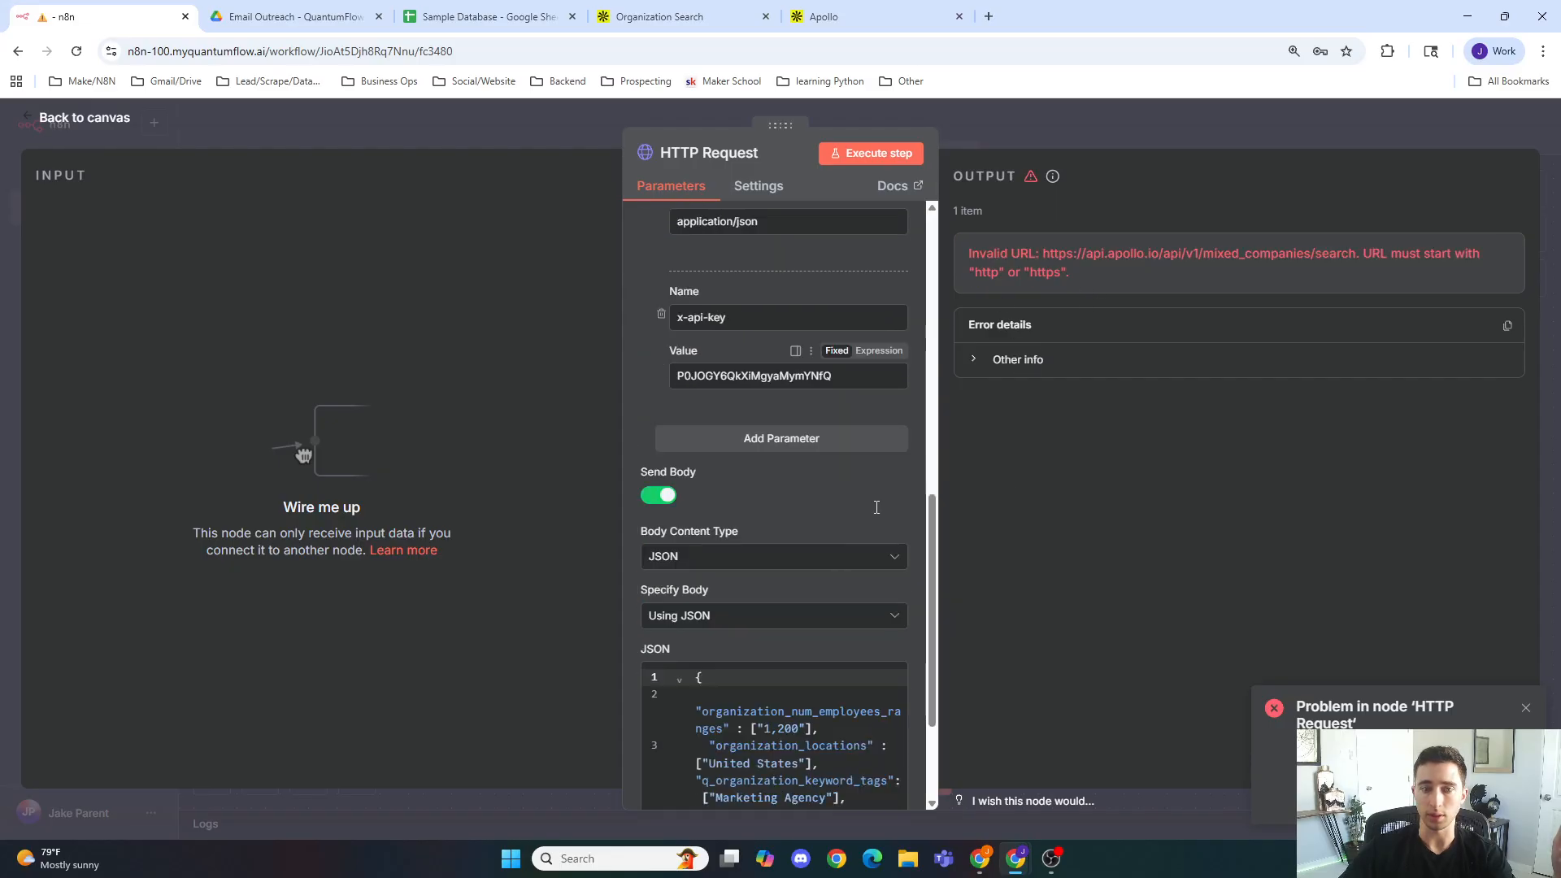
pyautogui.scroll(-3, 876, 507)
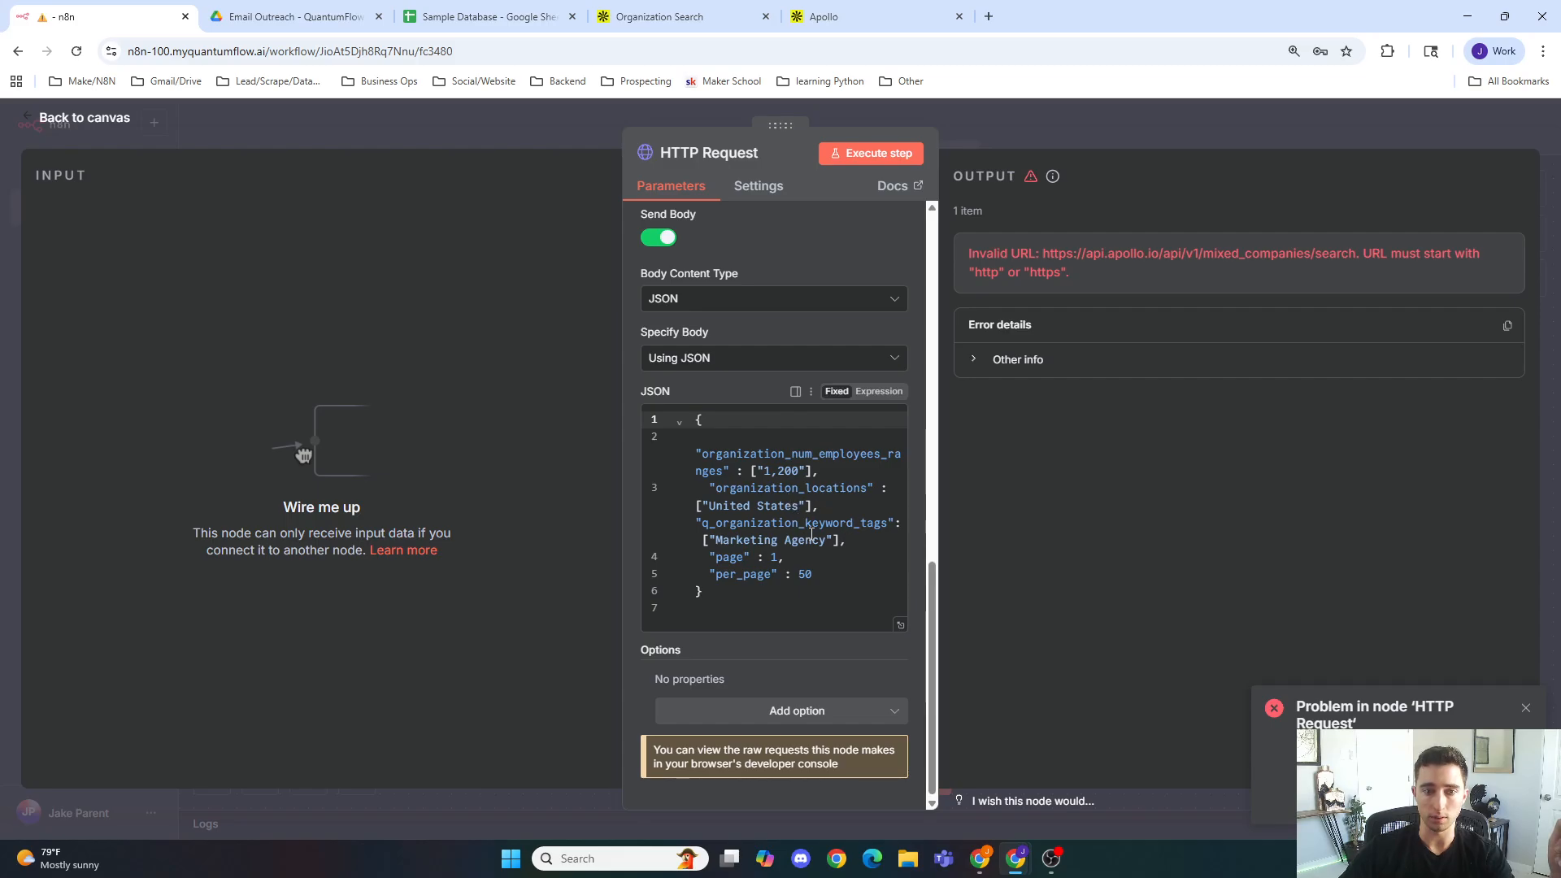
pyautogui.click(1526, 708)
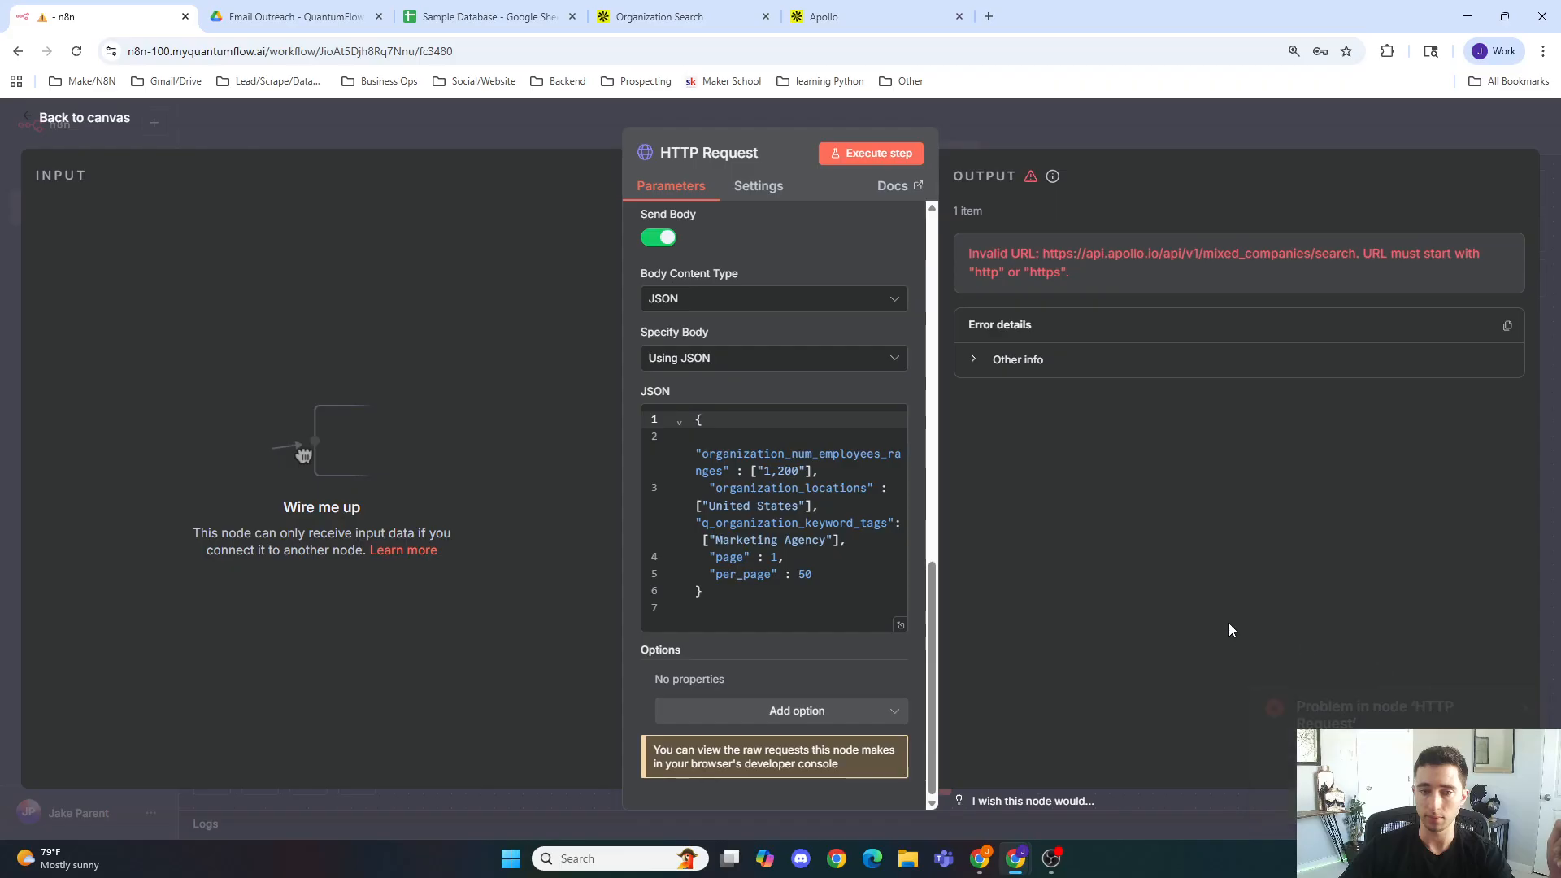
# Step: Select the Organization Search endpoint URL in the Apollo documentation to compare it
pyautogui.click(660, 17)
pyautogui.scroll(20, 680, 140)
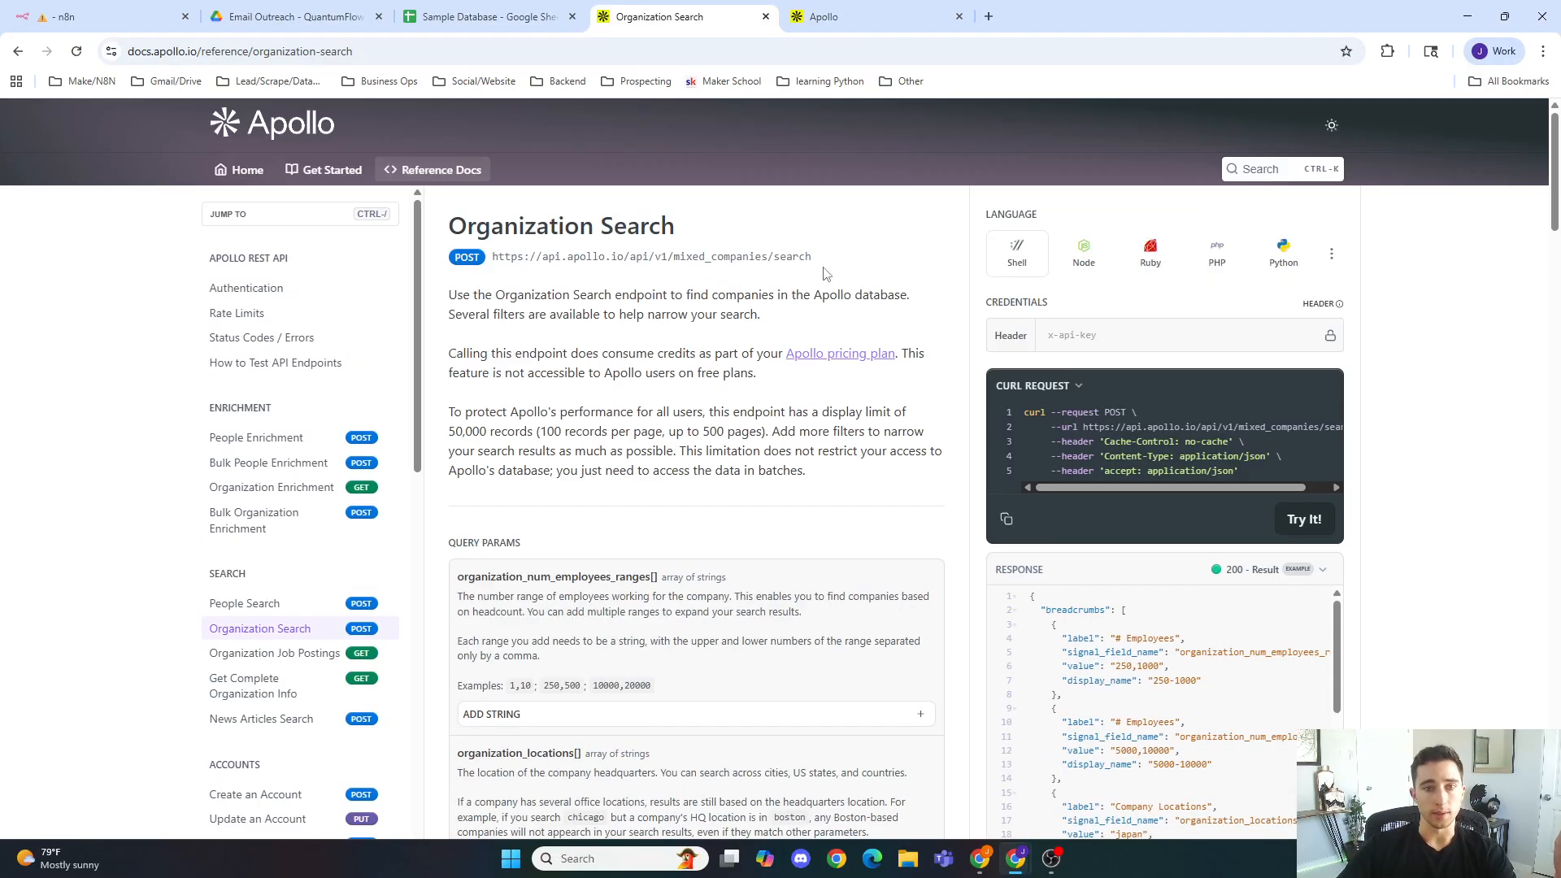
pyautogui.moveTo(812, 257); pyautogui.dragTo(486, 257)
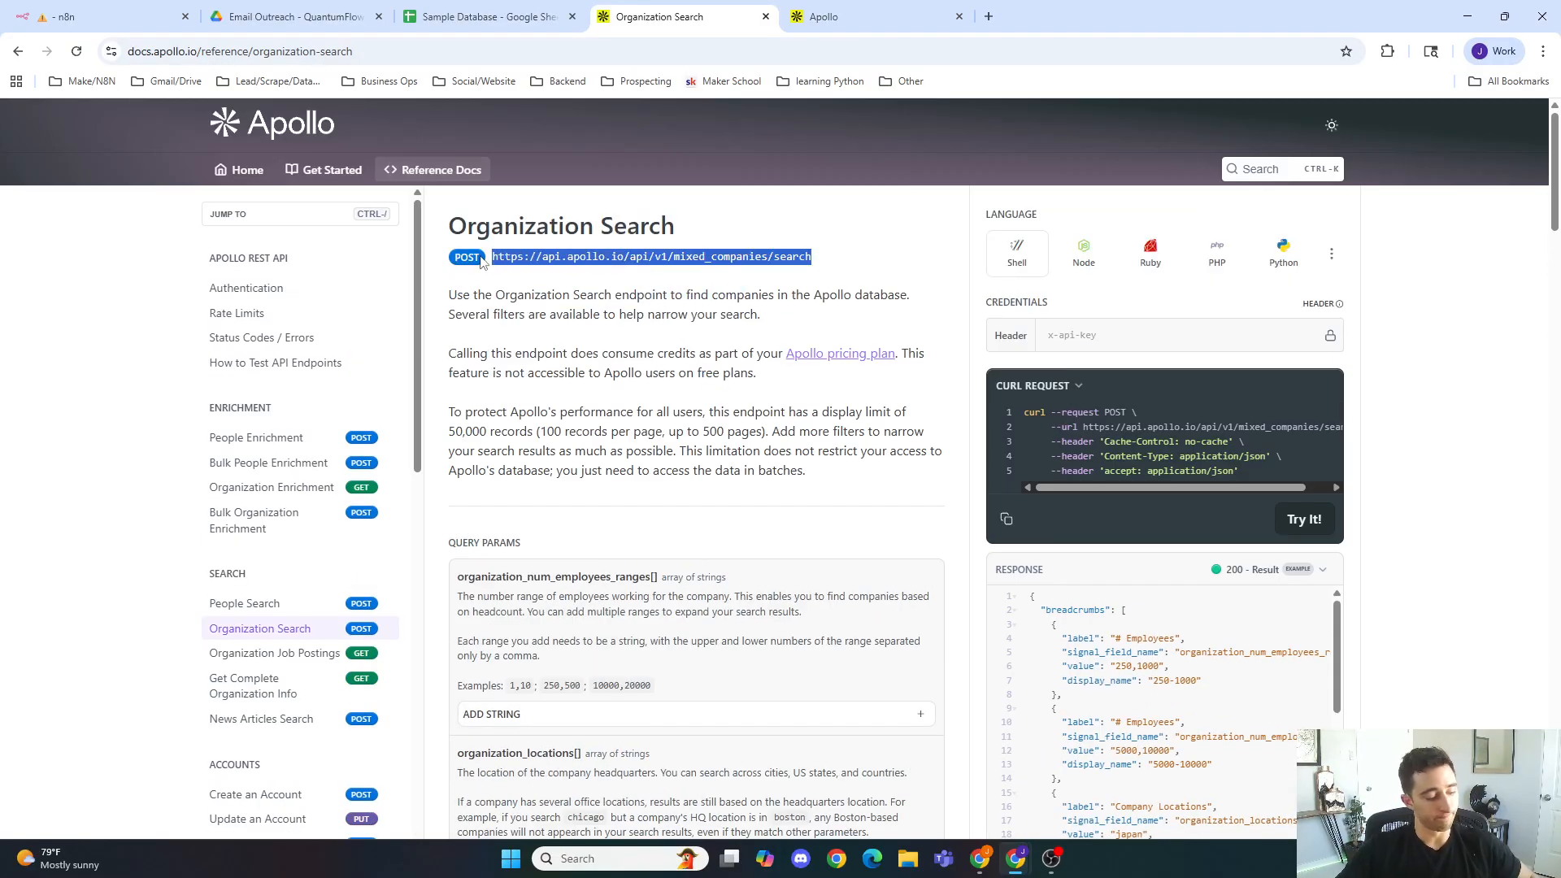
# Step: Delete the stray character at the start of the HTTP Request URL field
pyautogui.click(98, 16)
pyautogui.scroll(10, 711, 417)
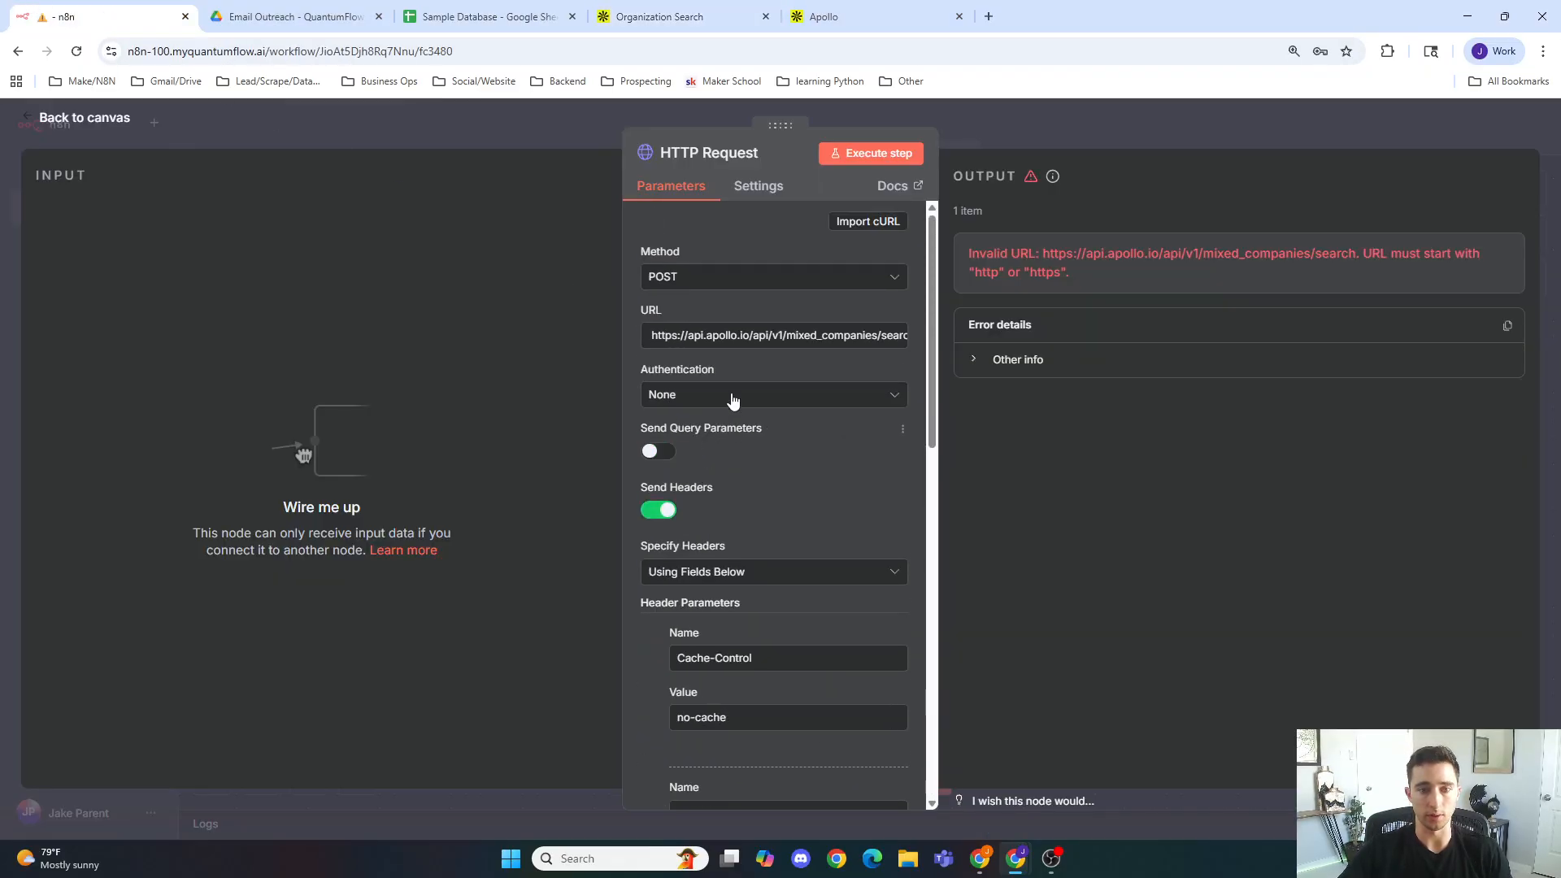
pyautogui.click(650, 335)
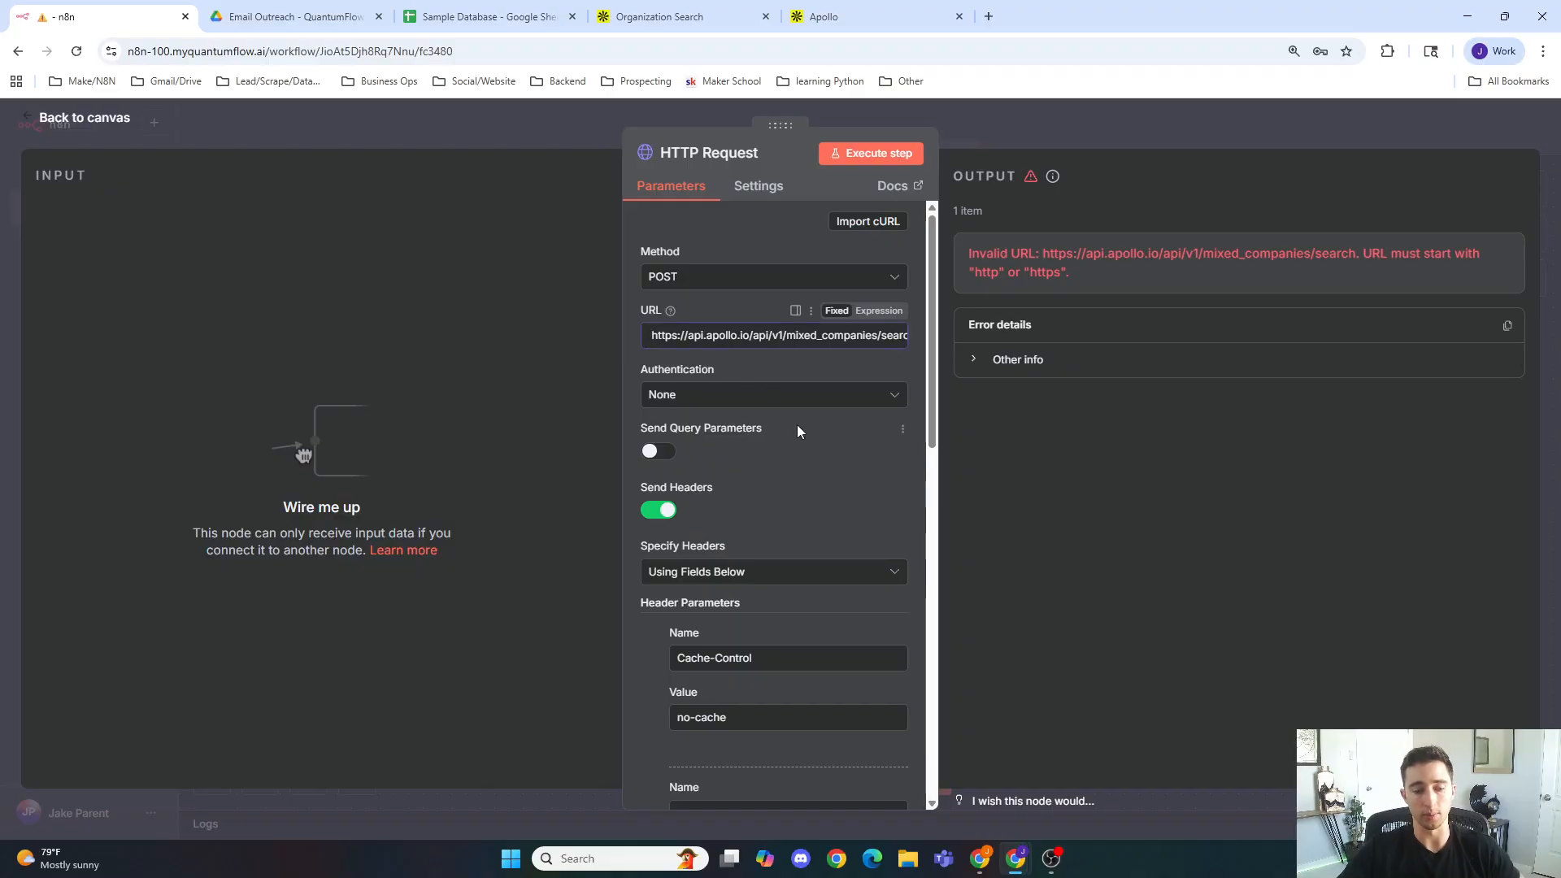
pyautogui.press('Delete')
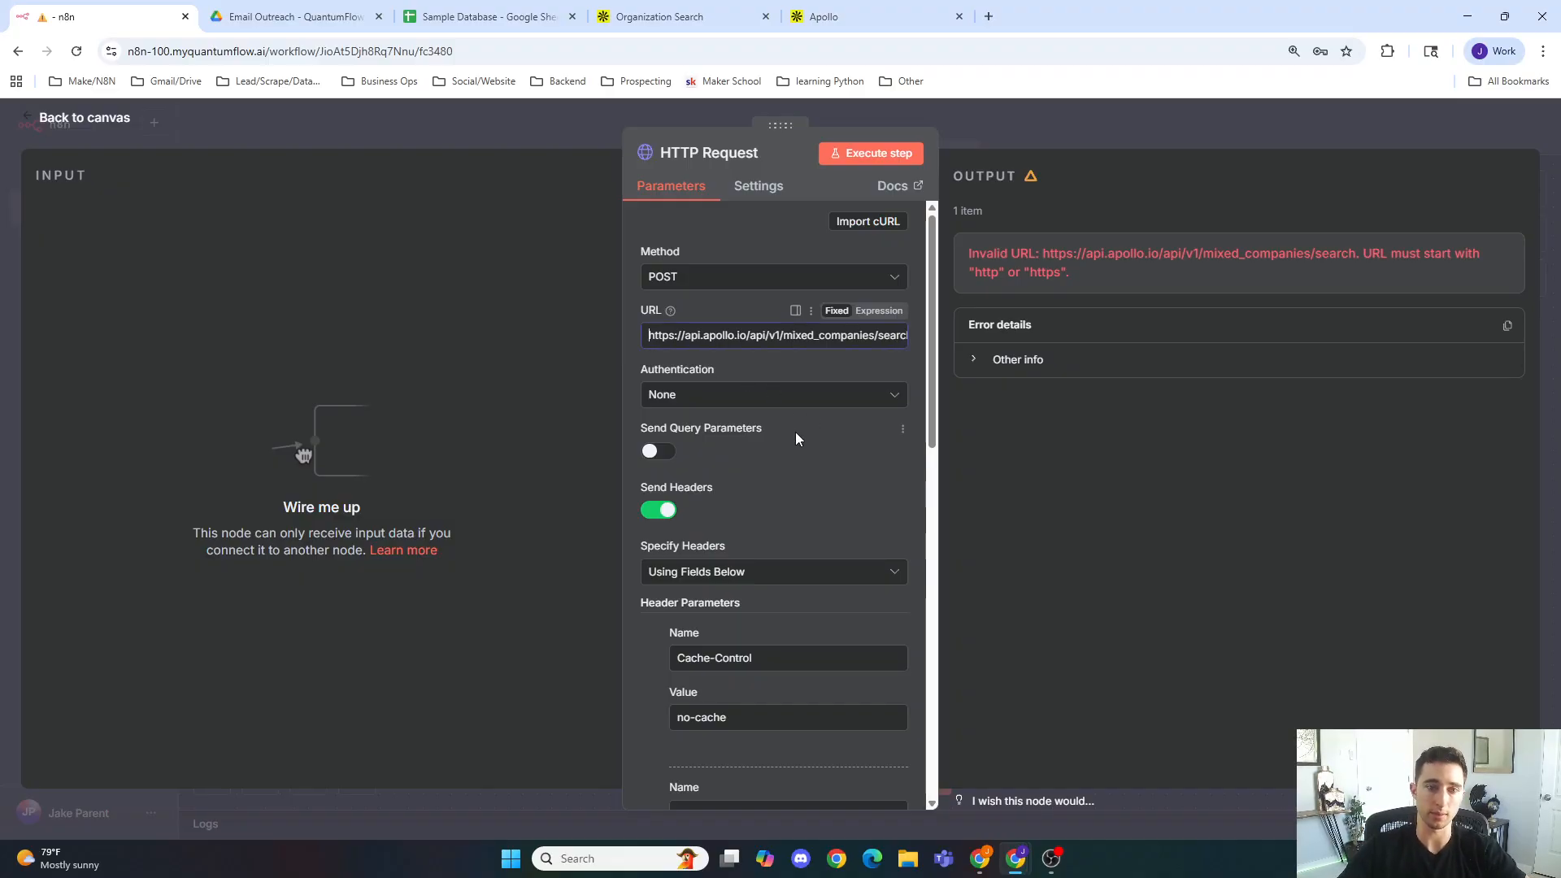
# Step: Execute the HTTP Request step and inspect the pagination section of the output
pyautogui.click(883, 161)
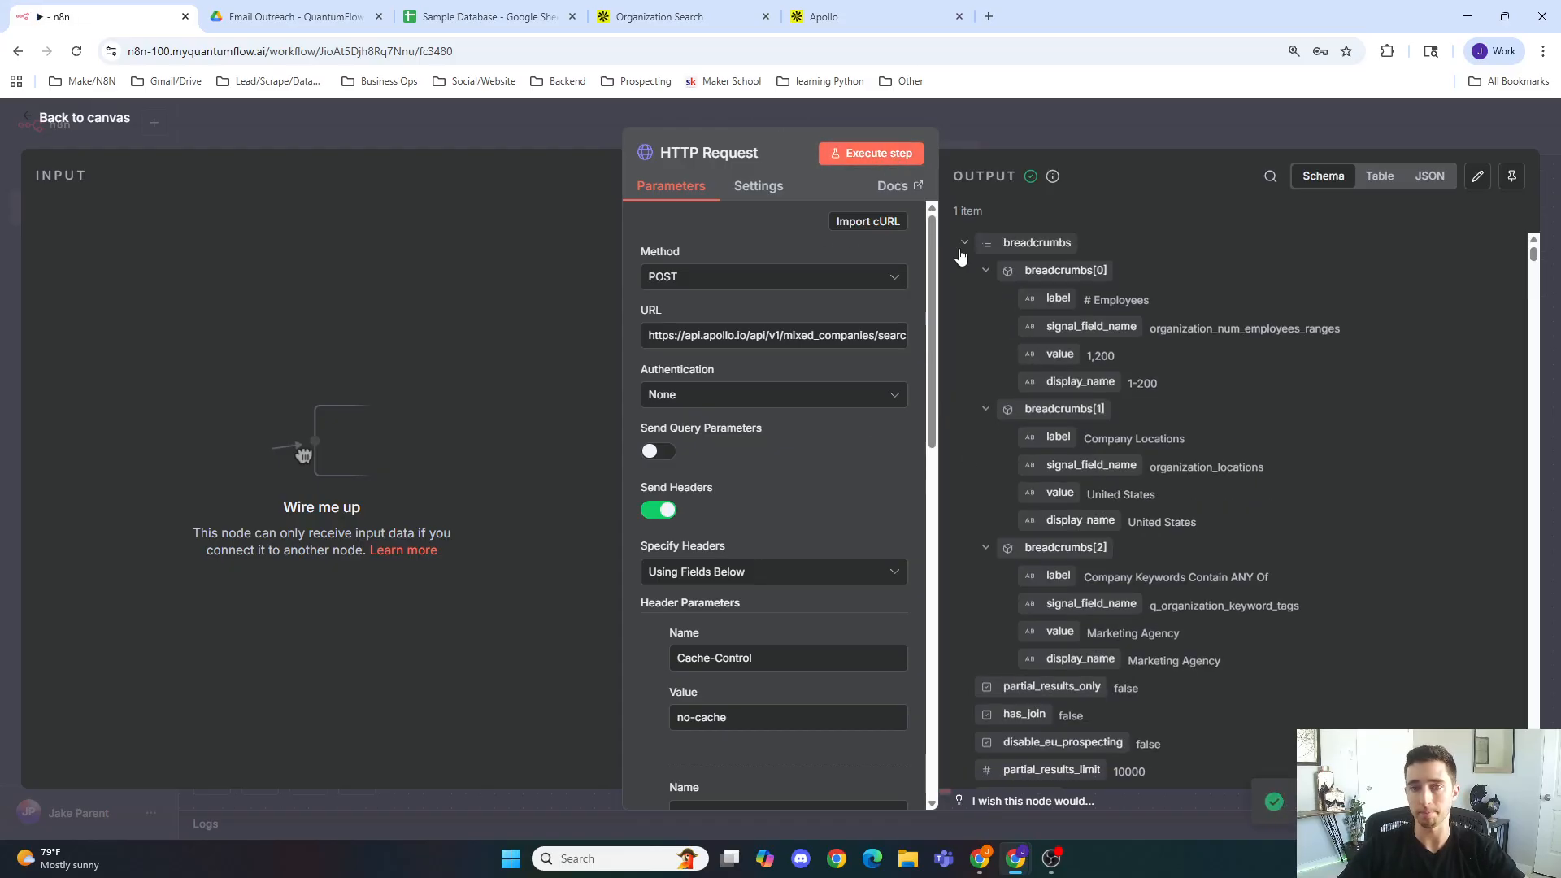
pyautogui.click(963, 244)
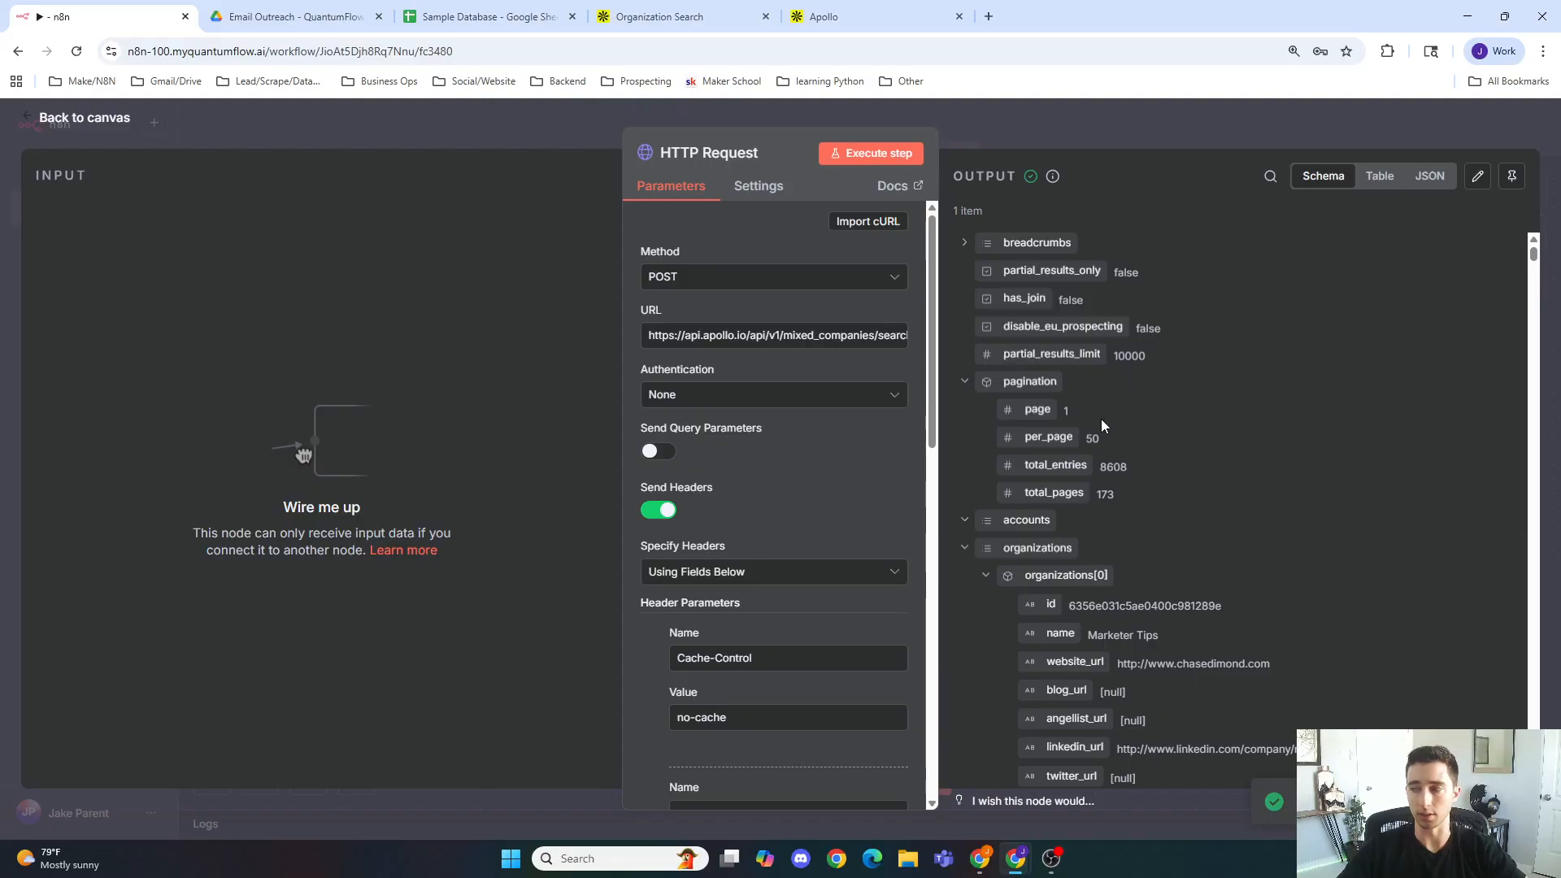
pyautogui.scroll(-4, 1101, 418)
pyautogui.scroll(4, 1104, 418)
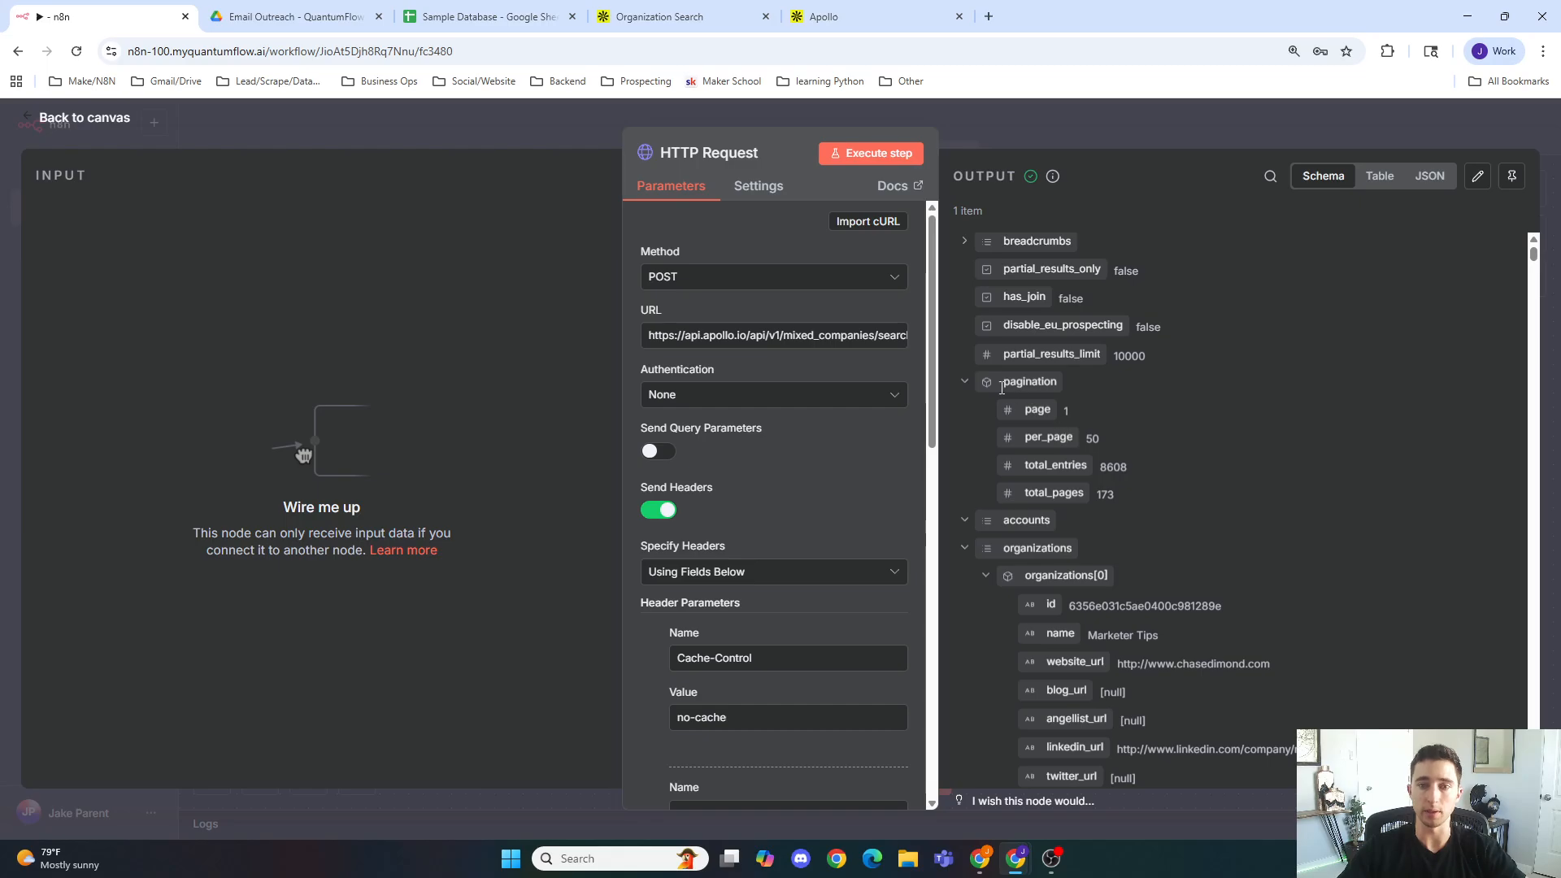
# Step: Examine the pagination and organizations entries in the HTTP Request output
pyautogui.click(962, 383)
pyautogui.scroll(-2, 1101, 471)
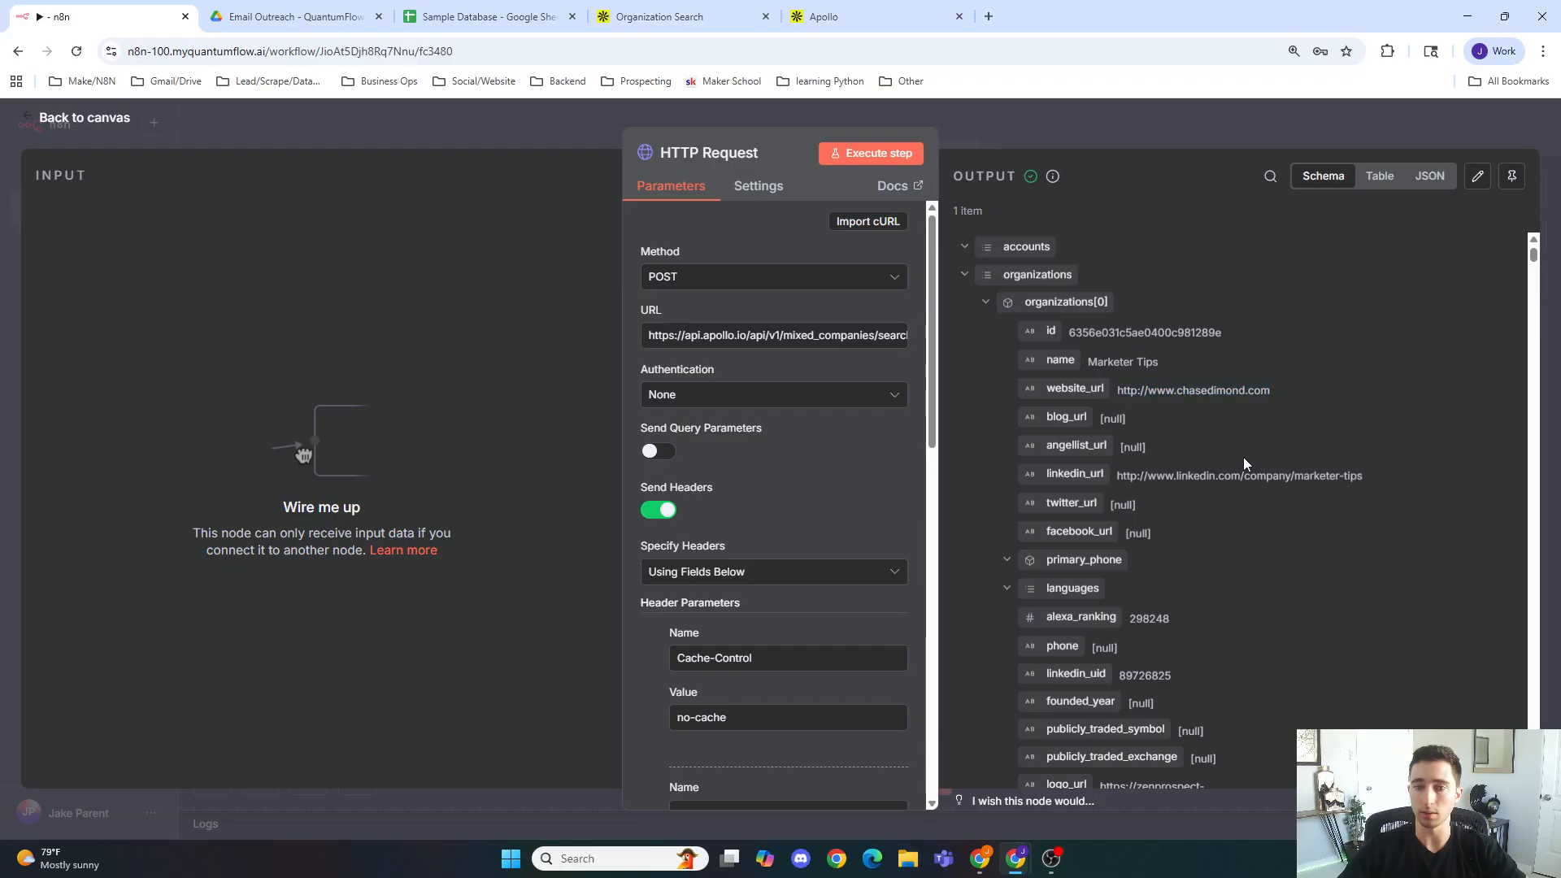
pyautogui.scroll(-2, 1122, 366)
pyautogui.scroll(-2, 1217, 432)
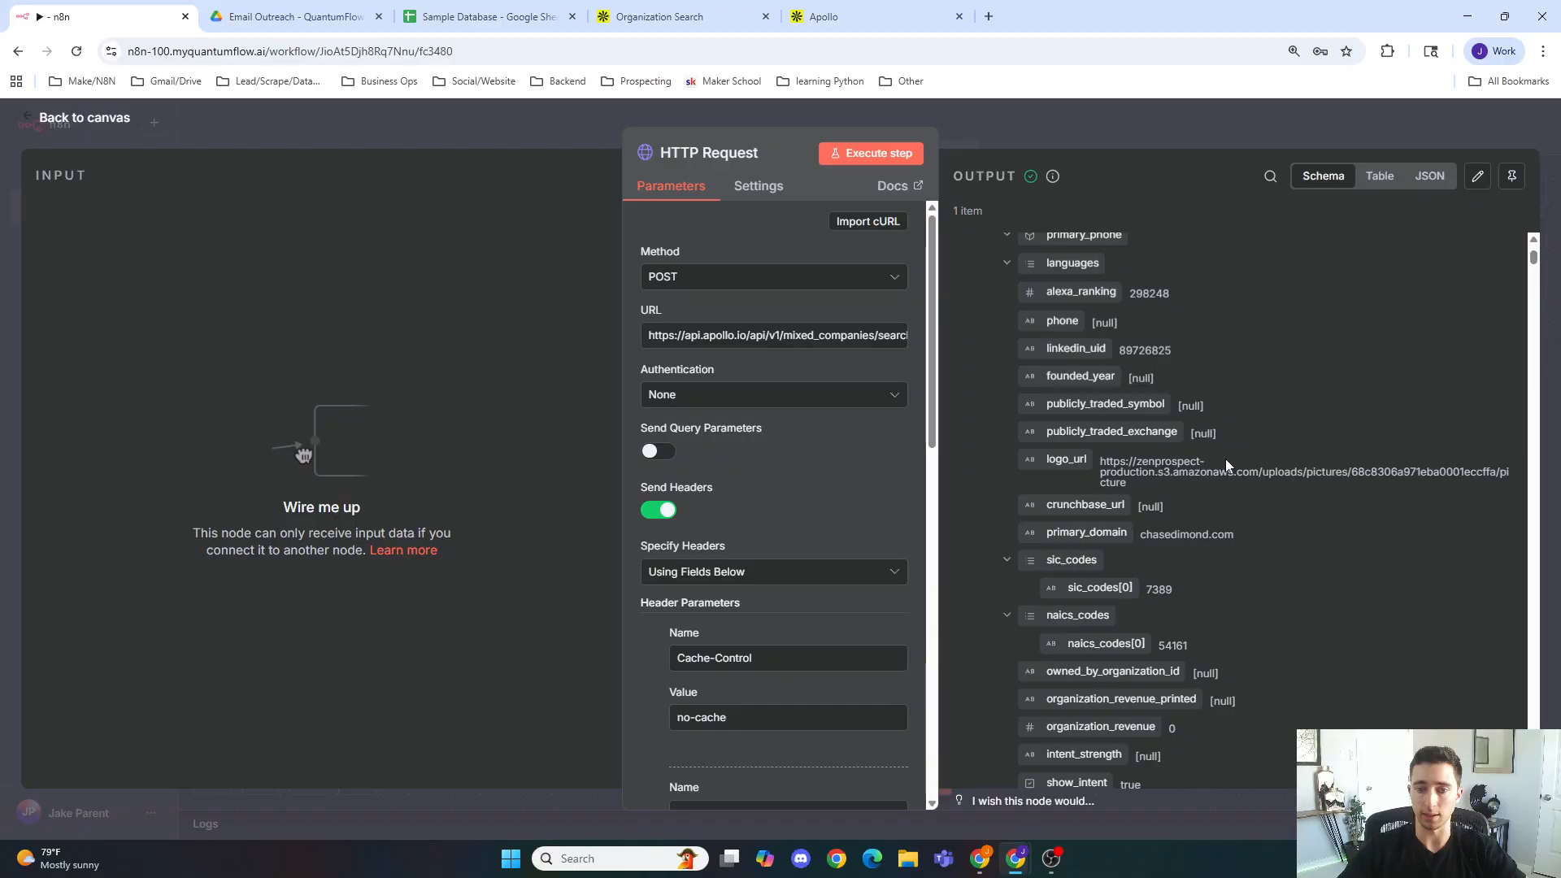
pyautogui.scroll(-2, 1252, 548)
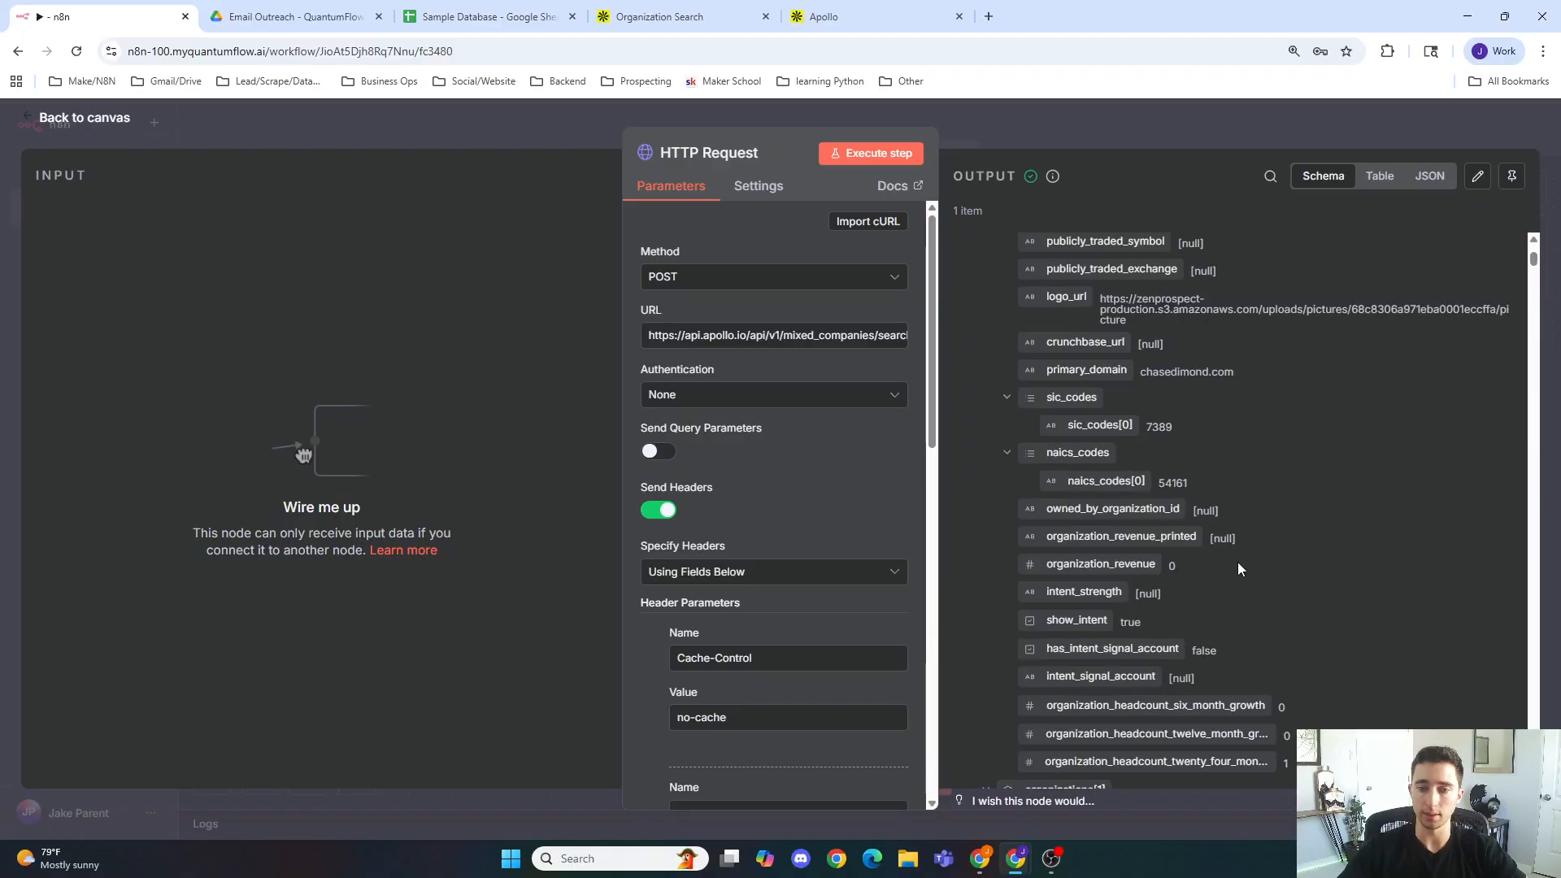
pyautogui.scroll(-2, 1237, 563)
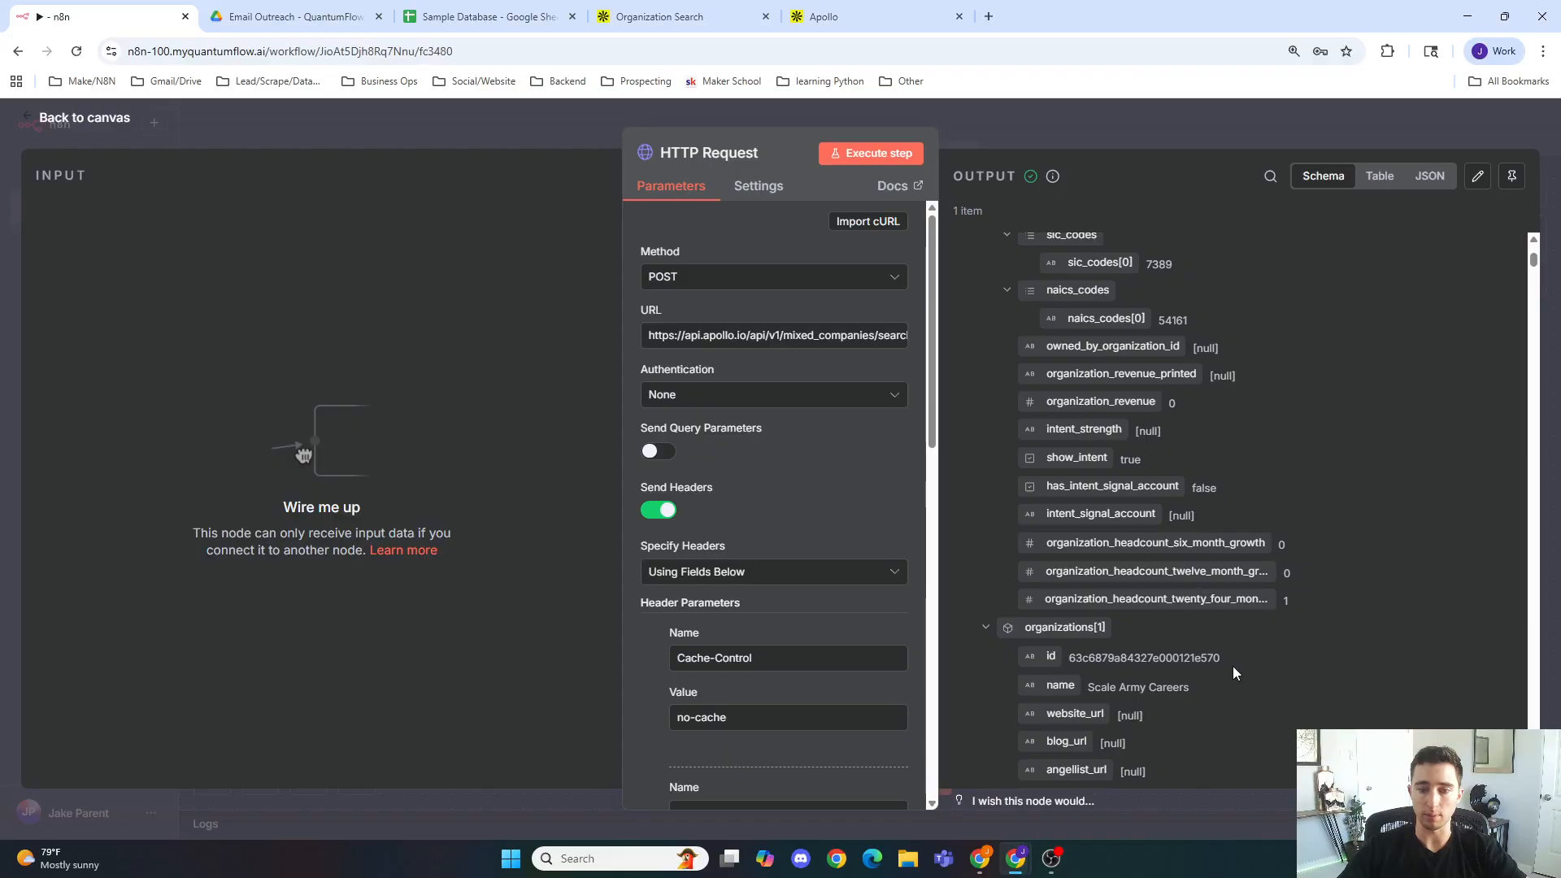
pyautogui.scroll(15, 1204, 663)
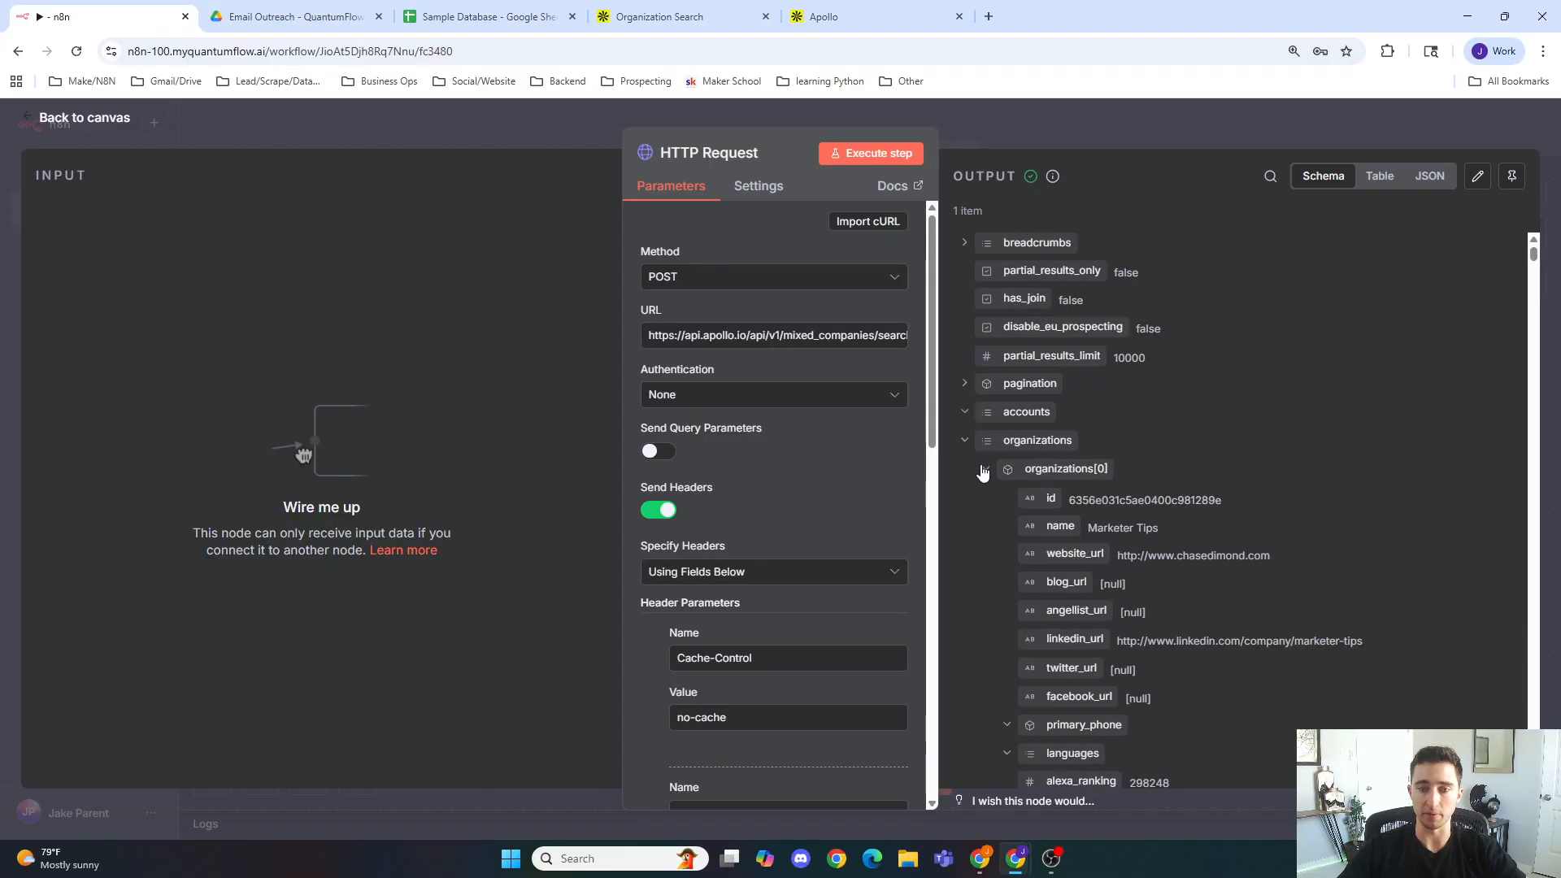
pyautogui.click(983, 469)
pyautogui.click(986, 498)
pyautogui.click(985, 525)
pyautogui.click(987, 555)
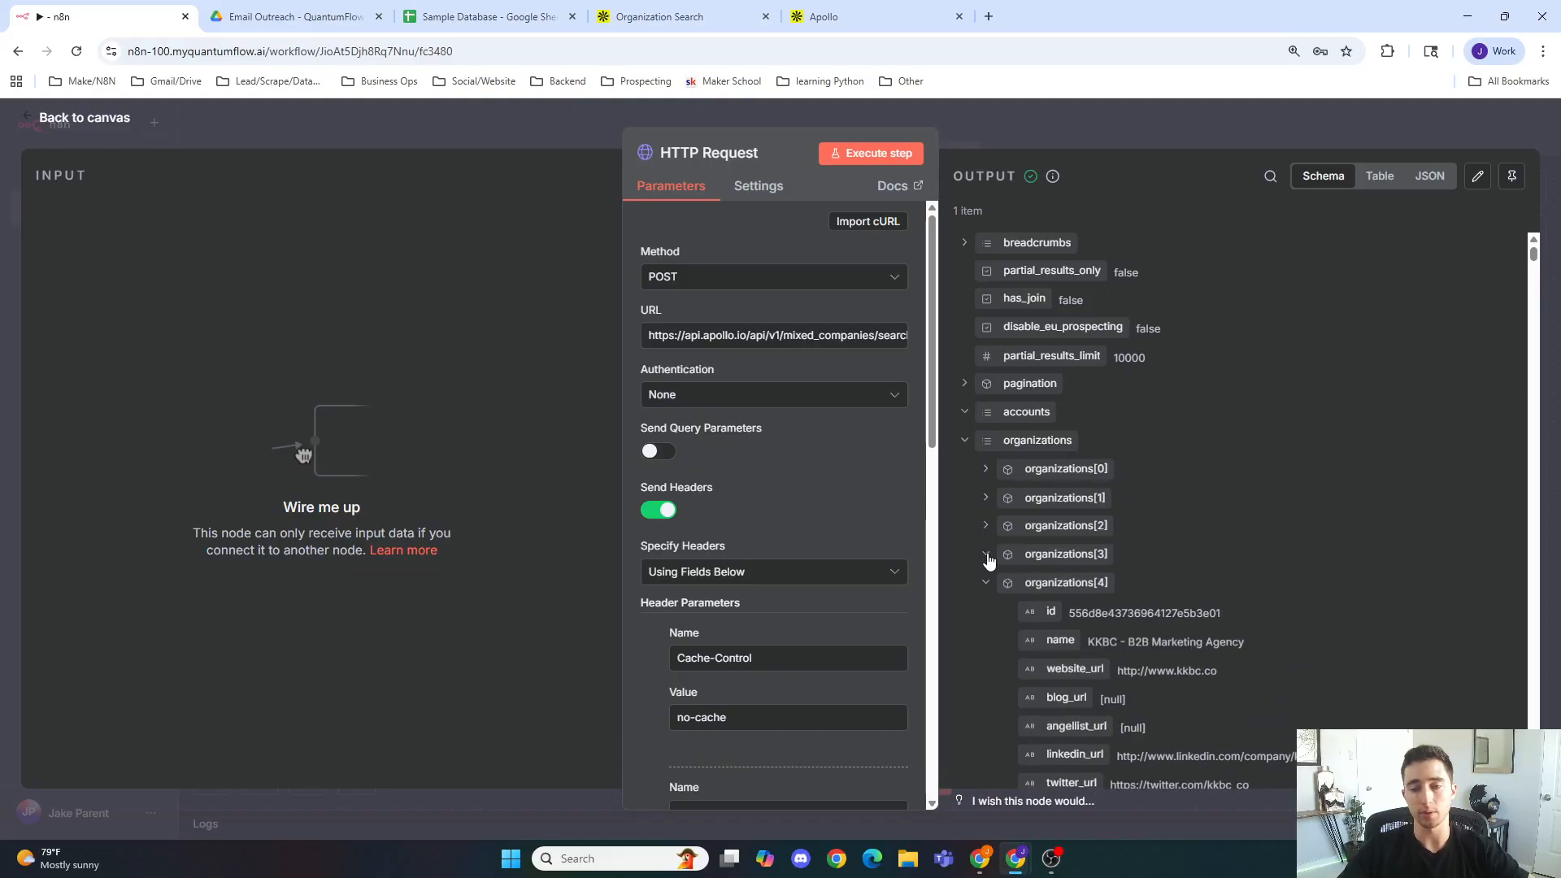
pyautogui.click(984, 580)
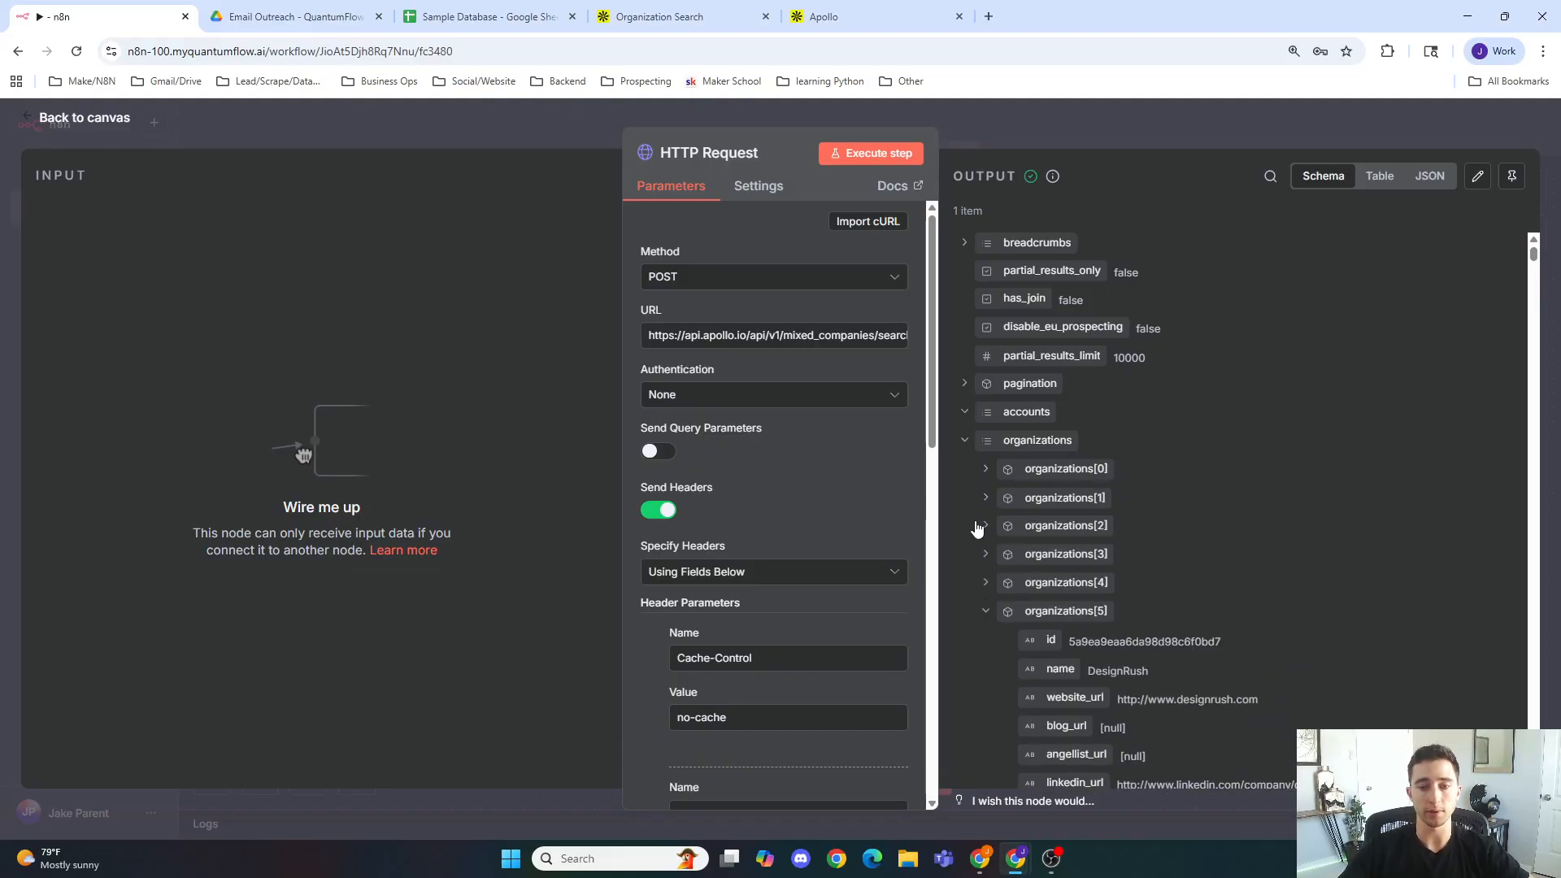
# Step: Add a Split Out node after the HTTP Request node and enter organization as the field to split out
pyautogui.click(1003, 139)
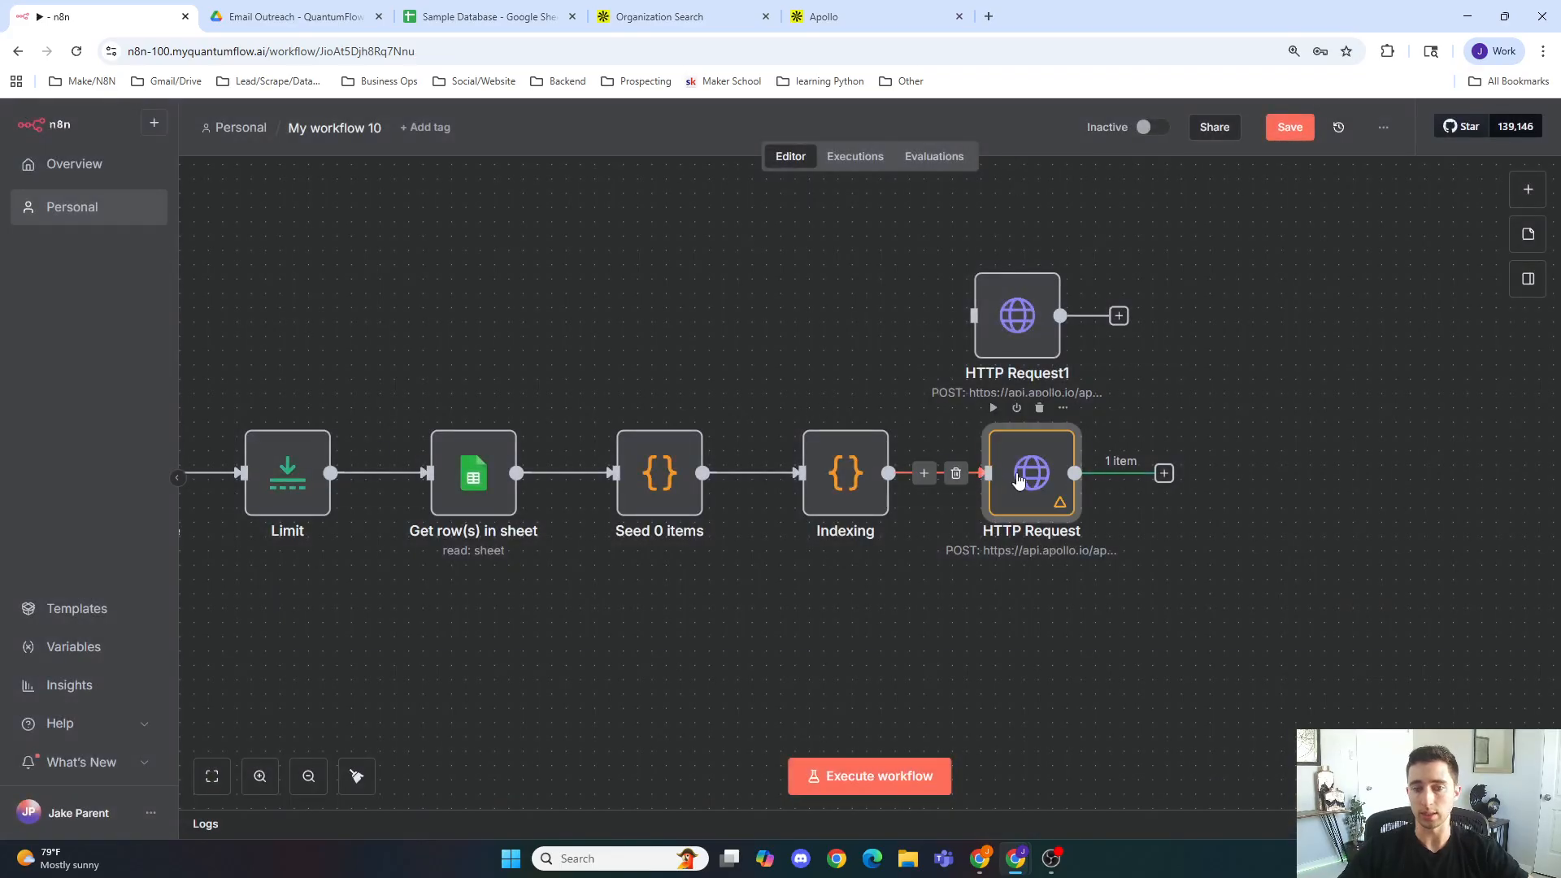
pyautogui.moveTo(1030, 476); pyautogui.dragTo(1001, 476)
pyautogui.click(1136, 473)
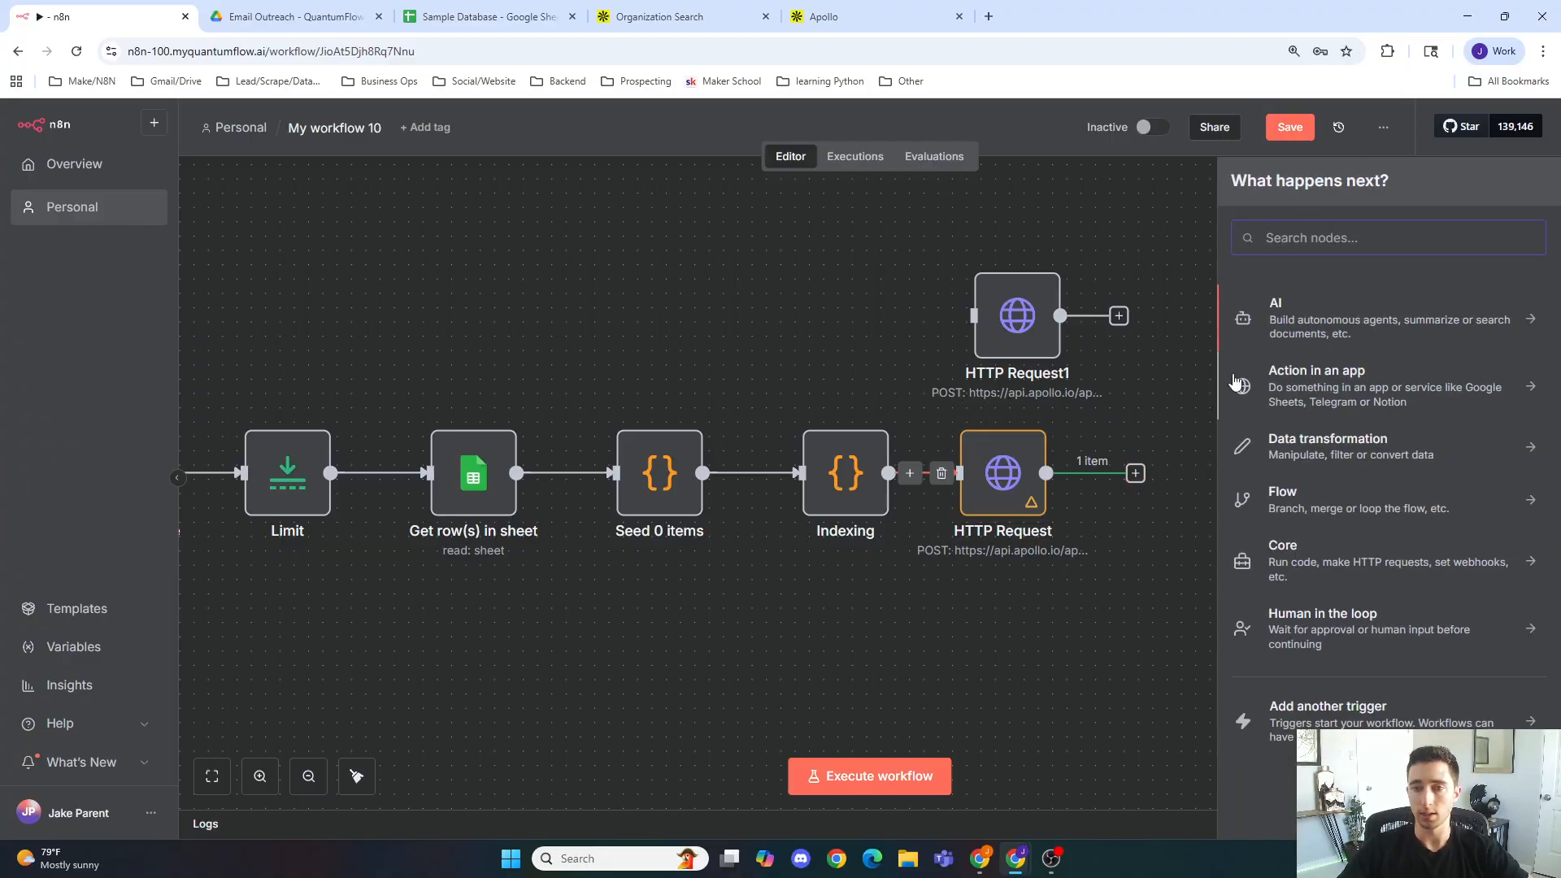
pyautogui.write('split')
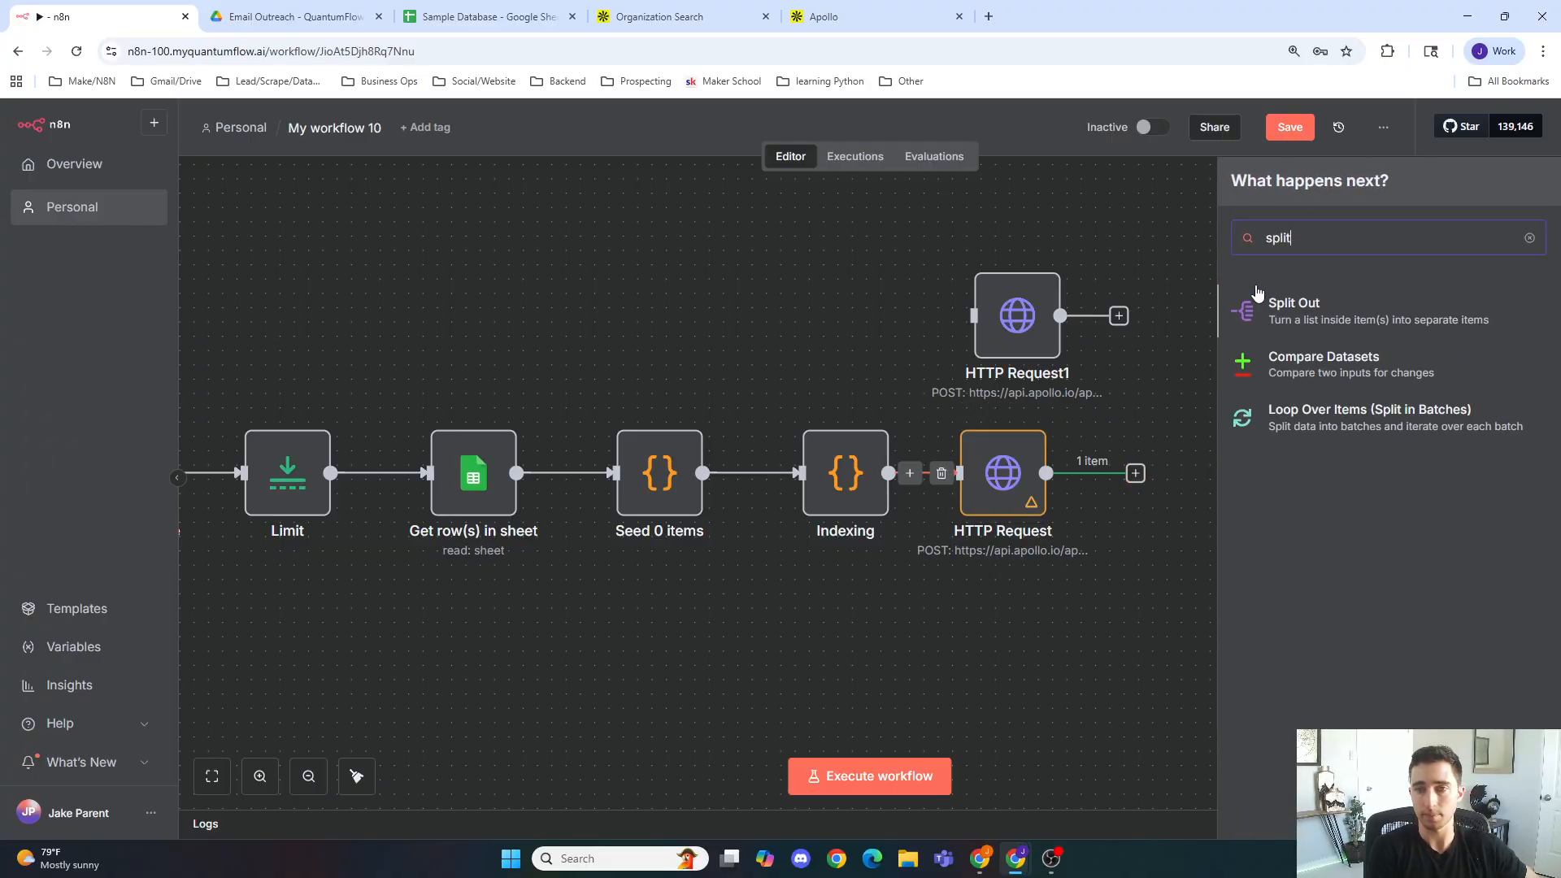
pyautogui.press('Return')
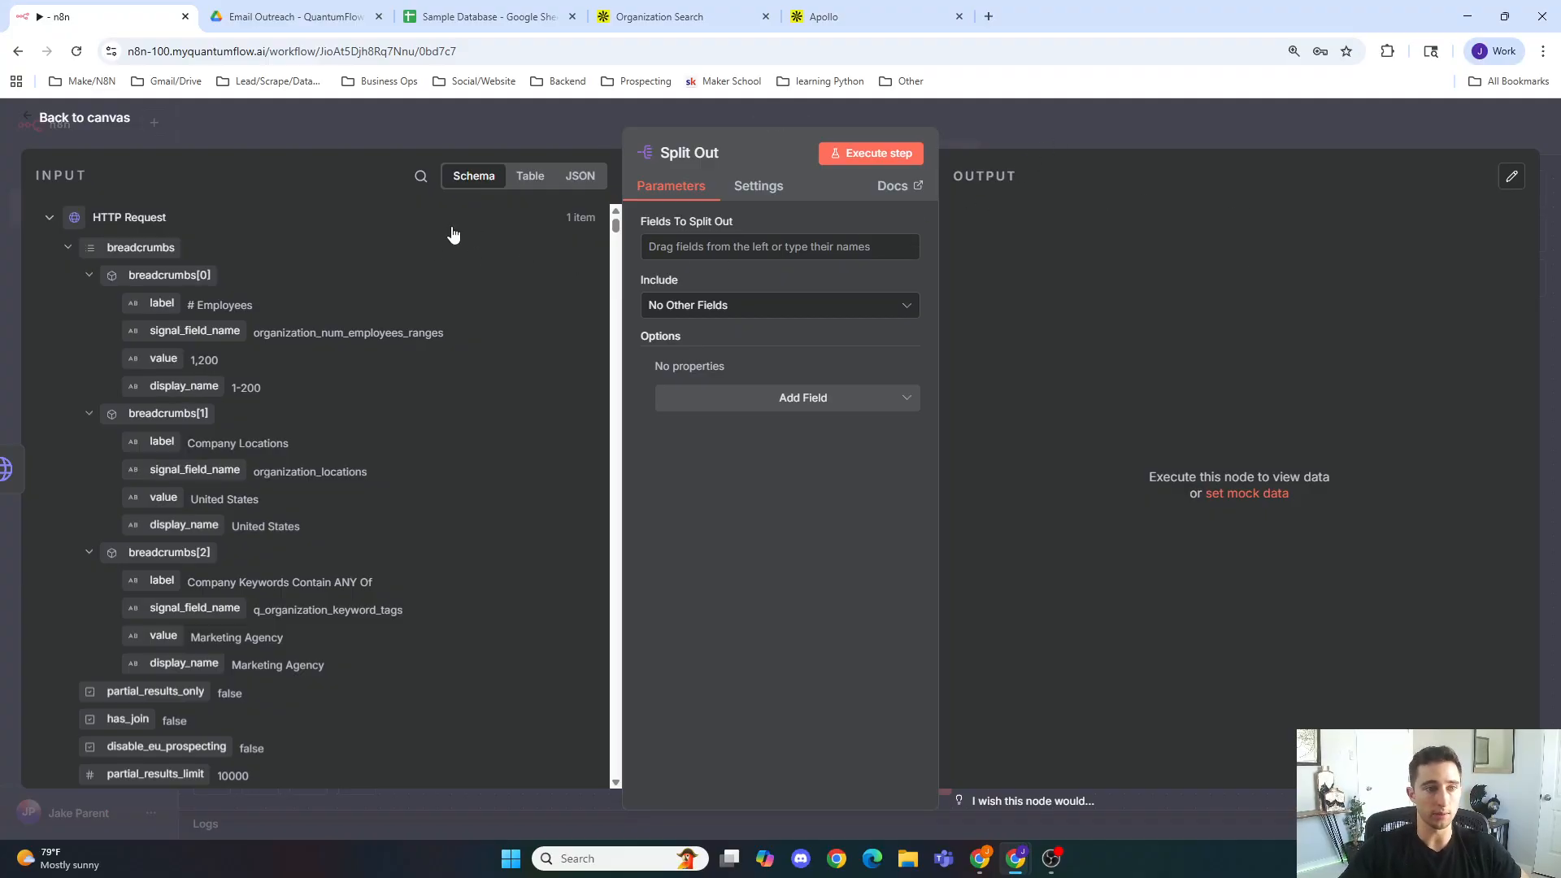
pyautogui.click(701, 246)
pyautogui.write('orginzation')
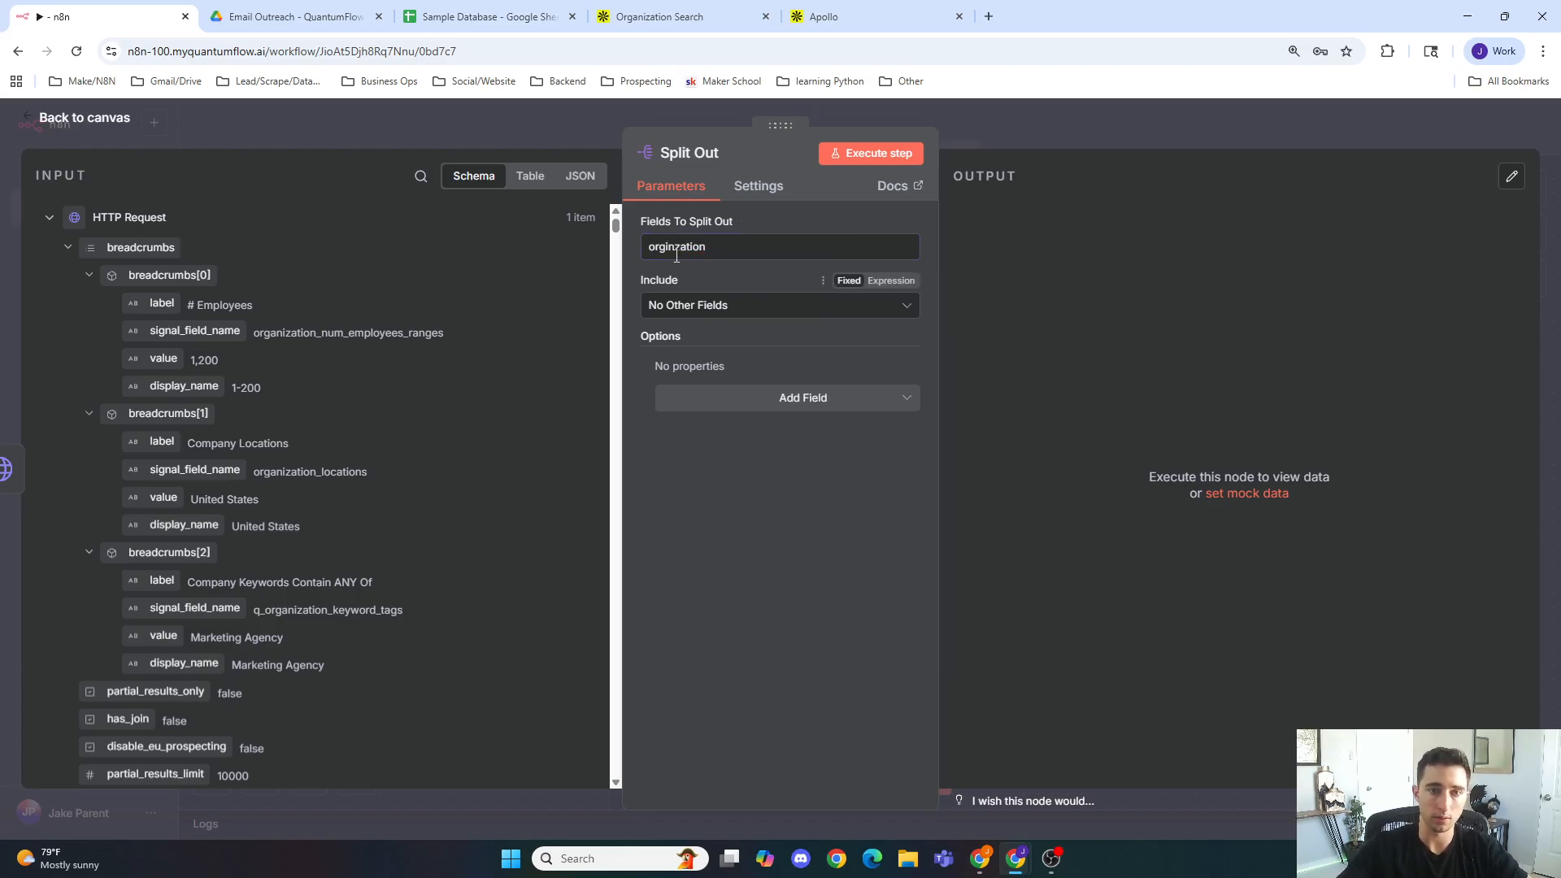
pyautogui.rightClick(675, 246)
pyautogui.click(720, 268)
pyautogui.press('BackSpace')
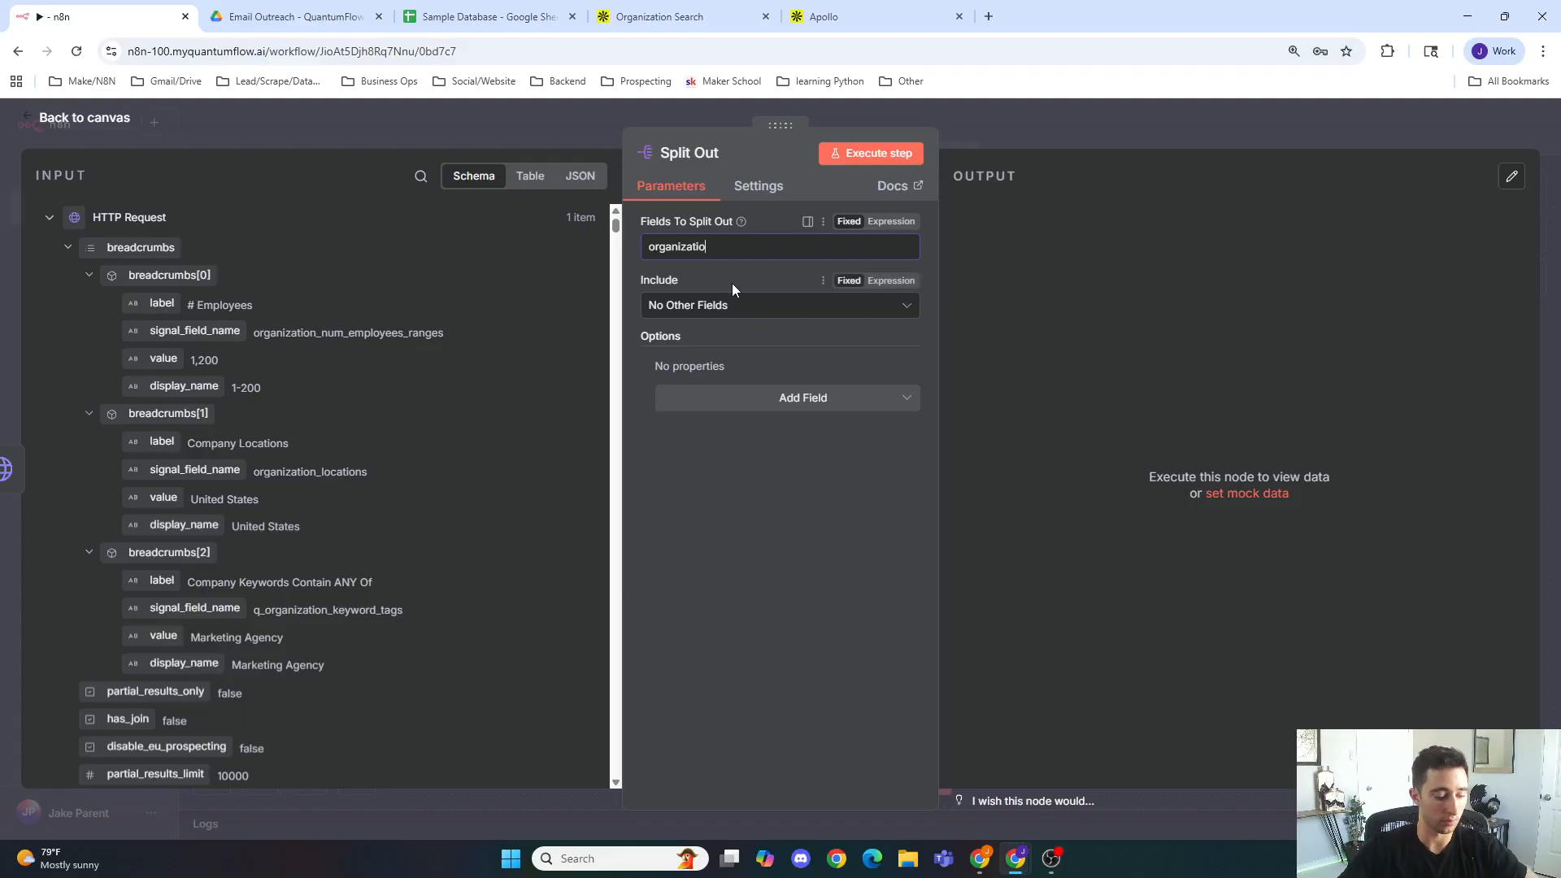
pyautogui.write('n')
pyautogui.click(729, 263)
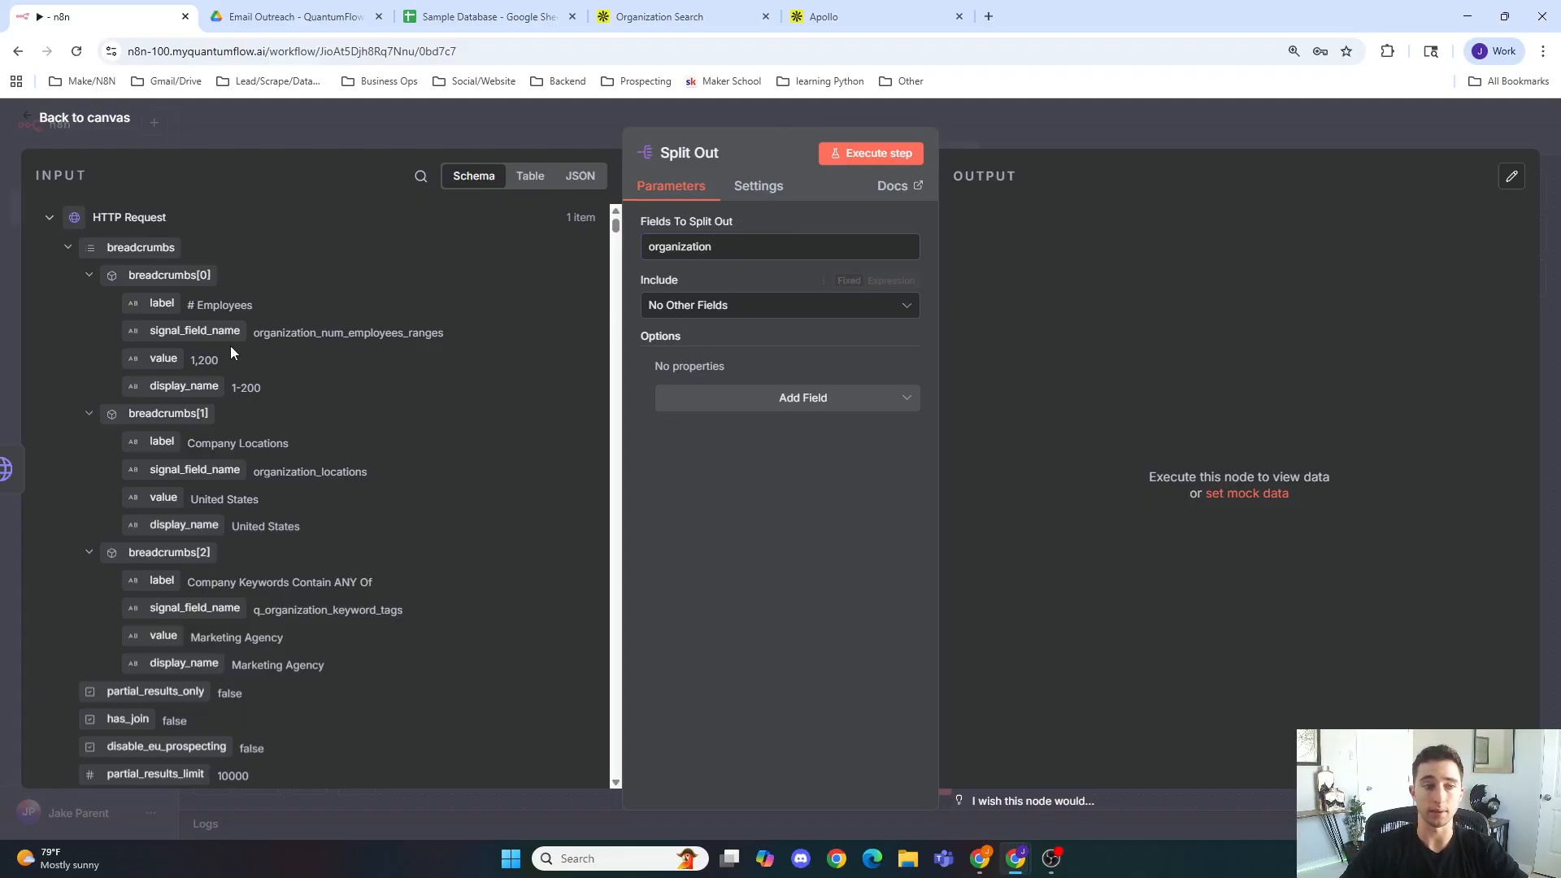
# Step: Change the field to split out to organizations and execute the Split Out step
pyautogui.doubleClick(75, 240)
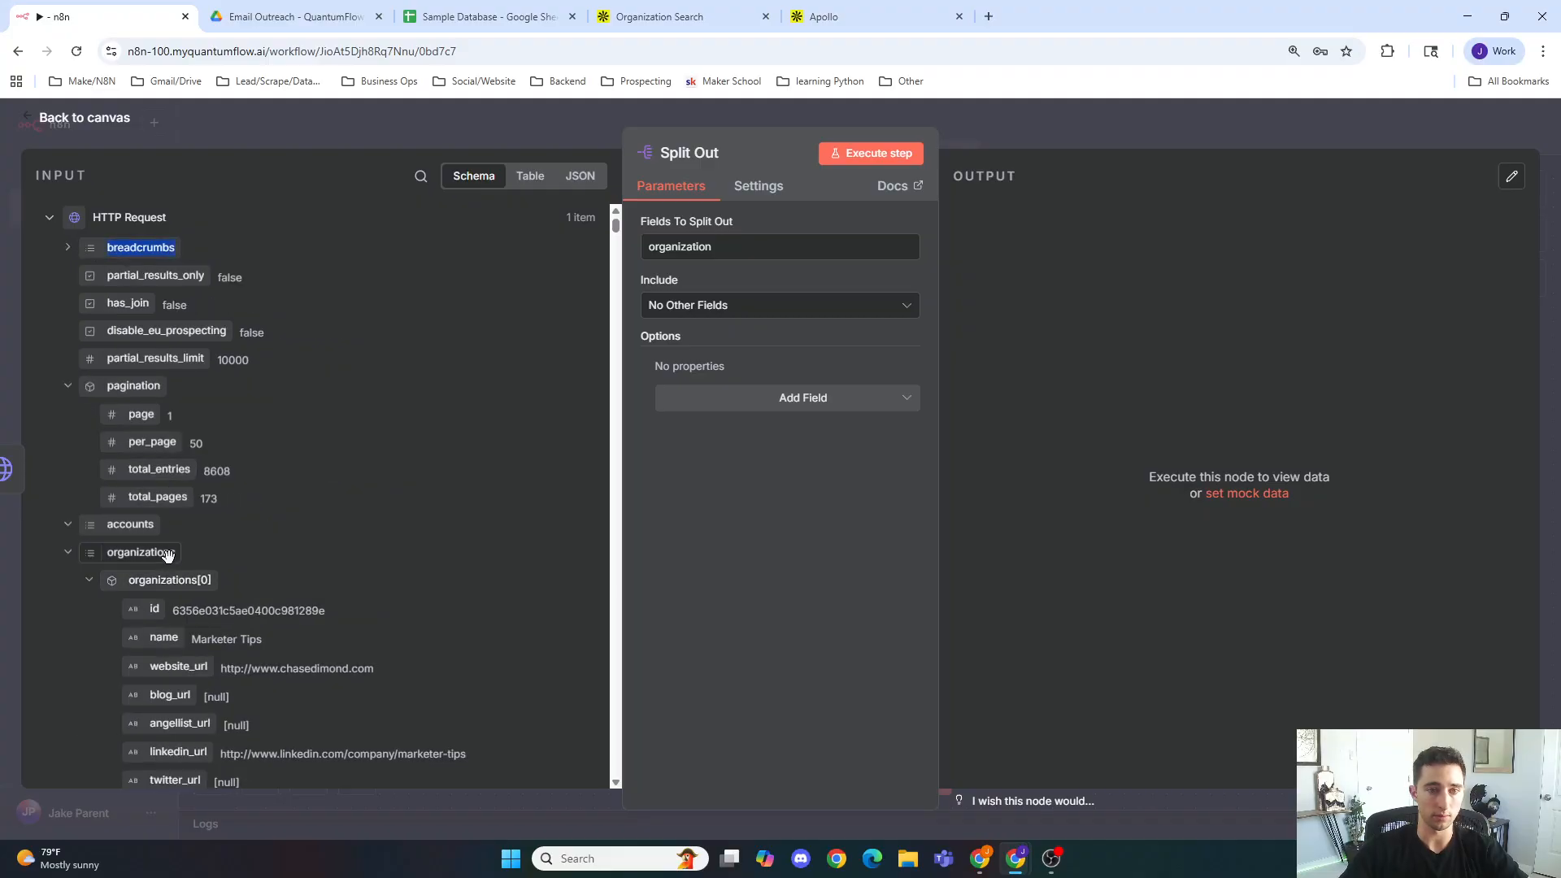
pyautogui.click(810, 237)
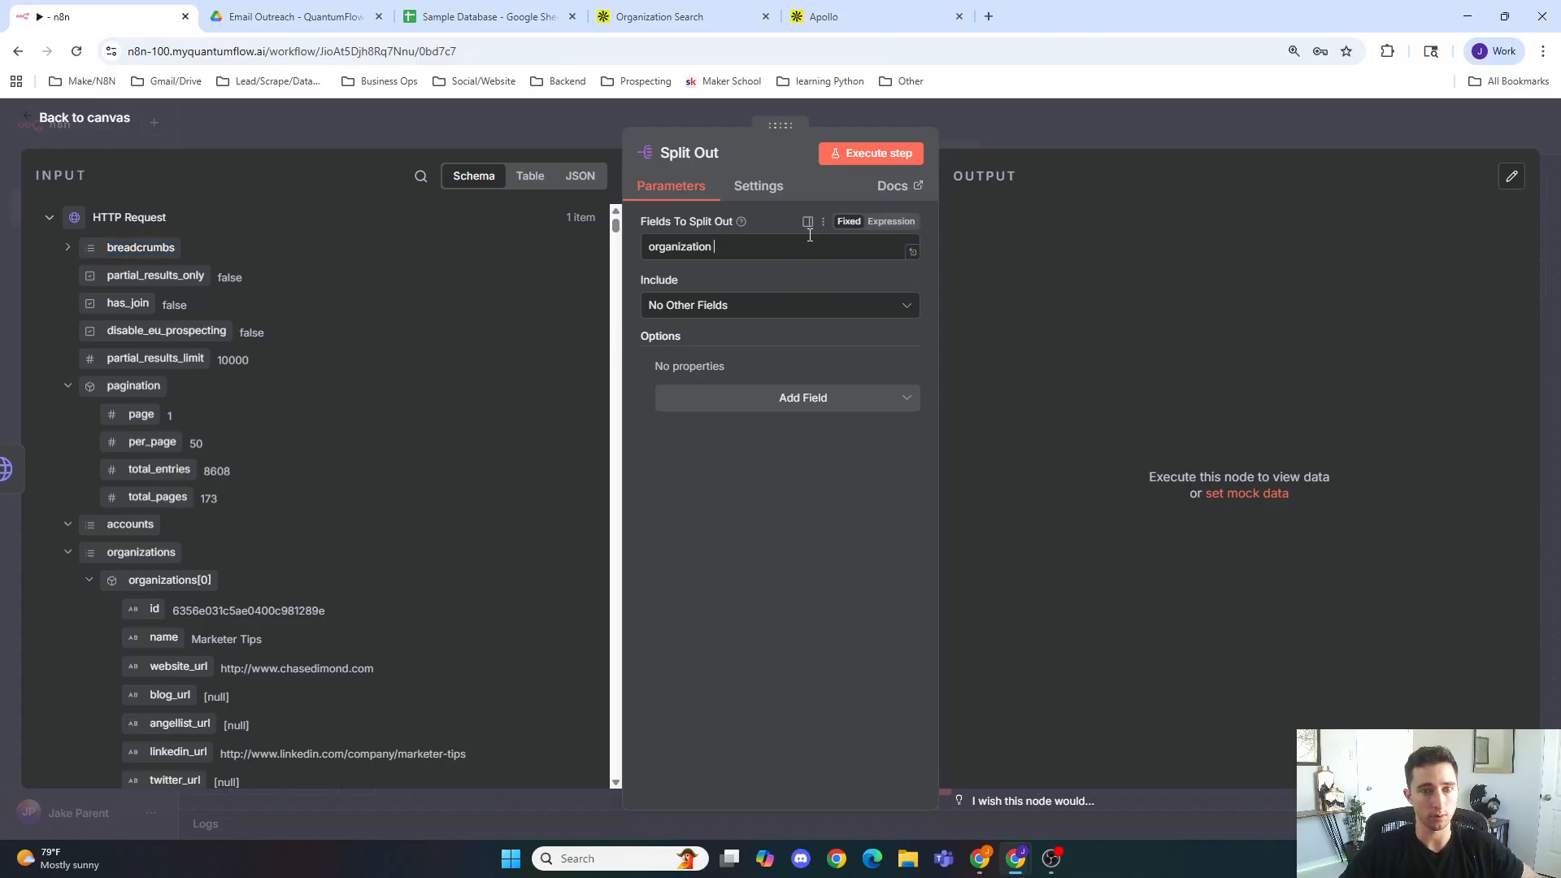
pyautogui.press('BackSpace')
pyautogui.write('s')
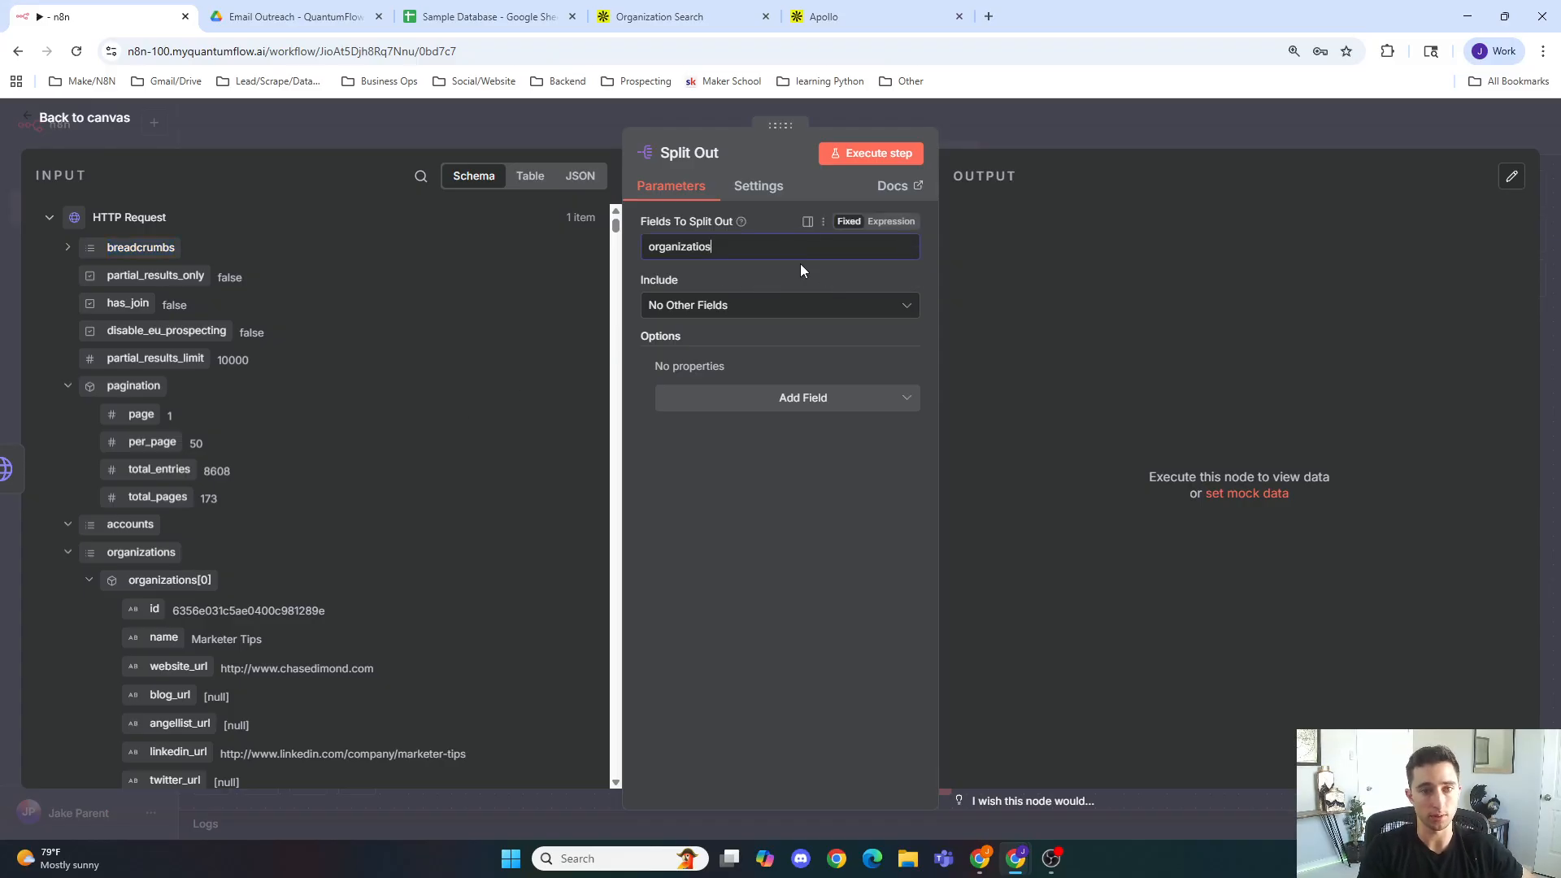
pyautogui.press('BackSpace')
pyautogui.write('ns')
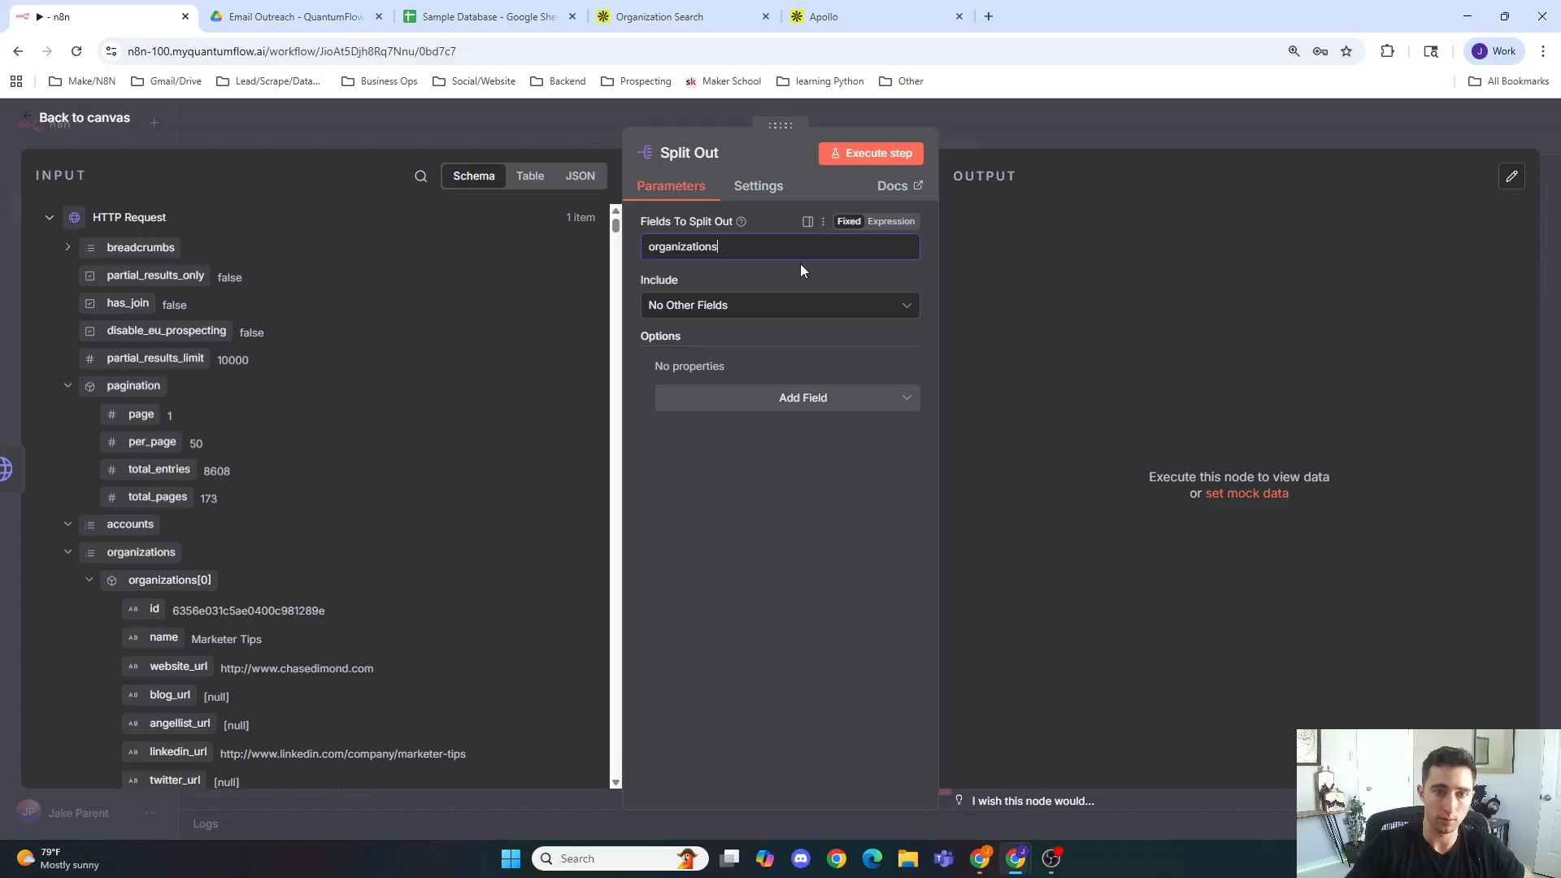
pyautogui.click(884, 156)
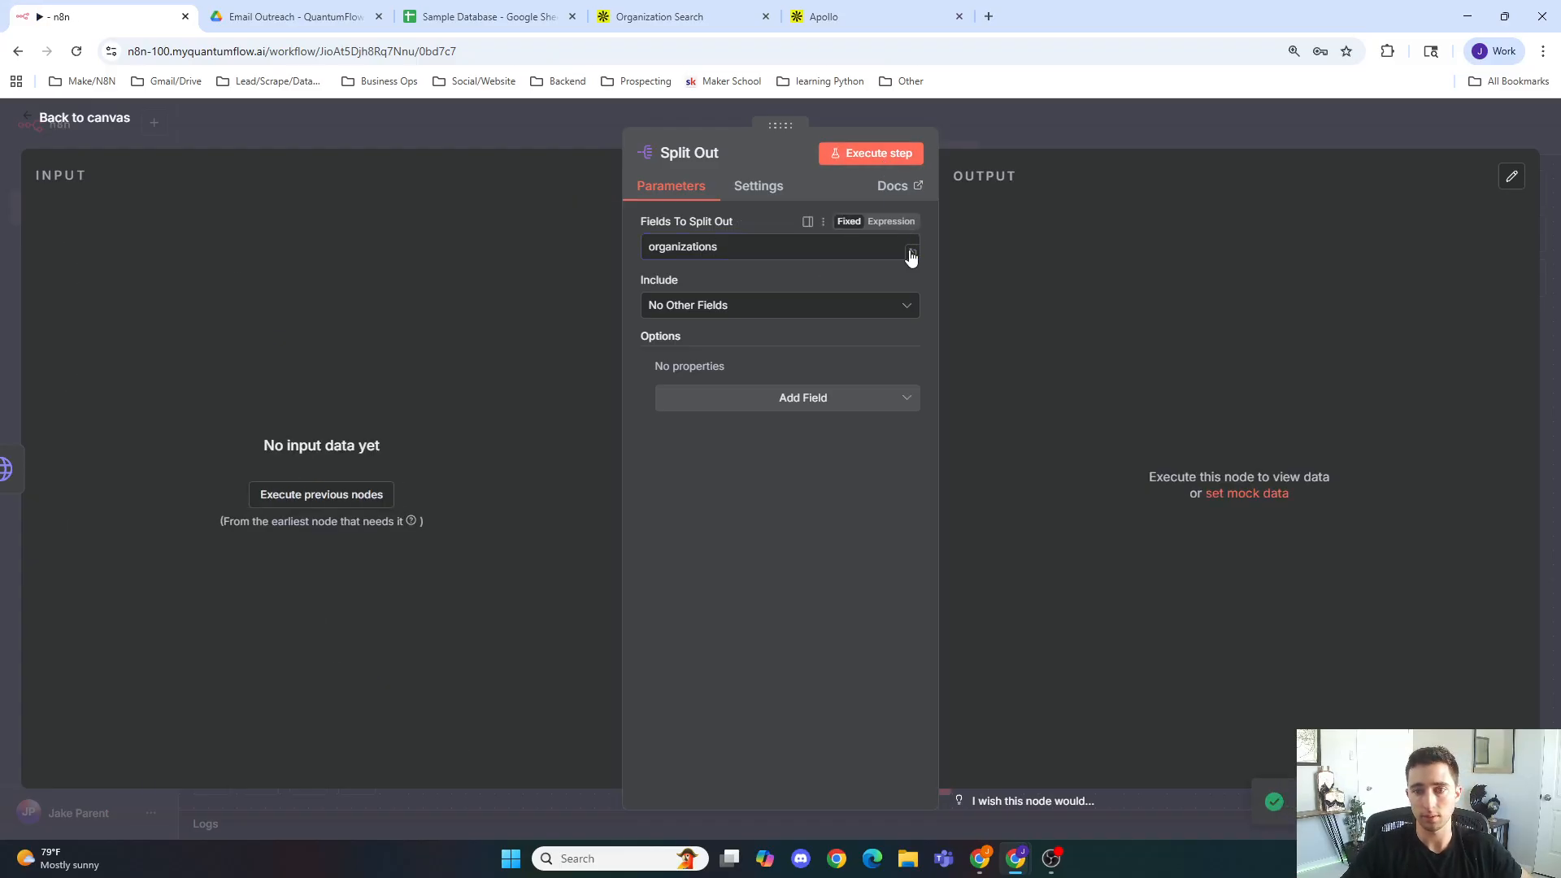
pyautogui.click(1027, 132)
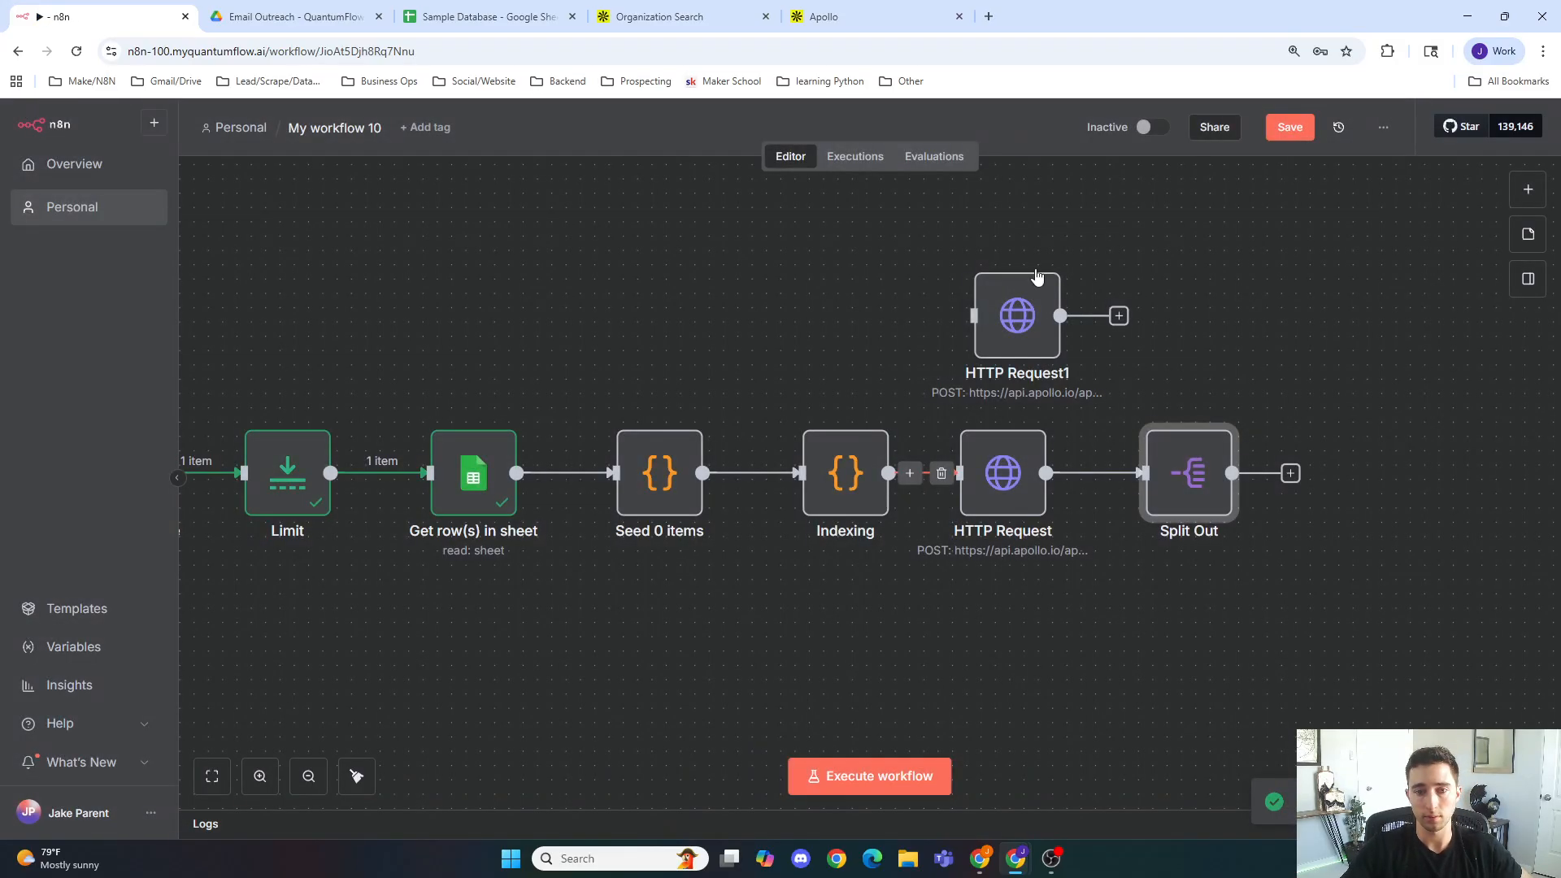
pyautogui.doubleClick(1182, 478)
pyautogui.click(883, 156)
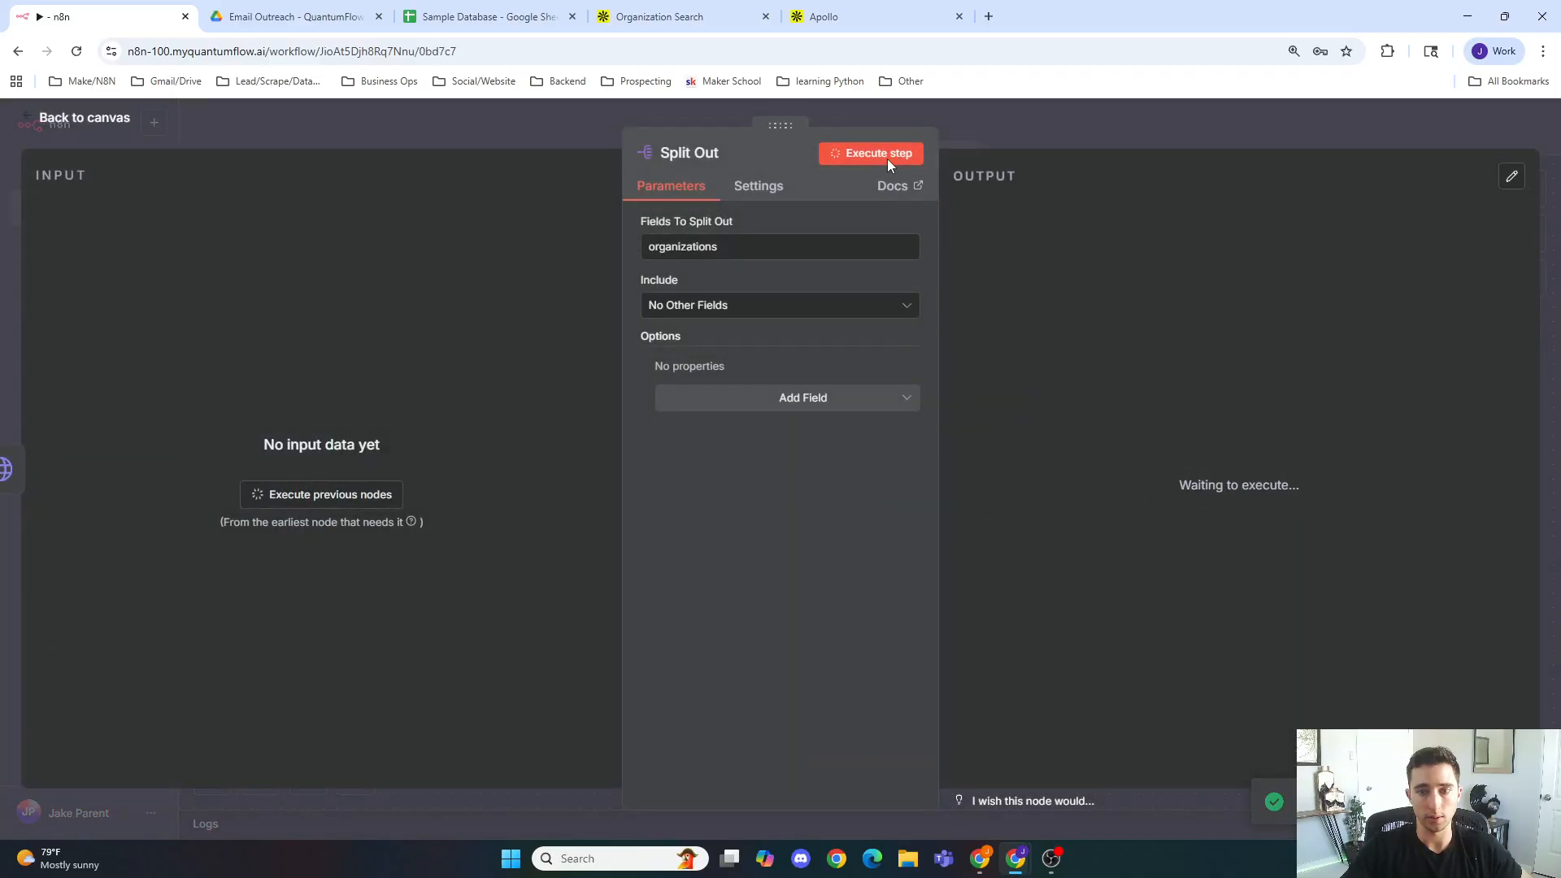
pyautogui.click(1006, 143)
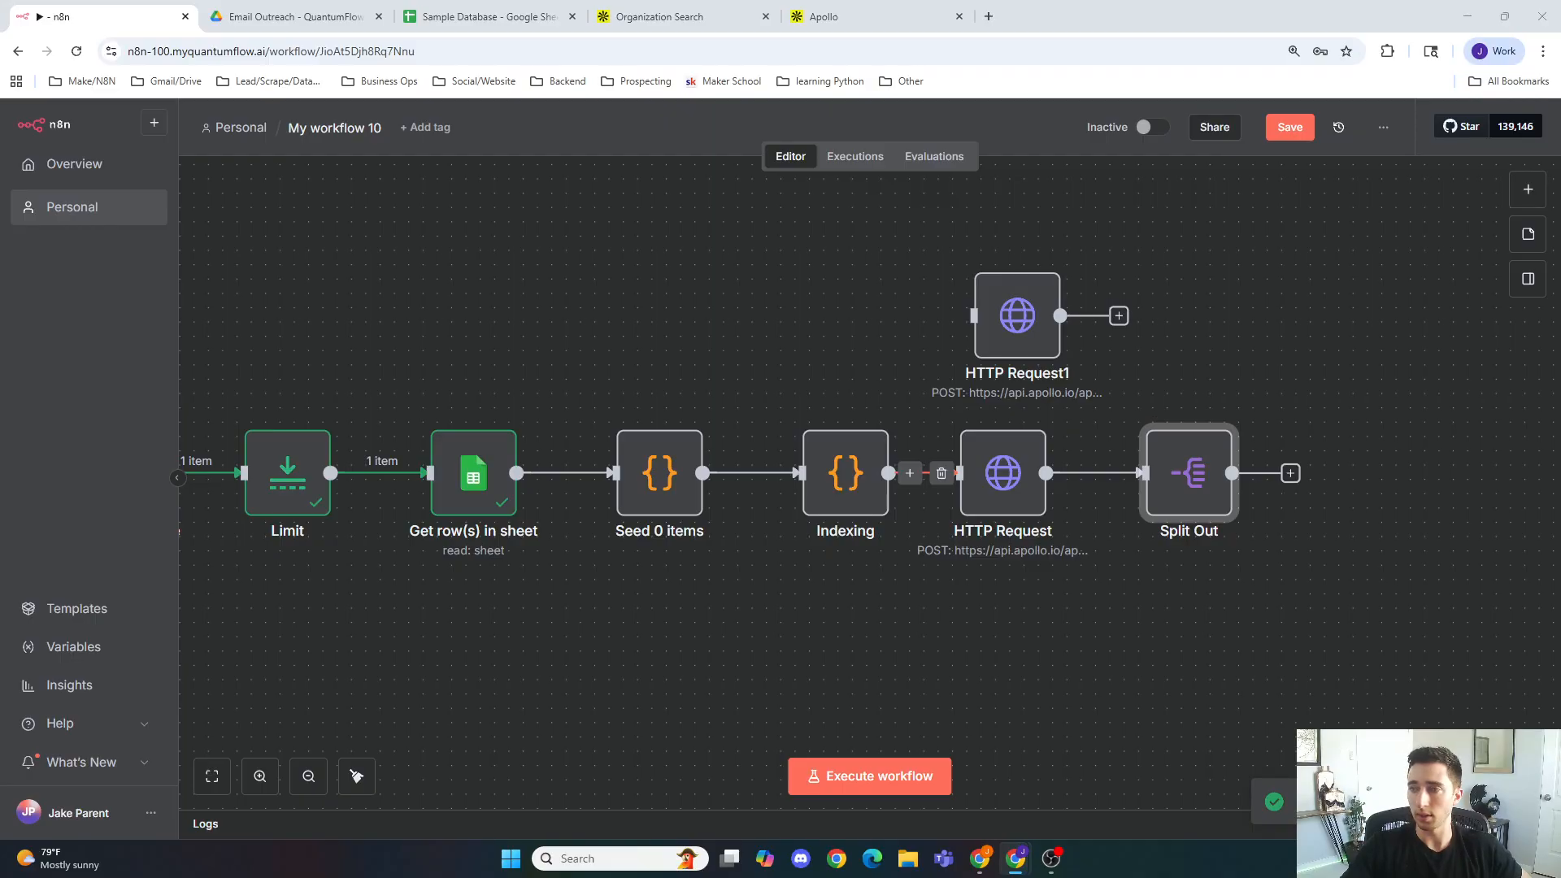
# Step: Start adding a Google node after the Split Out node
pyautogui.click(1241, 554)
pyautogui.moveTo(1295, 568); pyautogui.dragTo(1012, 558)
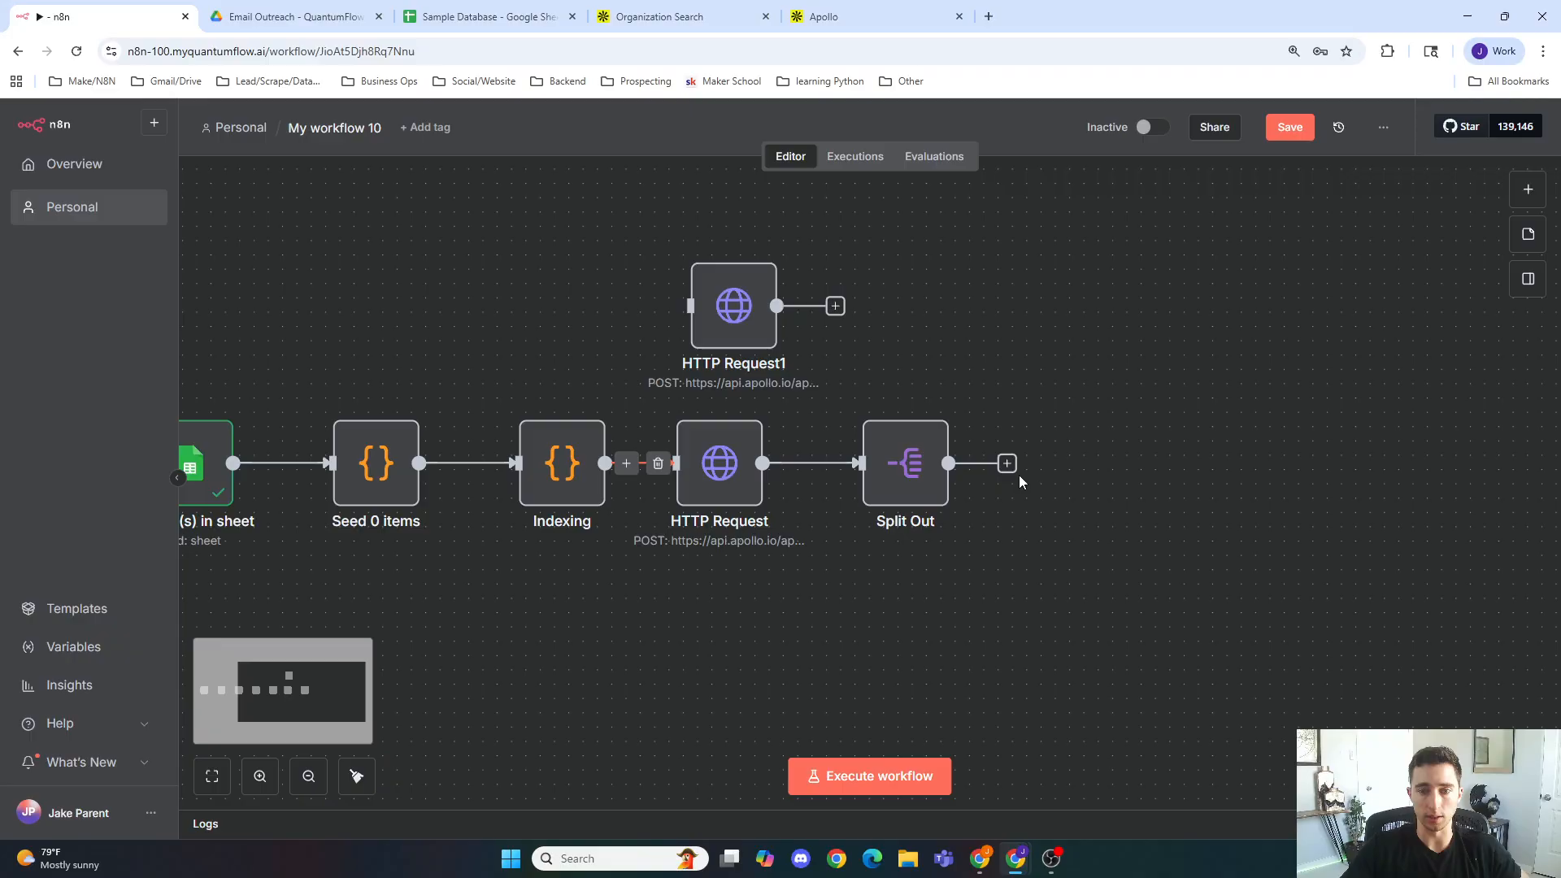
pyautogui.click(1014, 472)
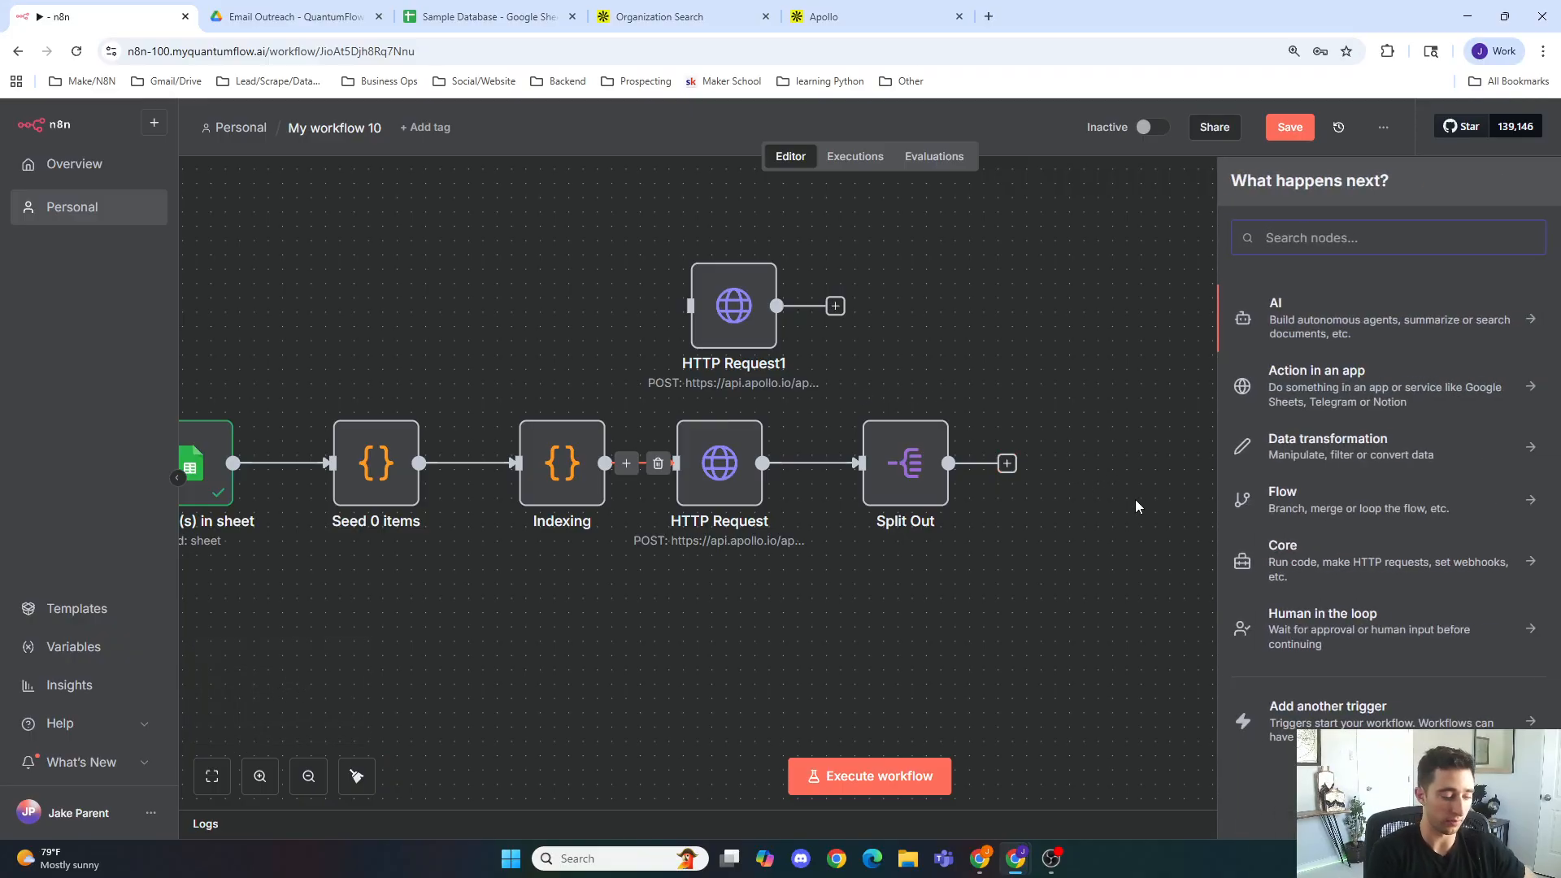
pyautogui.write('googl')
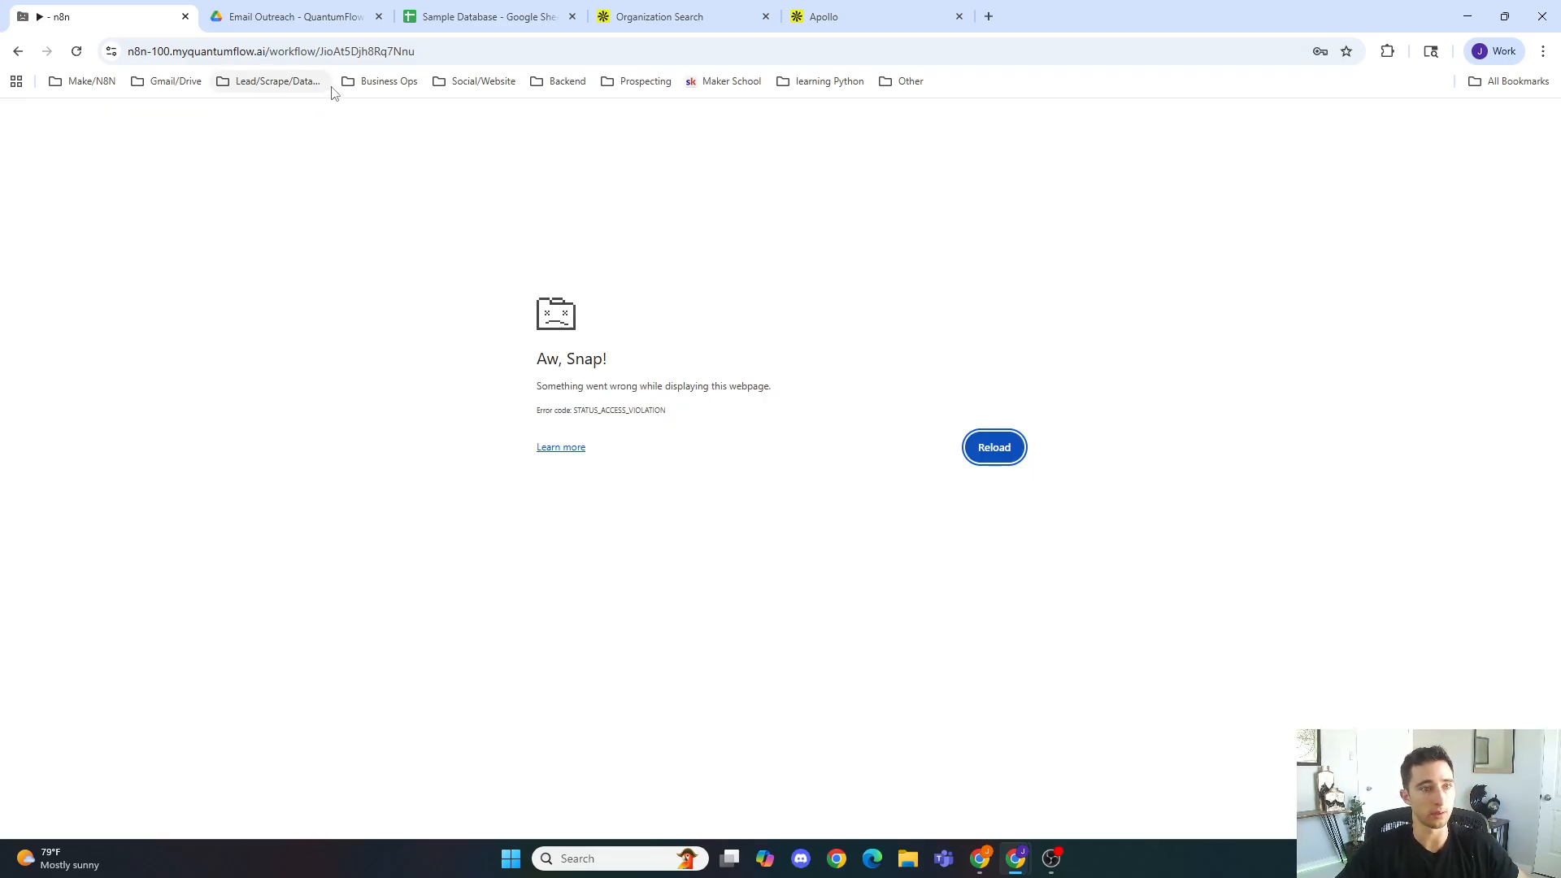
# Step: Reload the workflow page and add a Split Out node after the HTTP Request node
pyautogui.click(366, 55)
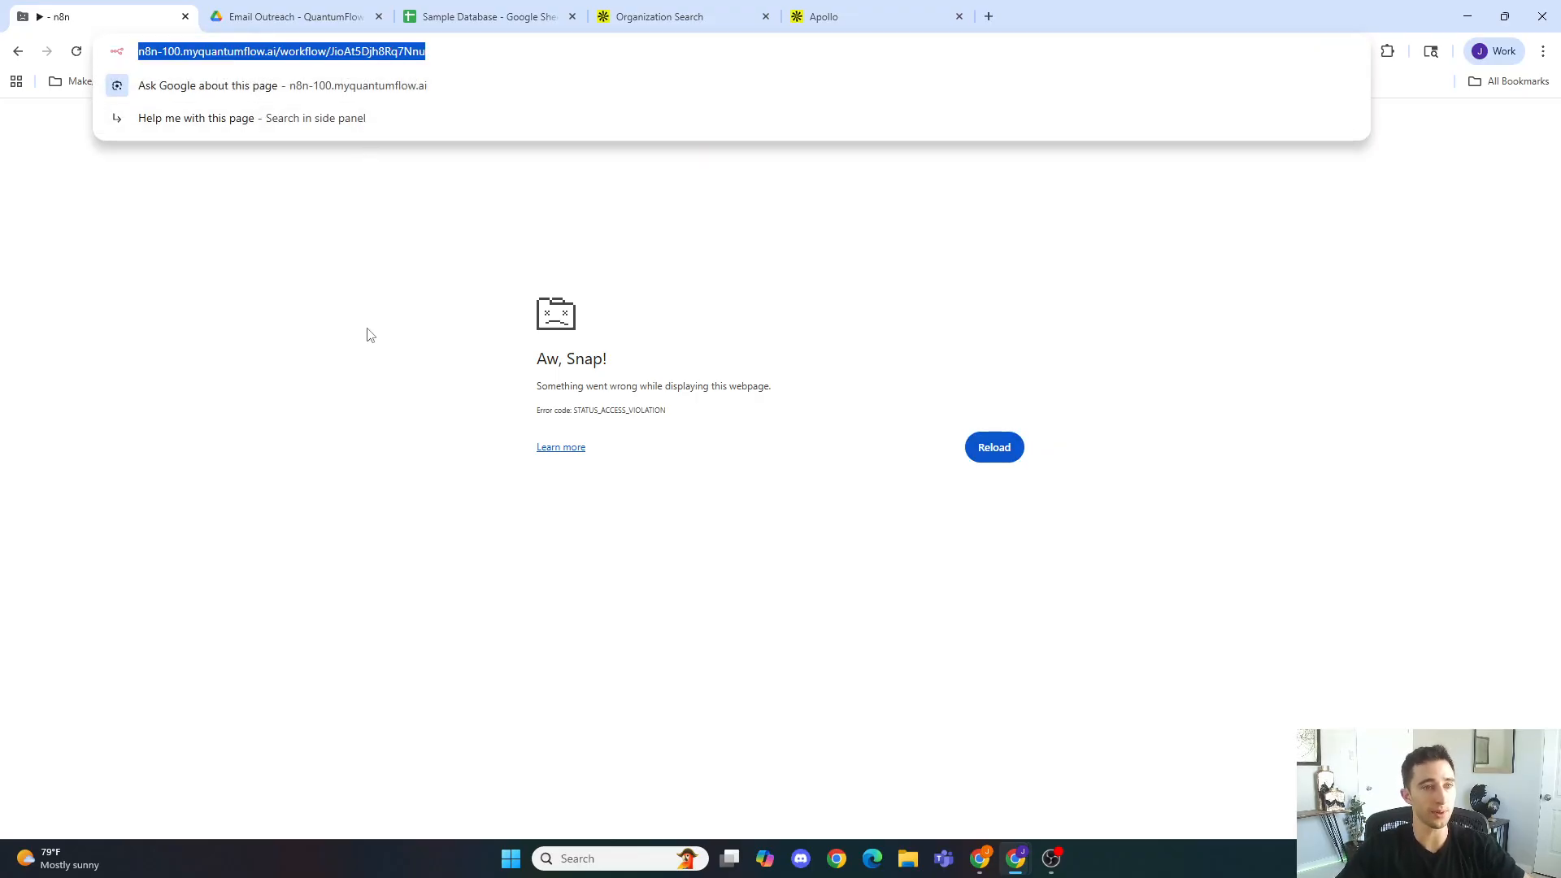
pyautogui.press('Return')
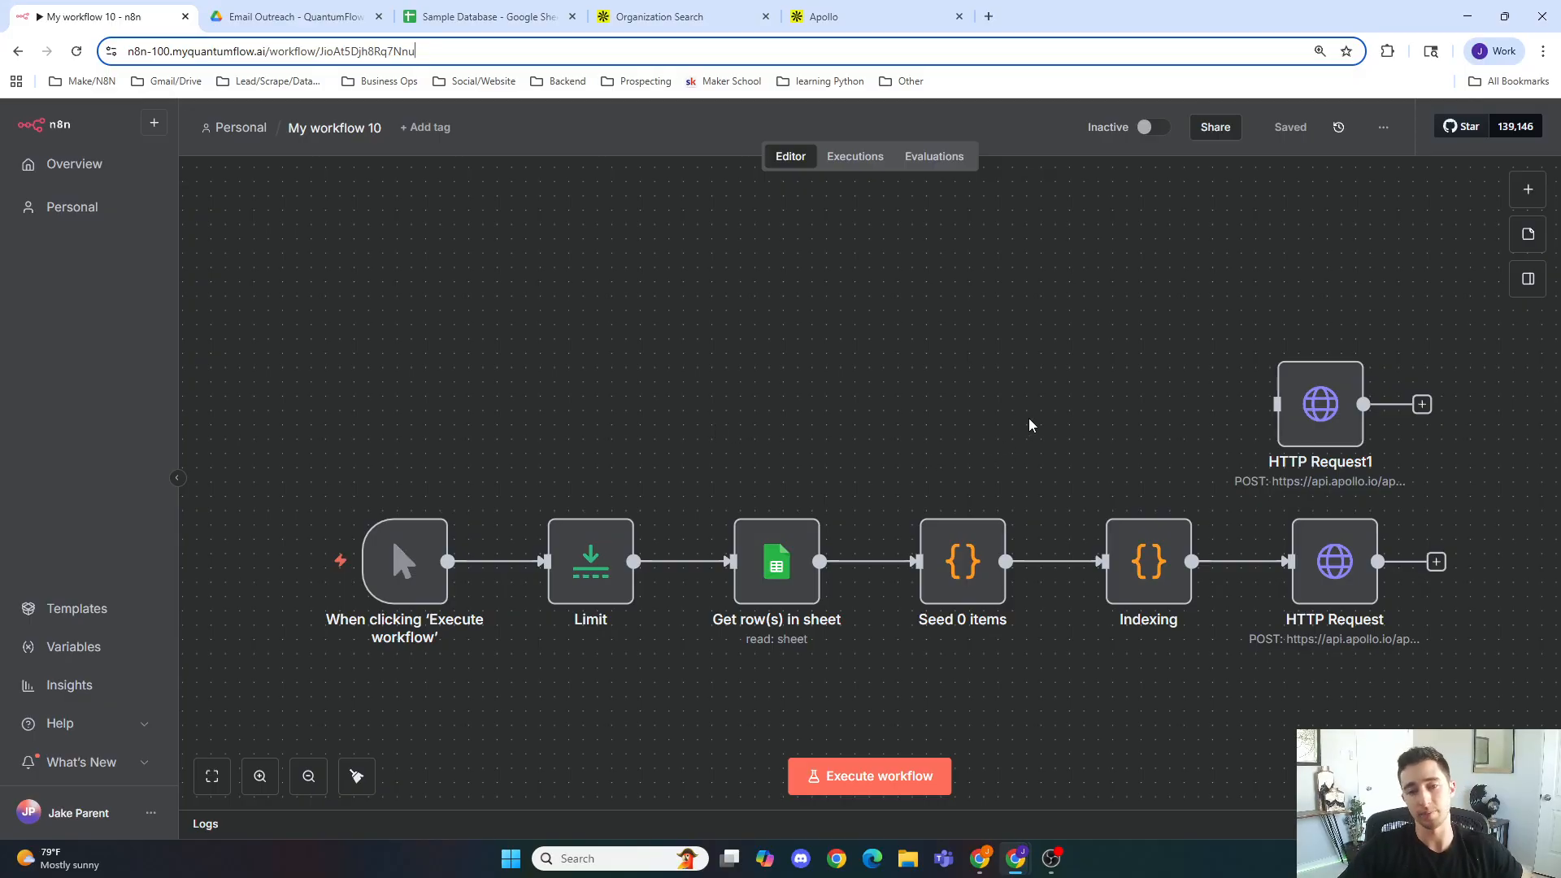
pyautogui.moveTo(1039, 424); pyautogui.dragTo(970, 435)
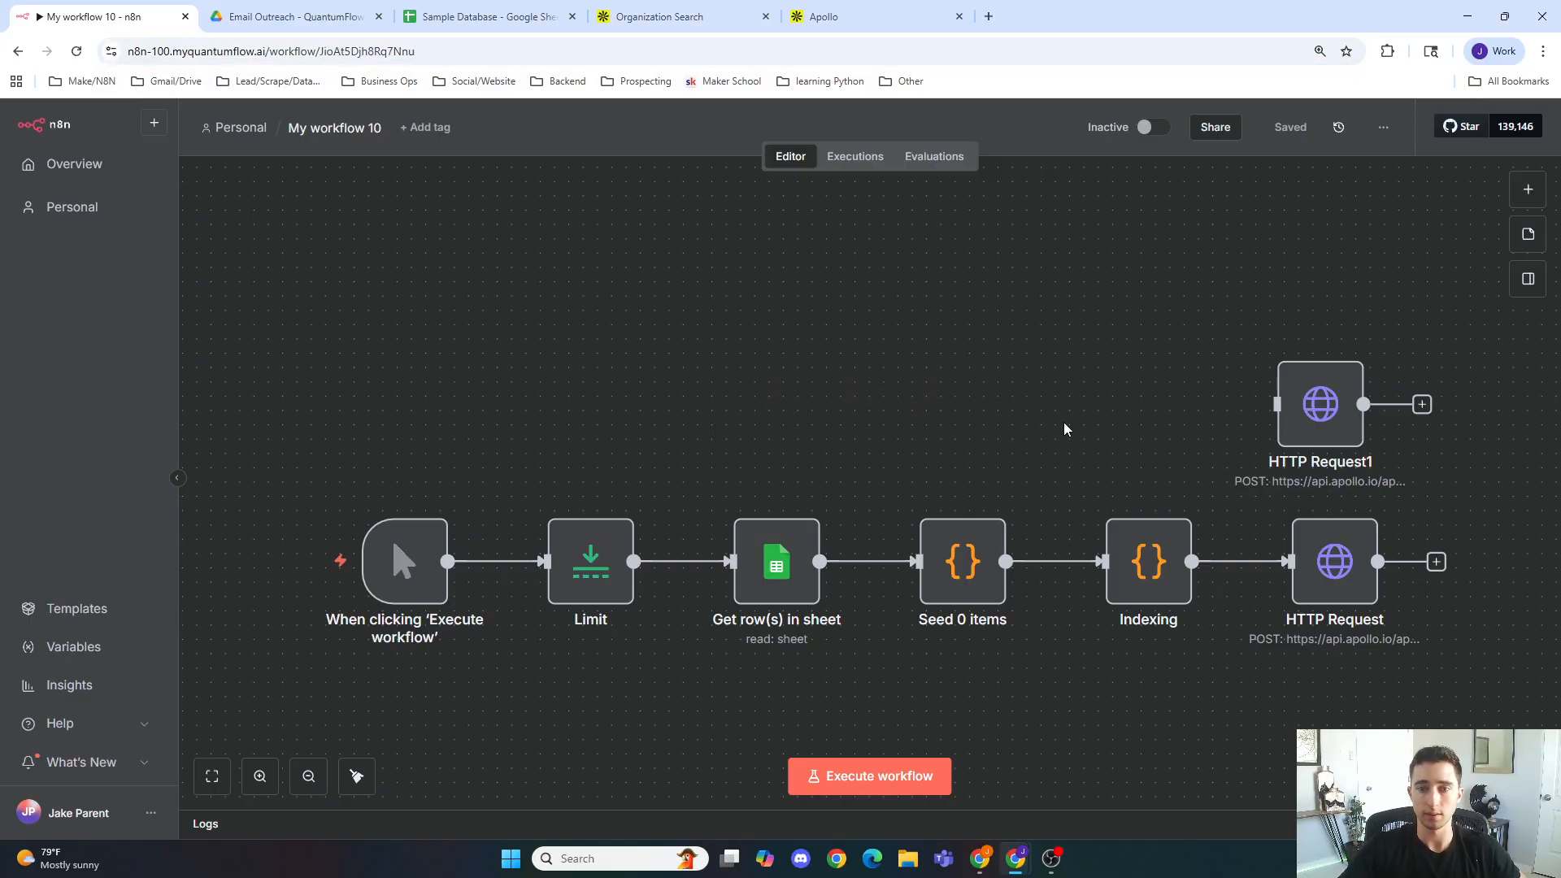
pyautogui.moveTo(1067, 429); pyautogui.dragTo(641, 334)
pyautogui.click(1011, 466)
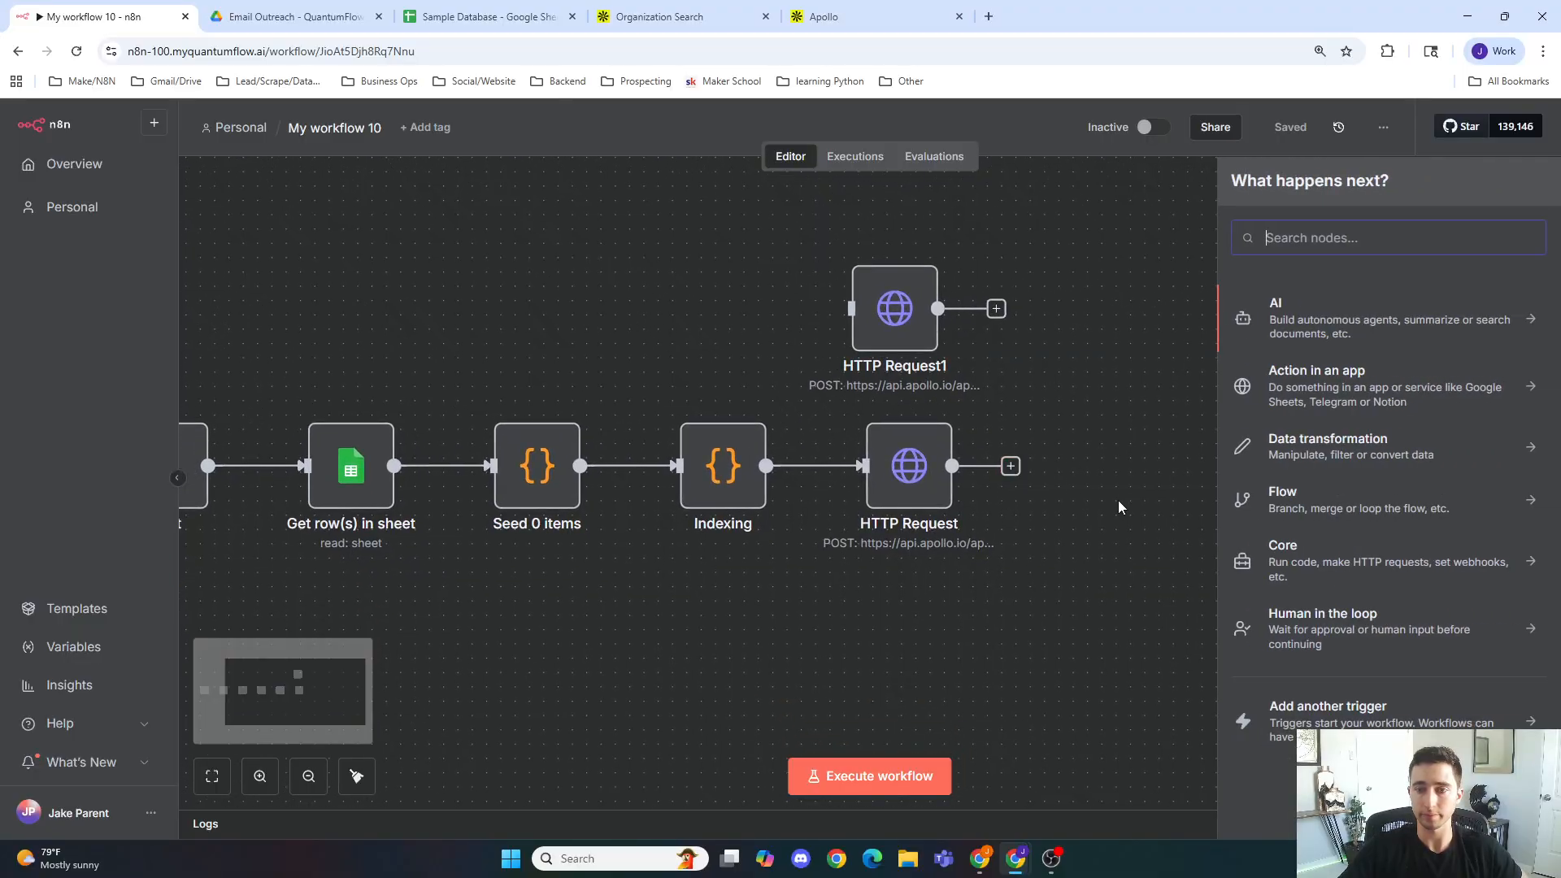
pyautogui.write('split')
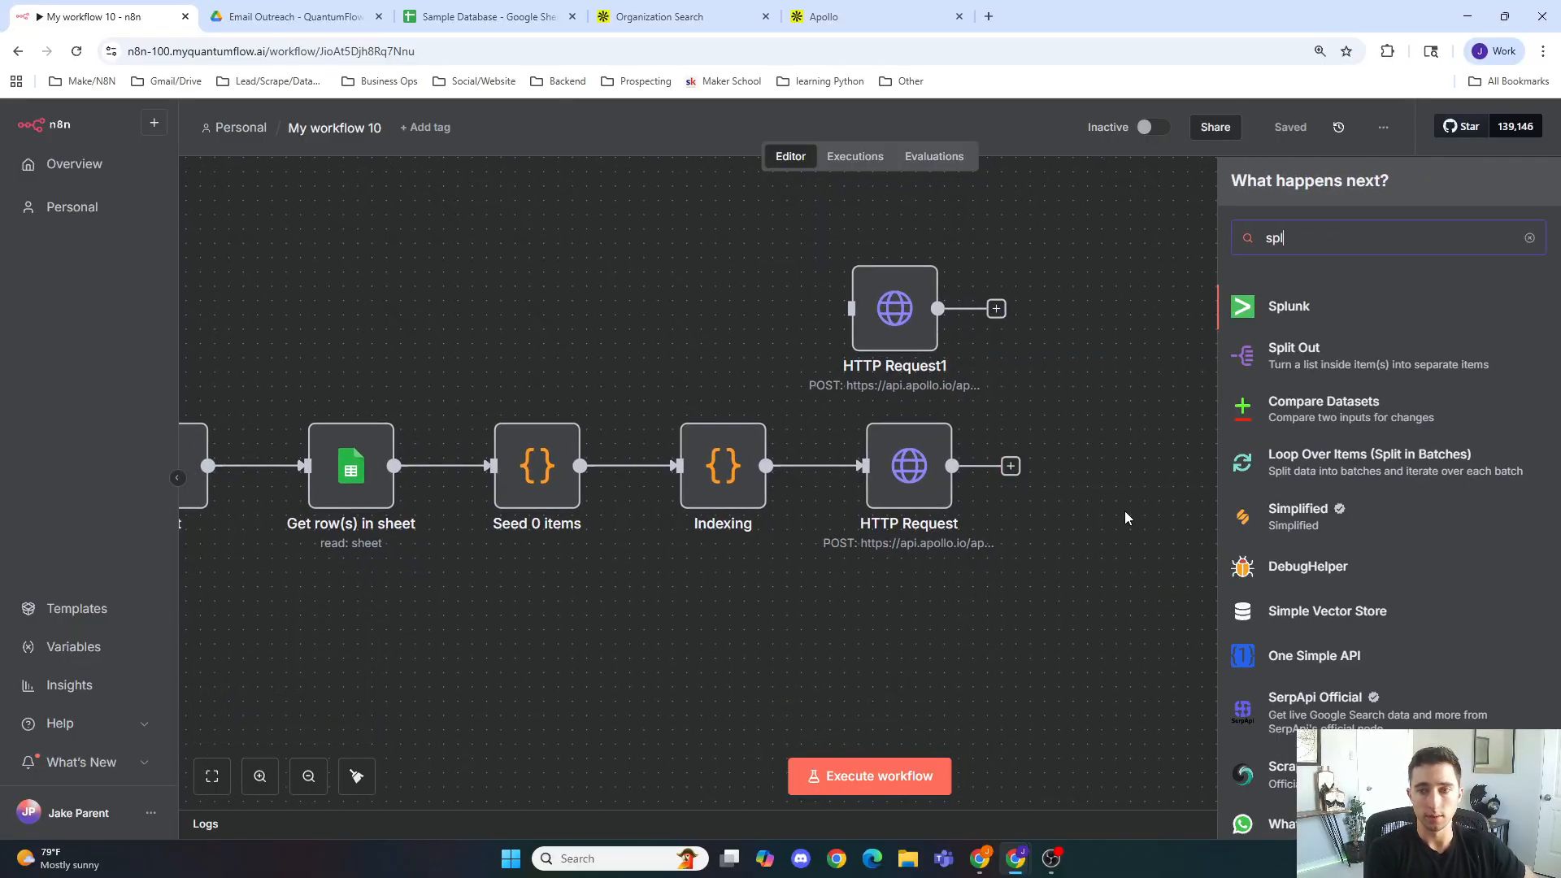
pyautogui.press('Return')
# Step: Set the Split Out node's field to split out to organizations, correcting the misspelling
pyautogui.rightClick(1126, 512)
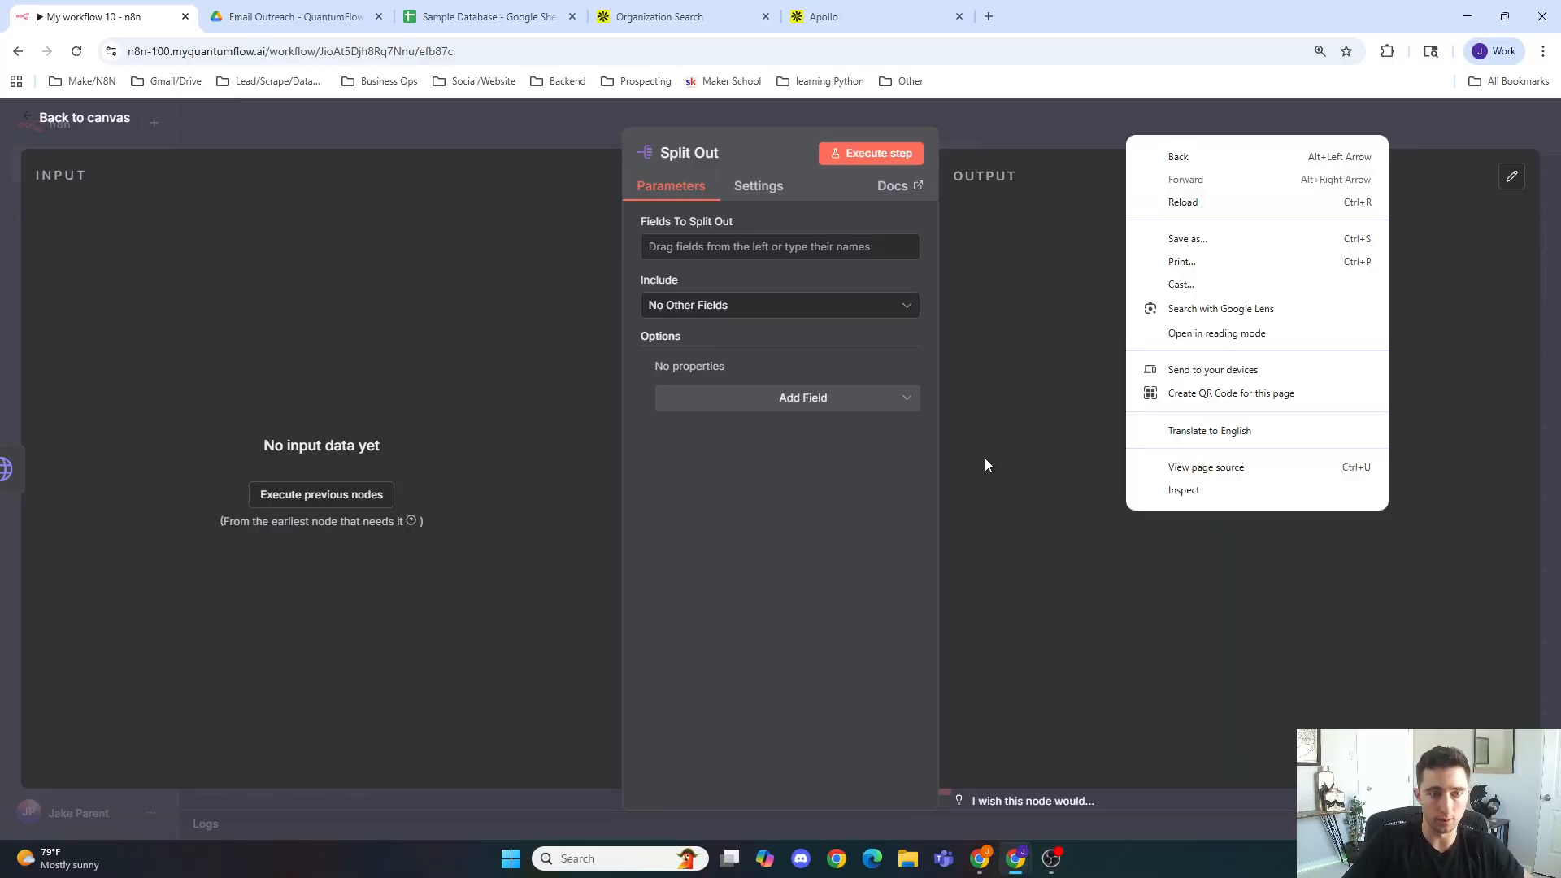
pyautogui.click(782, 265)
pyautogui.click(789, 250)
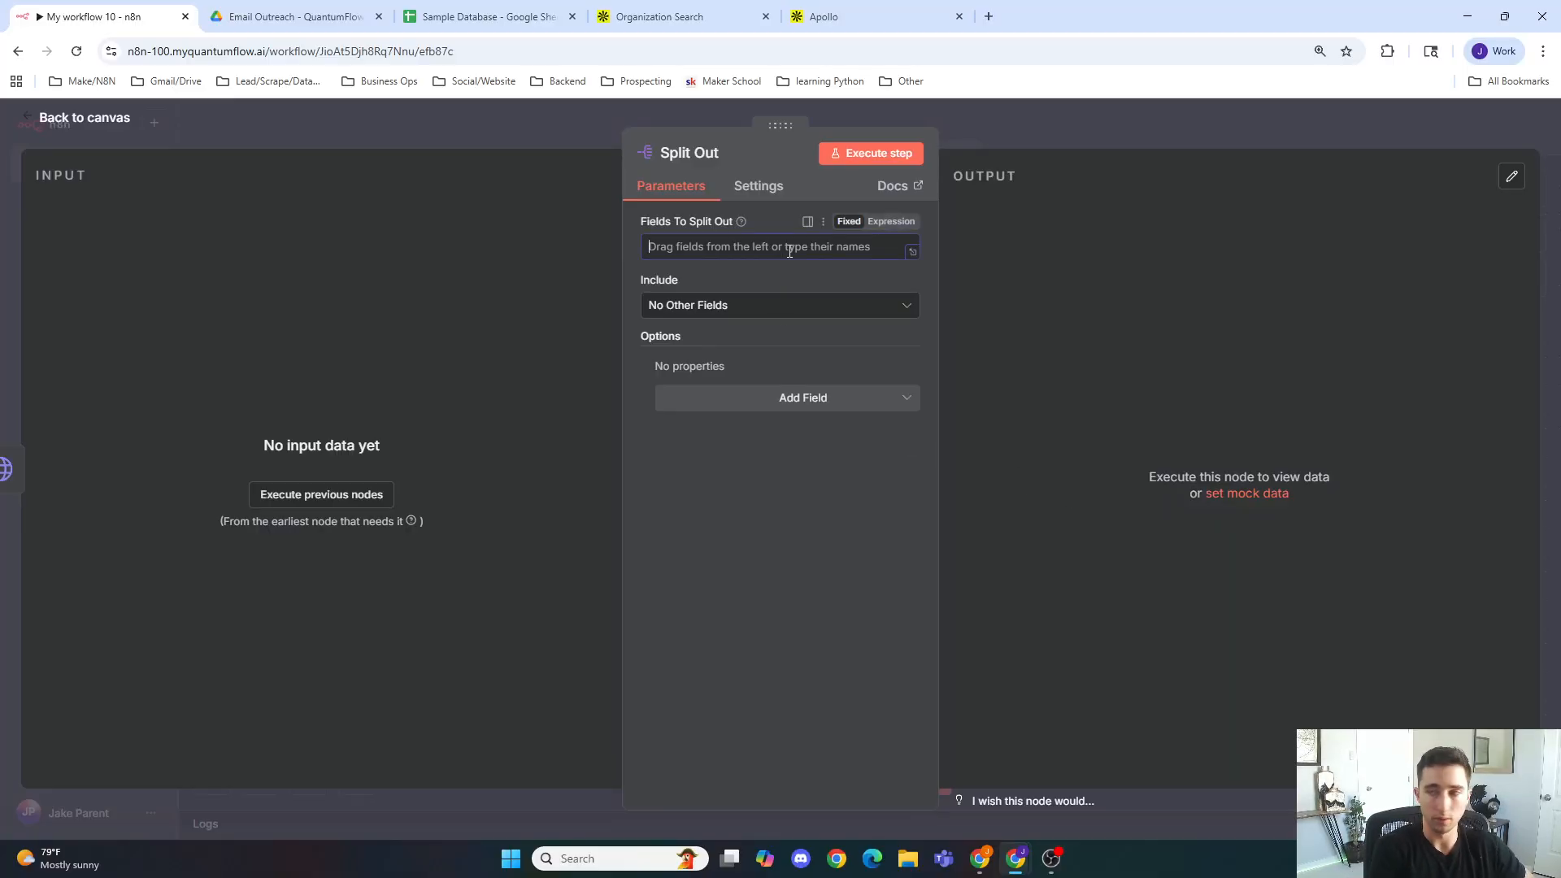
pyautogui.write('orginzations')
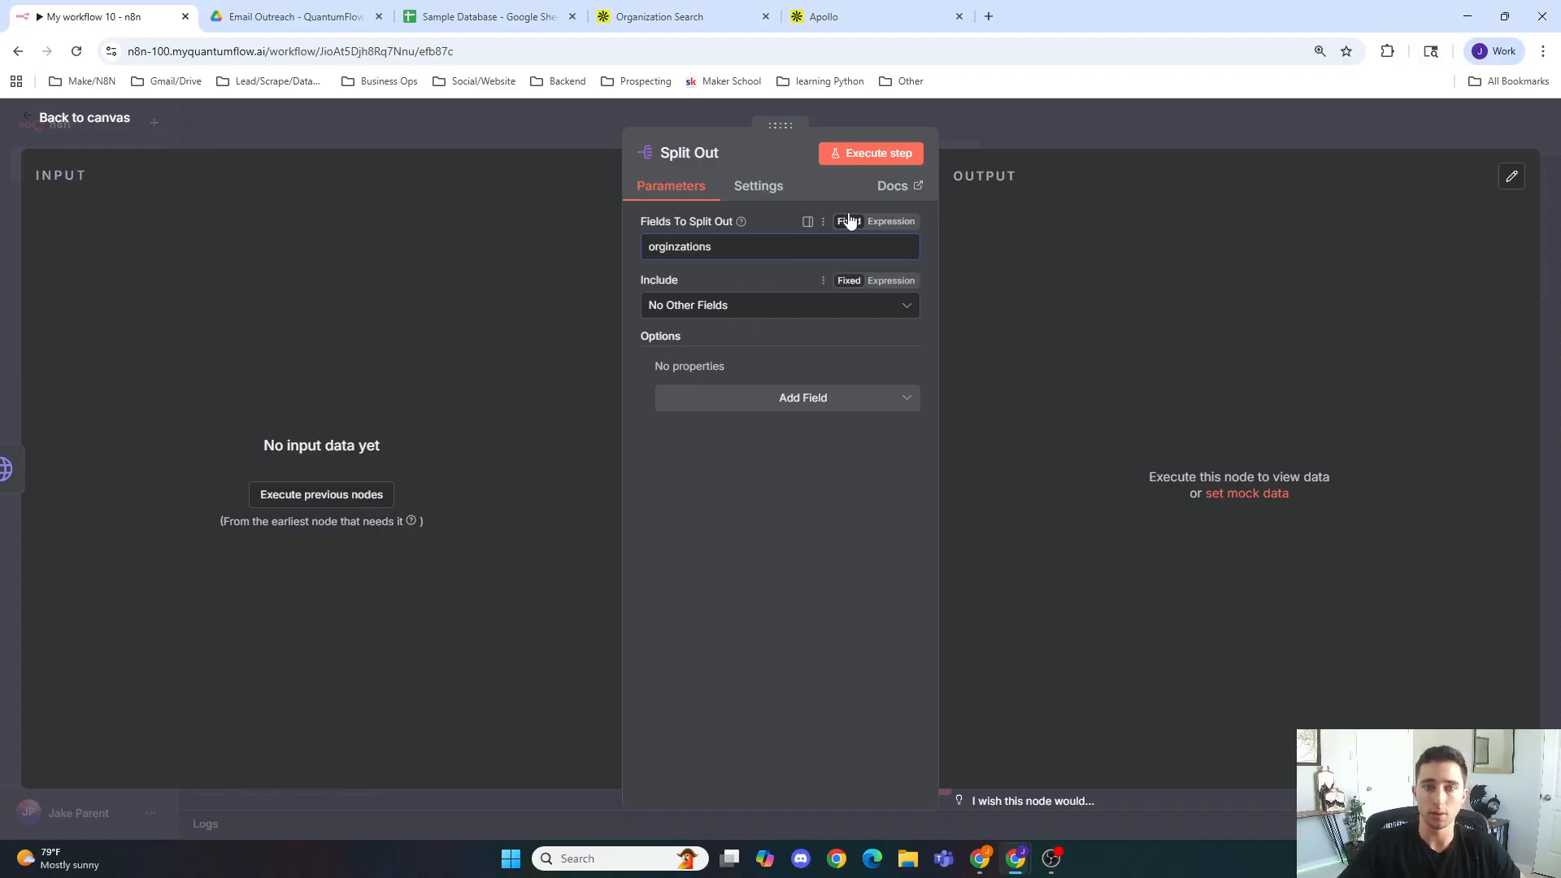
pyautogui.click(978, 131)
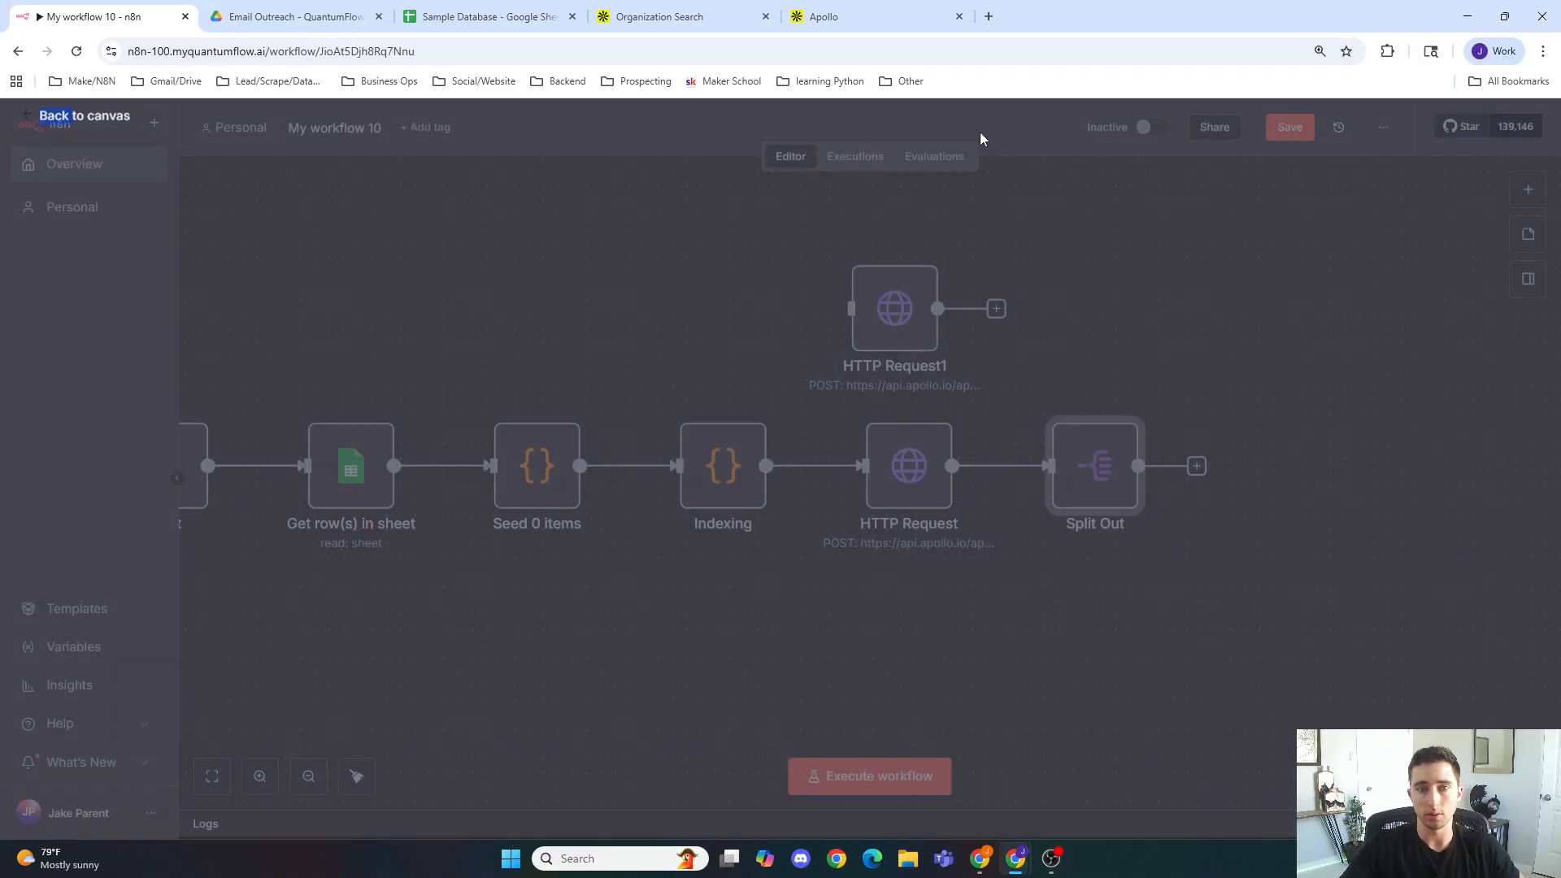
pyautogui.doubleClick(1059, 455)
pyautogui.rightClick(644, 248)
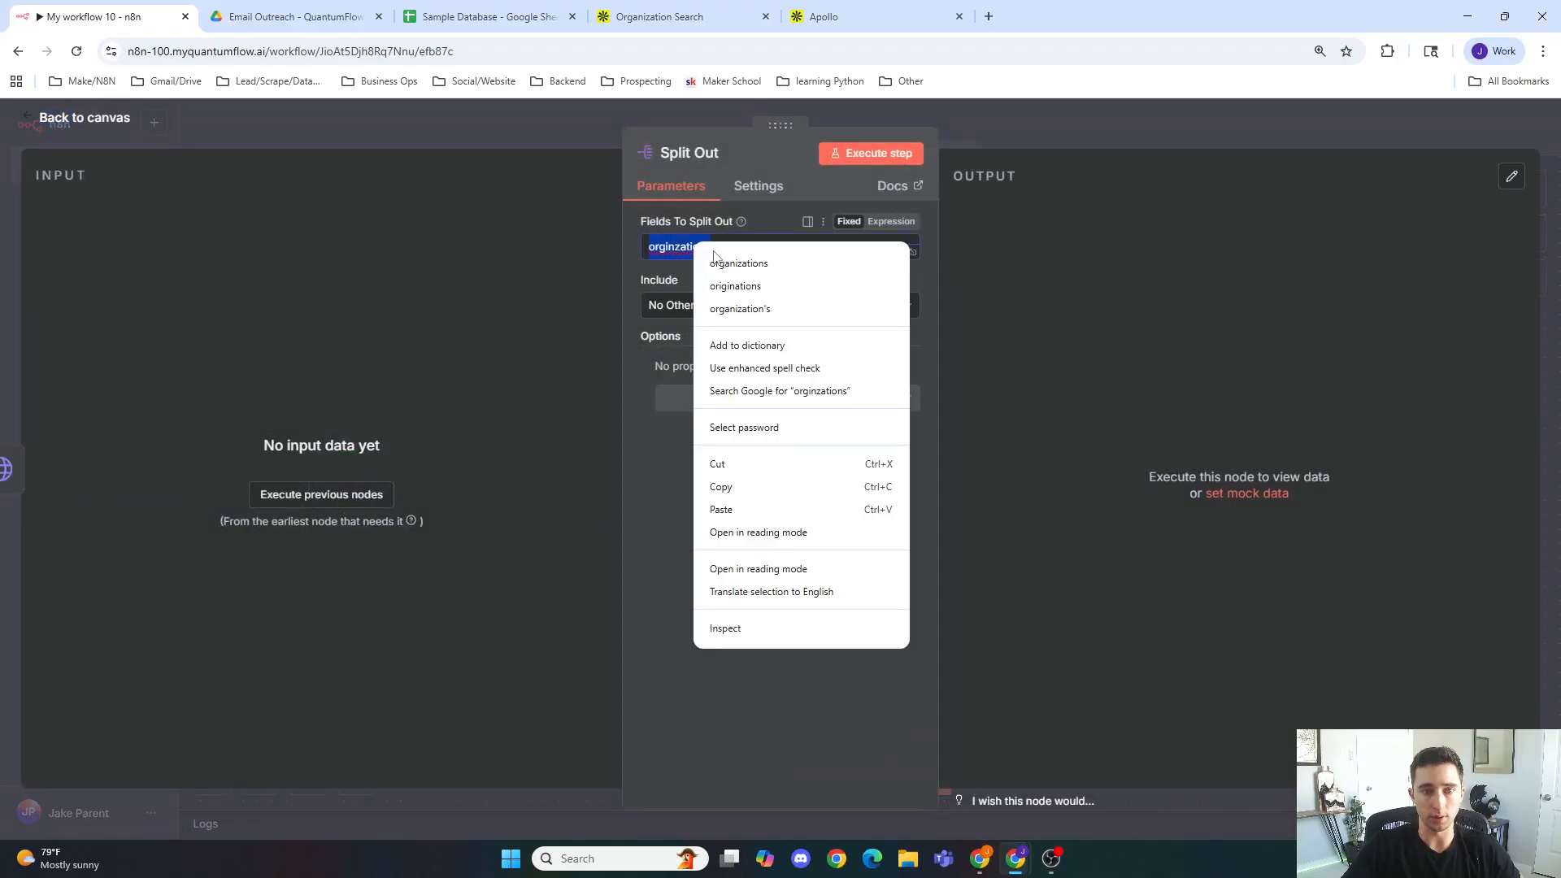
pyautogui.click(715, 262)
pyautogui.click(1049, 152)
# Step: Add a Google Sheets Append row in sheet node after the Split Out node
pyautogui.click(1196, 466)
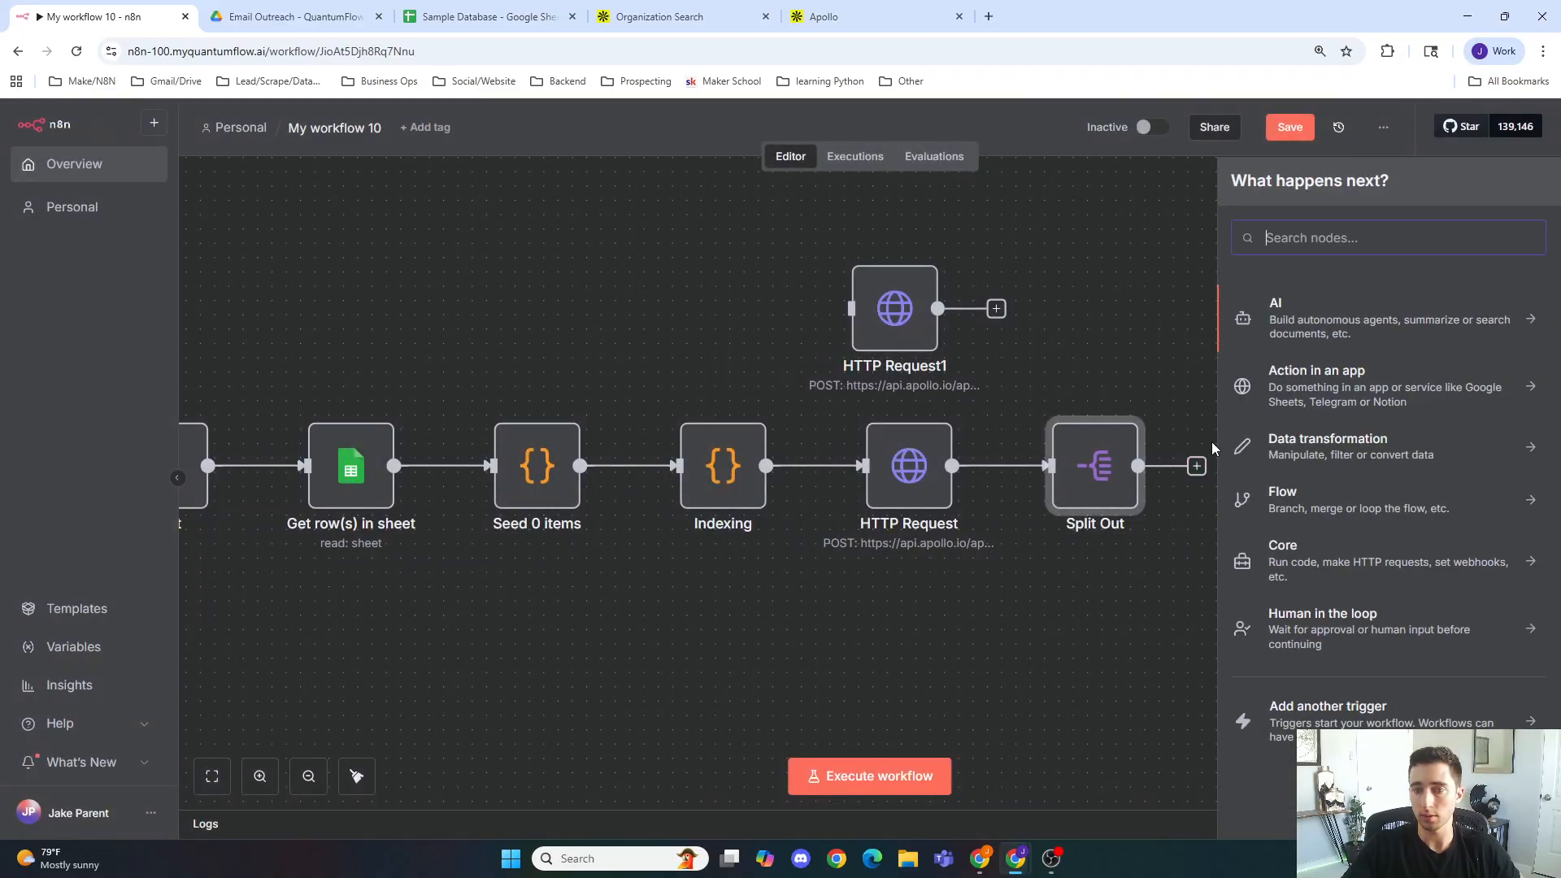
pyautogui.write('googl')
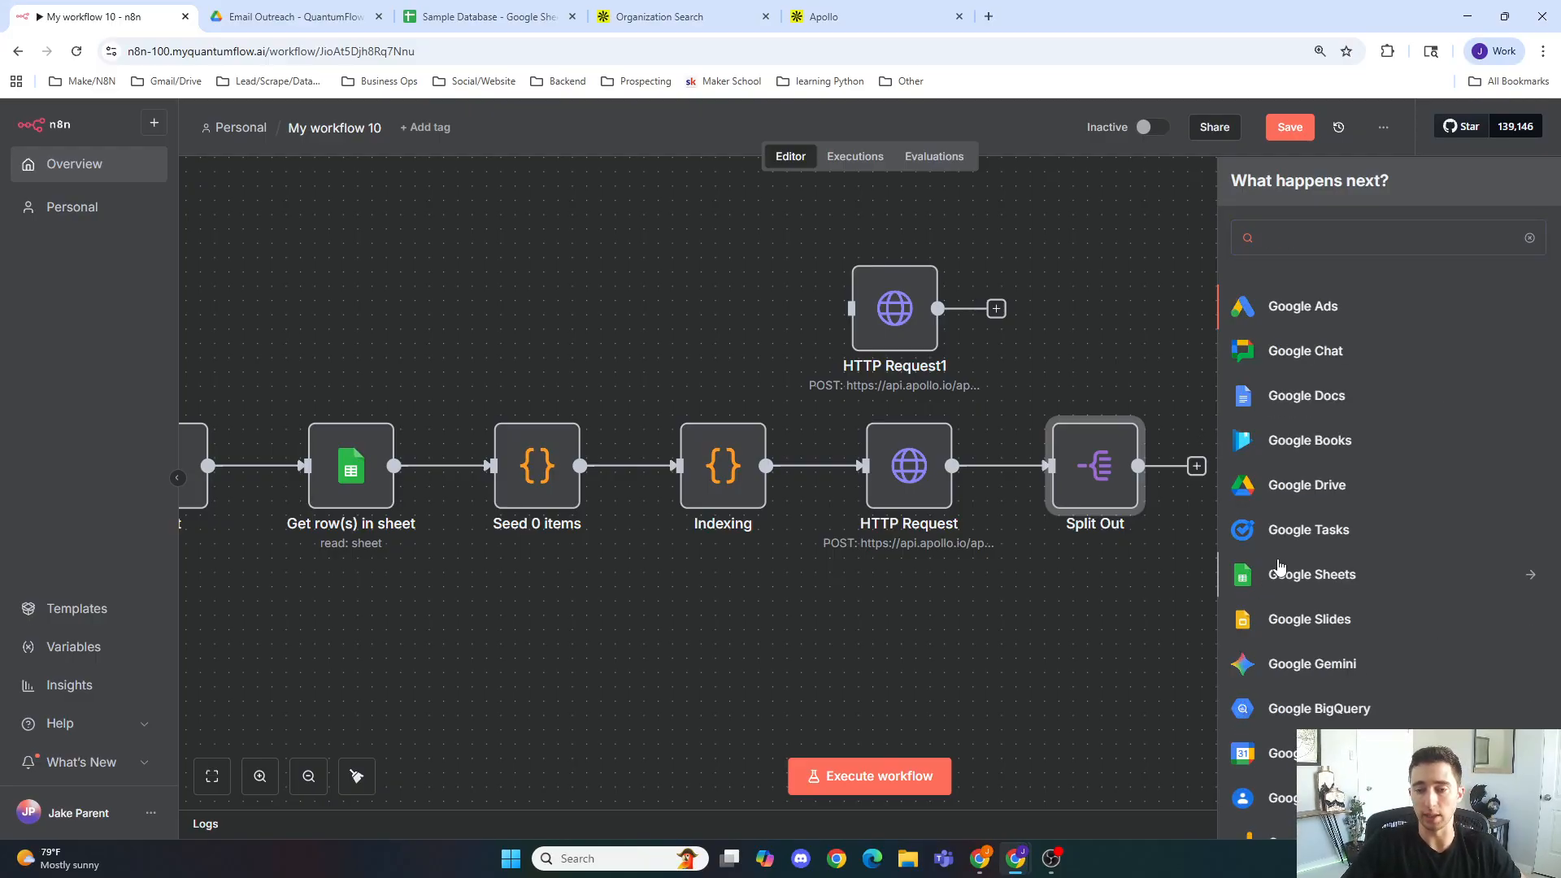
pyautogui.click(1305, 574)
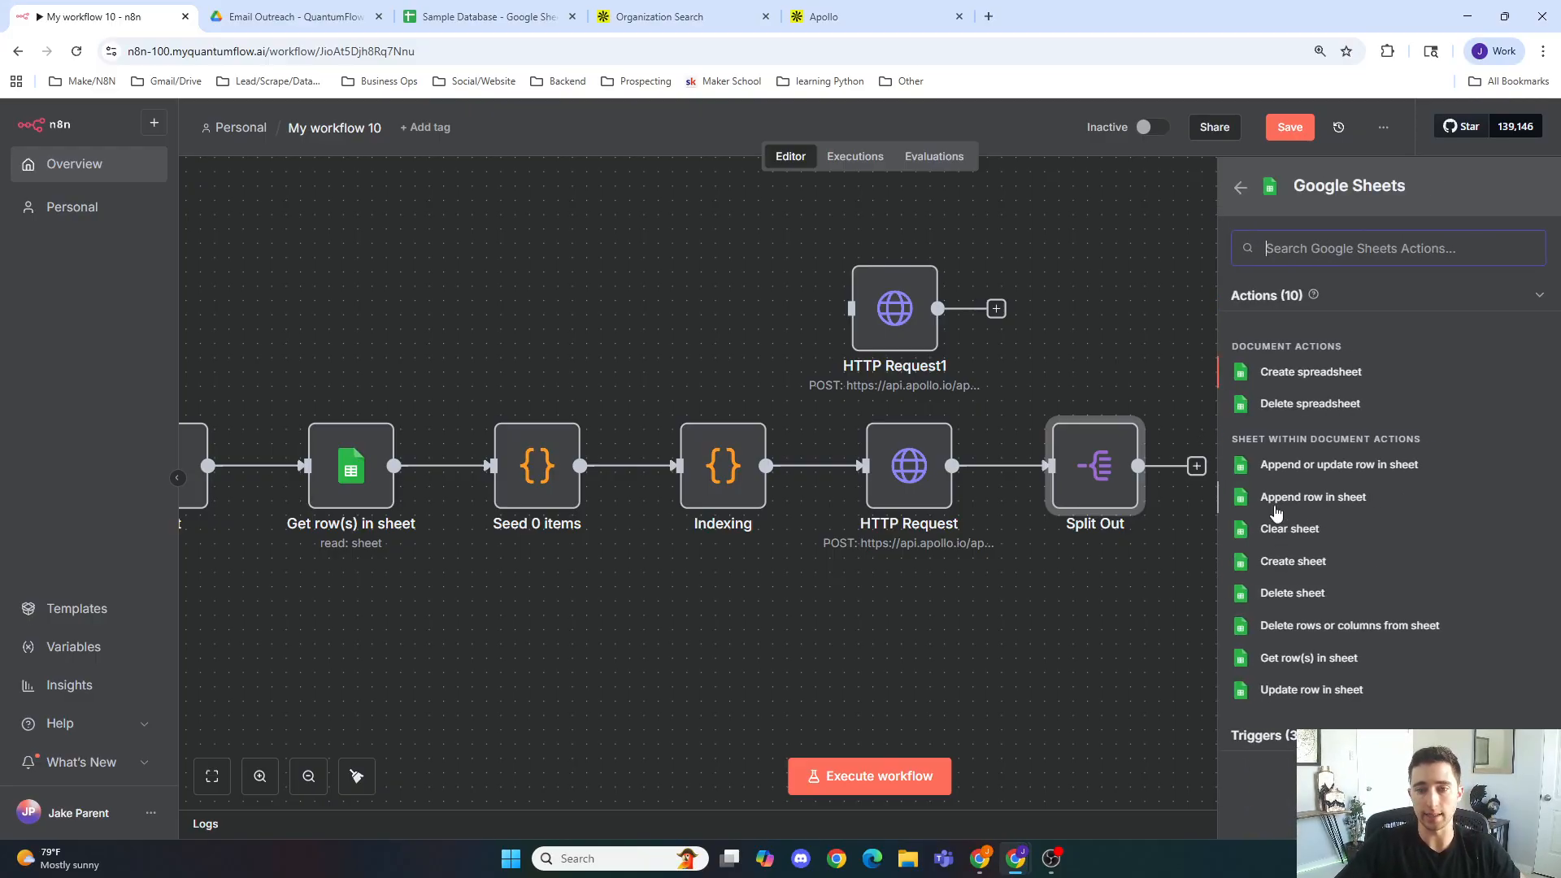
pyautogui.click(1356, 503)
# Step: Set the append node's document to Sample Database and its sheet to Companies, then review its columns
pyautogui.click(788, 419)
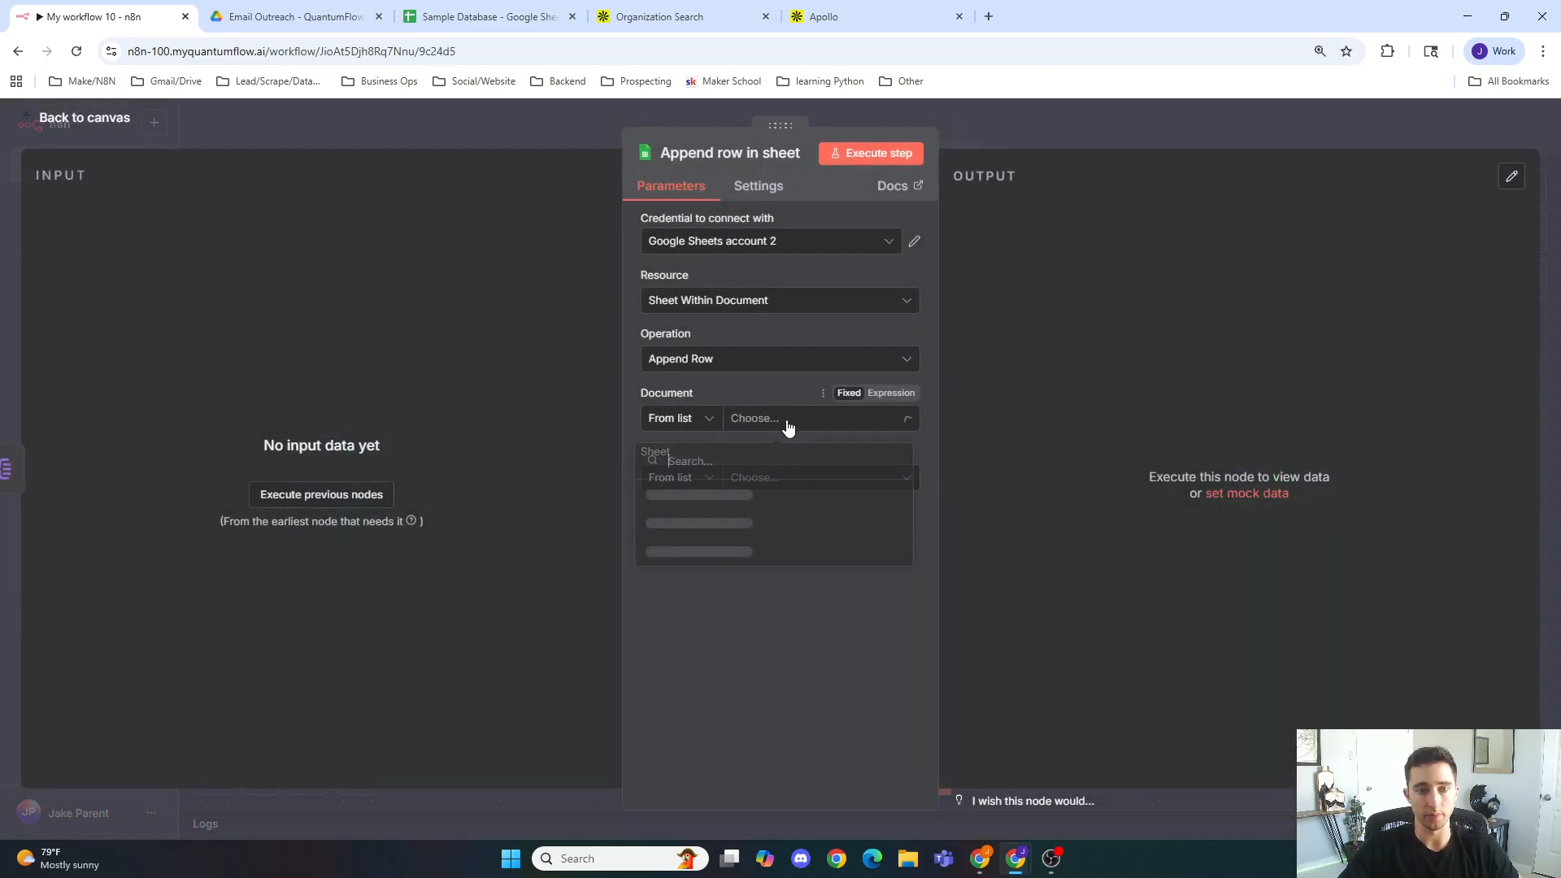
pyautogui.click(766, 503)
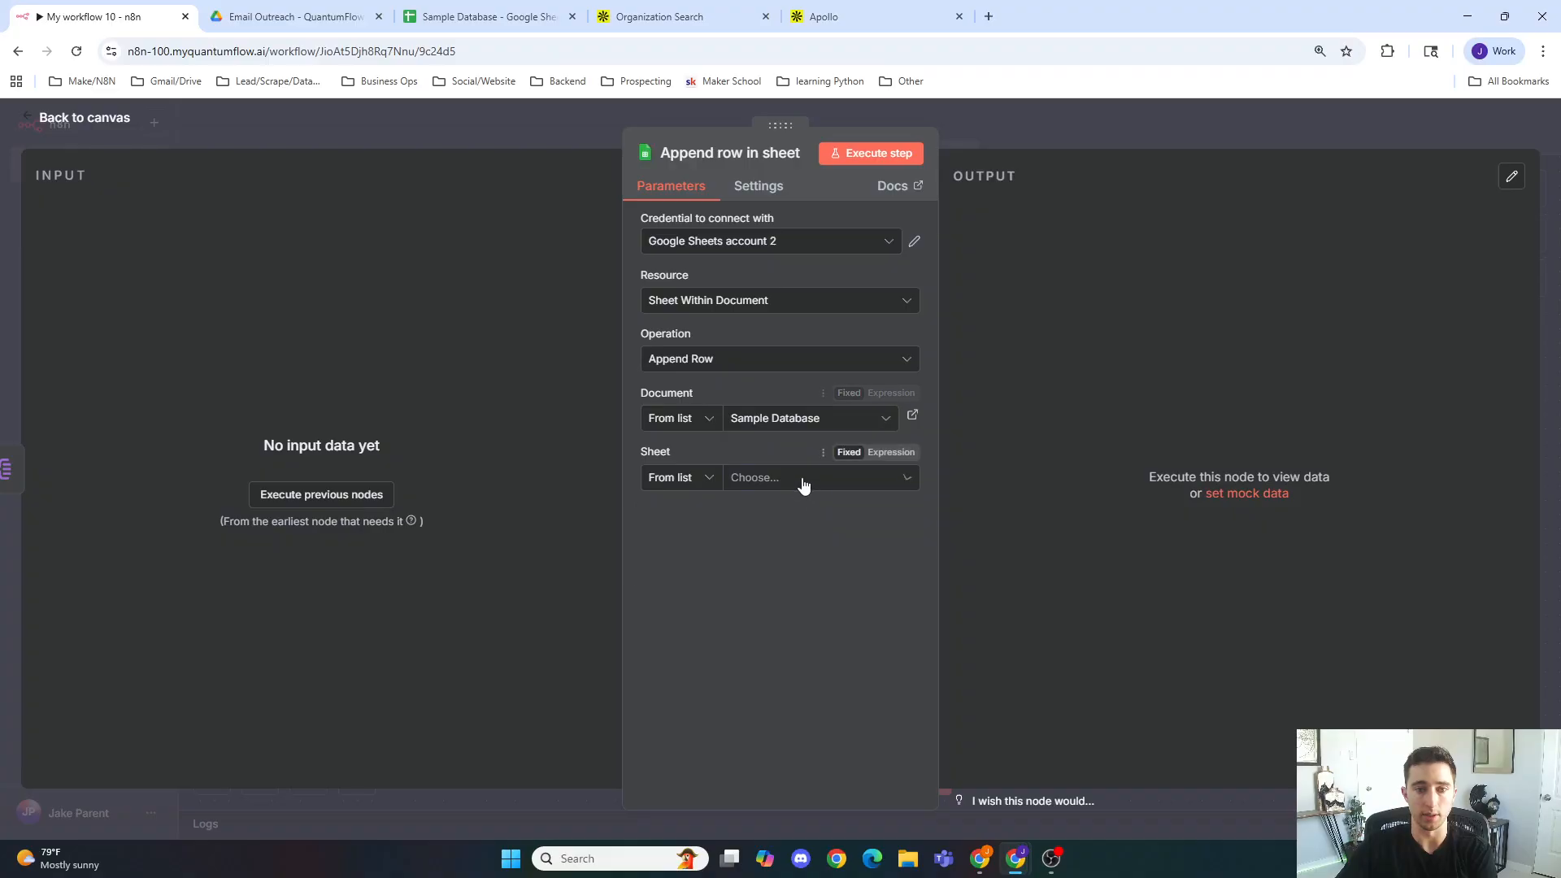
pyautogui.click(802, 482)
pyautogui.click(786, 517)
pyautogui.scroll(-1, 793, 574)
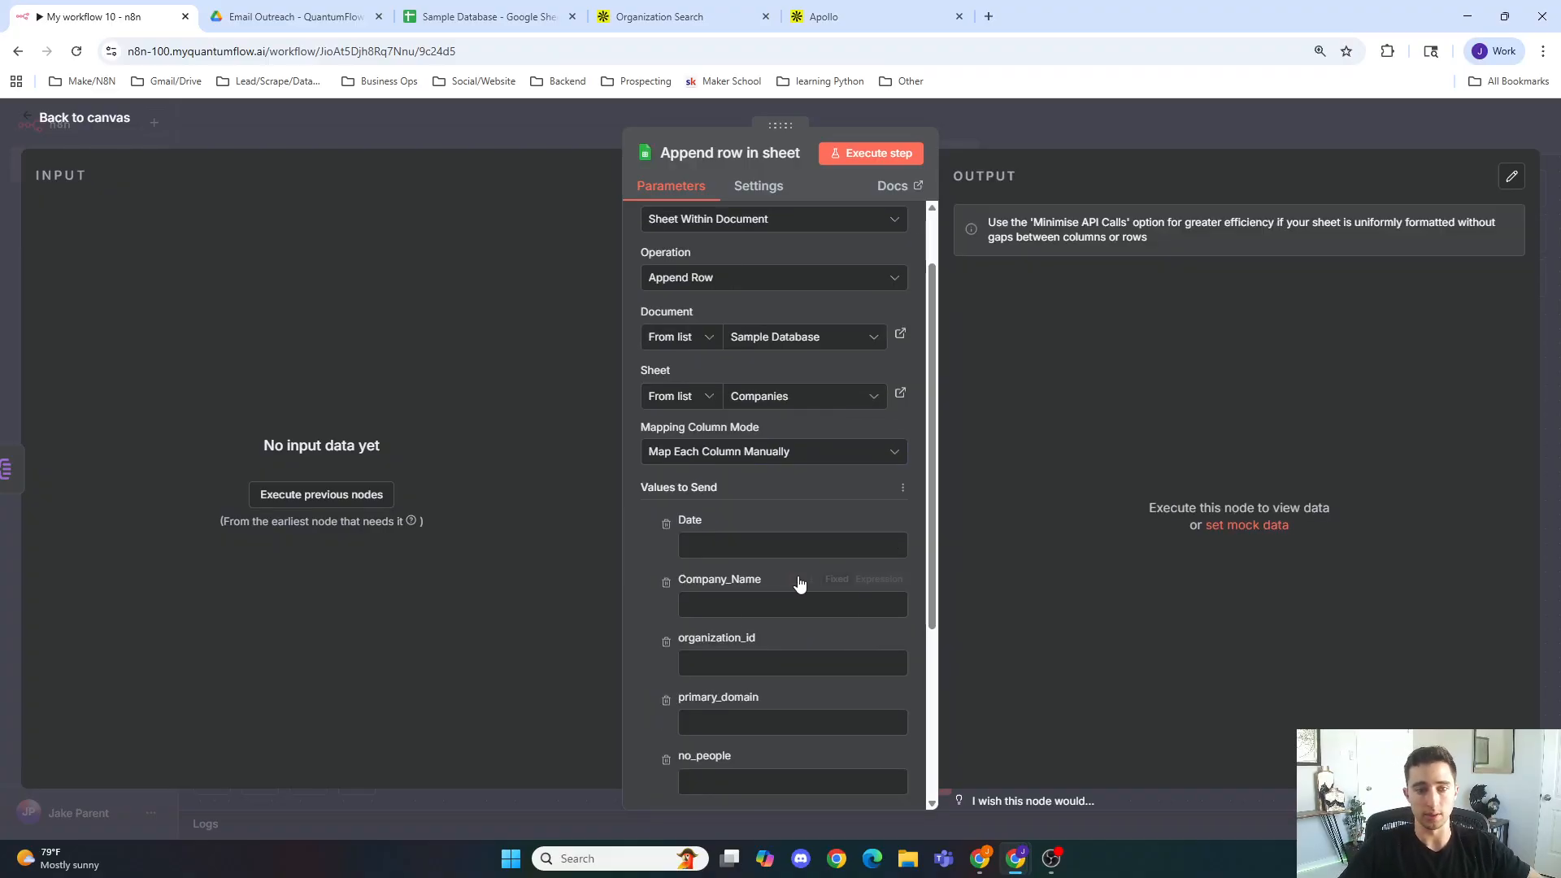
pyautogui.scroll(-2, 739, 544)
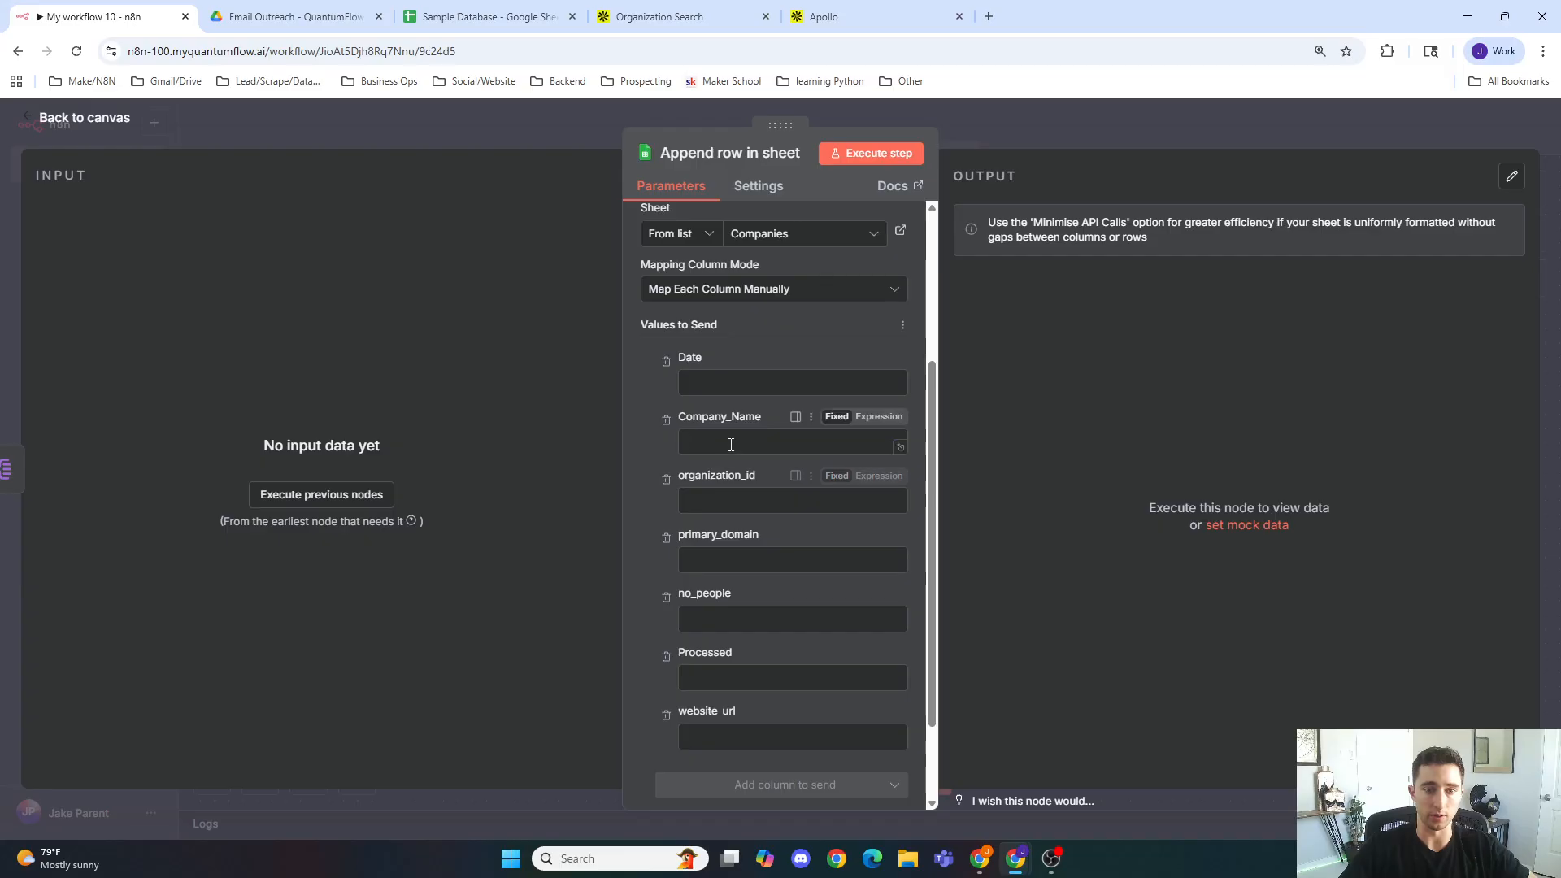
pyautogui.click(549, 140)
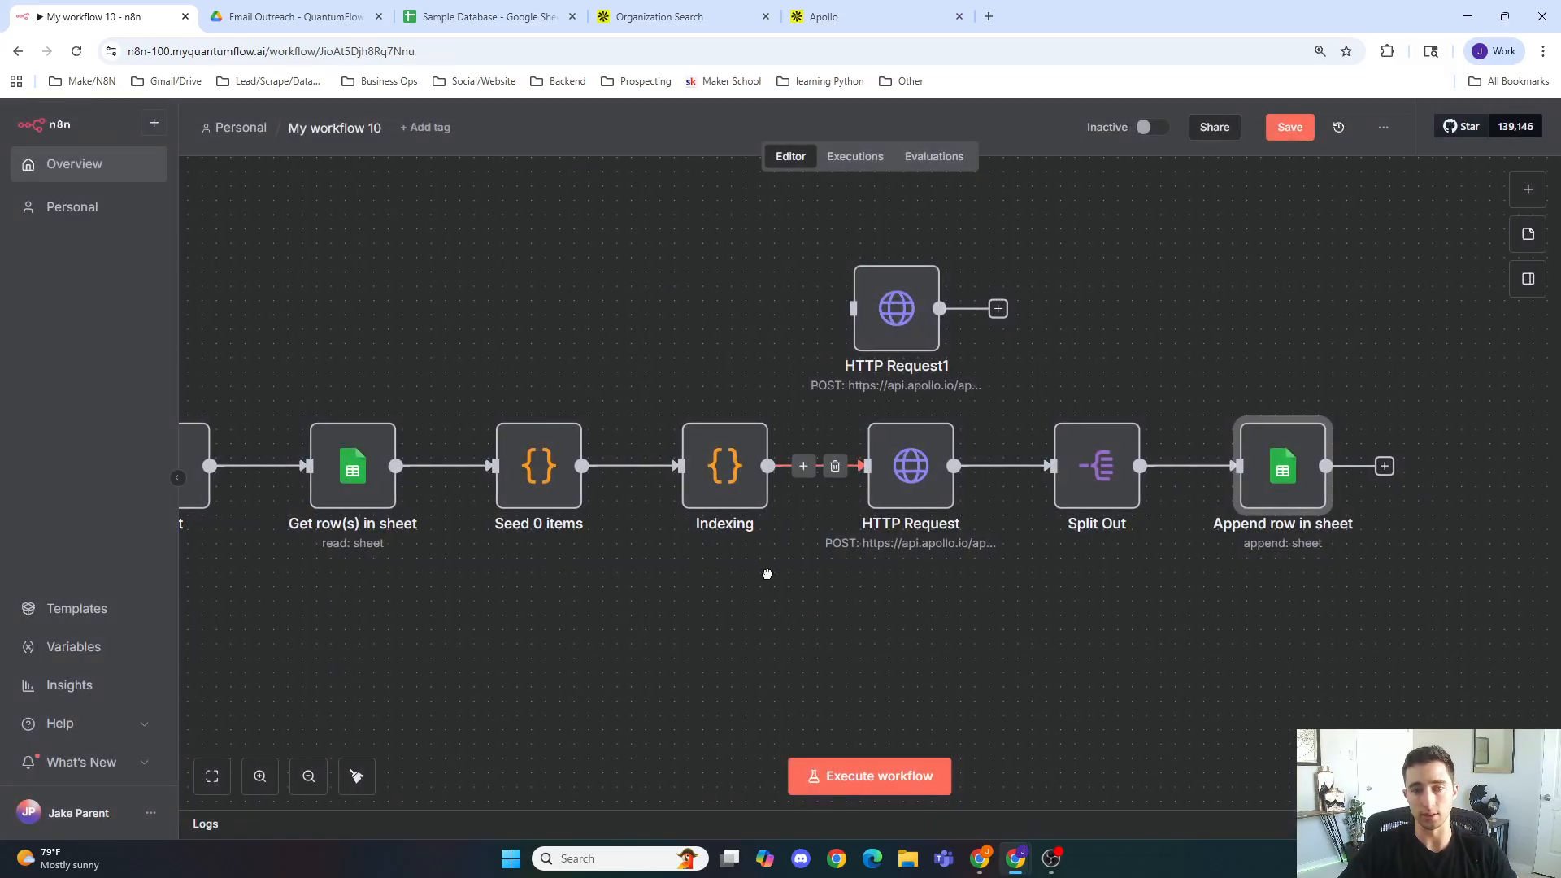
# Step: In the HTTP Request body JSON, replace the page value with the expression {{$json.company_per_page}}
pyautogui.hscroll(-3, 813, 552)
pyautogui.doubleClick(1049, 461)
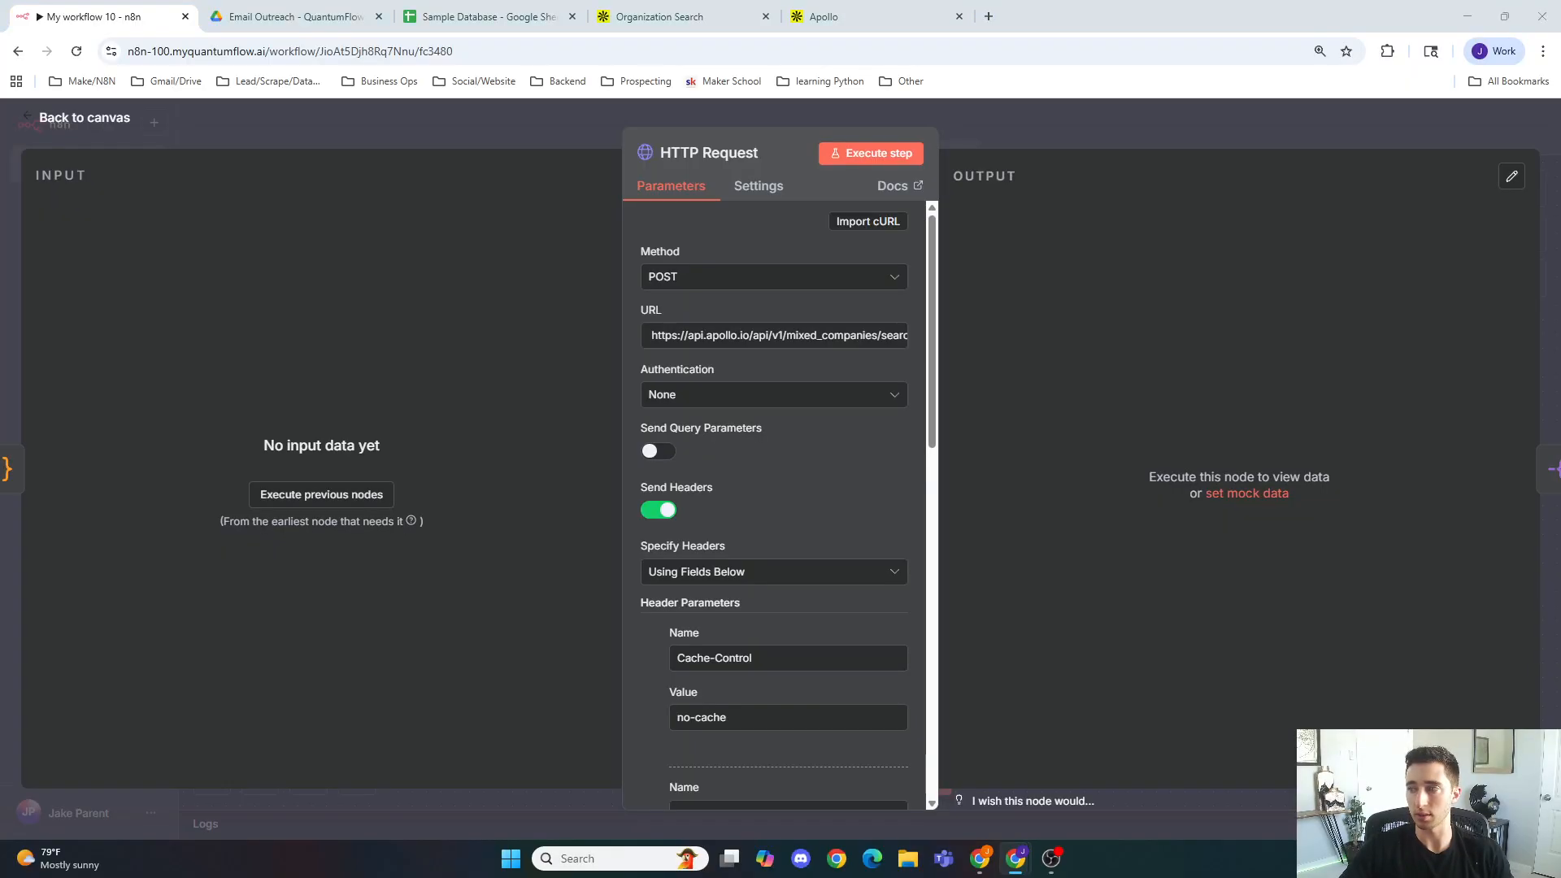
pyautogui.scroll(-10, 845, 573)
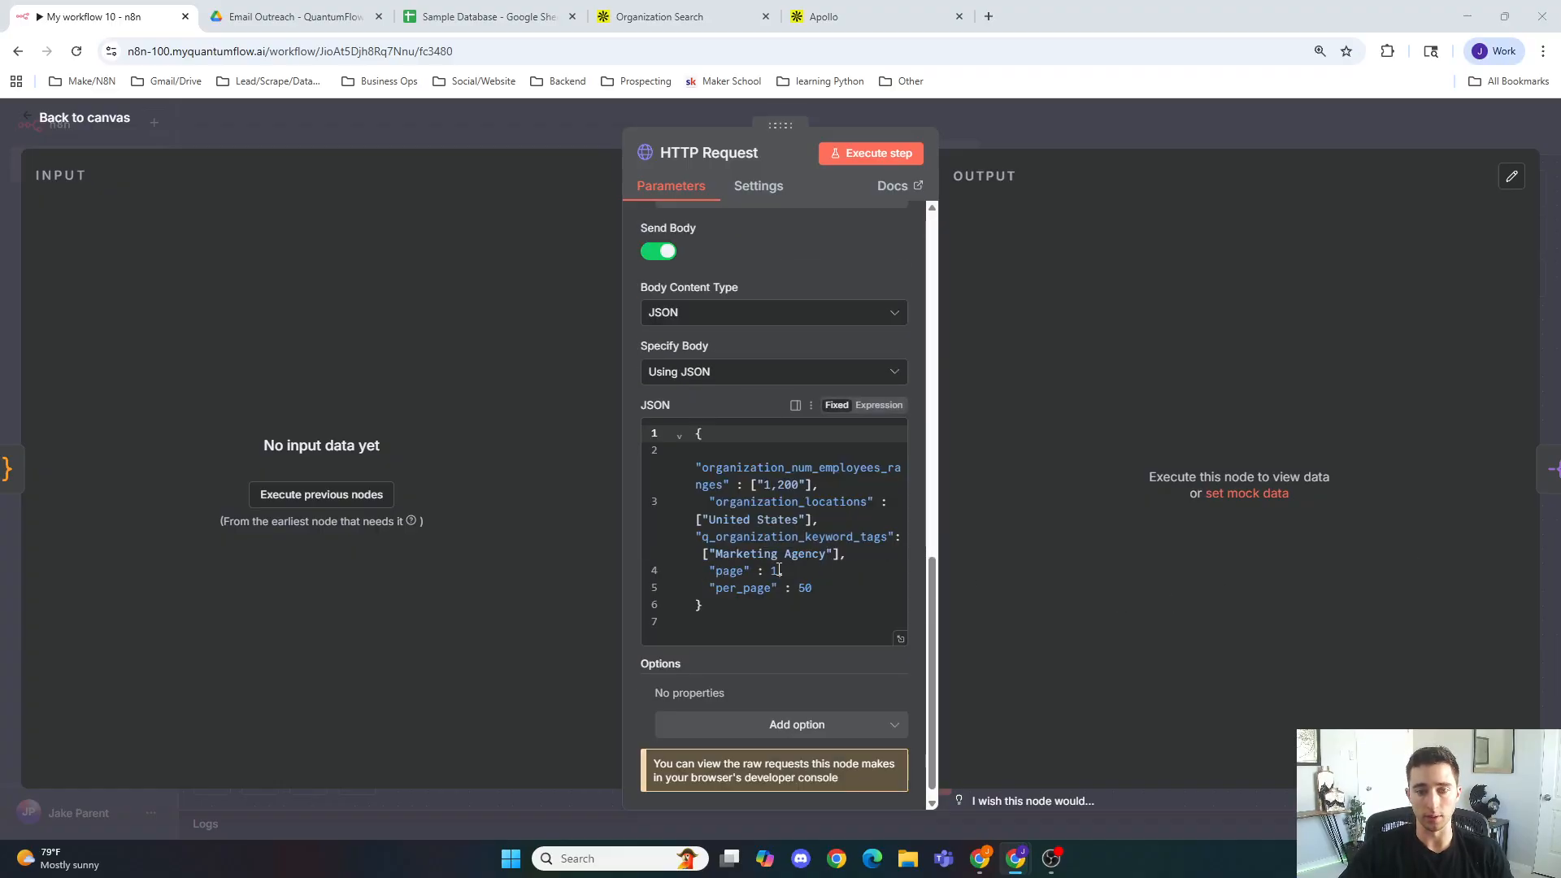
pyautogui.click(778, 570)
pyautogui.press('BackSpace')
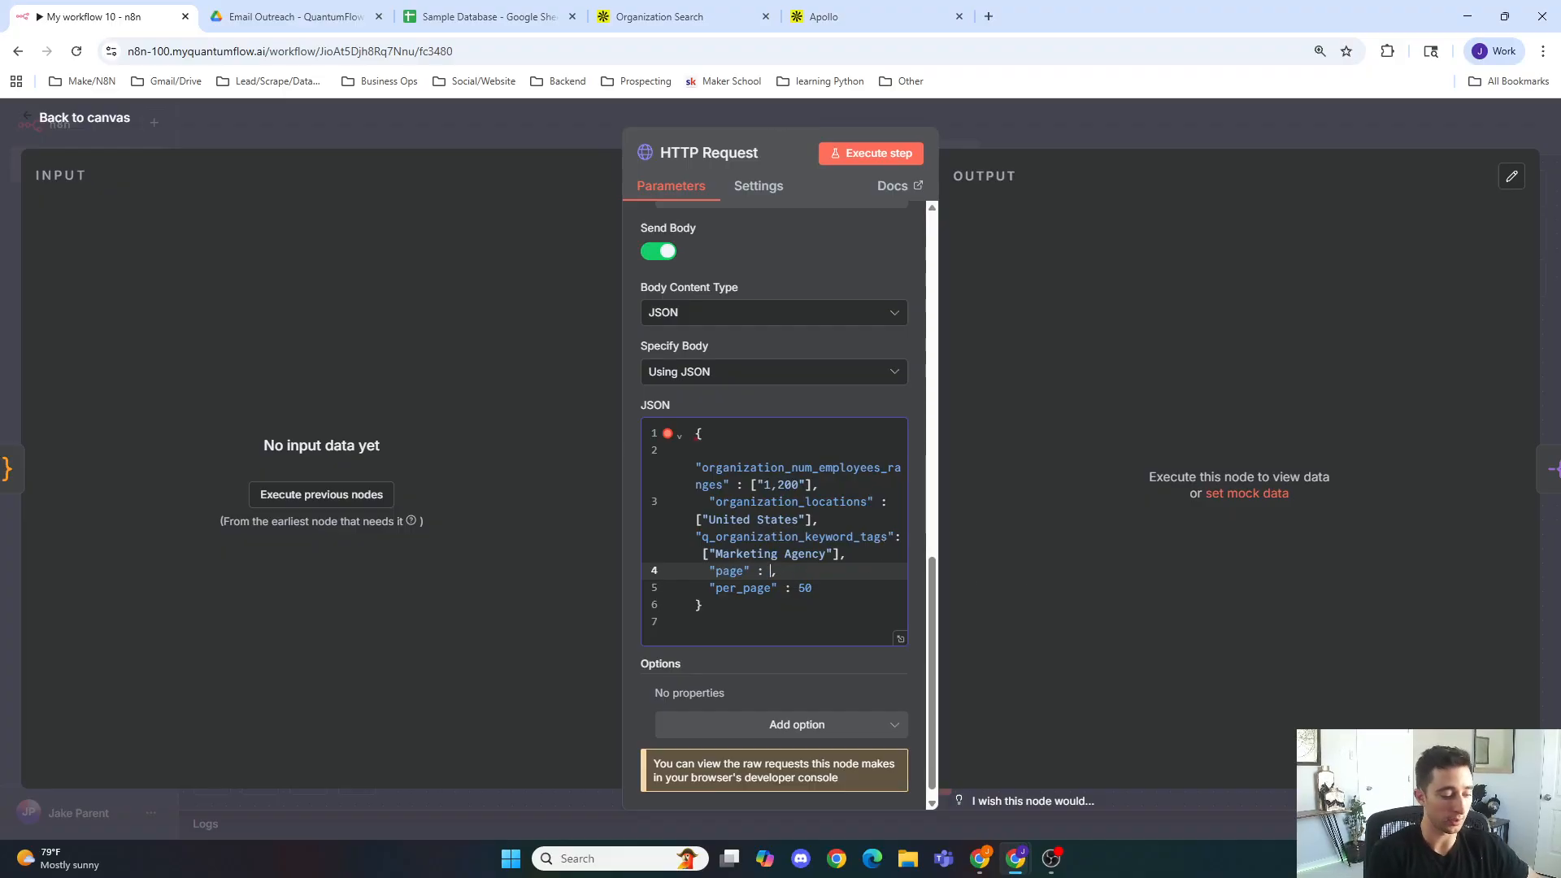
pyautogui.write('{{$json.')
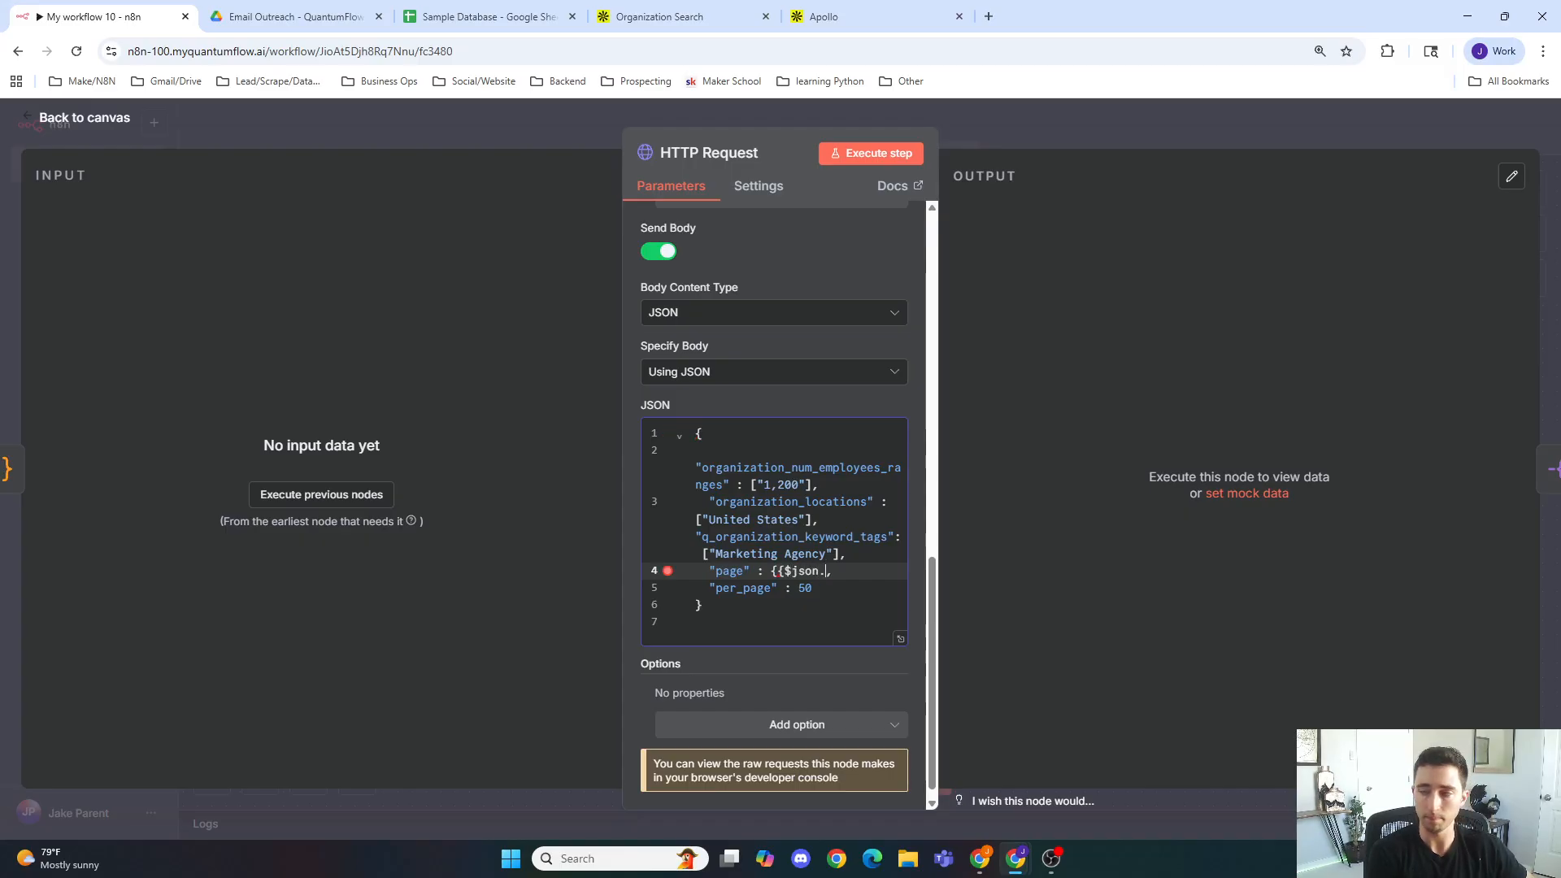
pyautogui.write('company')
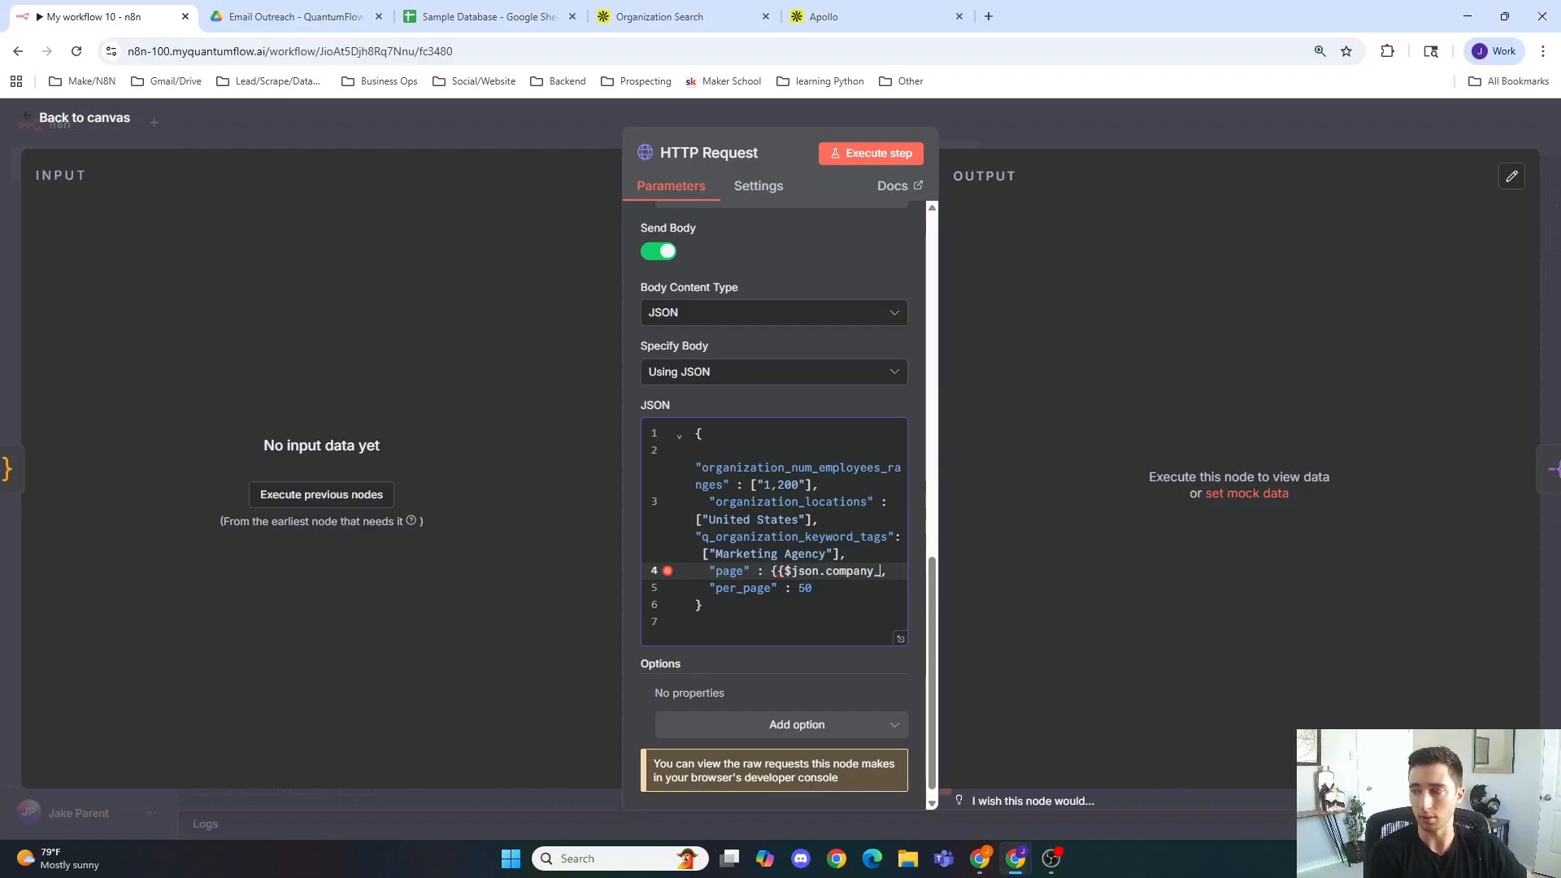
pyautogui.write('_per_page')
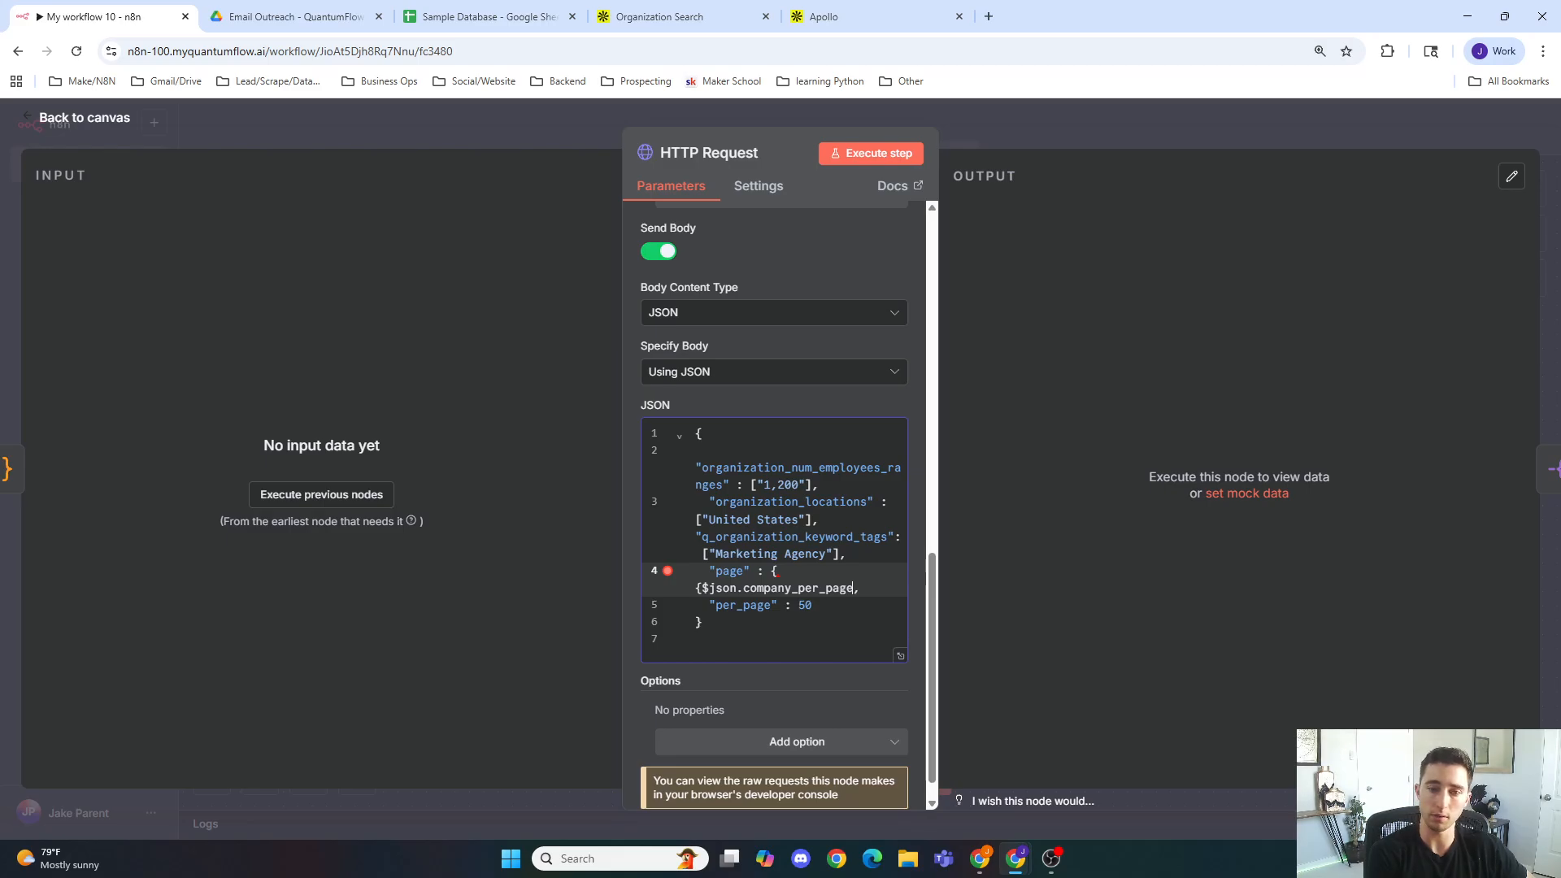
pyautogui.write('}}')
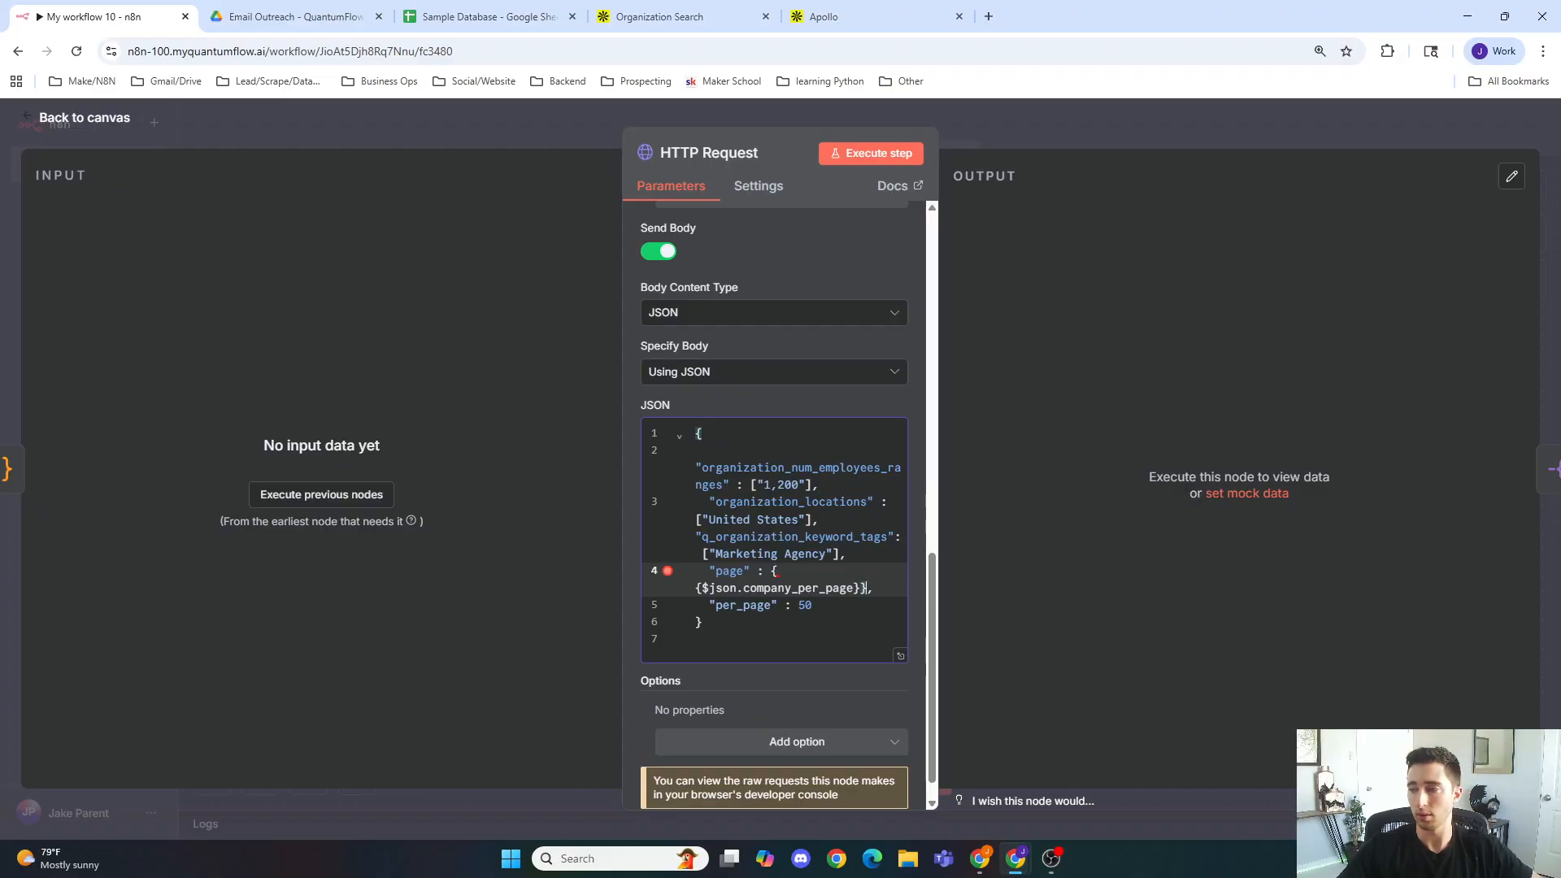
pyautogui.click(695, 588)
pyautogui.press('BackSpace')
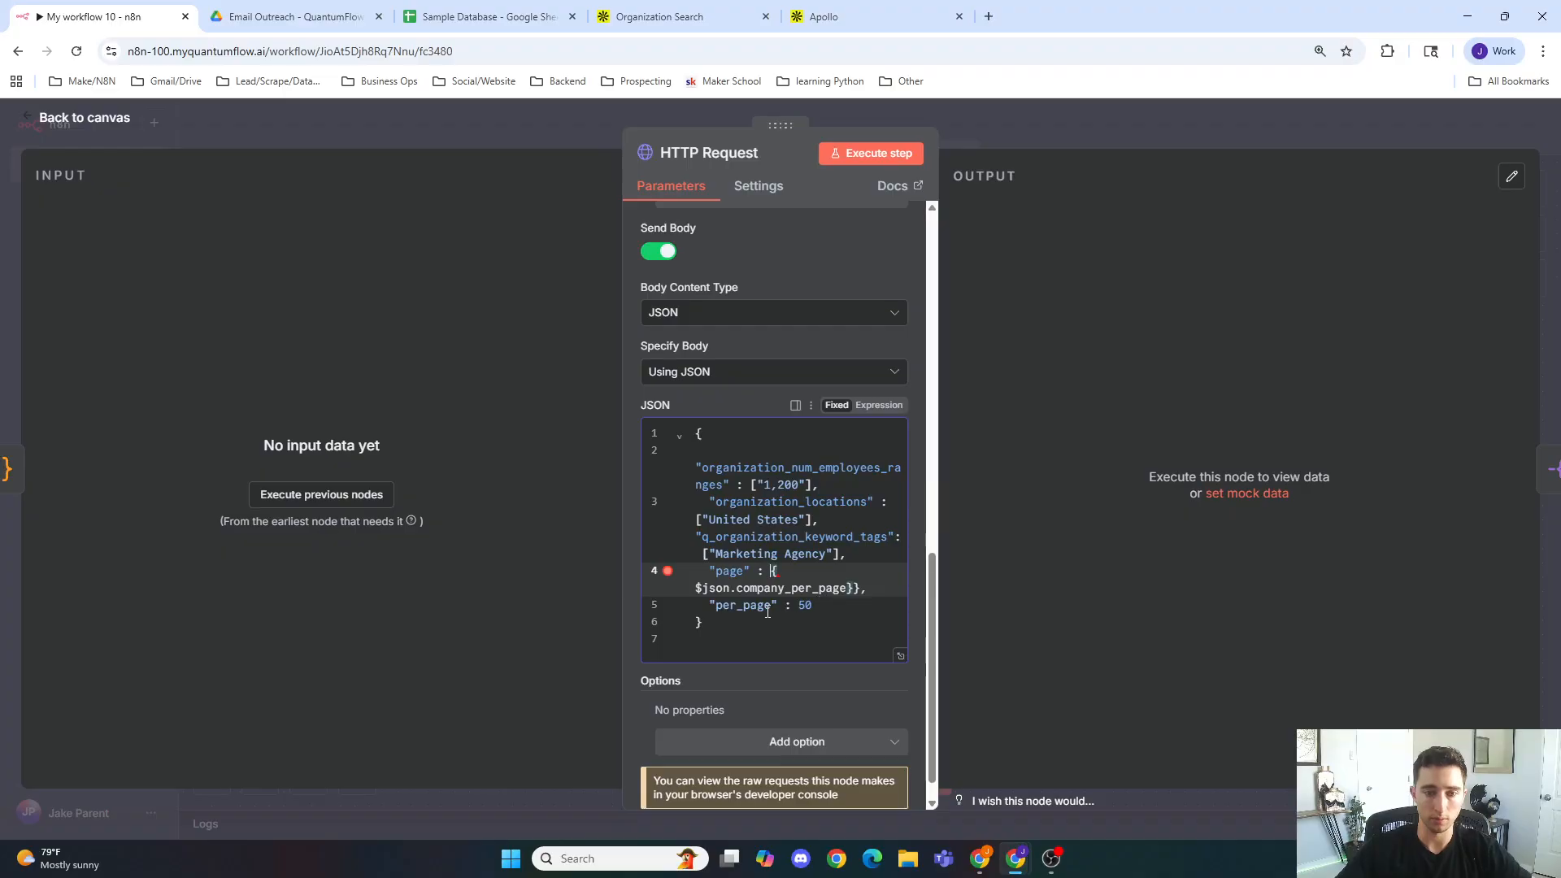
pyautogui.write('{')
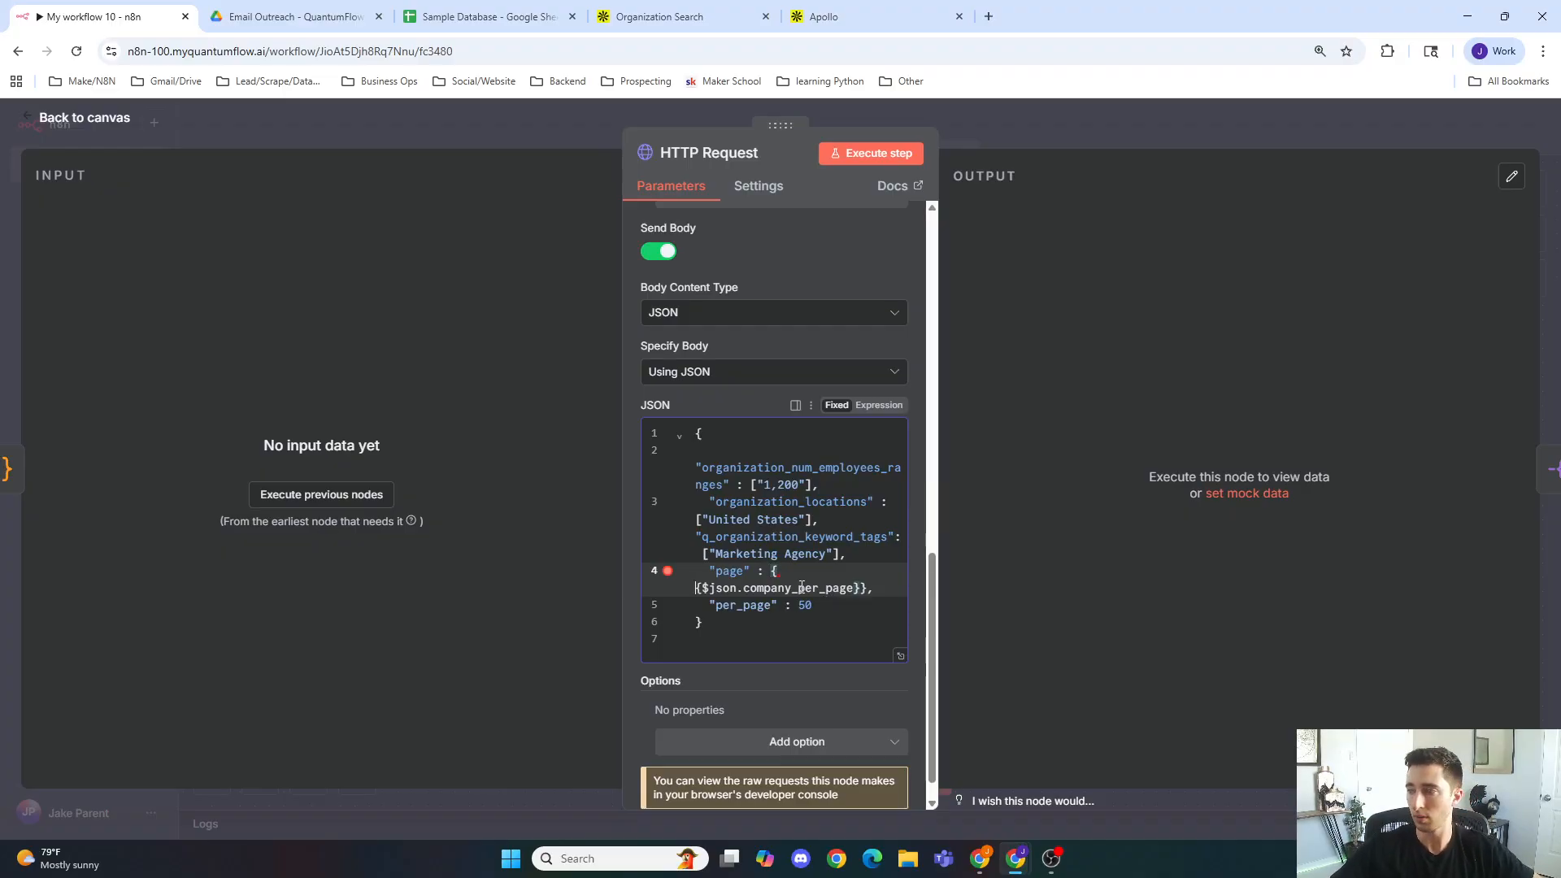
# Step: Replace the per_page value 50 with the expression {{ $json.company_page}}
pyautogui.click(846, 626)
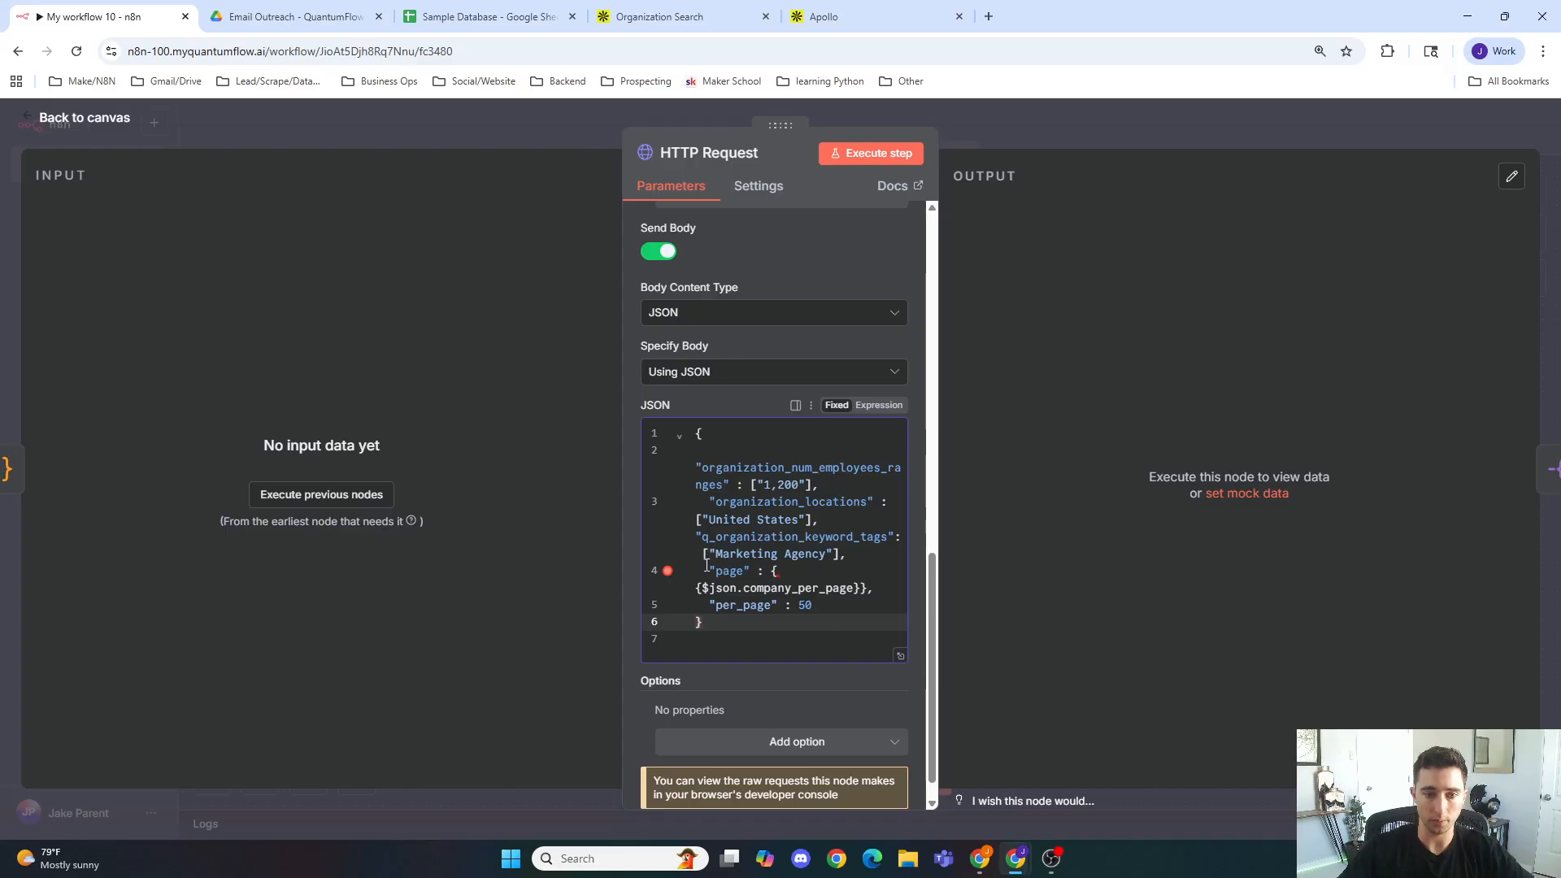
pyautogui.click(708, 566)
pyautogui.click(859, 607)
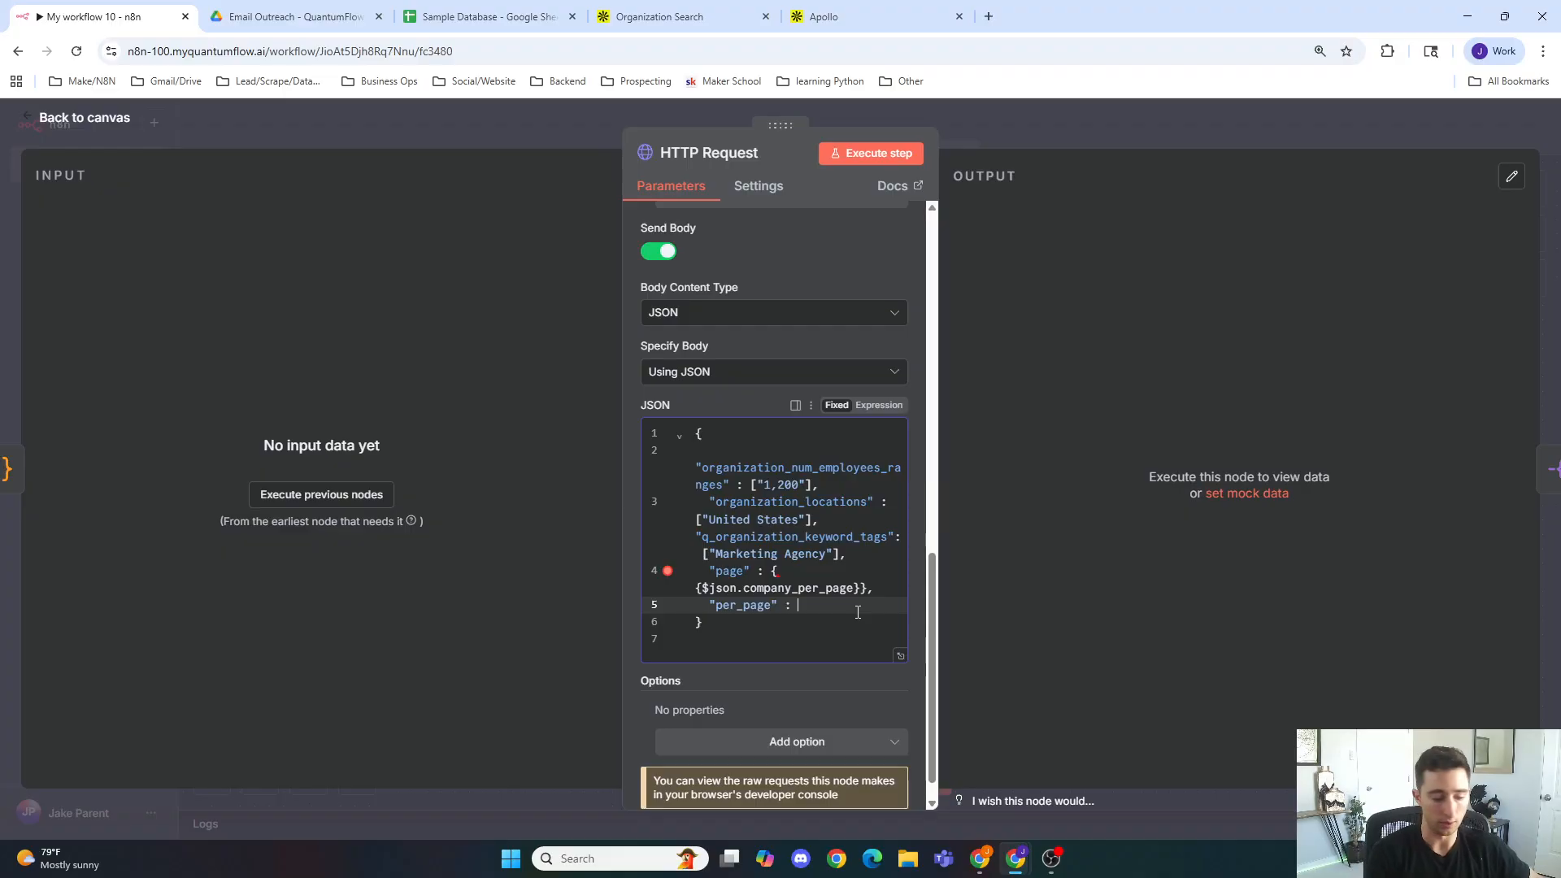
pyautogui.write('{{')
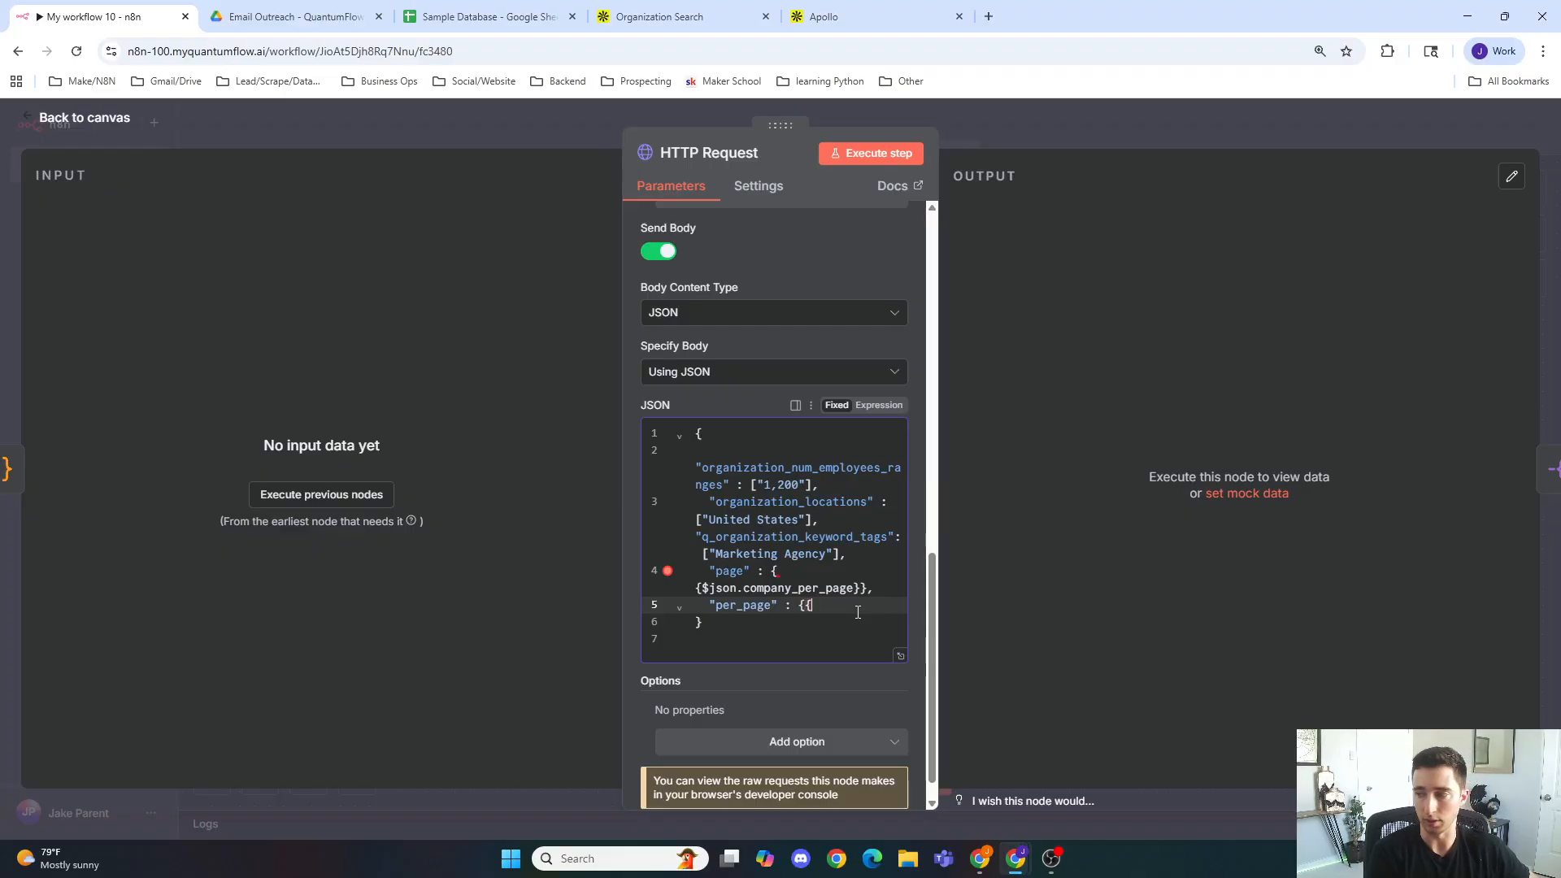
pyautogui.write(' $json')
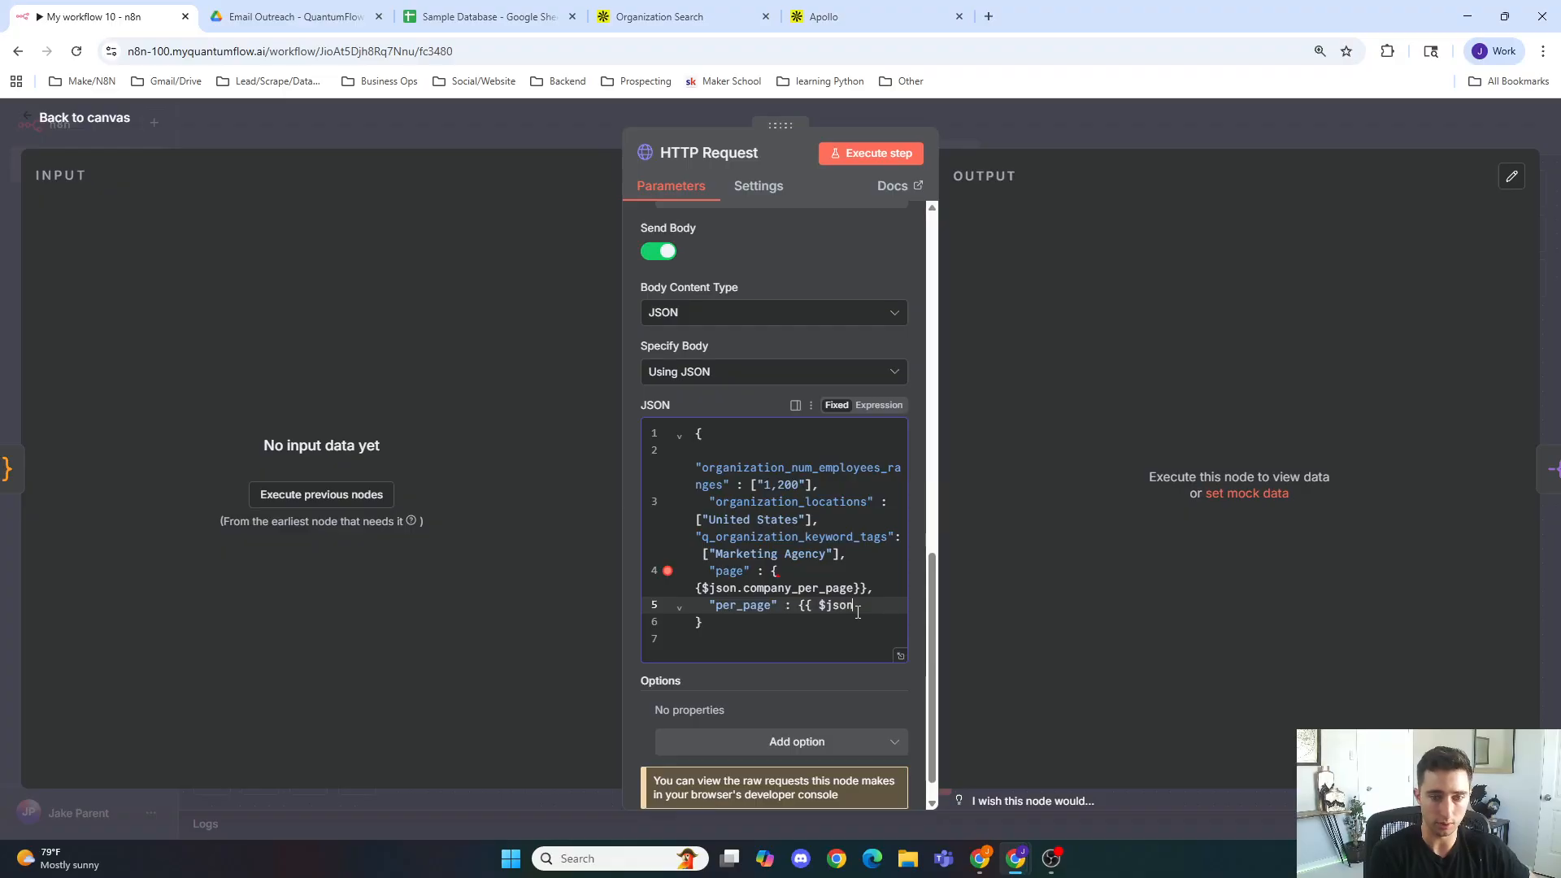
pyautogui.write('.compa')
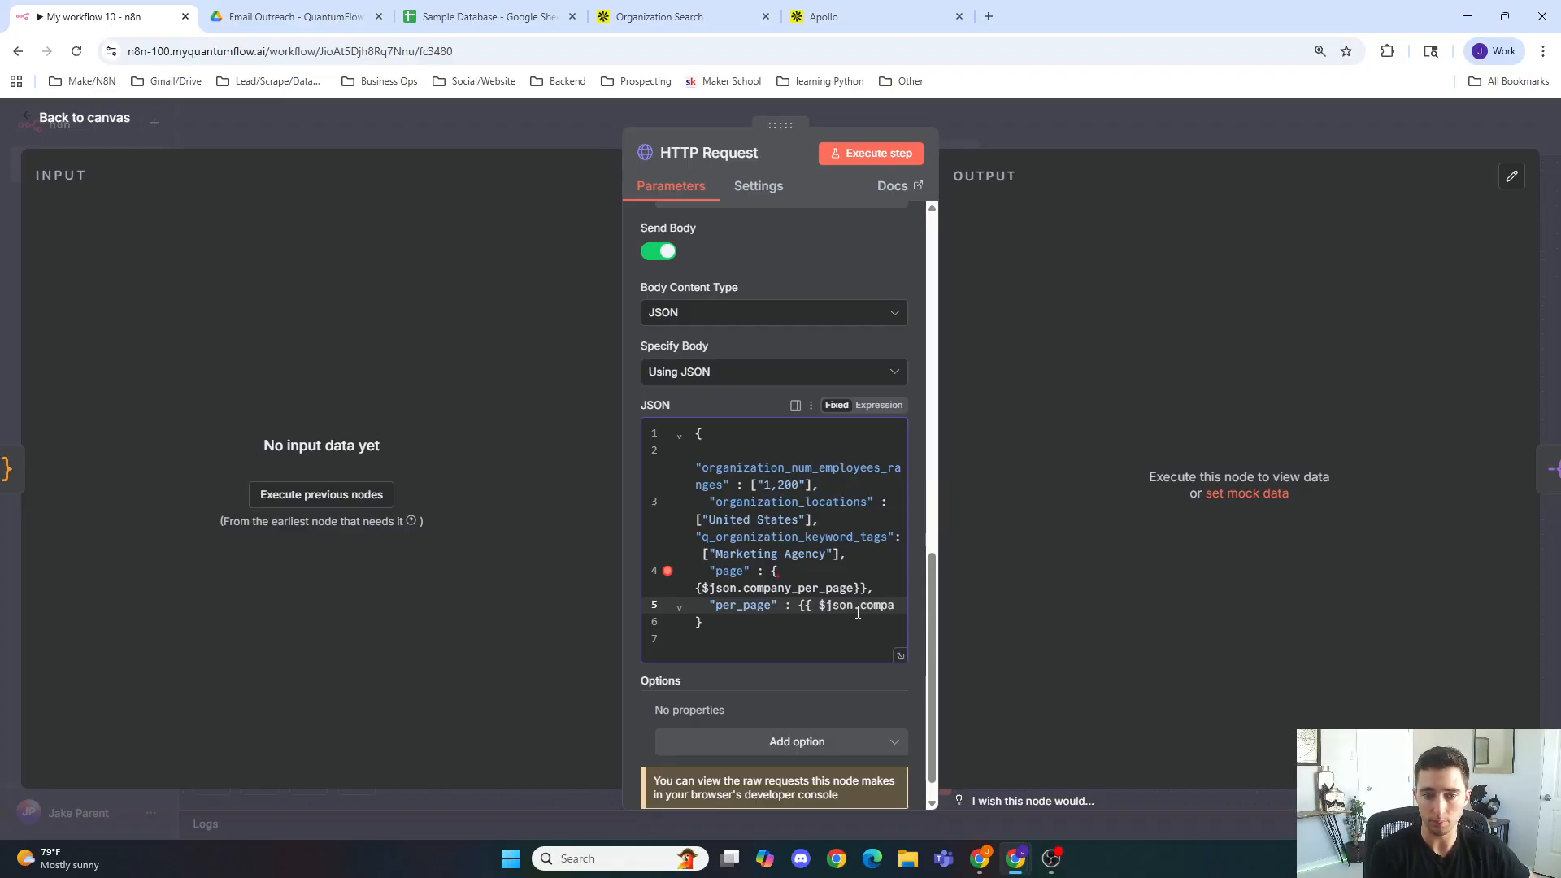
pyautogui.write('ny_page')
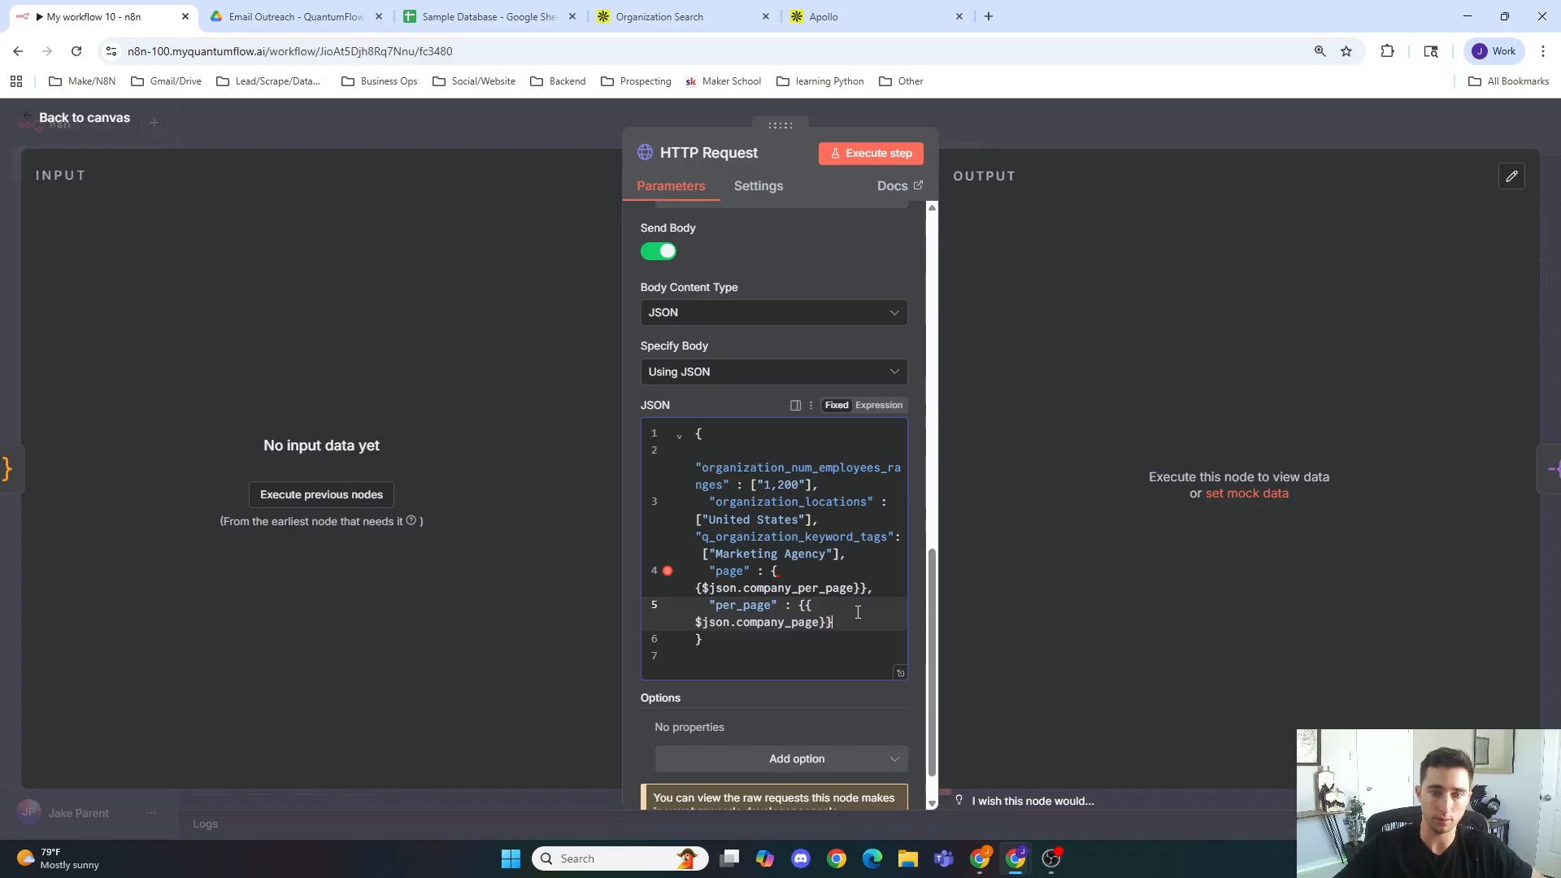
# Step: Switch the HTTP Request JSON body to Expression mode and review the resulting body
pyautogui.click(878, 404)
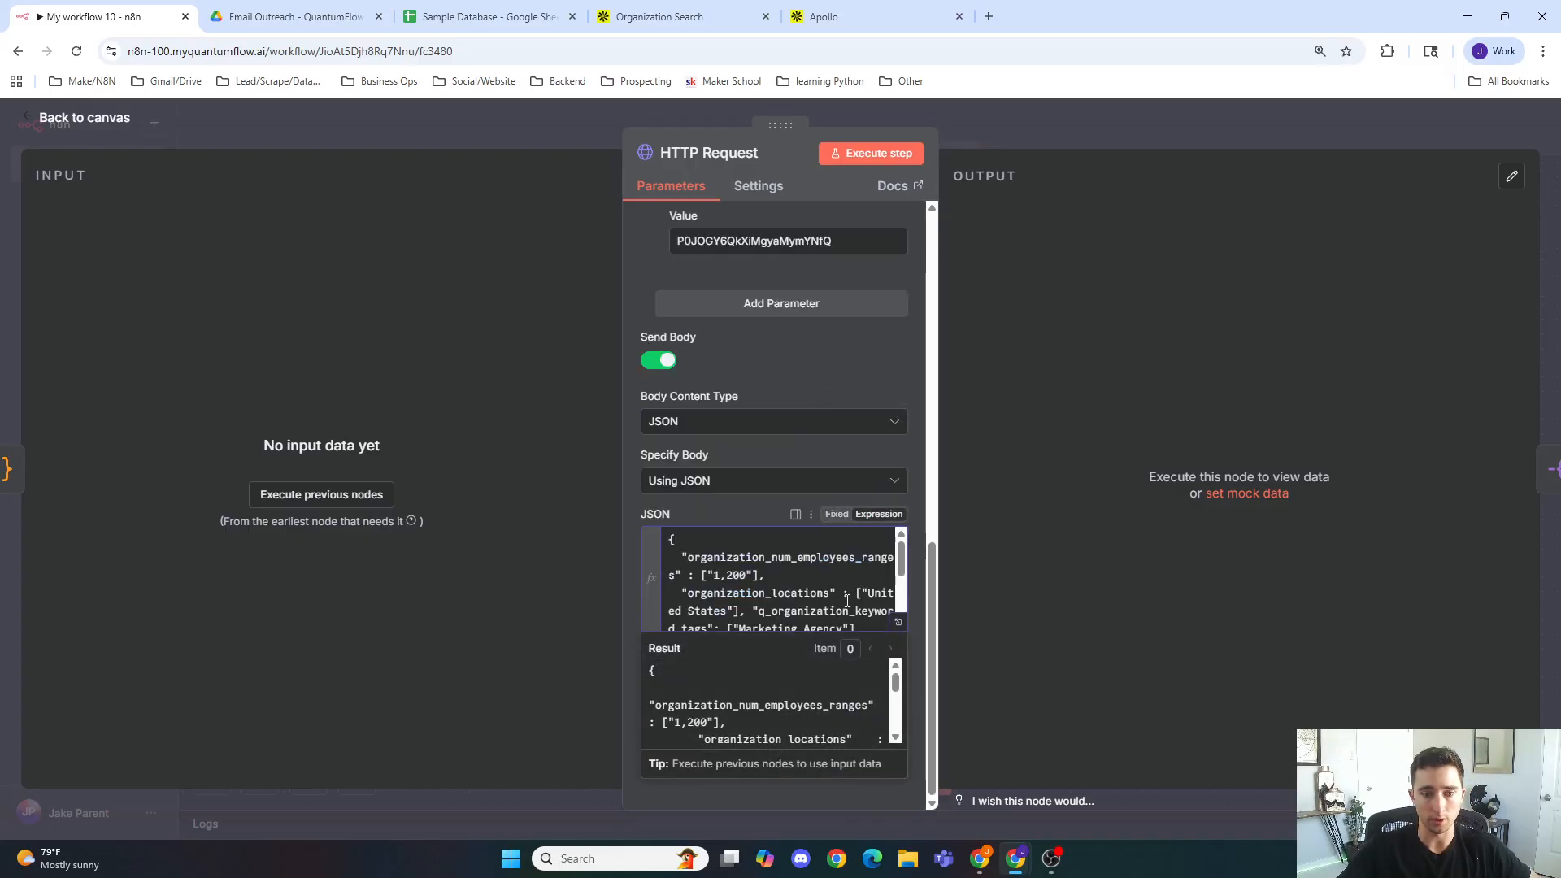
pyautogui.scroll(-3, 838, 574)
pyautogui.scroll(4, 829, 579)
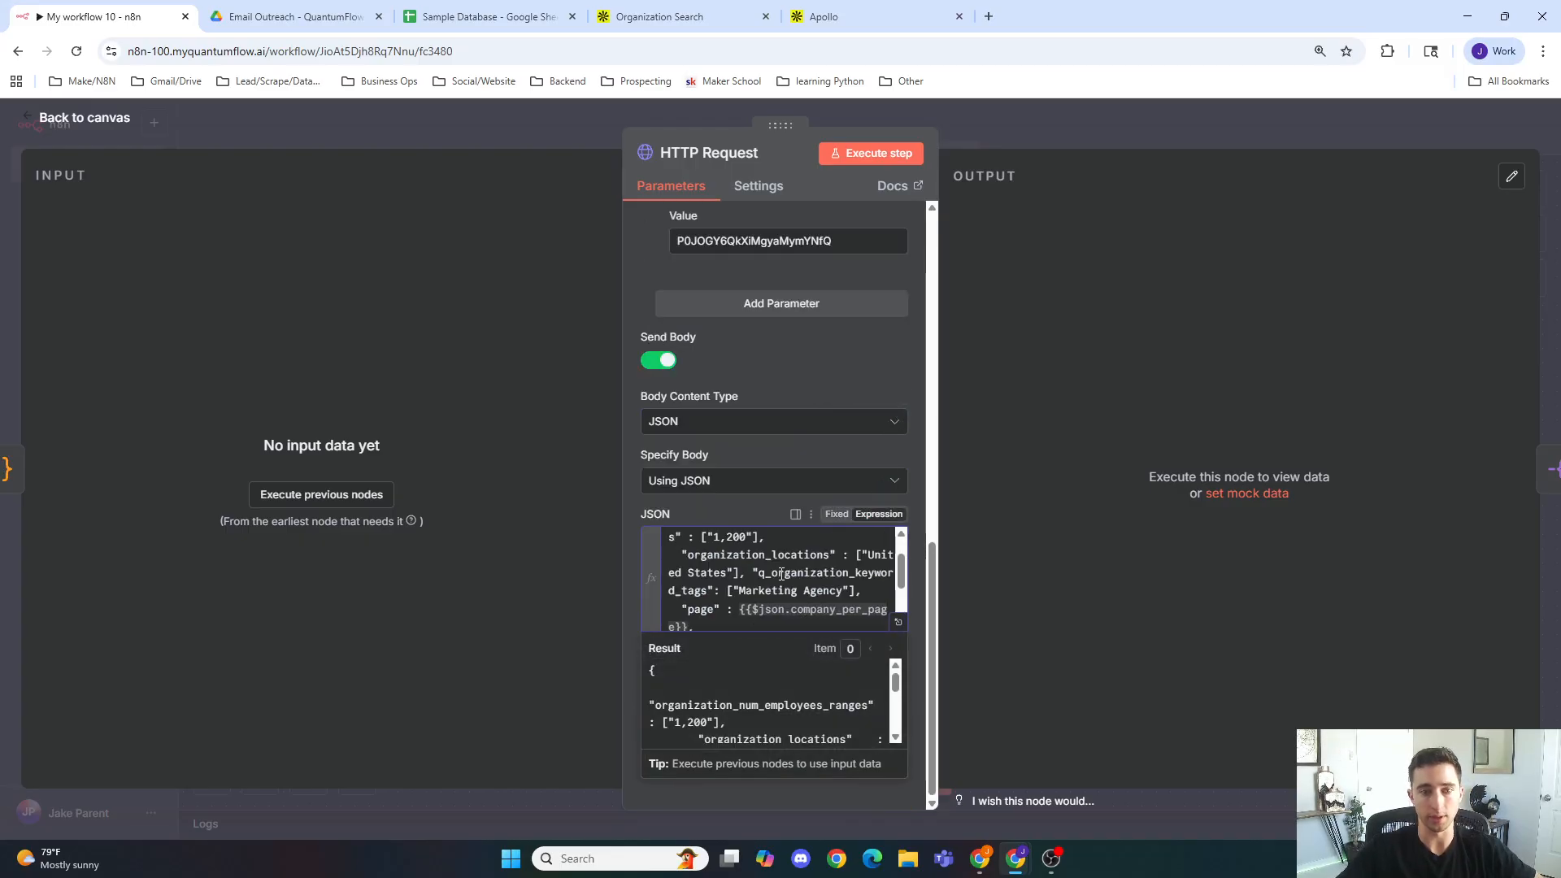
pyautogui.click(767, 512)
pyautogui.scroll(-3, 843, 612)
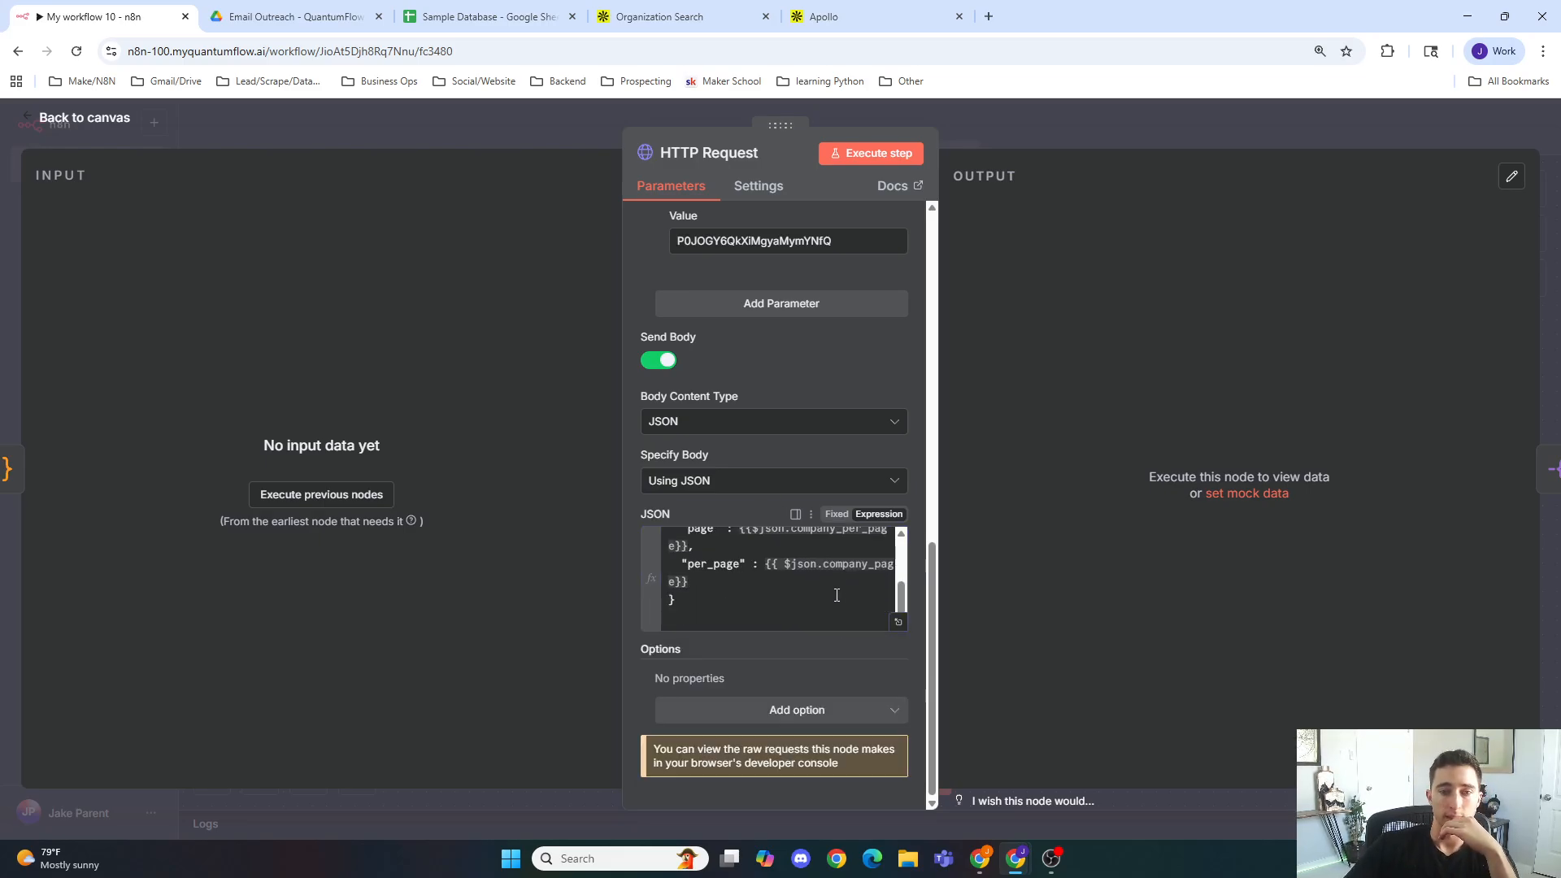
pyautogui.click(783, 565)
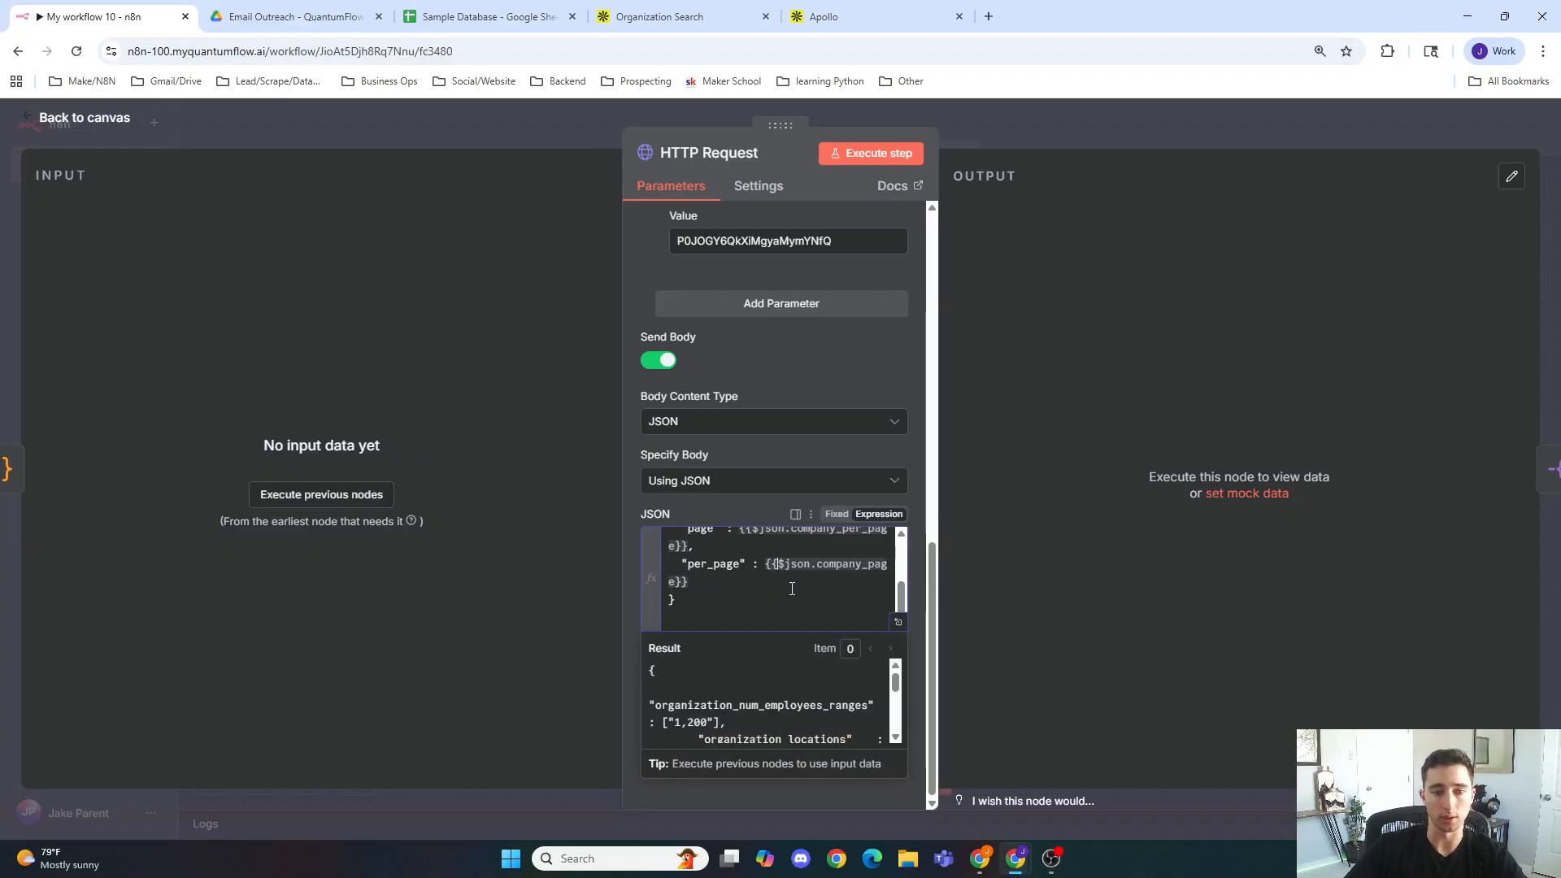
pyautogui.click(547, 135)
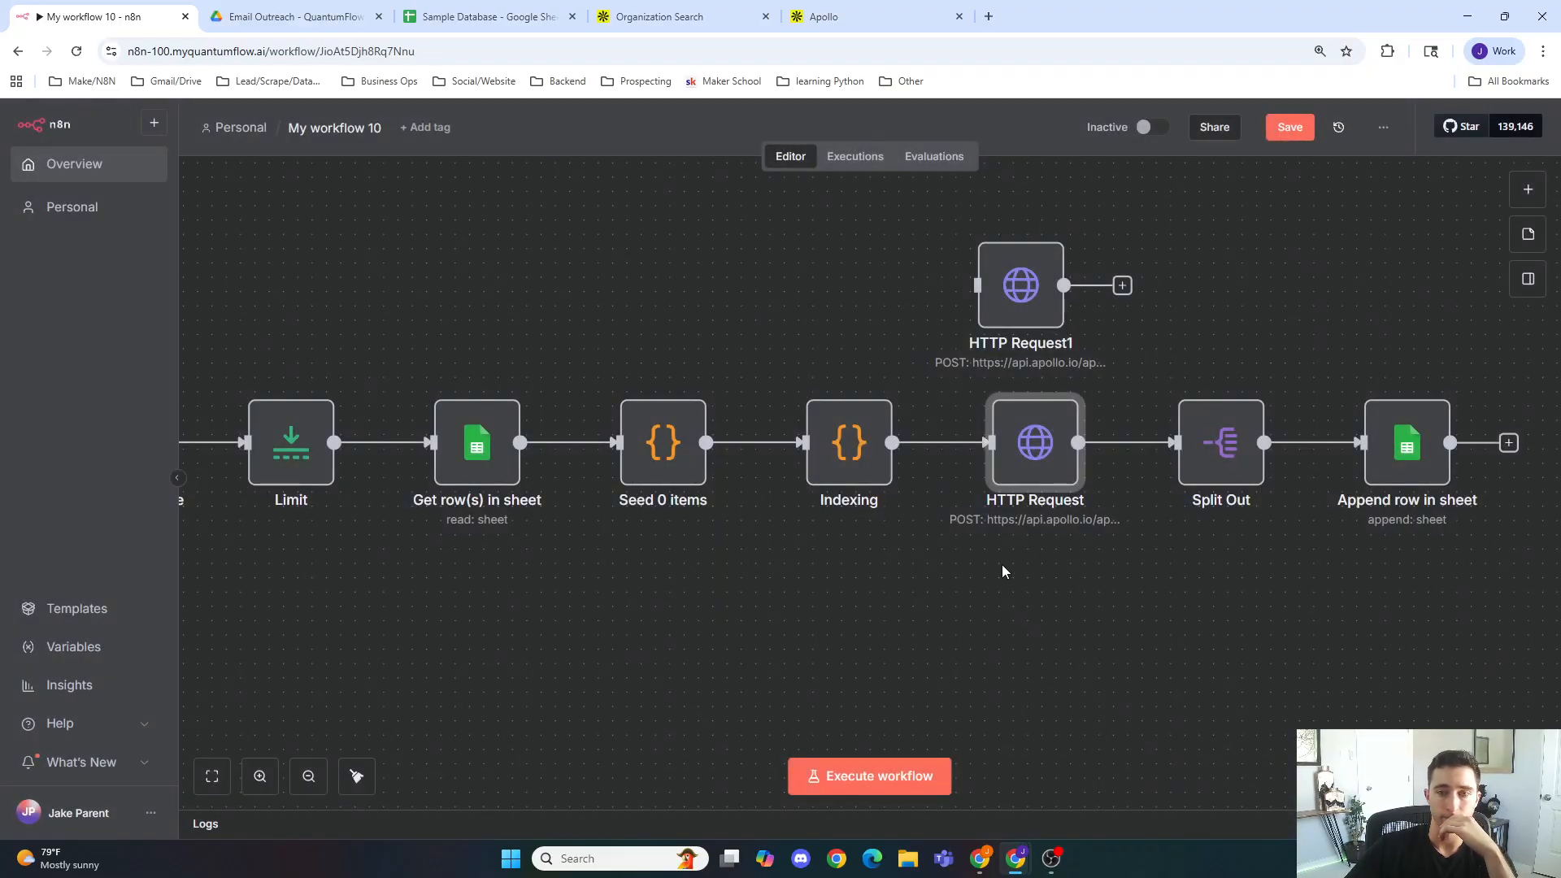
# Step: Inspect the Split Out and Get row(s) in sheet node settings and the Companies sheet's columns
pyautogui.doubleClick(1217, 468)
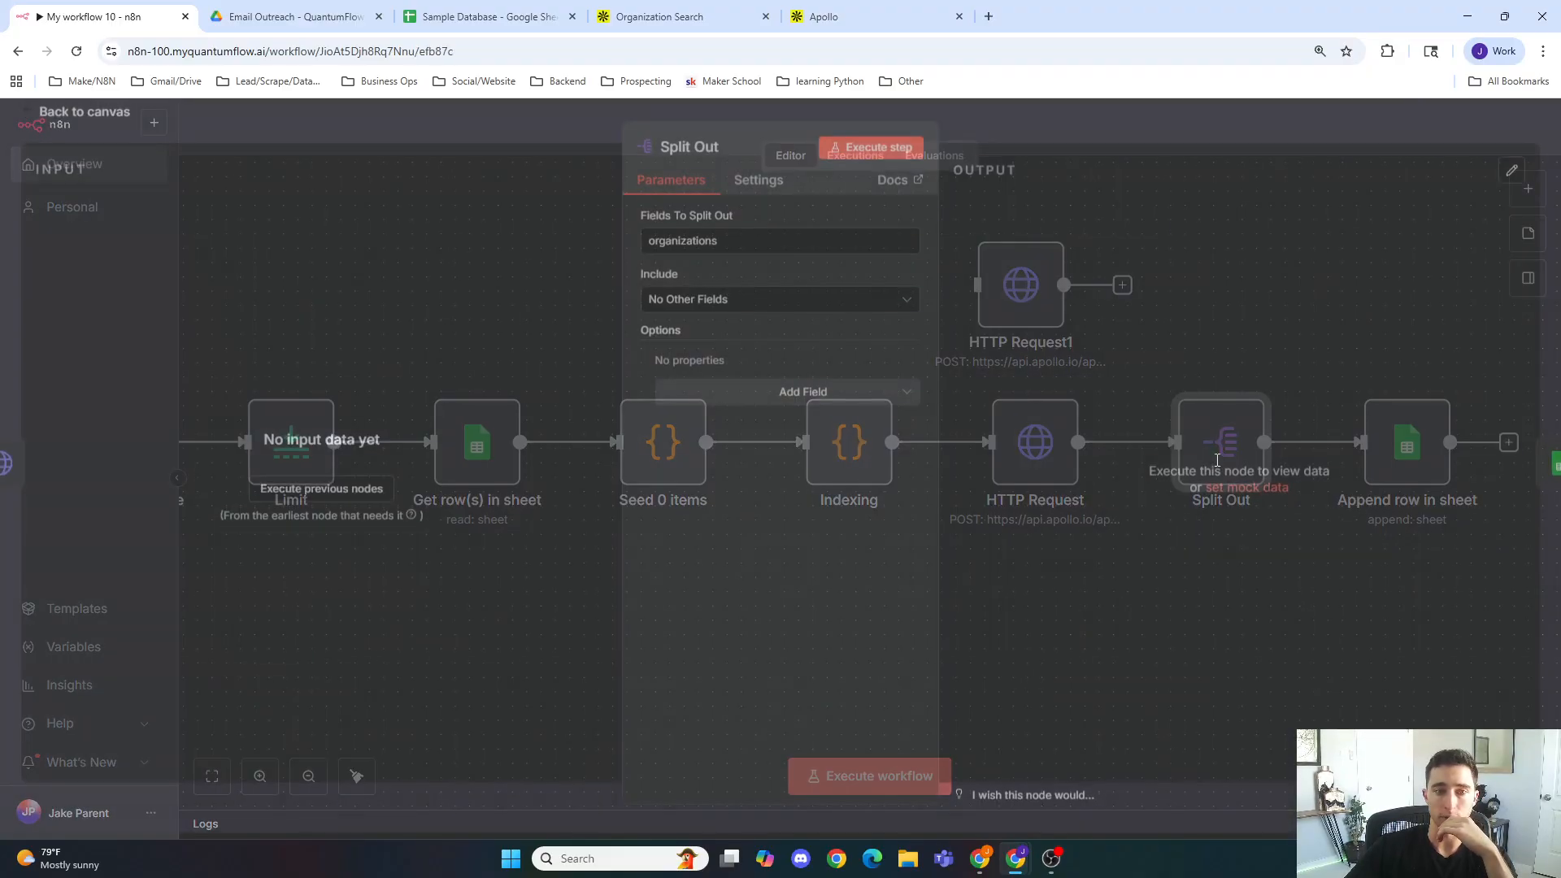
pyautogui.press('Escape')
pyautogui.doubleClick(469, 435)
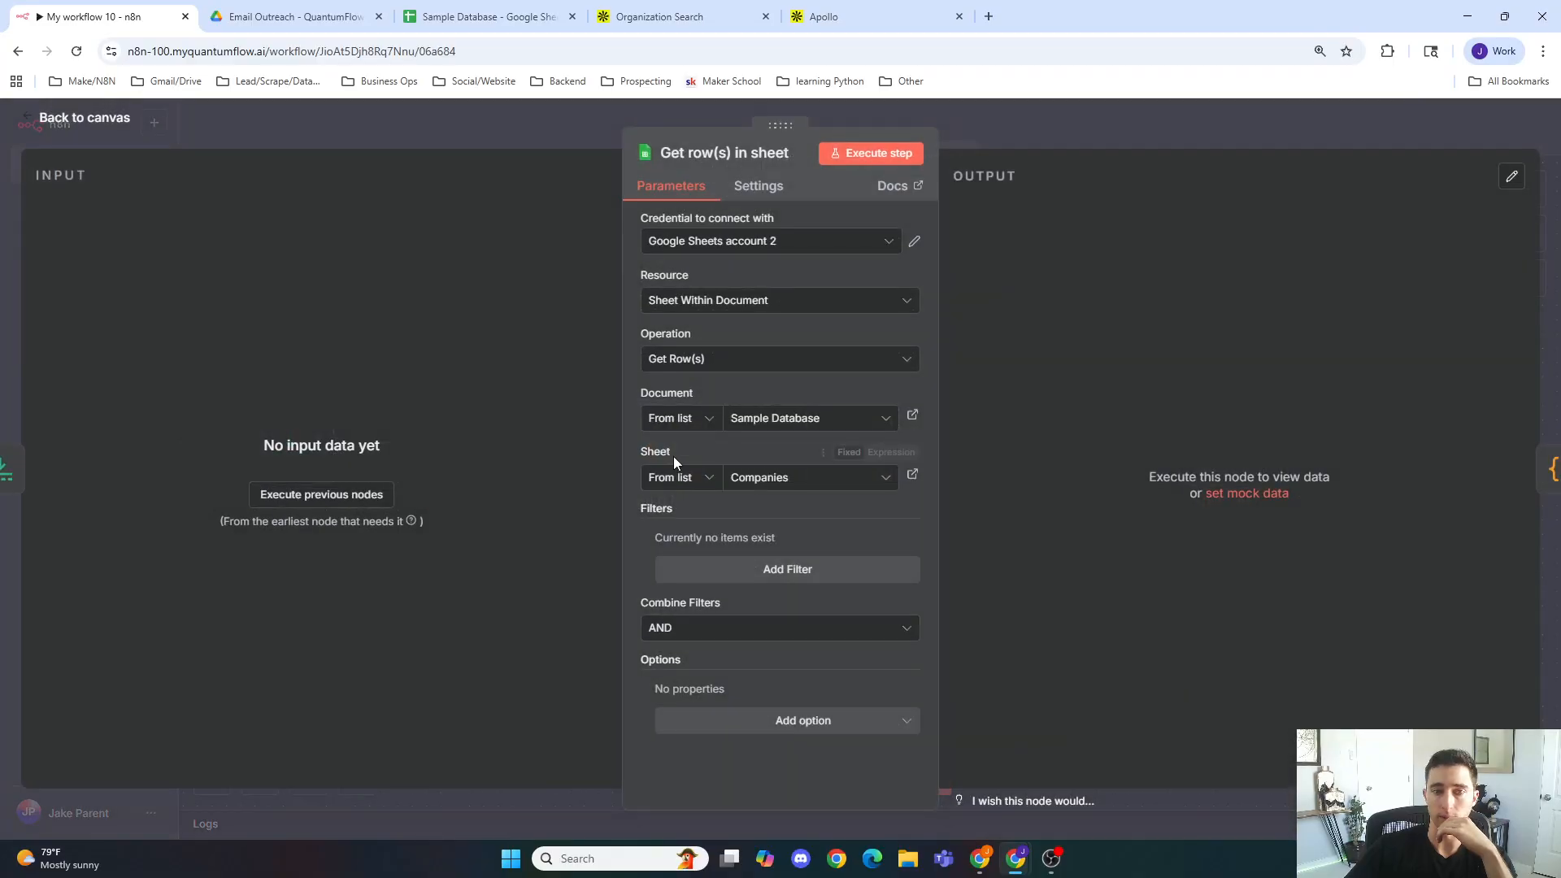
pyautogui.click(559, 81)
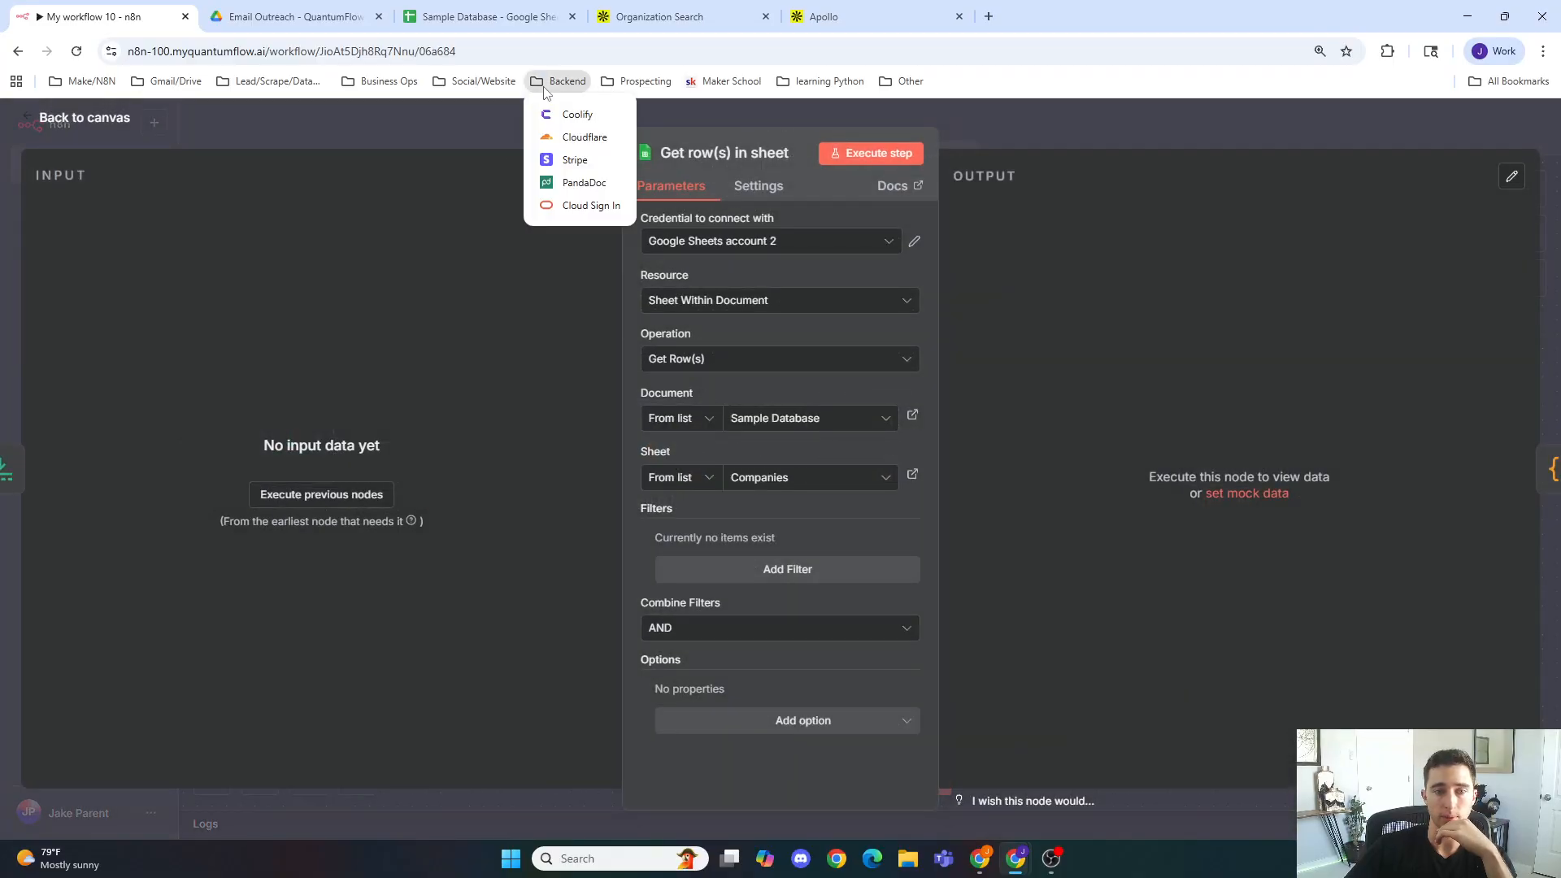
pyautogui.press('Escape')
pyautogui.click(500, 138)
pyautogui.click(480, 20)
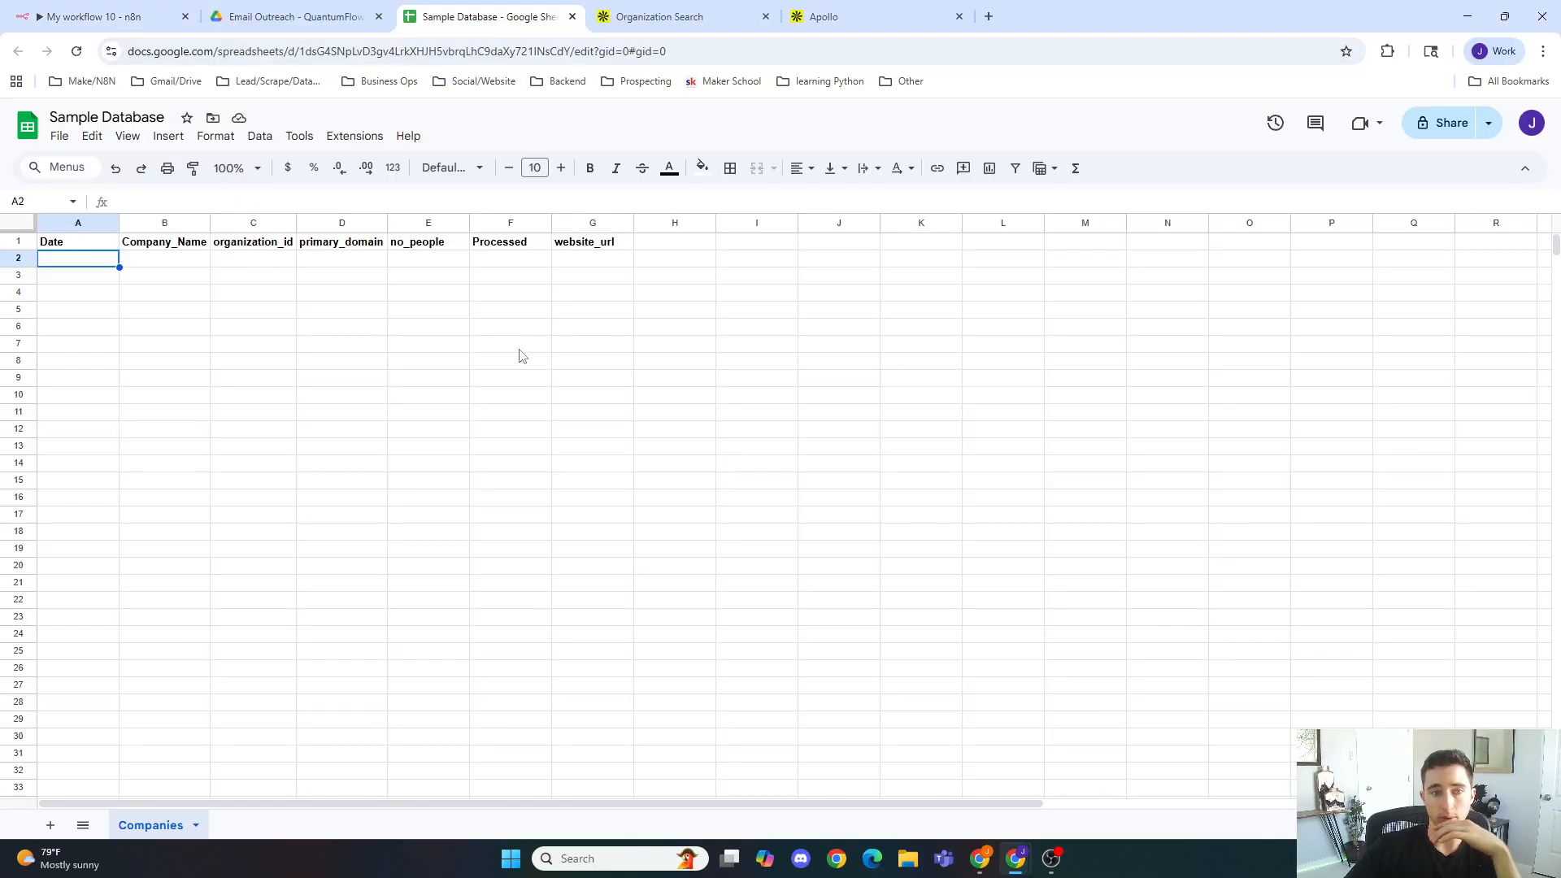
pyautogui.click(131, 16)
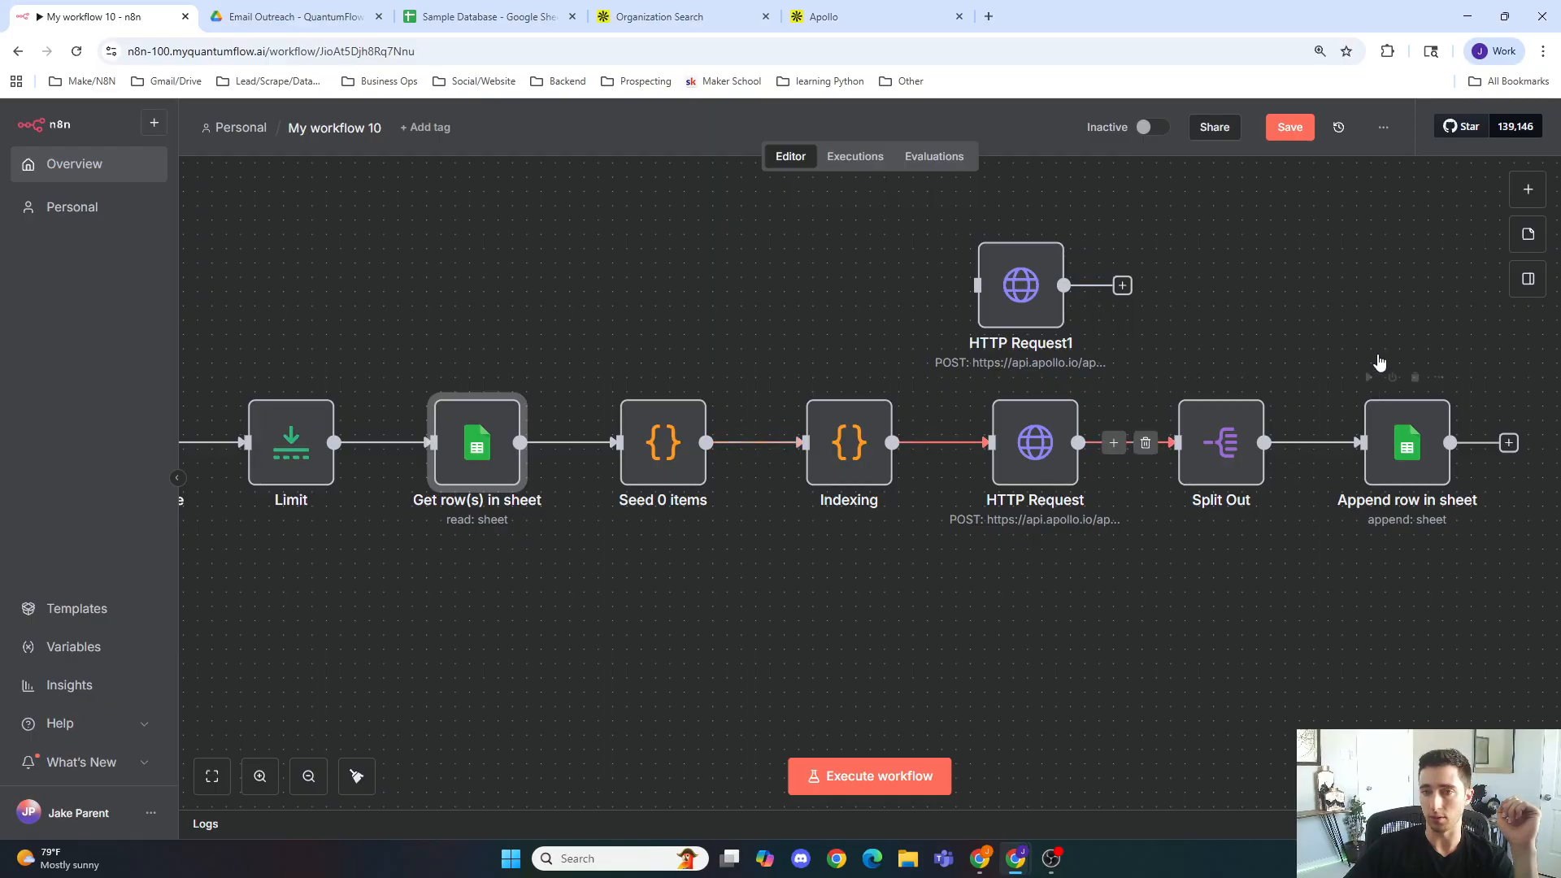
# Step: Save the workflow and execute it as a test run
pyautogui.click(1297, 143)
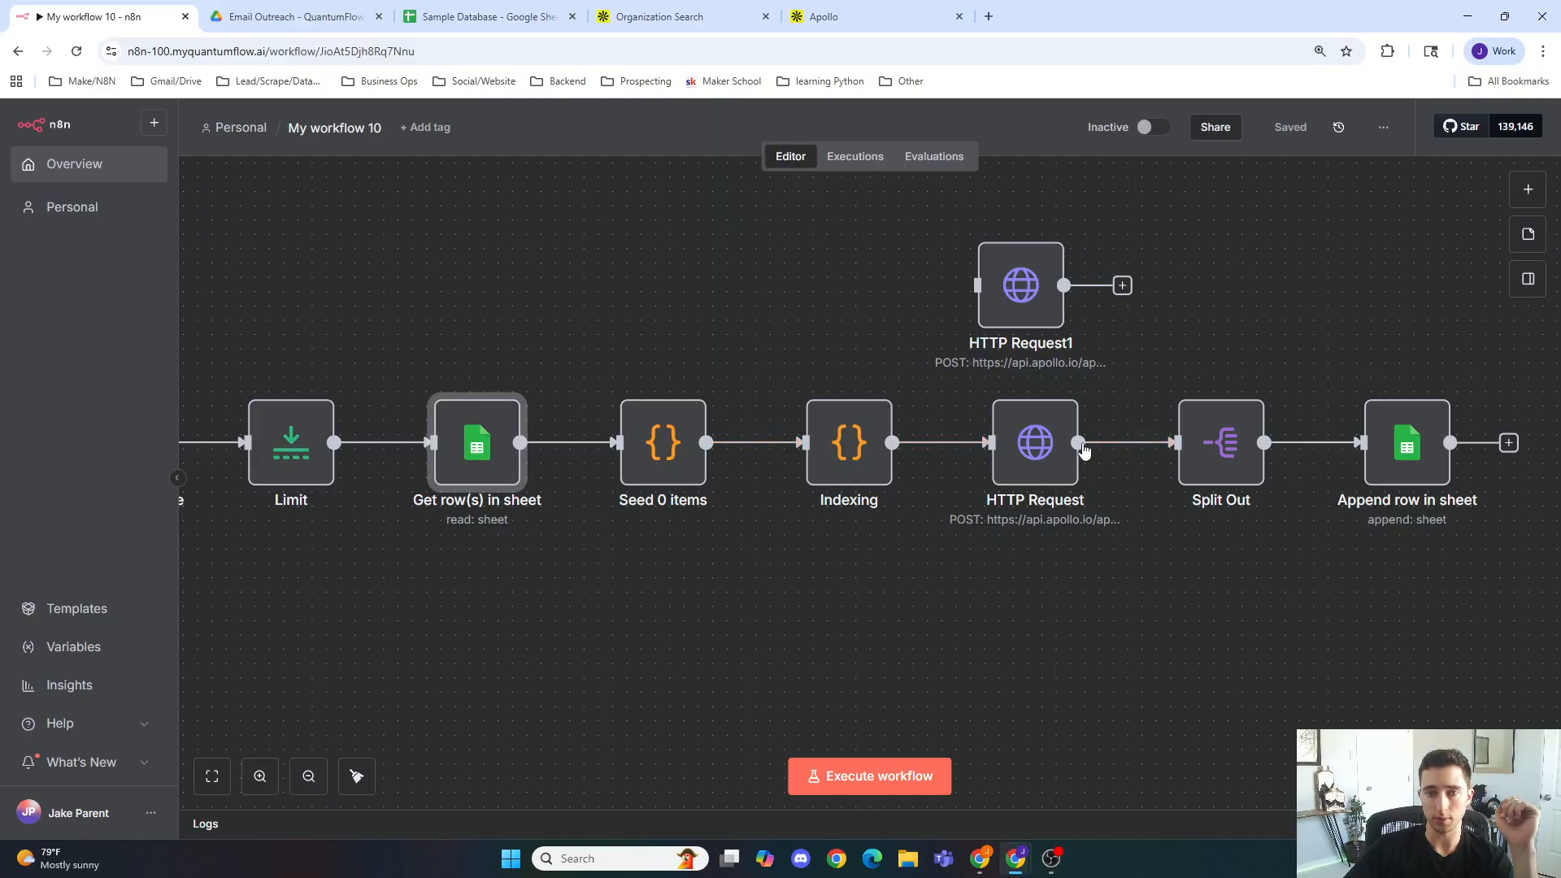
pyautogui.click(877, 773)
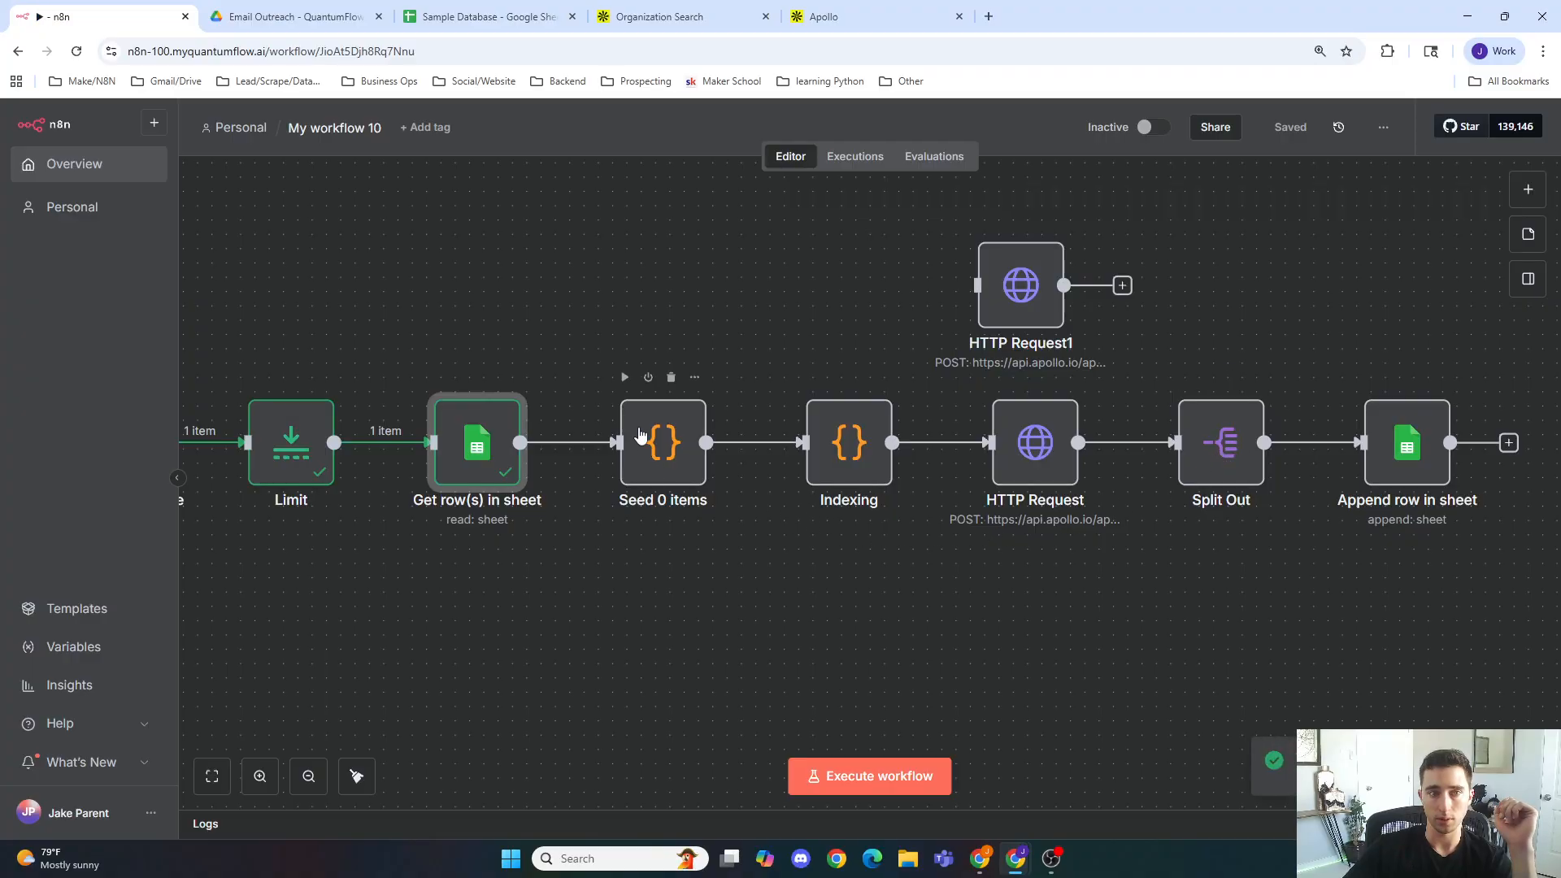
pyautogui.click(488, 16)
pyautogui.click(105, 16)
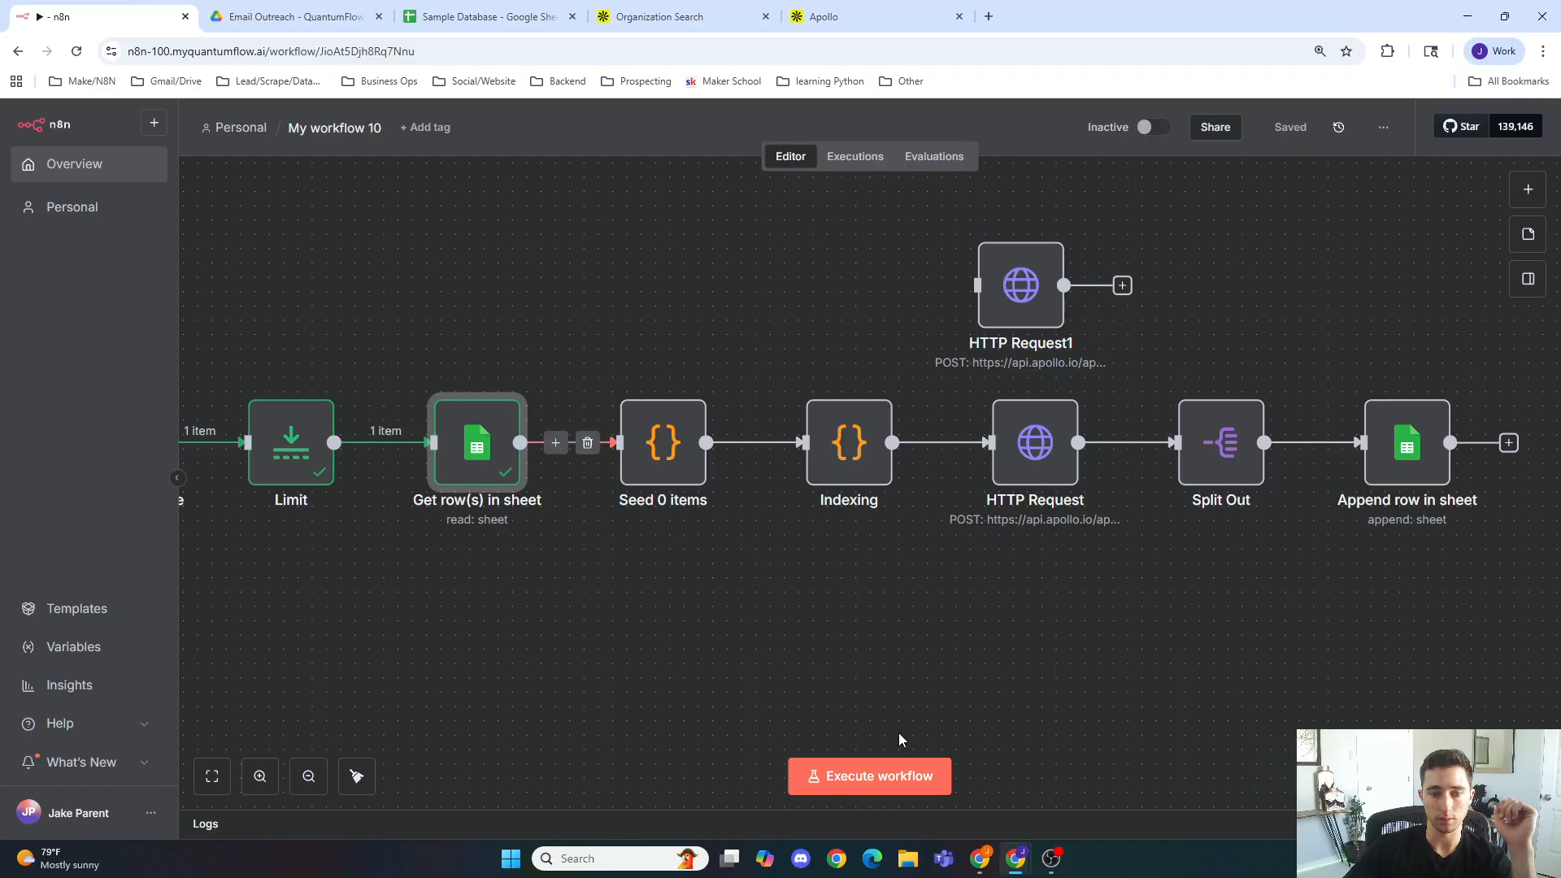
# Step: Turn on Always Output Data and Execute Once in the Get row(s) in sheet node's settings
pyautogui.scroll(4, 483, 494)
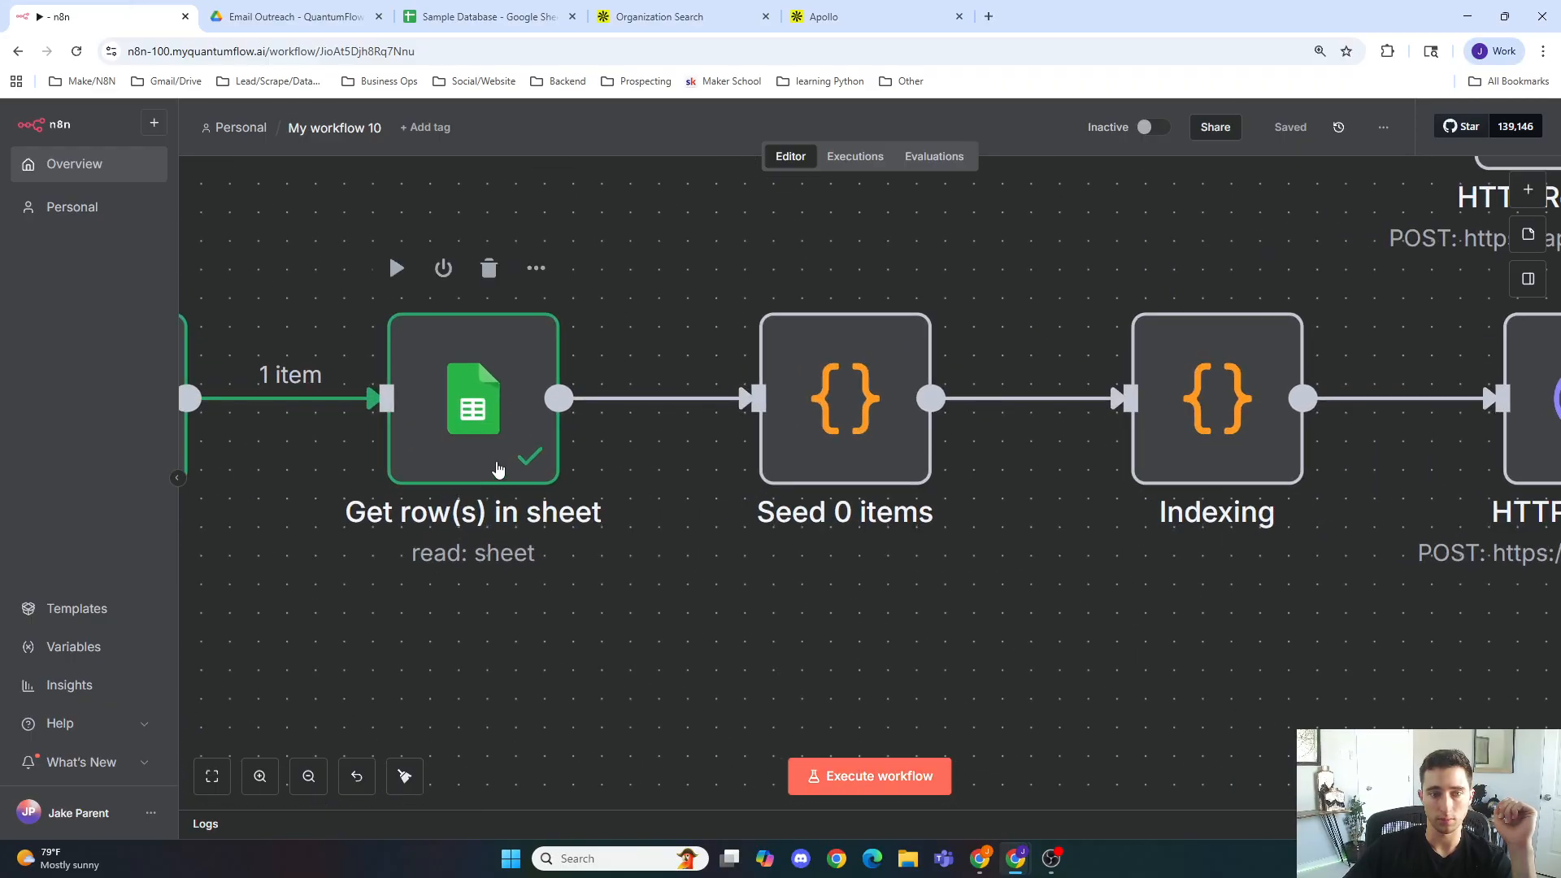
pyautogui.doubleClick(498, 463)
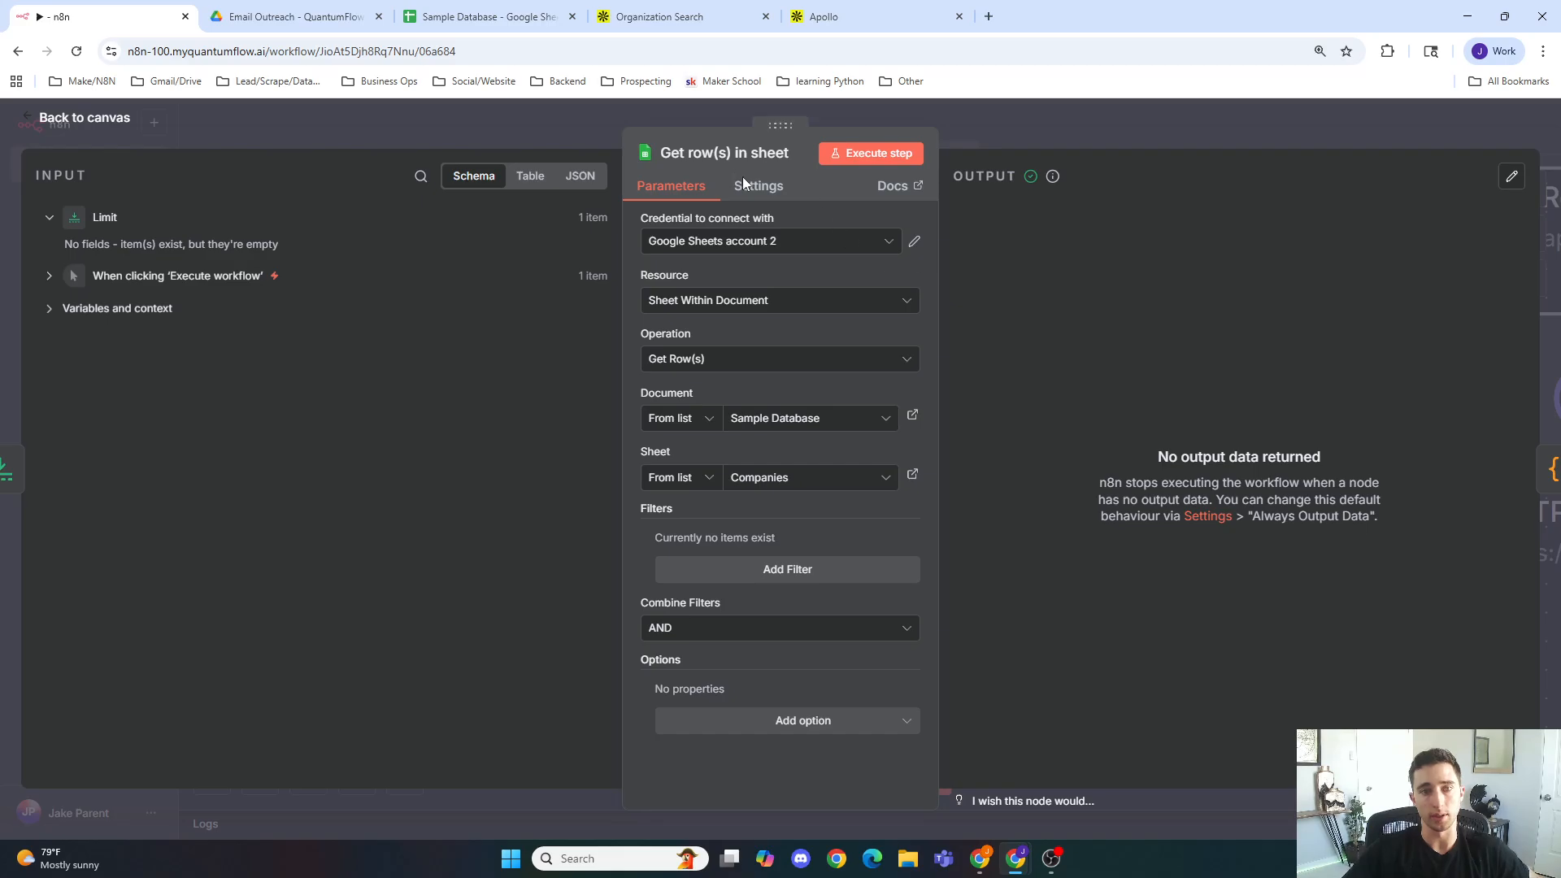
pyautogui.click(748, 187)
pyautogui.click(658, 244)
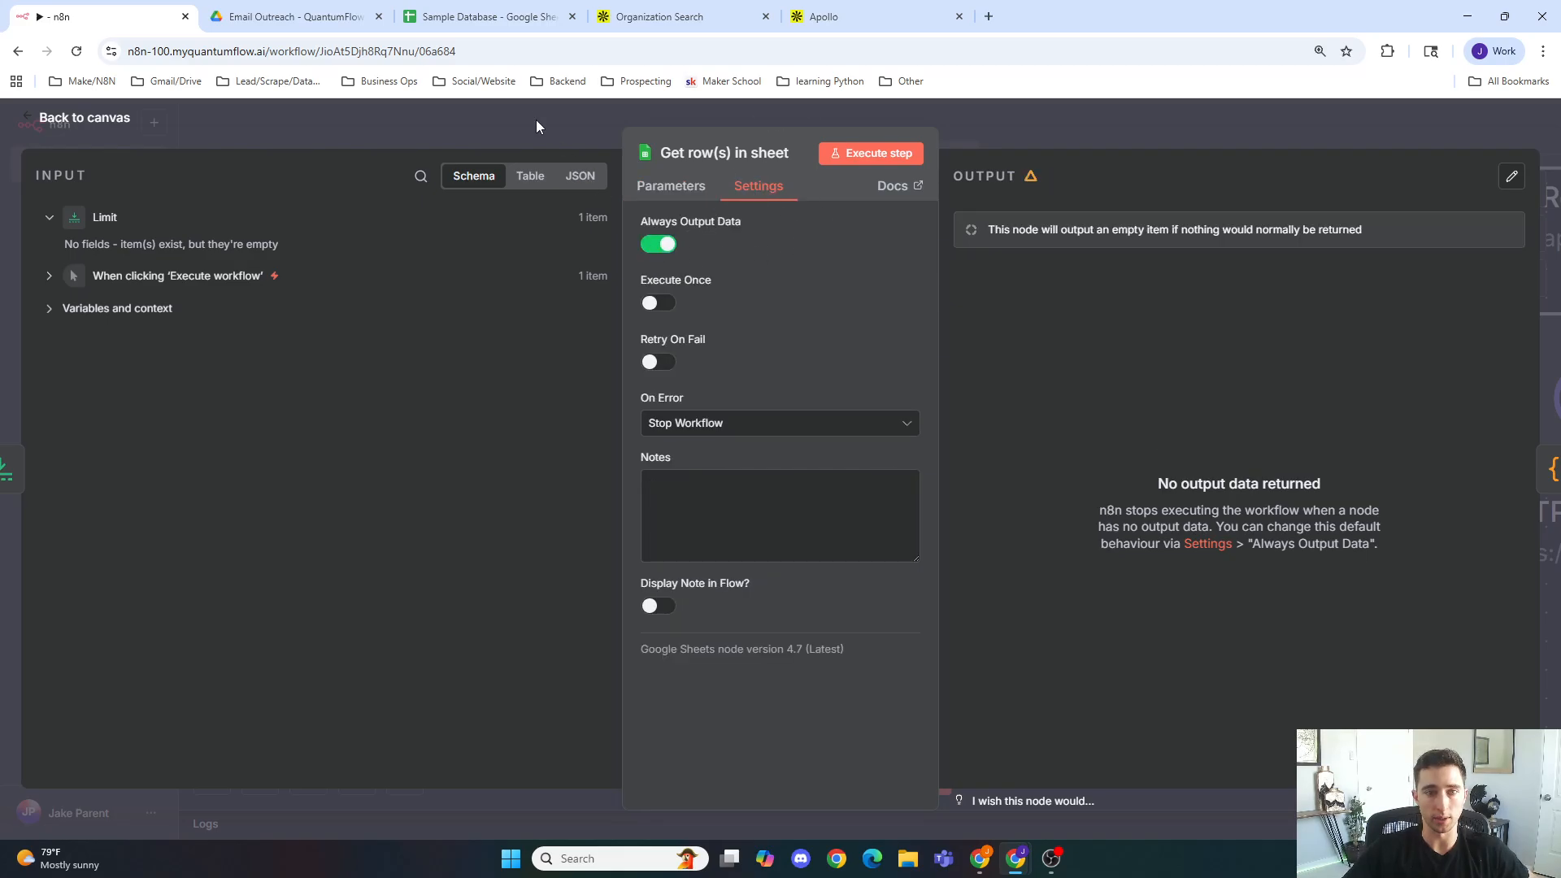
pyautogui.click(668, 308)
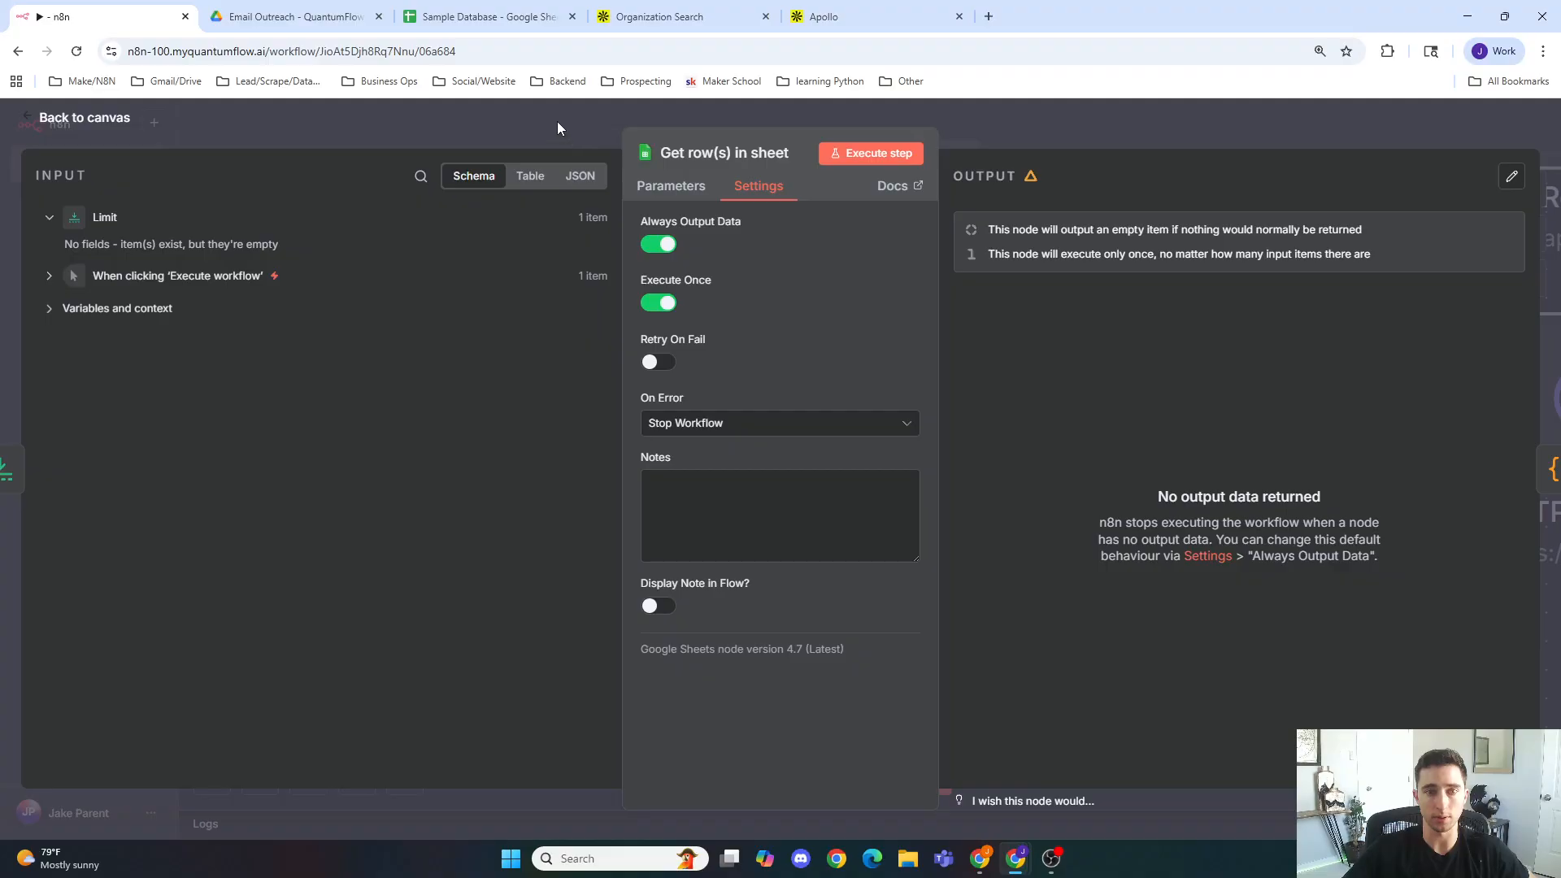
pyautogui.click(557, 120)
# Step: Enable Retry On Fail for Get row(s) in sheet with 5 max tries and 500 ms between tries
pyautogui.doubleClick(534, 453)
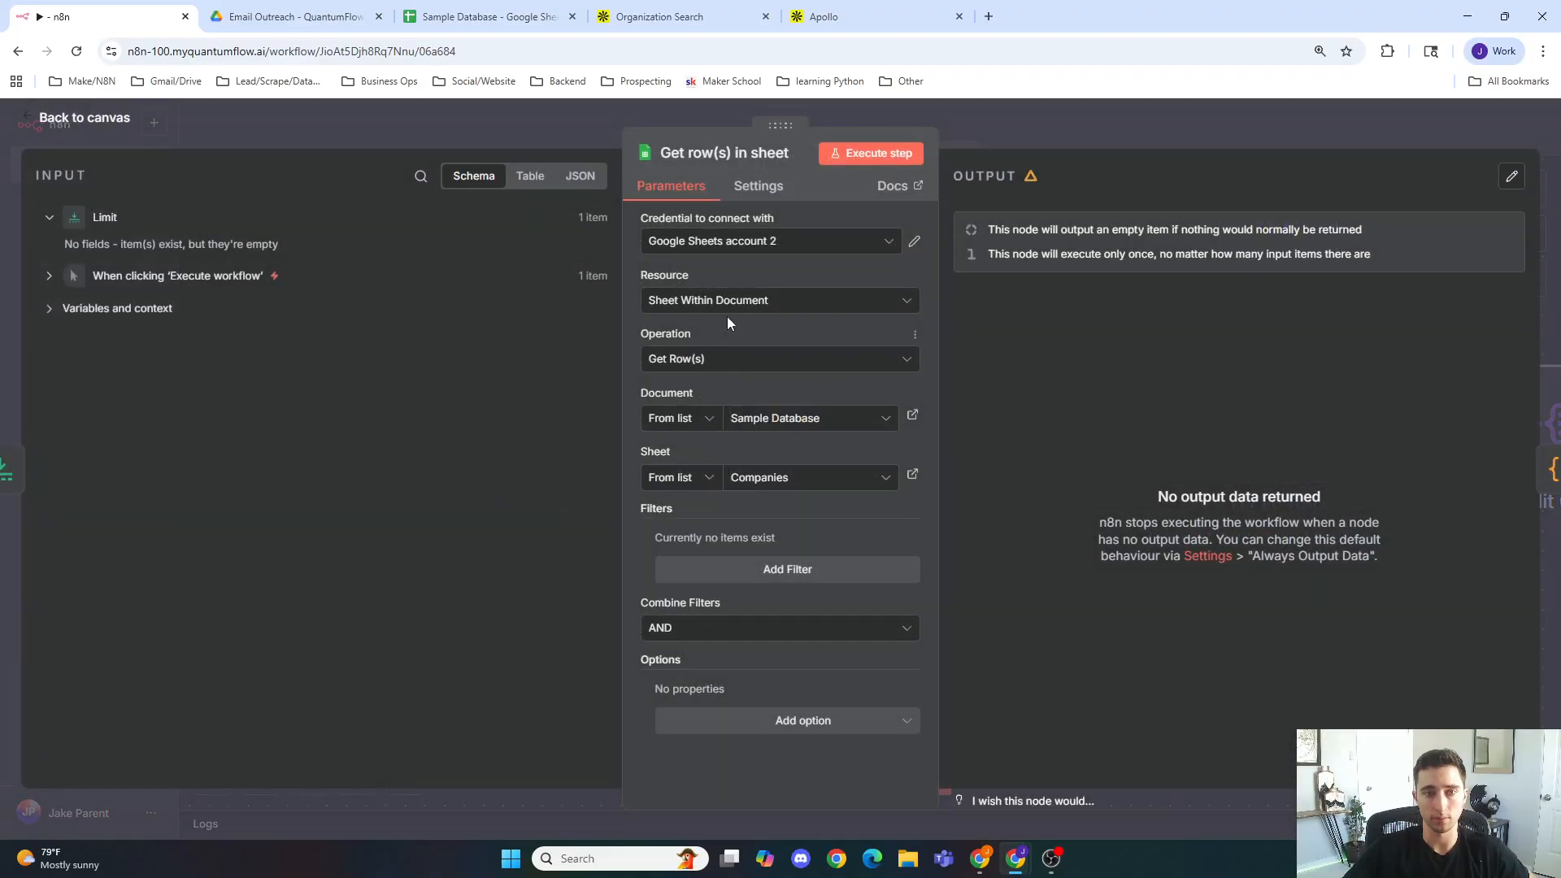
pyautogui.click(759, 188)
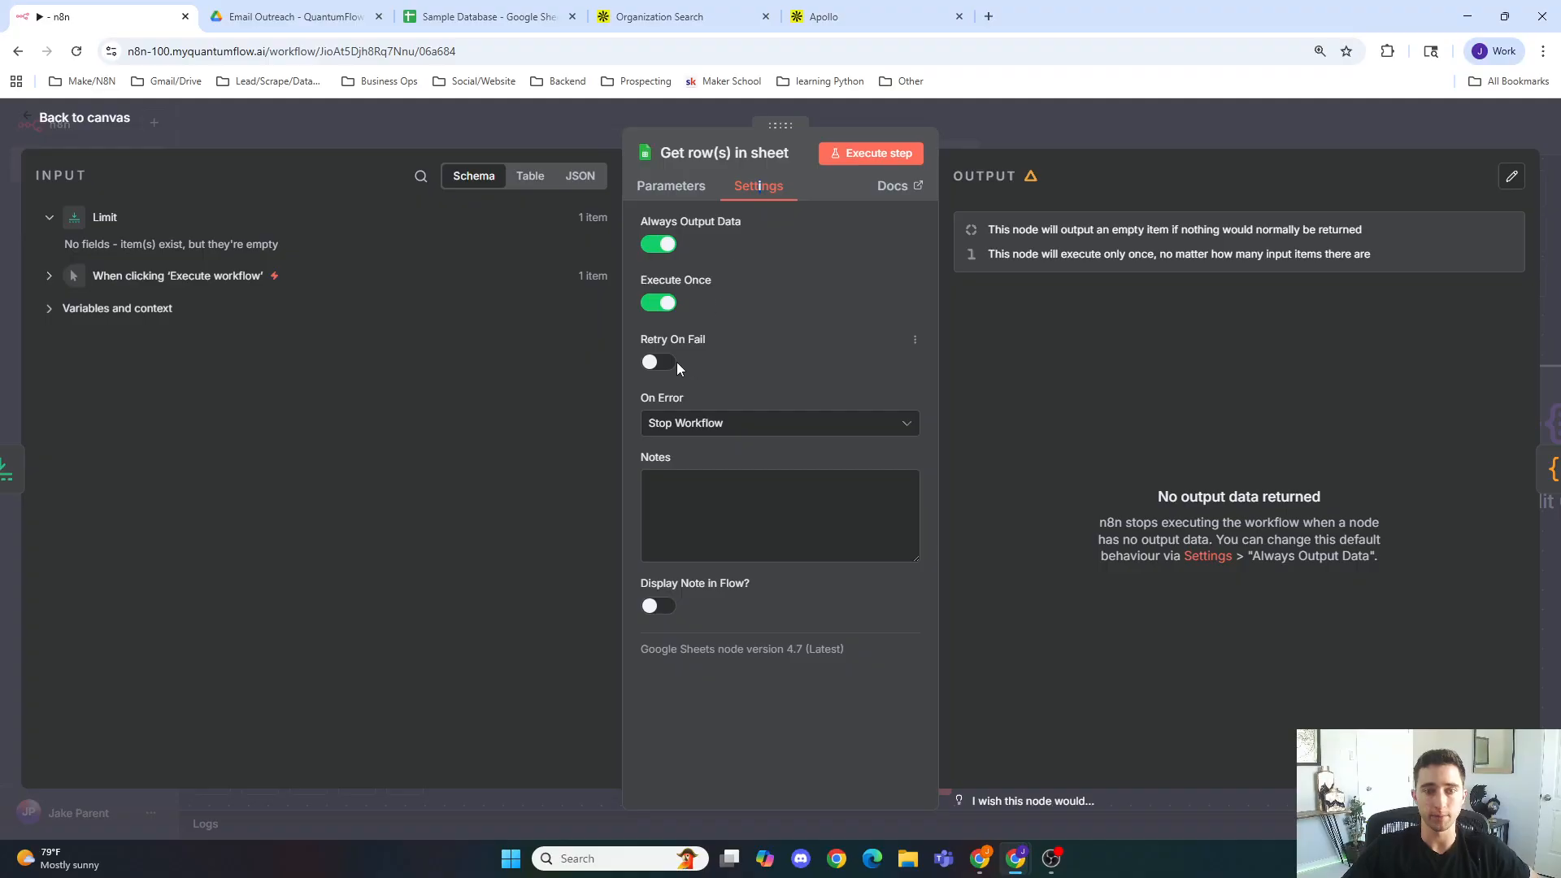
pyautogui.click(662, 362)
pyautogui.press('BackSpace')
pyautogui.write('5')
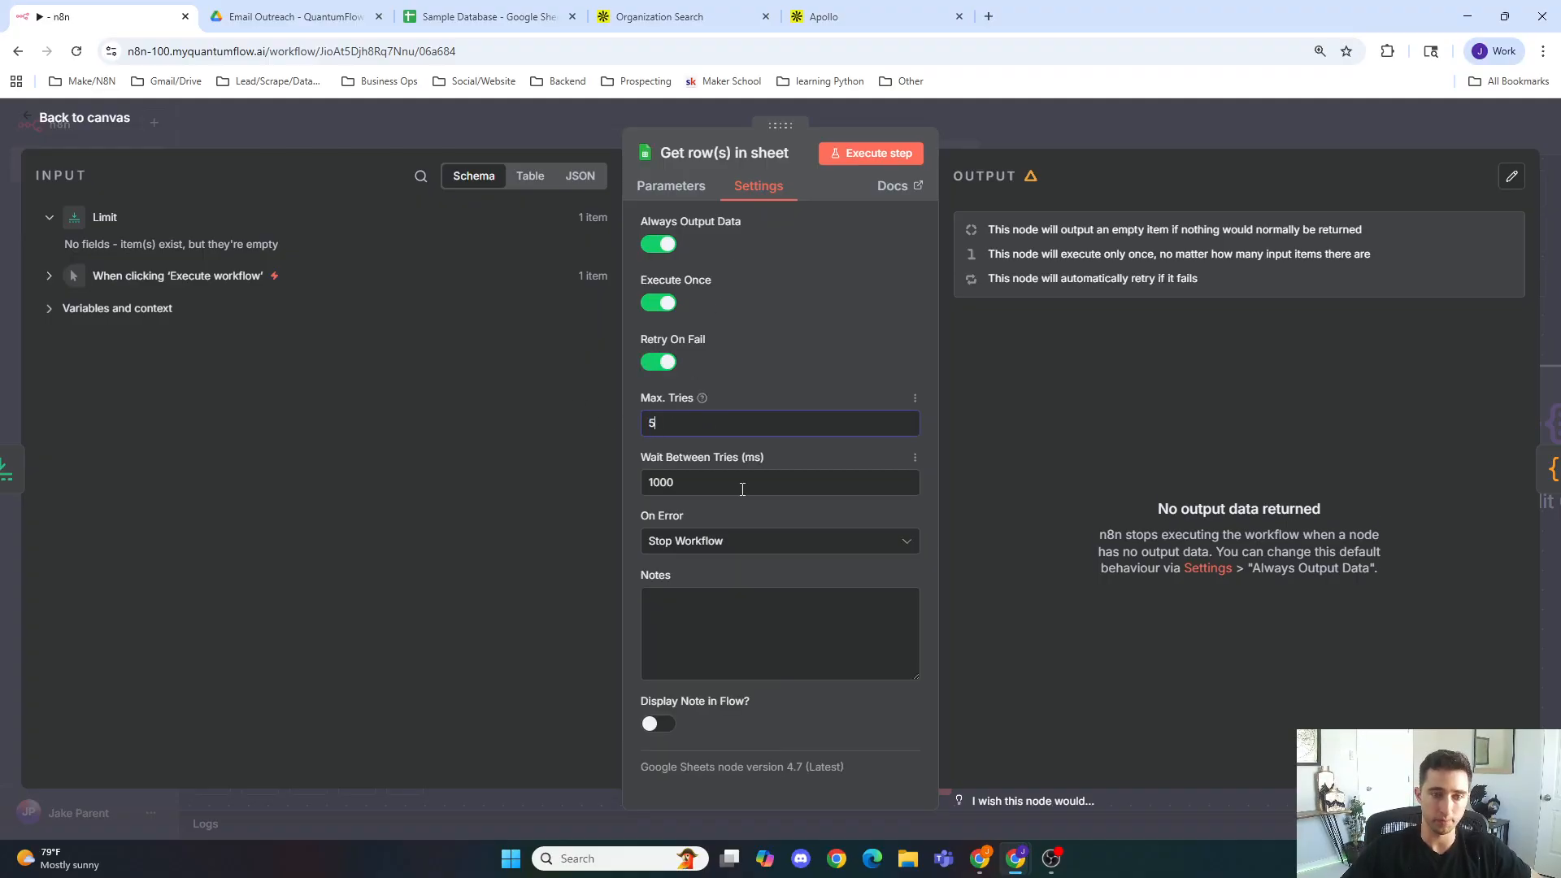
pyautogui.press('Tab')
pyautogui.write('500')
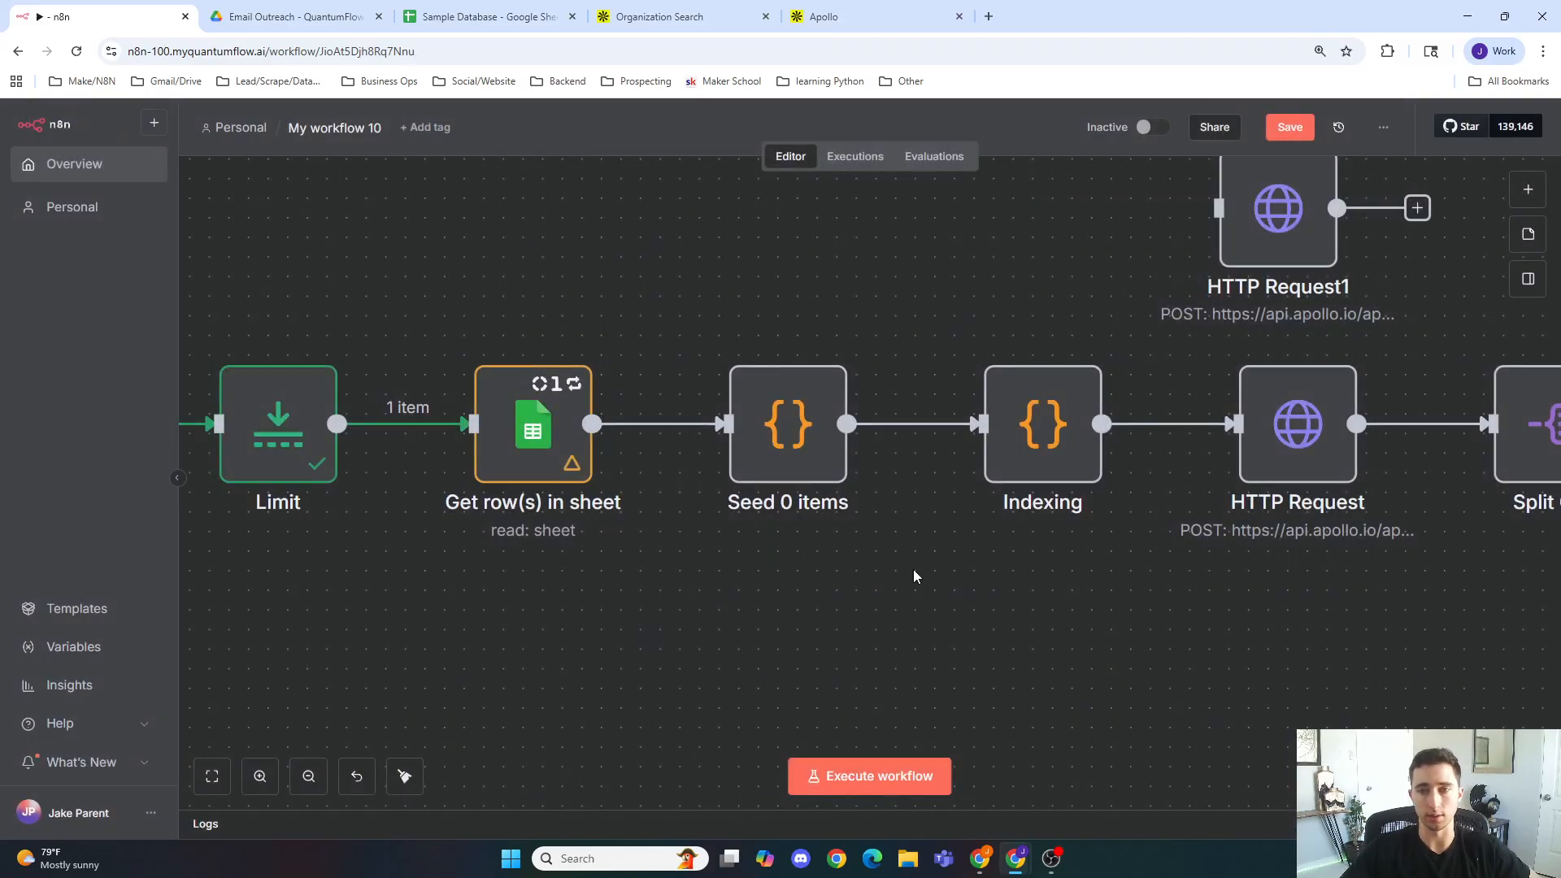
# Step: Execute the Split Out step so the preceding nodes run
pyautogui.scroll(-3, 916, 567)
pyautogui.hscroll(5, 1236, 561)
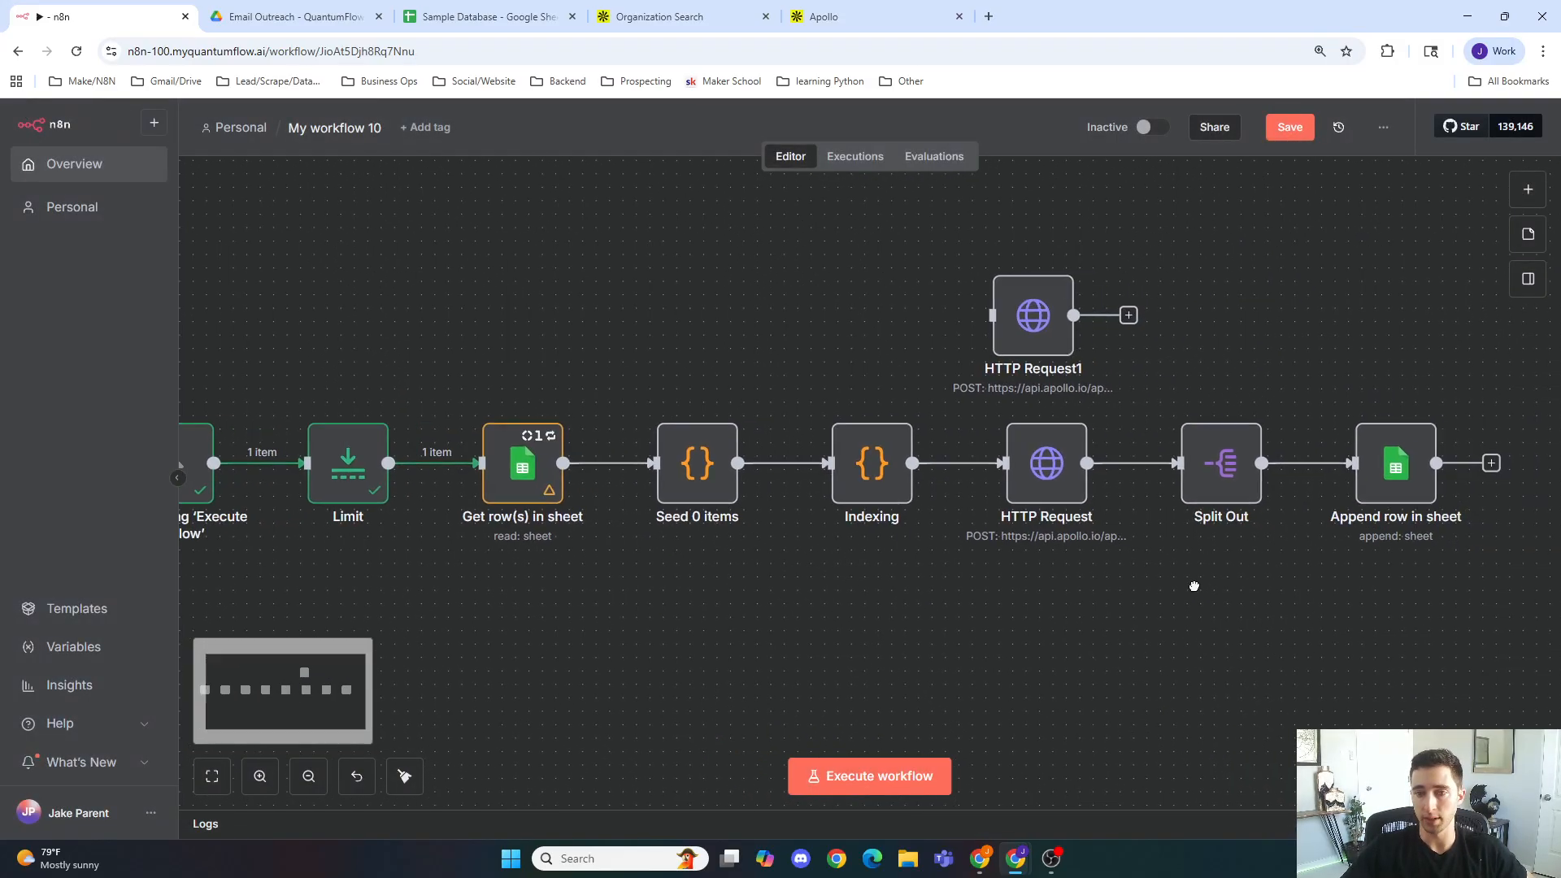
pyautogui.doubleClick(1108, 448)
pyautogui.click(887, 154)
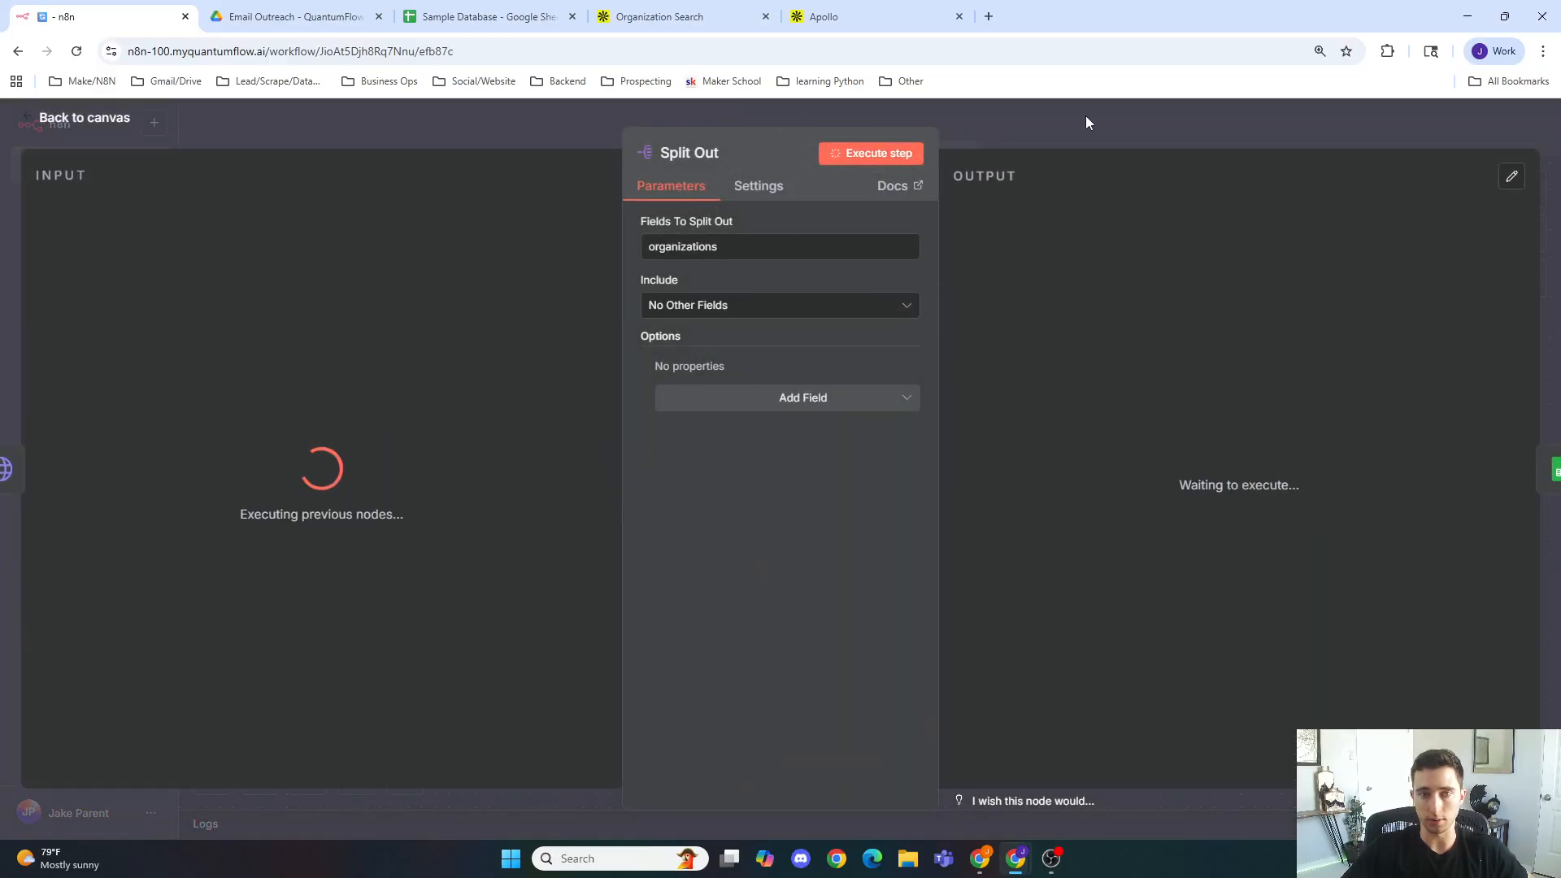
# Step: Remove the stray leading character from the HTTP Request URL and save the workflow
pyautogui.doubleClick(930, 455)
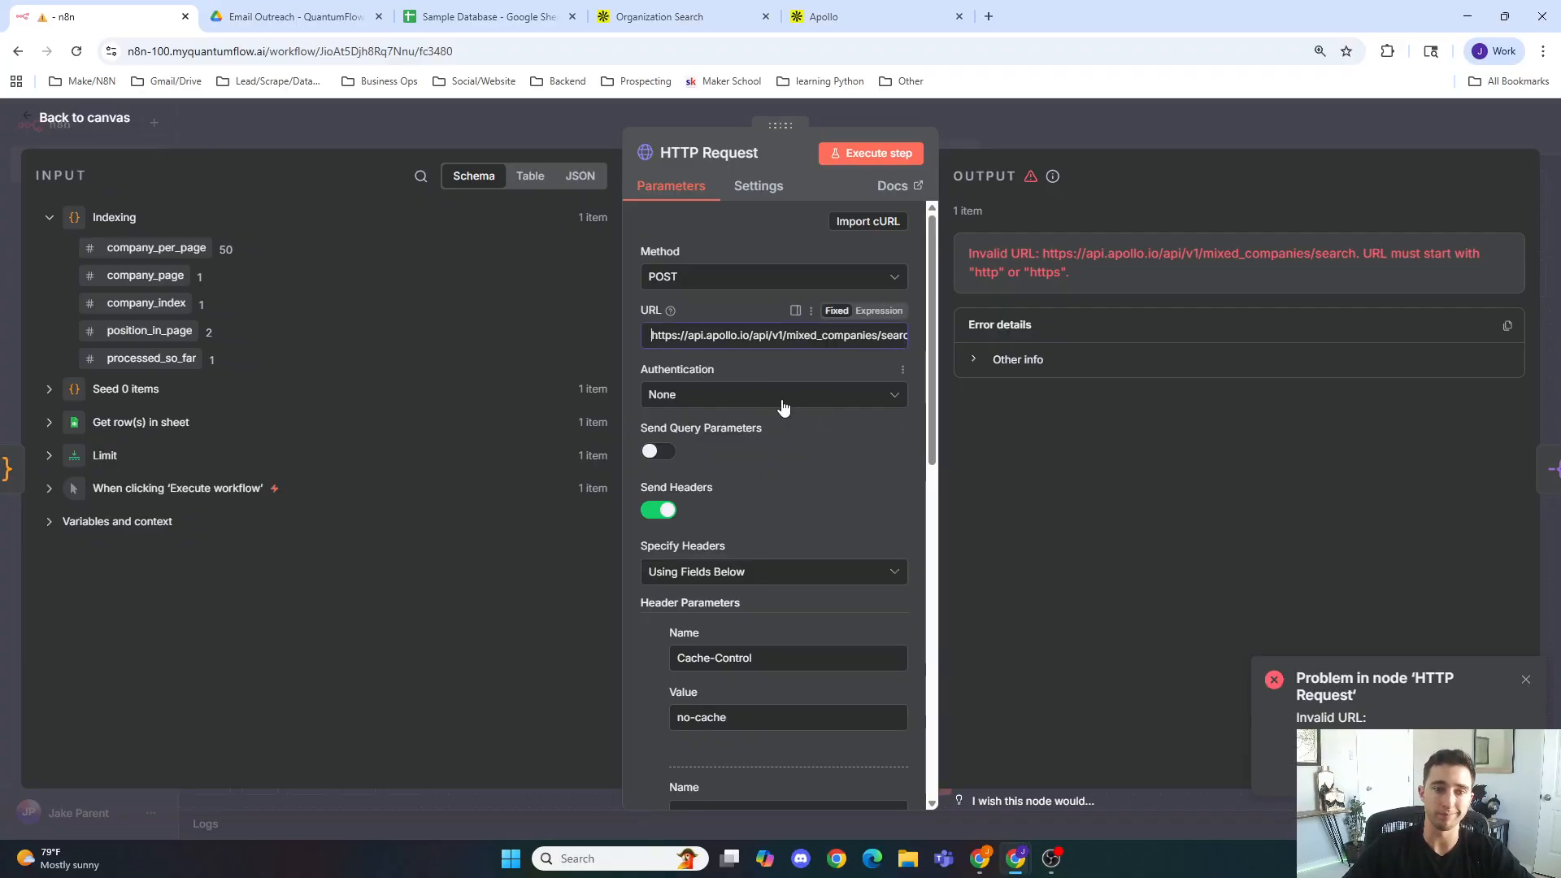
pyautogui.press('Delete')
pyautogui.click(605, 124)
pyautogui.click(1289, 127)
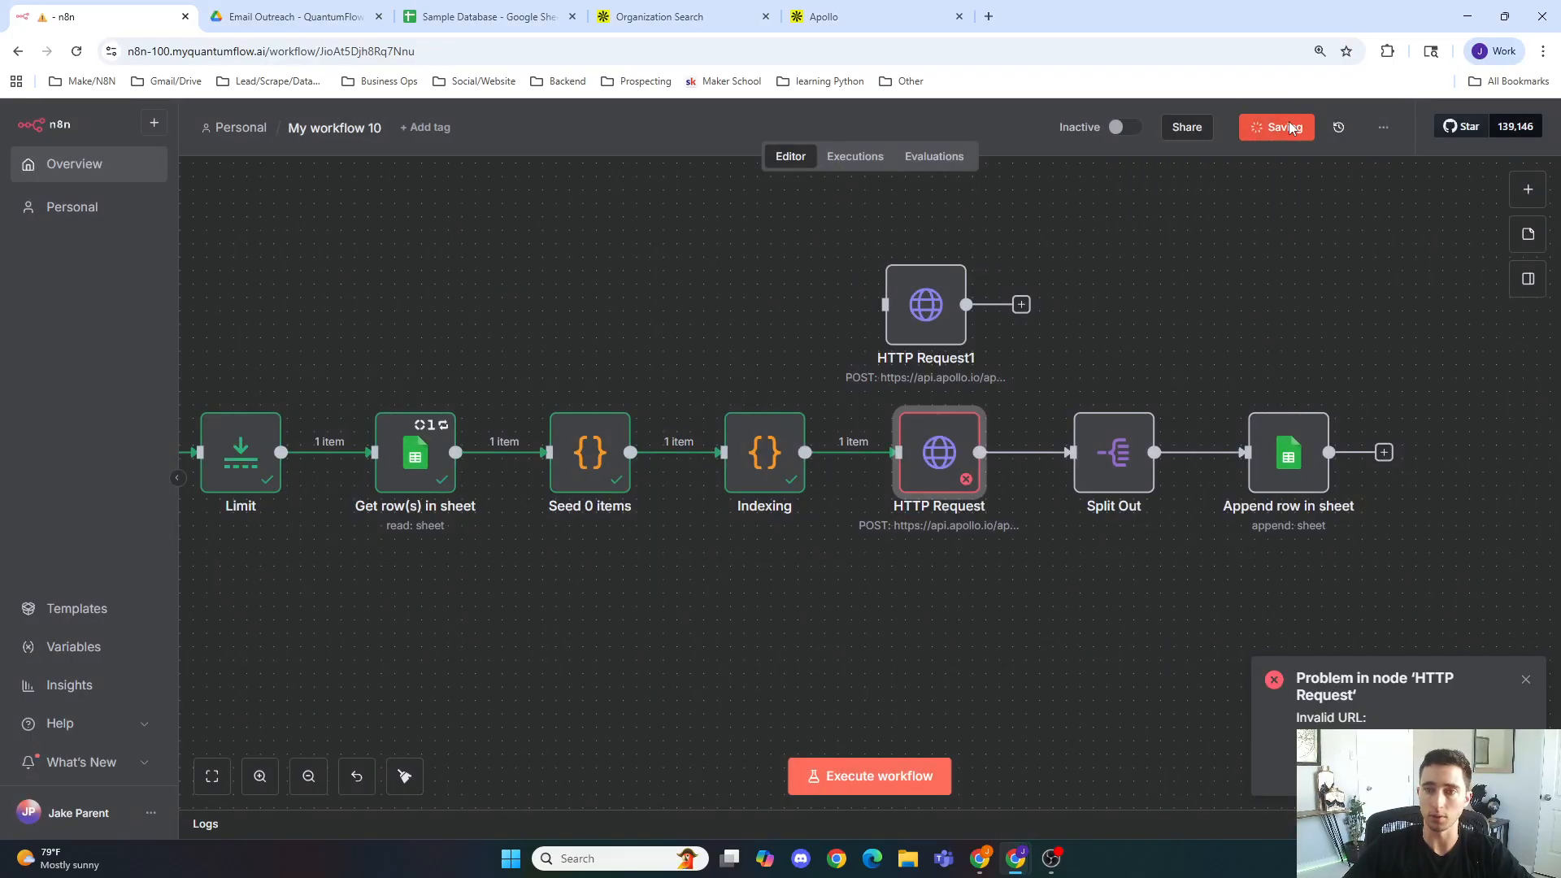
# Step: Execute the HTTP Request step and examine its pagination and organizations output
pyautogui.doubleClick(956, 463)
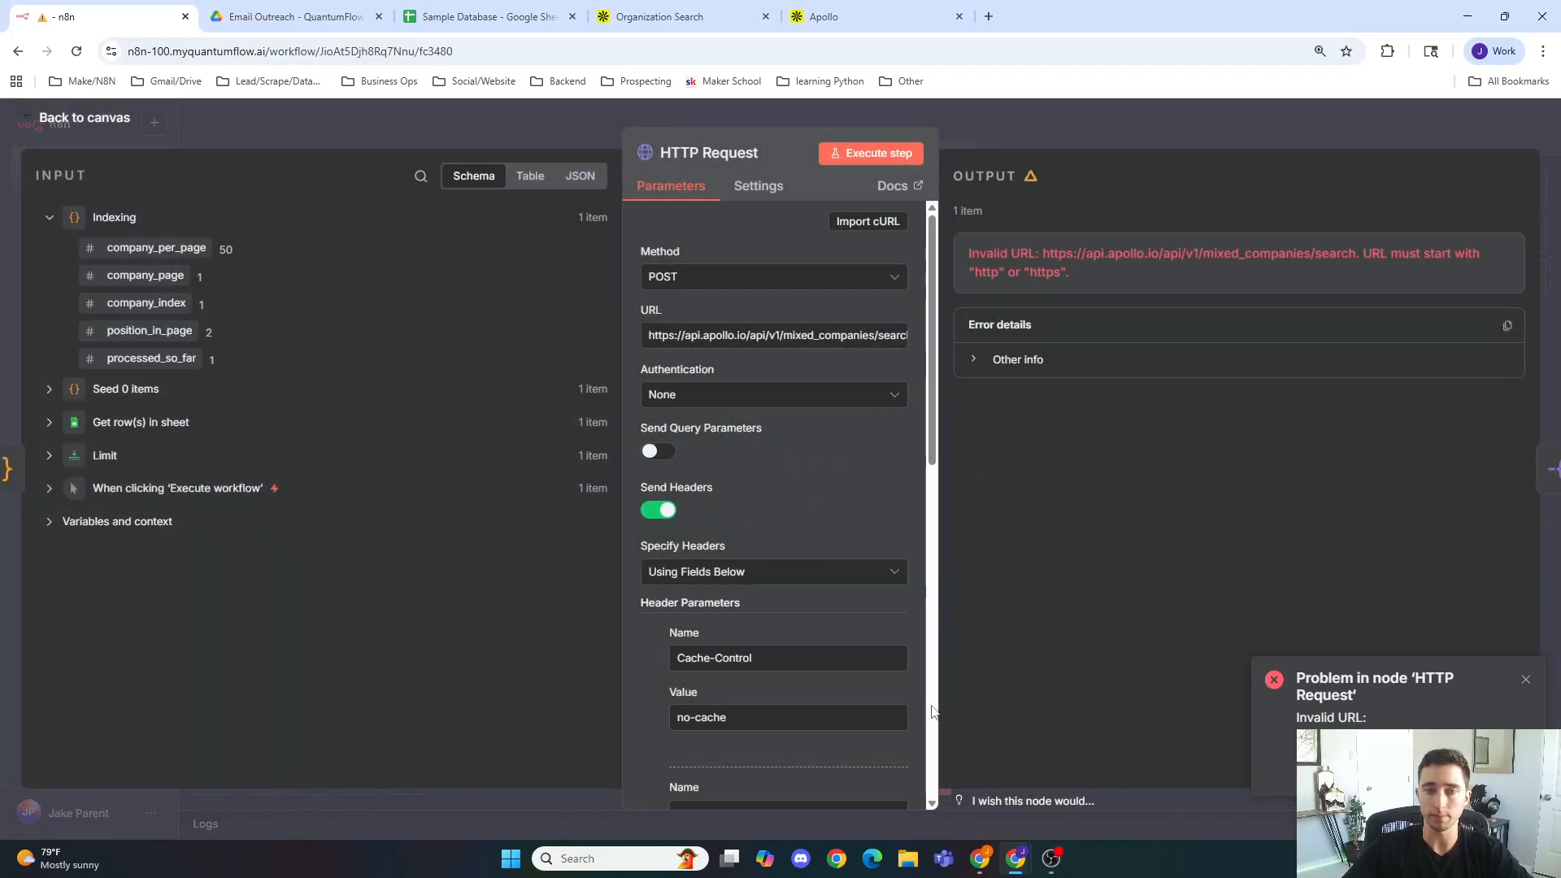
pyautogui.click(889, 168)
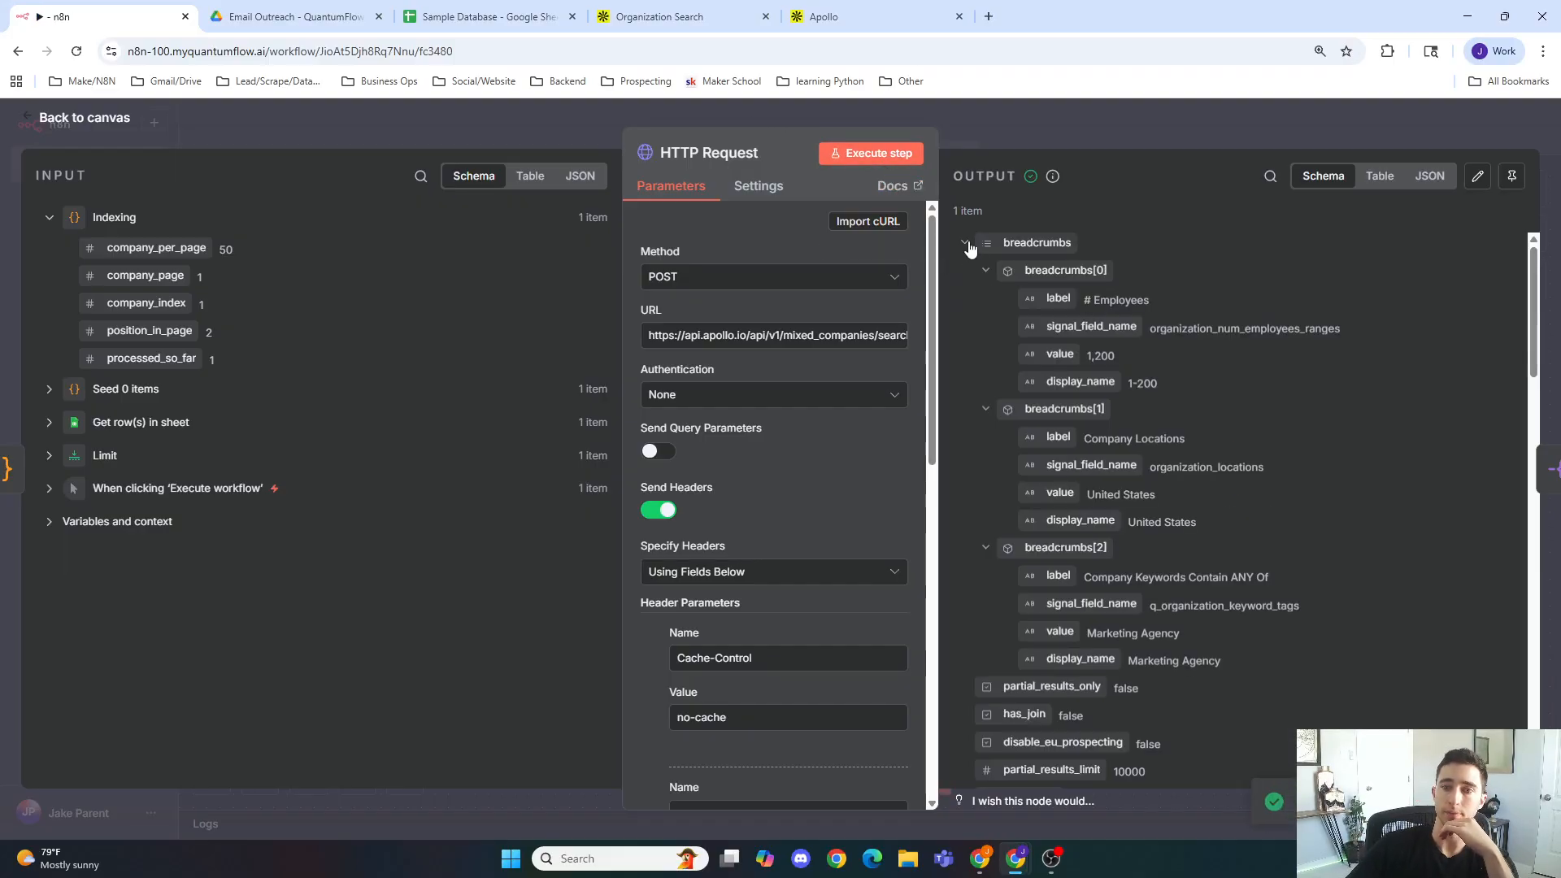
pyautogui.click(964, 243)
pyautogui.scroll(-5, 1100, 399)
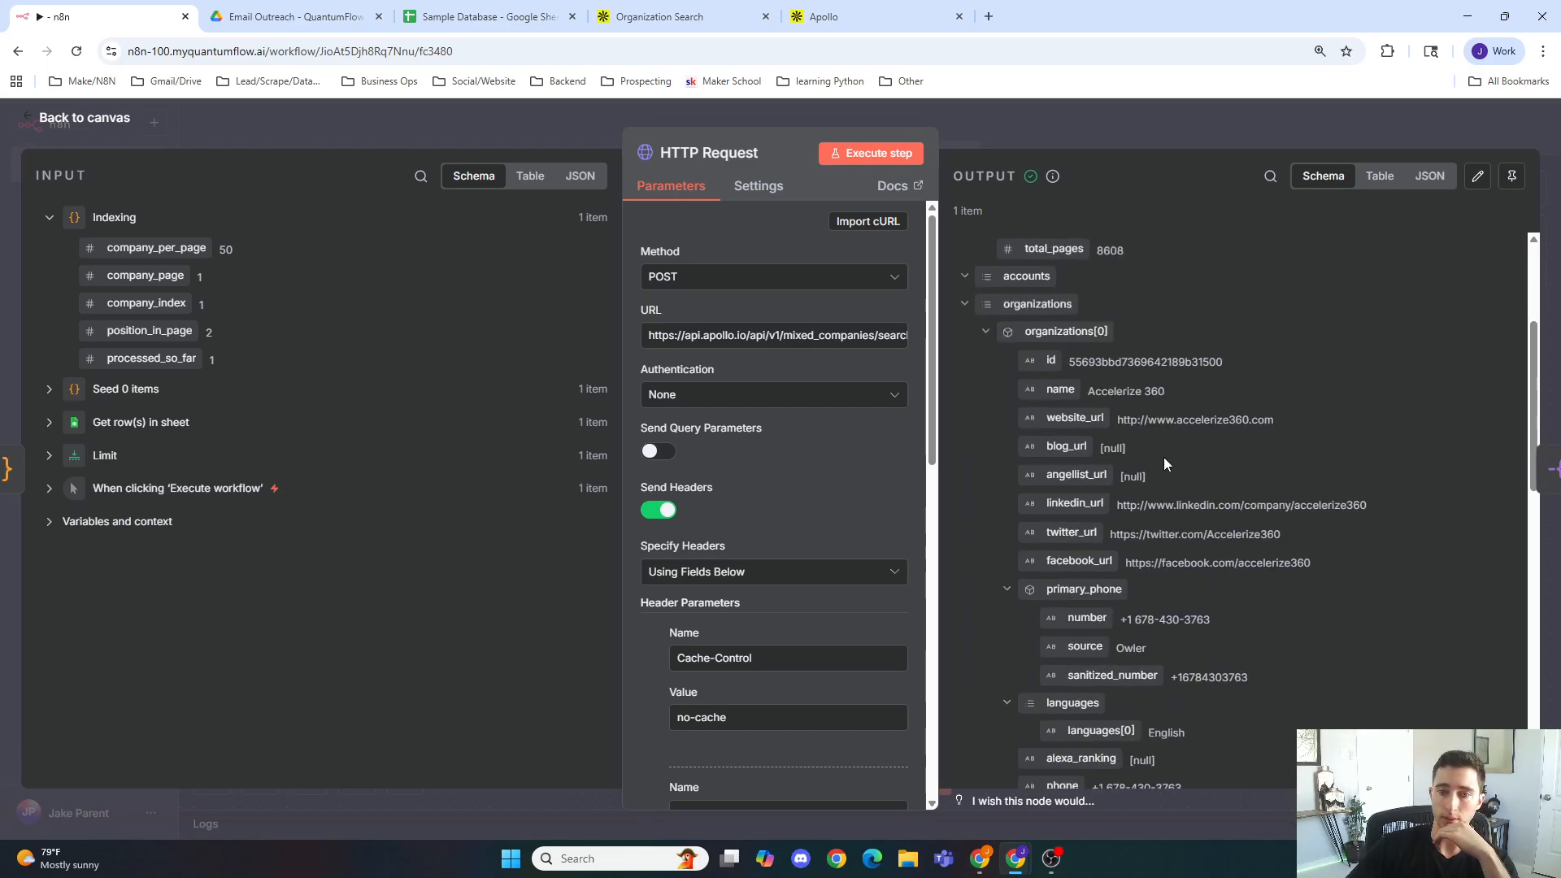
pyautogui.scroll(-8, 860, 511)
pyautogui.scroll(-3, 870, 509)
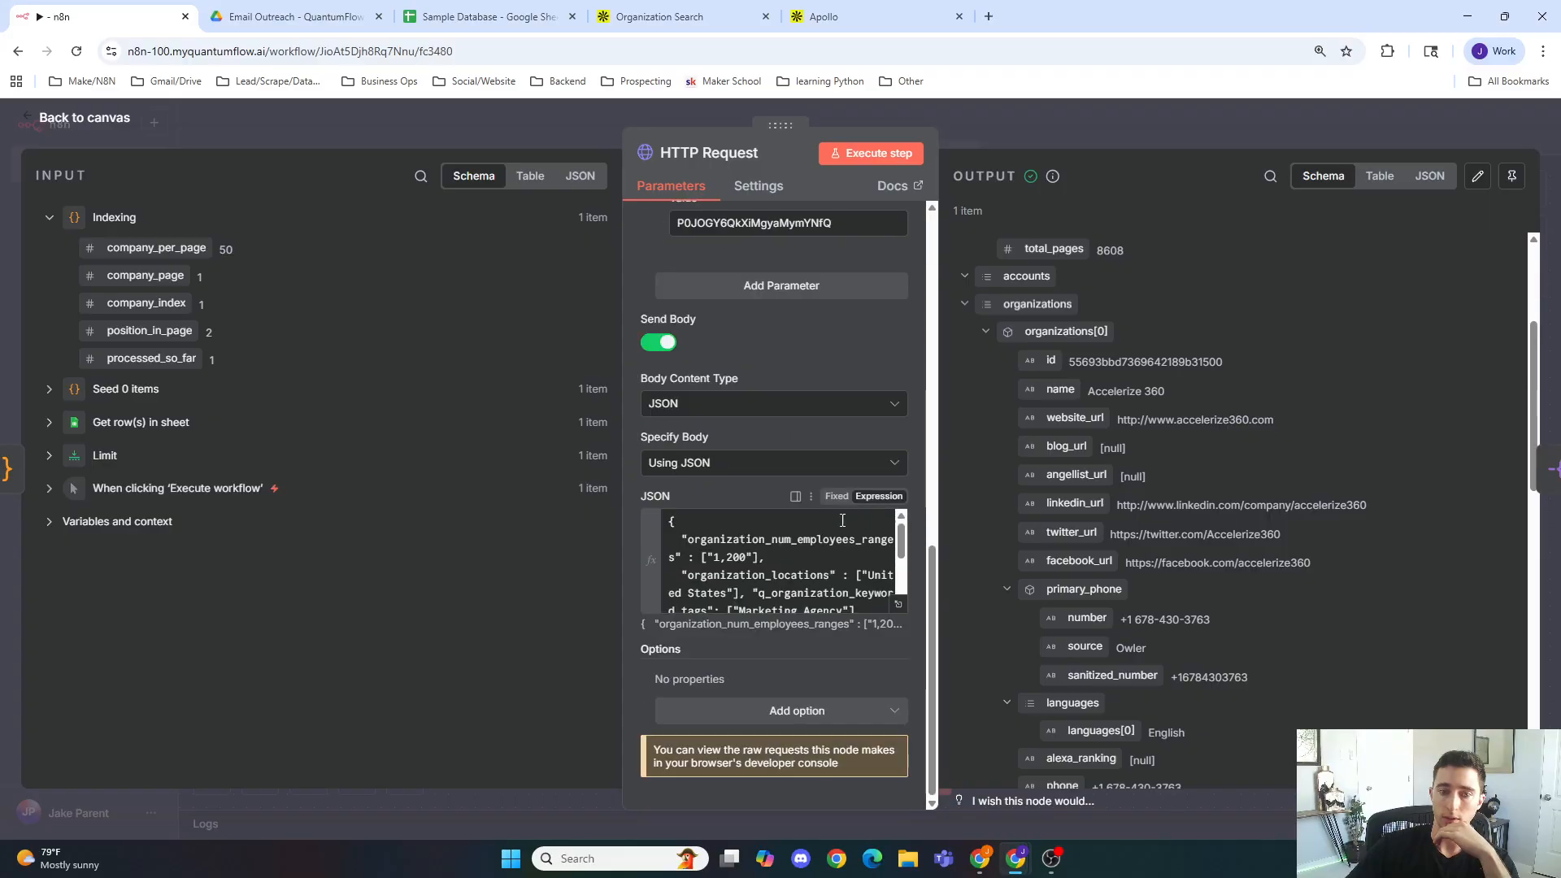
pyautogui.scroll(-2, 828, 544)
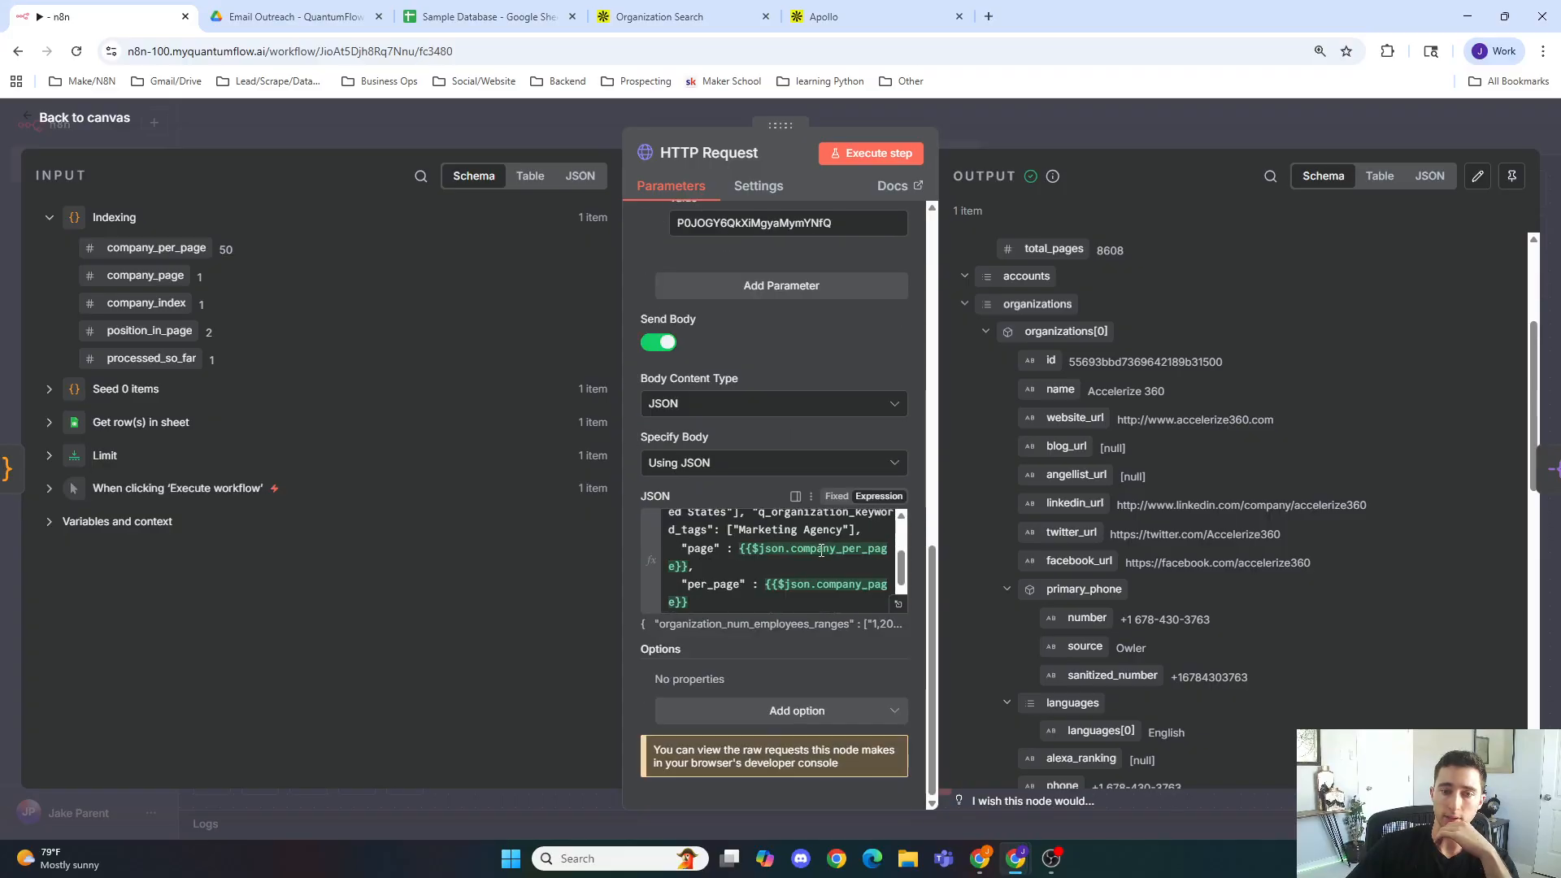
pyautogui.scroll(3, 1035, 552)
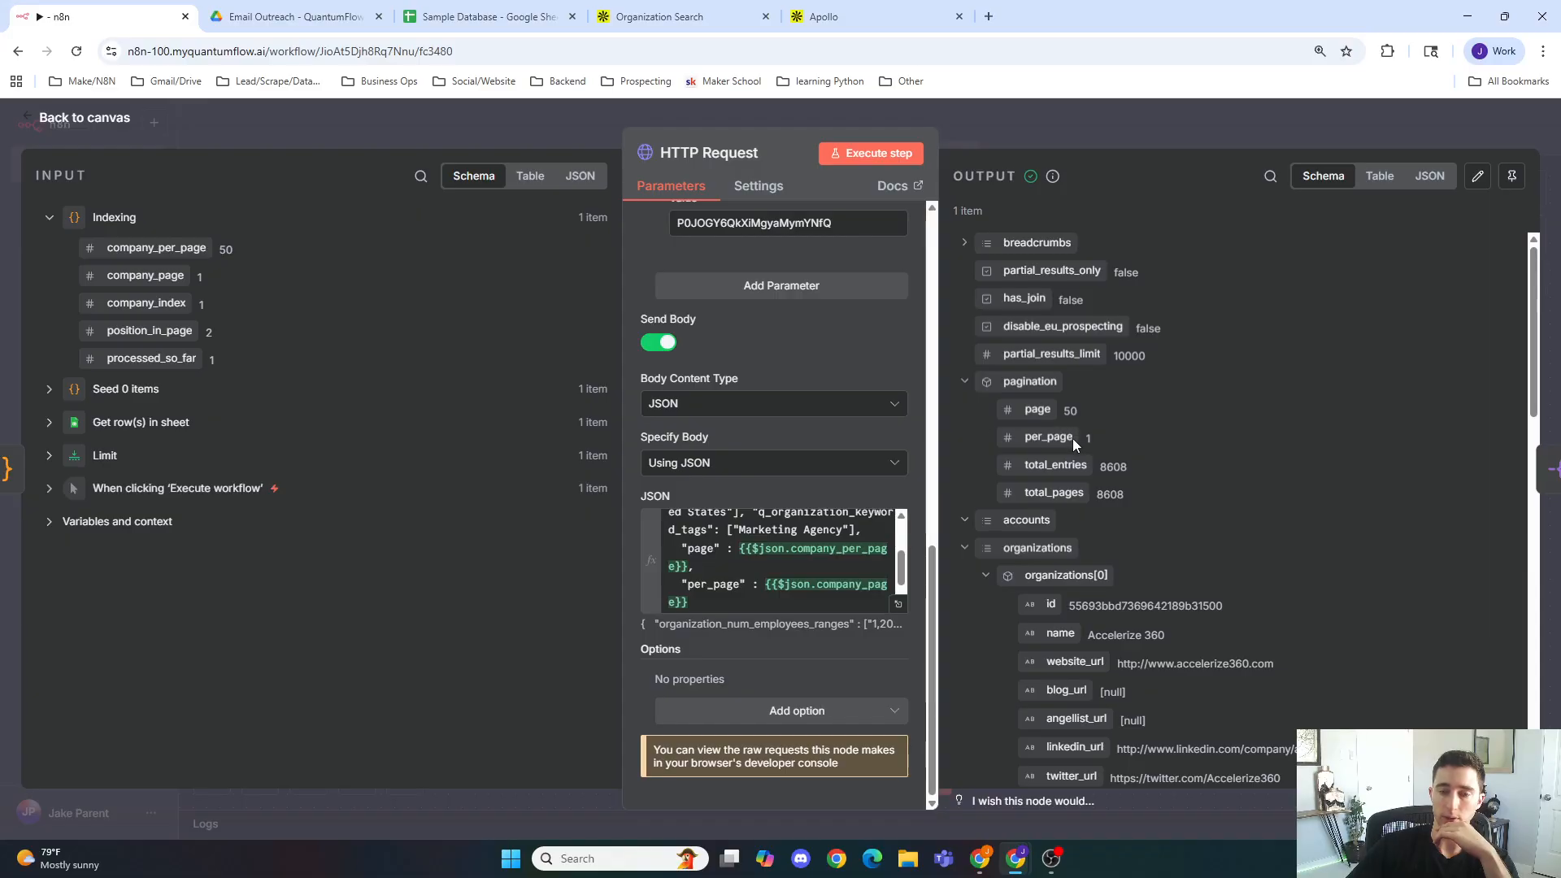
pyautogui.scroll(-6, 1081, 549)
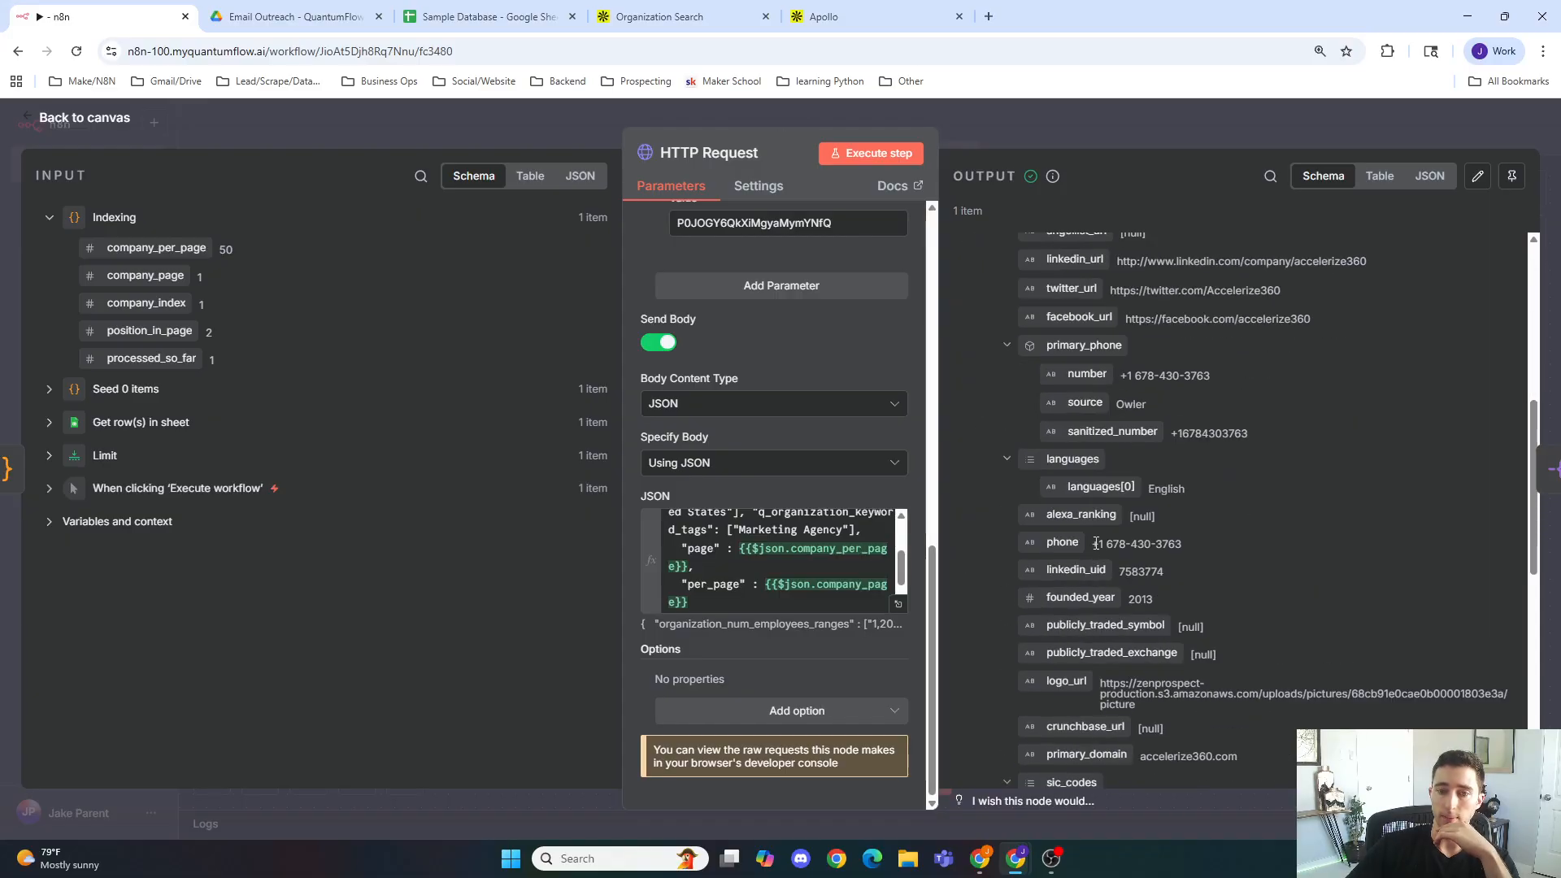
pyautogui.scroll(4, 1097, 538)
pyautogui.scroll(-10, 1104, 384)
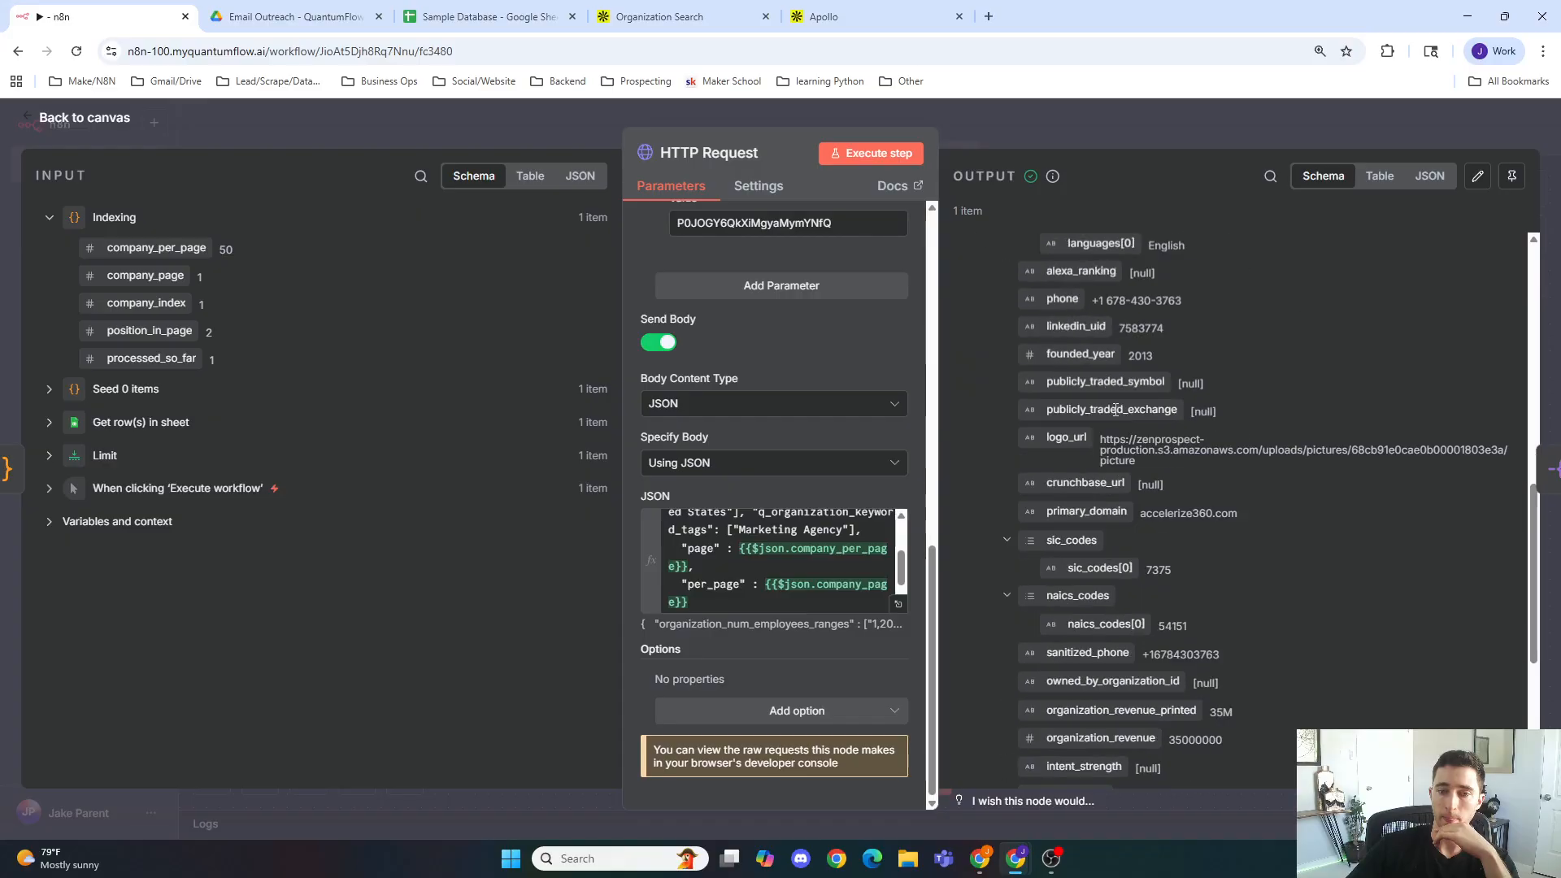
pyautogui.scroll(5, 1121, 429)
pyautogui.scroll(6, 1121, 428)
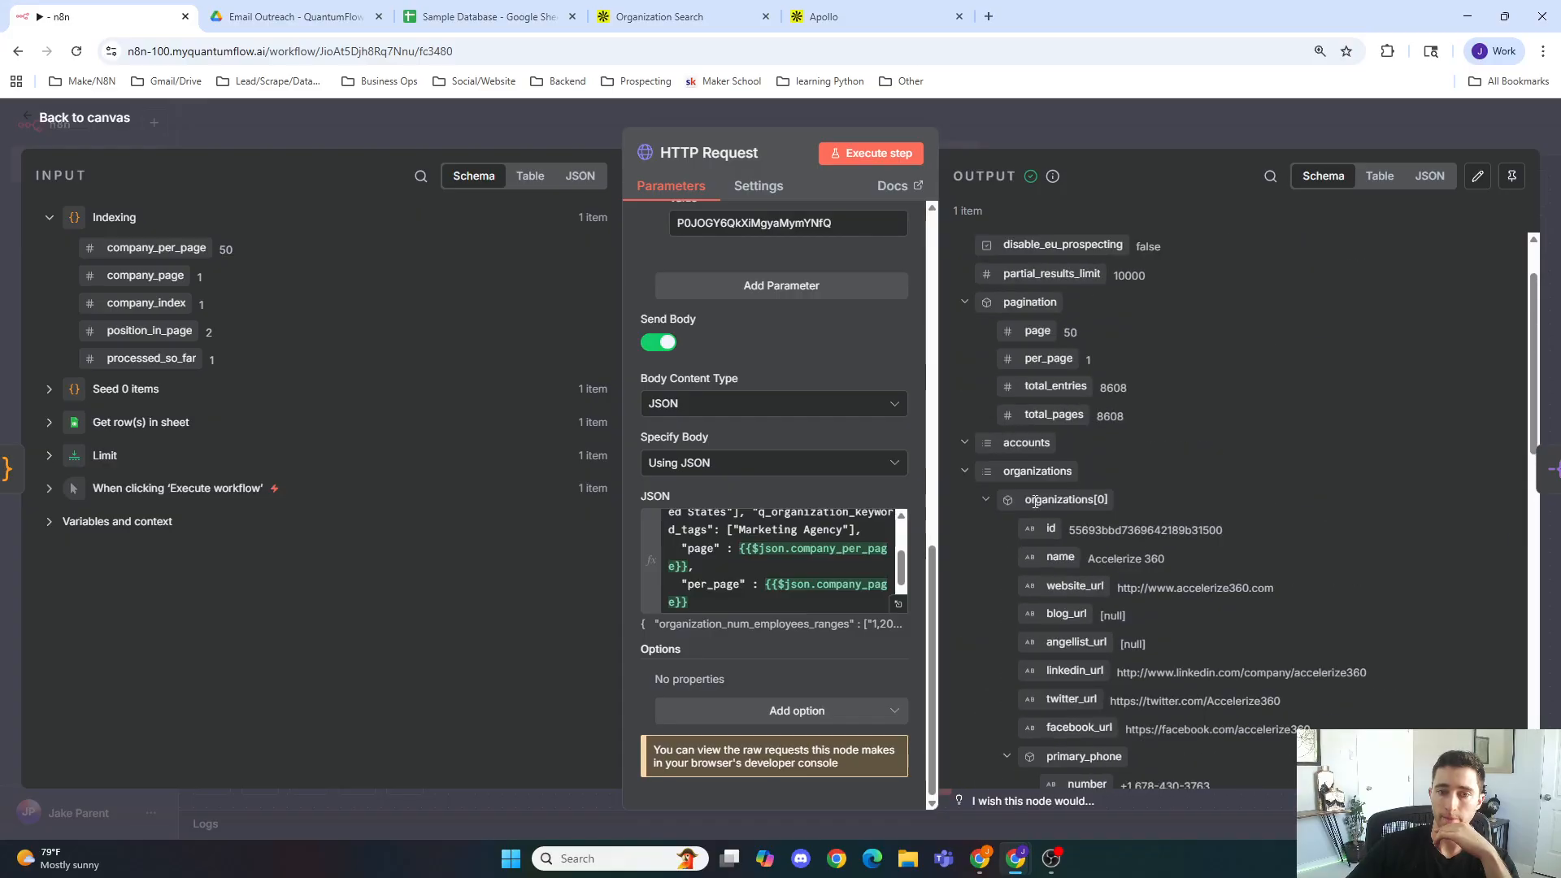
pyautogui.click(984, 500)
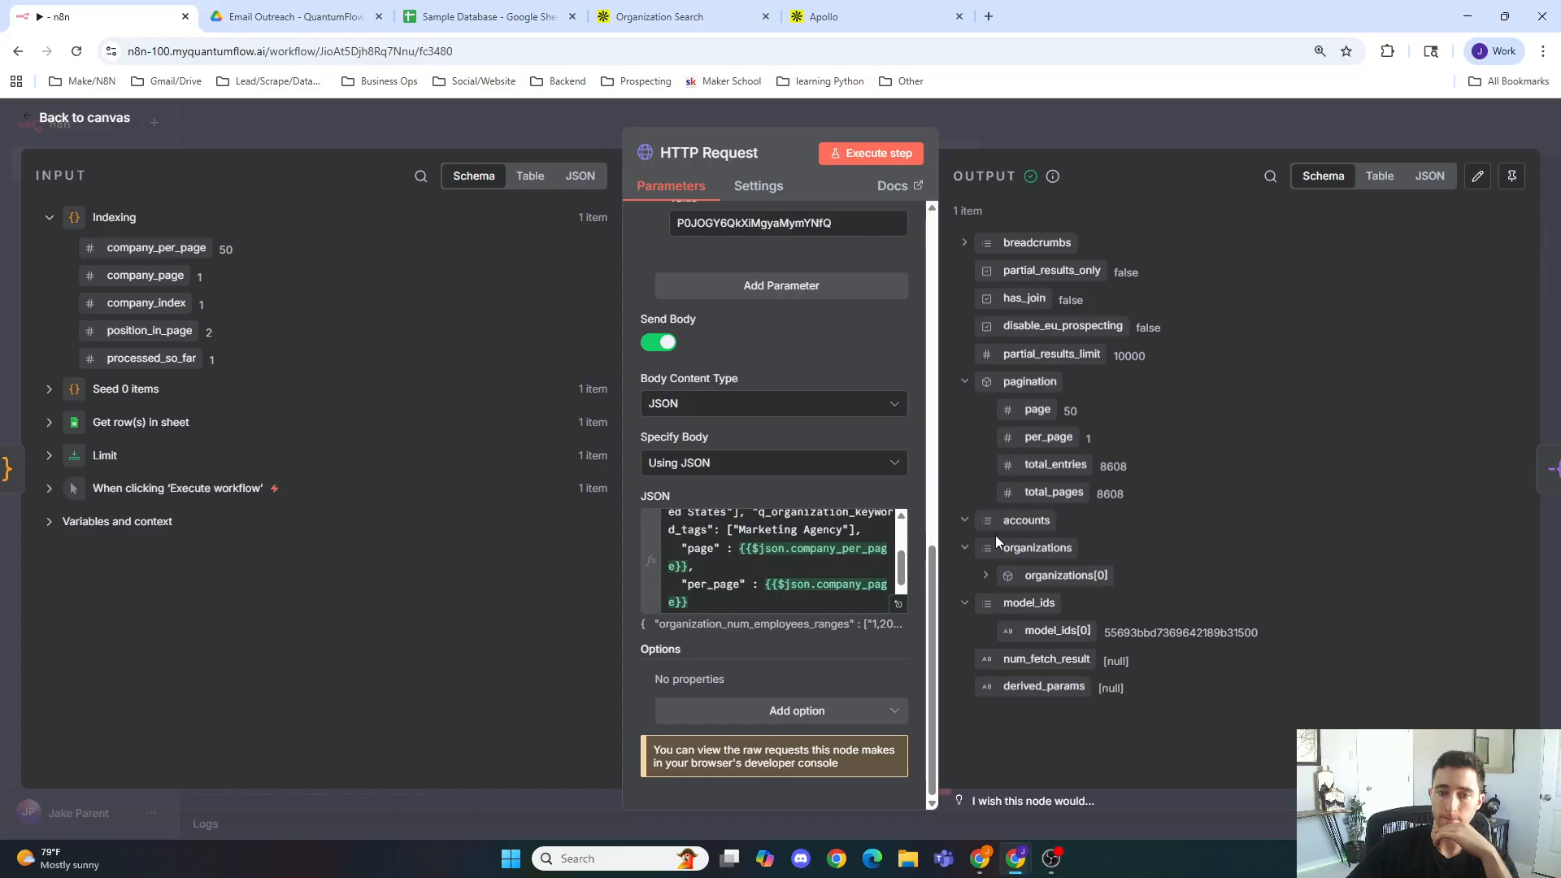
pyautogui.click(989, 577)
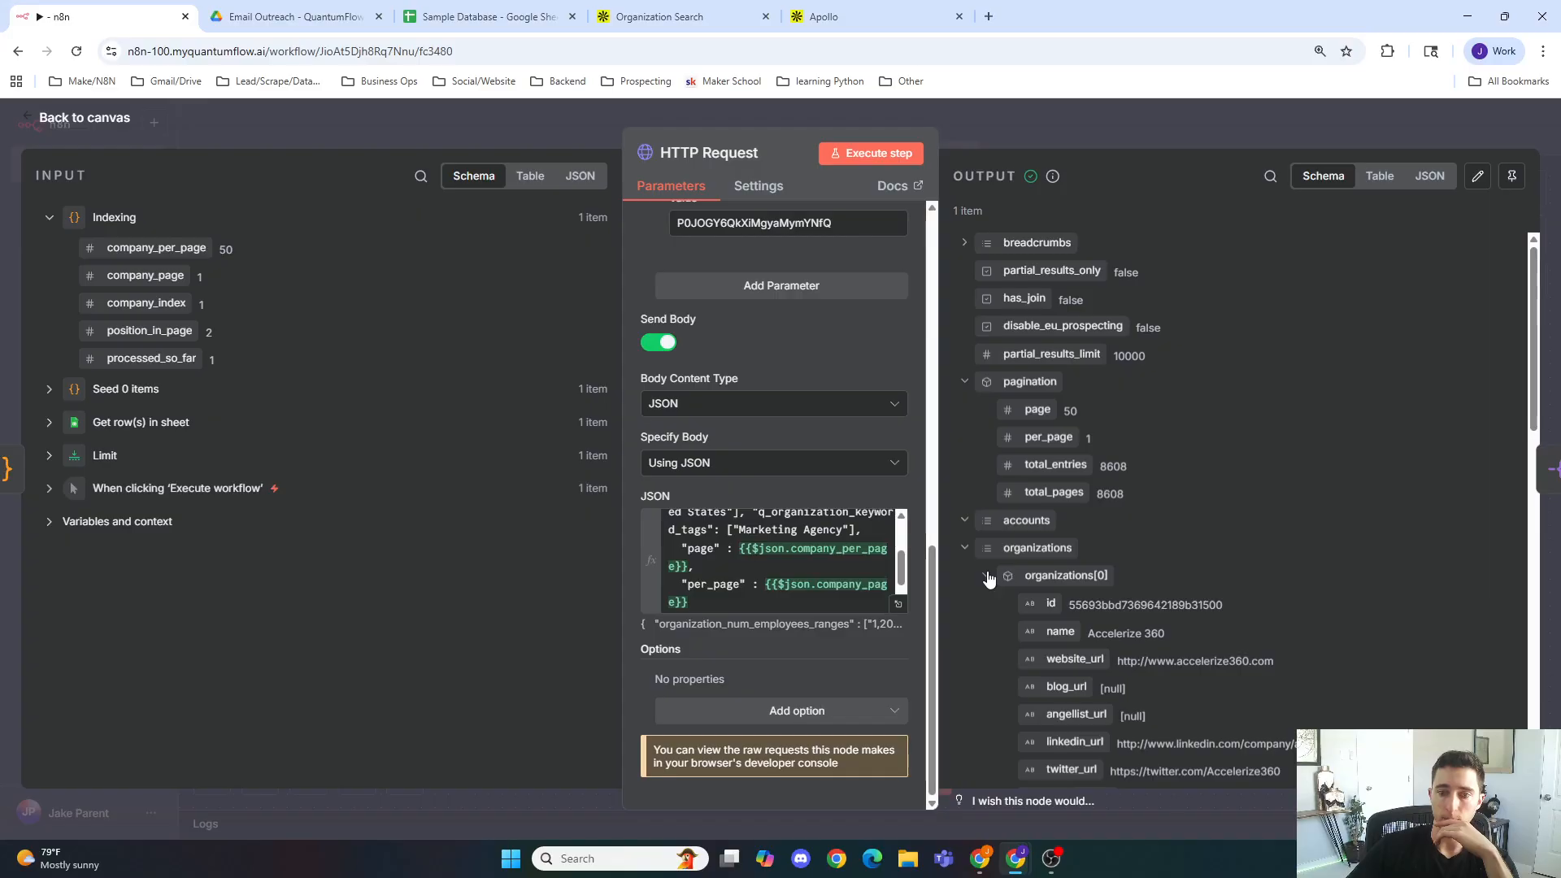
pyautogui.click(988, 576)
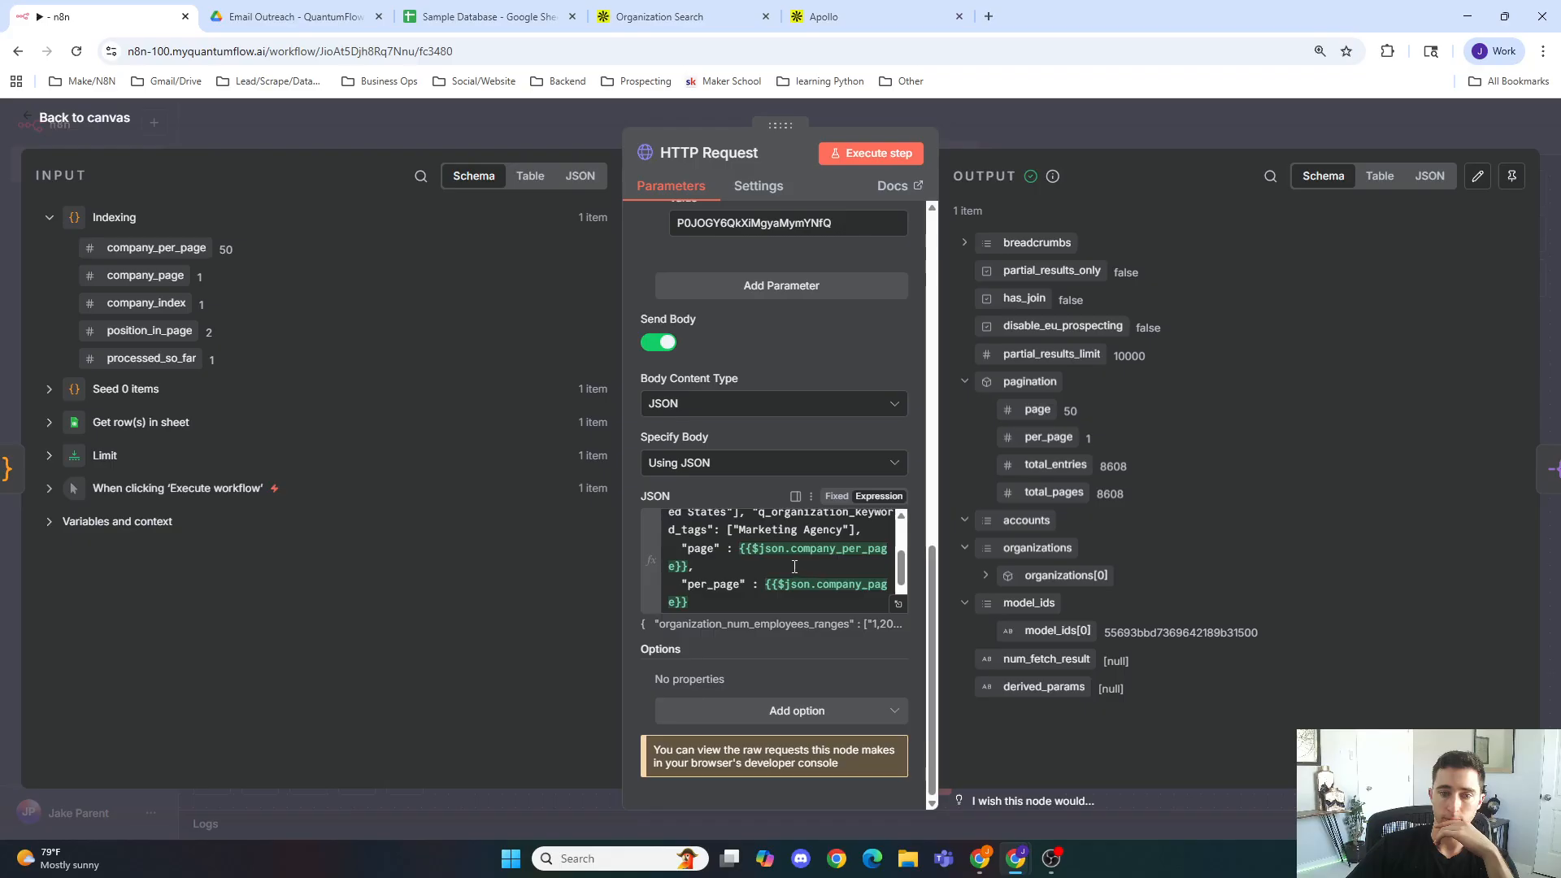
# Step: Swap the JSON body expressions so page uses {{$json.company_page}} and per_page uses {{$json.company_per_page}}
pyautogui.moveTo(688, 564); pyautogui.dragTo(734, 544)
pyautogui.hotkey('ctrl', 'c')
pyautogui.click(734, 549)
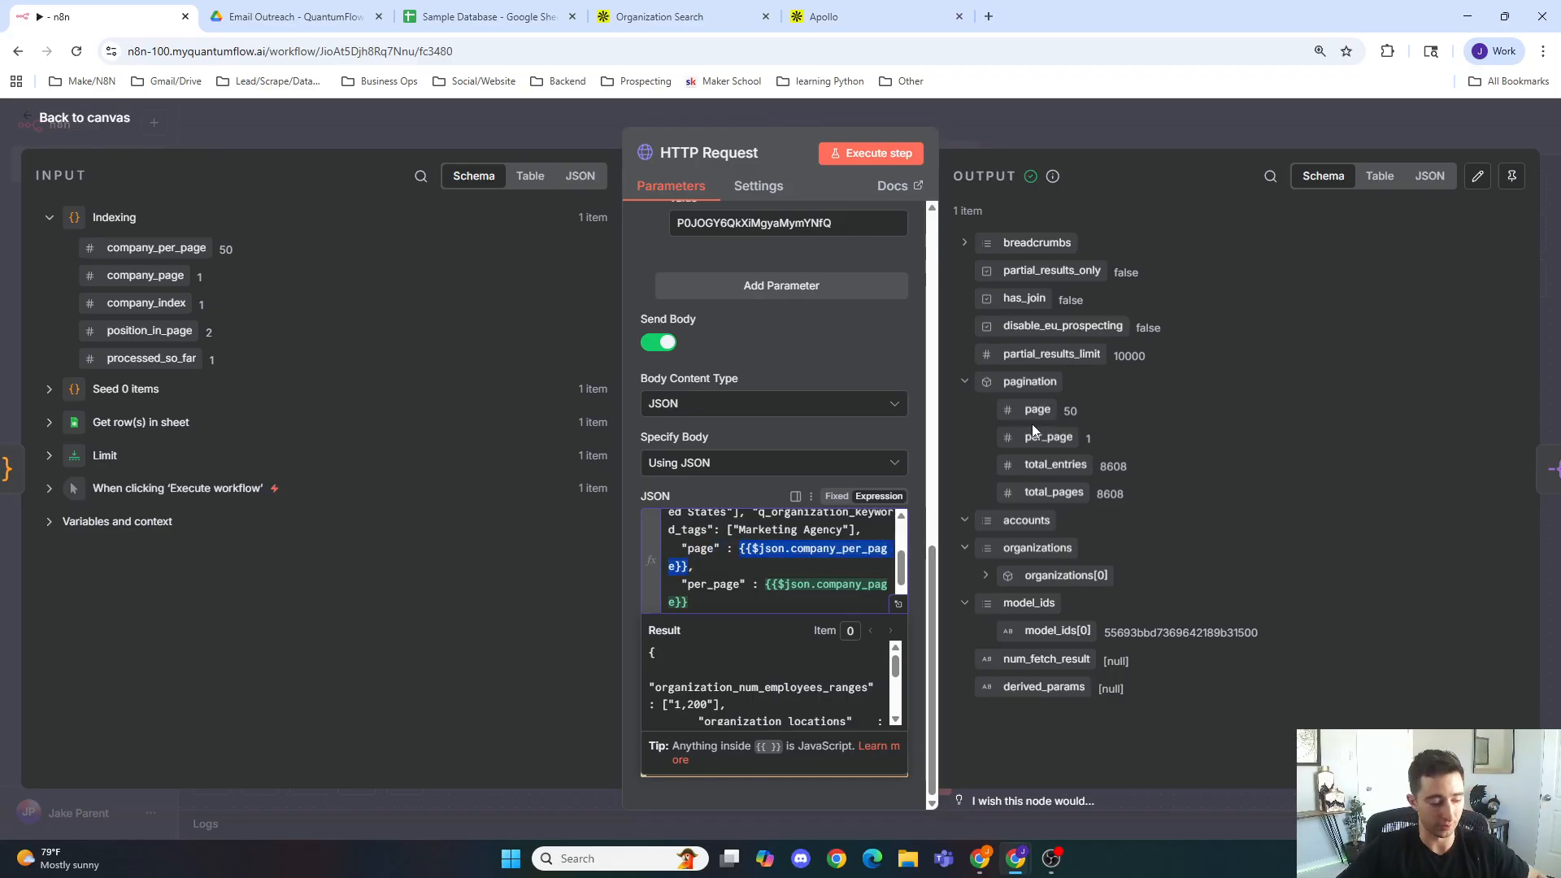
pyautogui.click(707, 600)
pyautogui.hotkey('ctrl', 'v')
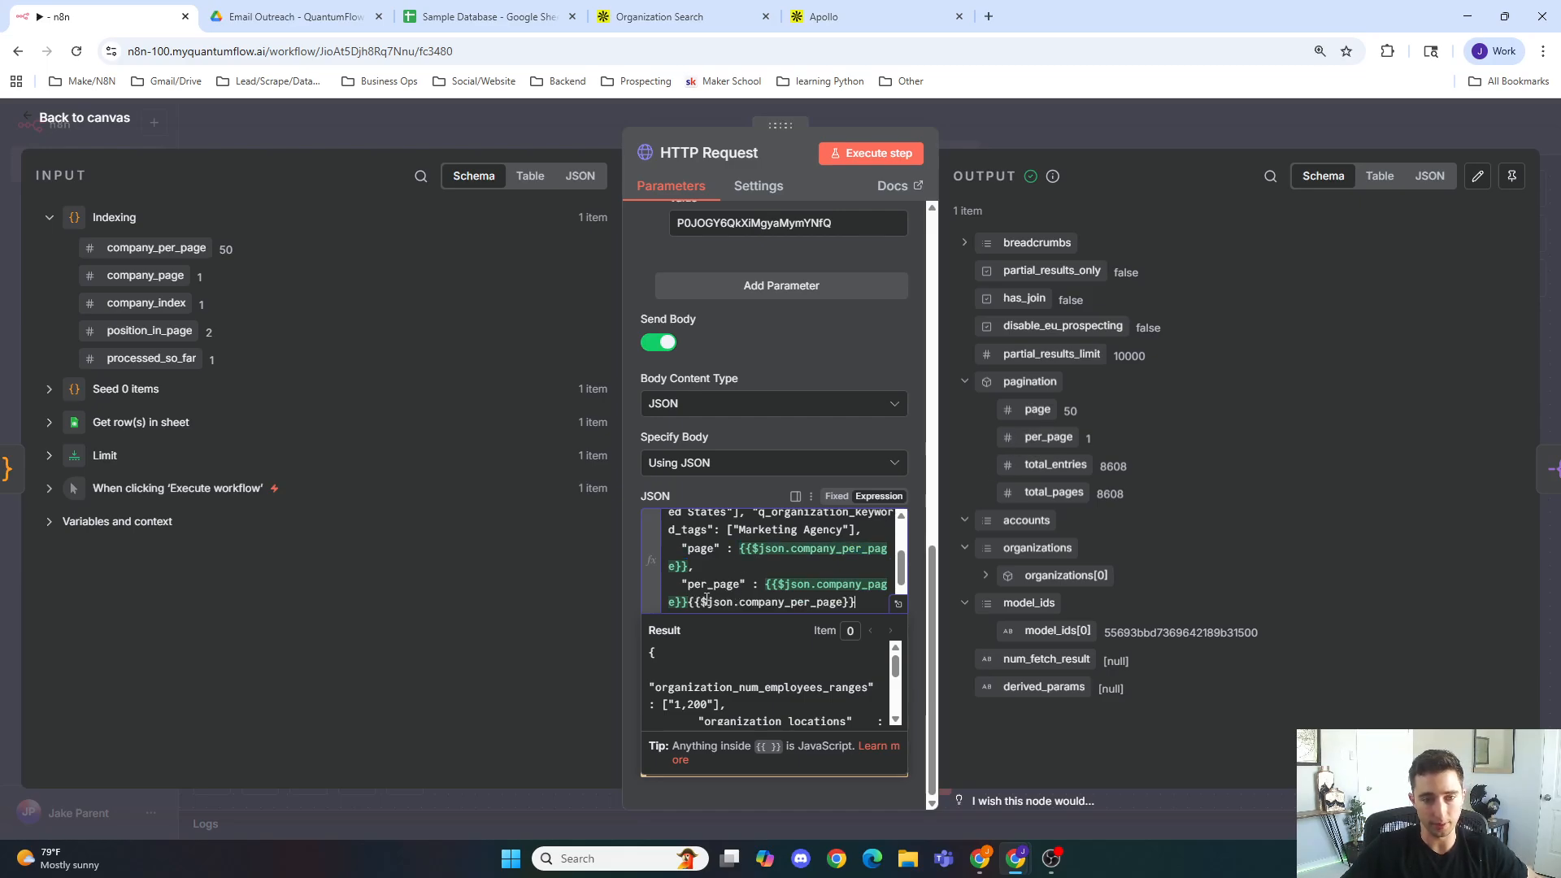
pyautogui.keyDown('shift'); pyautogui.click(778, 579); pyautogui.keyUp('shift')
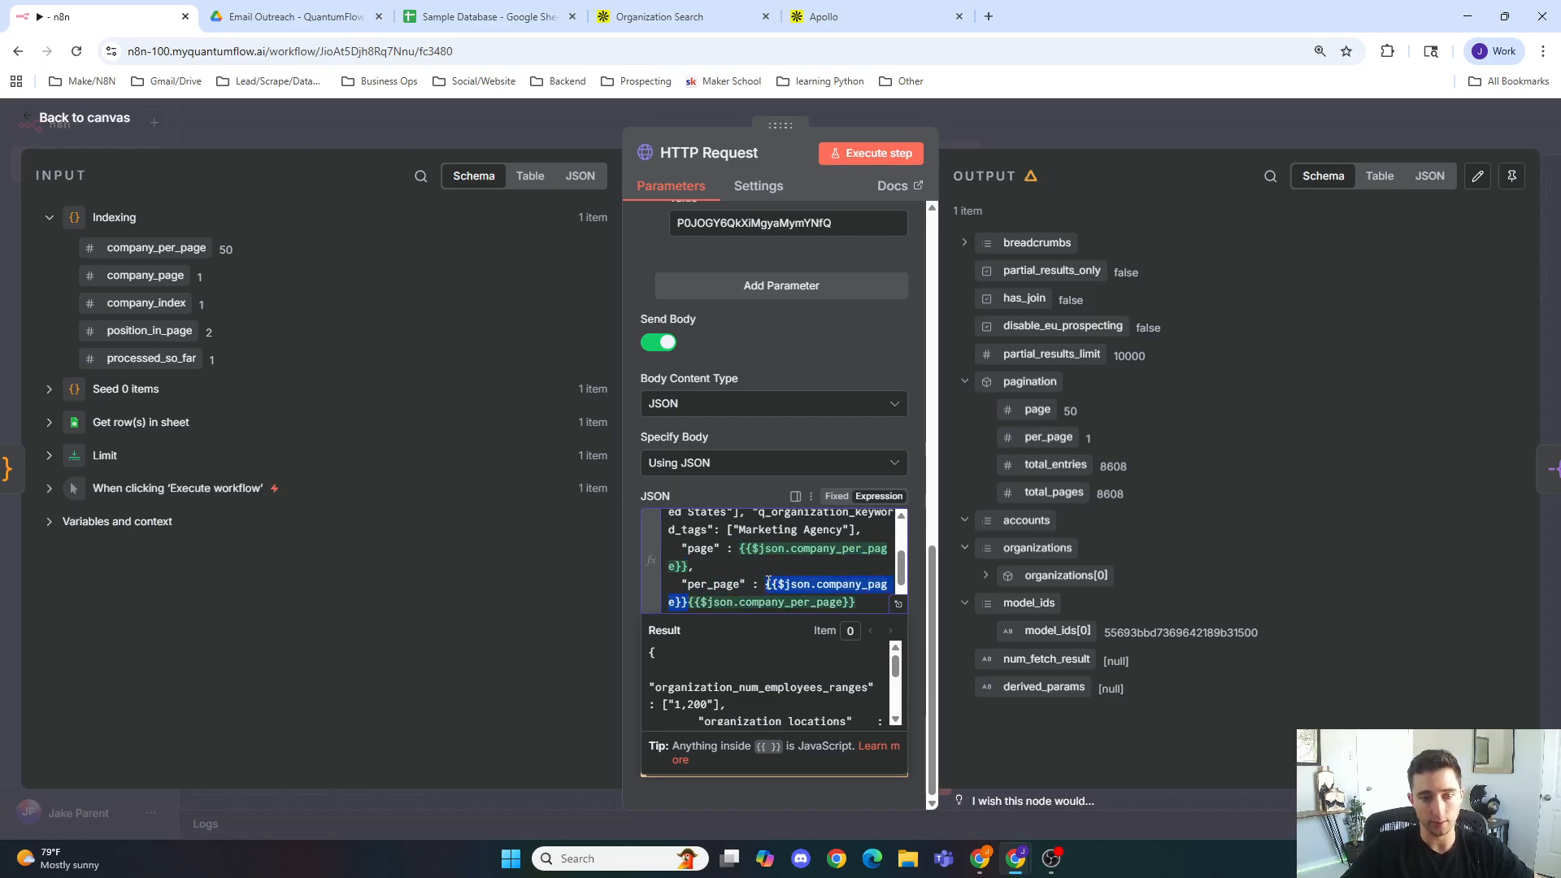
pyautogui.press('BackSpace')
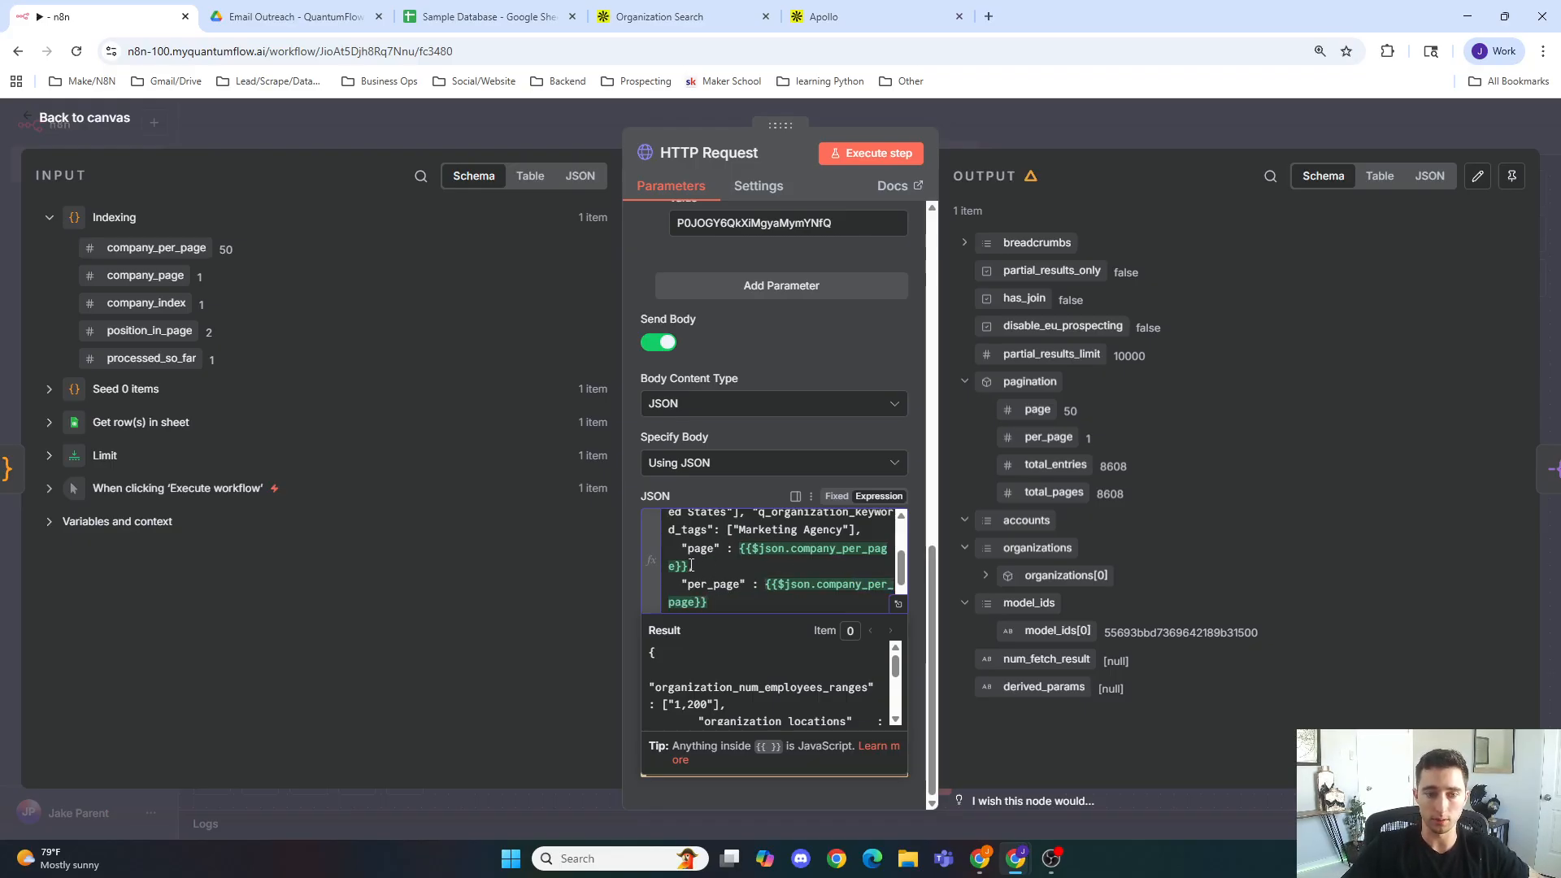
pyautogui.moveTo(692, 565); pyautogui.dragTo(743, 548)
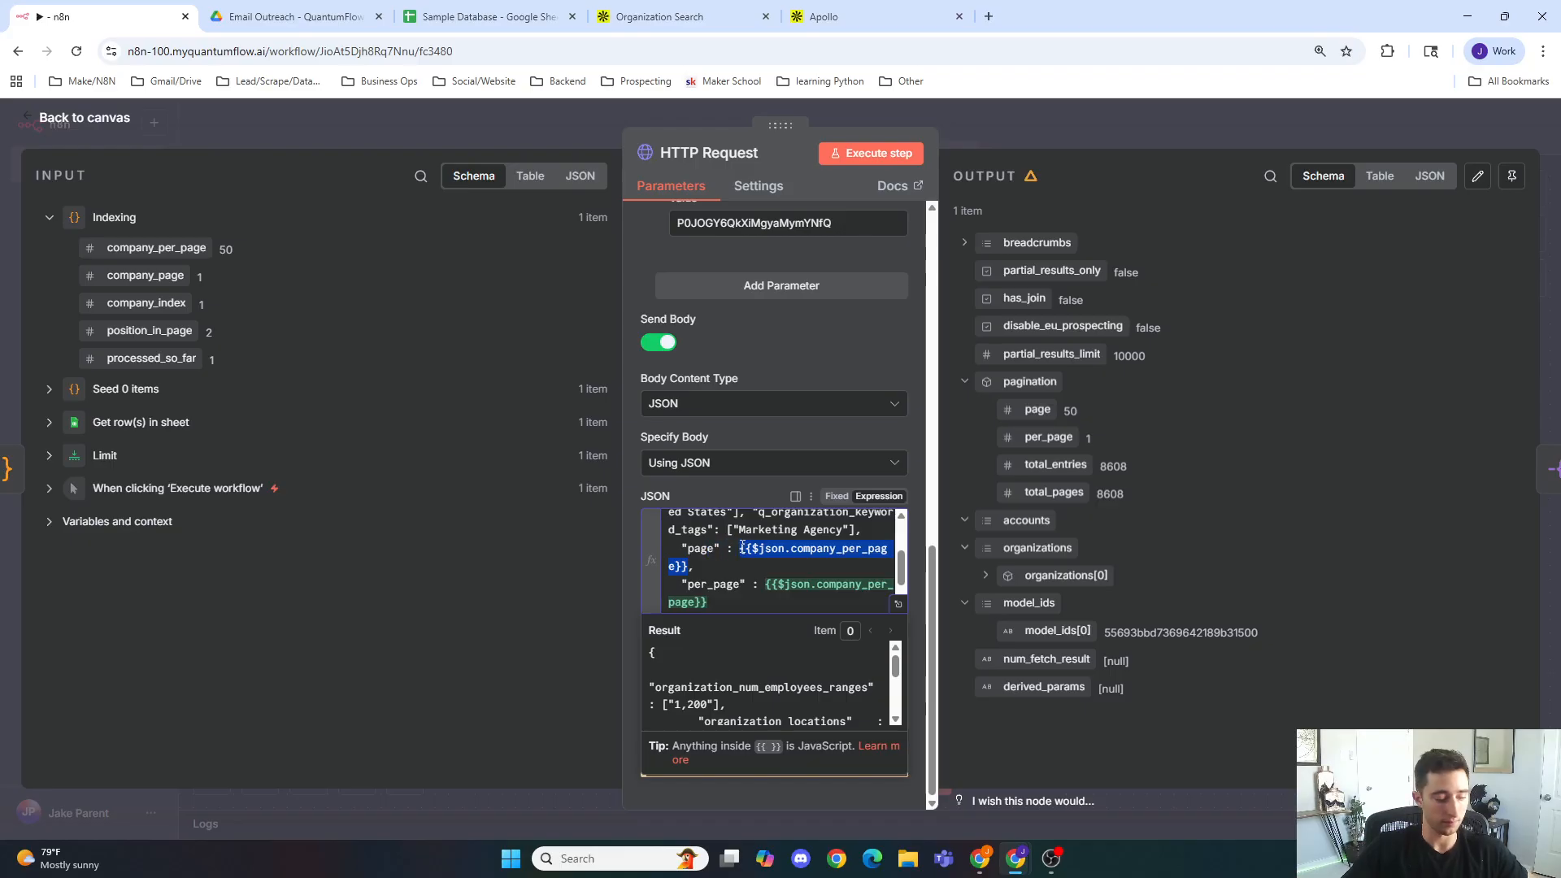
pyautogui.write('{{$json.company_page}}')
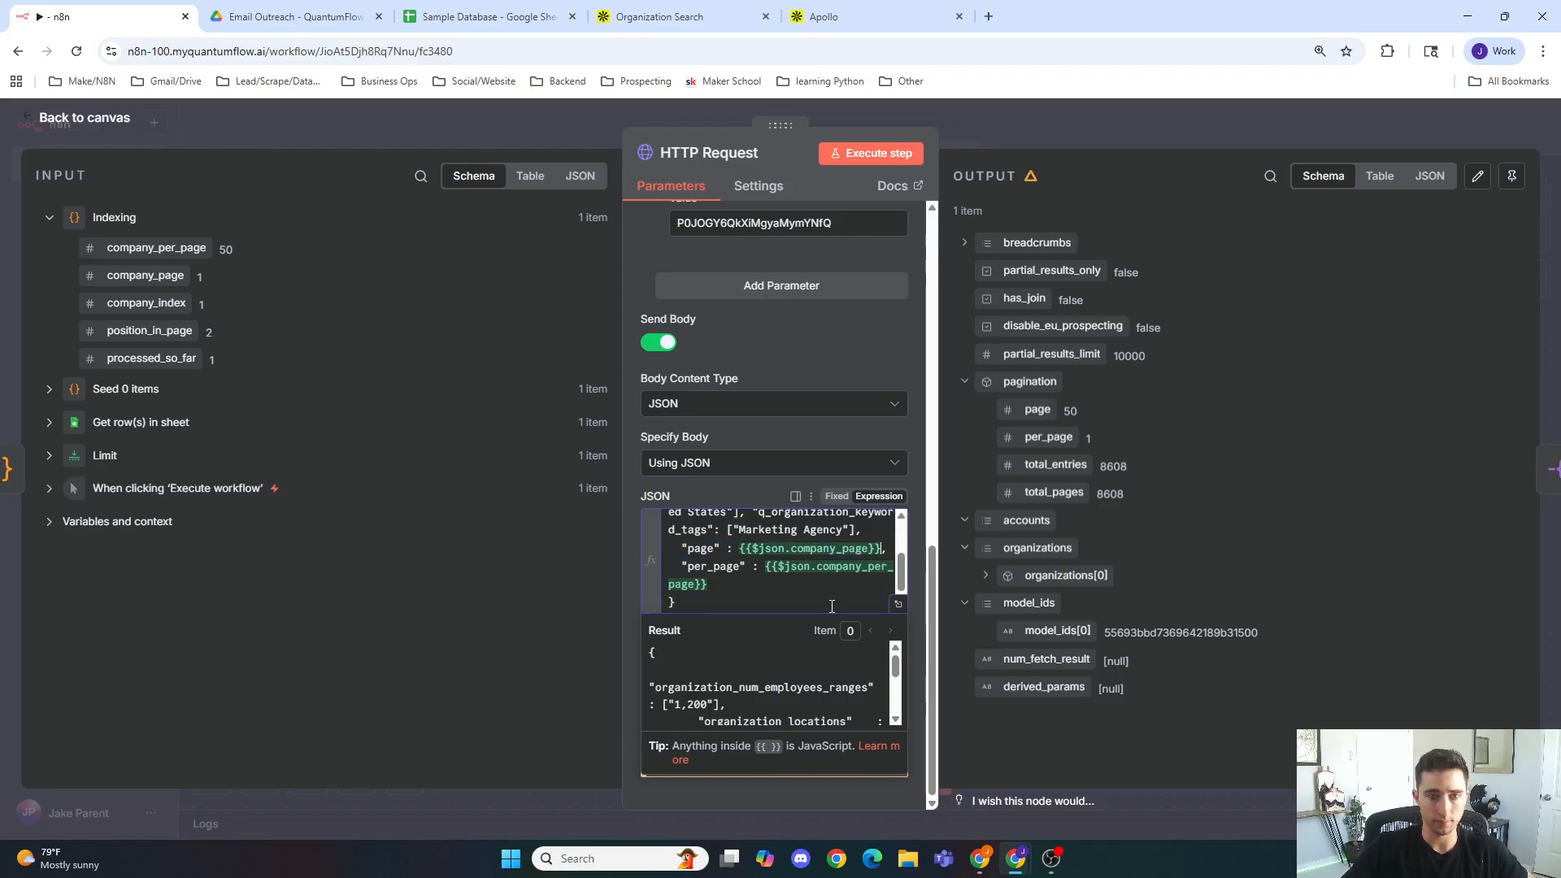
# Step: Execute the HTTP Request step and expand the returned organizations in the output
pyautogui.click(891, 154)
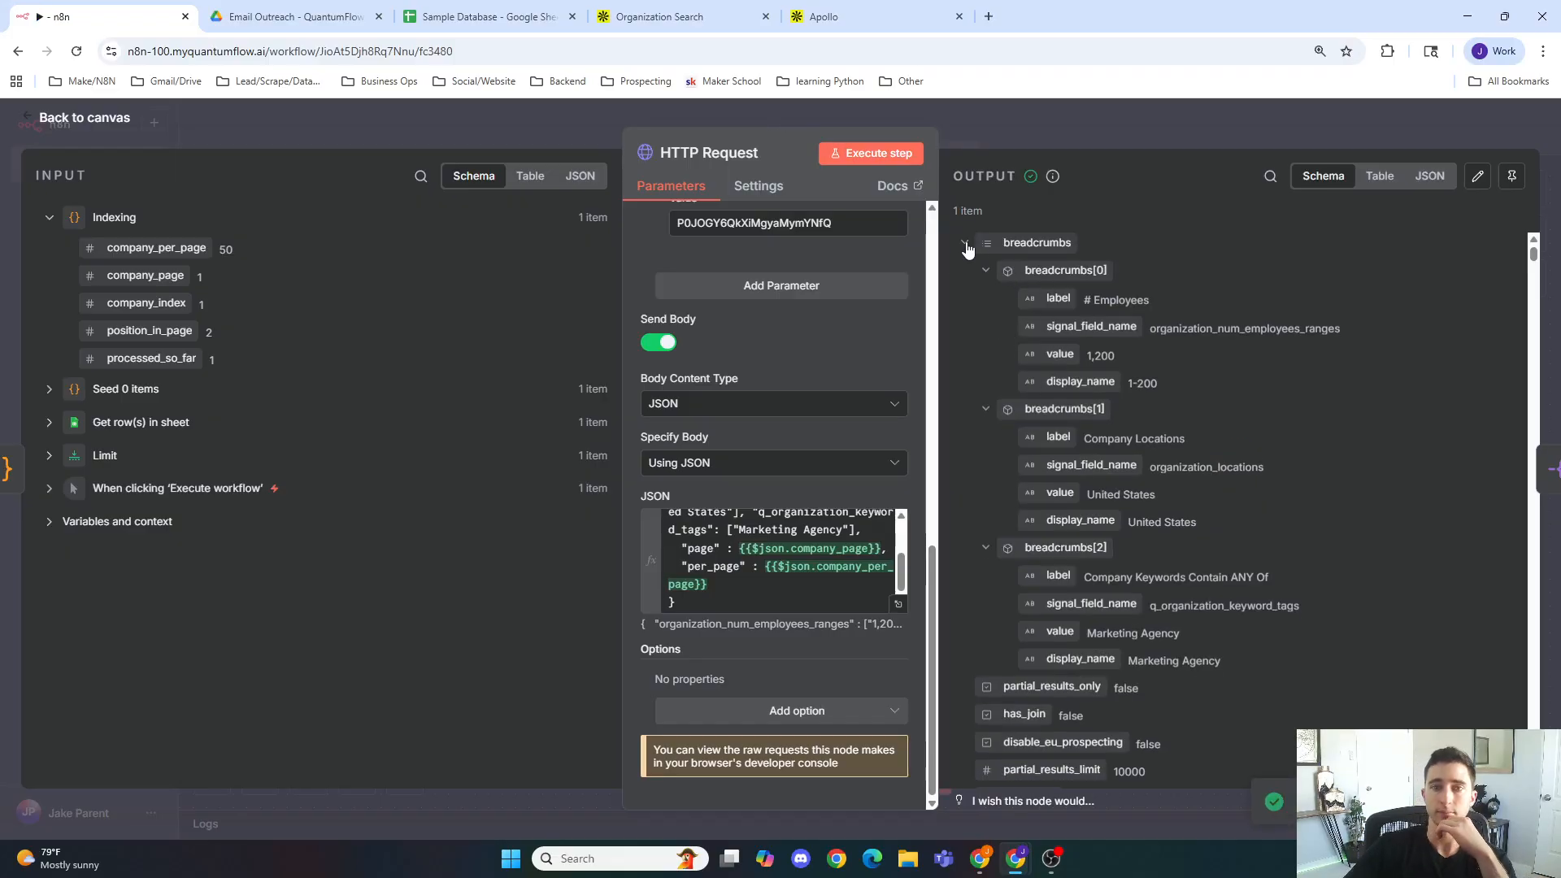
pyautogui.click(966, 244)
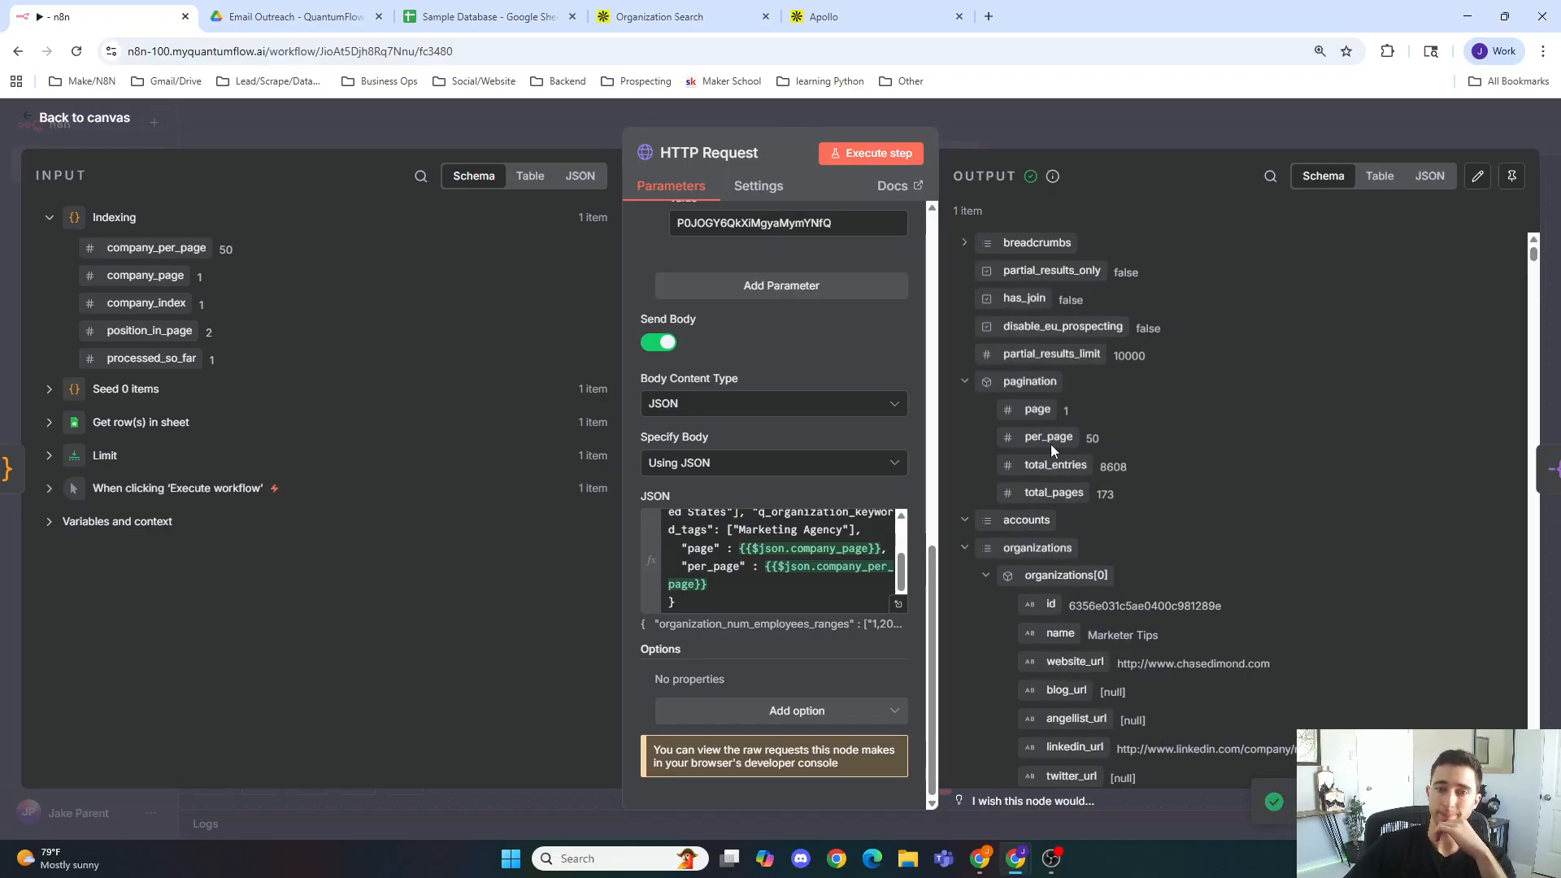
pyautogui.scroll(-2, 1050, 444)
pyautogui.click(986, 414)
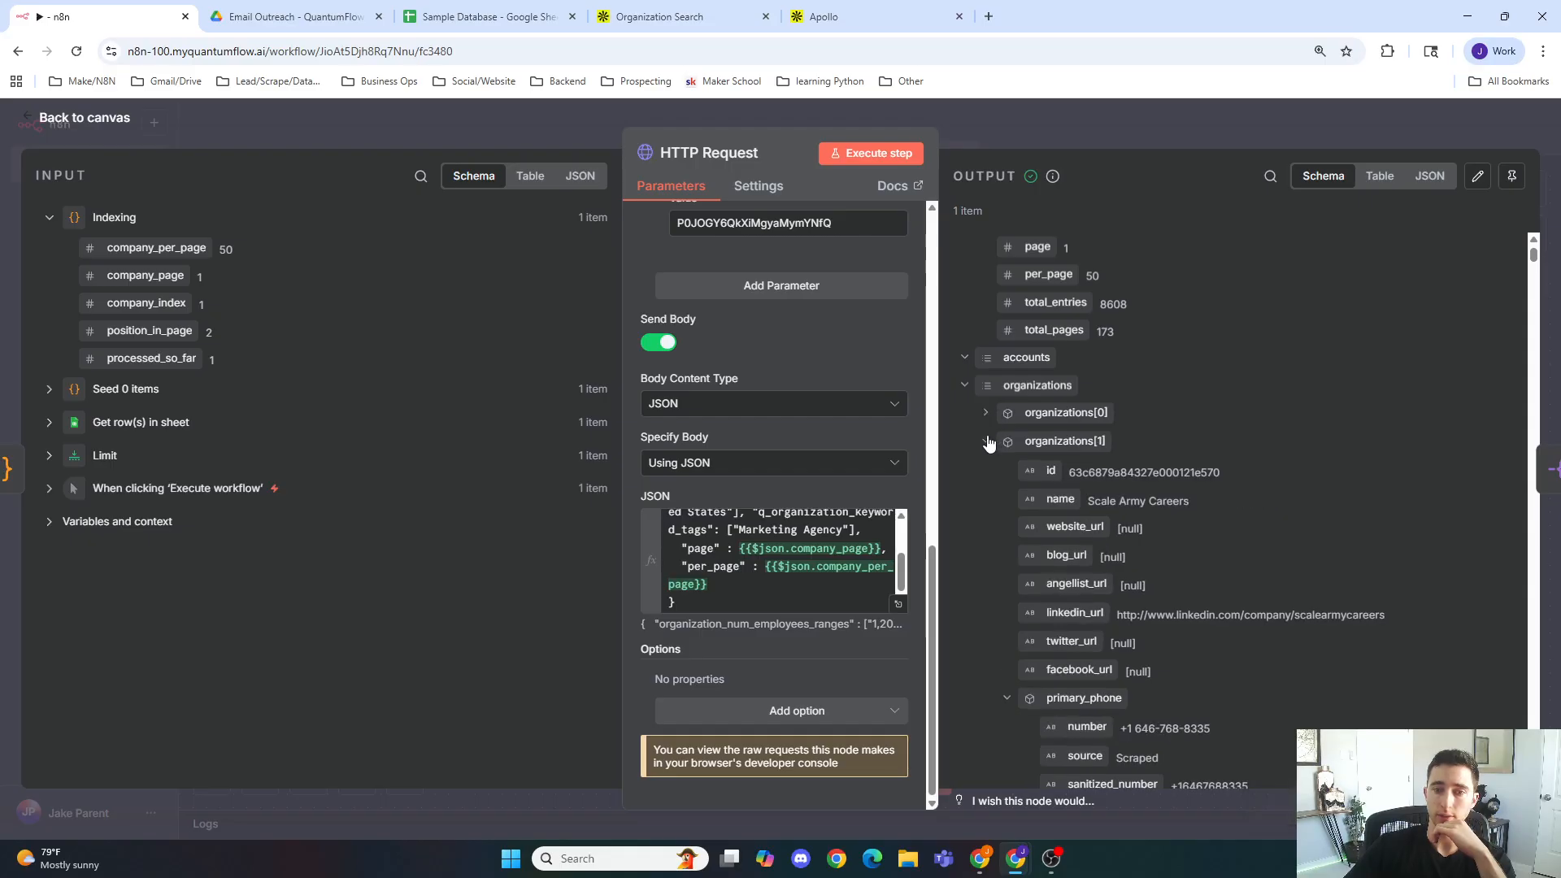
pyautogui.click(986, 442)
pyautogui.click(986, 470)
pyautogui.click(986, 498)
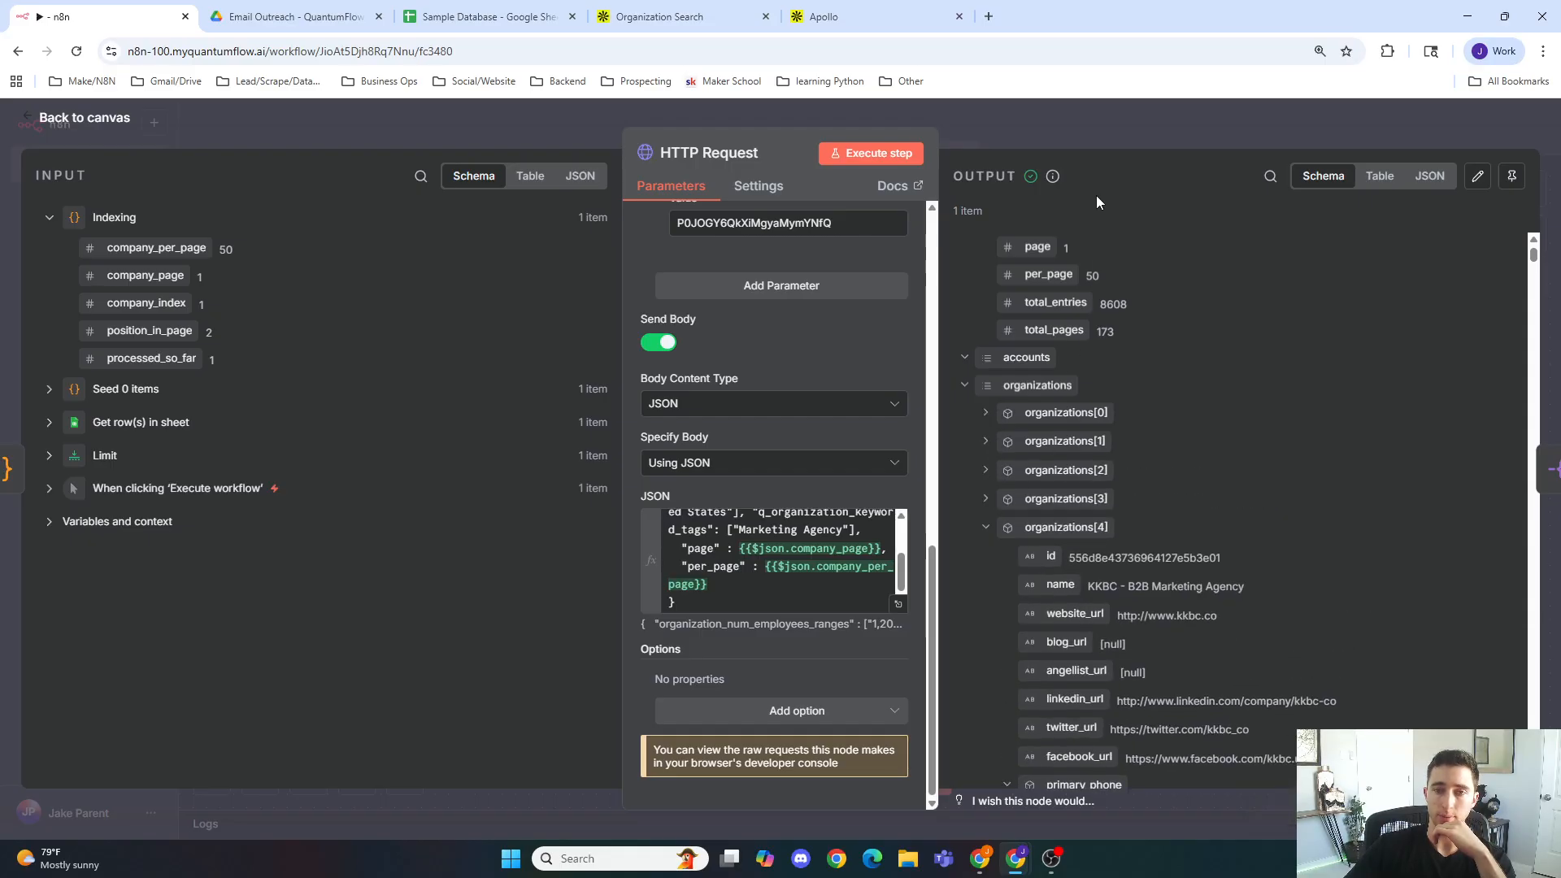
# Step: Open the Split Out node and execute it on the organizations field
pyautogui.click(1107, 127)
pyautogui.doubleClick(1095, 447)
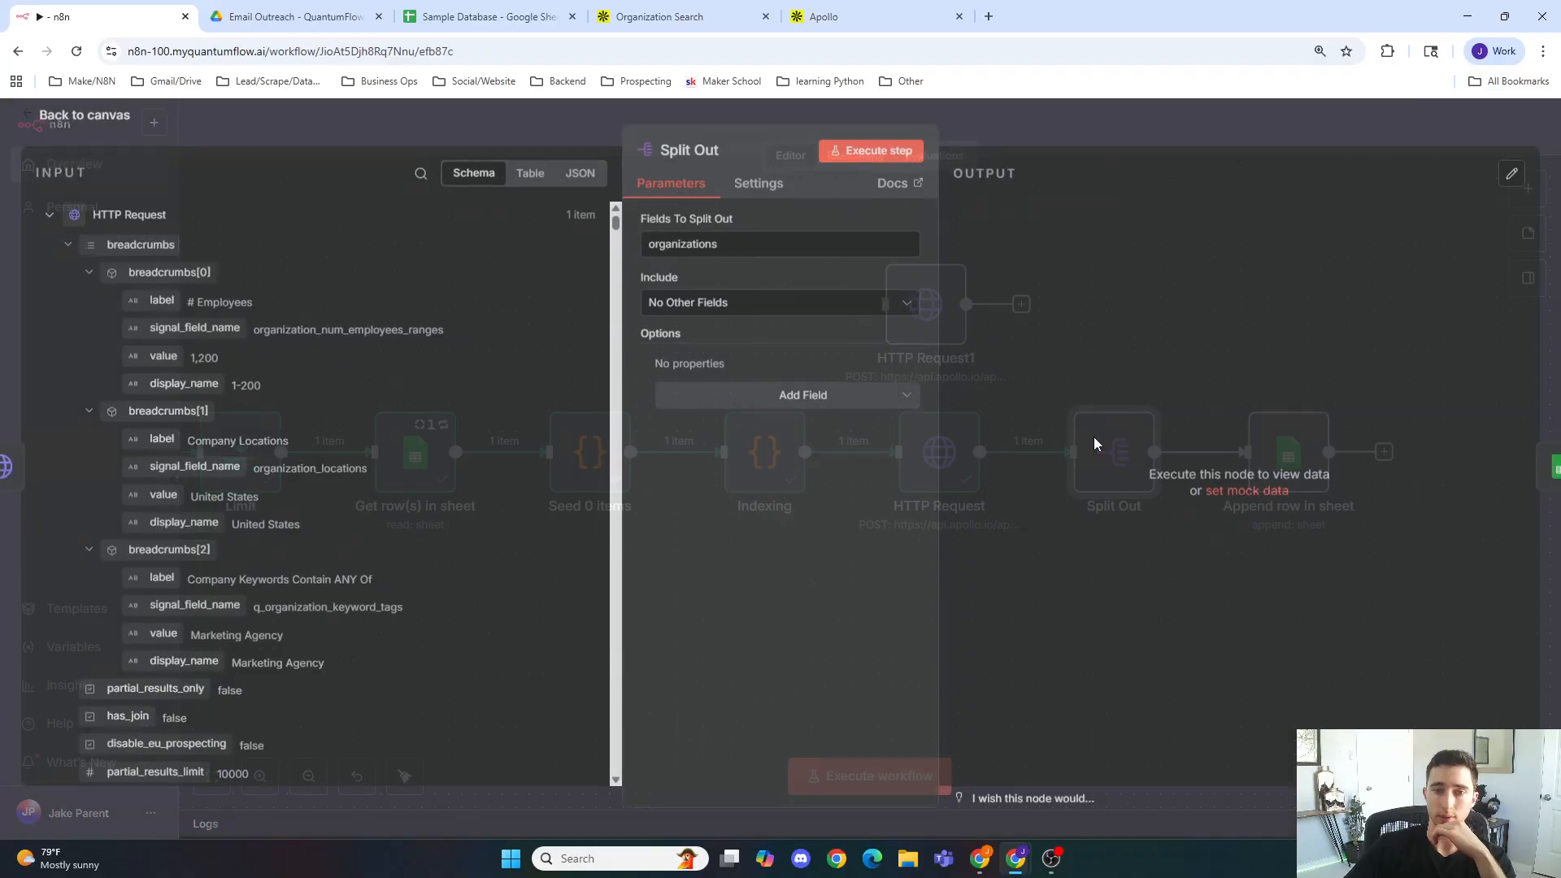
pyautogui.click(854, 160)
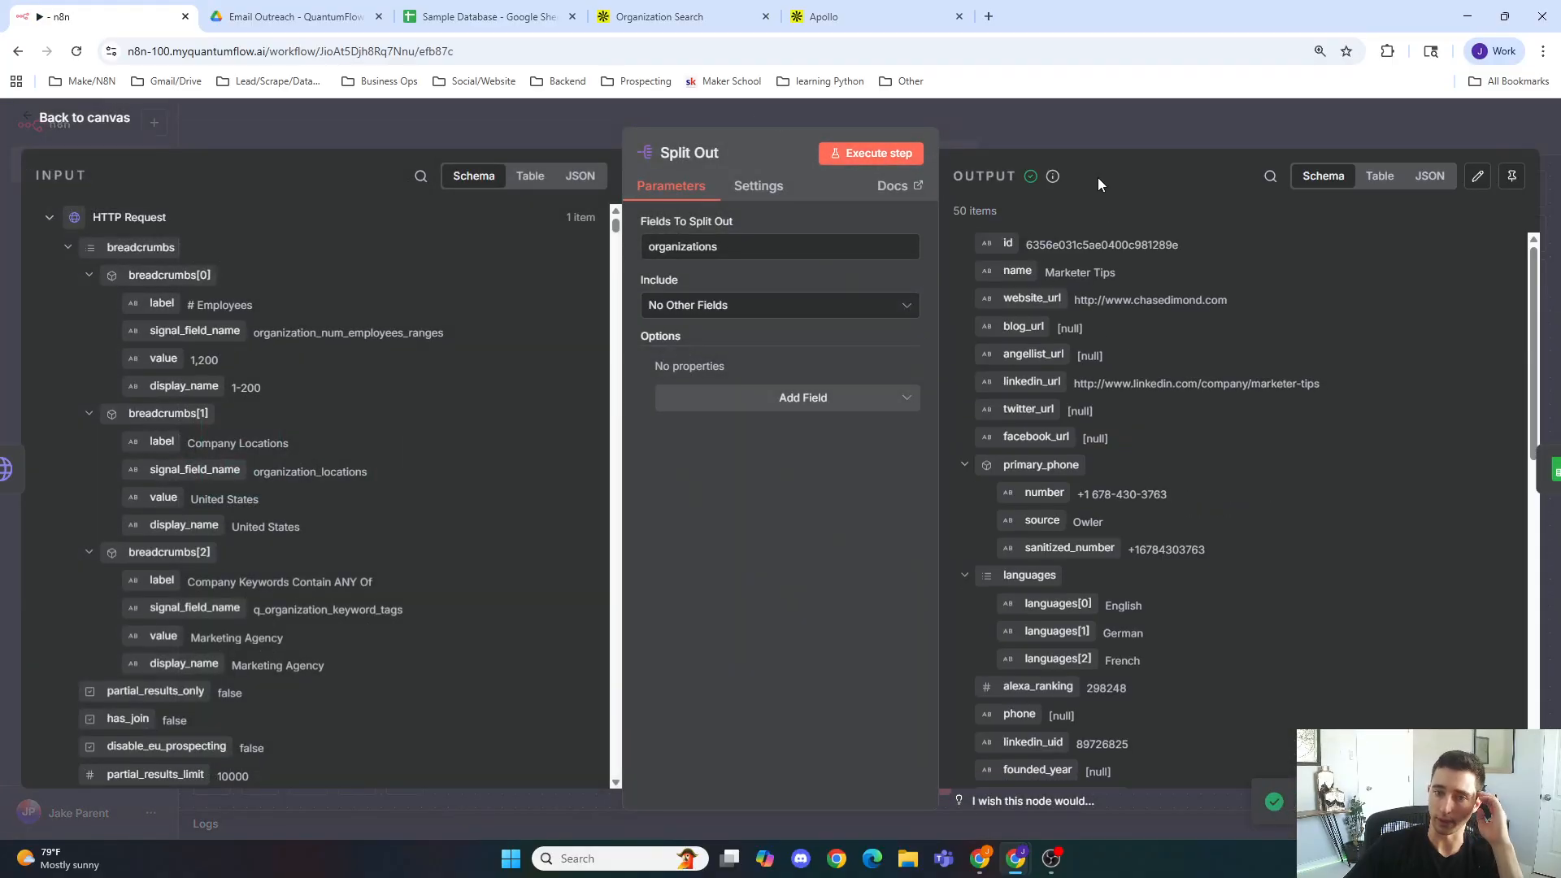
# Step: In Append row in sheet, map the input id to organization_id and website_url to website_url
pyautogui.click(1148, 135)
pyautogui.doubleClick(1279, 452)
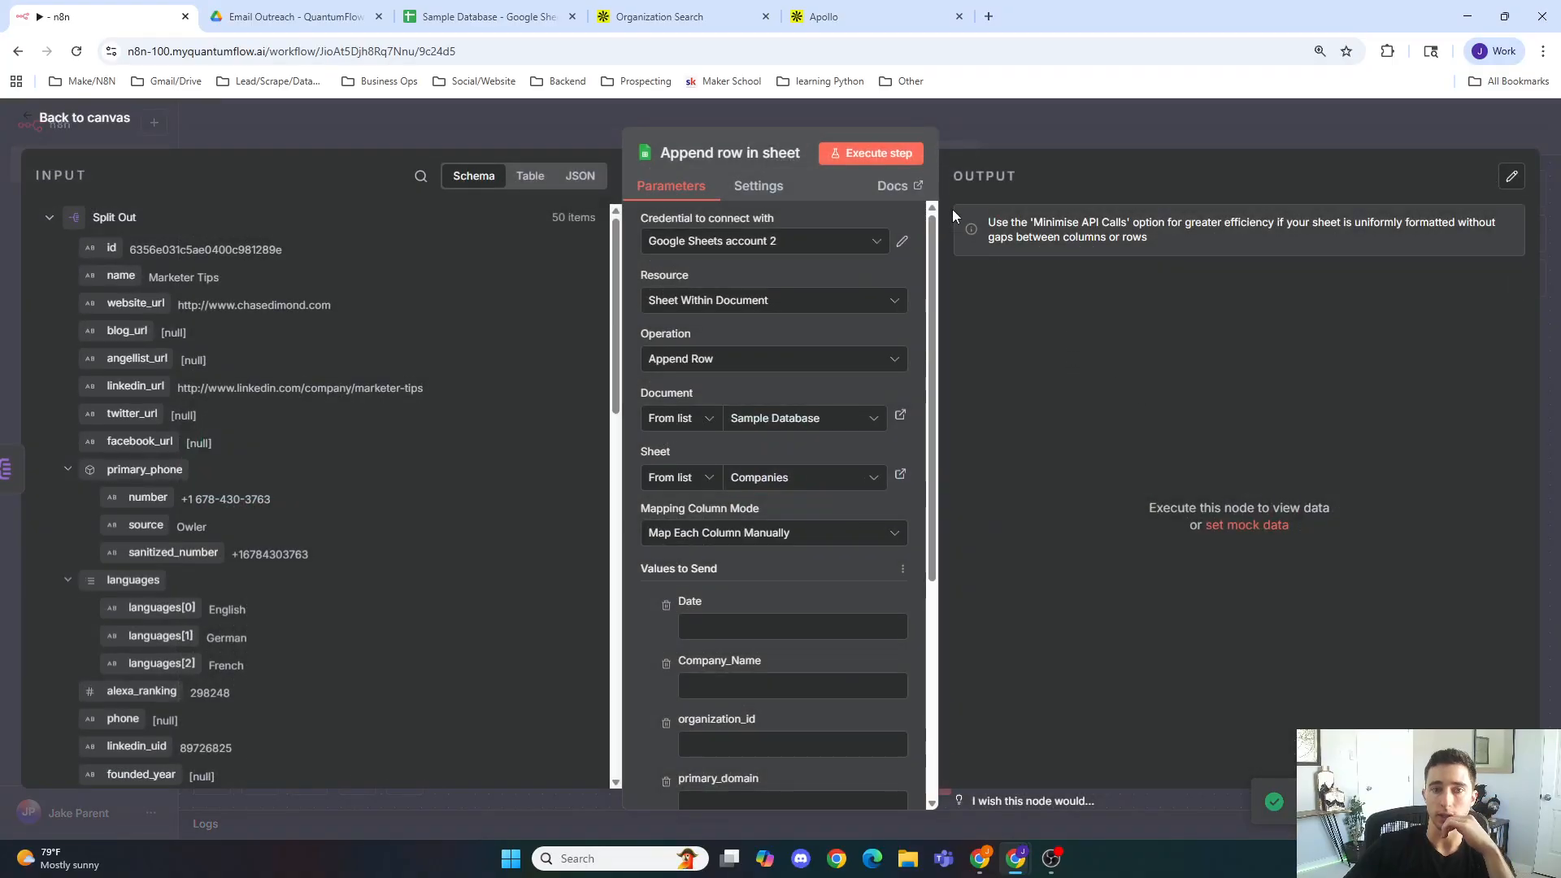
pyautogui.scroll(-1, 226, 355)
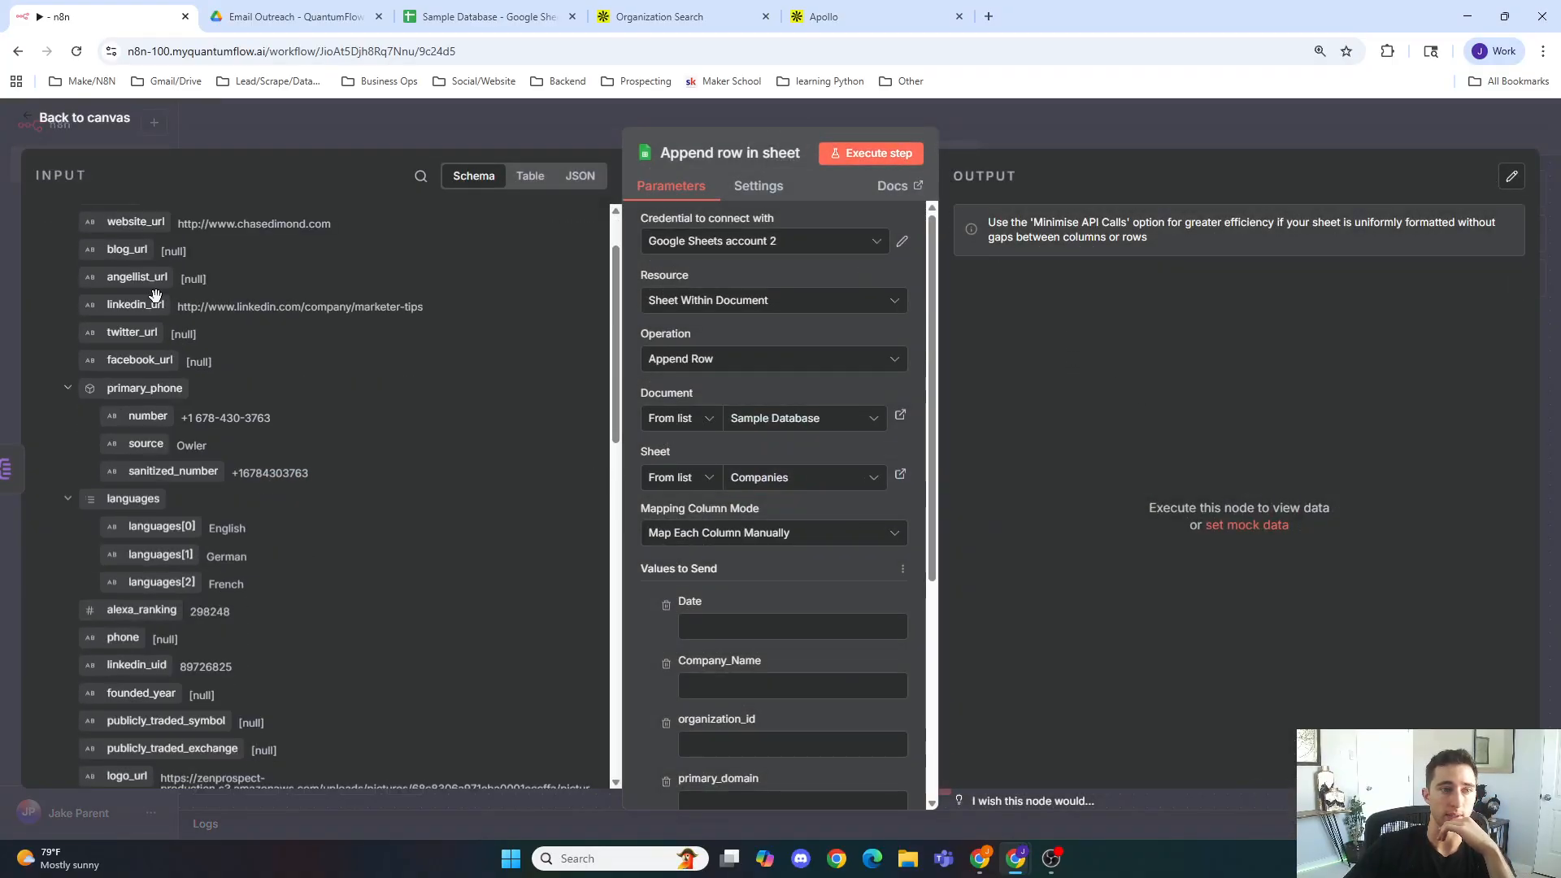
pyautogui.scroll(1, 226, 355)
pyautogui.moveTo(111, 248); pyautogui.dragTo(693, 500)
pyautogui.scroll(-3, 639, 601)
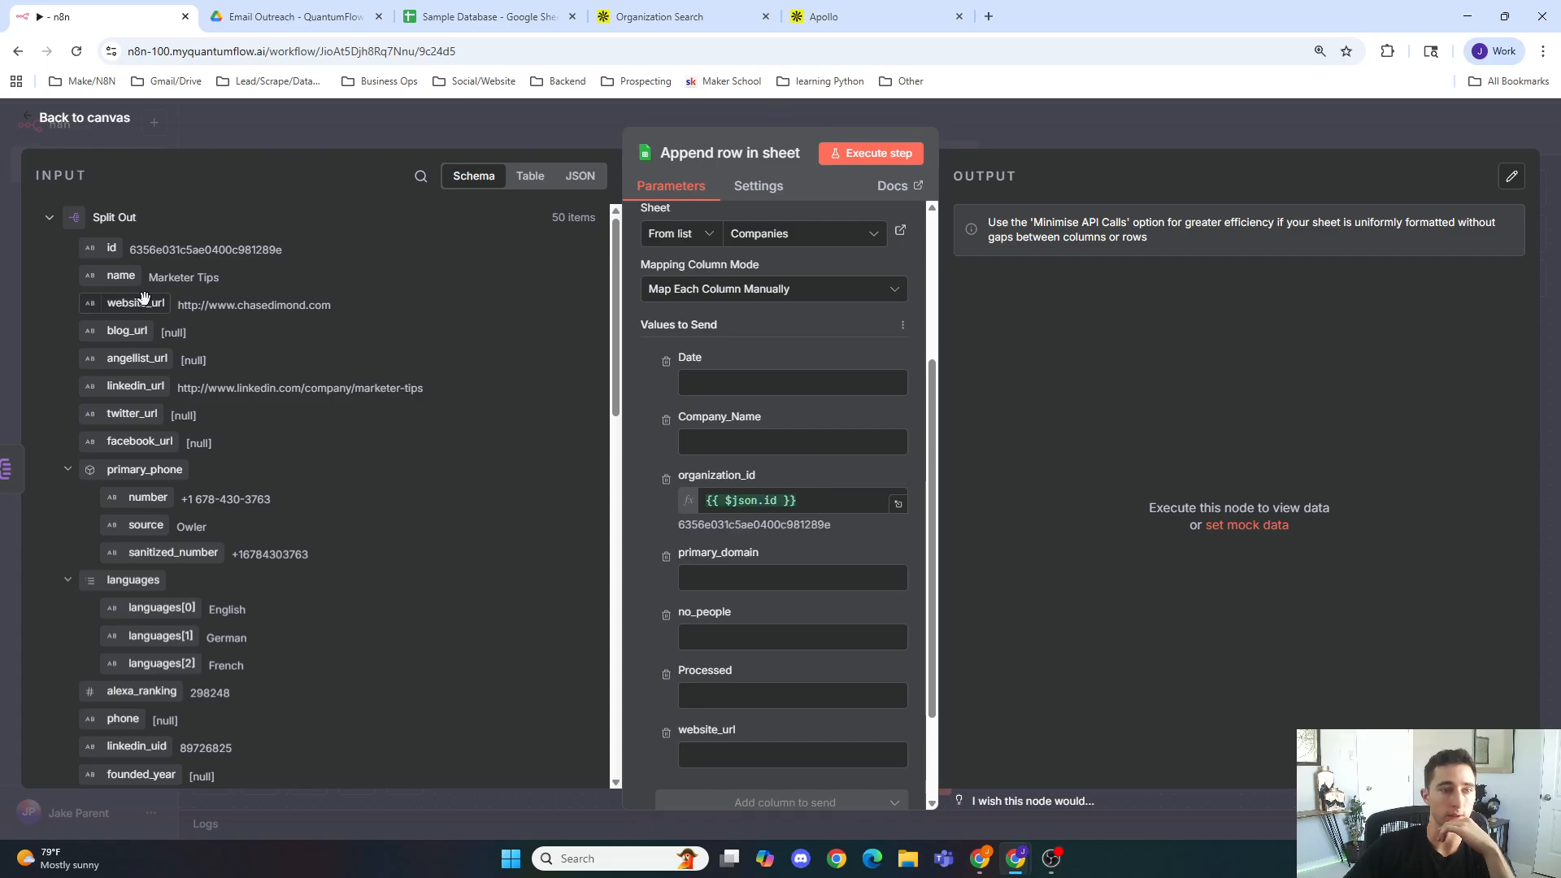
pyautogui.moveTo(135, 304); pyautogui.dragTo(776, 753)
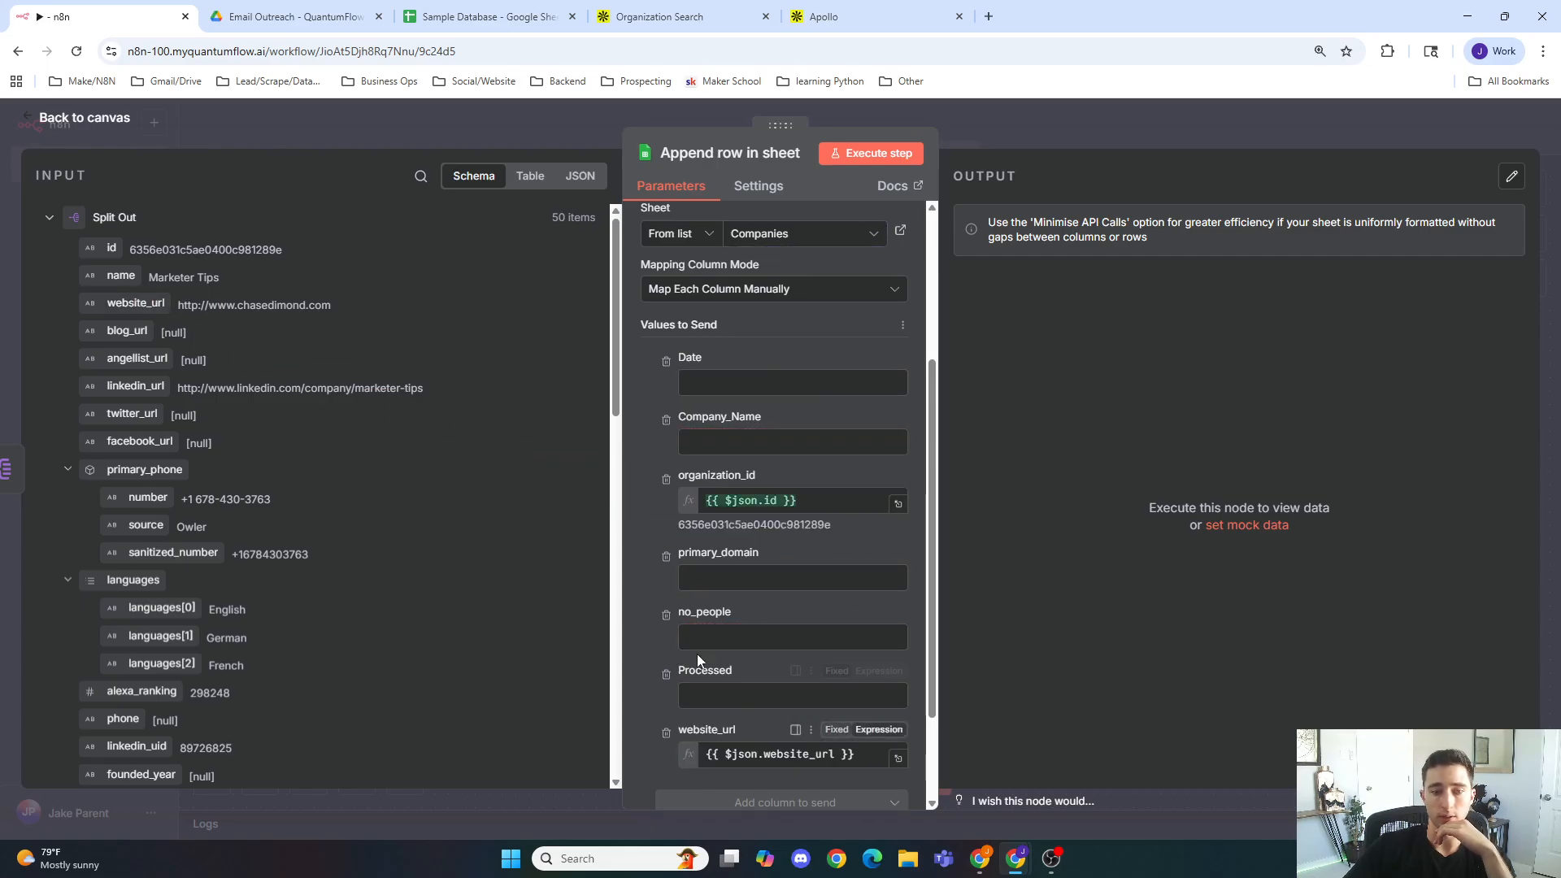
# Step: Review the column headers of the Companies sheet in the Sample Database spreadsheet
pyautogui.click(488, 16)
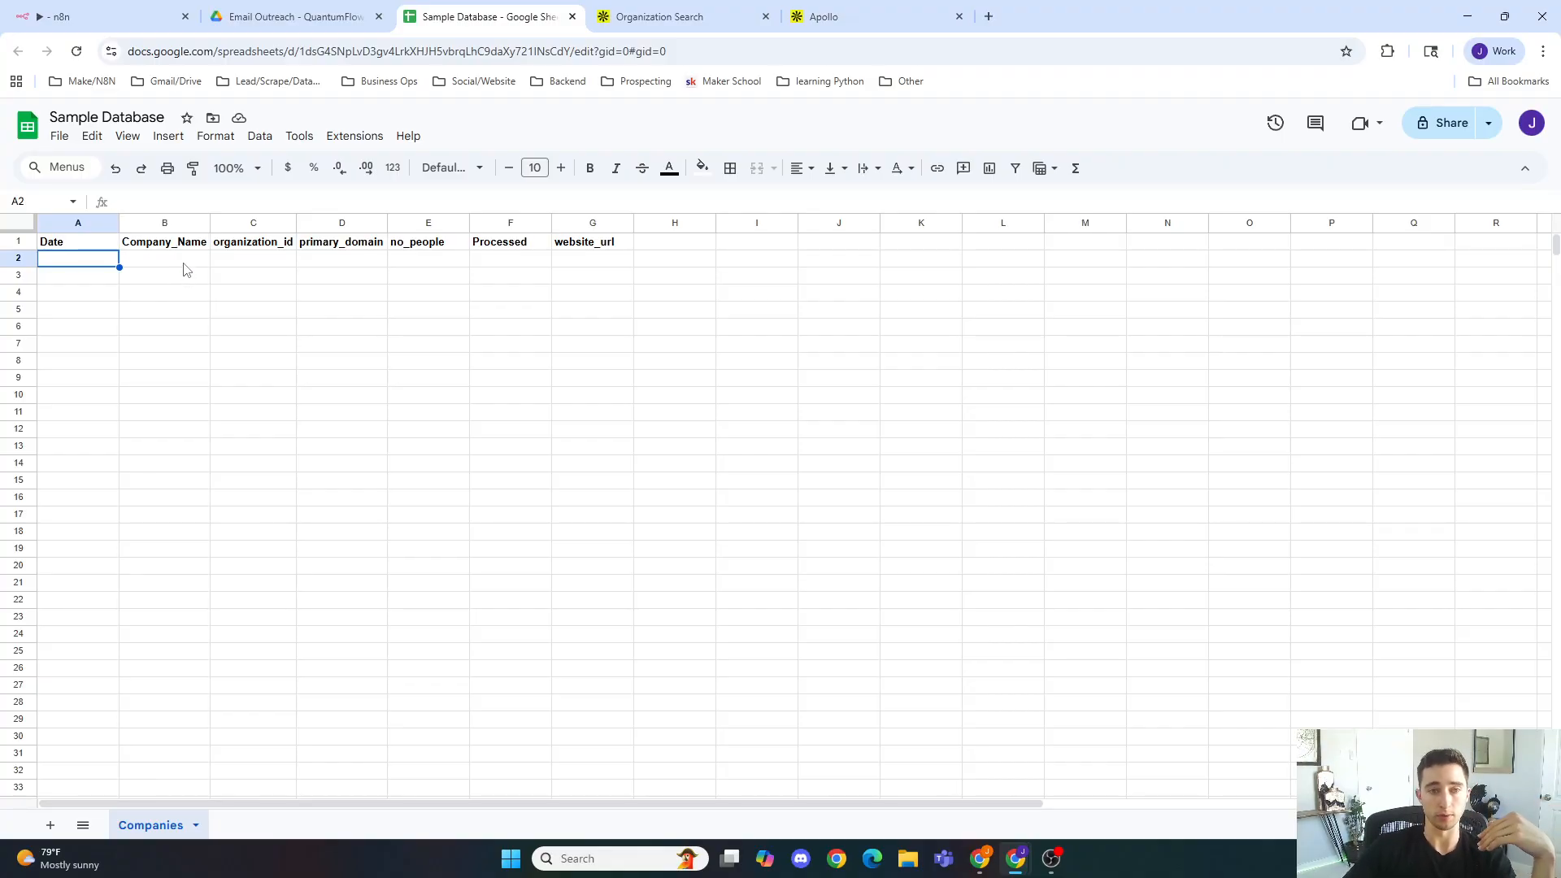
pyautogui.click(201, 247)
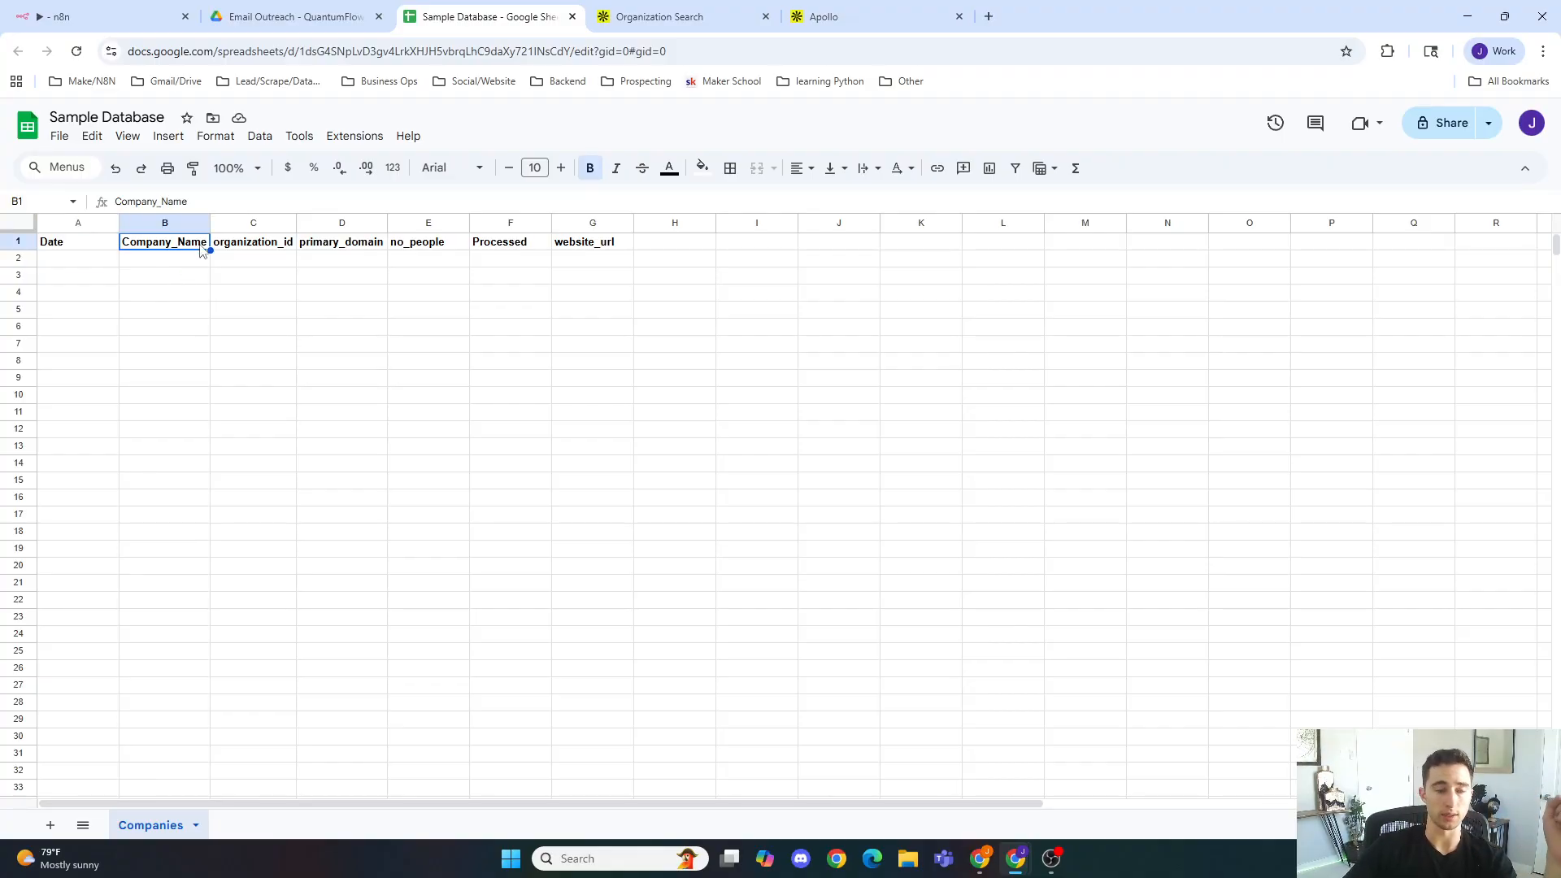
pyautogui.click(270, 249)
pyautogui.click(351, 249)
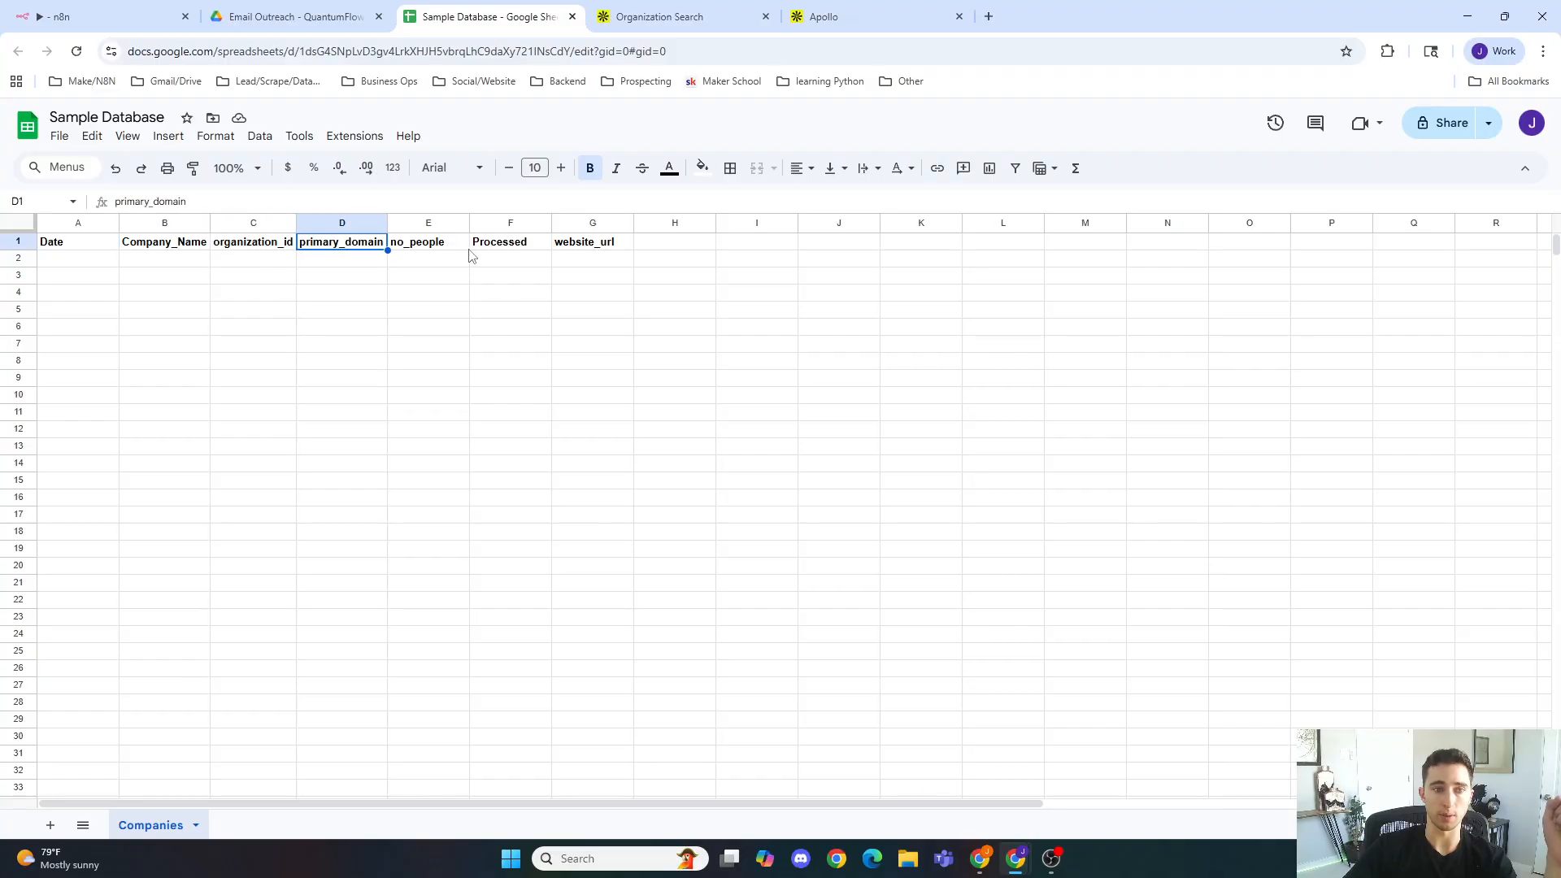
pyautogui.click(584, 240)
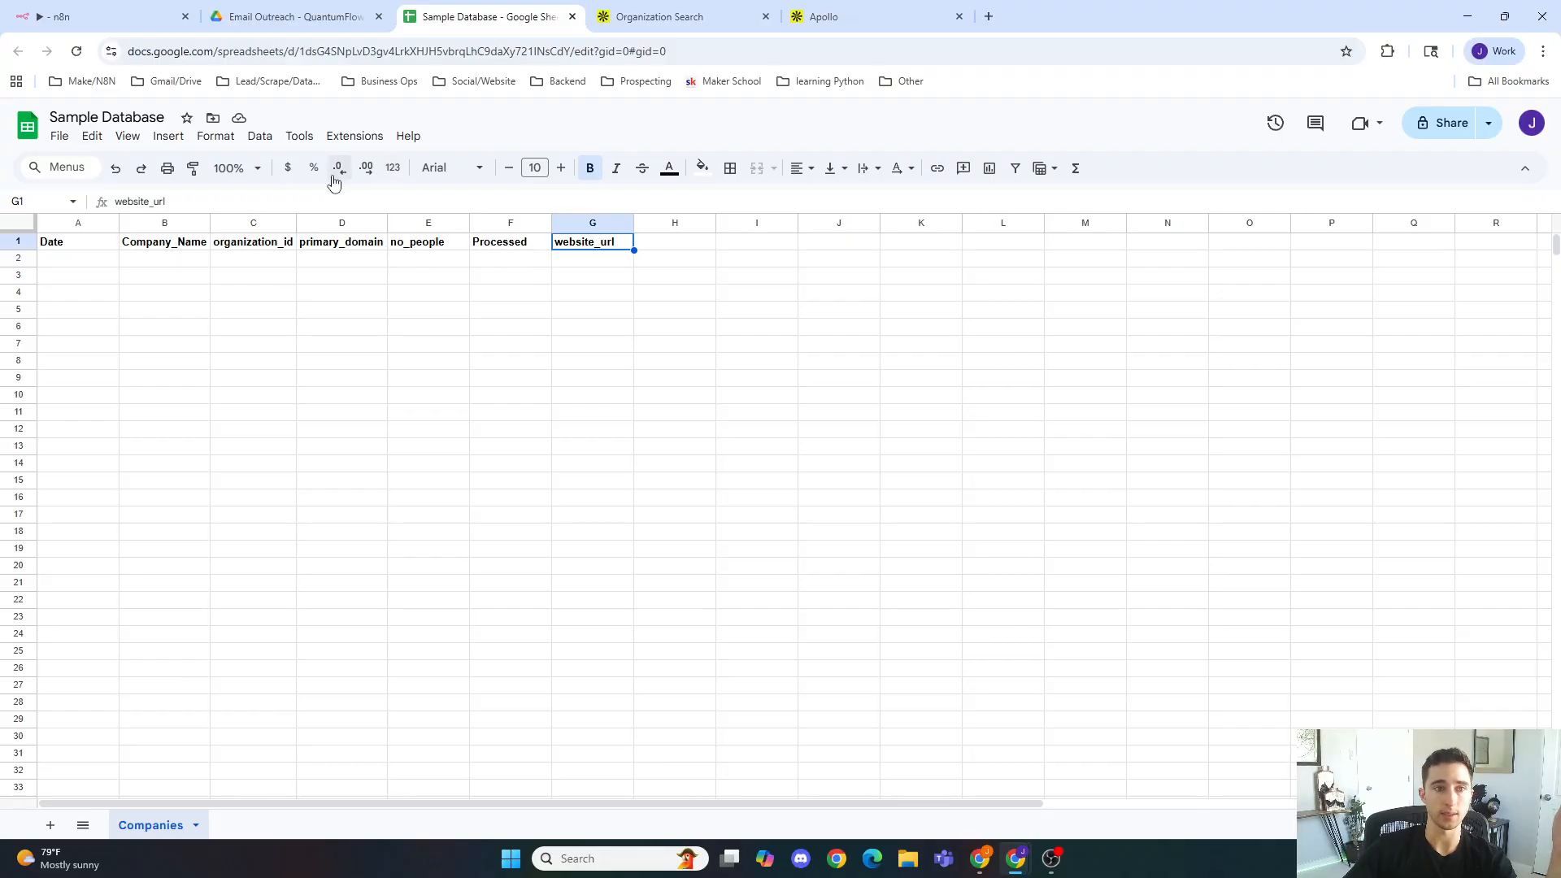
pyautogui.click(429, 249)
pyautogui.click(504, 247)
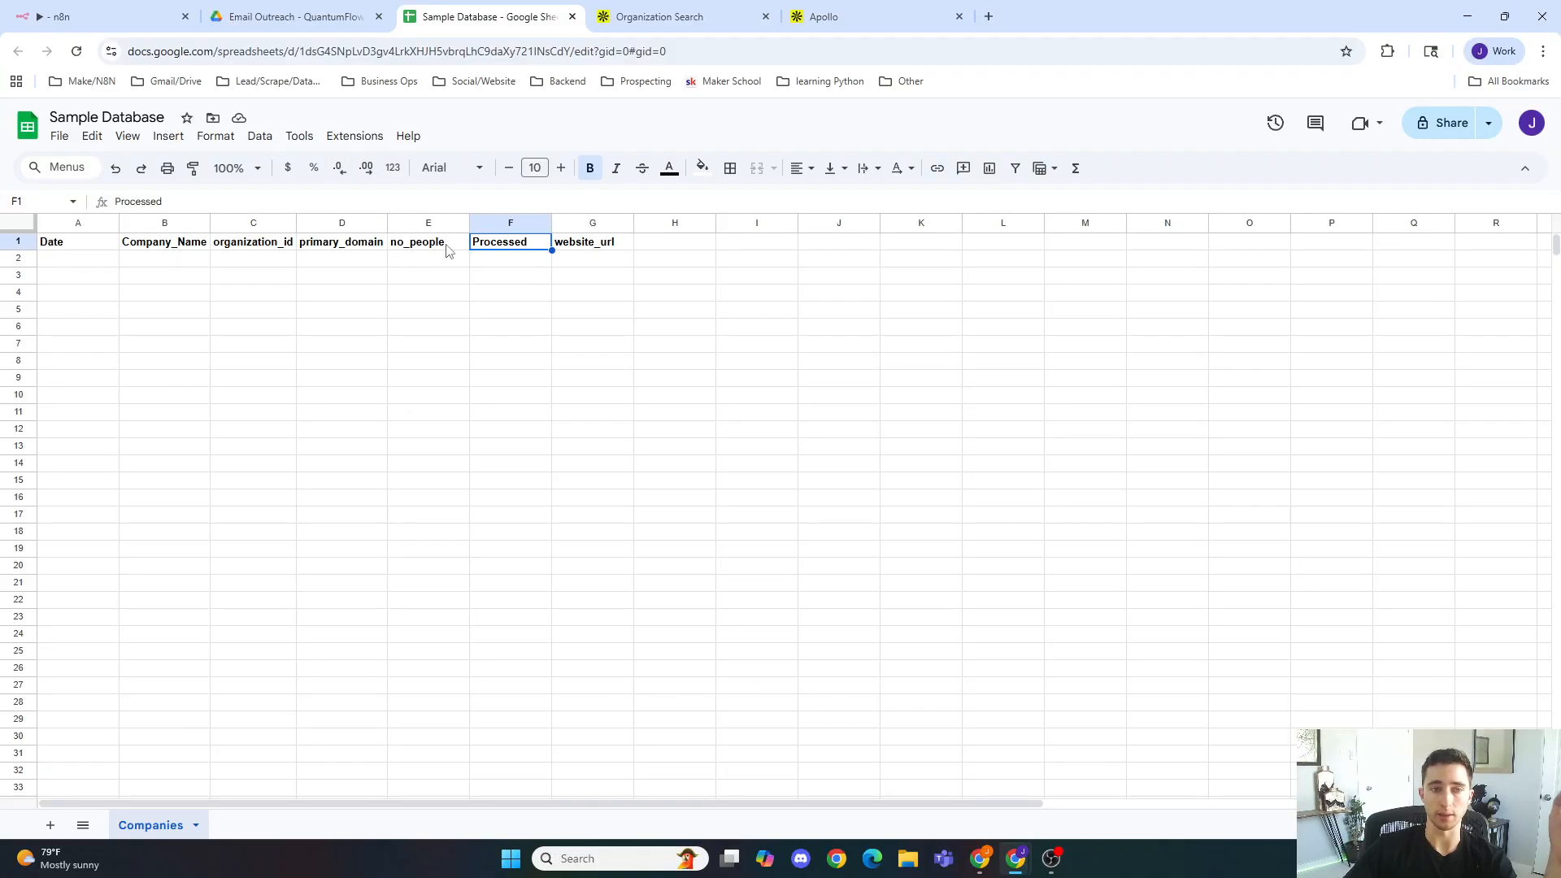
pyautogui.click(102, 14)
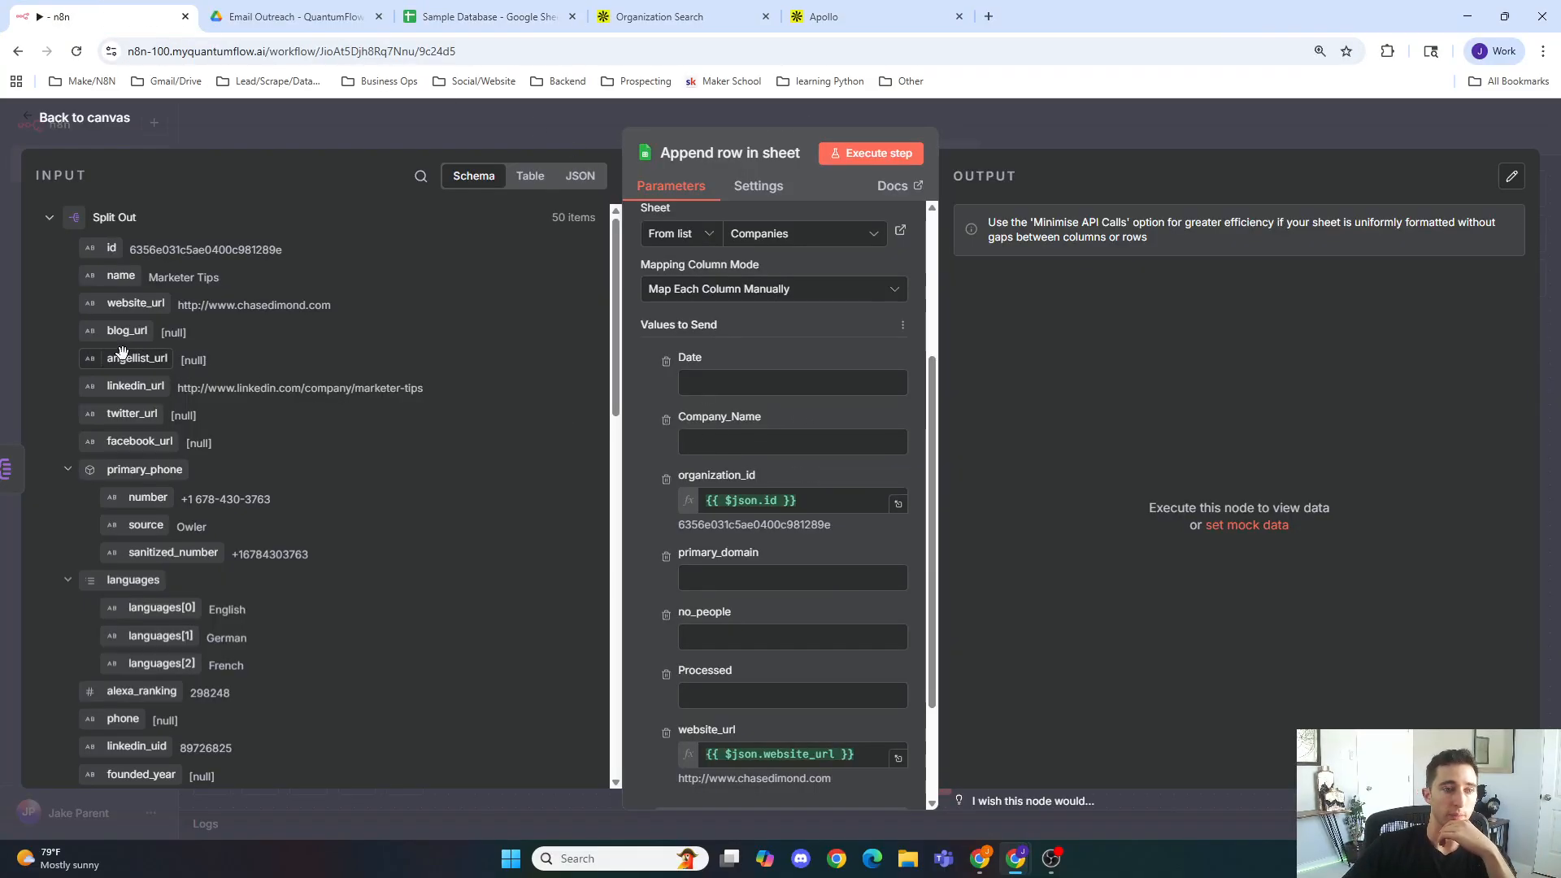
# Step: Map the input name to Company_Name and primary_domain to primary_domain
pyautogui.moveTo(124, 278); pyautogui.dragTo(707, 441)
pyautogui.scroll(-2, 682, 454)
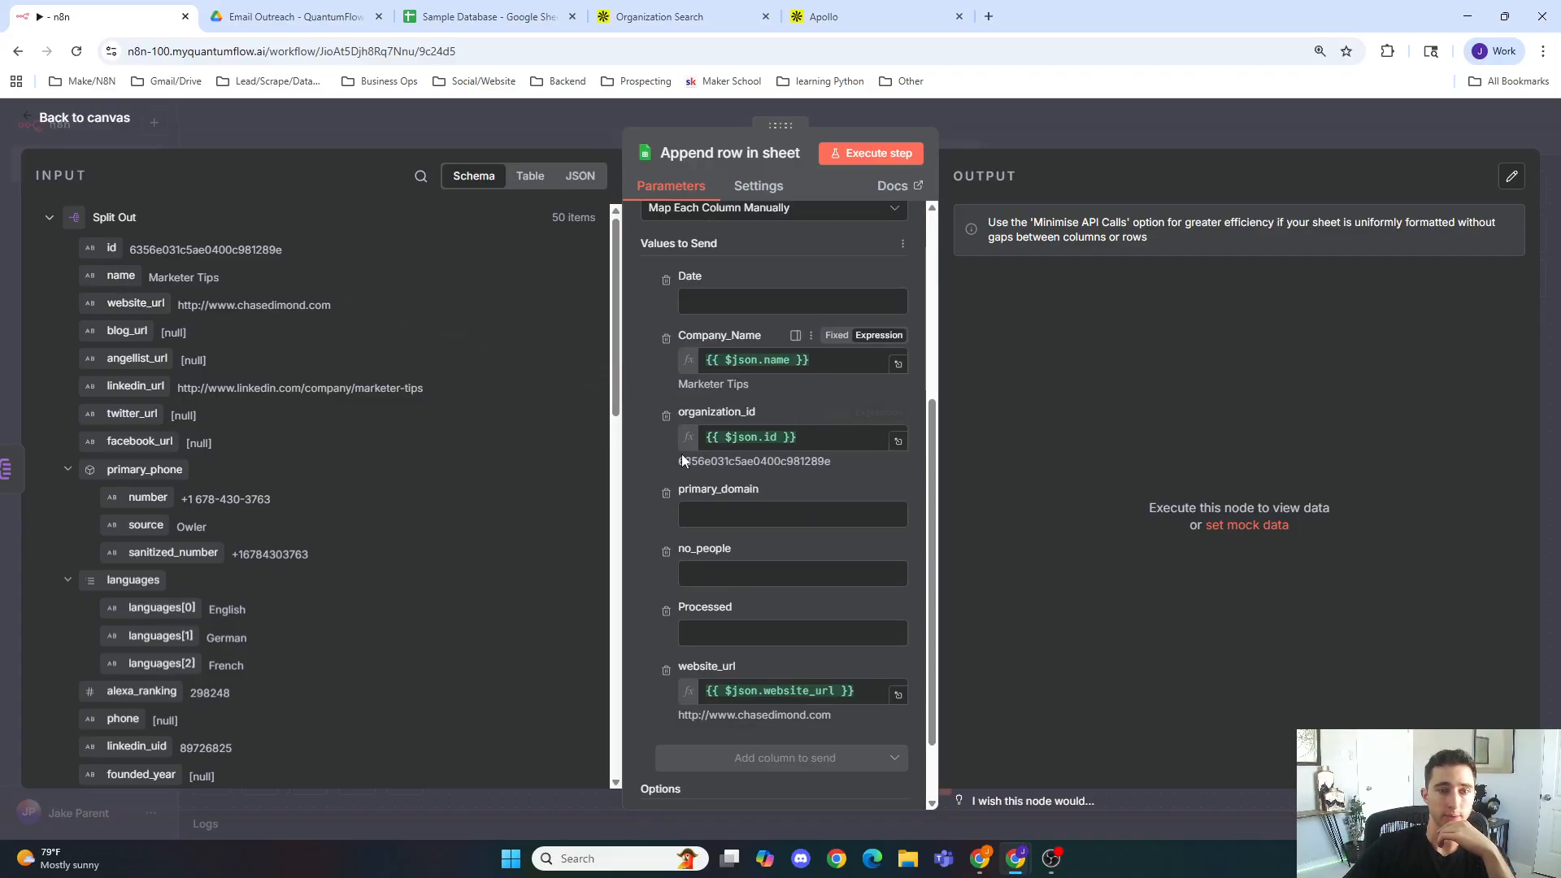
pyautogui.scroll(-2, 335, 454)
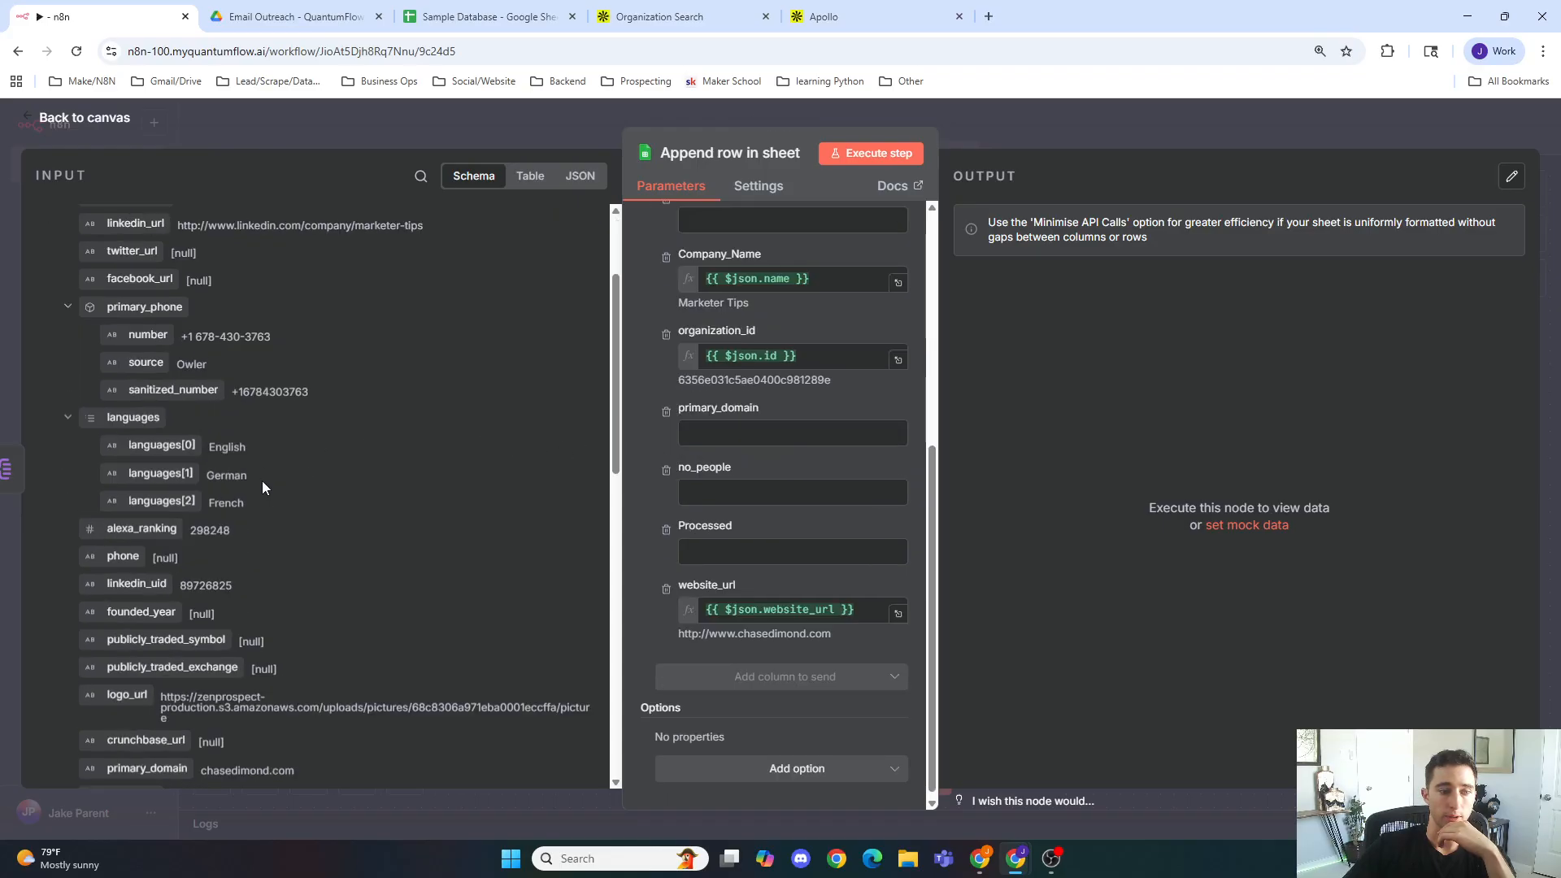
pyautogui.scroll(-3, 266, 485)
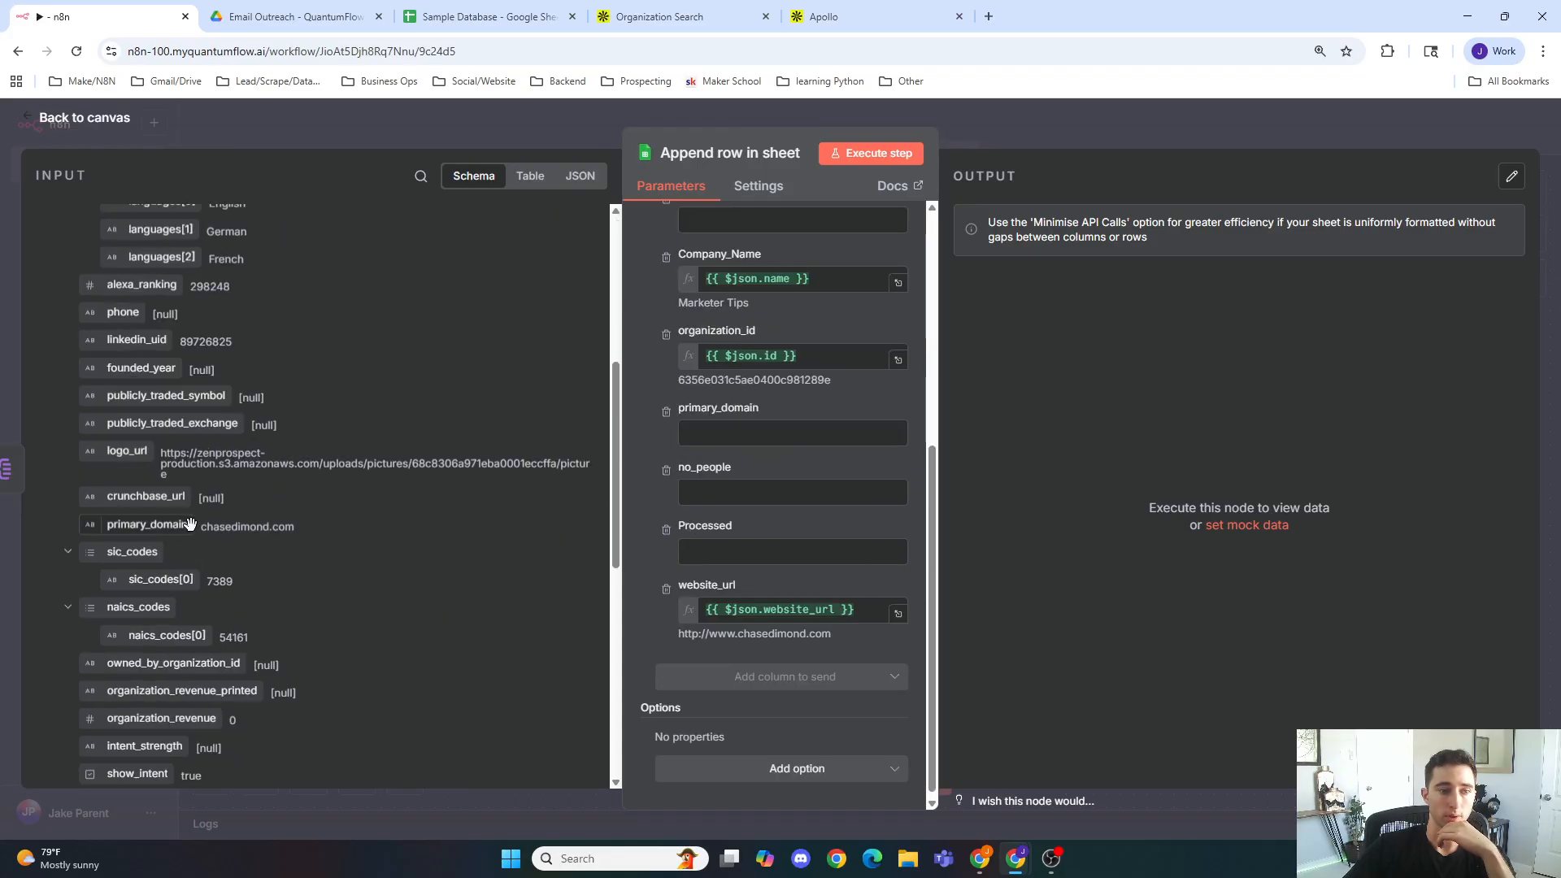
pyautogui.moveTo(162, 525); pyautogui.dragTo(732, 432)
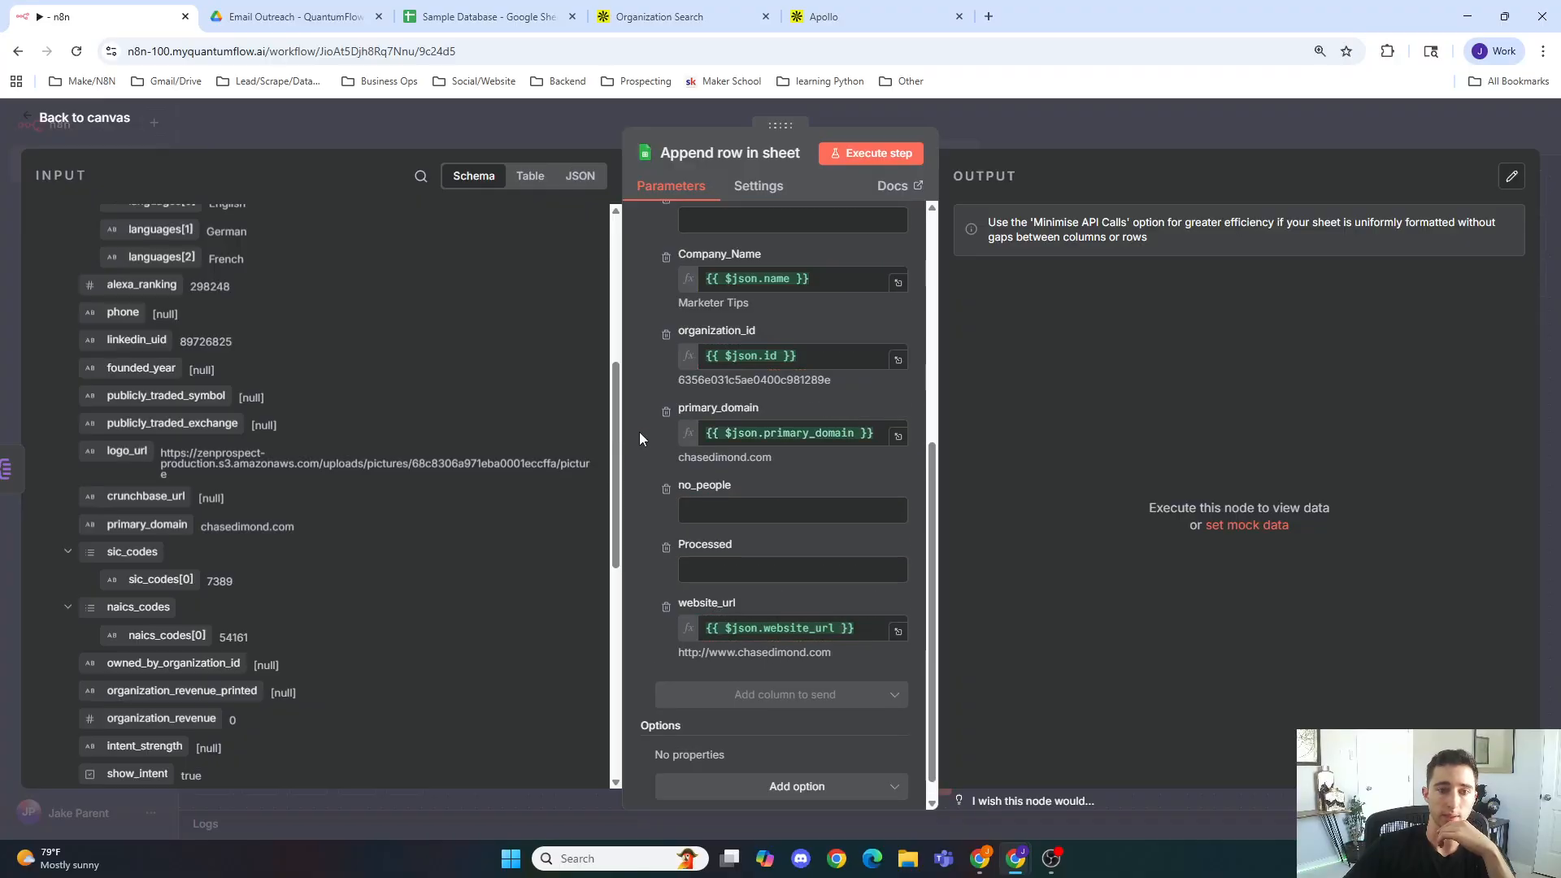
pyautogui.scroll(4, 638, 434)
pyautogui.click(728, 543)
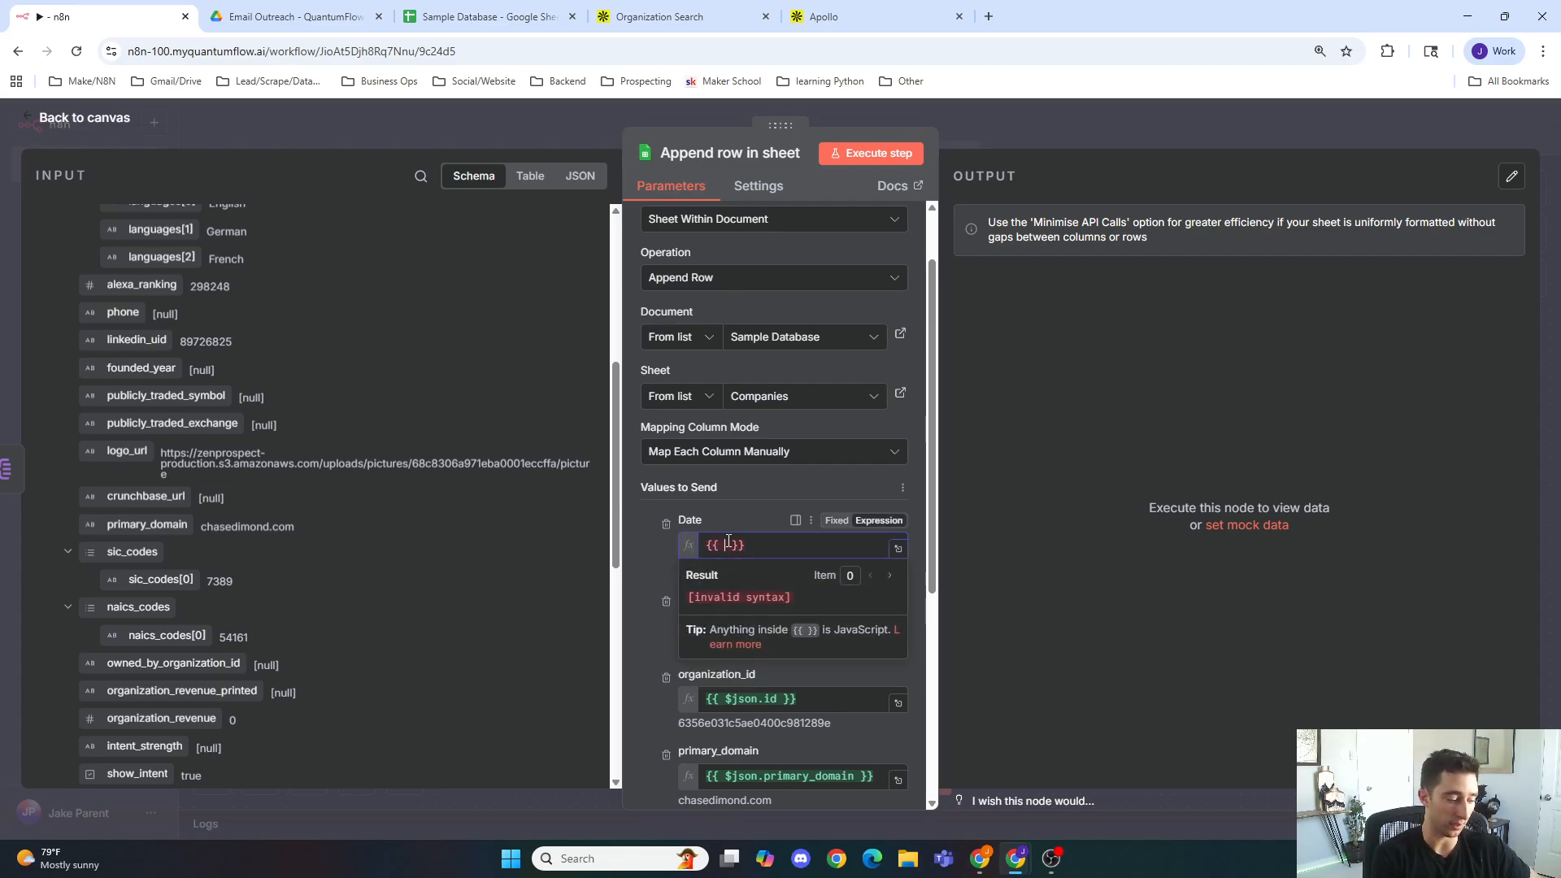
pyautogui.write('$now')
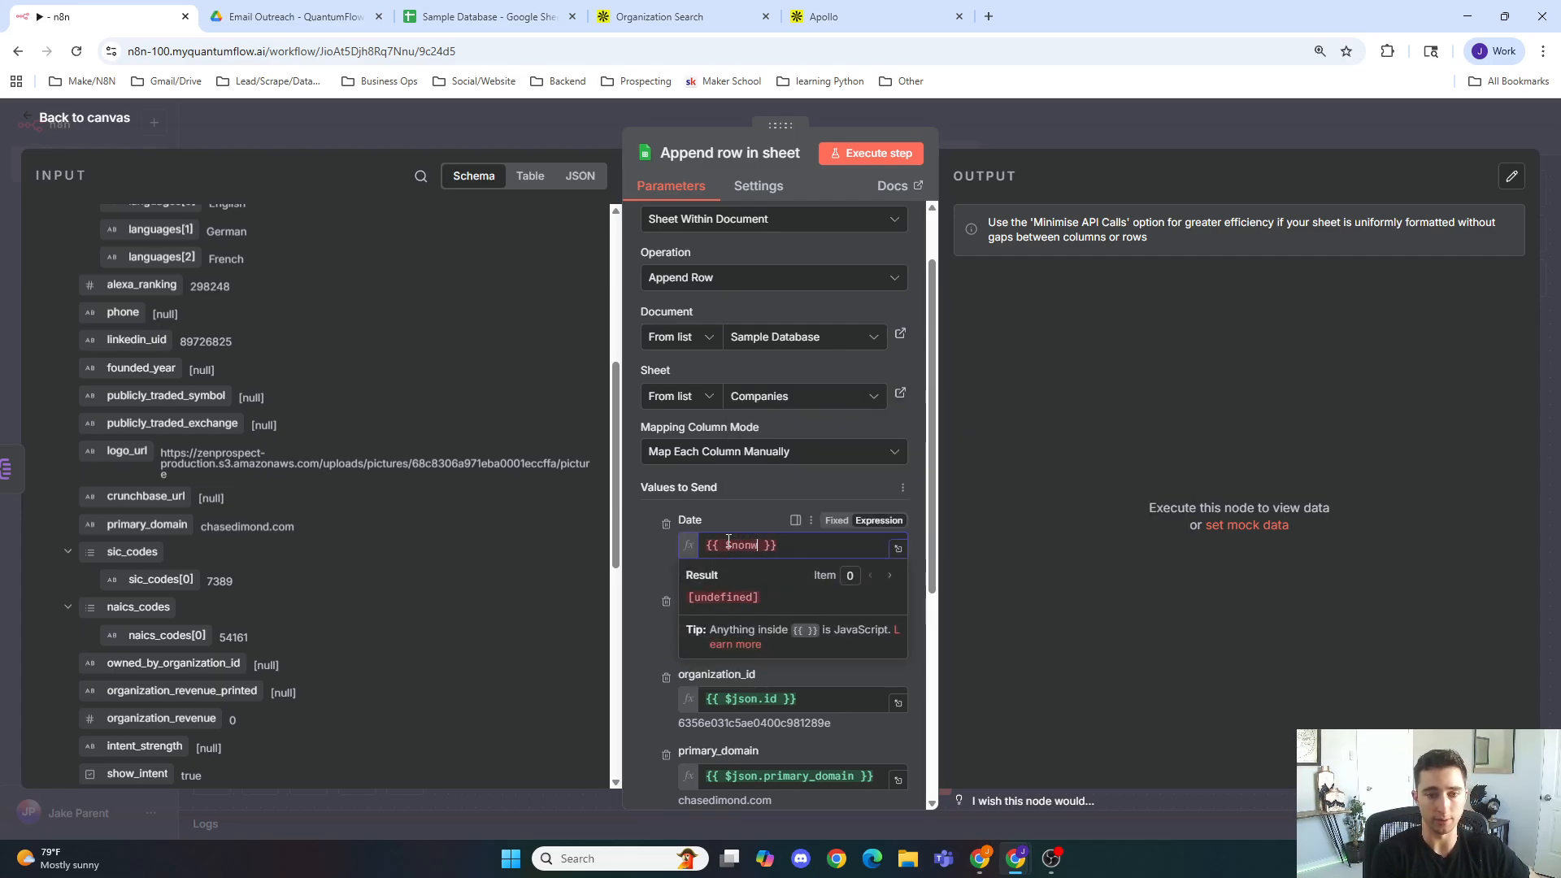
pyautogui.click(649, 549)
pyautogui.moveTo(817, 547); pyautogui.dragTo(579, 554)
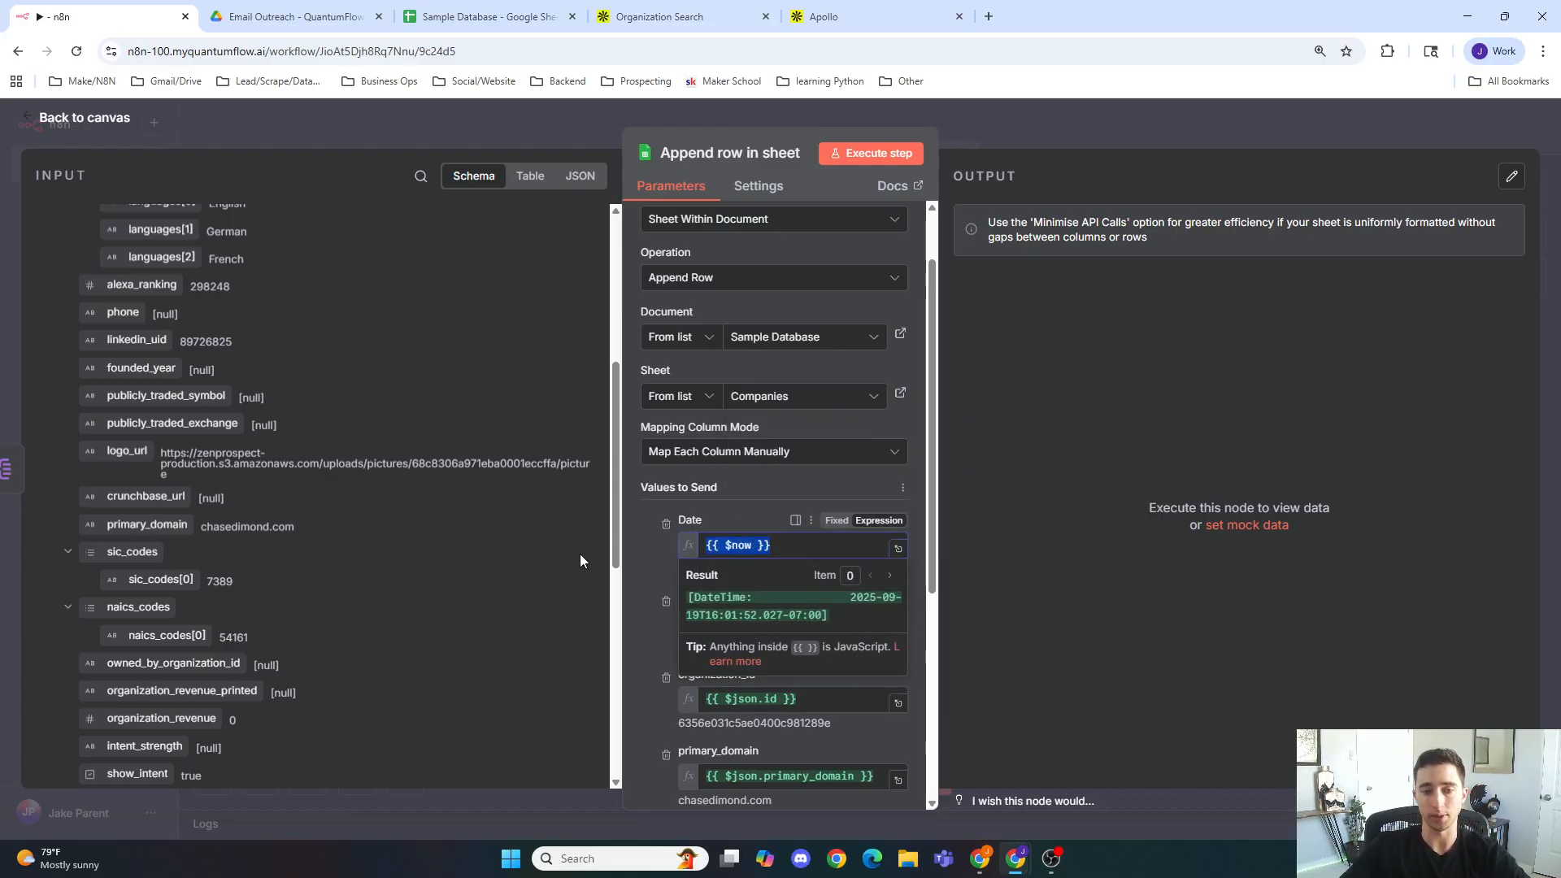
pyautogui.press('BackSpace')
pyautogui.click(647, 544)
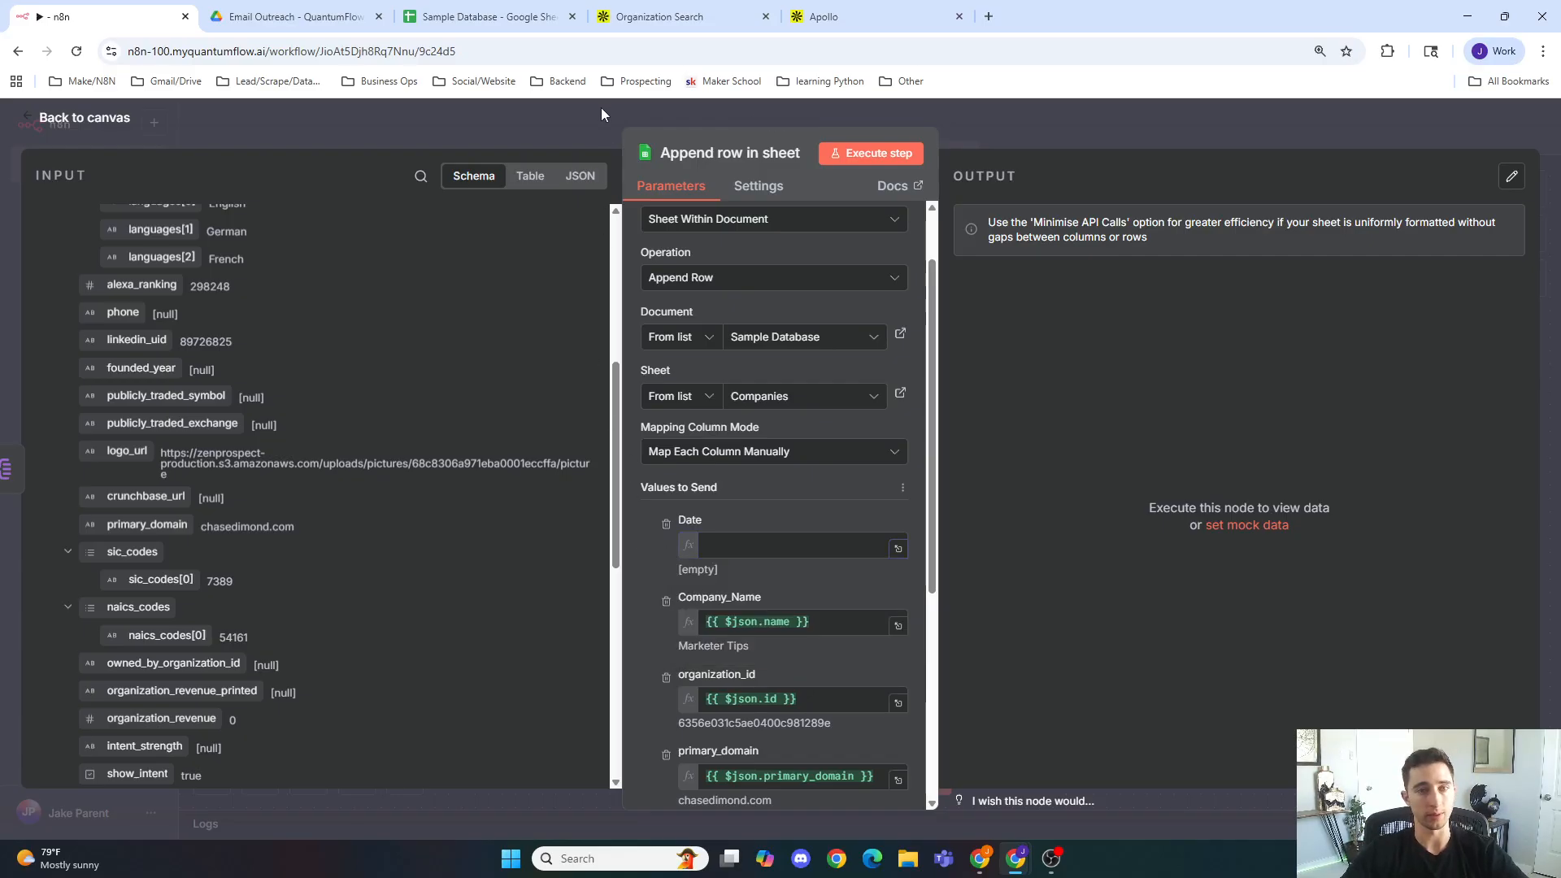
# Step: Connect Append row in sheet's output back to the Limit node to form a loop, and save the workflow
pyautogui.click(590, 152)
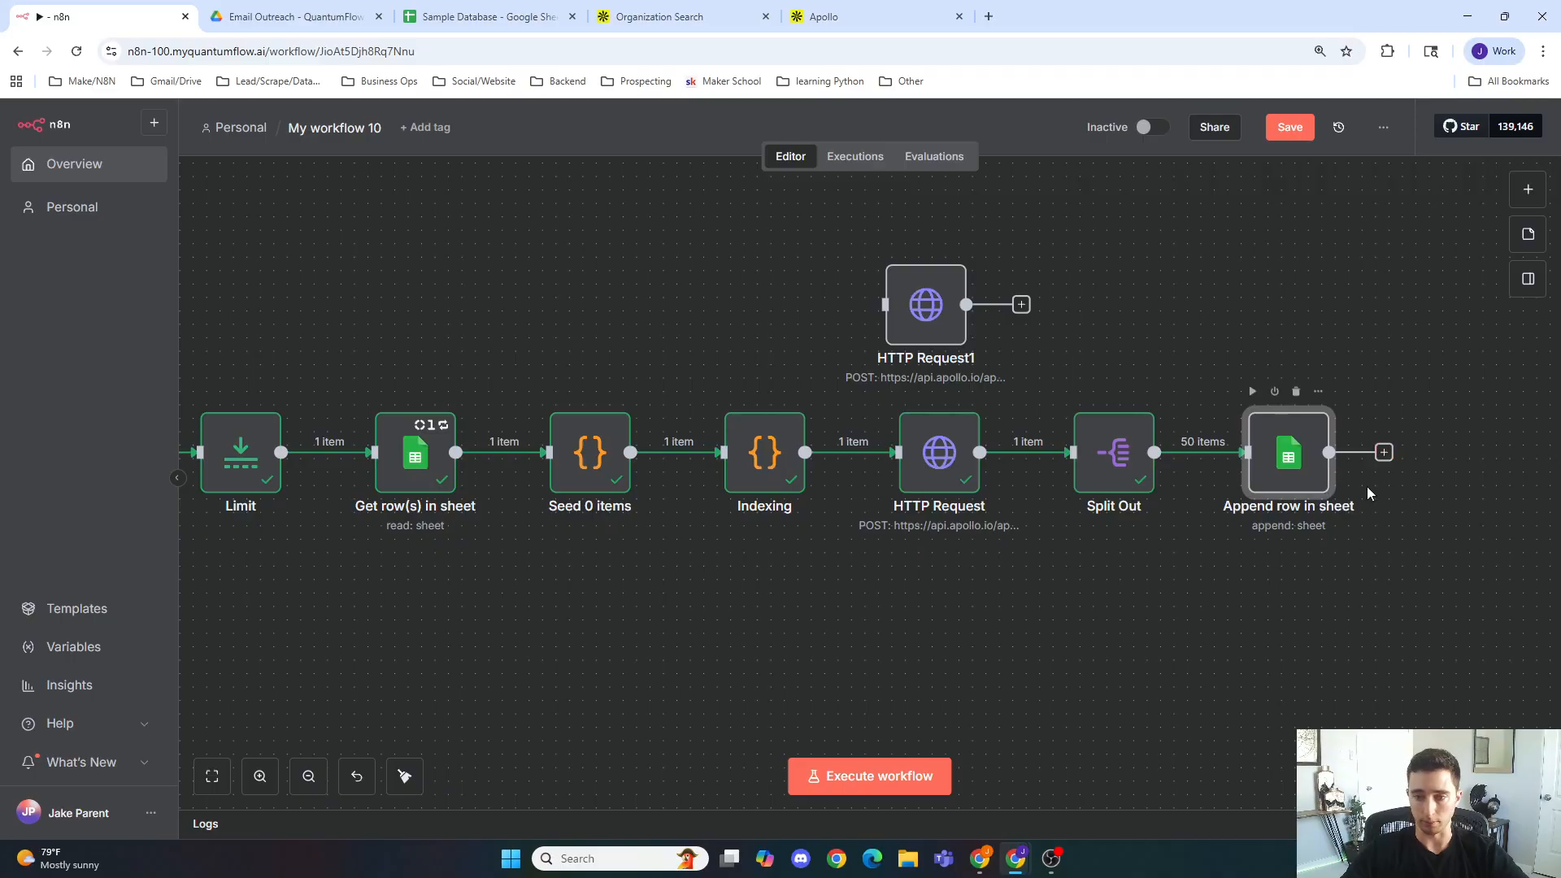
pyautogui.moveTo(1330, 452); pyautogui.dragTo(372, 452)
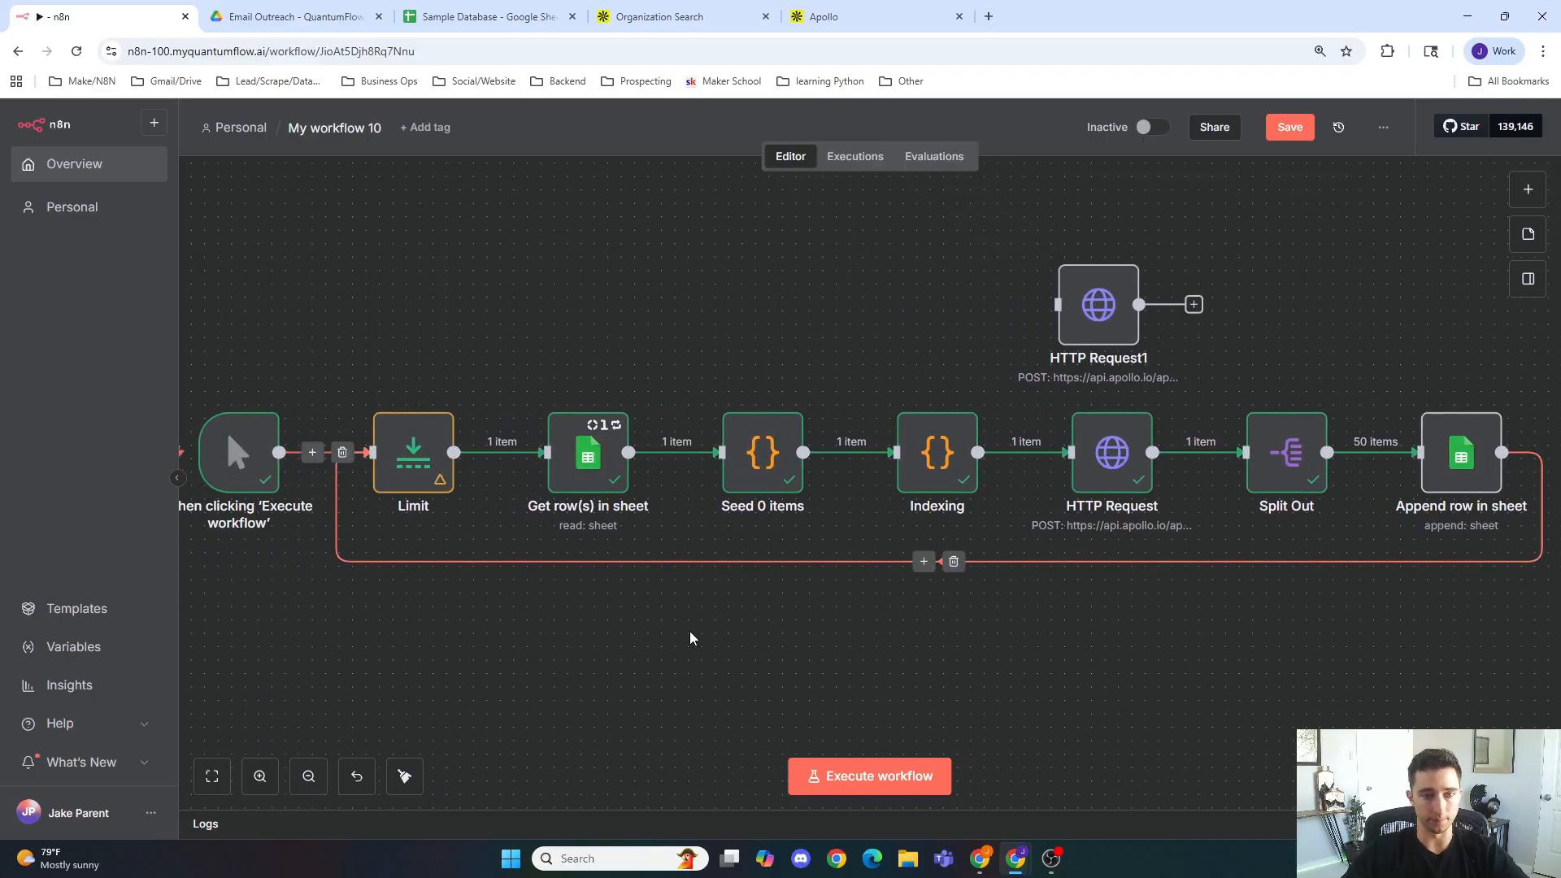
pyautogui.click(1287, 132)
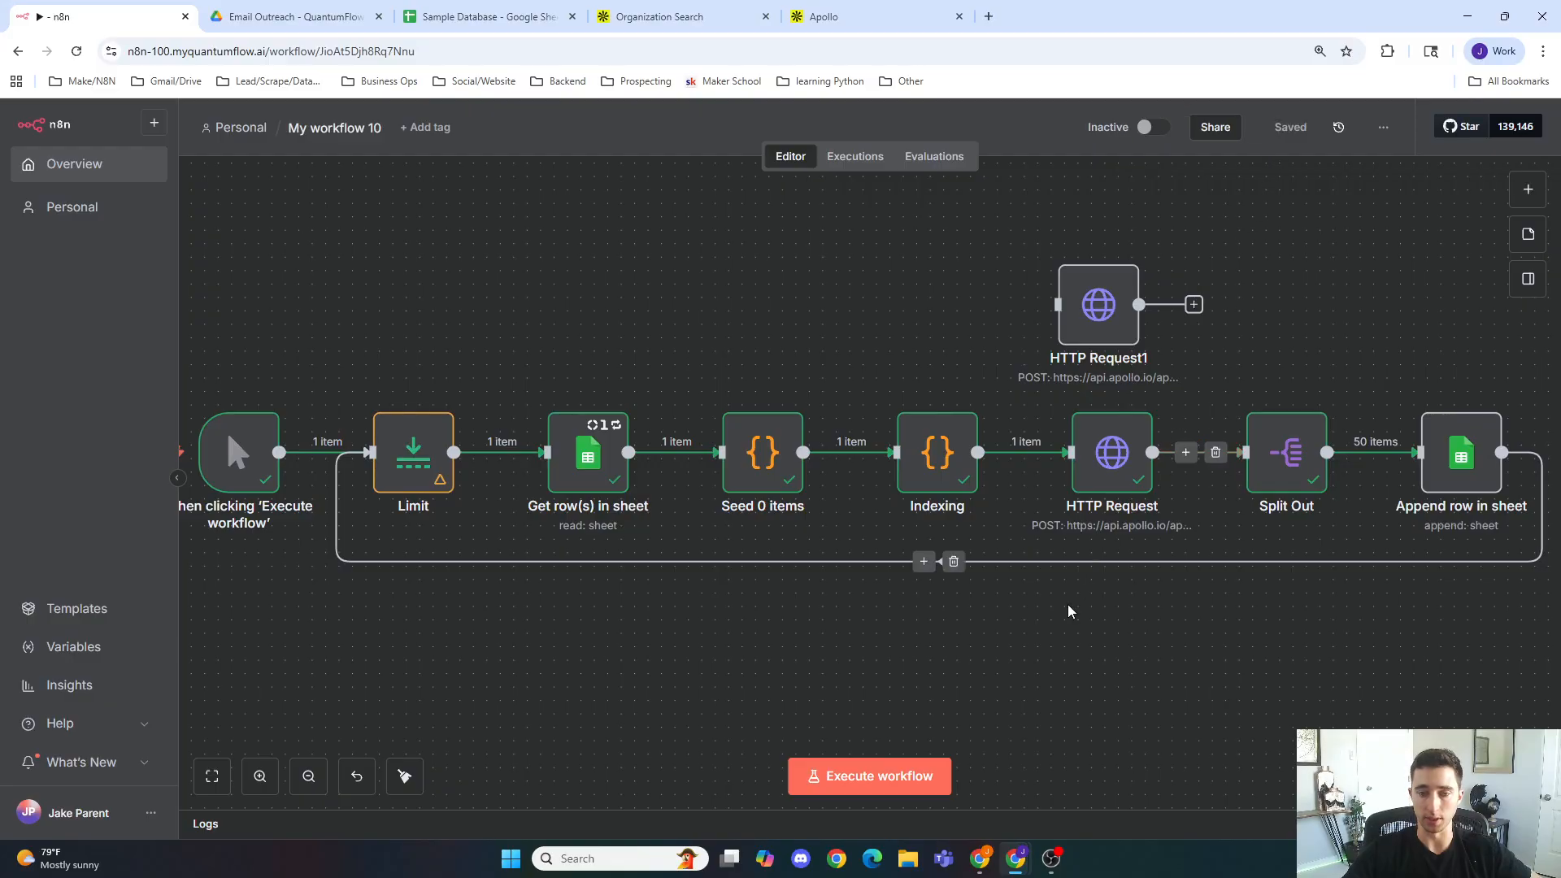
# Step: Execute the whole workflow and check the appended rows in the Companies sheet
pyautogui.click(870, 775)
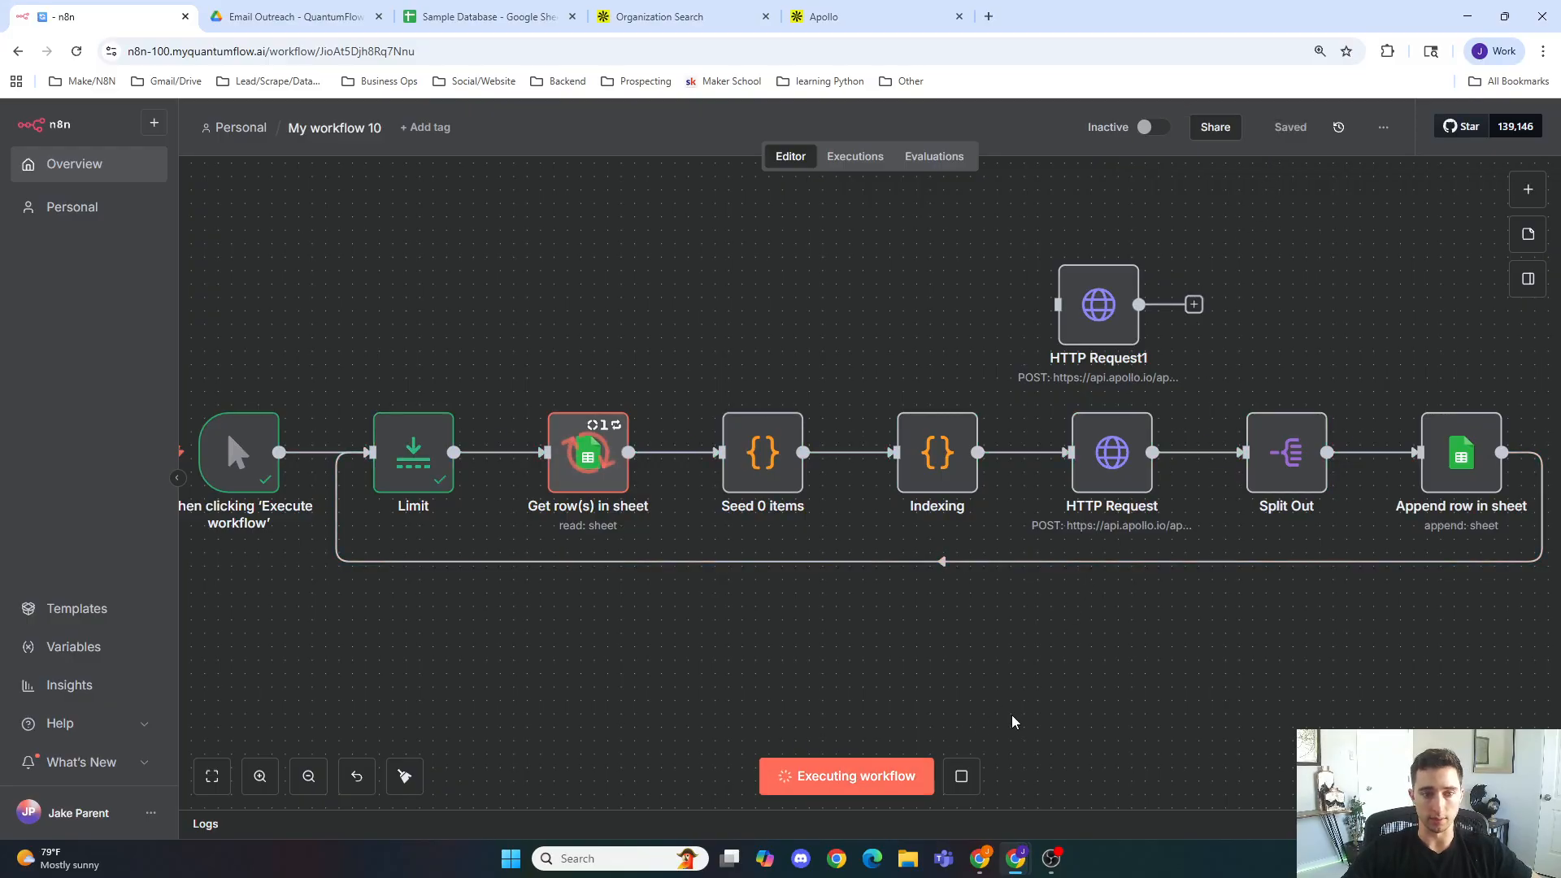
pyautogui.click(478, 8)
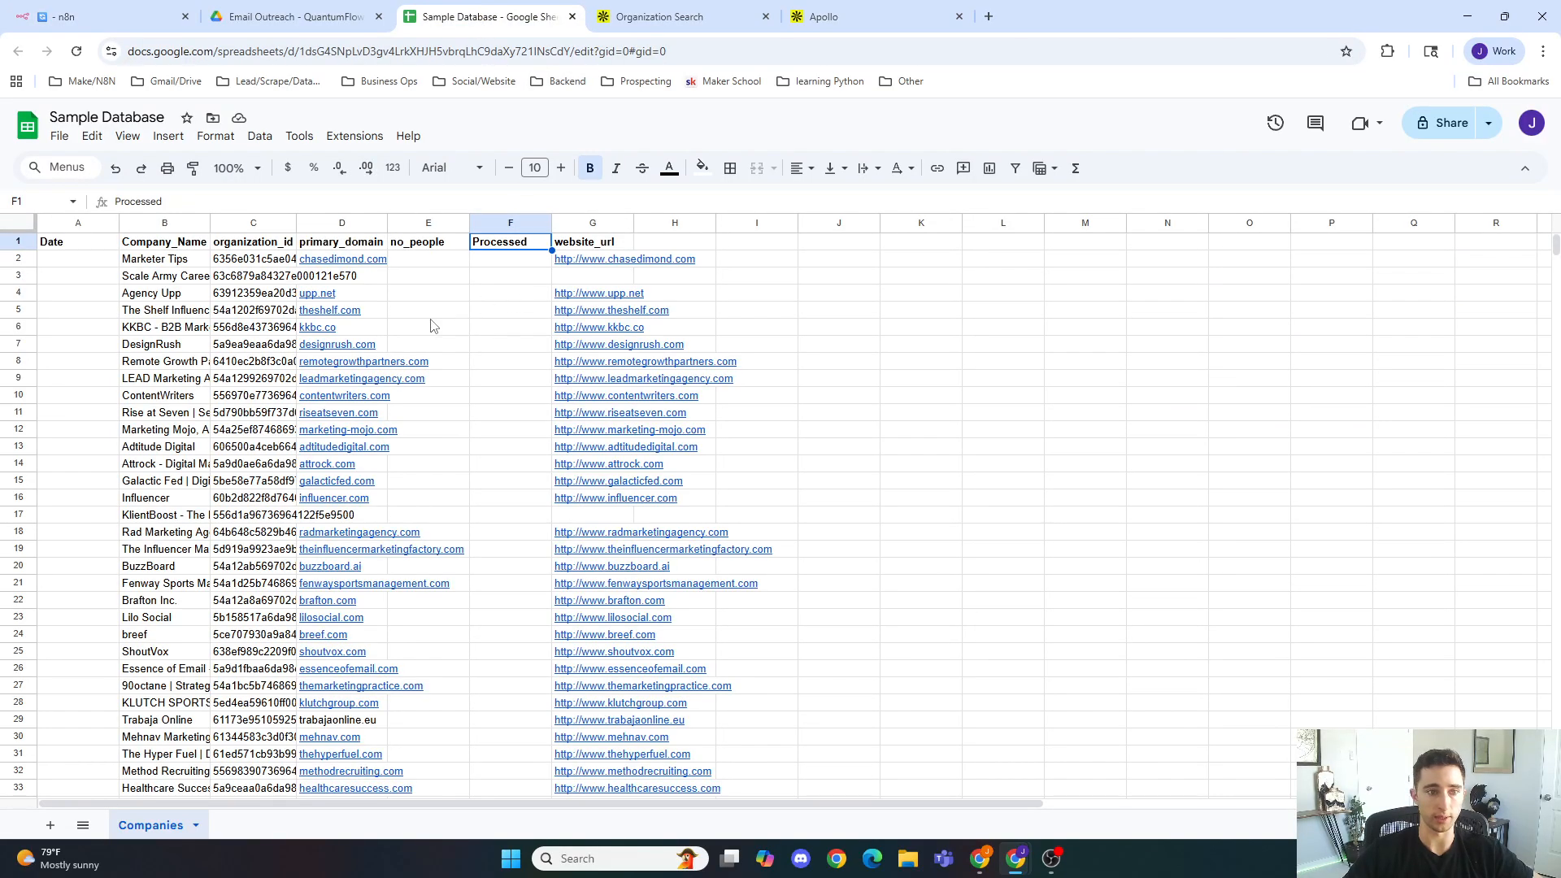
# Step: Scroll to the end of the Companies sheet to review the newly appended company rows
pyautogui.scroll(-20, 431, 326)
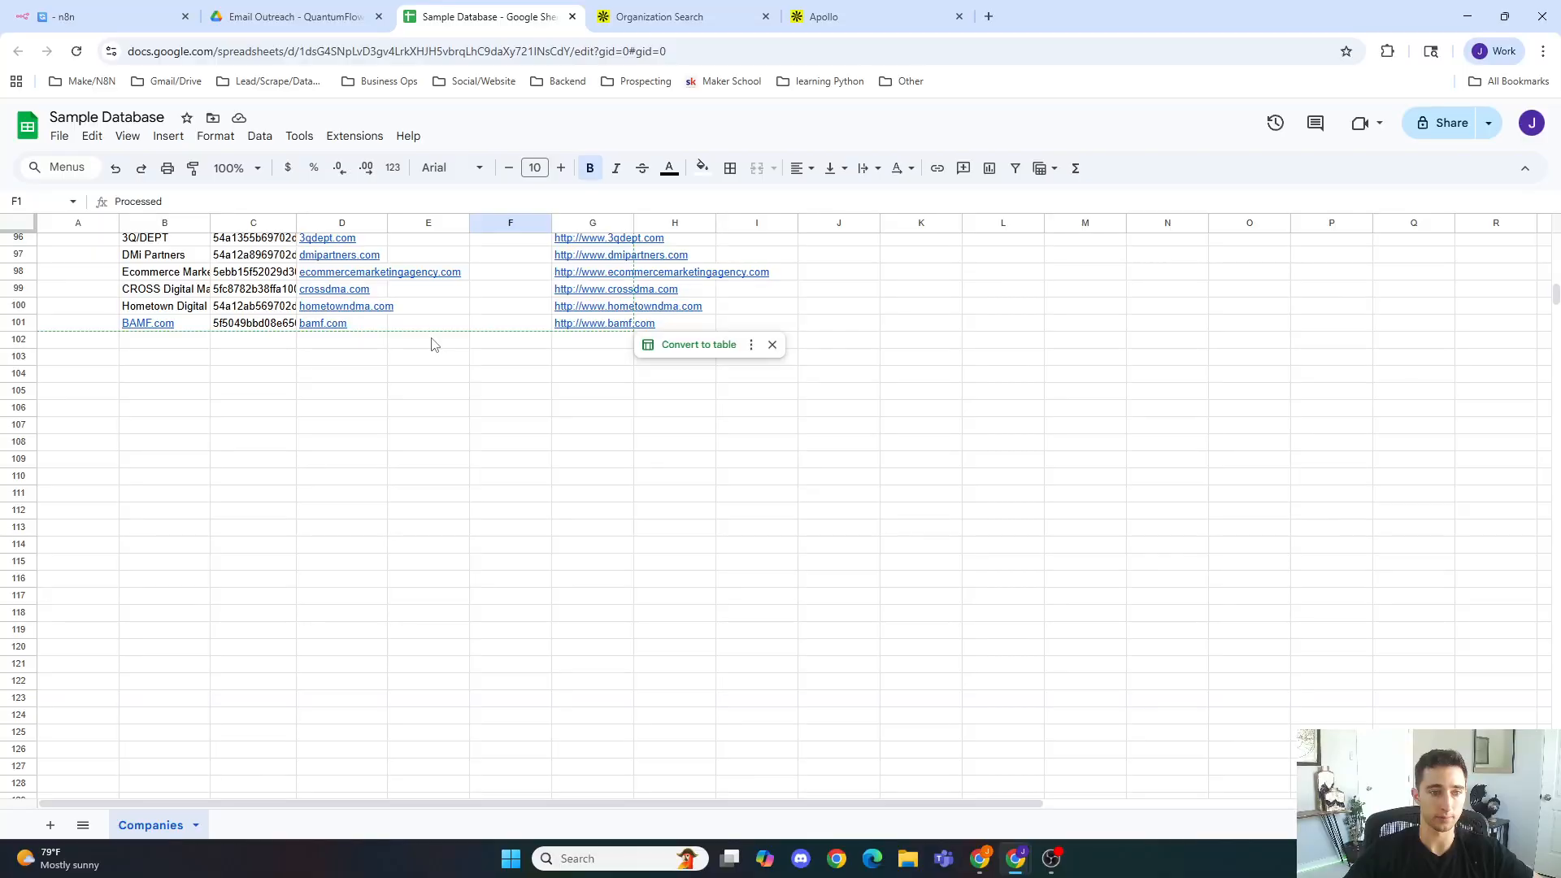
pyautogui.scroll(-10, 446, 394)
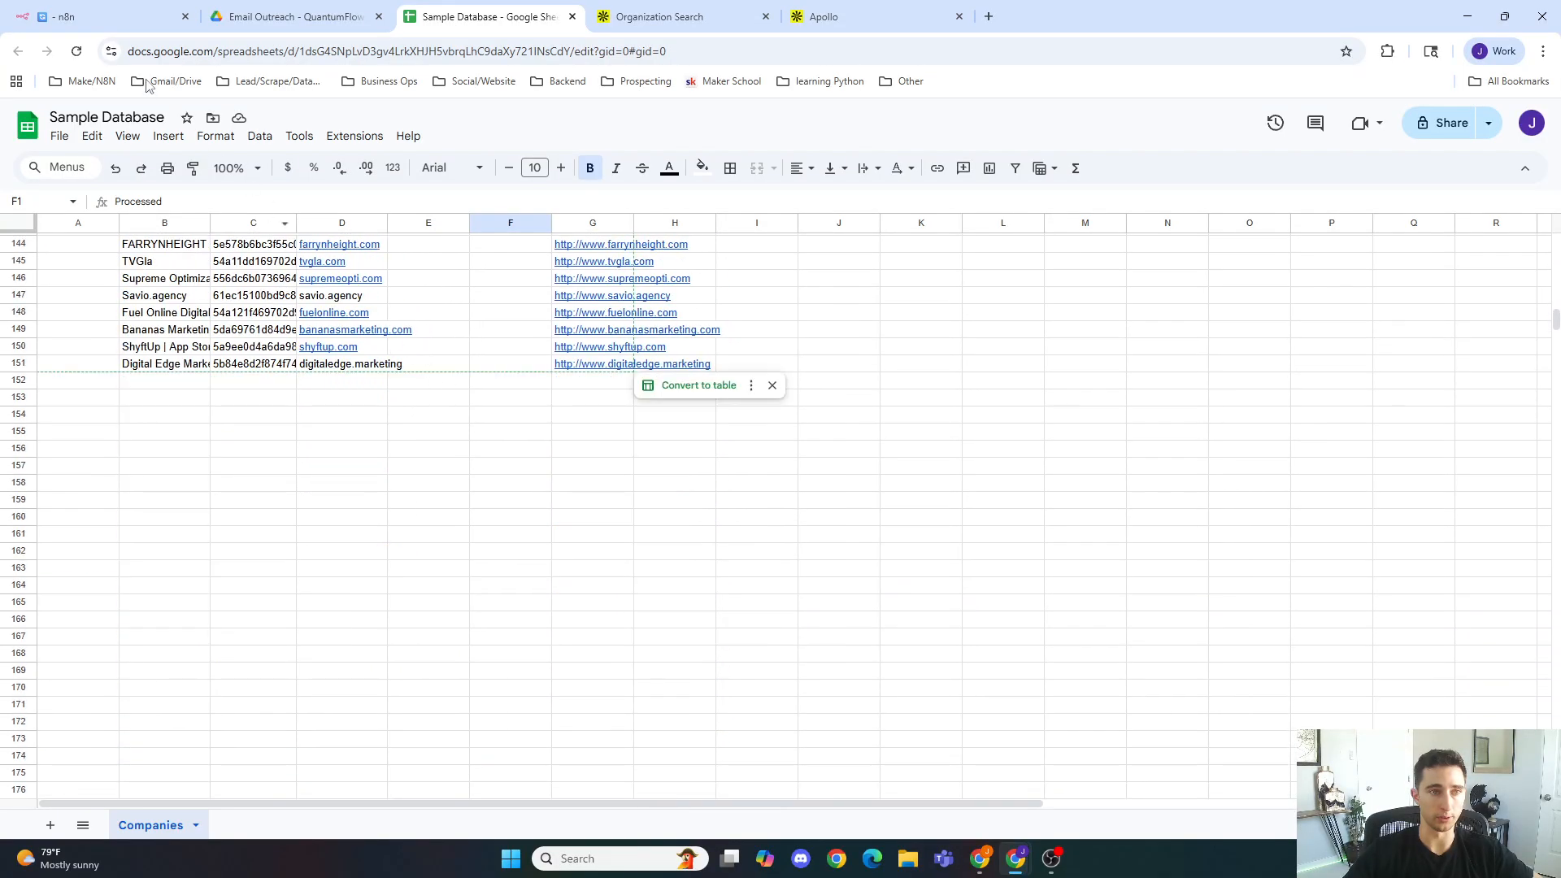
# Step: Switch back to the n8n workflow, nudge the HTTP Request1 node slightly, and save the workflow
pyautogui.click(114, 16)
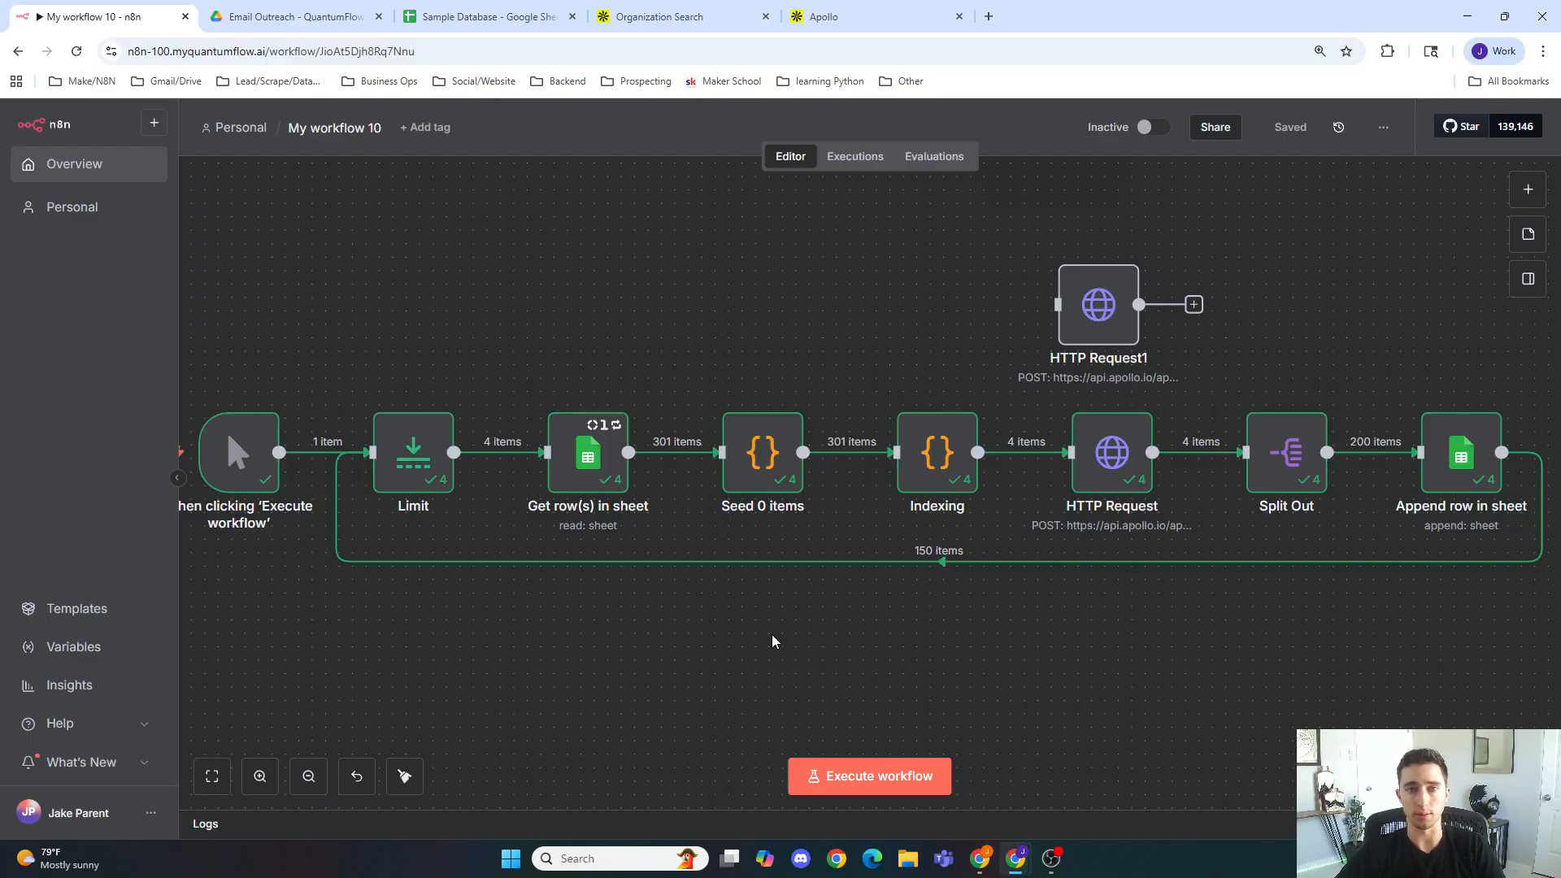
pyautogui.moveTo(707, 575)
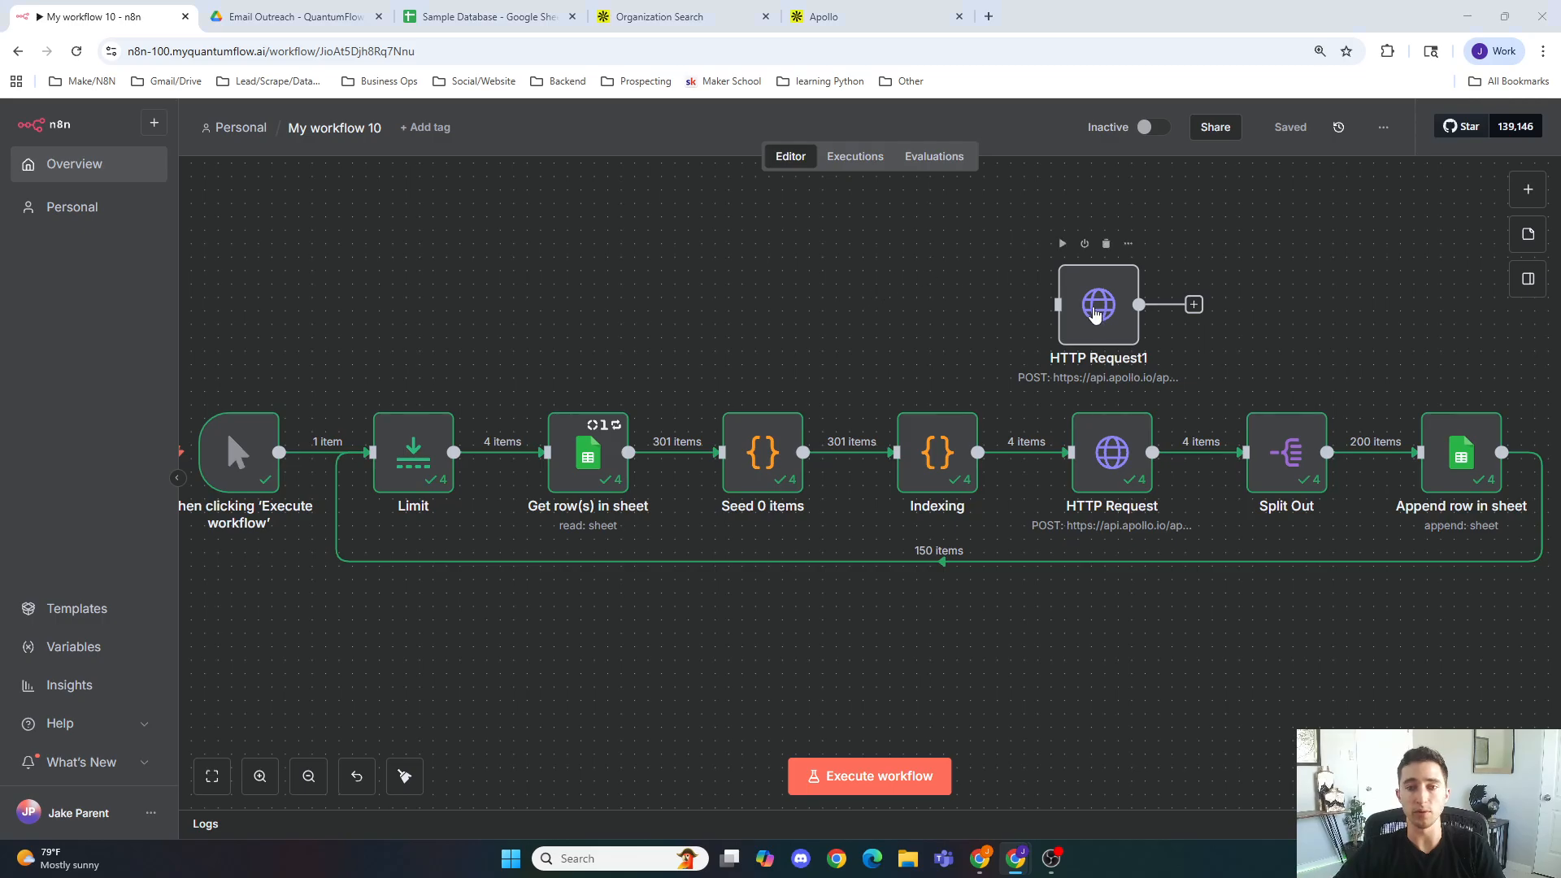
pyautogui.moveTo(1093, 313); pyautogui.dragTo(1107, 326)
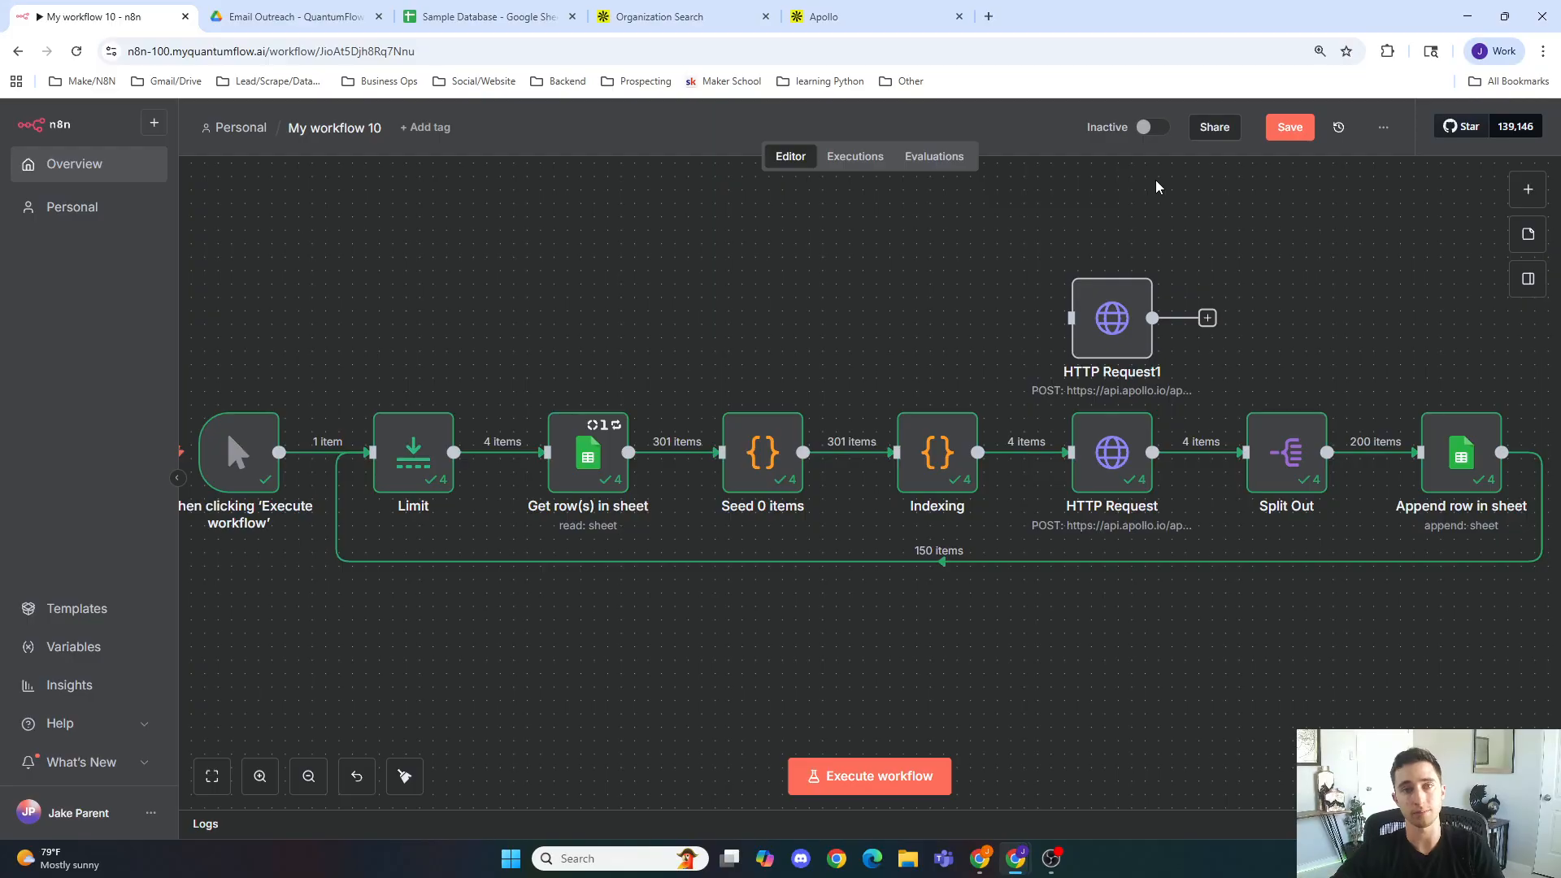
pyautogui.click(1291, 130)
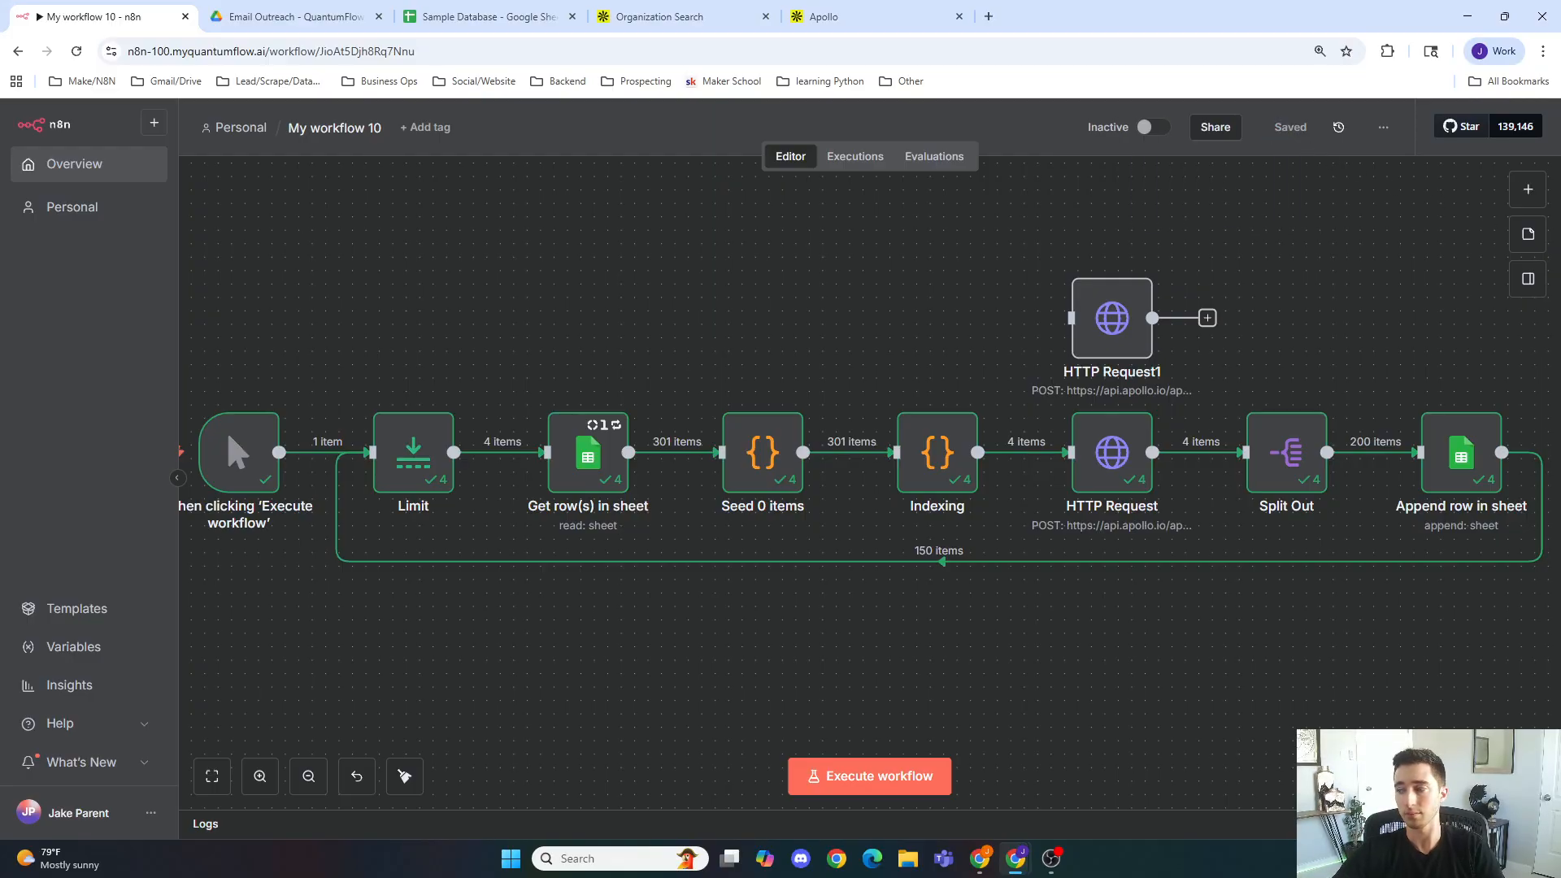